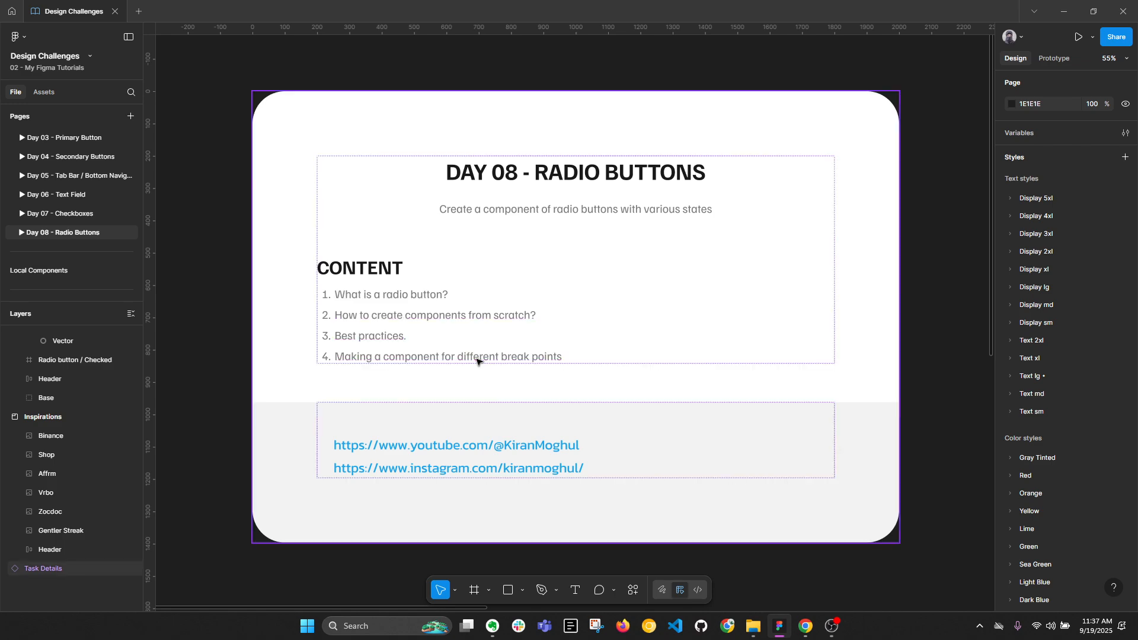
# Collapse all expanded layers in the file's layer list and go to the first screens on the Inspirations board.
pyautogui.hscroll(3, 777, 308)
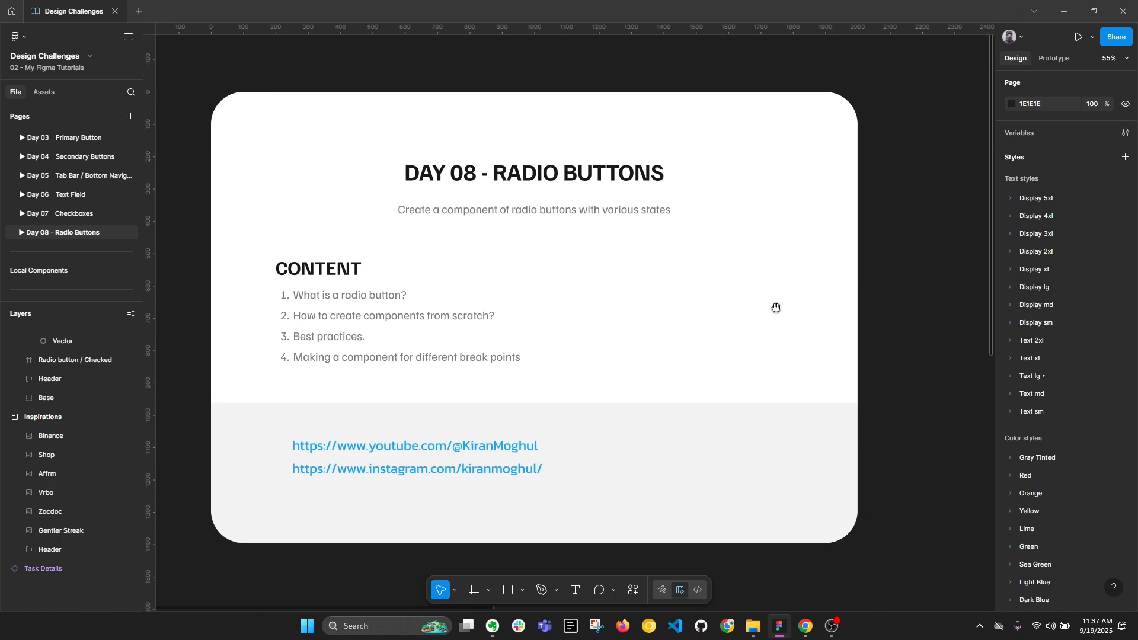
pyautogui.hotkey('alt', 'l')
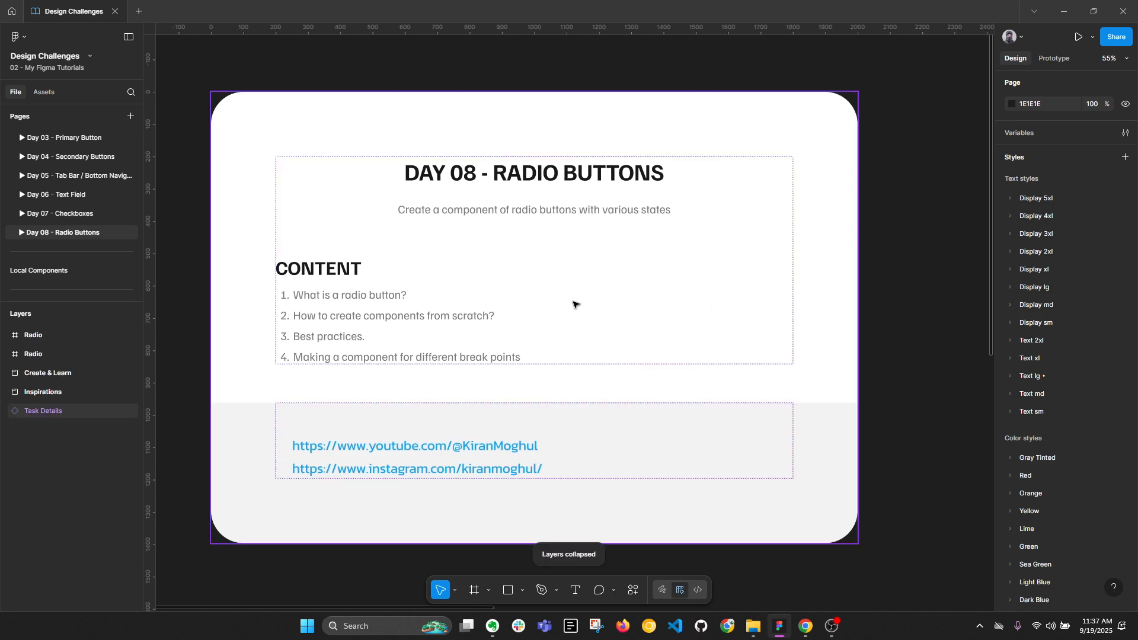
pyautogui.scroll(-3, 583, 286)
pyautogui.moveTo(841, 249); pyautogui.dragTo(414, 179)
pyautogui.scroll(5, 414, 179)
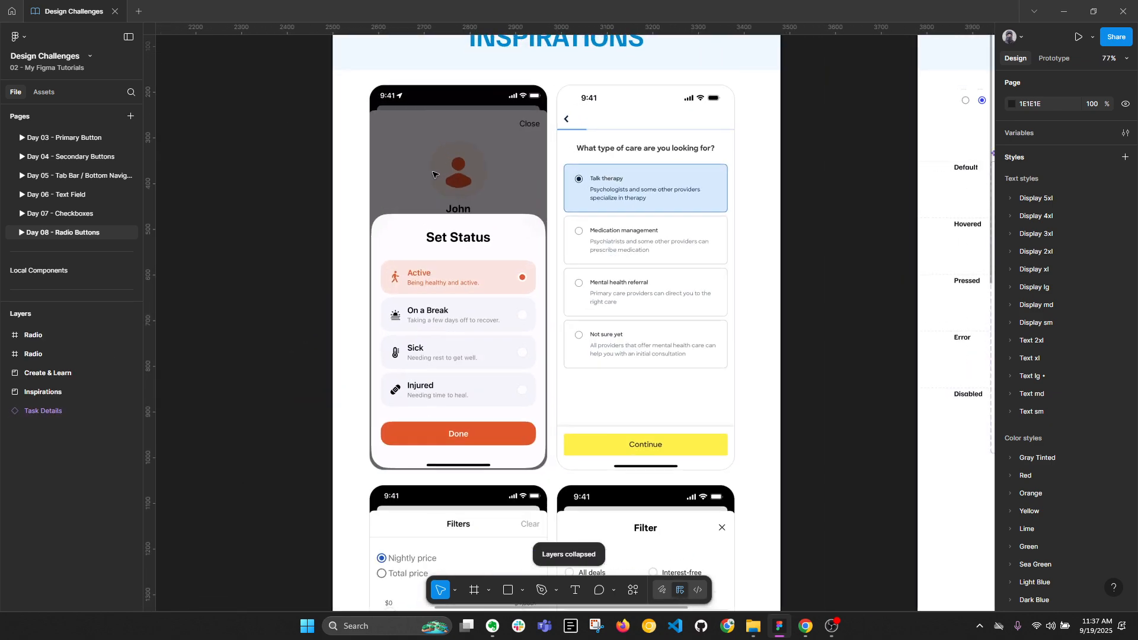
# Examine the selected and unselected radio buttons in the Set Status sheet of the Gentler Streak screen.
pyautogui.click(436, 181)
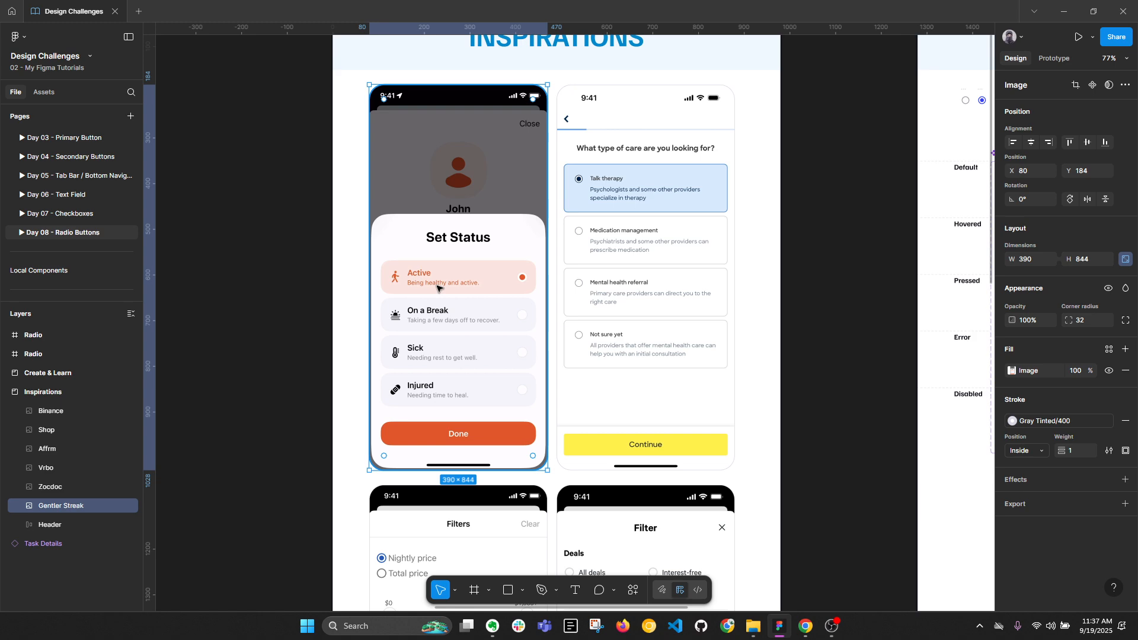
pyautogui.scroll(5, 424, 295)
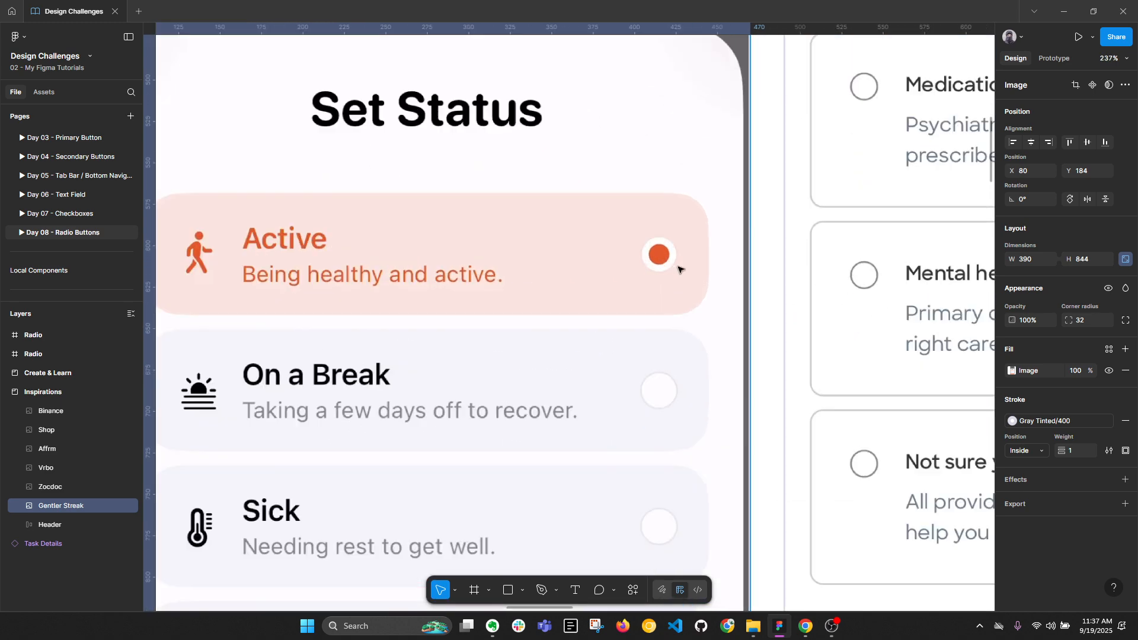
pyautogui.scroll(2, 679, 270)
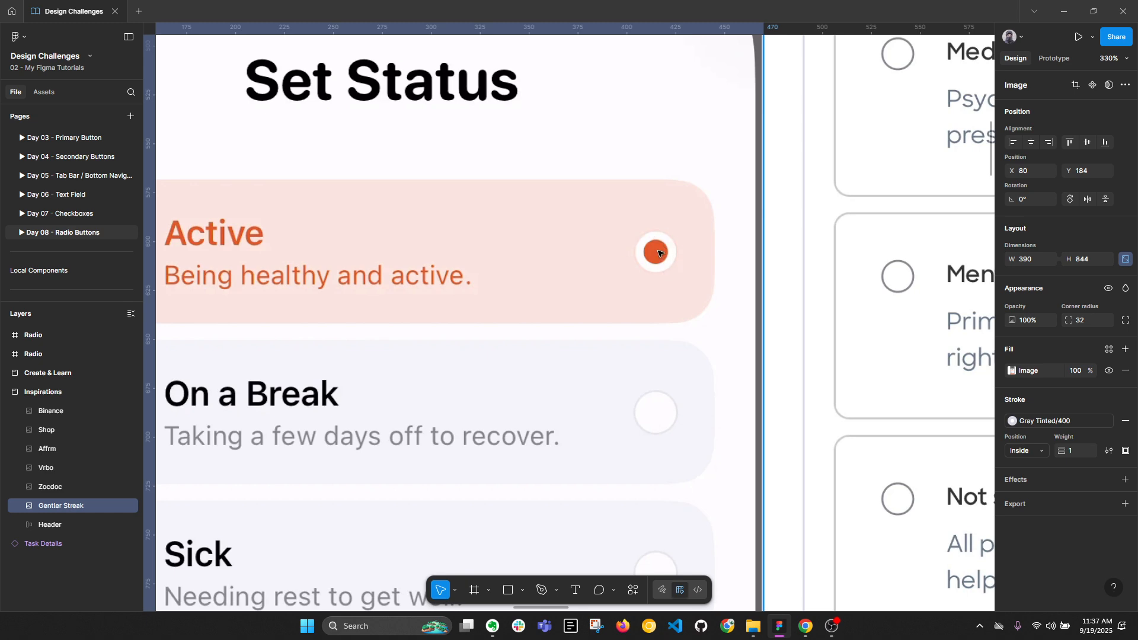
pyautogui.scroll(-3, 656, 252)
pyautogui.scroll(-6, 488, 248)
pyautogui.moveTo(661, 211); pyautogui.dragTo(417, 269)
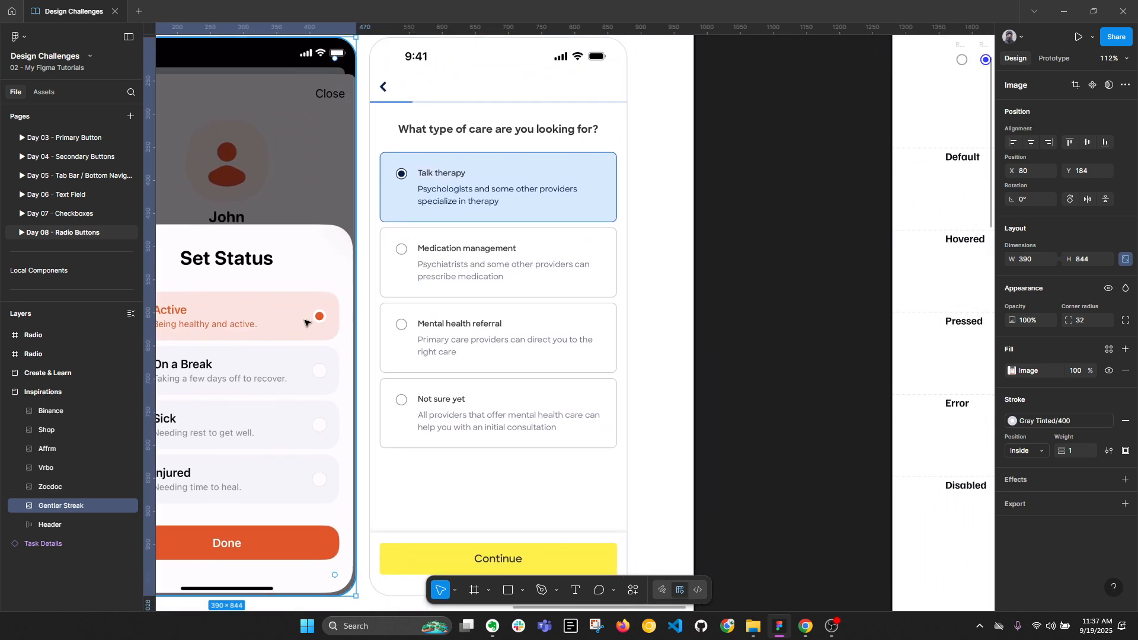
# Examine the radio button cards on the Zocdoc care-type screen, focusing on Talk therapy and Medication management.
pyautogui.click(583, 191)
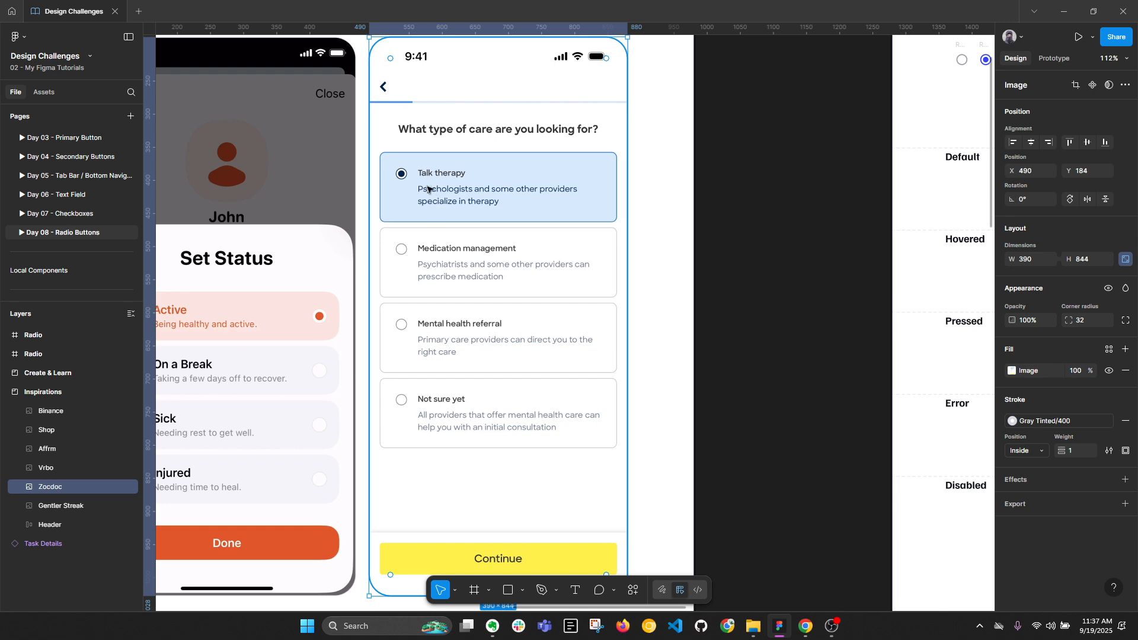
pyautogui.scroll(5, 409, 271)
pyautogui.scroll(4, 410, 271)
pyautogui.scroll(3, 415, 297)
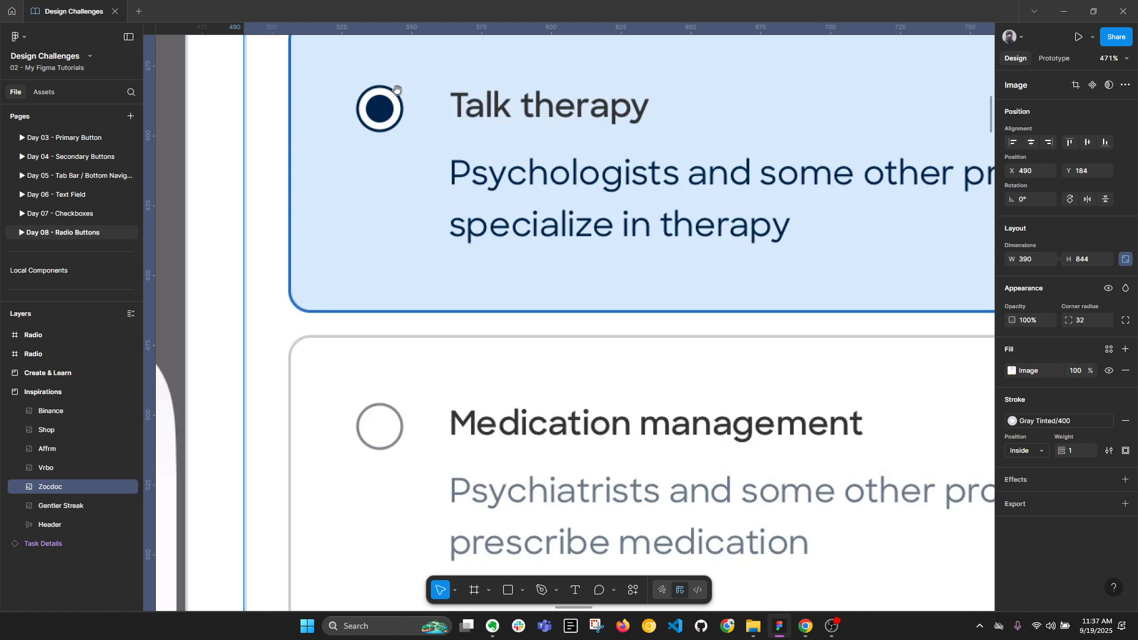
pyautogui.scroll(1, 394, 92)
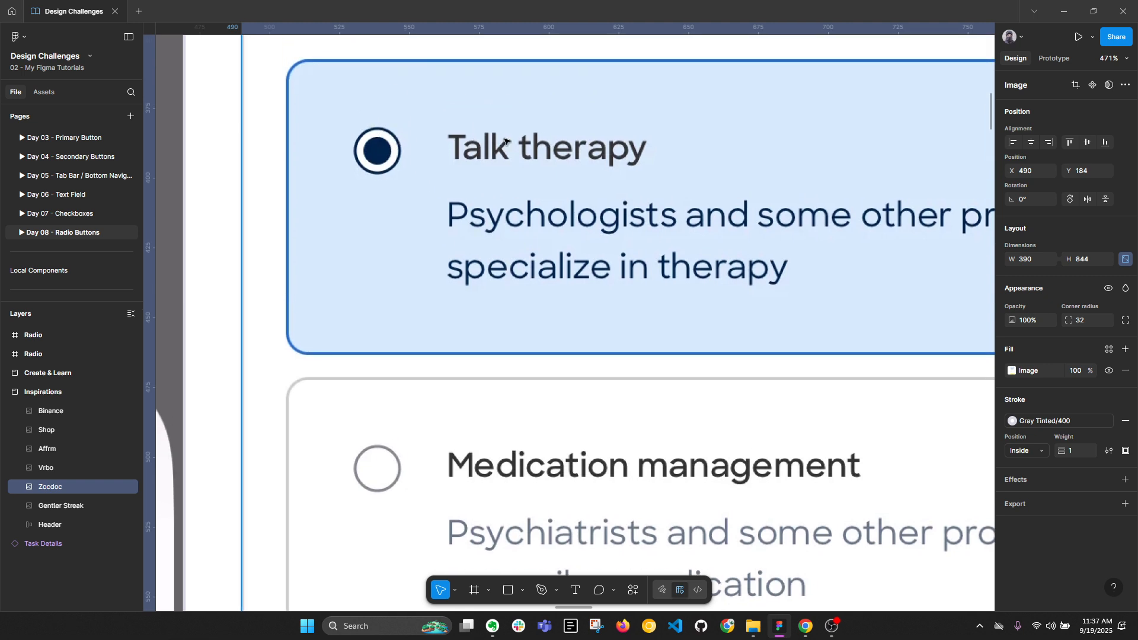
pyautogui.scroll(-8, 715, 113)
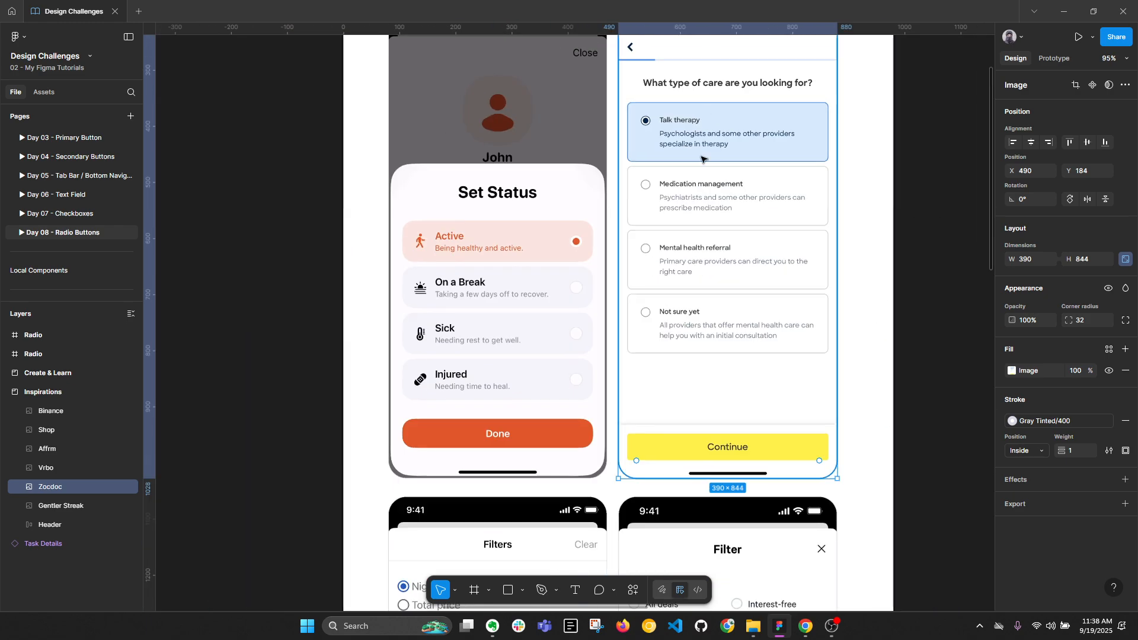
# Examine the Nightly price and Total price radio buttons on the Vrbo Filters screen.
pyautogui.moveTo(636, 202); pyautogui.dragTo(632, 3)
pyautogui.moveTo(546, 237); pyautogui.dragTo(528, 29)
pyautogui.click(474, 209)
pyautogui.scroll(-1, 477, 213)
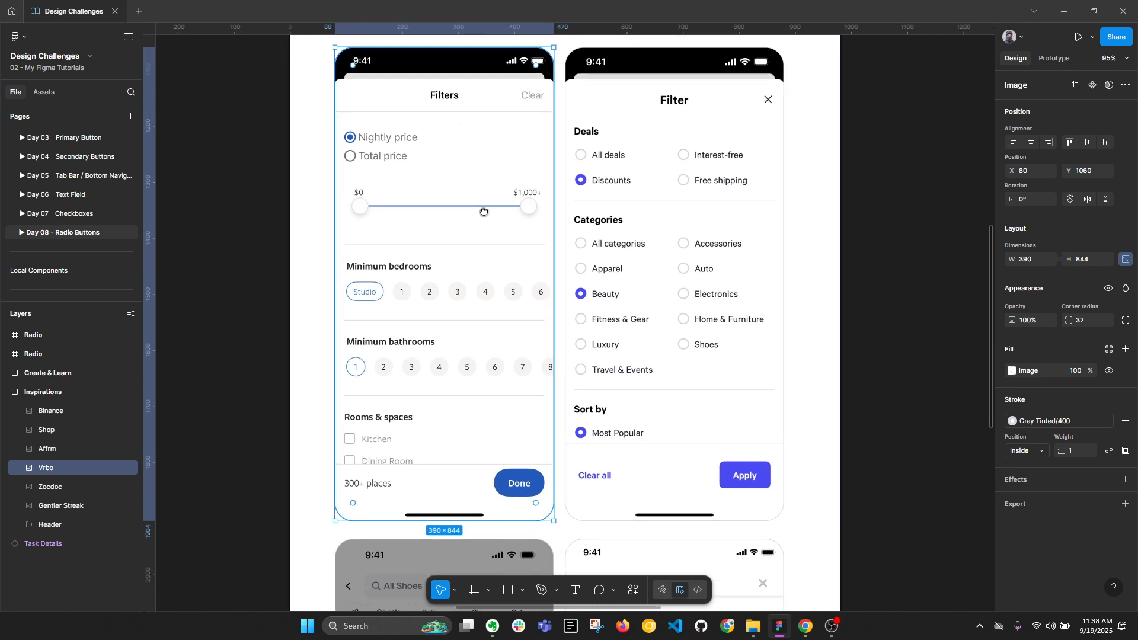
pyautogui.scroll(2, 428, 176)
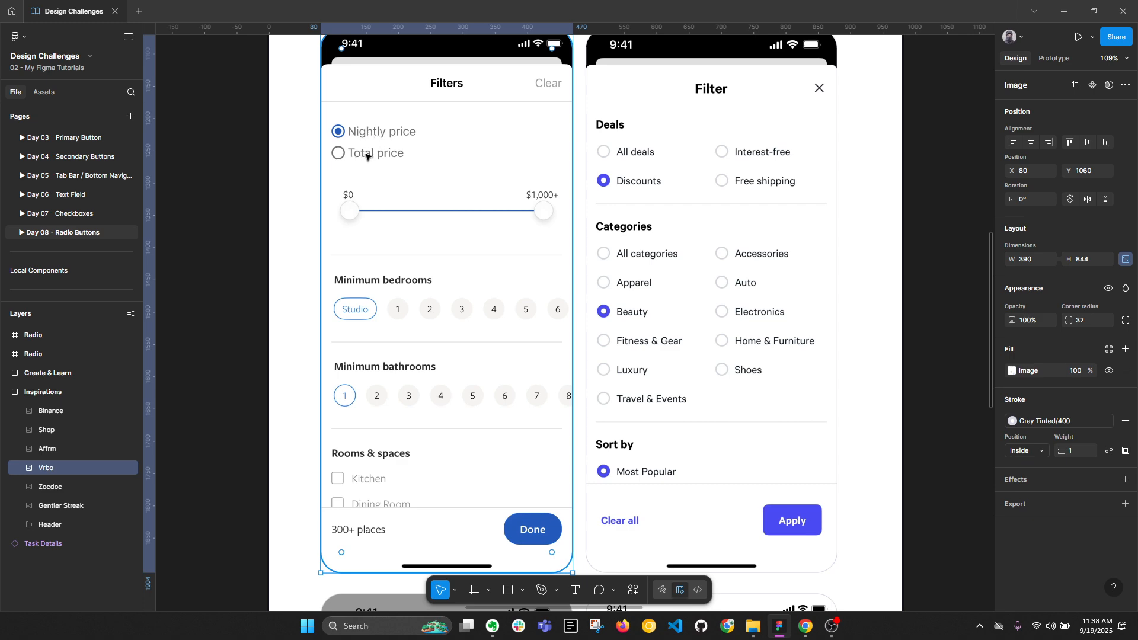
pyautogui.scroll(5, 366, 156)
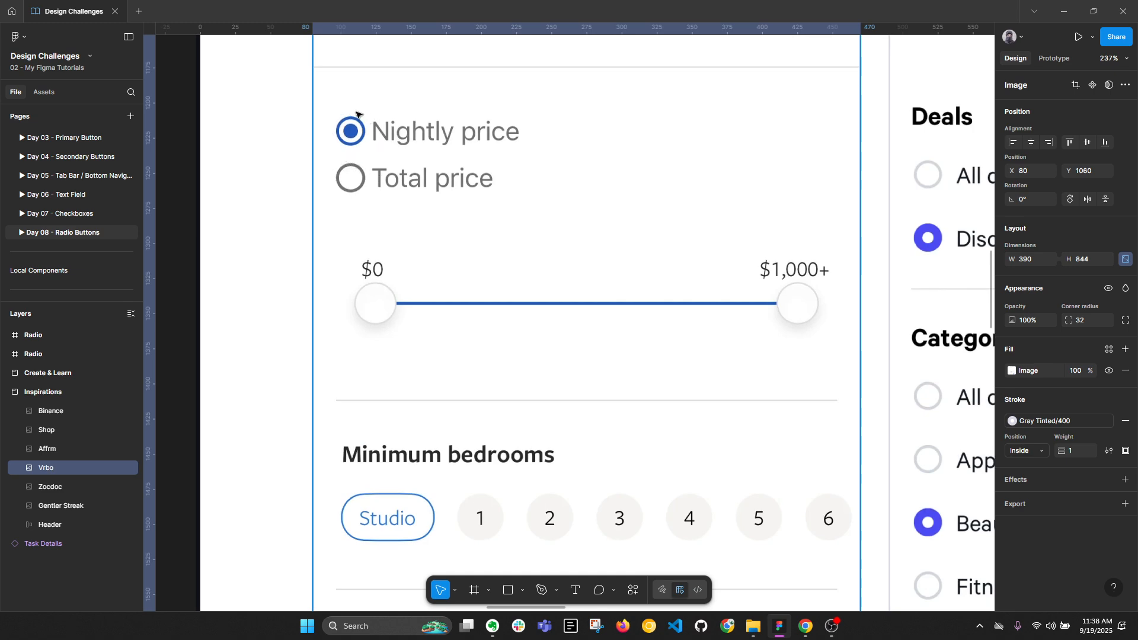
pyautogui.scroll(-3, 339, 148)
pyautogui.moveTo(717, 158); pyautogui.dragTo(601, 69)
pyautogui.scroll(-1, 554, 108)
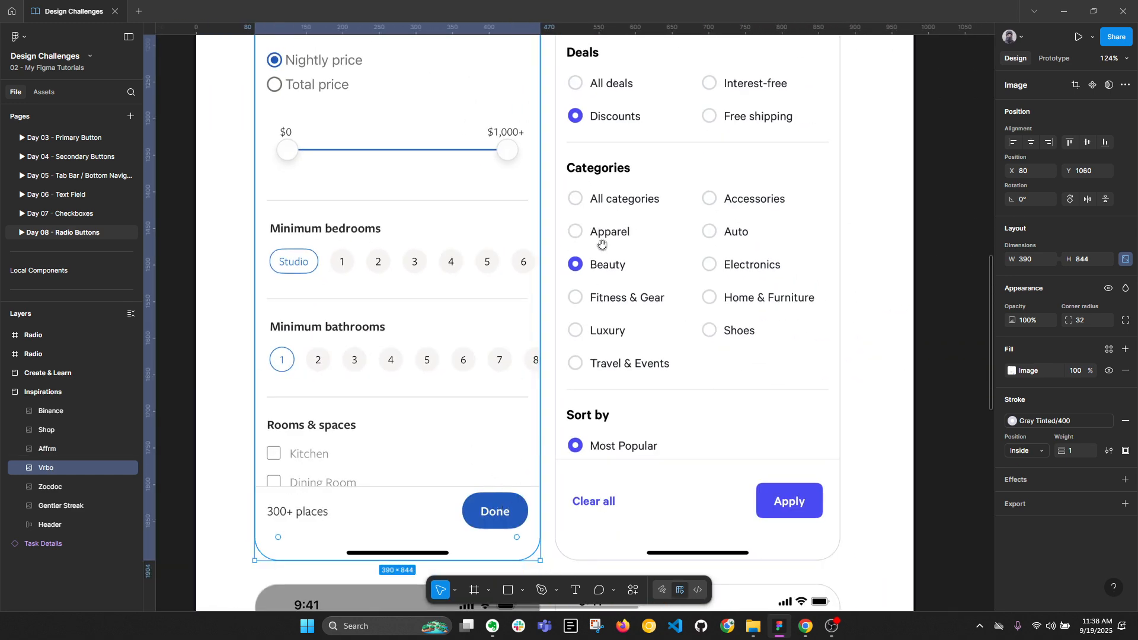
# Examine the Deals and Categories radio groups on the Affrm Filter screen and compare them with the neighbouring inspiration screens.
pyautogui.moveTo(660, 190); pyautogui.dragTo(526, 263)
pyautogui.click(527, 263)
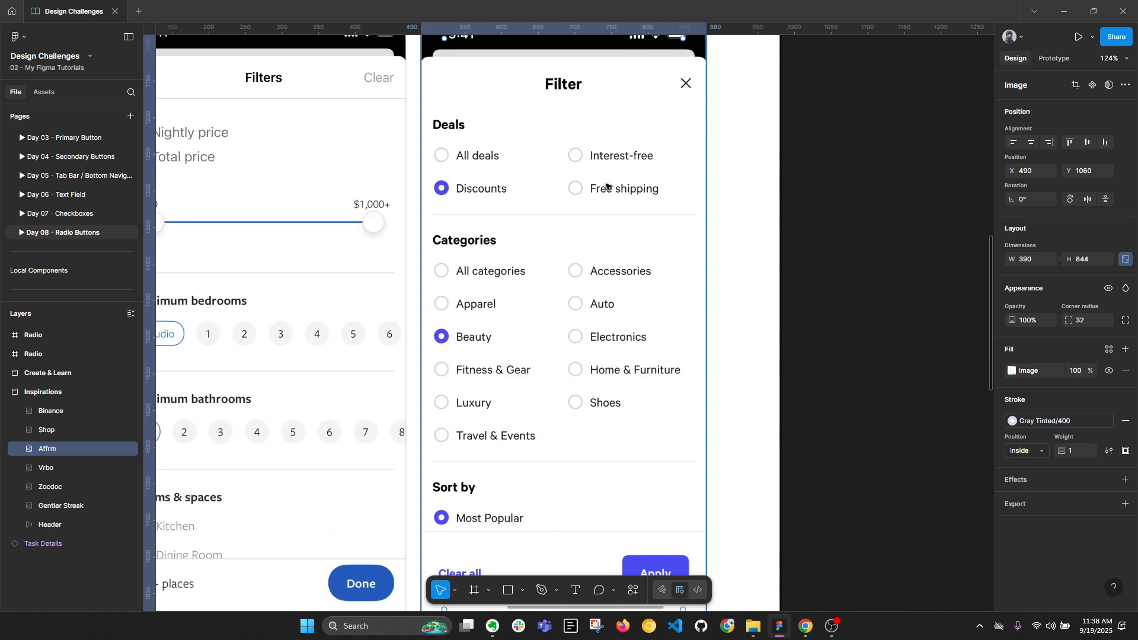
pyautogui.scroll(-1, 606, 186)
pyautogui.scroll(-1, 544, 223)
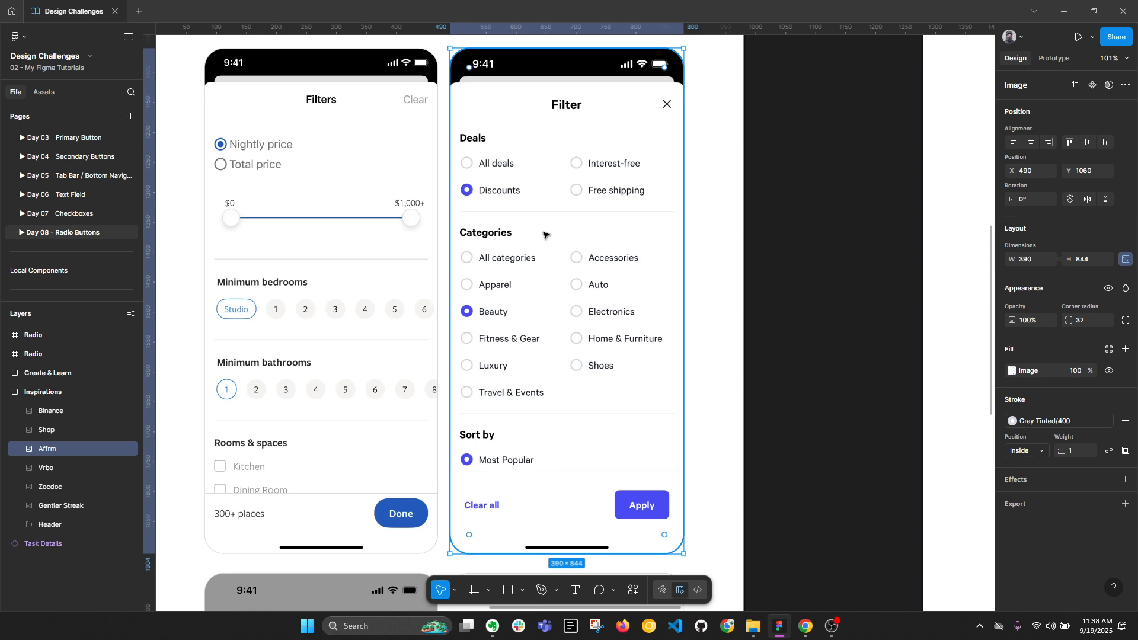
pyautogui.scroll(3, 489, 430)
pyautogui.scroll(4, 490, 431)
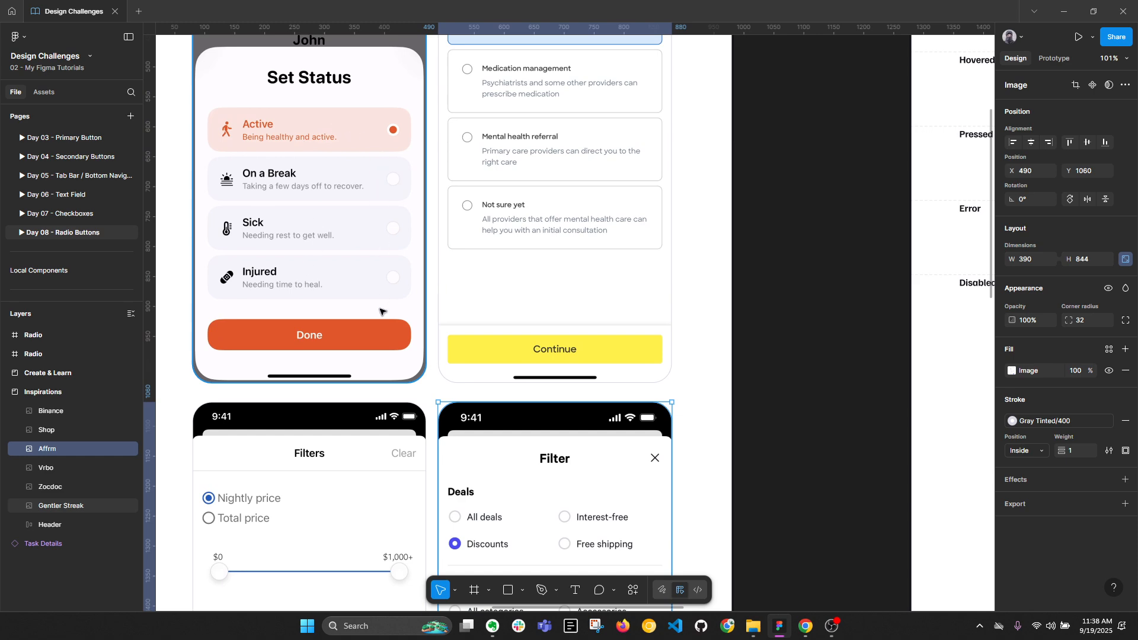
pyautogui.scroll(-7, 567, 261)
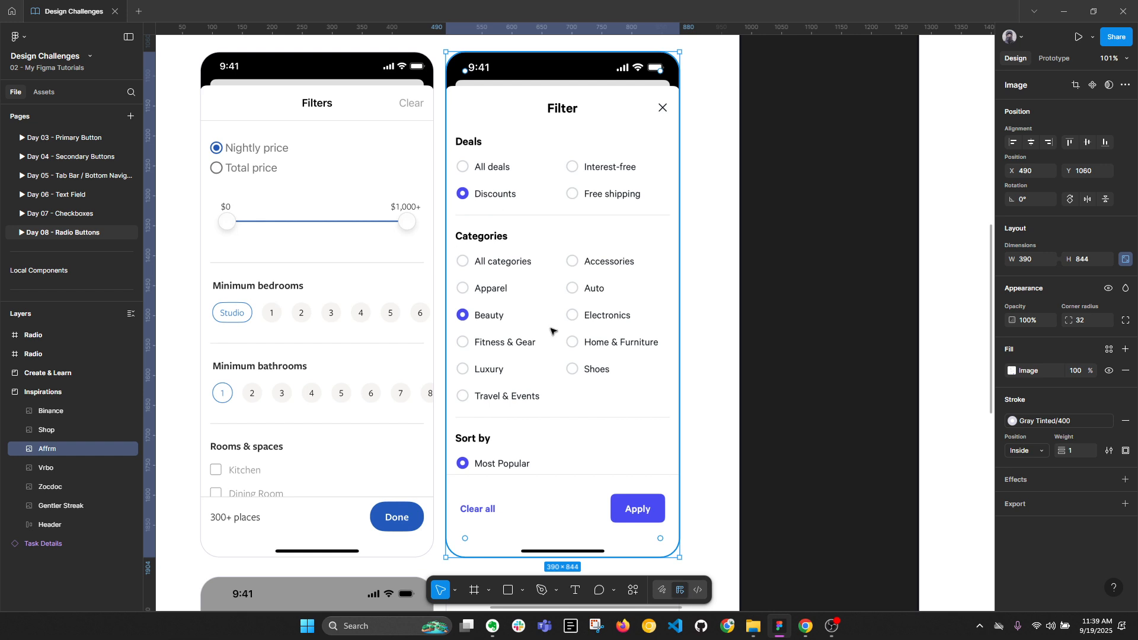
pyautogui.scroll(-3, 605, 295)
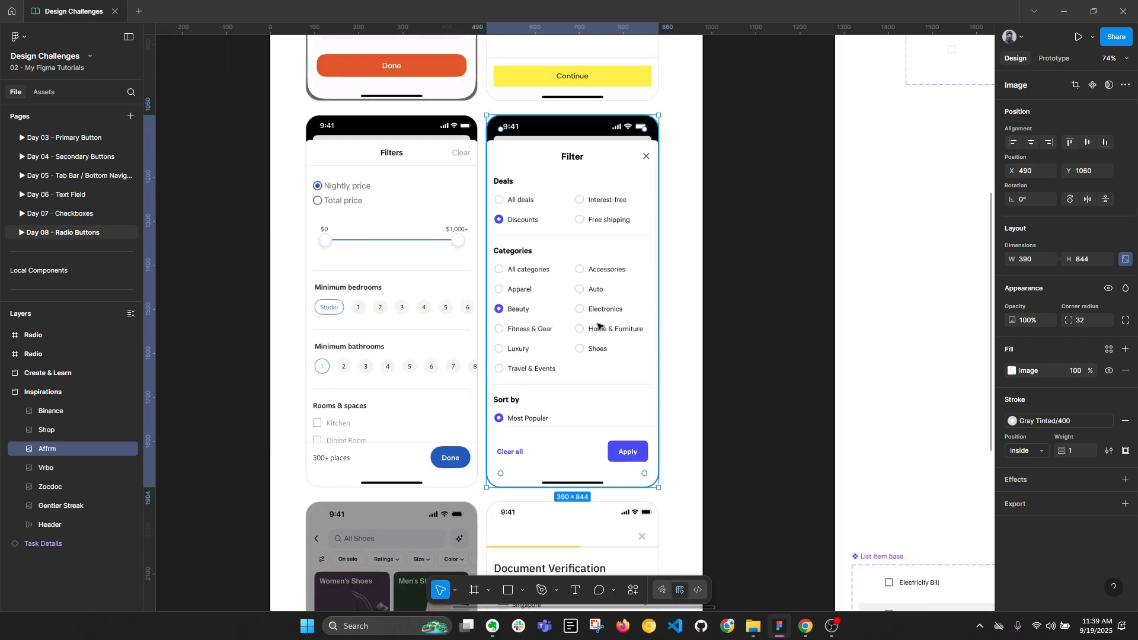
# Examine the radio buttons in the Shop screen's Sort by sheet and the Binance Document Verification screen.
pyautogui.scroll(-5, 597, 325)
pyautogui.click(412, 320)
pyautogui.scroll(3, 412, 321)
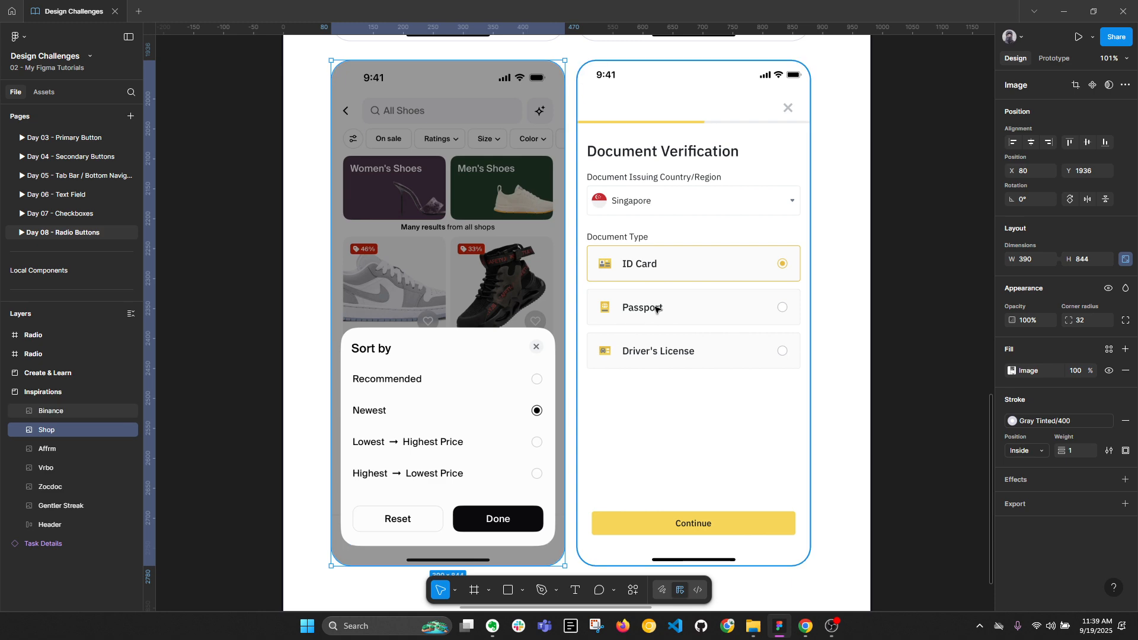
pyautogui.click(629, 268)
pyautogui.hscroll(4, 629, 264)
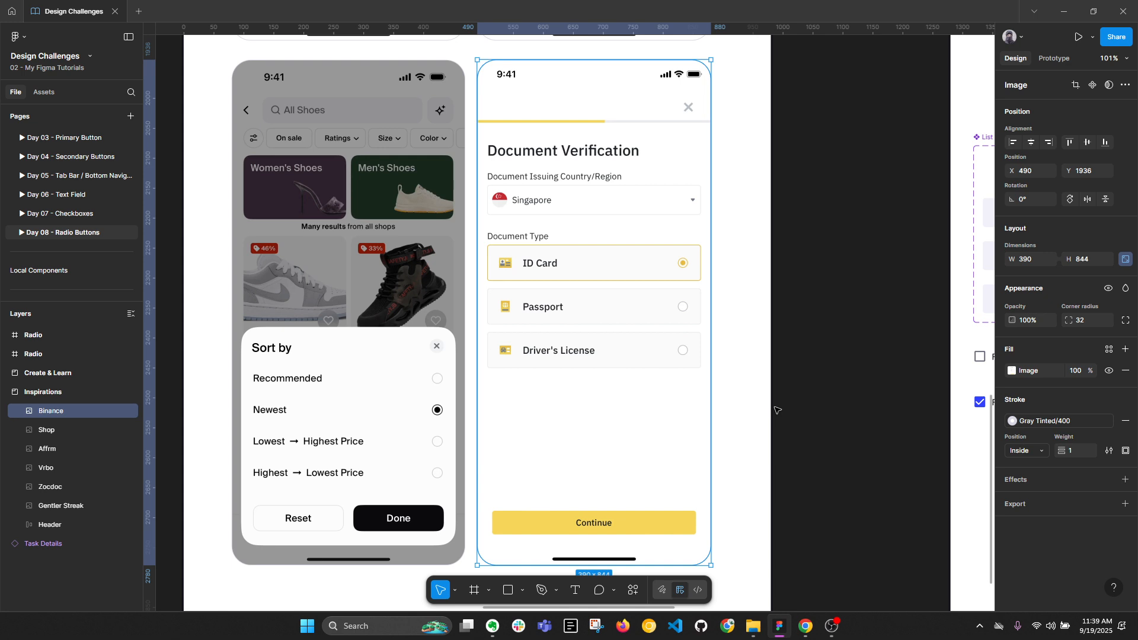
pyautogui.scroll(-1, 728, 353)
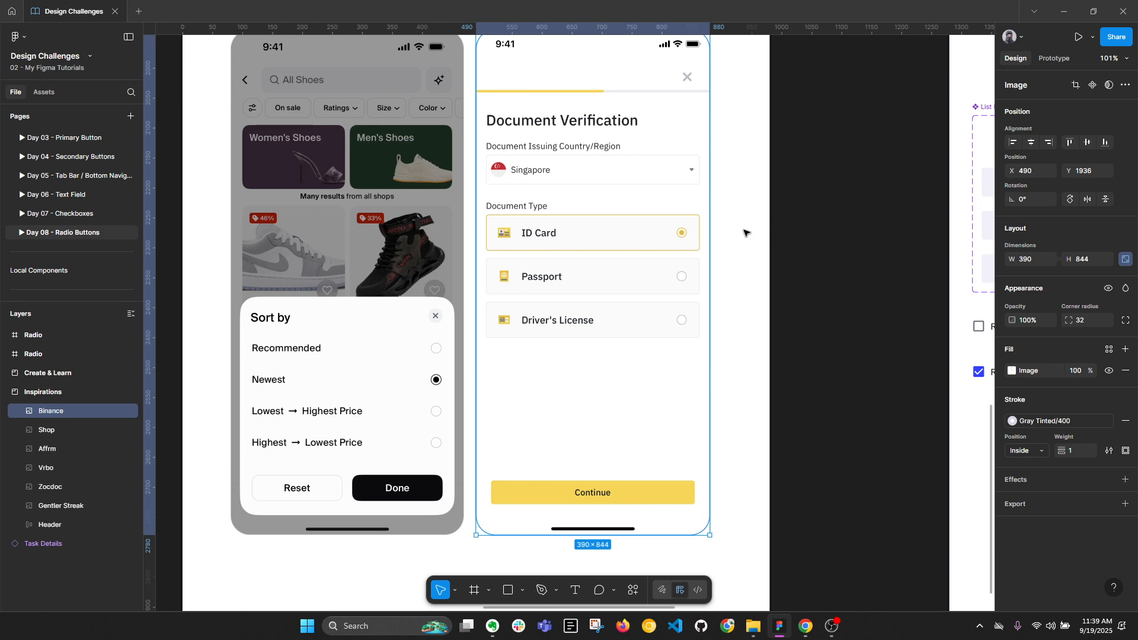
# Go to the Create & Learn board and inspect the unchecked radio button frame beside the checked one.
pyautogui.scroll(-3, 745, 235)
pyautogui.moveTo(824, 224); pyautogui.dragTo(640, 331)
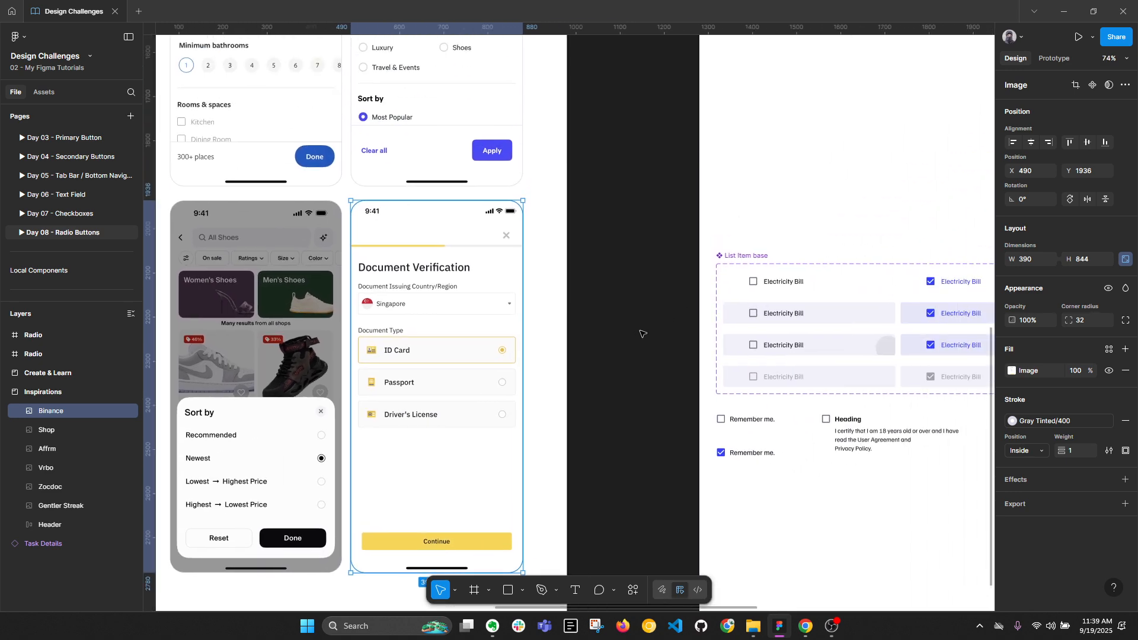
pyautogui.scroll(-5, 643, 333)
pyautogui.moveTo(648, 172); pyautogui.dragTo(617, 424)
pyautogui.moveTo(645, 228); pyautogui.dragTo(595, 286)
pyautogui.scroll(5, 655, 169)
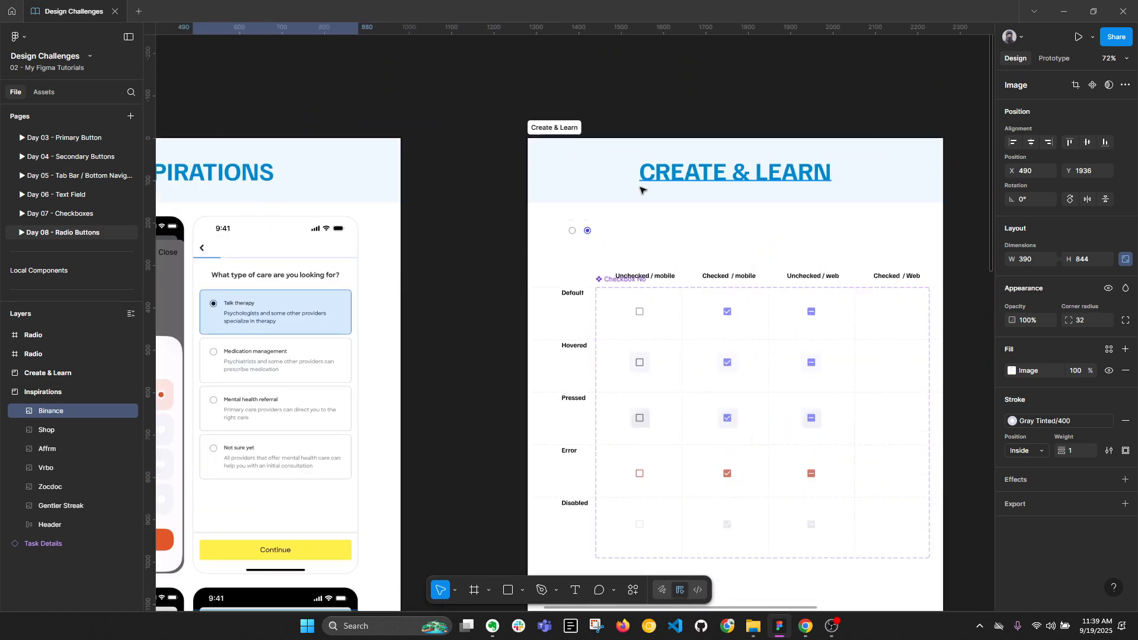
pyautogui.scroll(5, 641, 189)
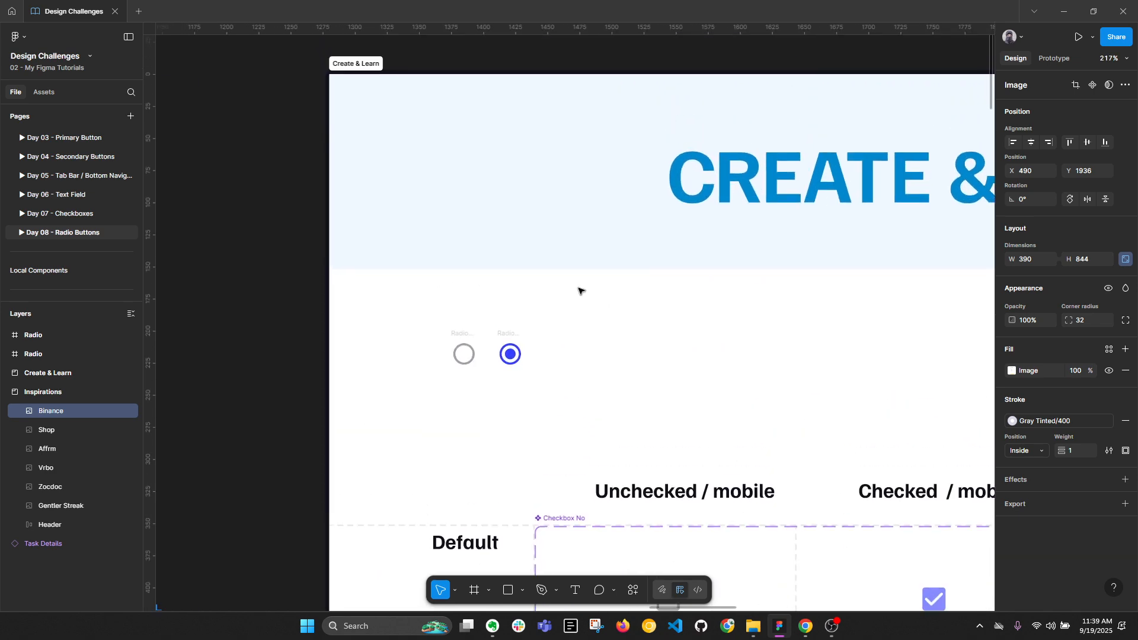
pyautogui.scroll(5, 569, 338)
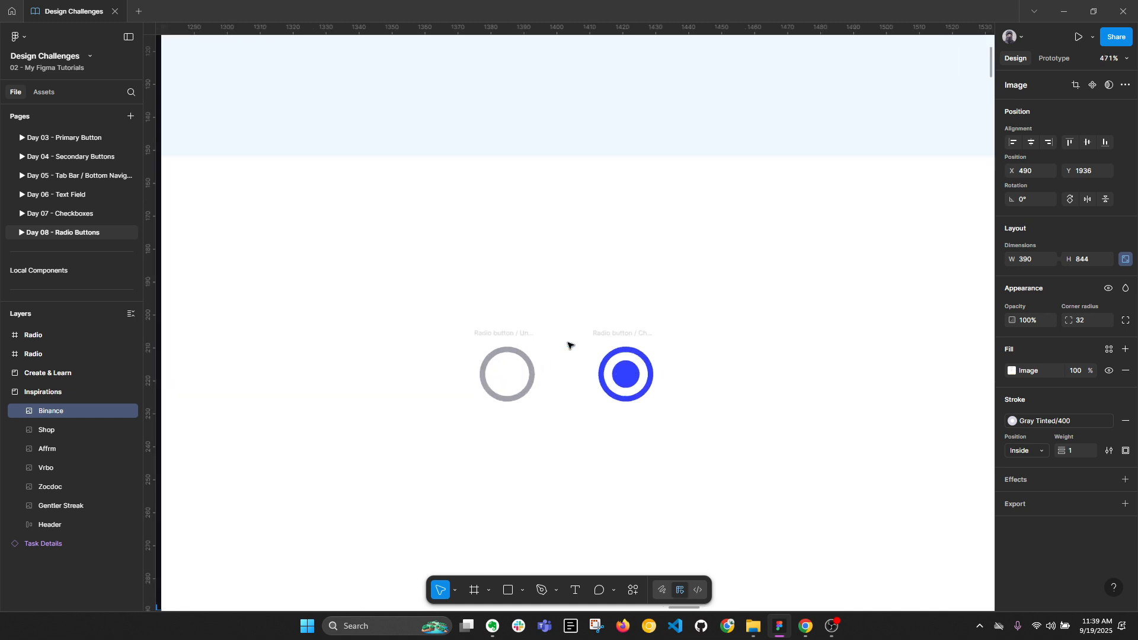
pyautogui.scroll(2, 551, 347)
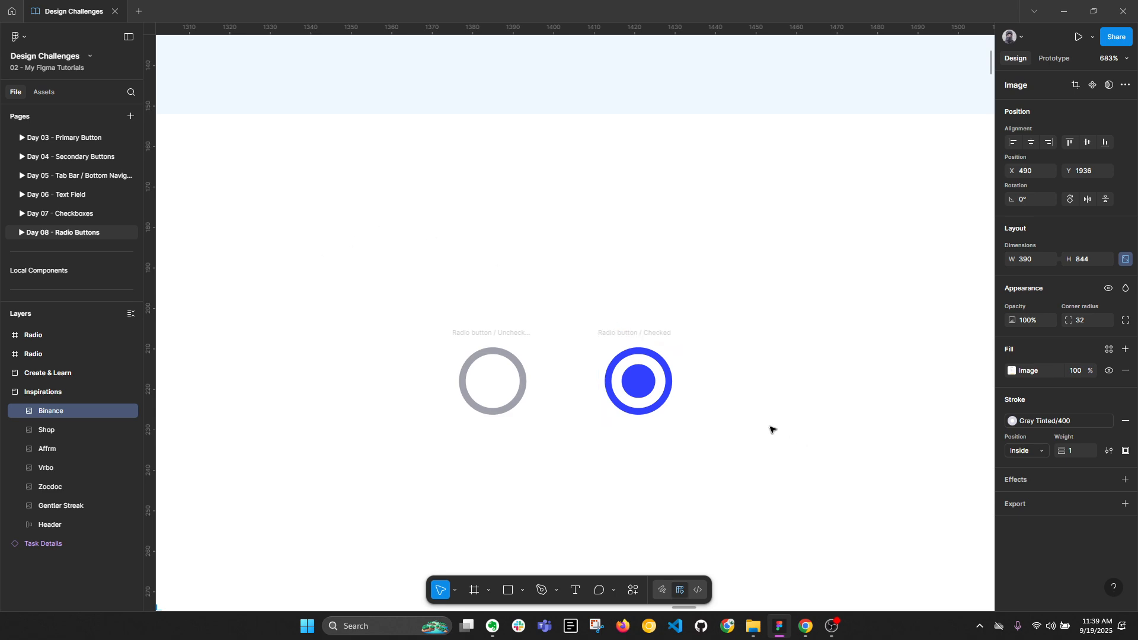
pyautogui.click(508, 334)
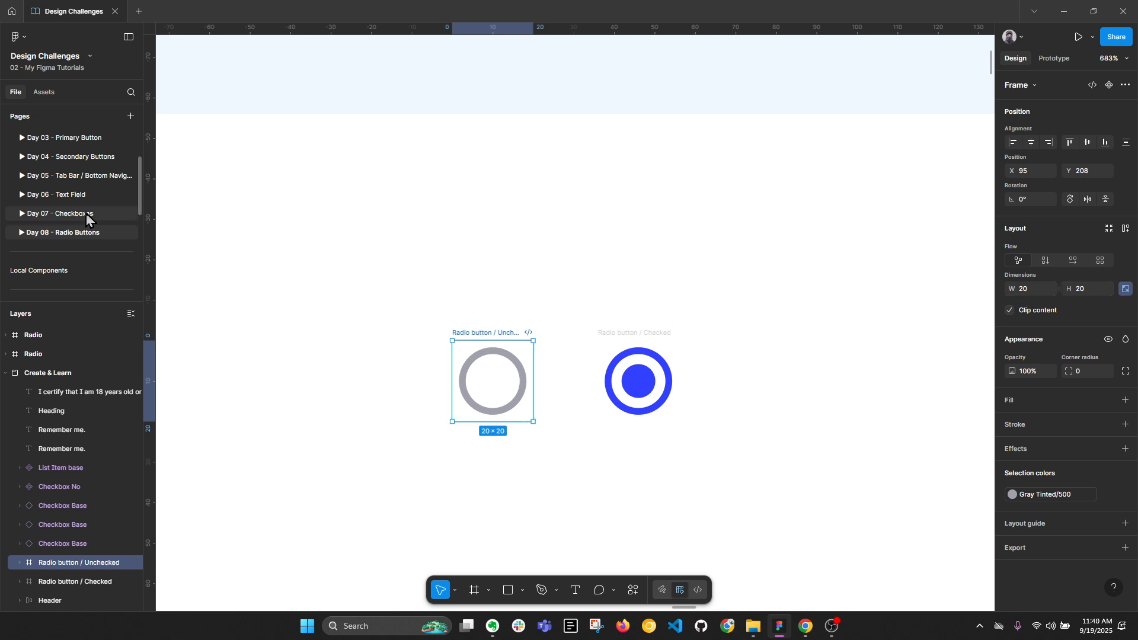
pyautogui.hotkey('alt', 'l')
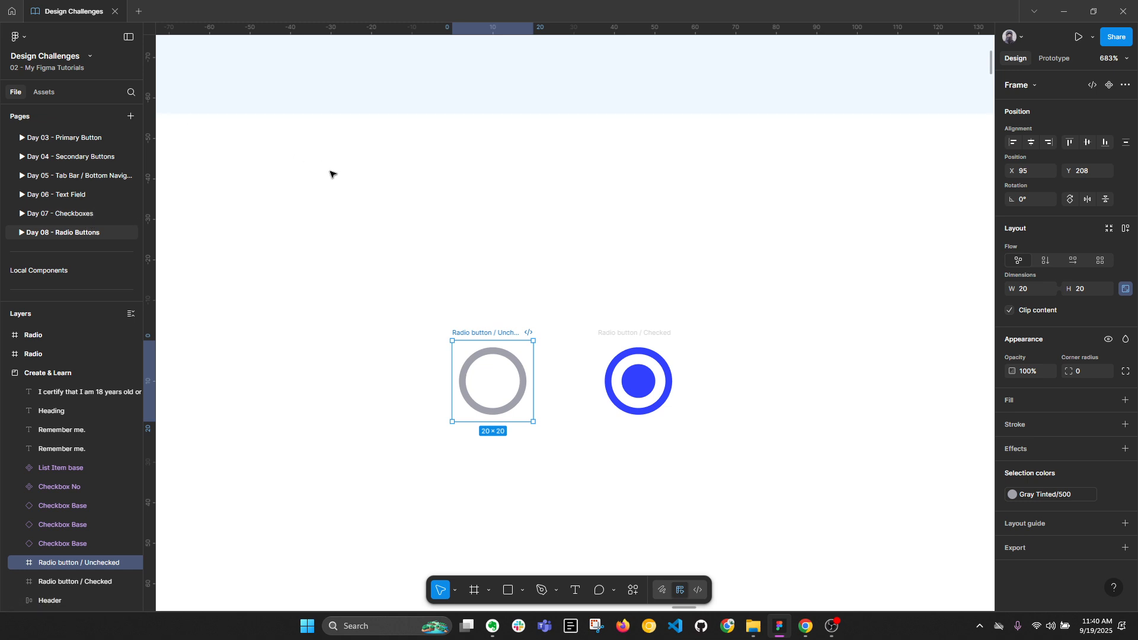
# Add a sample text layer reading "bgfn" above the unchecked radio button on the Create & Learn board.
pyautogui.click(361, 200)
pyautogui.press('r')
pyautogui.press('t')
pyautogui.click(491, 213)
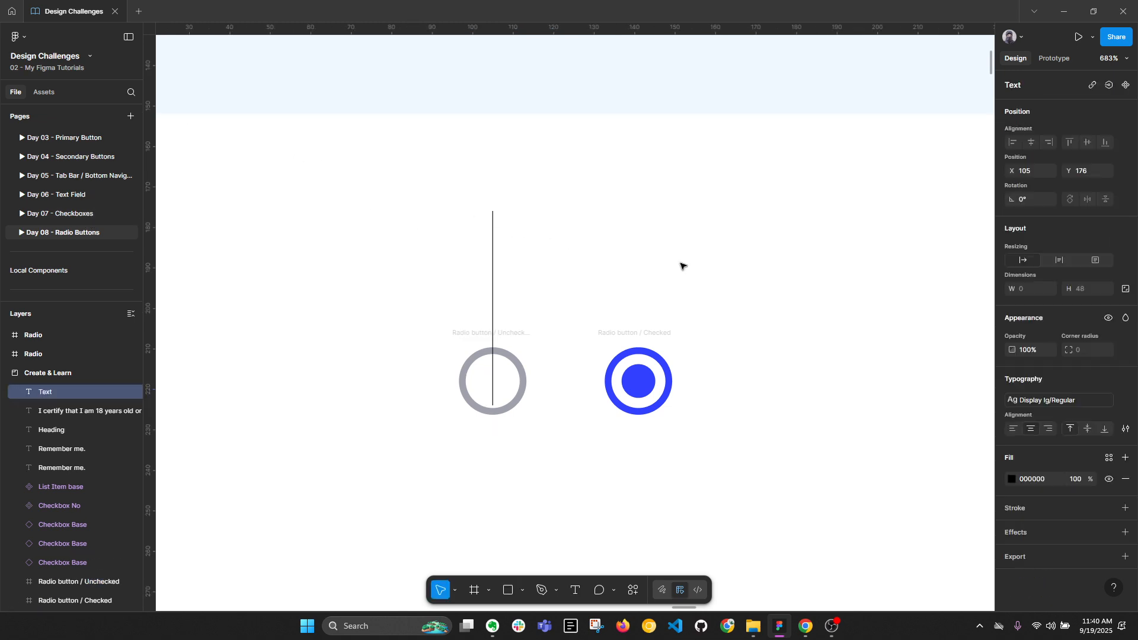
pyautogui.write('bgfn')
pyautogui.press('Escape')
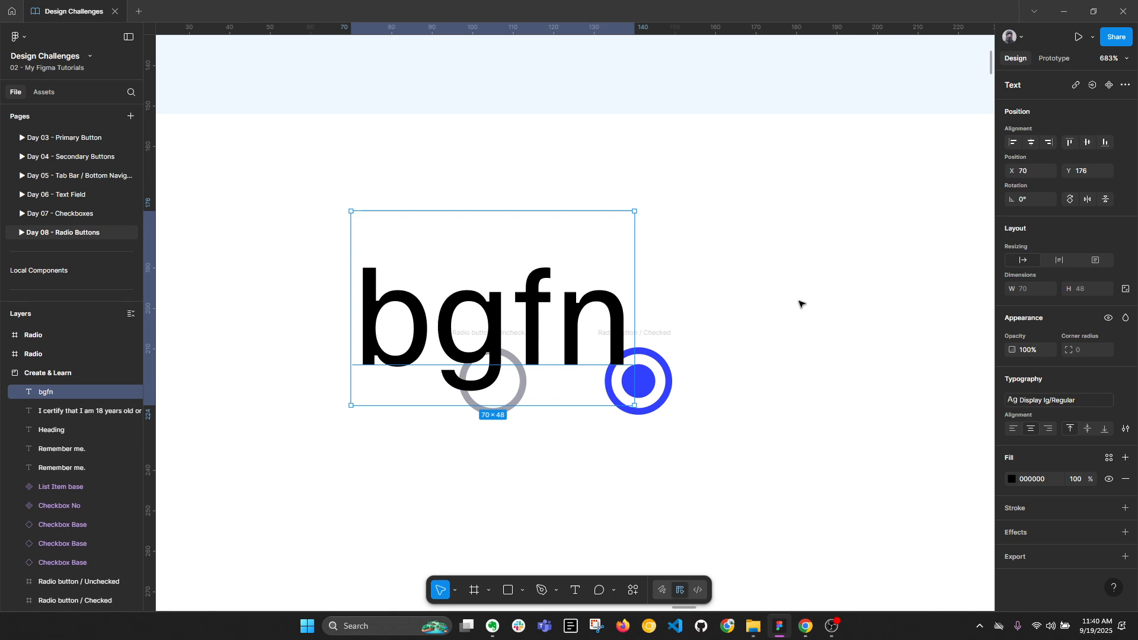
# Apply the Text lg Regular style to the "bgfn" sample text and detach the text from that style.
pyautogui.click(1061, 401)
pyautogui.scroll(-5, 943, 522)
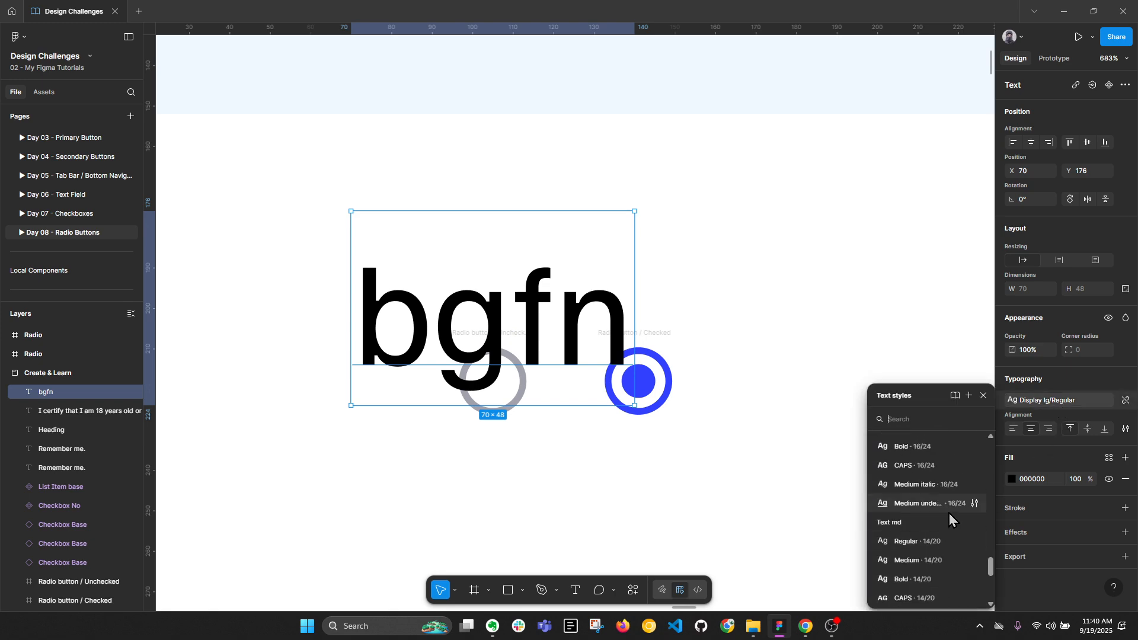
pyautogui.scroll(2, 934, 452)
pyautogui.click(928, 472)
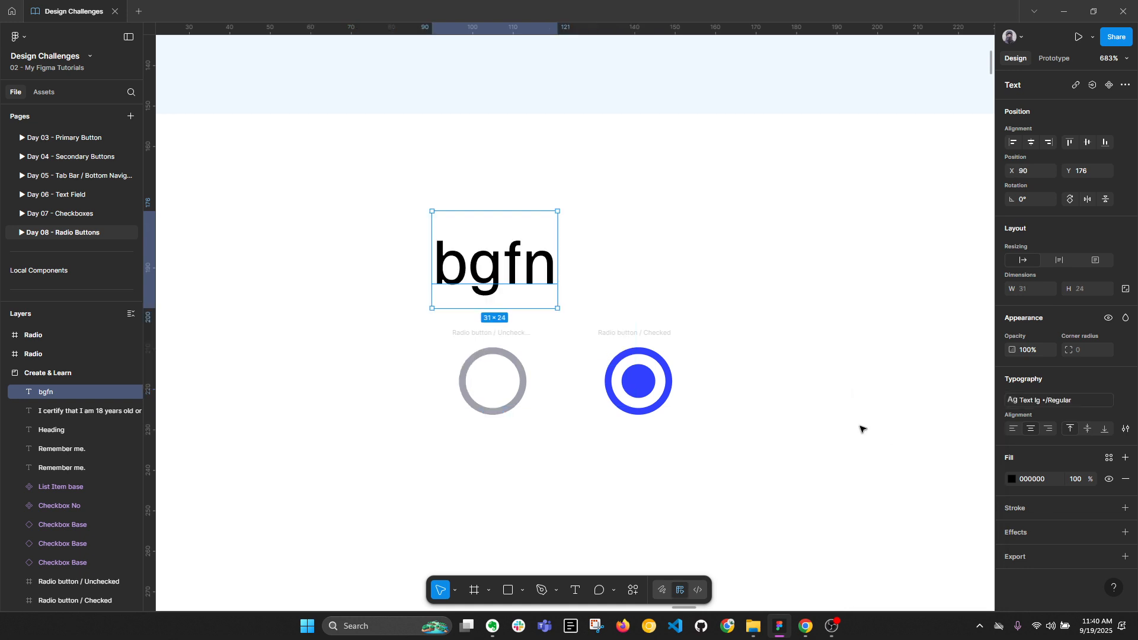
pyautogui.click(1125, 400)
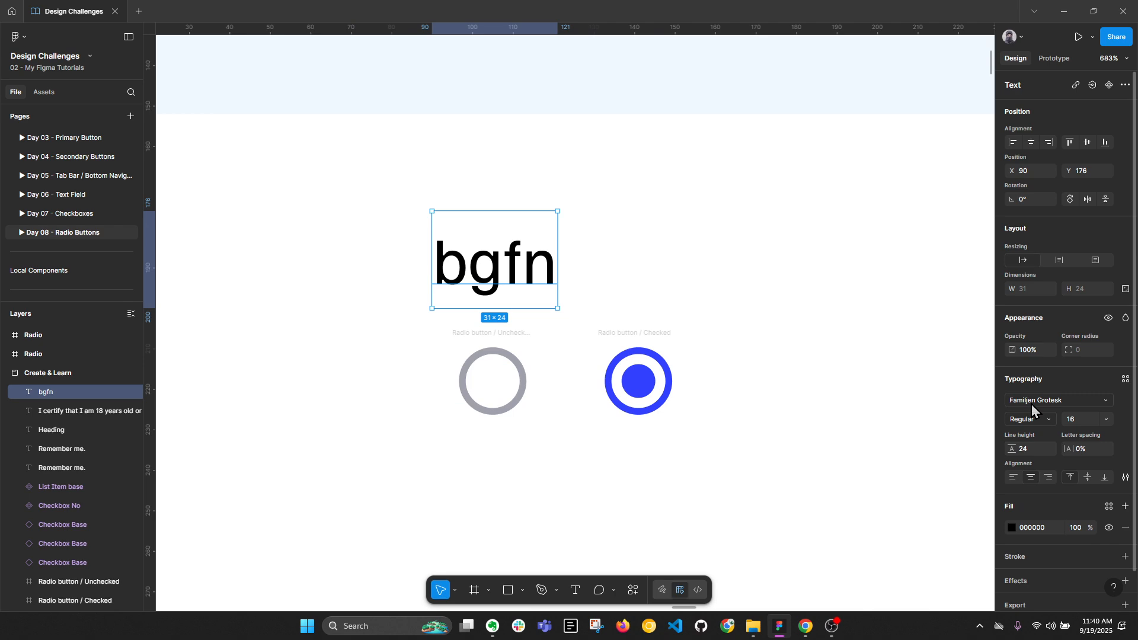
# Delete the "bgfn" sample text and check the frame sizes of the unchecked and checked radio buttons.
pyautogui.moveTo(318, 244); pyautogui.dragTo(715, 289)
pyautogui.press('Delete')
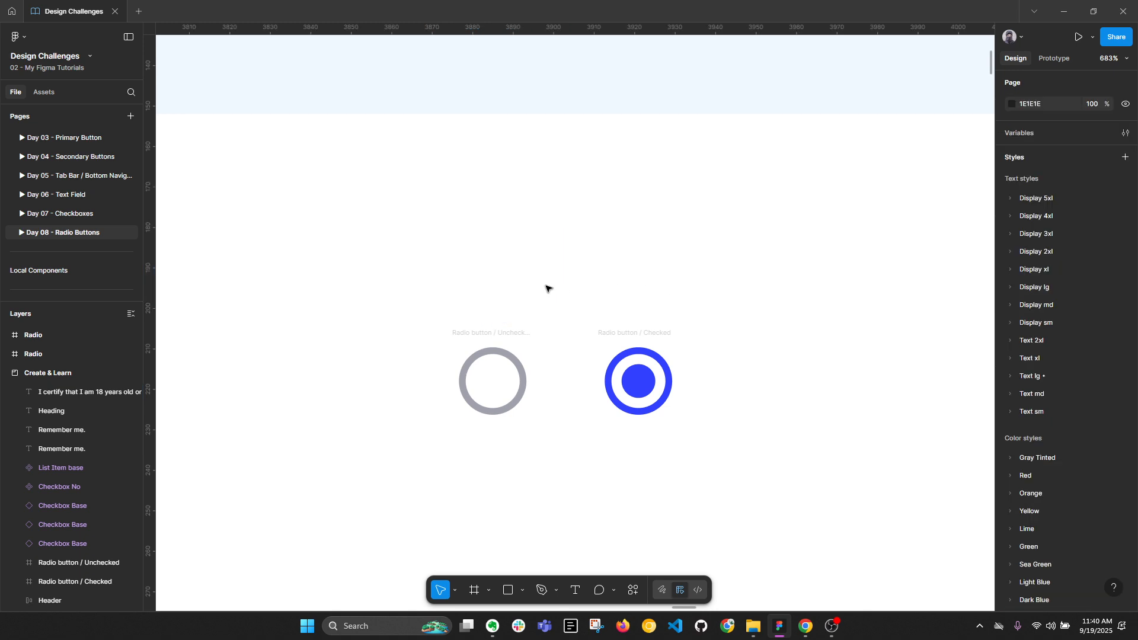
pyautogui.click(503, 334)
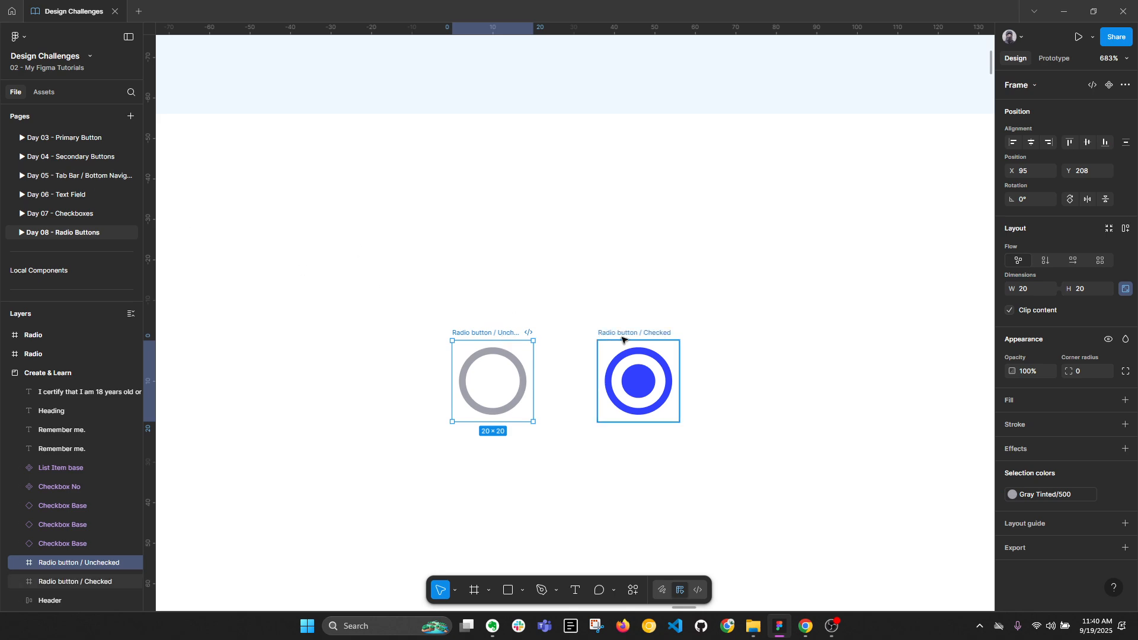
pyautogui.scroll(-3, 602, 353)
pyautogui.click(589, 256)
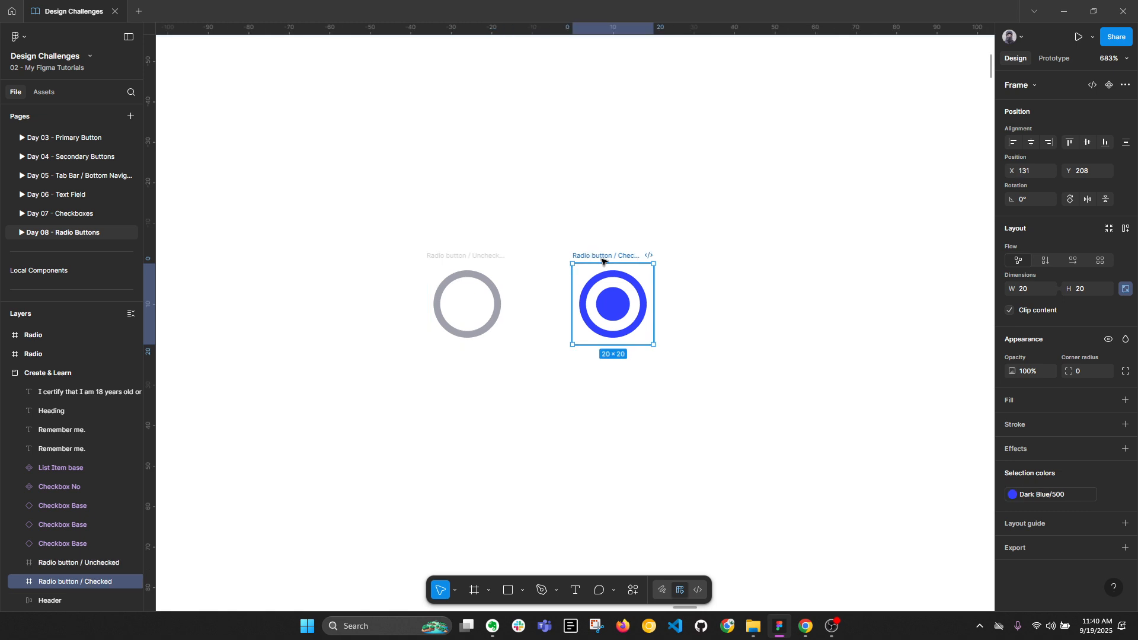
pyautogui.click(537, 407)
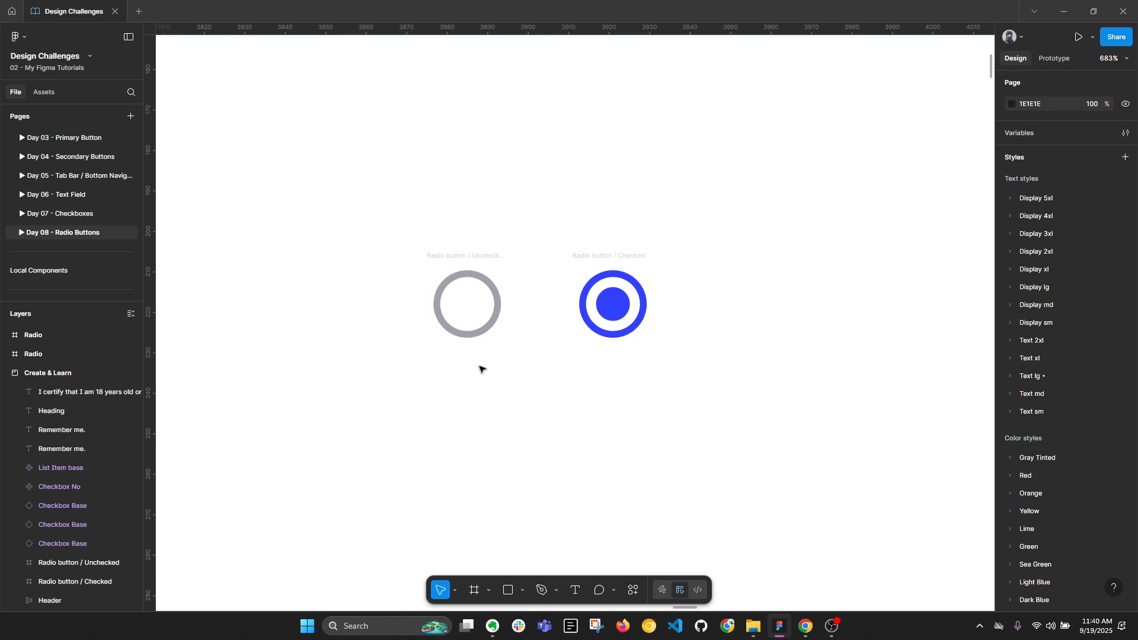
# Draw a 20 × 20 frame below the unchecked radio button and give it a Gray Tinted/500 stroke.
pyautogui.press('f')
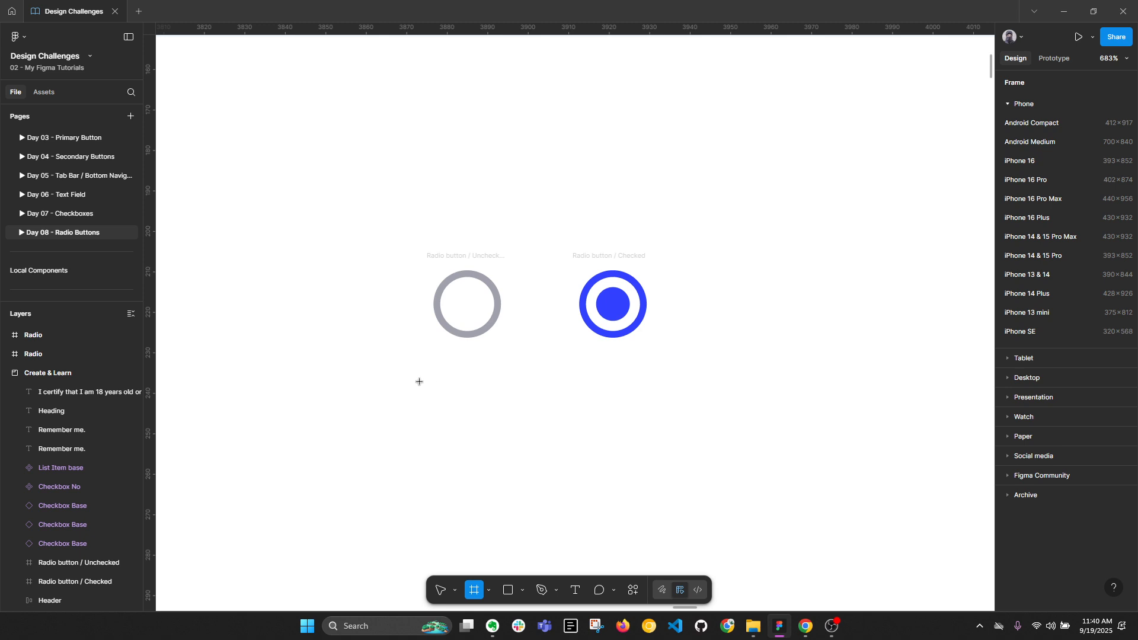
pyautogui.moveTo(420, 381); pyautogui.dragTo(499, 437)
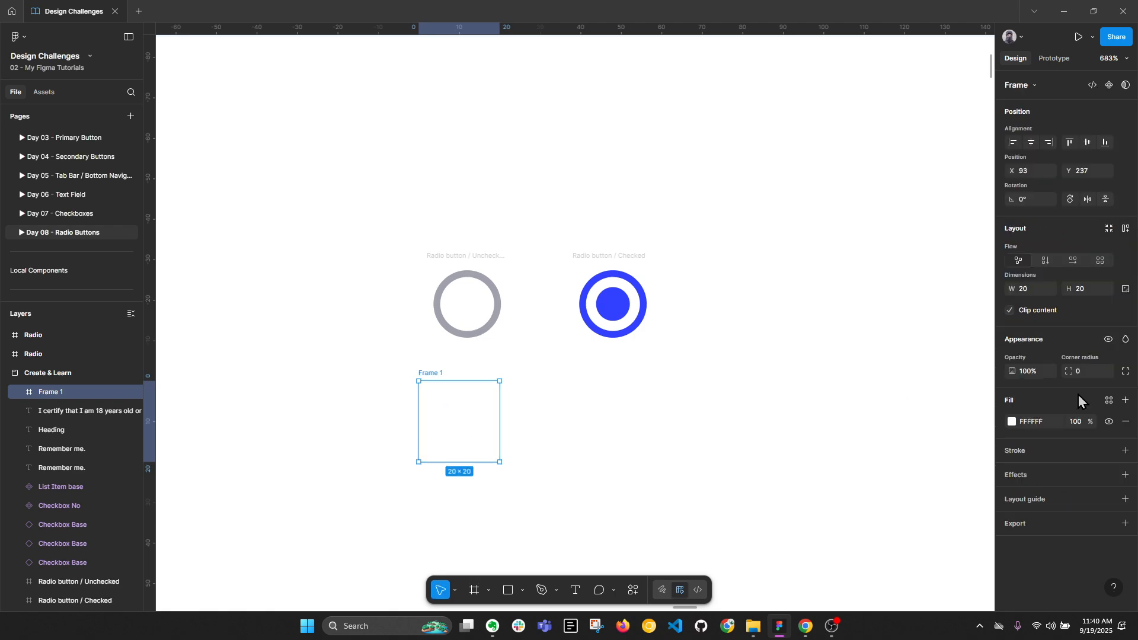
pyautogui.click(1108, 453)
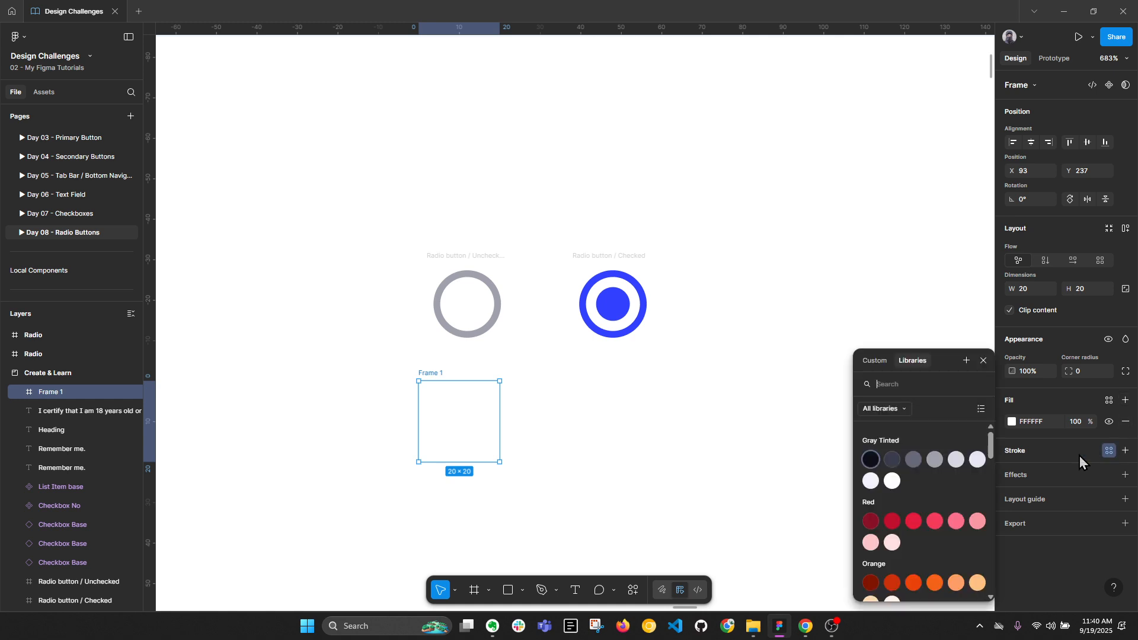
pyautogui.click(955, 462)
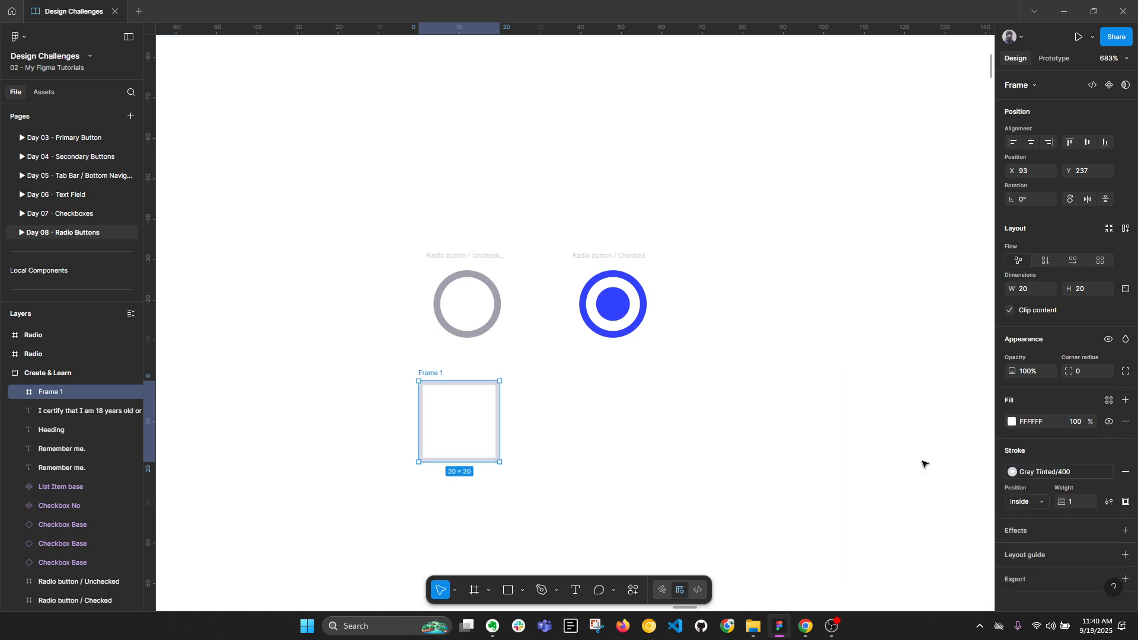
pyautogui.click(1084, 471)
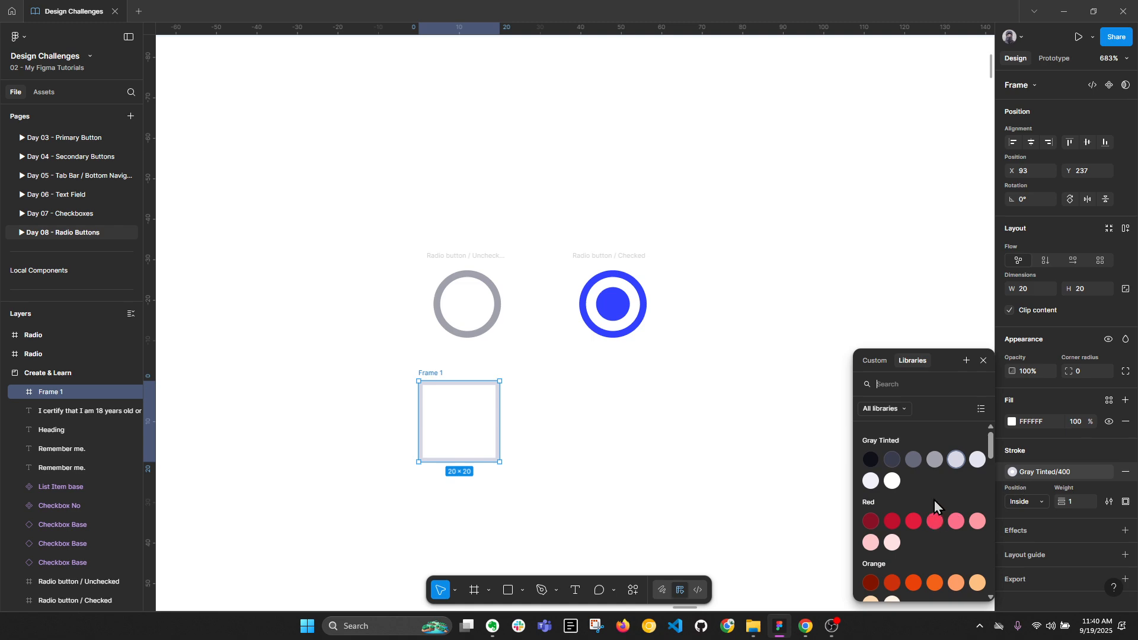
pyautogui.click(934, 468)
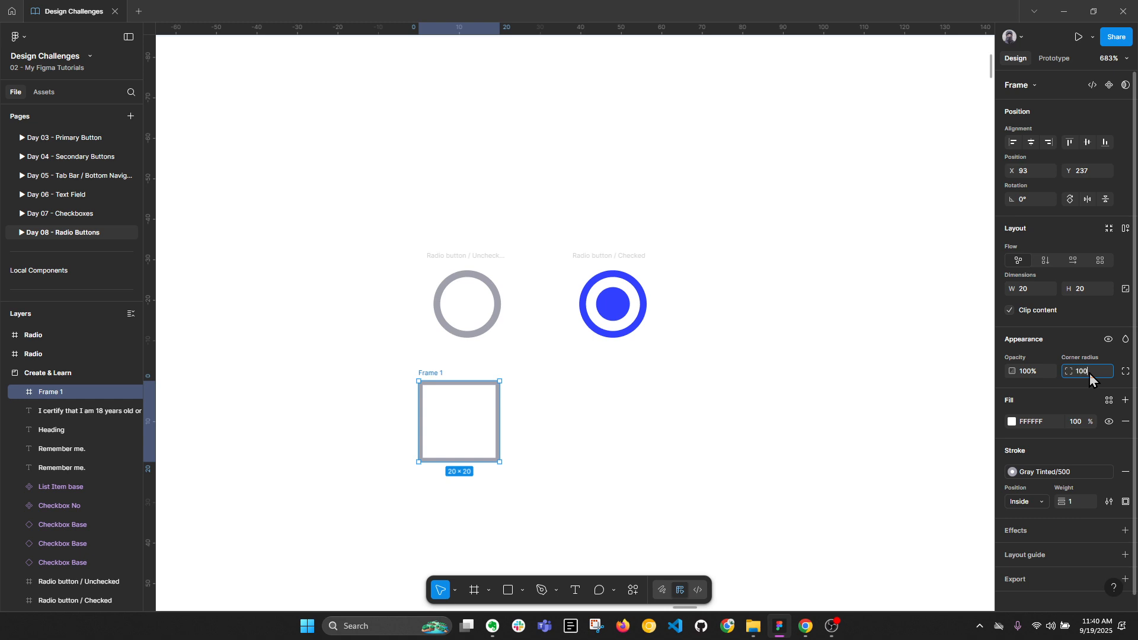
# Set the new frame's corner radius to 100 and align the frame directly under the unchecked radio button.
pyautogui.press('Return')
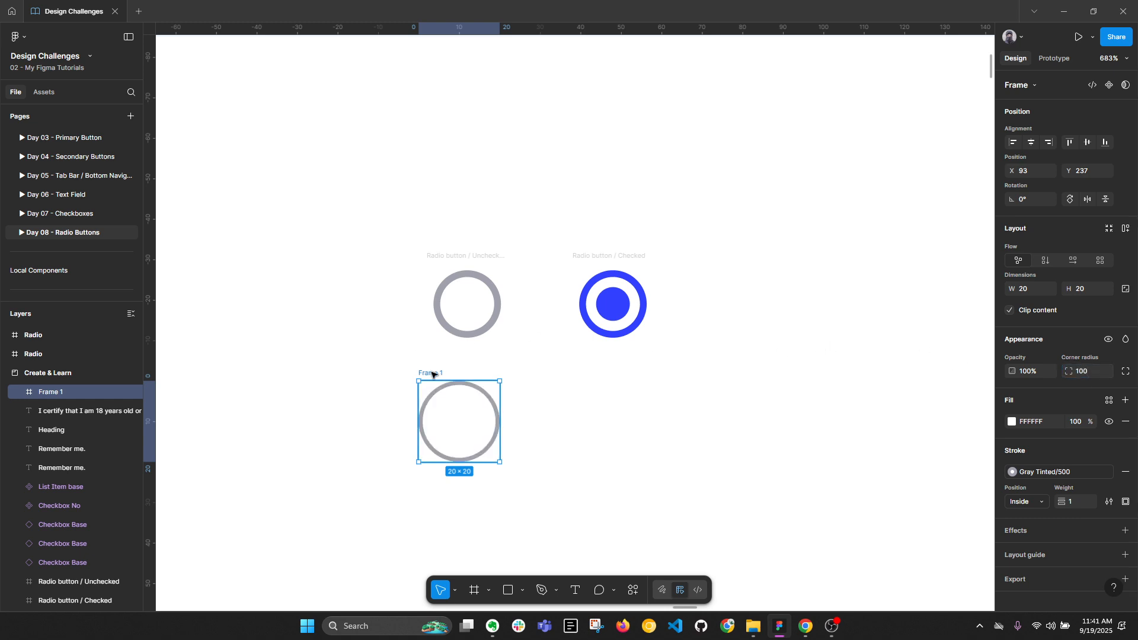
pyautogui.moveTo(432, 374); pyautogui.dragTo(440, 374)
# Inspect the dimensions of the ring vector inside the original unchecked radio button frame.
pyautogui.click(466, 267)
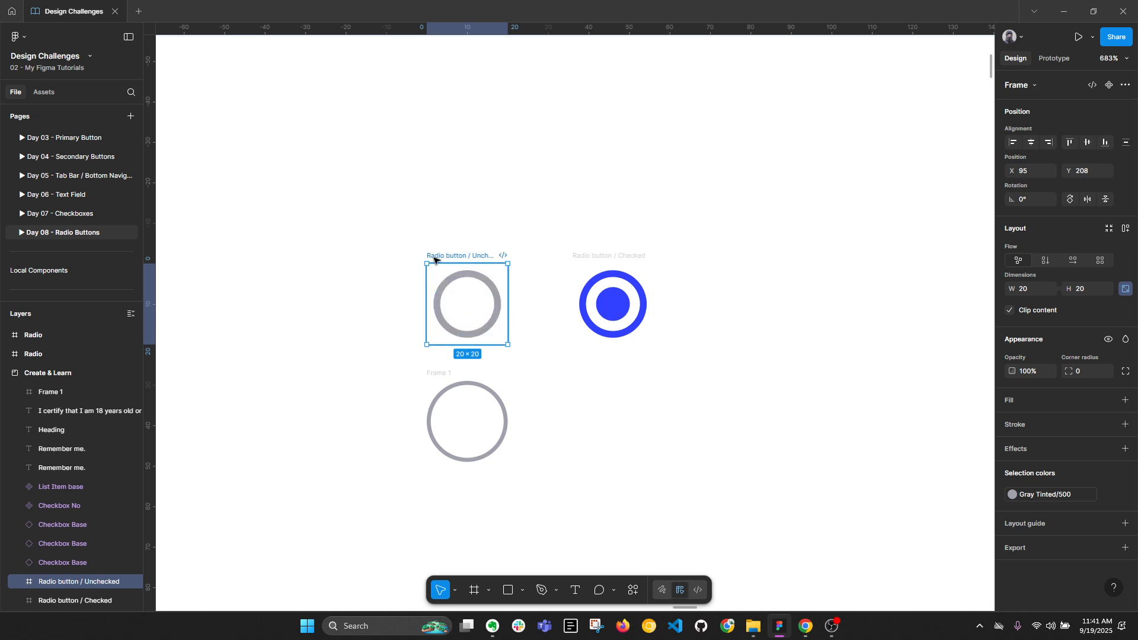
pyautogui.click(499, 294)
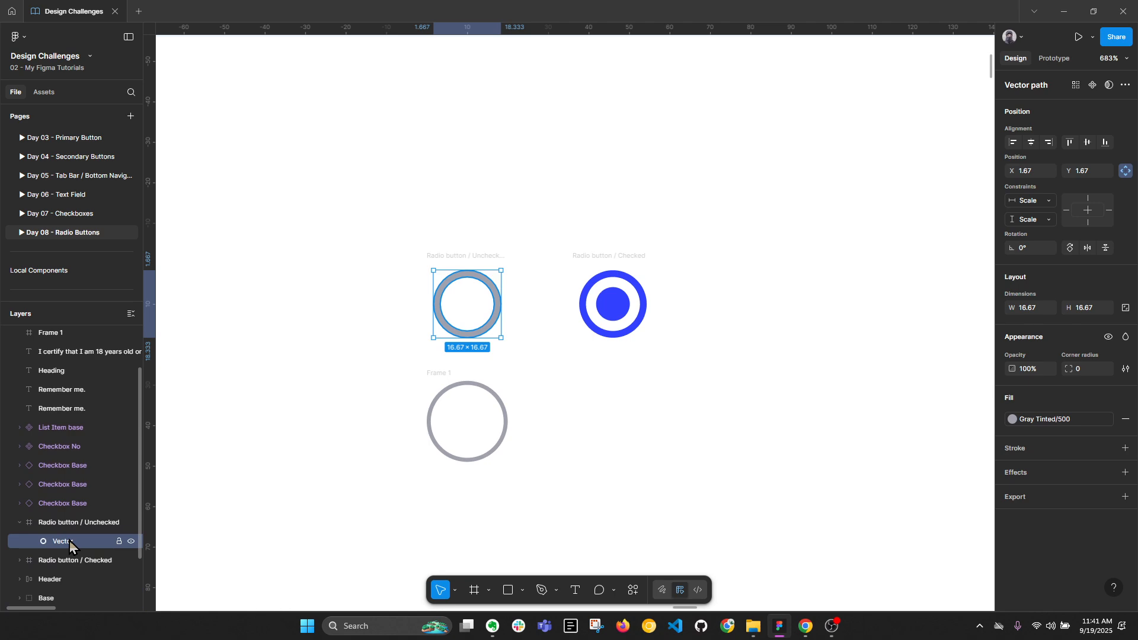
pyautogui.press('alt')
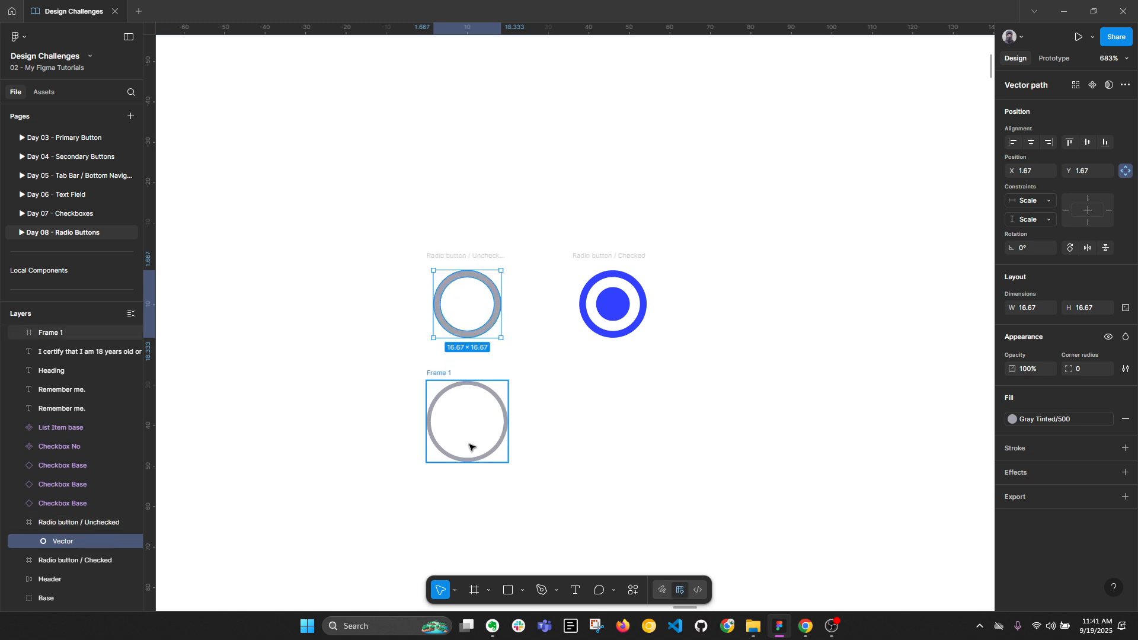
# Rename the new ring frame "Radio button / Unchecked", copying the name of the original frame above it.
pyautogui.click(439, 374)
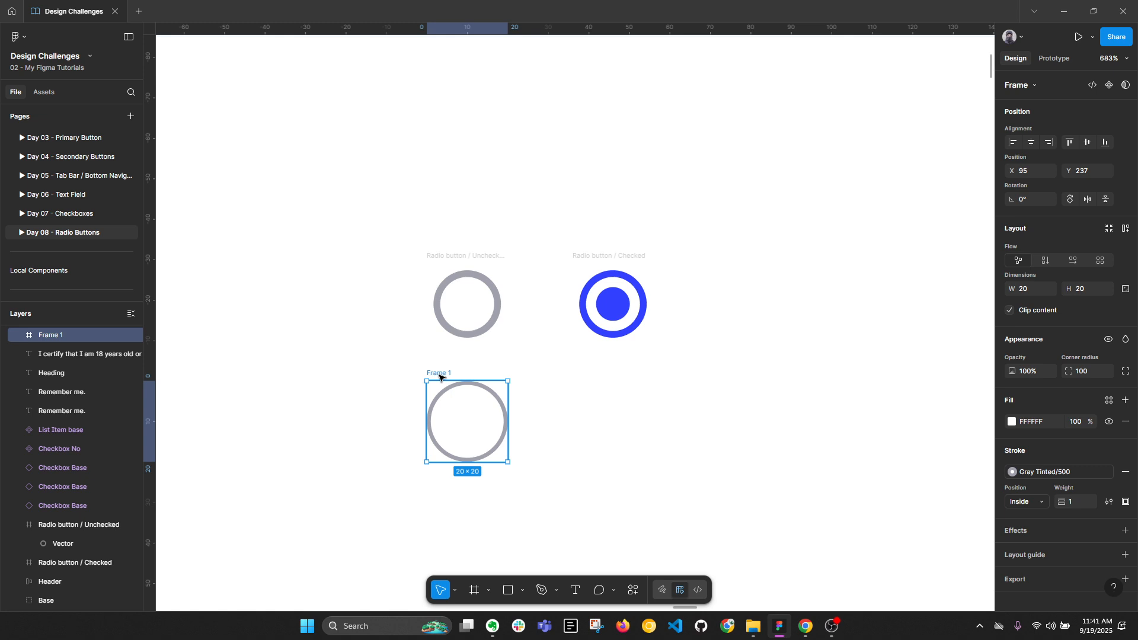
pyautogui.doubleClick(488, 257)
pyautogui.hotkey('ctrl', 'c')
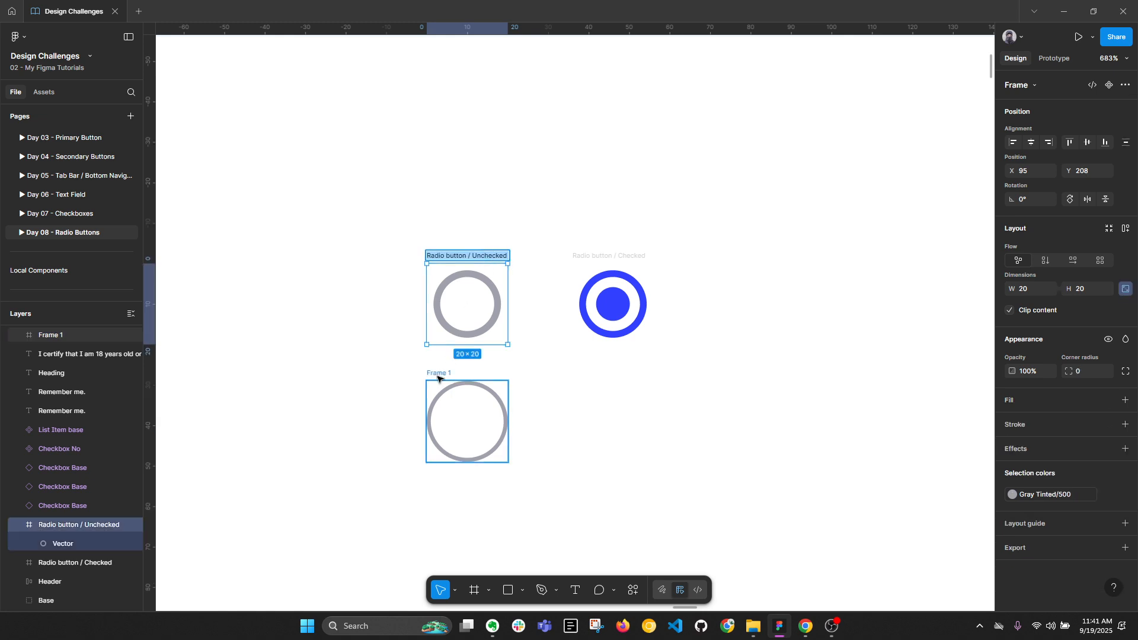
pyautogui.doubleClick(439, 374)
pyautogui.hotkey('ctrl', 'v')
pyautogui.click(602, 427)
pyautogui.click(496, 387)
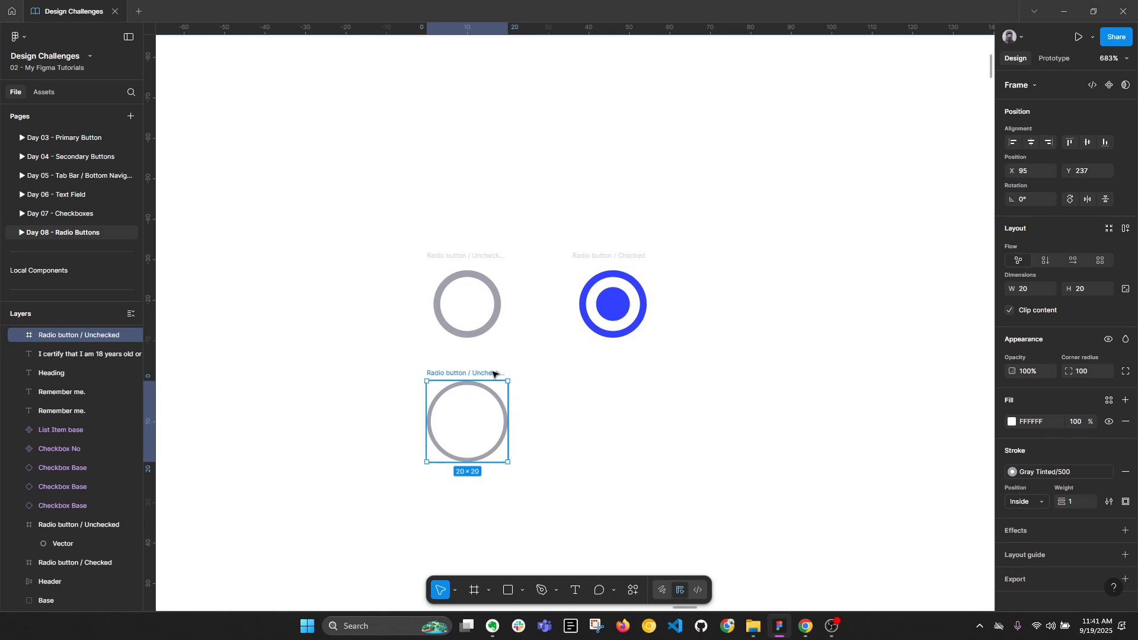
# Examine the selected and unselected radio buttons up close in the Status screen example.
pyautogui.scroll(-10, 711, 345)
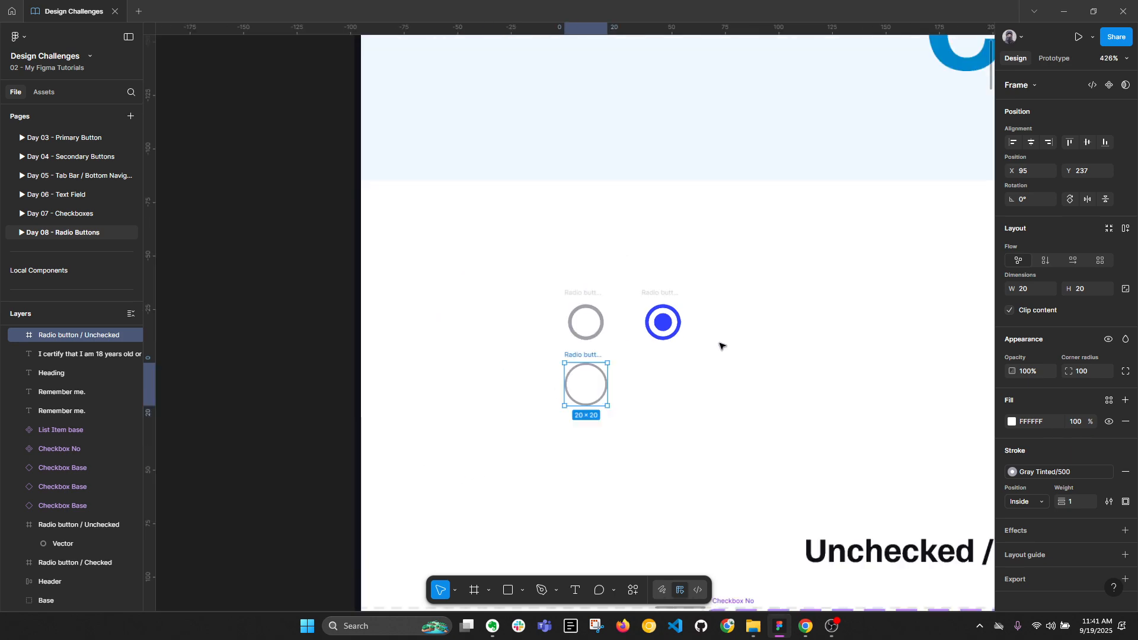
pyautogui.scroll(-3, 720, 344)
pyautogui.scroll(11, 243, 473)
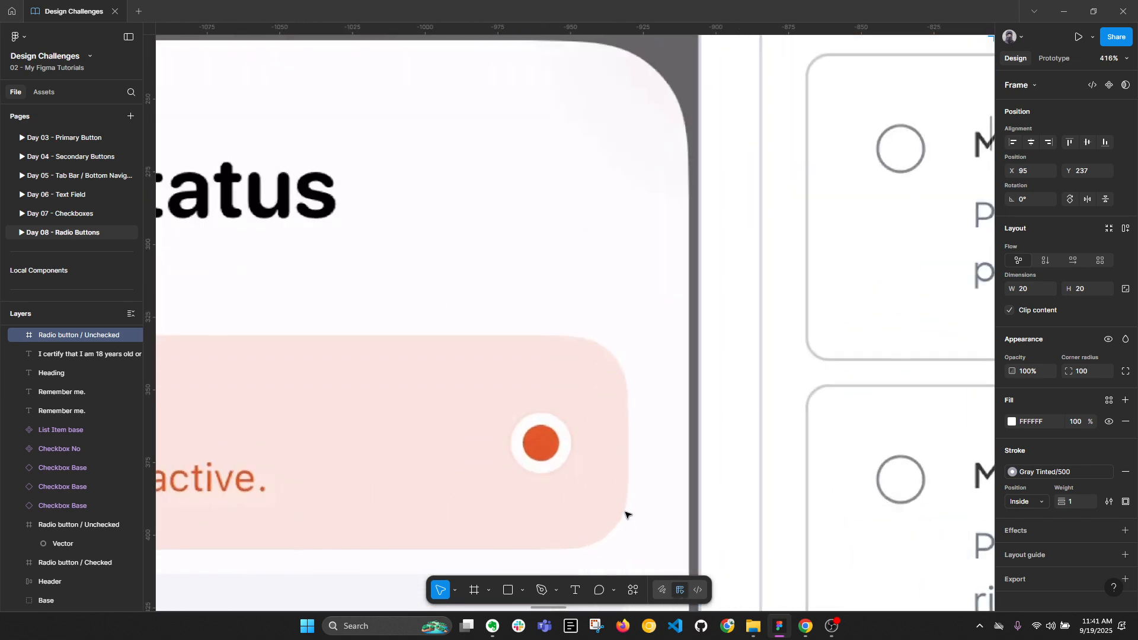
pyautogui.moveTo(604, 445); pyautogui.dragTo(583, 263)
pyautogui.scroll(-2, 529, 427)
pyautogui.scroll(3, 492, 388)
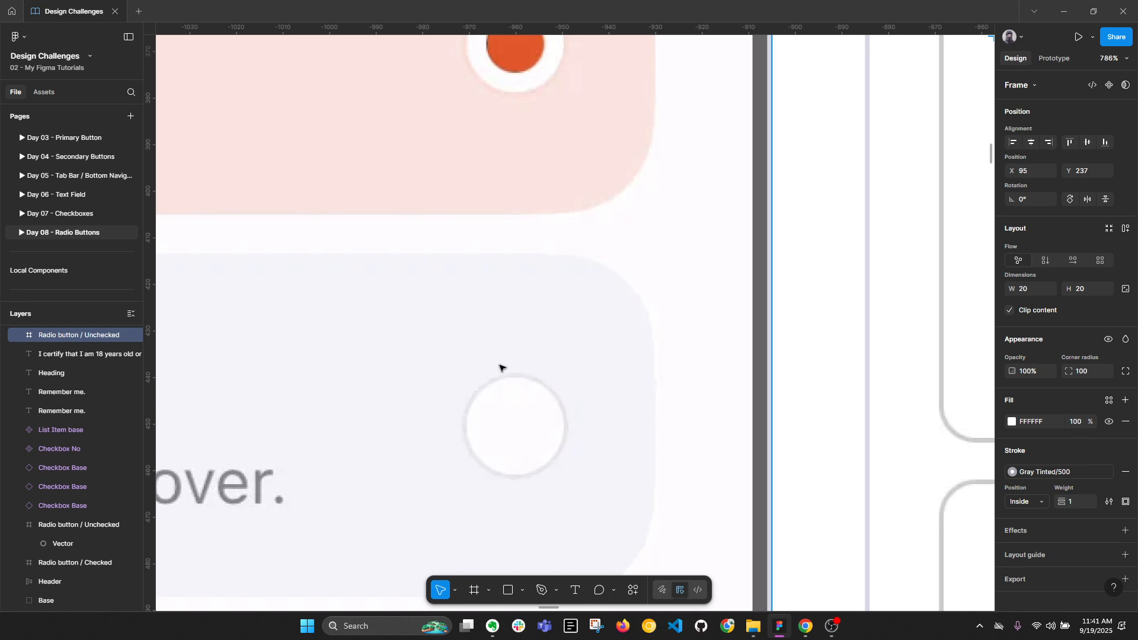
pyautogui.scroll(-2, 501, 370)
pyautogui.scroll(-5, 500, 375)
# Return to the Create & Learn board and set the new unchecked ring's stroke weight to 2.
pyautogui.moveTo(718, 265); pyautogui.dragTo(316, 384)
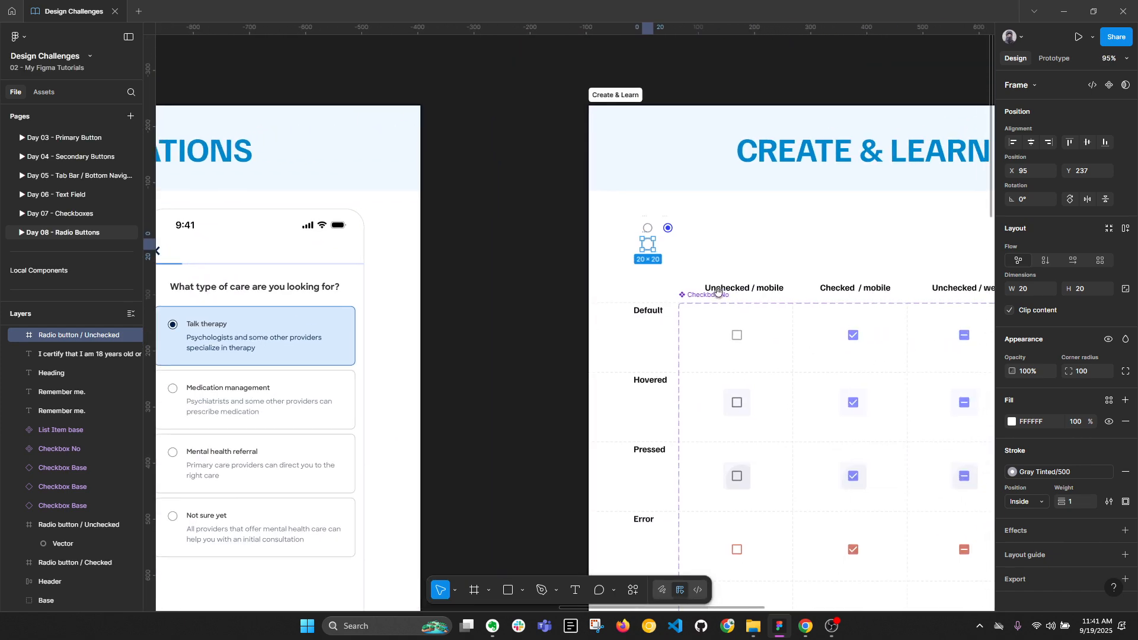
pyautogui.scroll(3, 655, 251)
pyautogui.scroll(5, 645, 256)
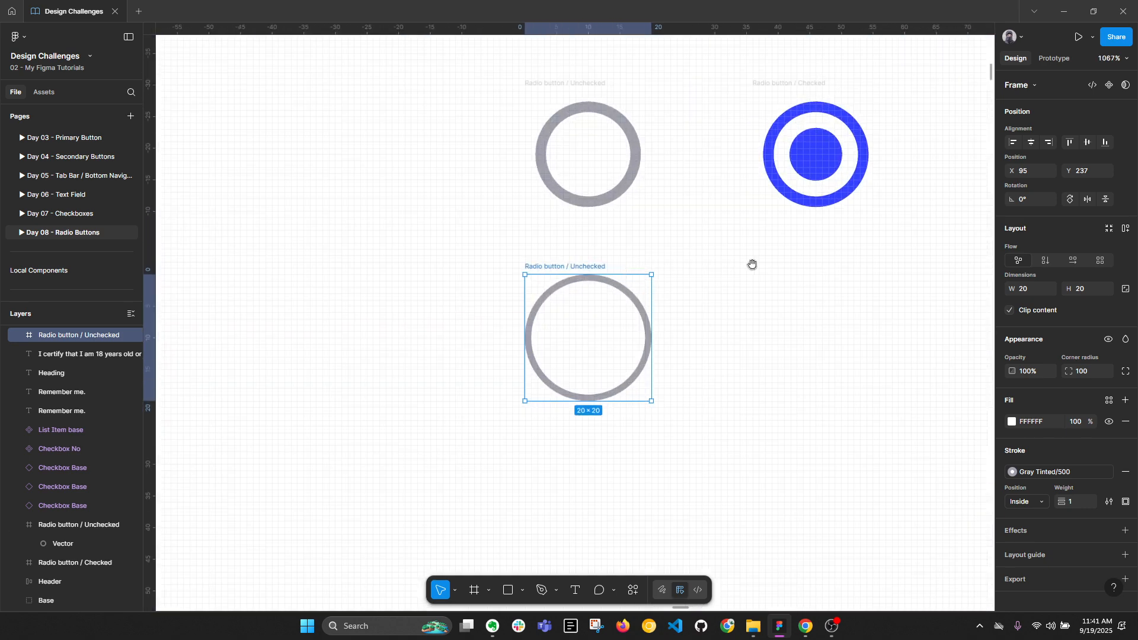
pyautogui.click(1078, 505)
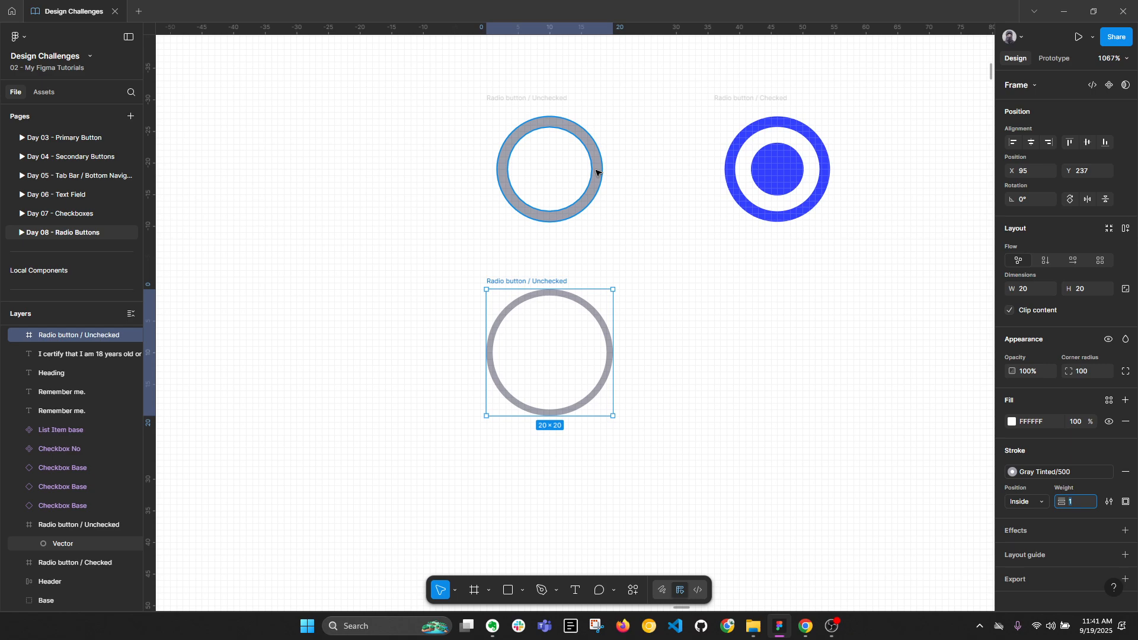
pyautogui.write('2')
pyautogui.press('Return')
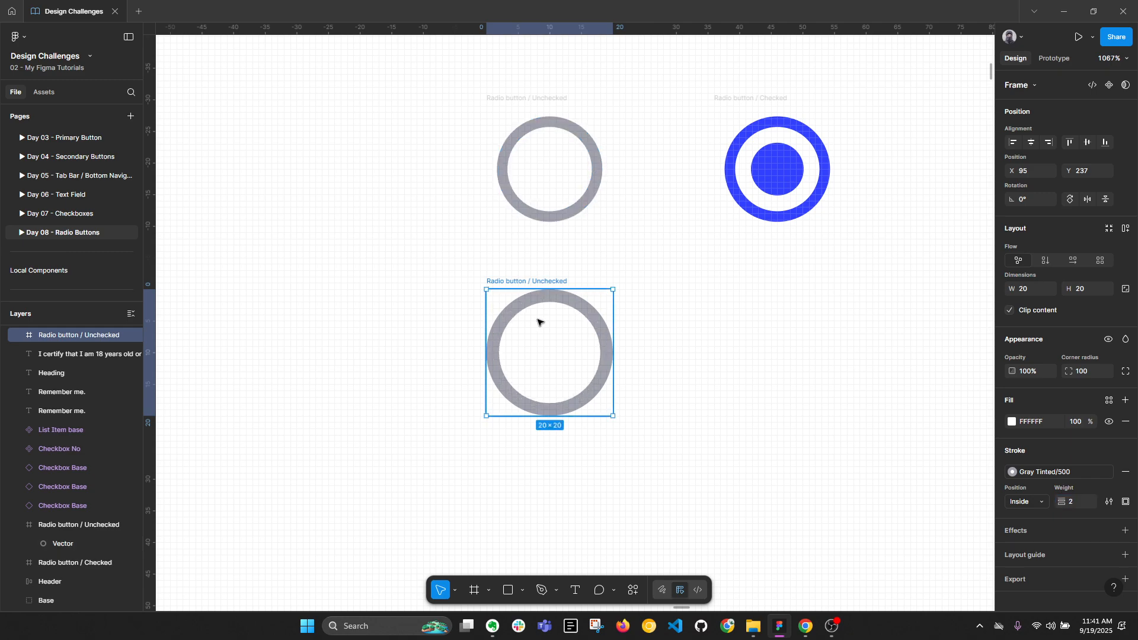
# Duplicate the new unchecked ring beneath the original checked radio button and rename the copy "Radio button / Checked".
pyautogui.scroll(-2, 501, 284)
pyautogui.moveTo(546, 280); pyautogui.dragTo(727, 282)
pyautogui.click(732, 125)
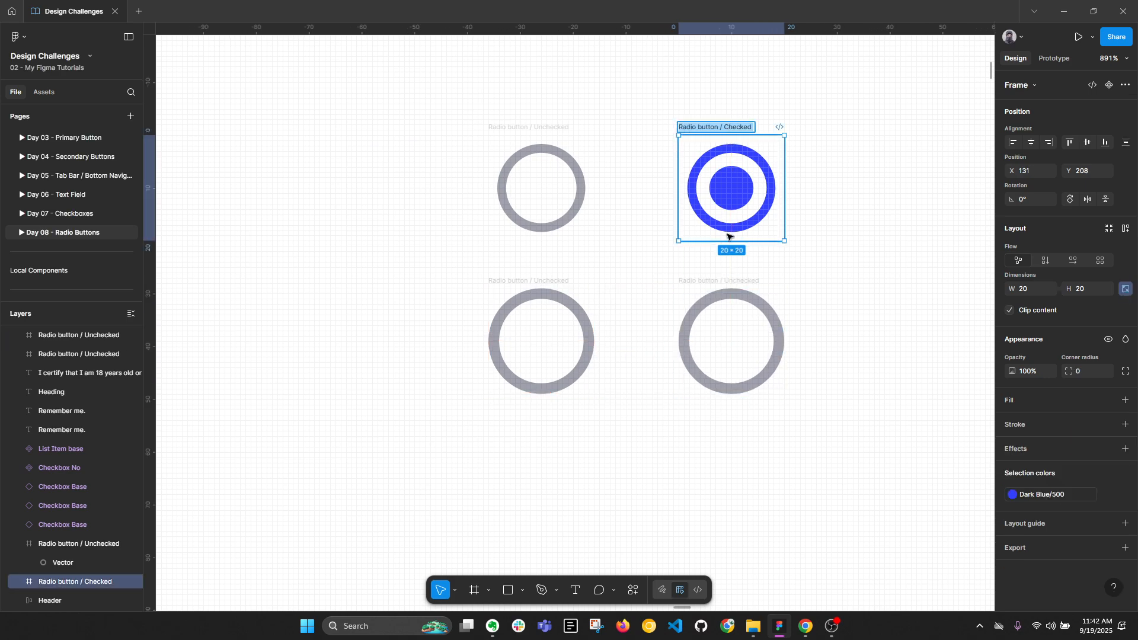
pyautogui.click(719, 284)
pyautogui.doubleClick(719, 282)
pyautogui.write('Radio button / Checked')
pyautogui.click(823, 331)
# Change the stroke of the new "Radio button / Checked" frame to Dark Blue/500.
pyautogui.click(743, 282)
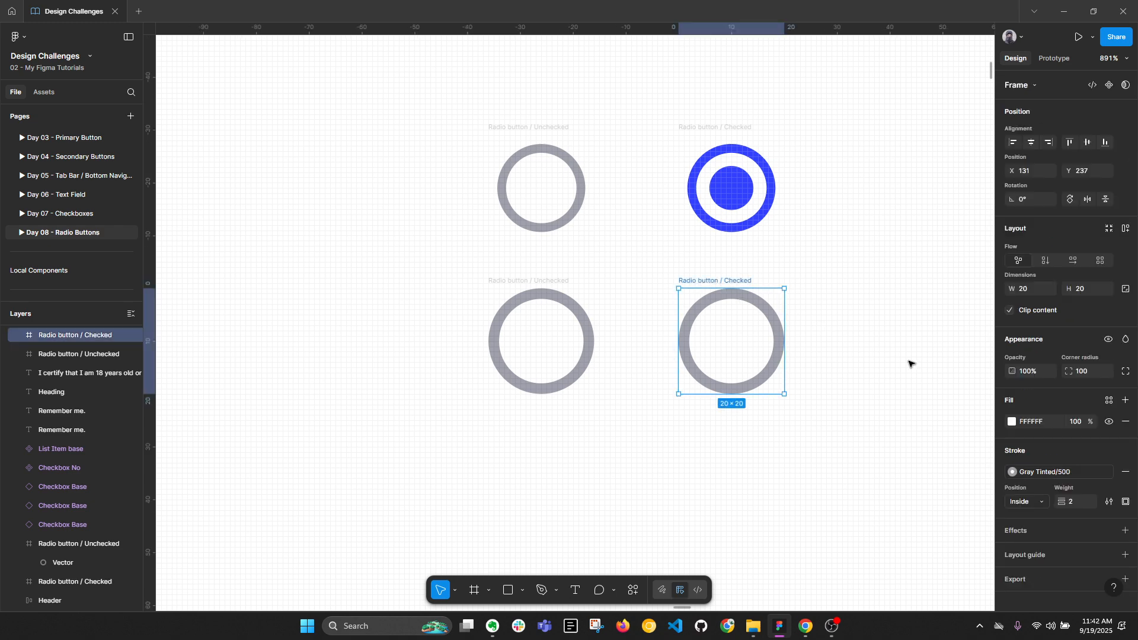
pyautogui.click(1072, 476)
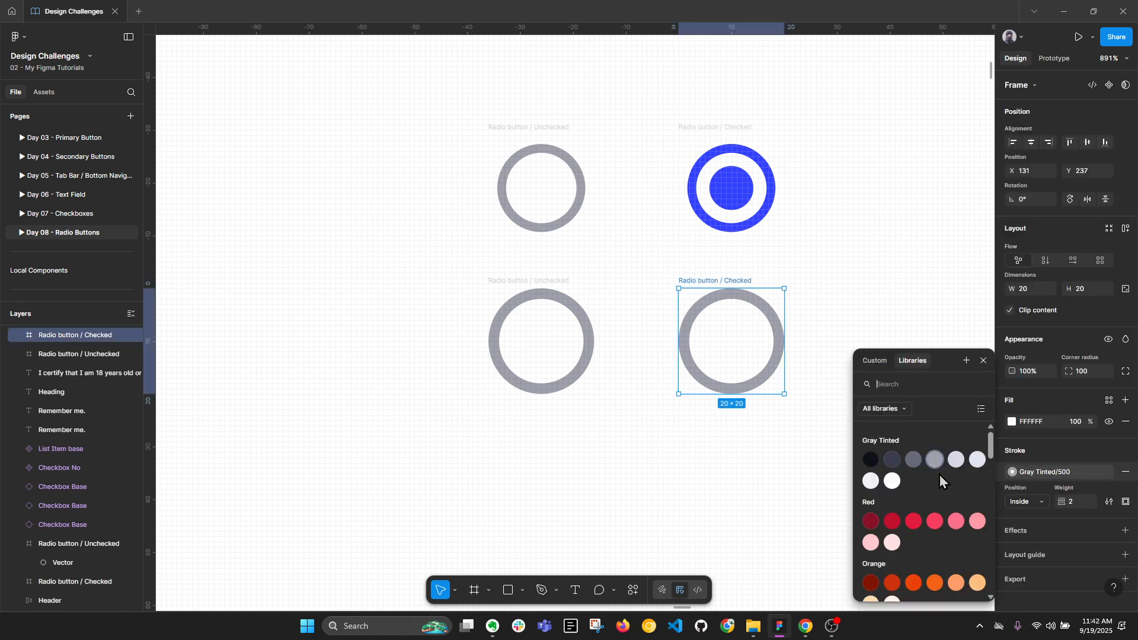
pyautogui.scroll(-3, 939, 492)
pyautogui.scroll(-10, 937, 504)
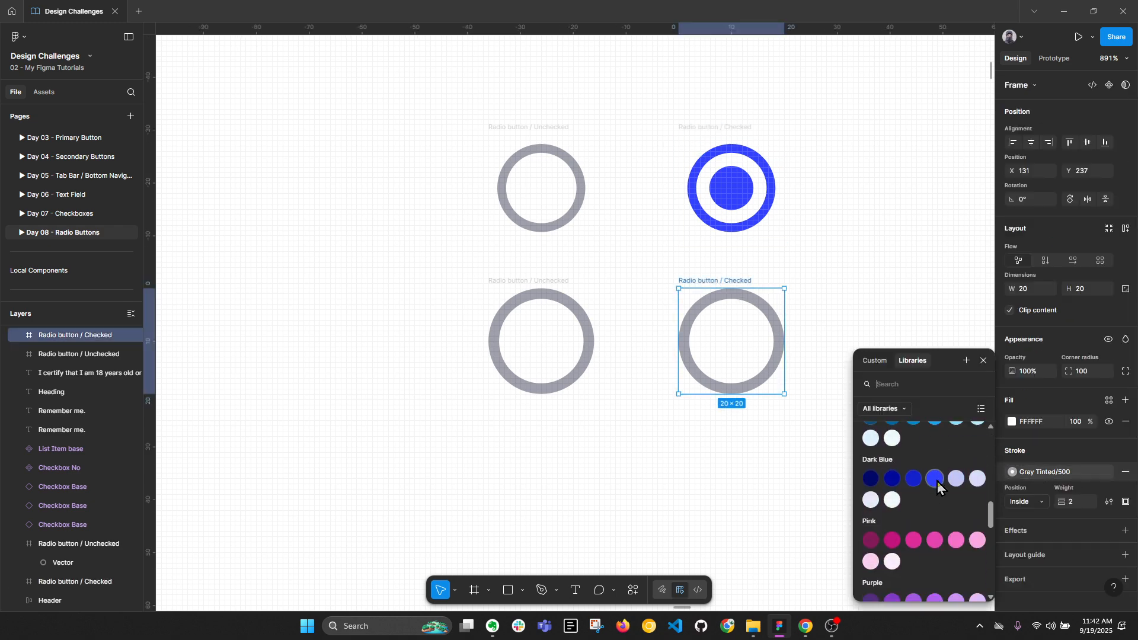
pyautogui.click(936, 479)
# Remove the white fill from both the new unchecked and checked radio button frames.
pyautogui.keyDown('shift'); pyautogui.click(536, 282); pyautogui.keyUp('shift')
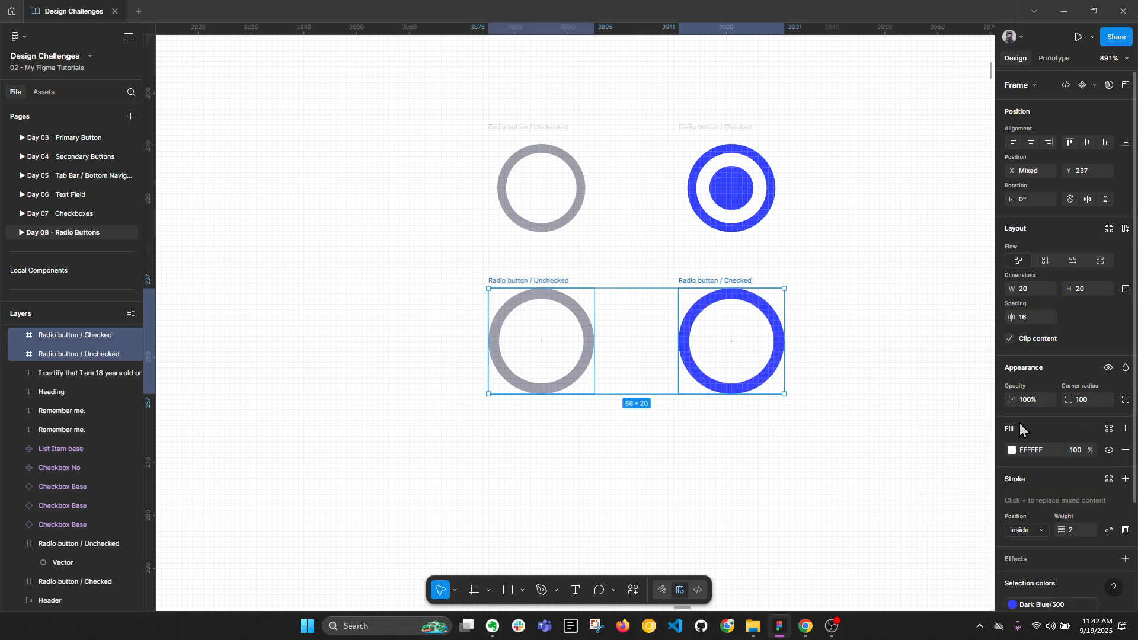
pyautogui.click(1125, 450)
pyautogui.click(847, 459)
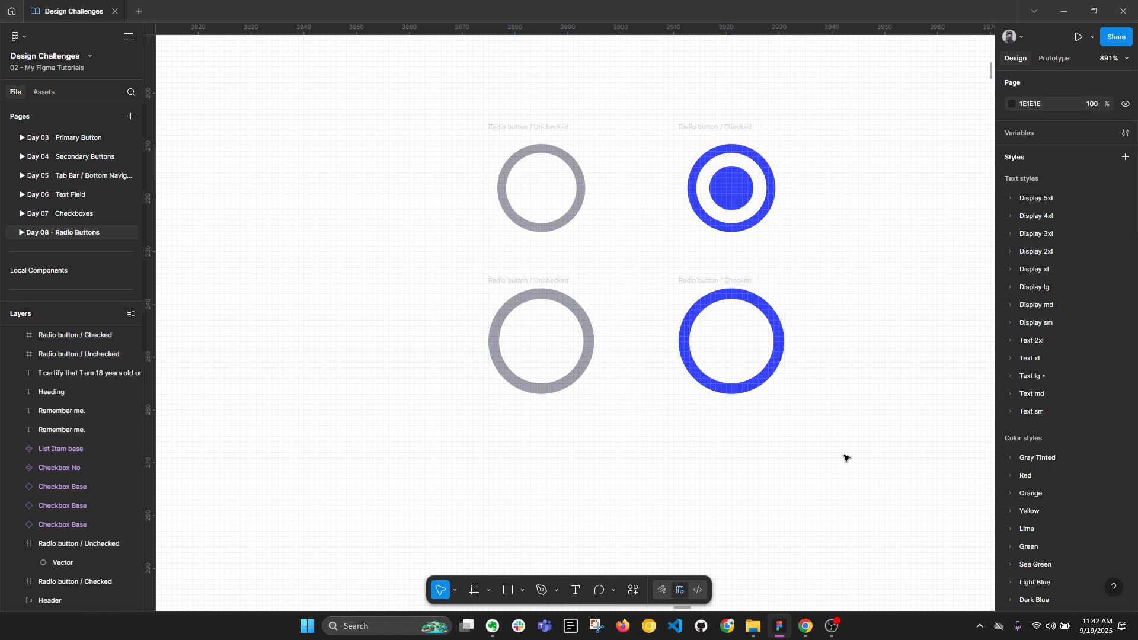
# Draw an 8 × 8 rectangle centered in the new blue ring and round its corners to radius 4.
pyautogui.moveTo(727, 354); pyautogui.dragTo(679, 368)
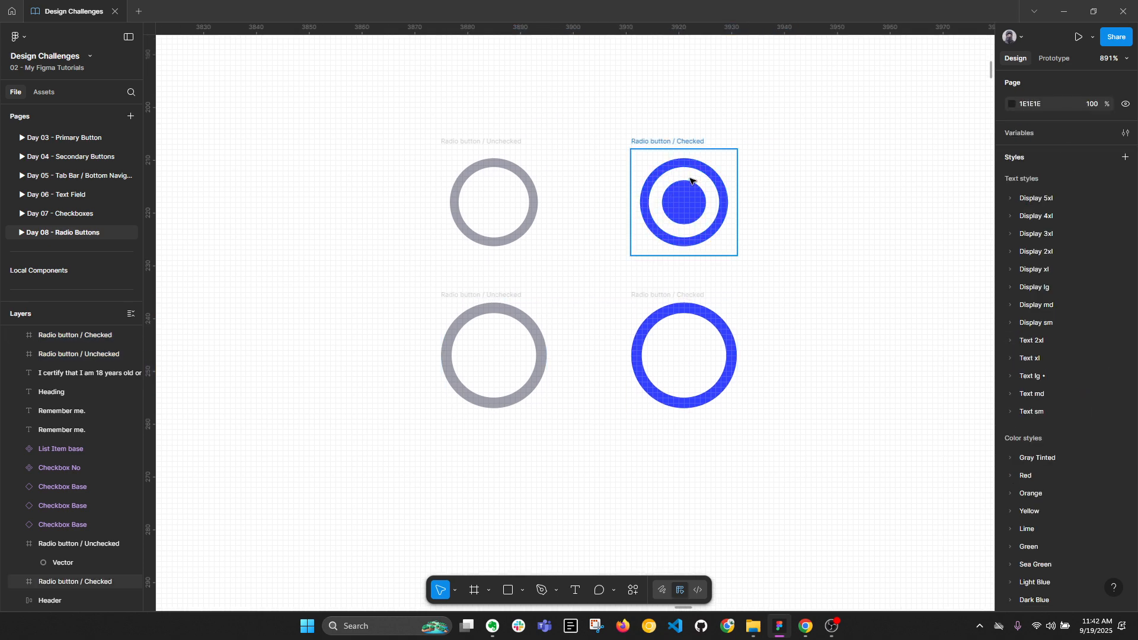
pyautogui.press('r')
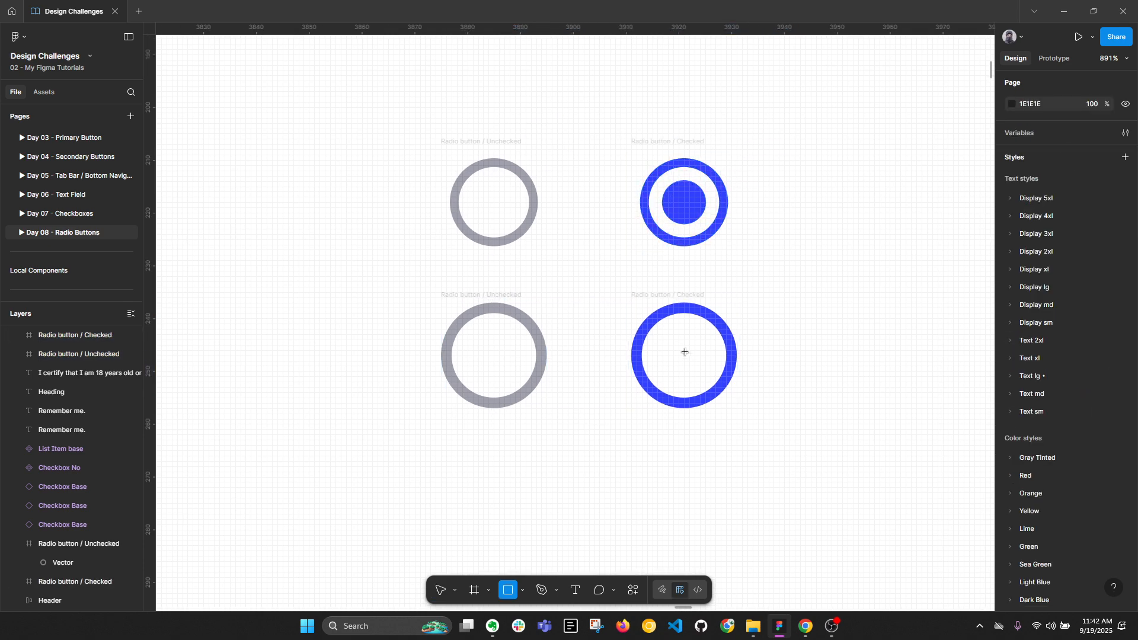
pyautogui.moveTo(674, 340); pyautogui.dragTo(707, 390)
pyautogui.scroll(3, 701, 347)
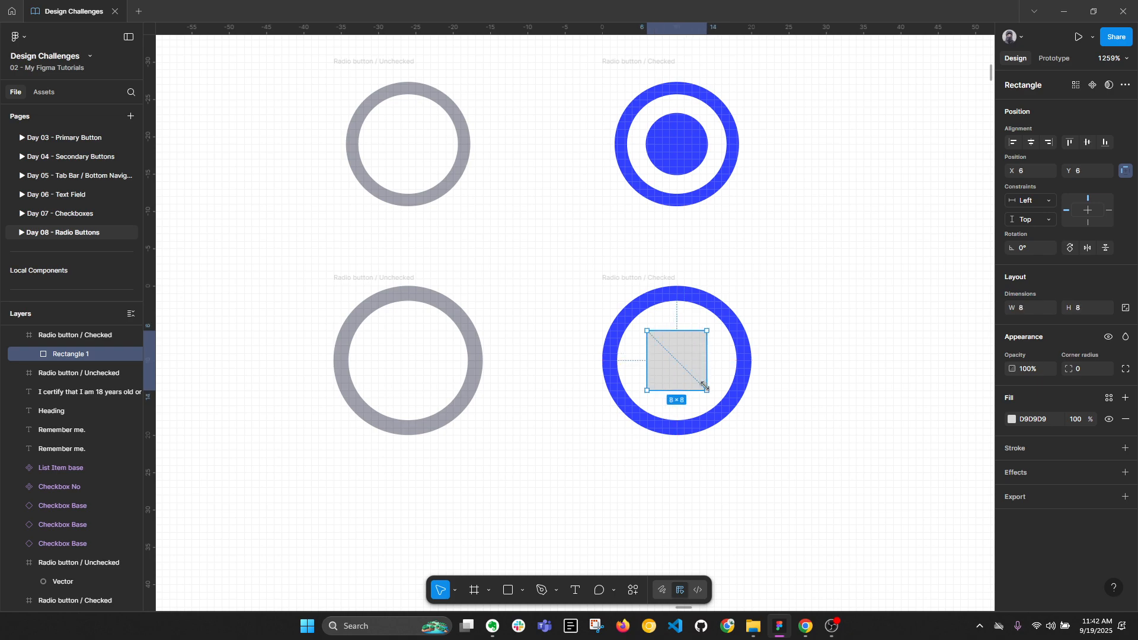
pyautogui.scroll(4, 705, 340)
pyautogui.moveTo(700, 333); pyautogui.dragTo(694, 373)
pyautogui.scroll(-4, 694, 372)
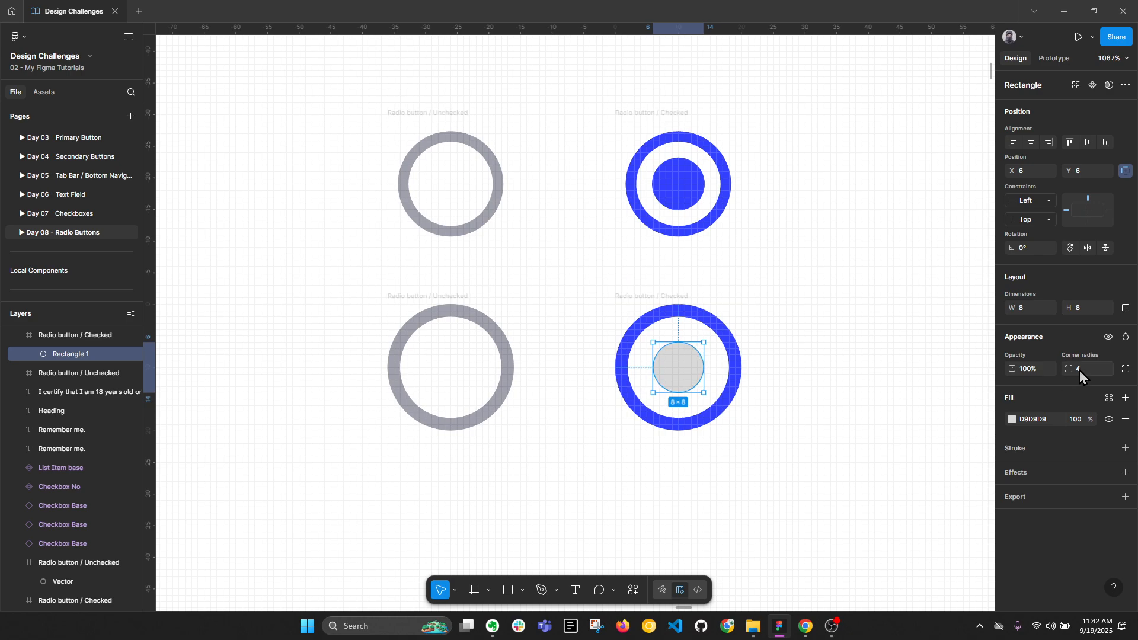
# Fill the inner circle of the new checked radio button with Dark Blue/500 and rename its layer "Vector".
pyautogui.click(1109, 398)
pyautogui.scroll(-10, 925, 522)
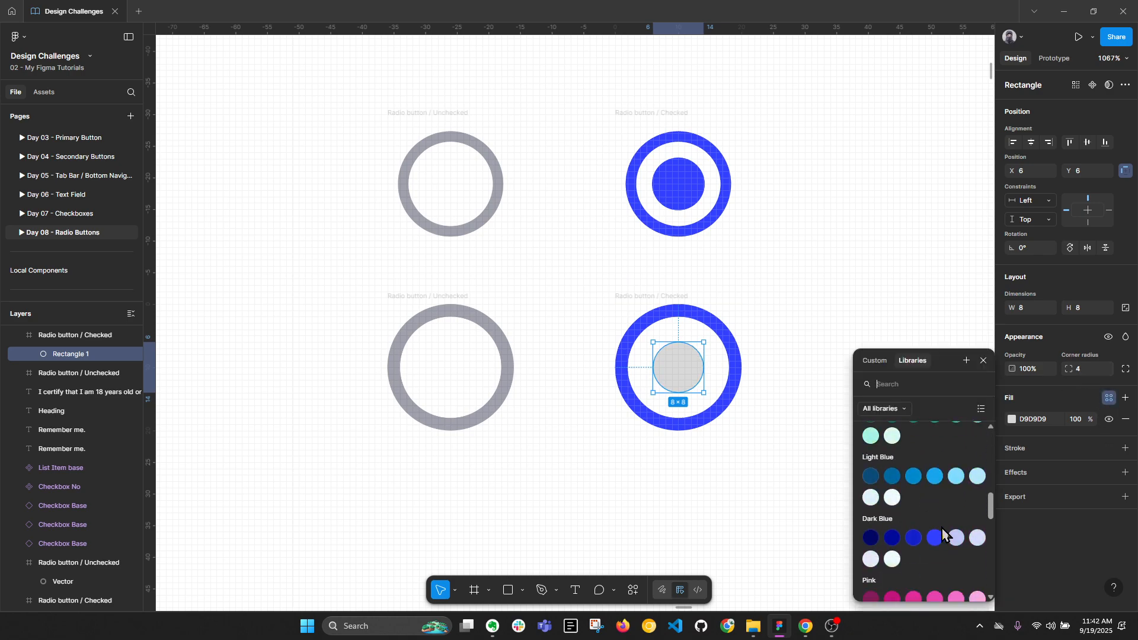
pyautogui.click(934, 538)
pyautogui.doubleClick(90, 358)
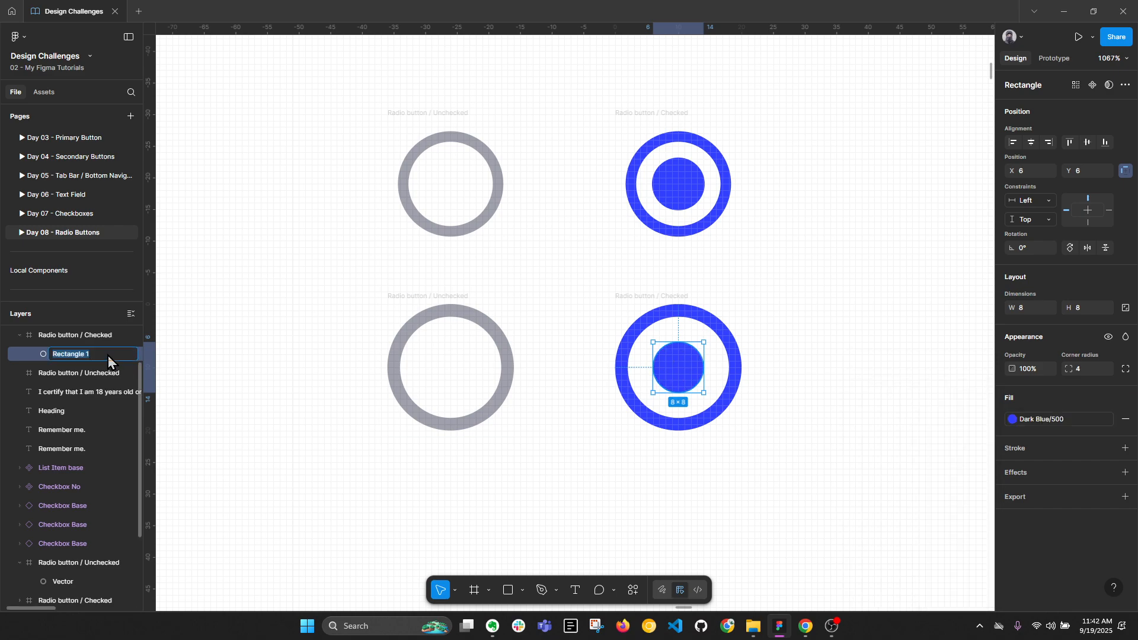
pyautogui.write('Do')
pyautogui.press('Return')
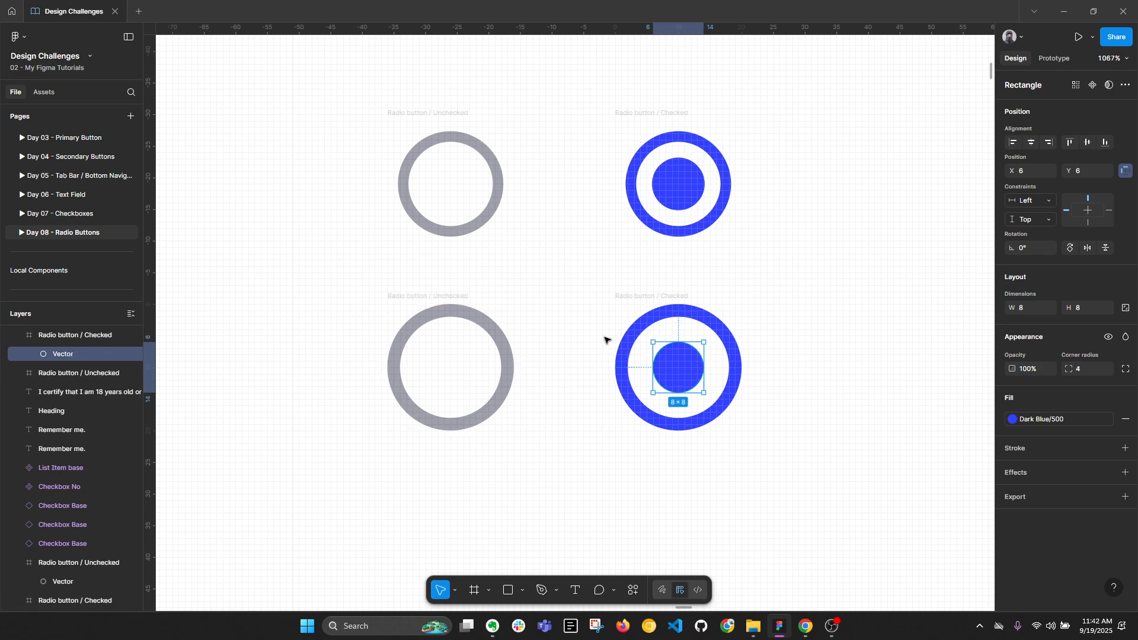
# Enlarge the inner dot to 10 × 10, center it in the blue ring, and set its corner radius to 100.
pyautogui.press('alt')
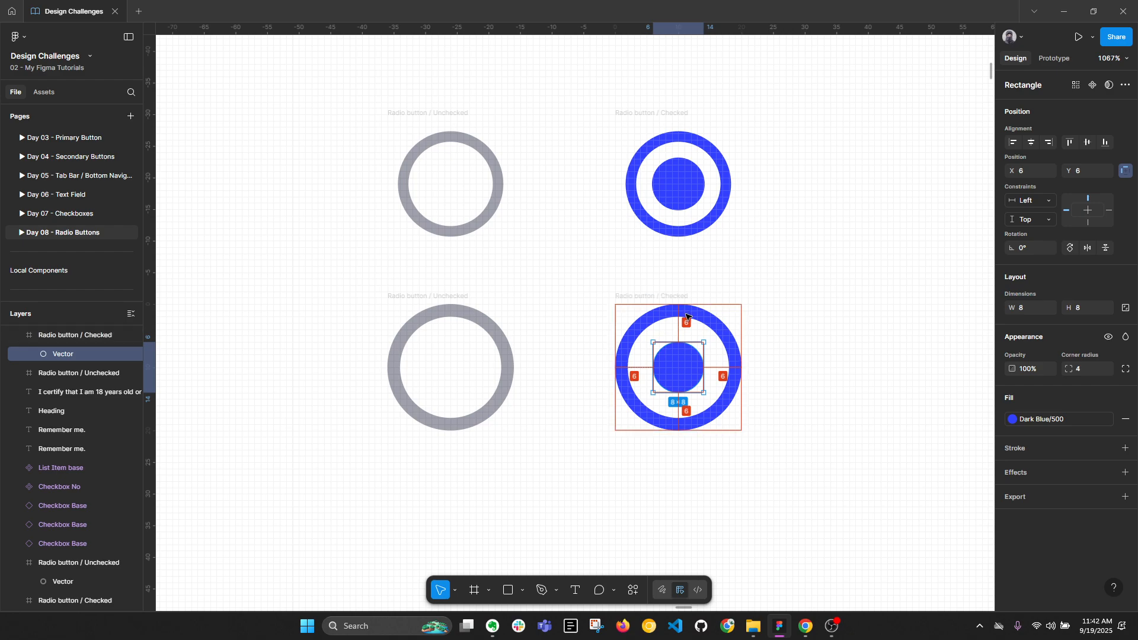
pyautogui.scroll(5, 729, 385)
pyautogui.moveTo(665, 400); pyautogui.dragTo(690, 408)
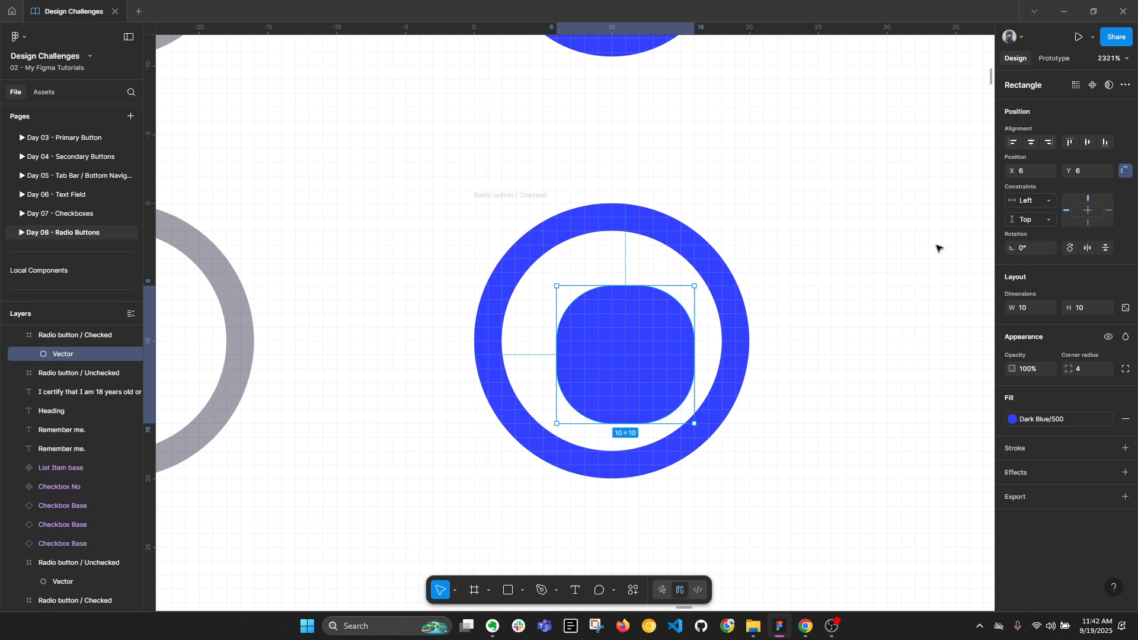
pyautogui.click(1031, 142)
pyautogui.click(1087, 142)
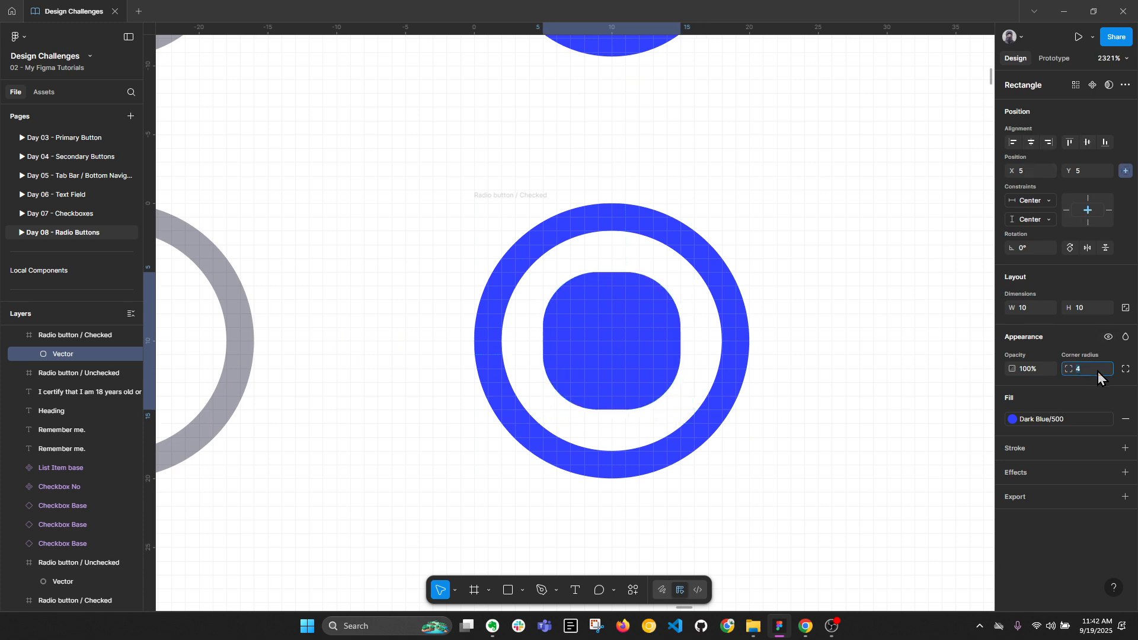
pyautogui.write('100')
pyautogui.press('Return')
# Compare the new checked radio button with the original and check the original ring's margins inside its frame.
pyautogui.scroll(-5, 669, 289)
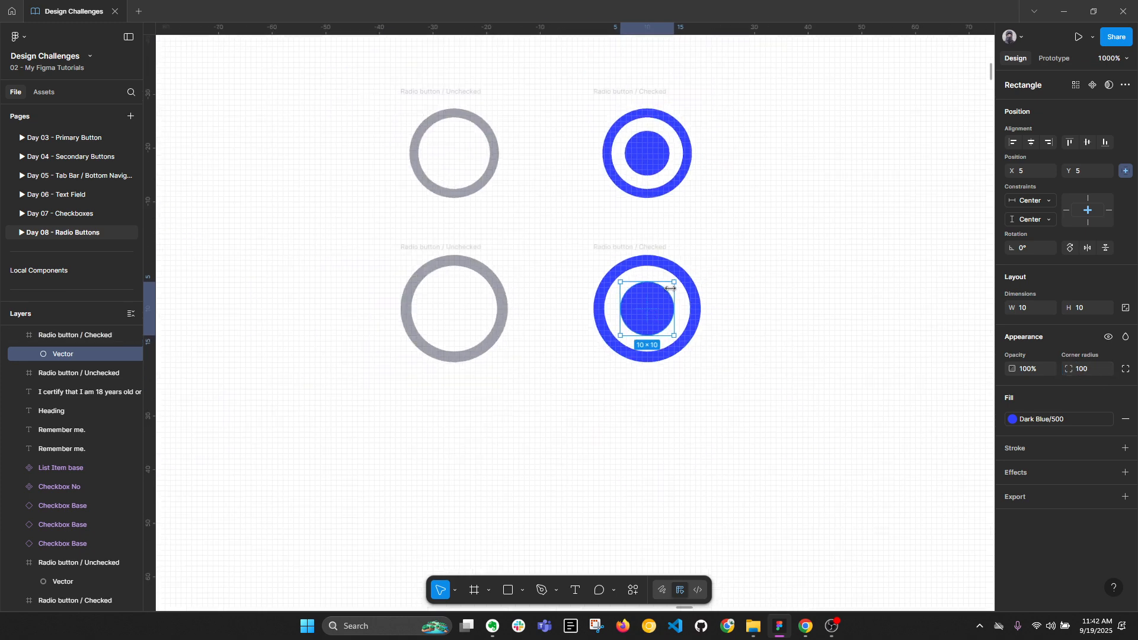
pyautogui.scroll(-3, 670, 289)
pyautogui.scroll(2, 673, 264)
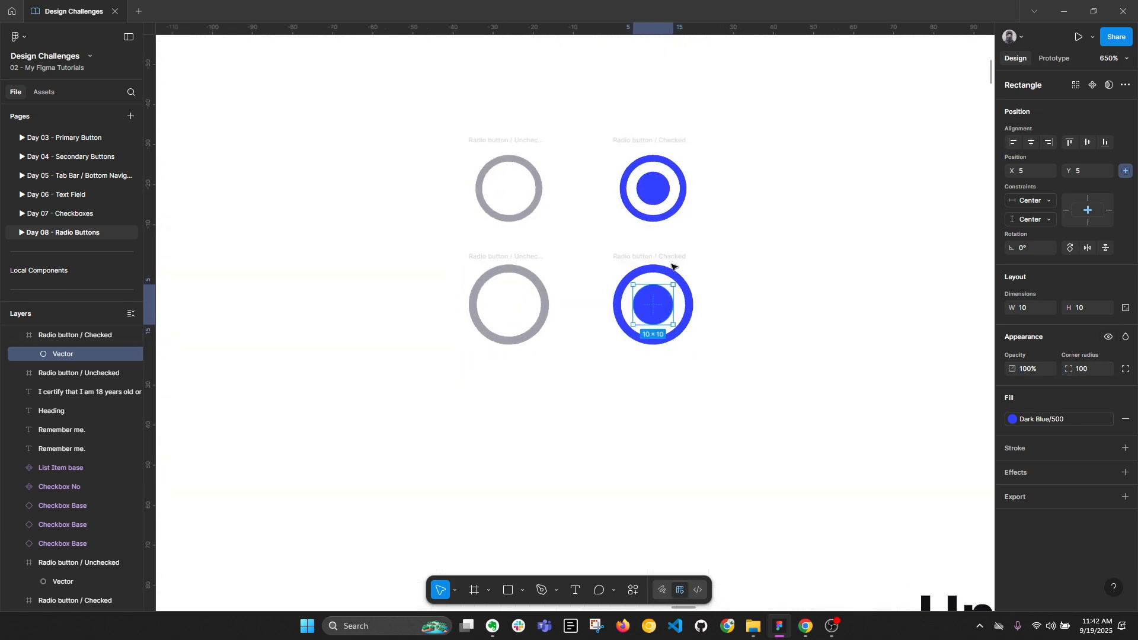
pyautogui.click(766, 308)
pyautogui.click(647, 261)
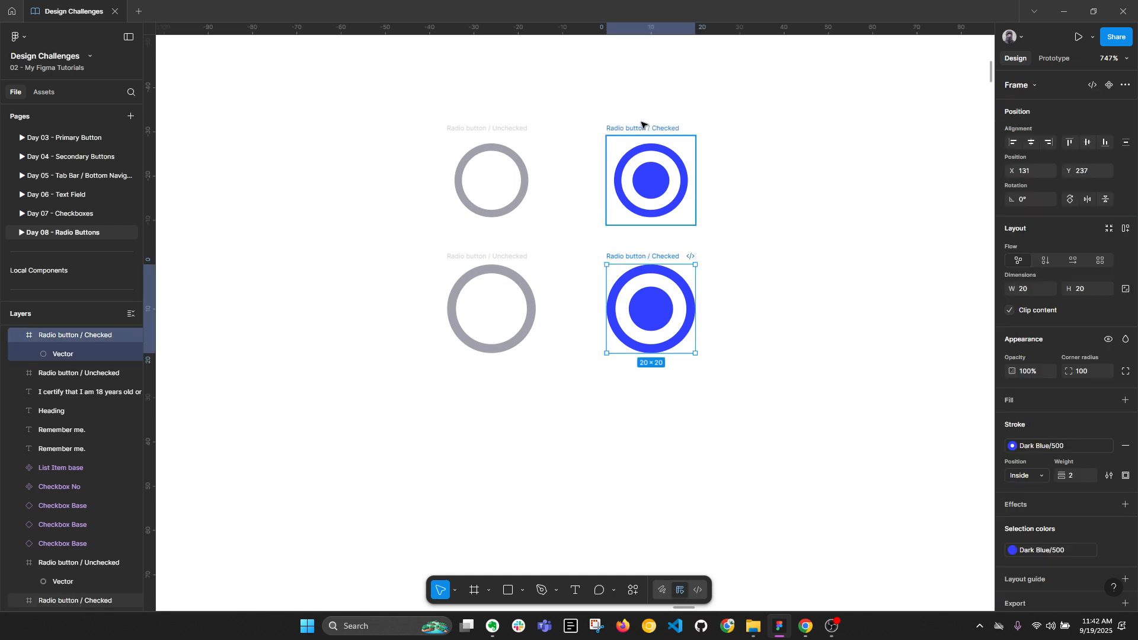
pyautogui.click(669, 152)
pyautogui.press('alt')
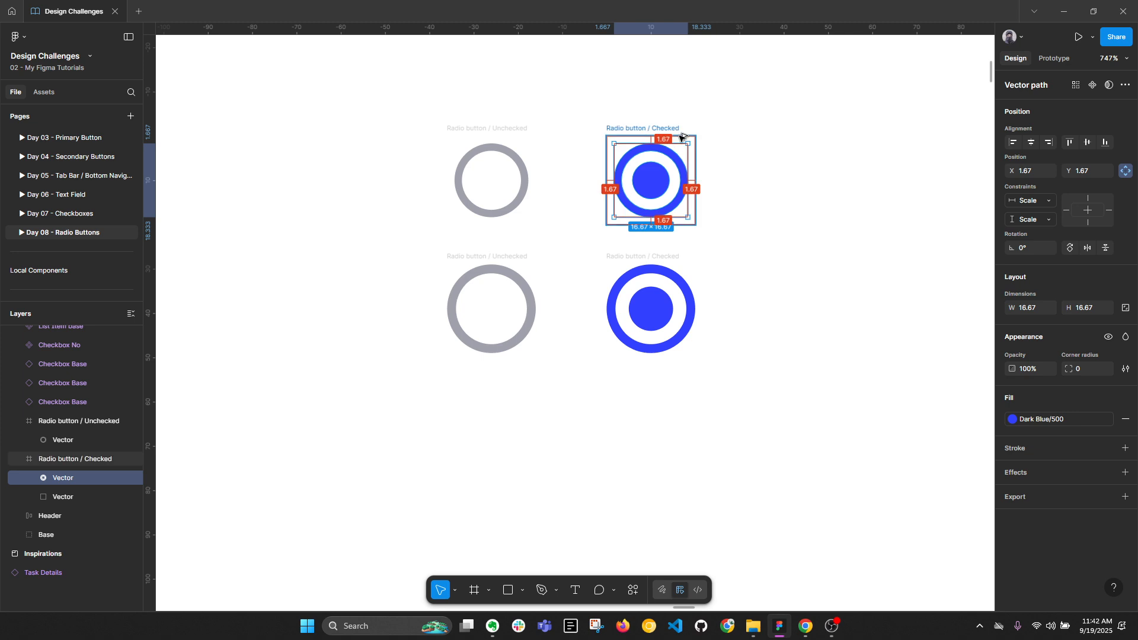
pyautogui.click(813, 241)
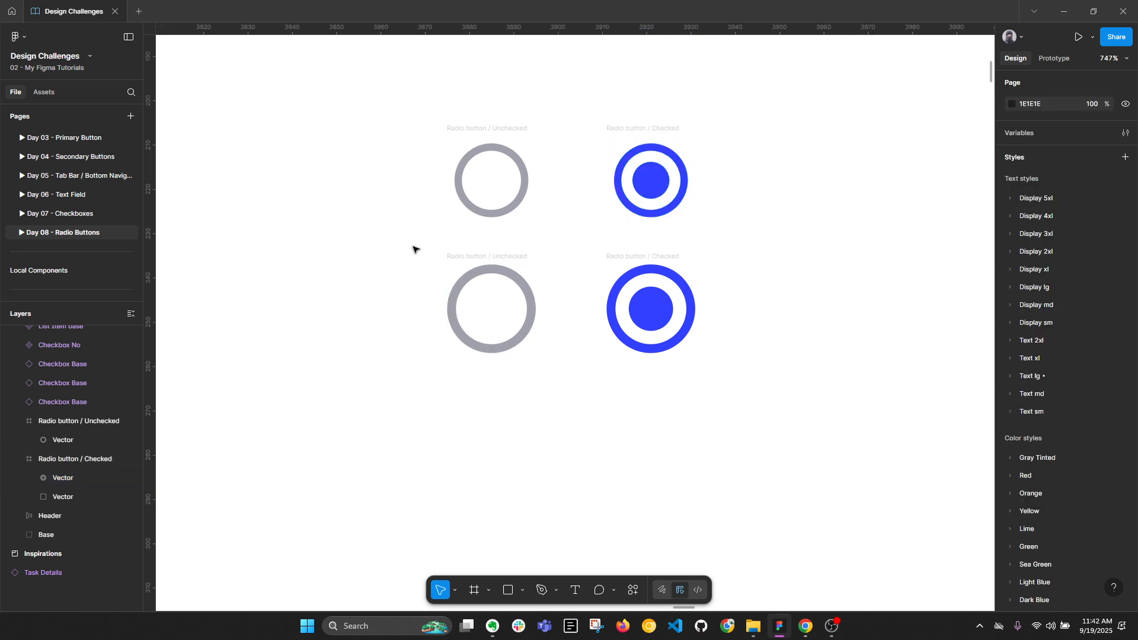
# Combine the new unchecked and checked radio button frames into a component set and move it below the original pair.
pyautogui.moveTo(414, 249); pyautogui.dragTo(799, 392)
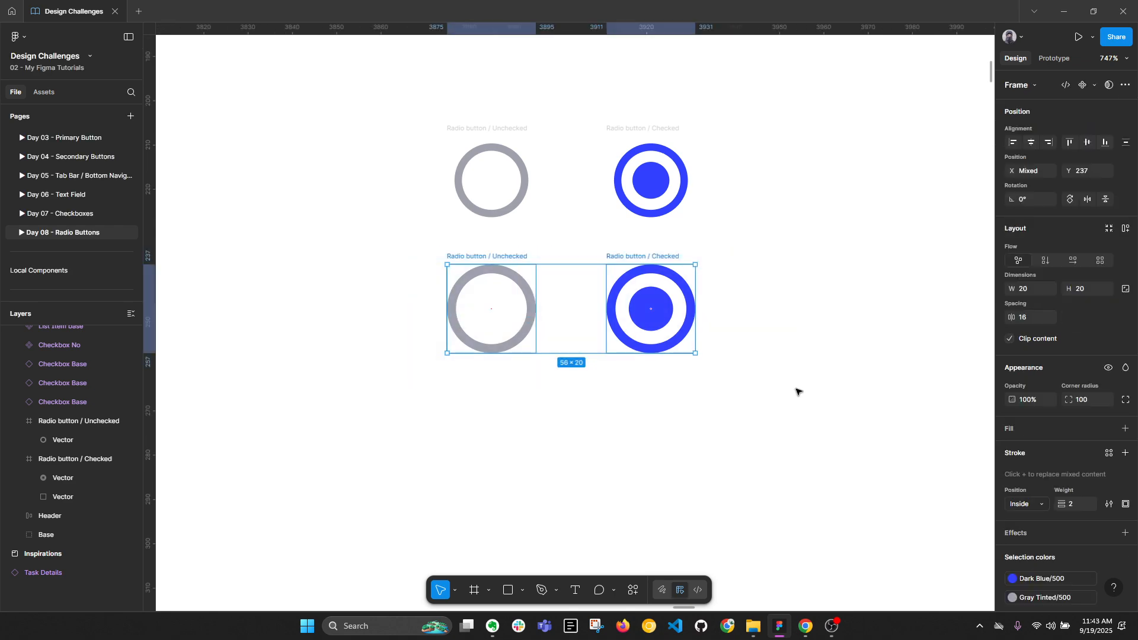
pyautogui.hotkey('alt', 'l')
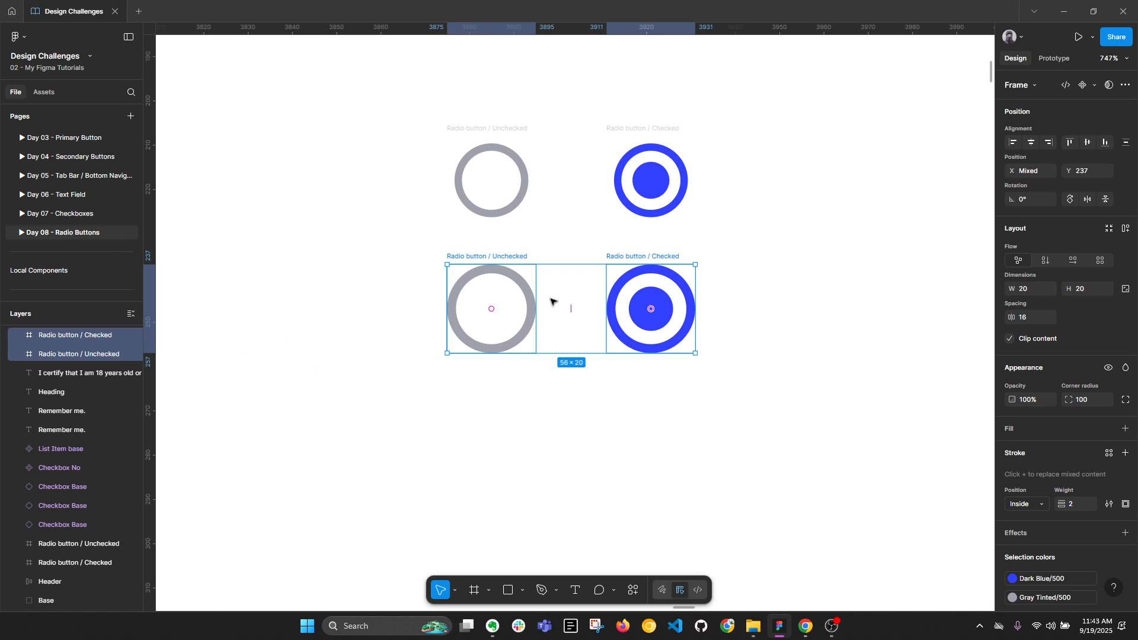
pyautogui.click(1094, 85)
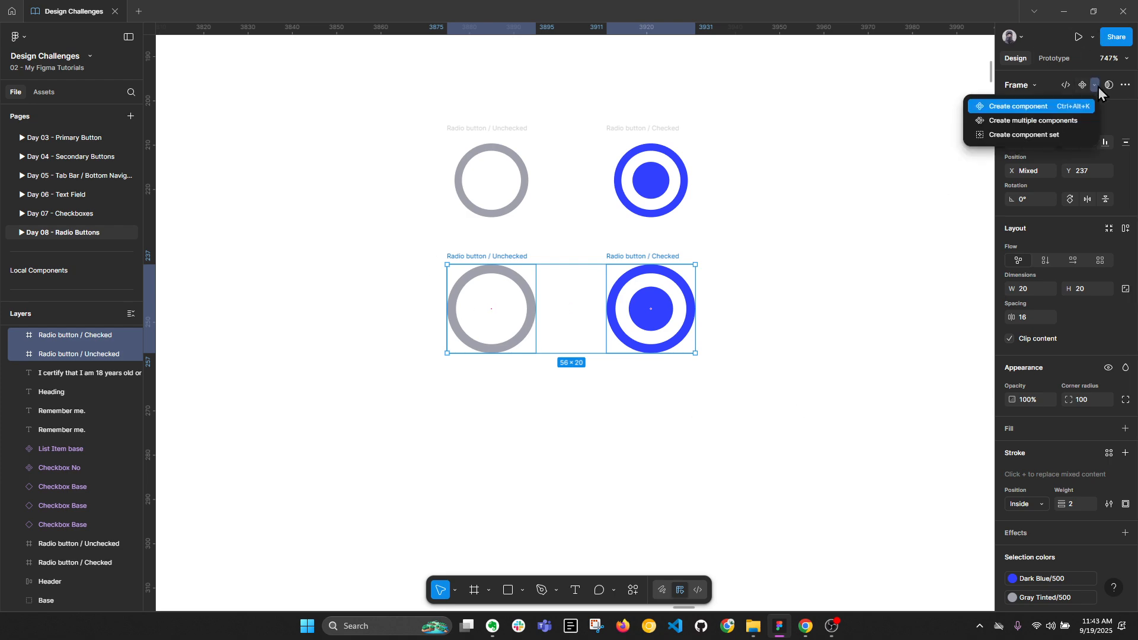
pyautogui.click(1077, 141)
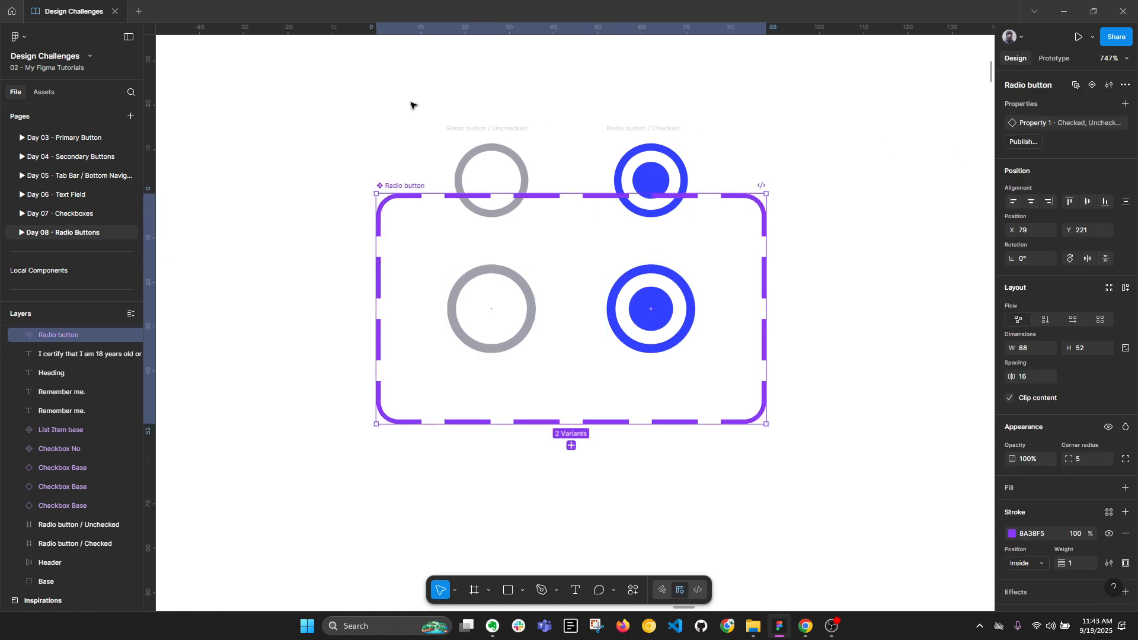
pyautogui.keyDown('ctrl'); pyautogui.scroll(-2, 400, 184); pyautogui.keyUp('ctrl')
pyautogui.moveTo(407, 187); pyautogui.dragTo(444, 293)
# Create a component set from the original unchecked and checked frames and align the hand-drawn set beneath it.
pyautogui.moveTo(349, 67); pyautogui.dragTo(735, 261)
pyautogui.click(1093, 84)
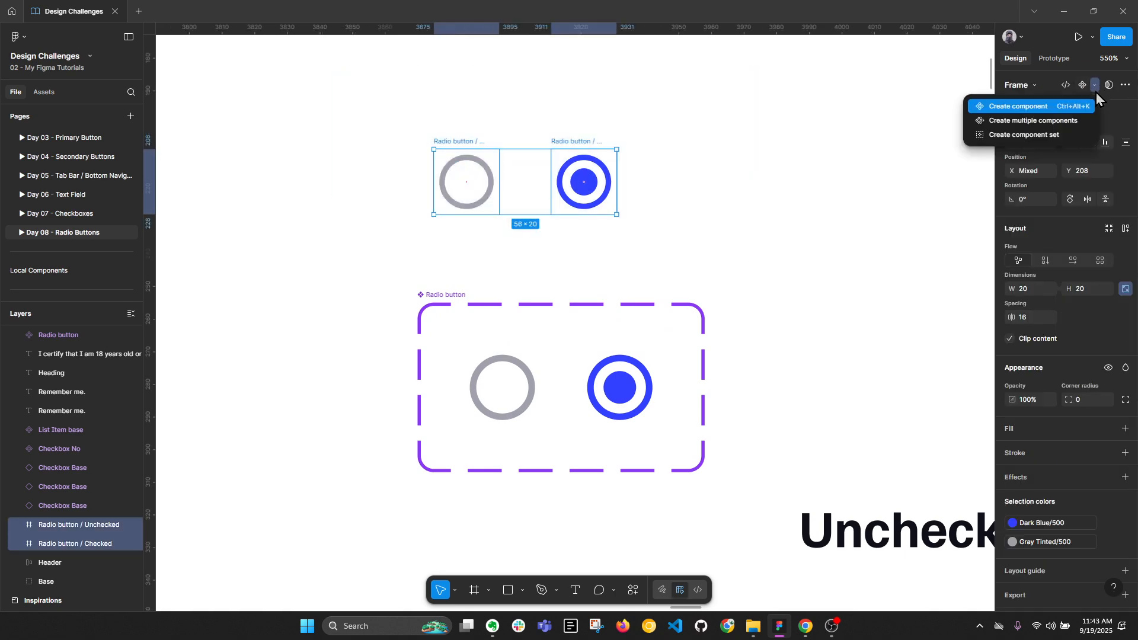
pyautogui.click(1078, 135)
pyautogui.keyDown('ctrl'); pyautogui.scroll(-1, 579, 215); pyautogui.keyUp('ctrl')
pyautogui.moveTo(472, 297); pyautogui.dragTo(439, 296)
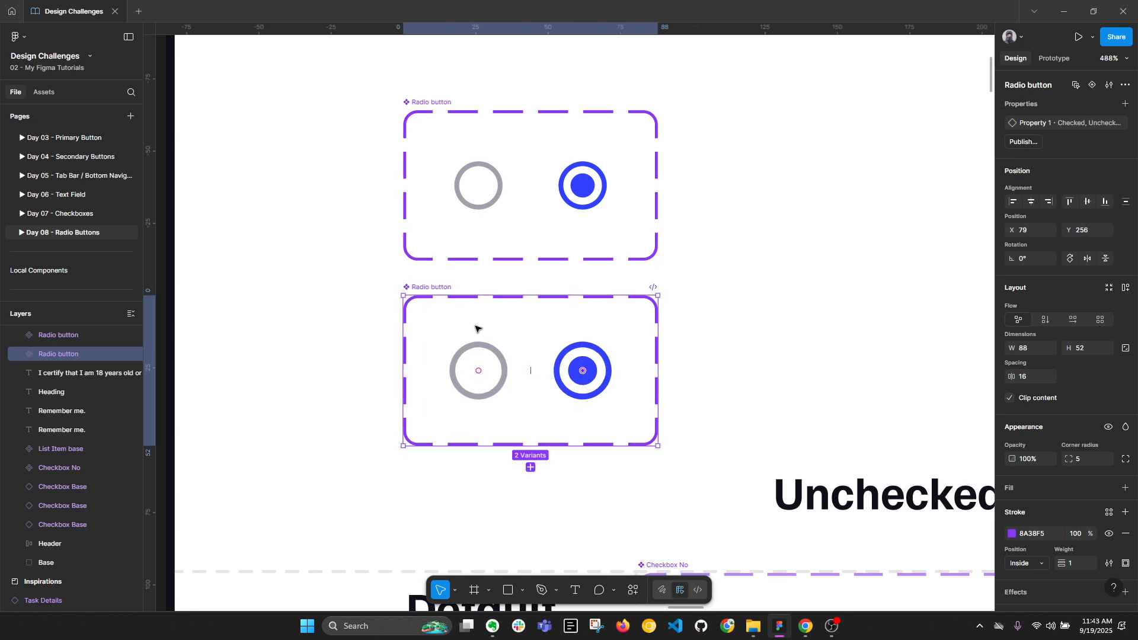
# Delete the lower, hand-drawn Radio button component set and select the unchecked variant in the original set.
pyautogui.press('alt')
pyautogui.hotkey('alt', 'l')
pyautogui.click(331, 295)
pyautogui.click(417, 290)
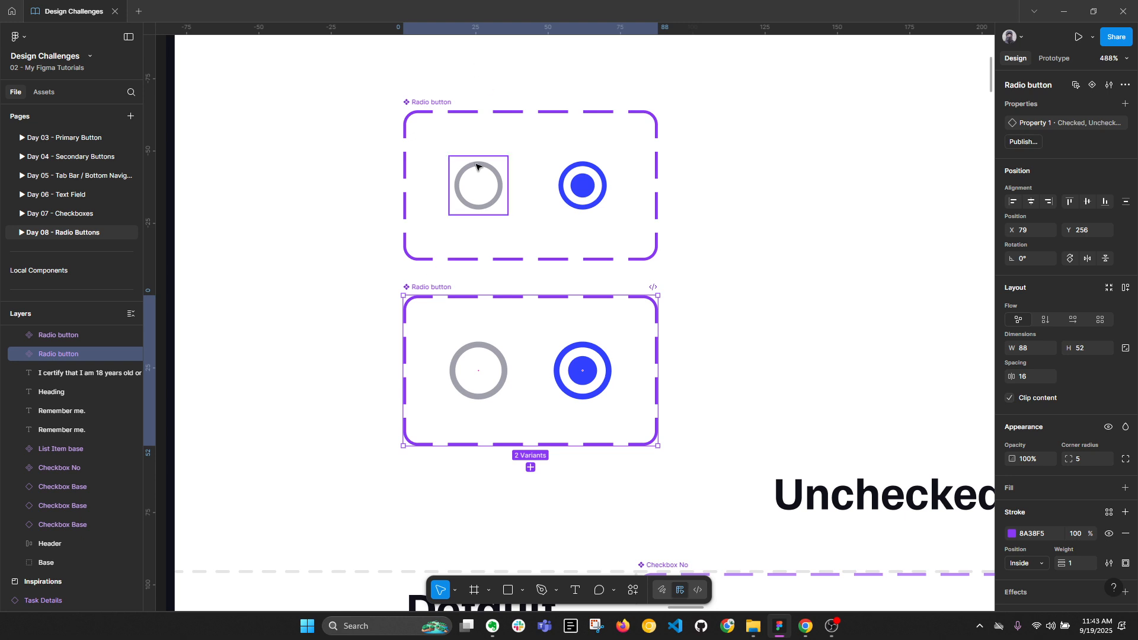
pyautogui.press('Delete')
pyautogui.click(479, 181)
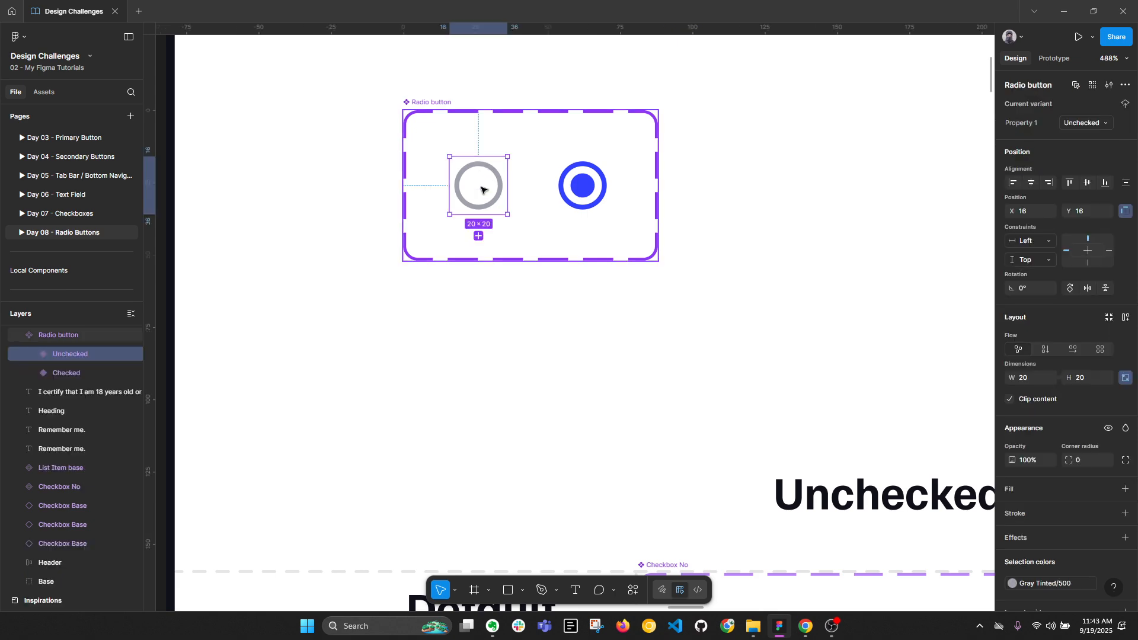
# Examine the checkbox state table and the List Item base component set on the Create & Learn board.
pyautogui.scroll(-5, 483, 188)
pyautogui.moveTo(630, 254); pyautogui.dragTo(462, 144)
pyautogui.scroll(-1, 470, 172)
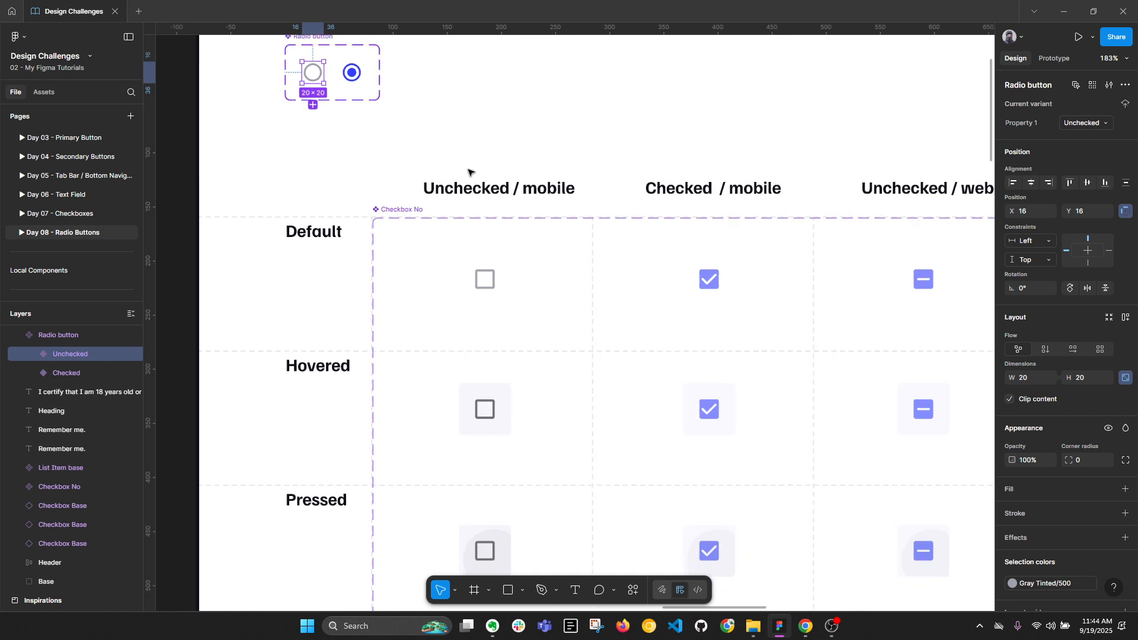
pyautogui.scroll(-3, 468, 172)
pyautogui.scroll(-1, 468, 172)
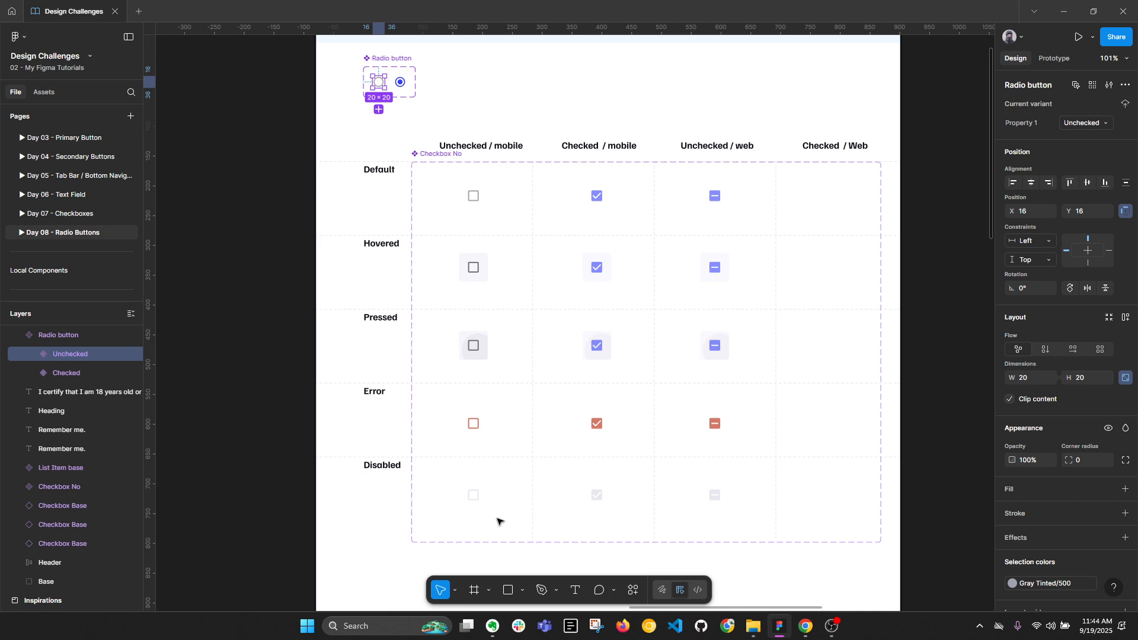
pyautogui.keyDown('ctrl'); pyautogui.scroll(-5, 554, 296); pyautogui.keyUp('ctrl')
pyautogui.scroll(-6, 669, 178)
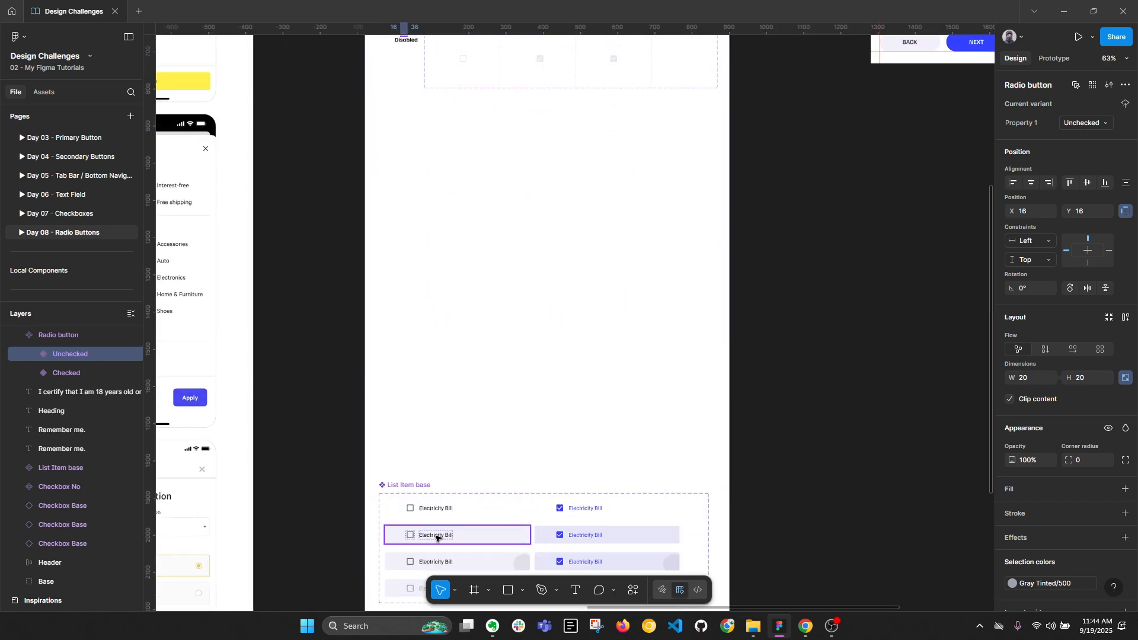
pyautogui.keyDown('ctrl'); pyautogui.scroll(4, 436, 537); pyautogui.keyUp('ctrl')
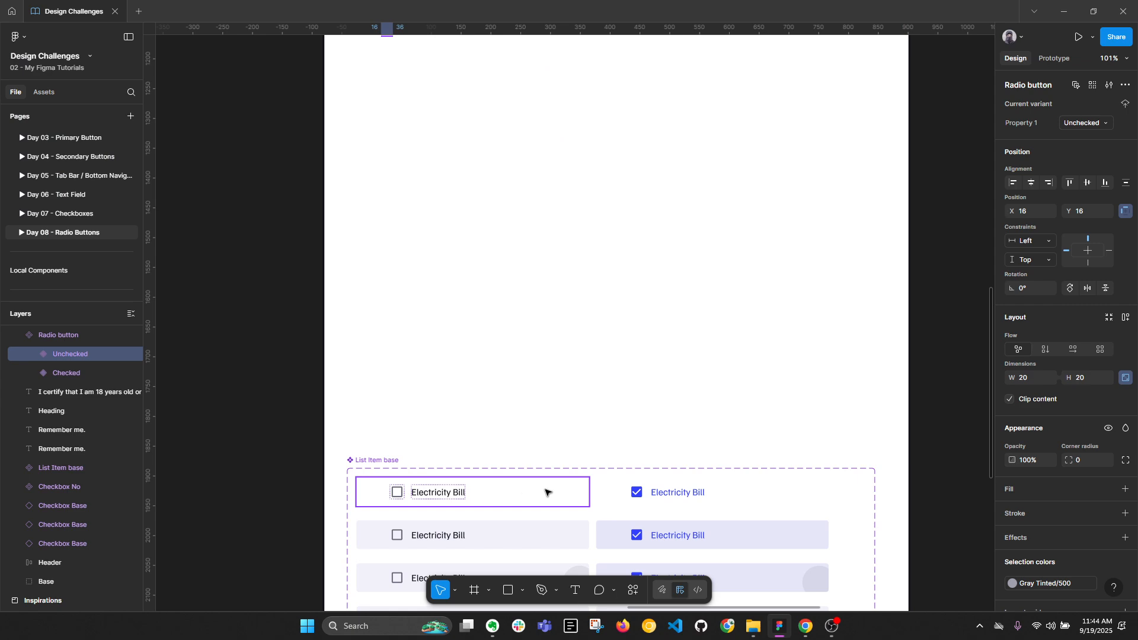
pyautogui.keyDown('ctrl'); pyautogui.scroll(-5, 536, 492); pyautogui.keyUp('ctrl')
pyautogui.keyDown('ctrl'); pyautogui.scroll(4, 540, 297); pyautogui.keyUp('ctrl')
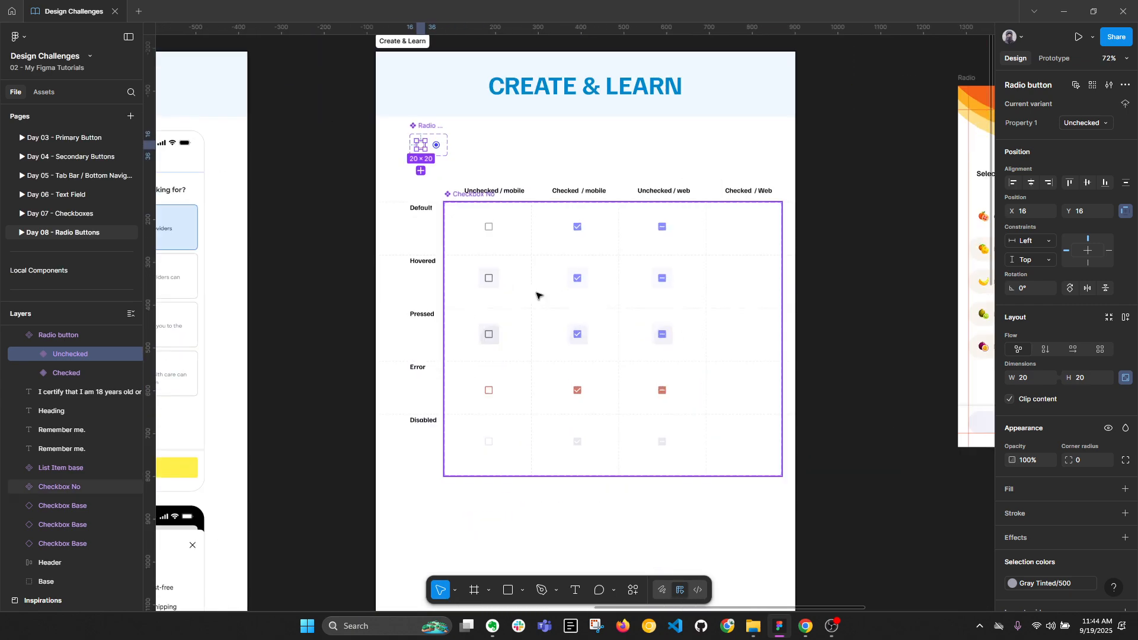
pyautogui.keyDown('ctrl'); pyautogui.scroll(3, 536, 295); pyautogui.keyUp('ctrl')
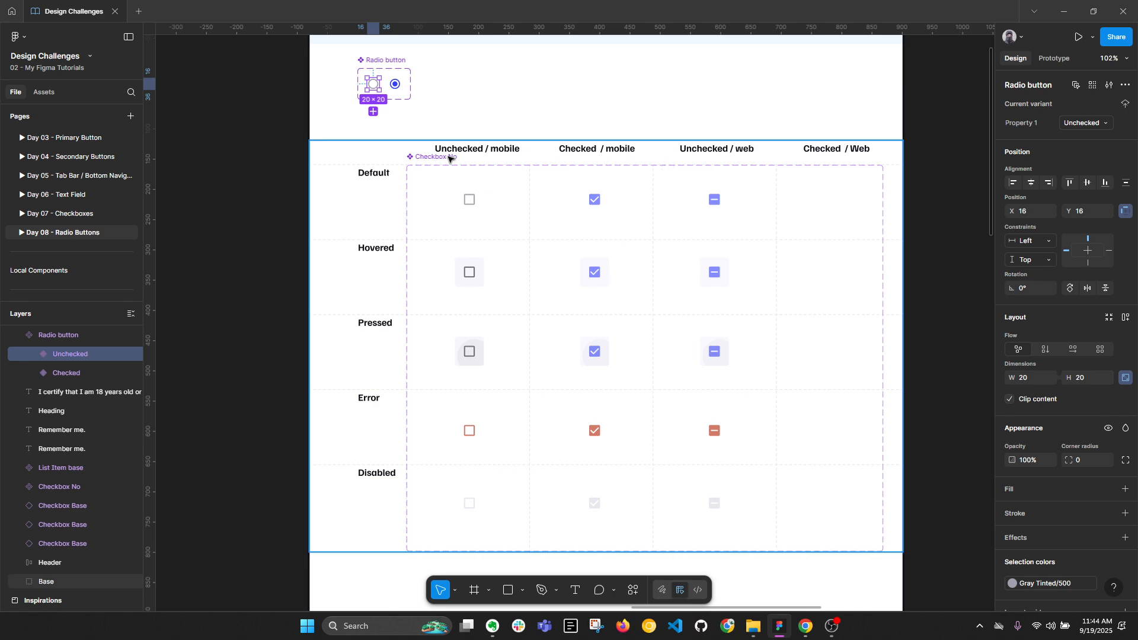
# Delete the whole checkbox state table, including its headings, row labels and the Checkbox No component set.
pyautogui.moveTo(277, 135); pyautogui.dragTo(935, 534)
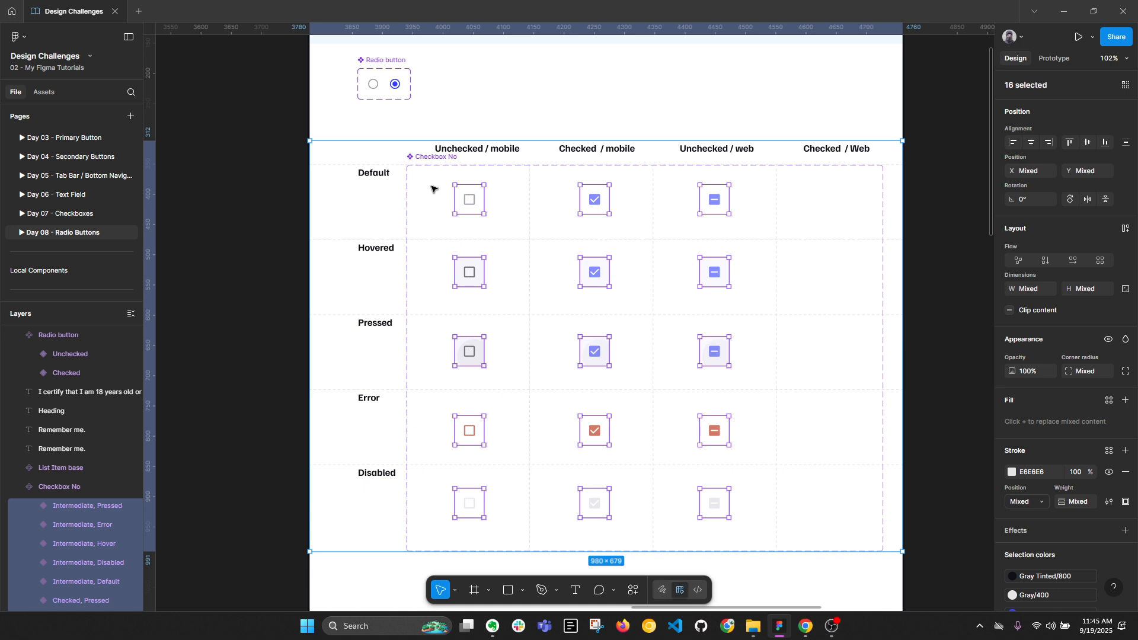
pyautogui.scroll(-3, 451, 158)
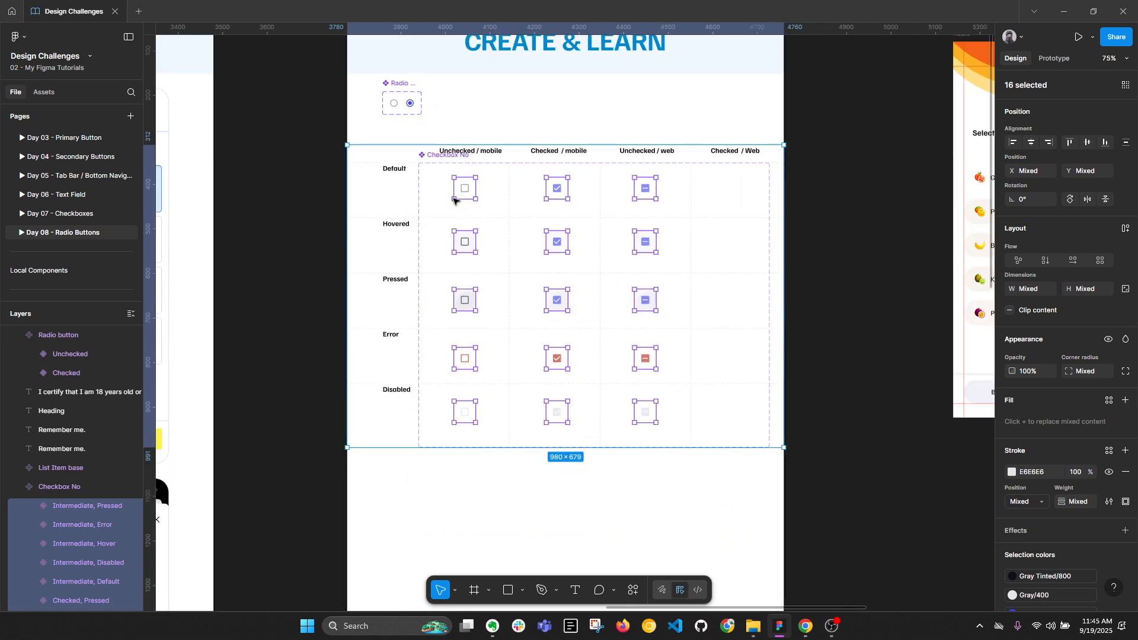
pyautogui.click(319, 148)
pyautogui.moveTo(306, 134); pyautogui.dragTo(797, 421)
pyautogui.press('Delete')
# Move the List Item base component set up directly beneath the Radio button component set.
pyautogui.scroll(-5, 796, 420)
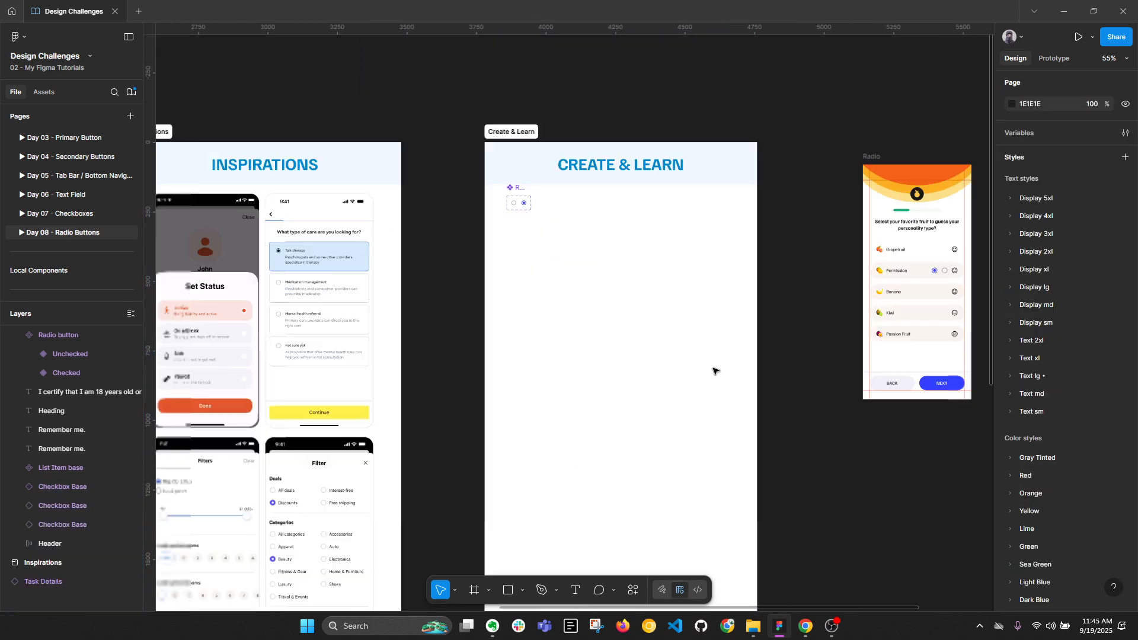
pyautogui.click(522, 375)
pyautogui.scroll(2, 521, 379)
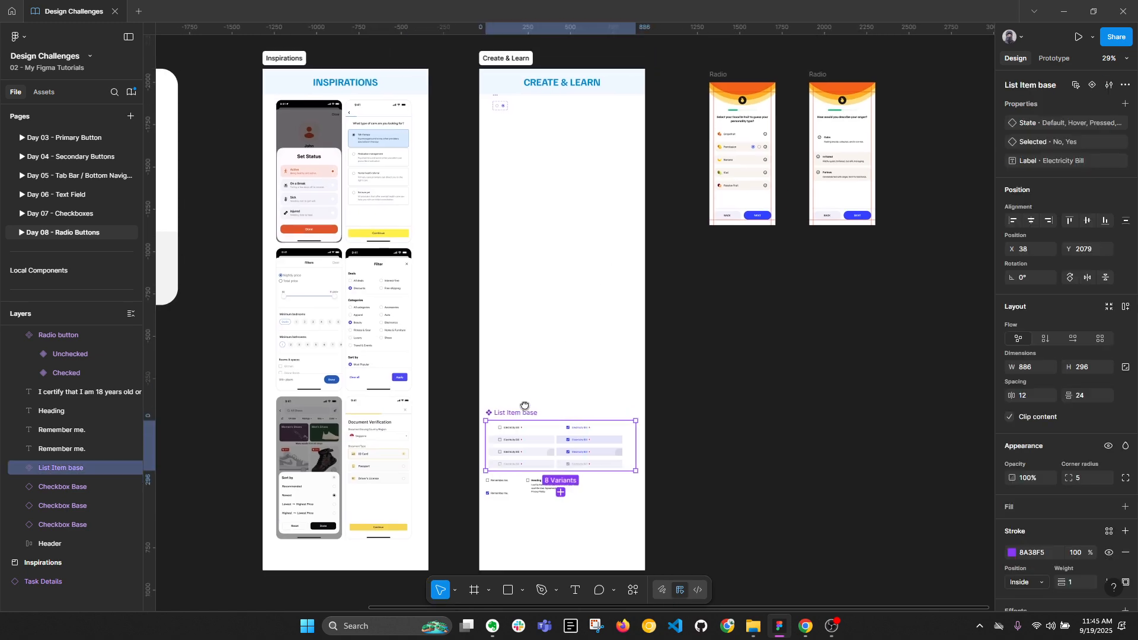
pyautogui.moveTo(516, 456); pyautogui.dragTo(470, 145)
pyautogui.scroll(5, 498, 162)
# Set the left padding of all eight List Item base variants to 24.
pyautogui.doubleClick(508, 173)
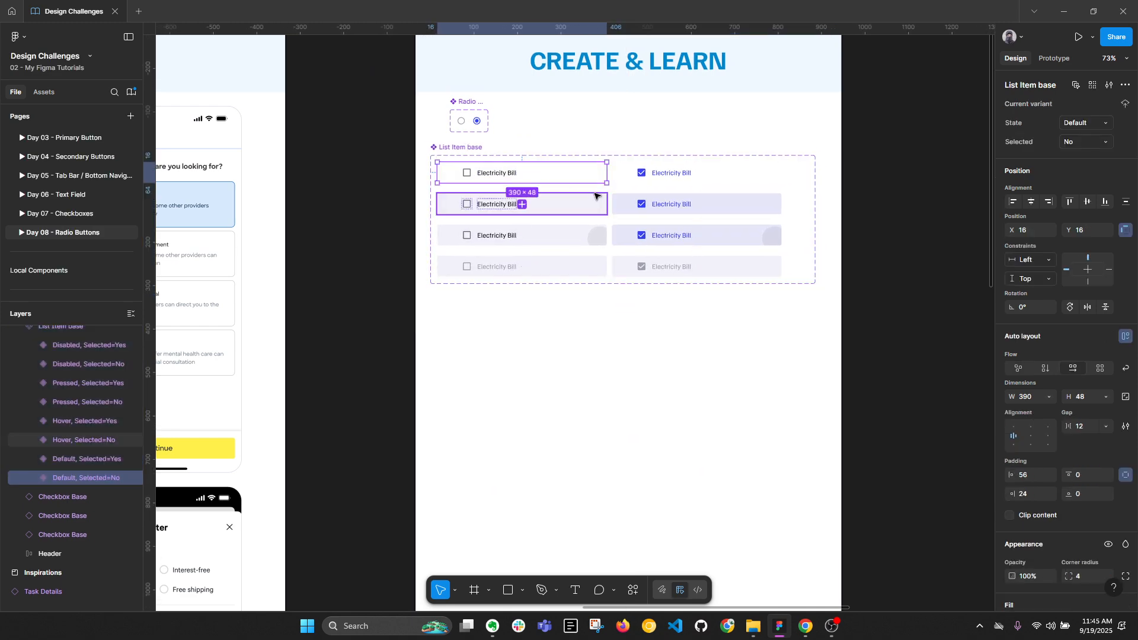
pyautogui.hotkey('ctrl', 'a')
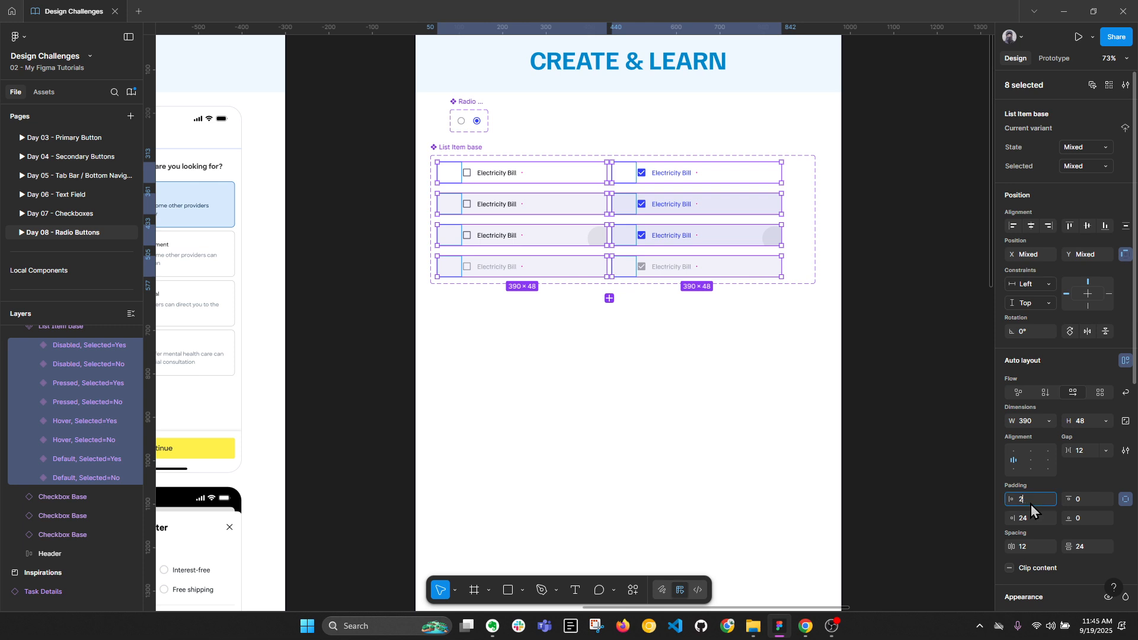
pyautogui.click(1029, 504)
pyautogui.write('24')
pyautogui.press('Return')
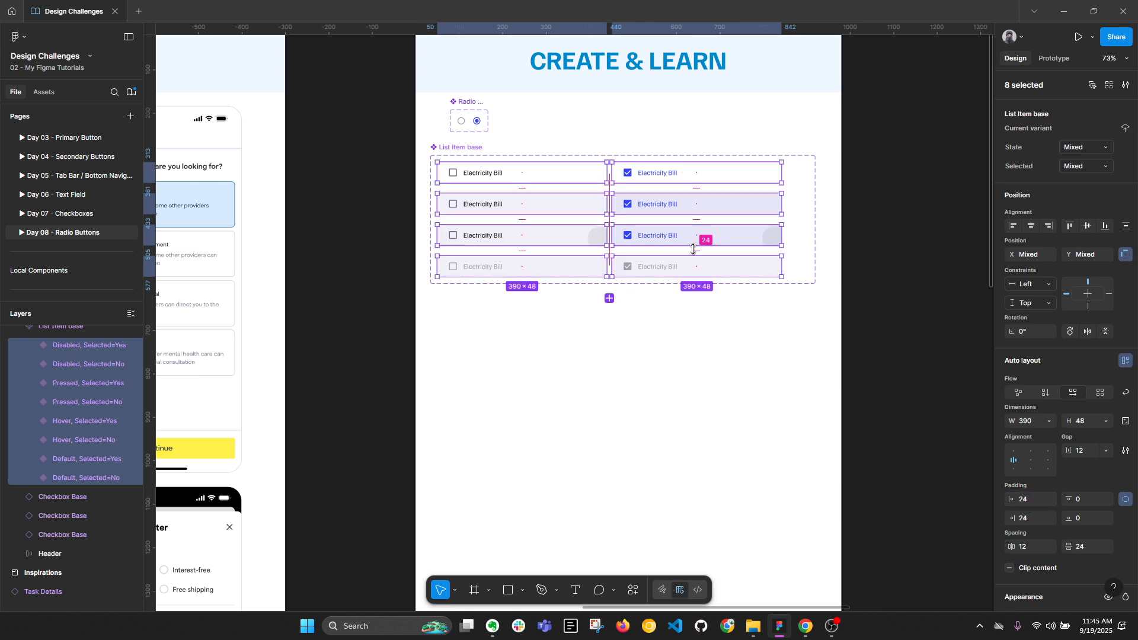
pyautogui.scroll(3, 449, 152)
pyautogui.click(577, 428)
# Select the matching checkbox instances across all eight List Item base variants.
pyautogui.scroll(1, 598, 394)
pyautogui.hscroll(1, 599, 394)
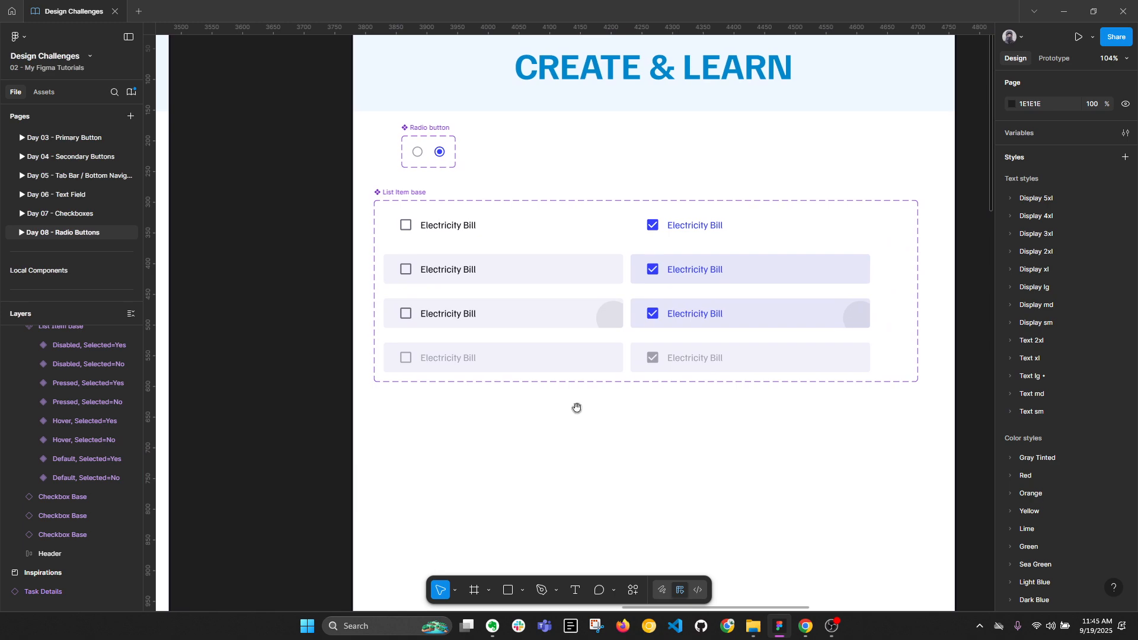
pyautogui.scroll(3, 418, 152)
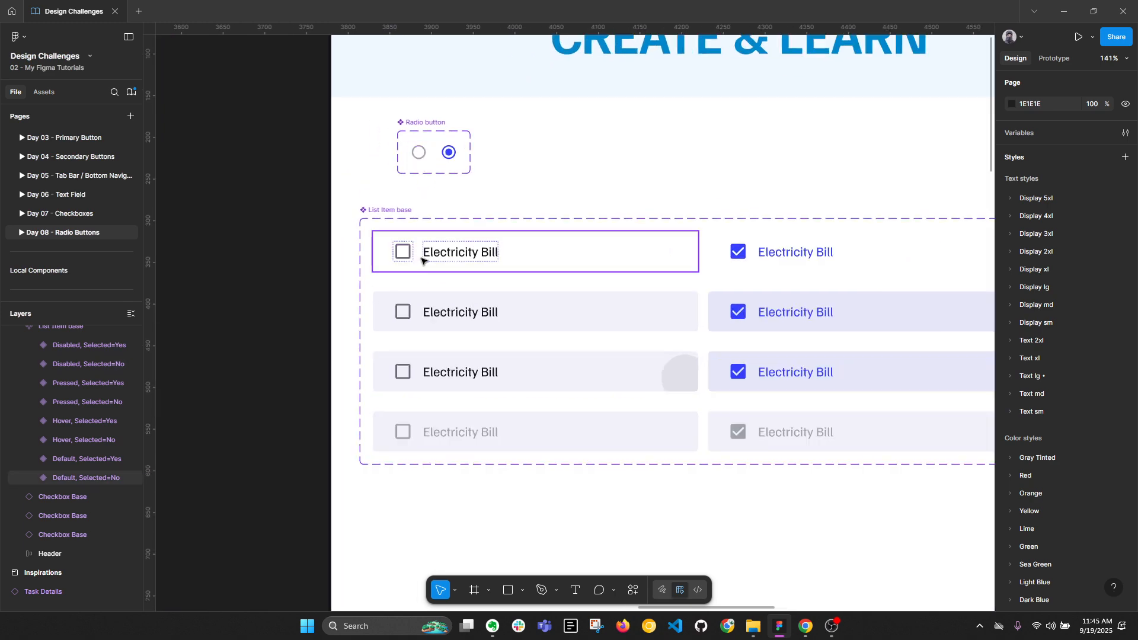
pyautogui.doubleClick(403, 255)
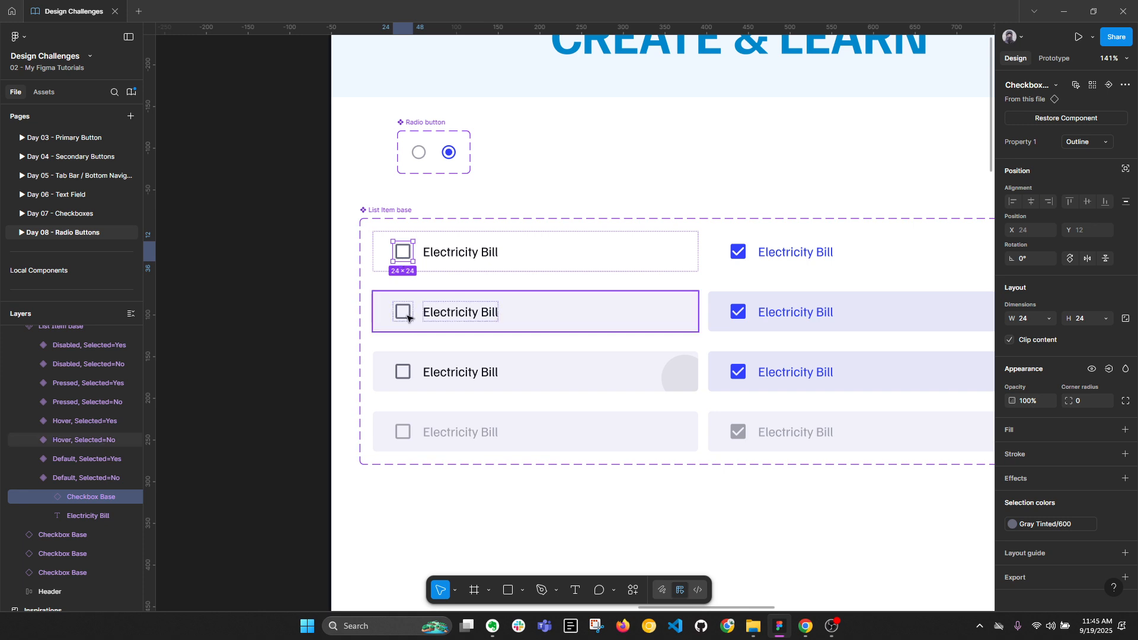
pyautogui.click(1093, 85)
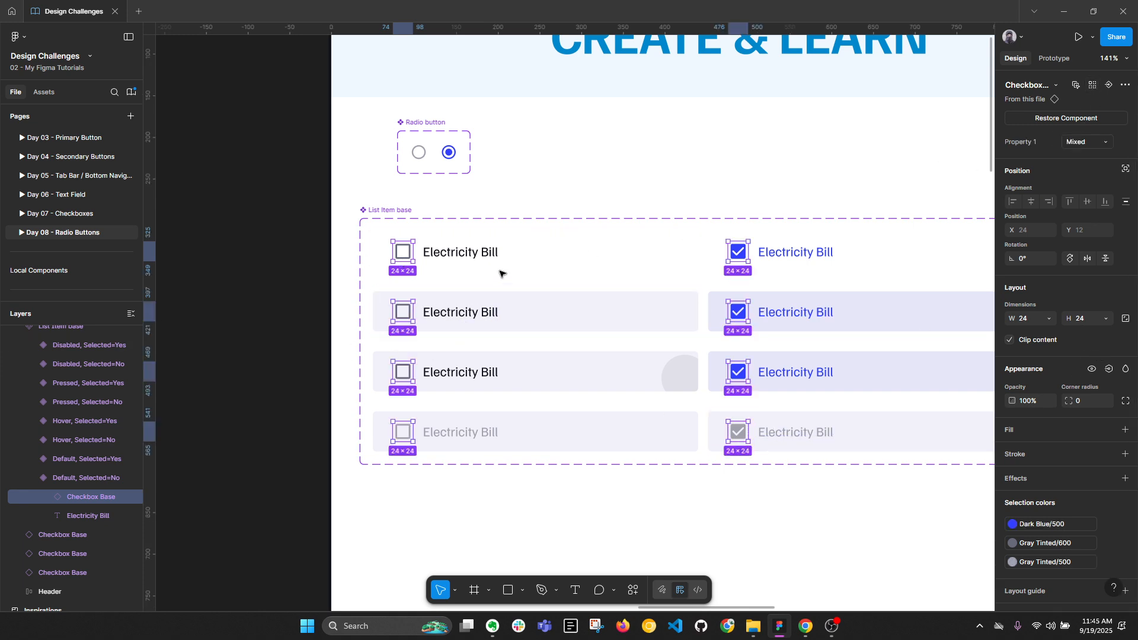
pyautogui.click(404, 256)
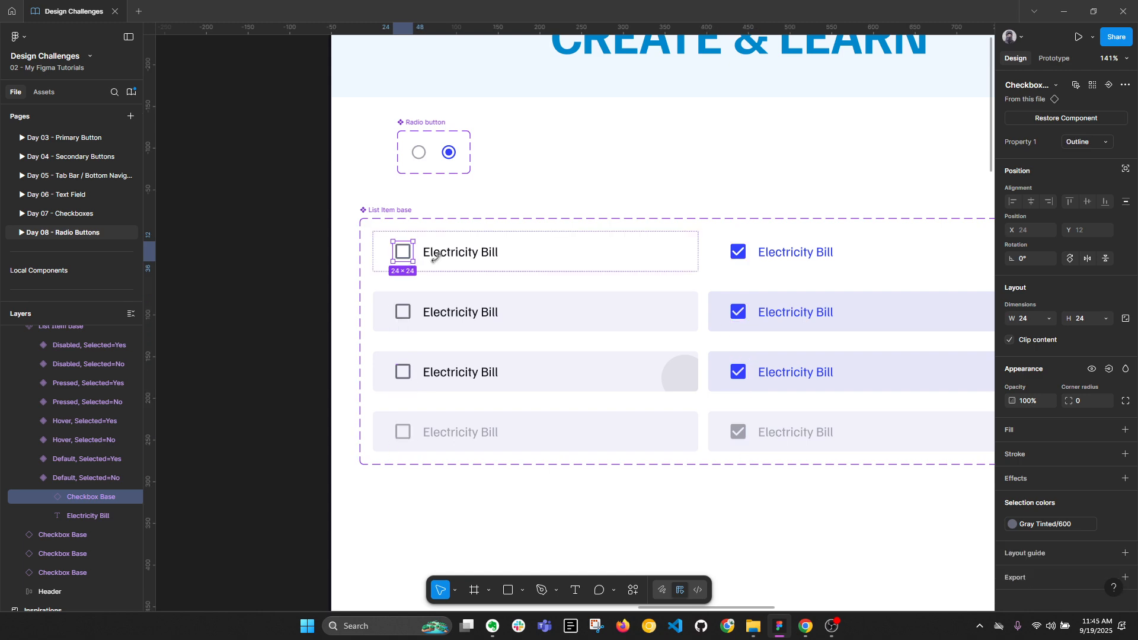
pyautogui.click(1094, 87)
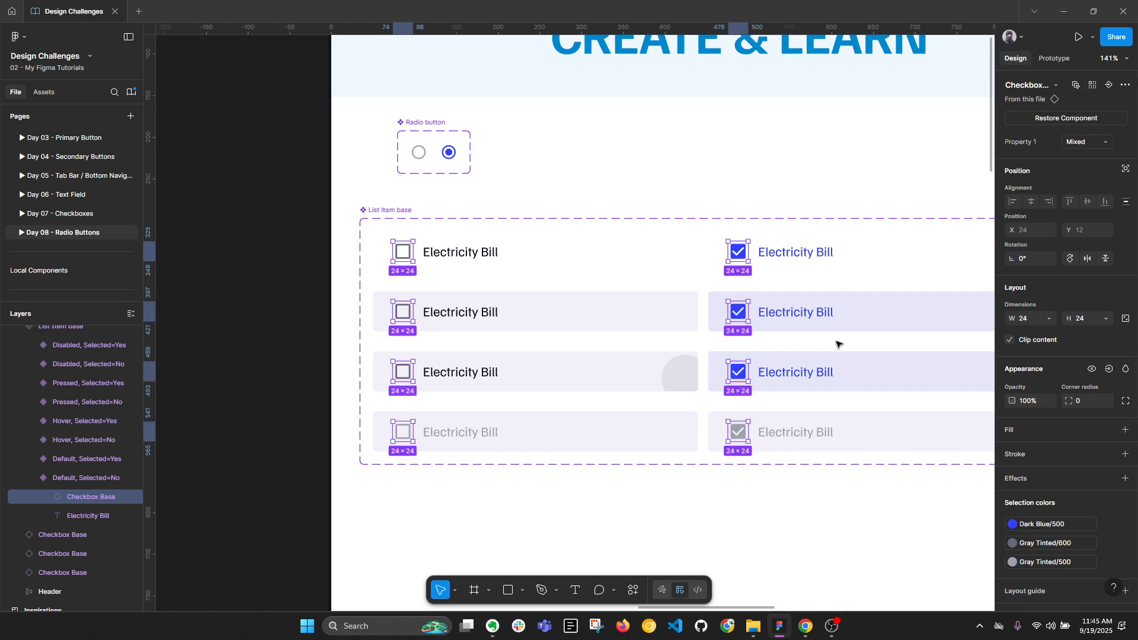
# Replace the checkboxes in the four unselected List Item base variants with copies of the unchecked radio button.
pyautogui.click(419, 153)
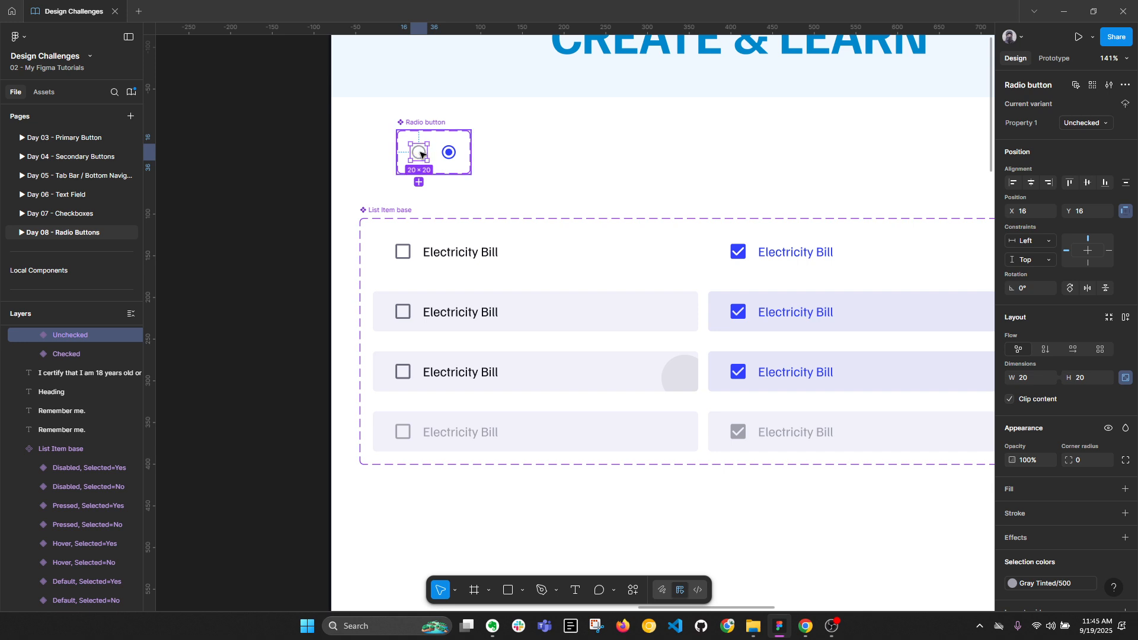
pyautogui.doubleClick(396, 256)
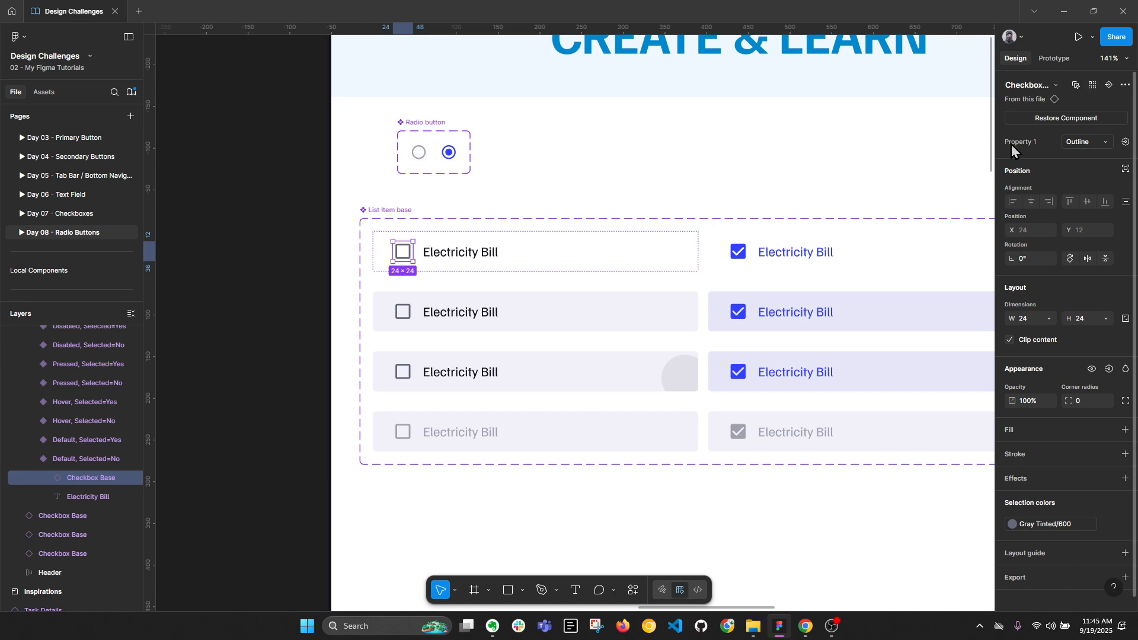
pyautogui.keyDown('ctrl'); pyautogui.keyDown('shift'); pyautogui.click(402, 314); pyautogui.keyUp('shift'); pyautogui.keyUp('ctrl')
pyautogui.keyDown('ctrl'); pyautogui.keyDown('shift'); pyautogui.click(403, 372); pyautogui.keyUp('shift'); pyautogui.keyUp('ctrl')
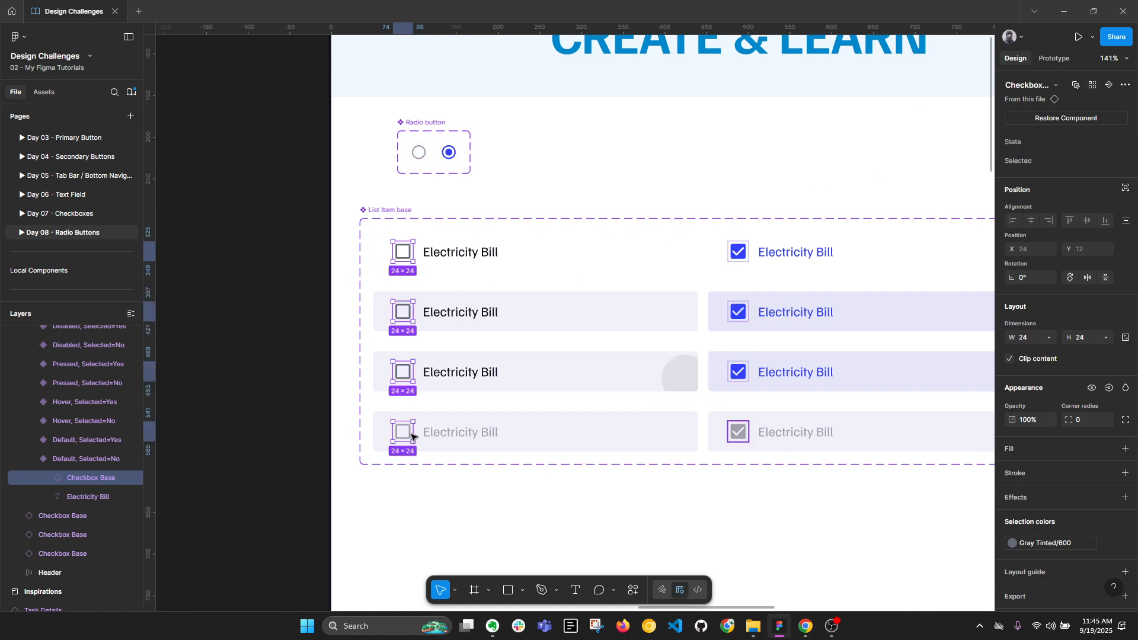
pyautogui.keyDown('ctrl'); pyautogui.keyDown('shift'); pyautogui.click(403, 432); pyautogui.keyUp('shift'); pyautogui.keyUp('ctrl')
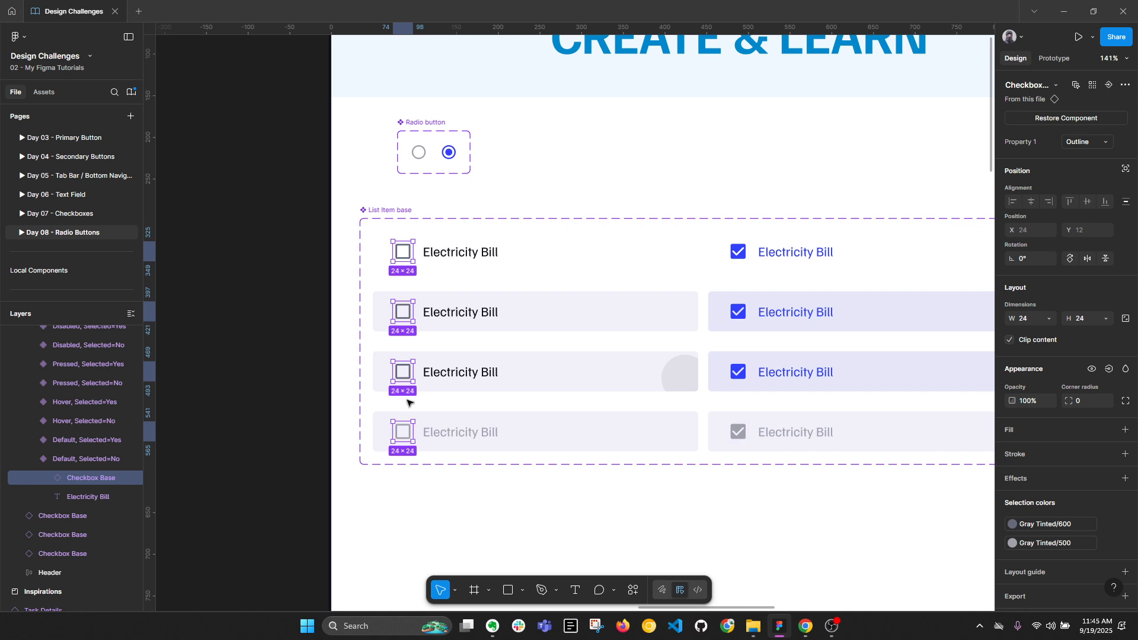
pyautogui.click(407, 254)
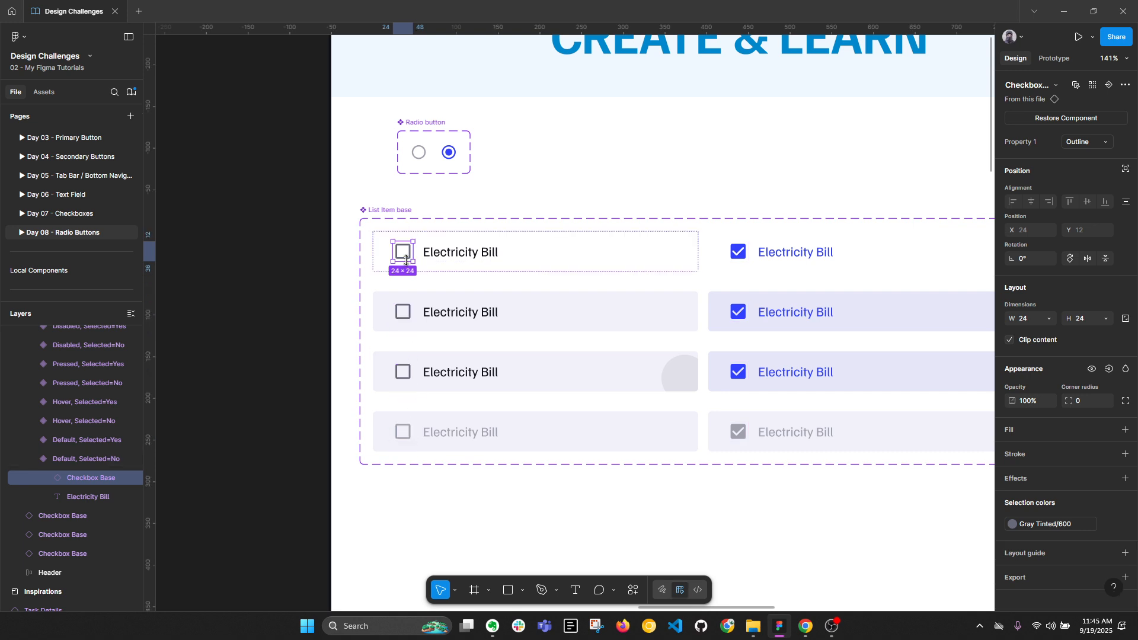
pyautogui.keyDown('ctrl'); pyautogui.keyDown('shift'); pyautogui.click(402, 313); pyautogui.keyUp('shift'); pyautogui.keyUp('ctrl')
pyautogui.keyDown('ctrl'); pyautogui.keyDown('shift'); pyautogui.click(403, 373); pyautogui.keyUp('shift'); pyautogui.keyUp('ctrl')
pyautogui.keyDown('ctrl'); pyautogui.keyDown('shift'); pyautogui.click(403, 432); pyautogui.keyUp('shift'); pyautogui.keyUp('ctrl')
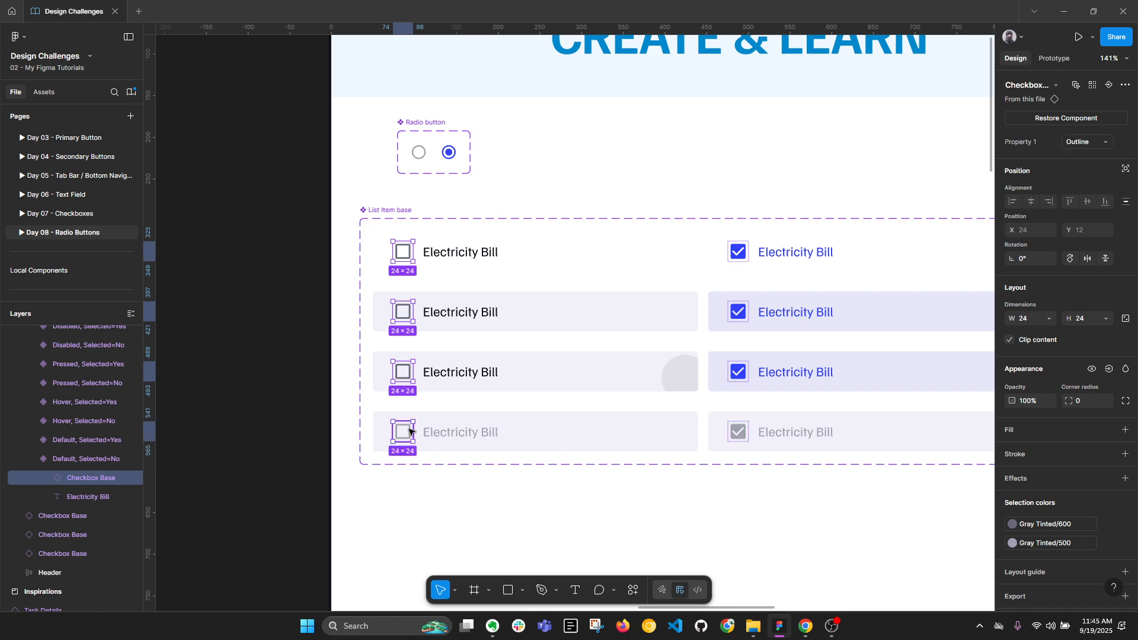
pyautogui.rightClick(407, 256)
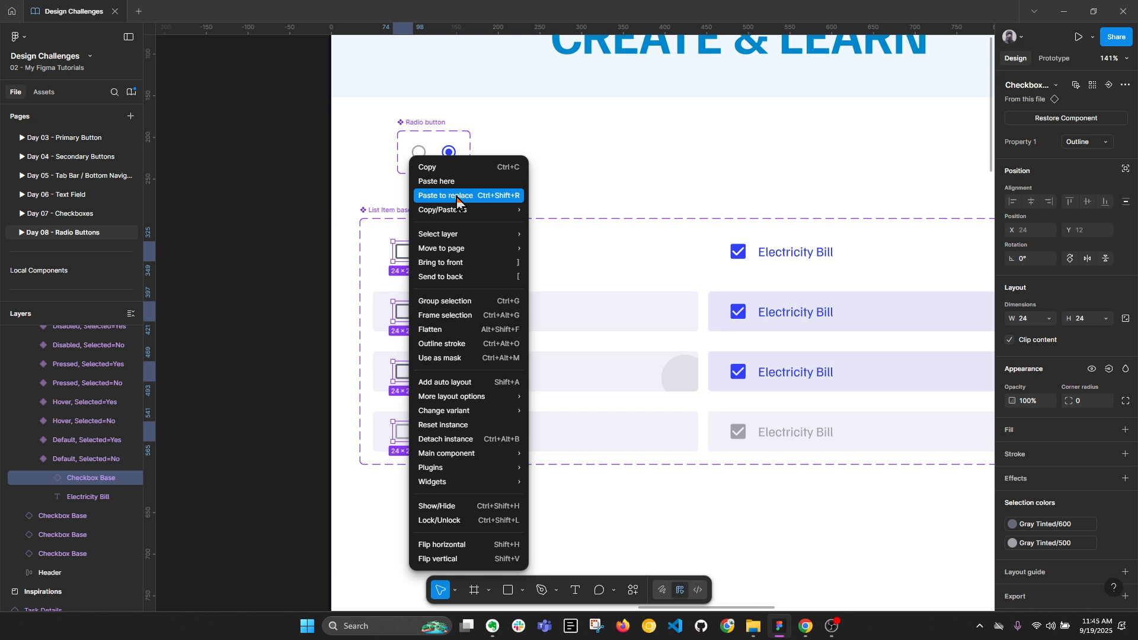
pyautogui.click(456, 196)
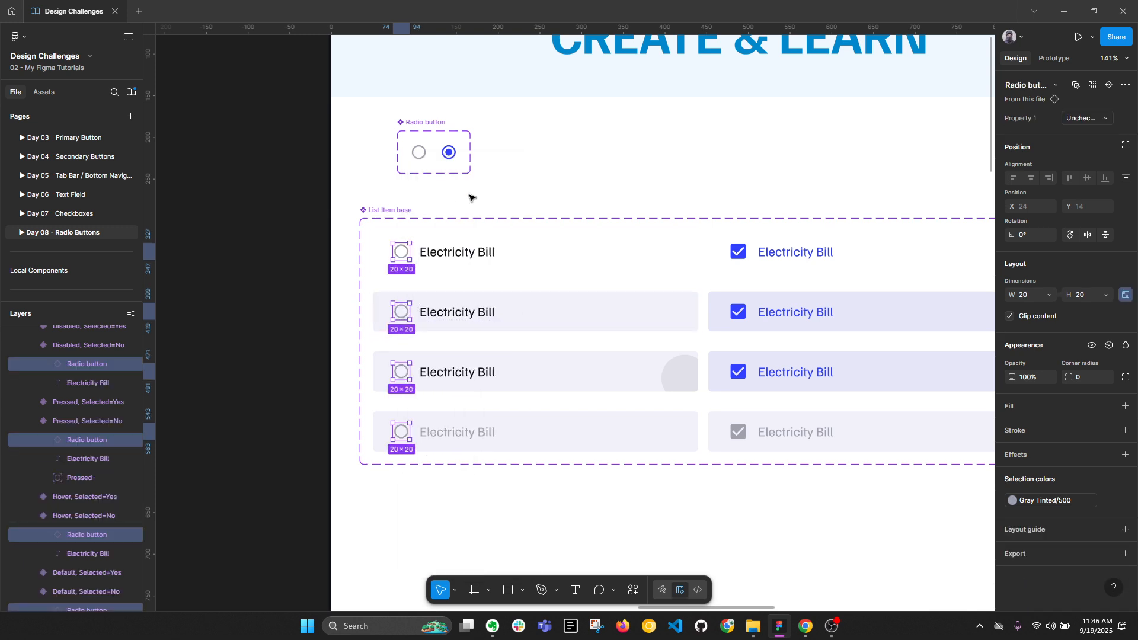
# Replace the checkboxes in the four selected List Item base variants with copies of the checked radio button.
pyautogui.click(448, 153)
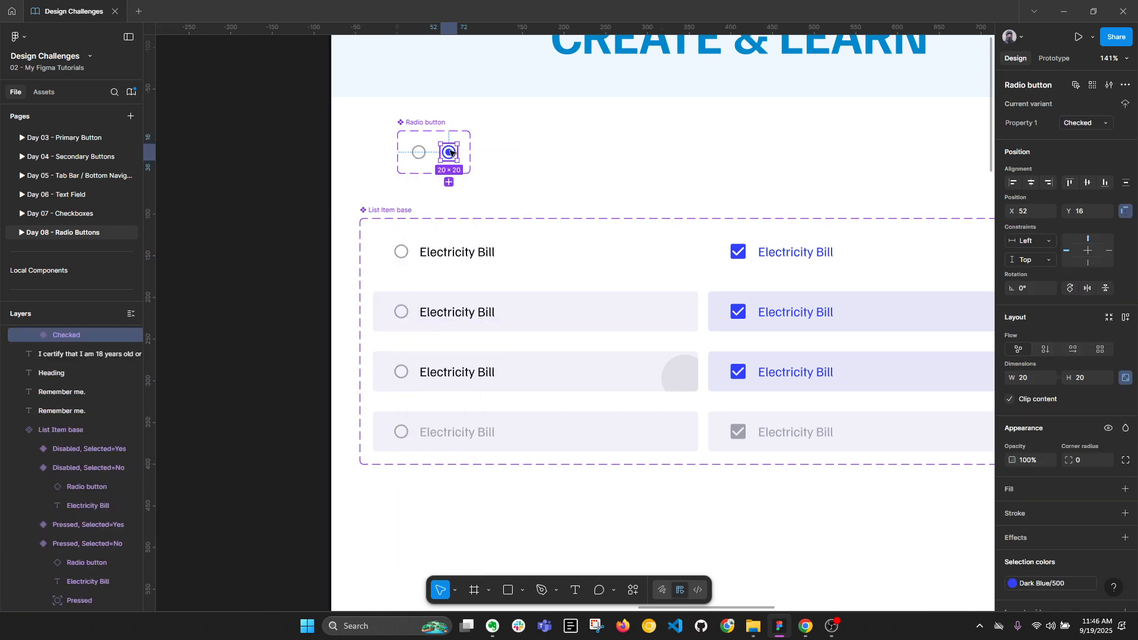
pyautogui.keyDown('ctrl'); pyautogui.click(738, 252); pyautogui.keyUp('ctrl')
pyautogui.keyDown('shift'); pyautogui.click(738, 312); pyautogui.keyUp('shift')
pyautogui.keyDown('shift'); pyautogui.click(738, 372); pyautogui.keyUp('shift')
pyautogui.keyDown('shift'); pyautogui.click(738, 431); pyautogui.keyUp('shift')
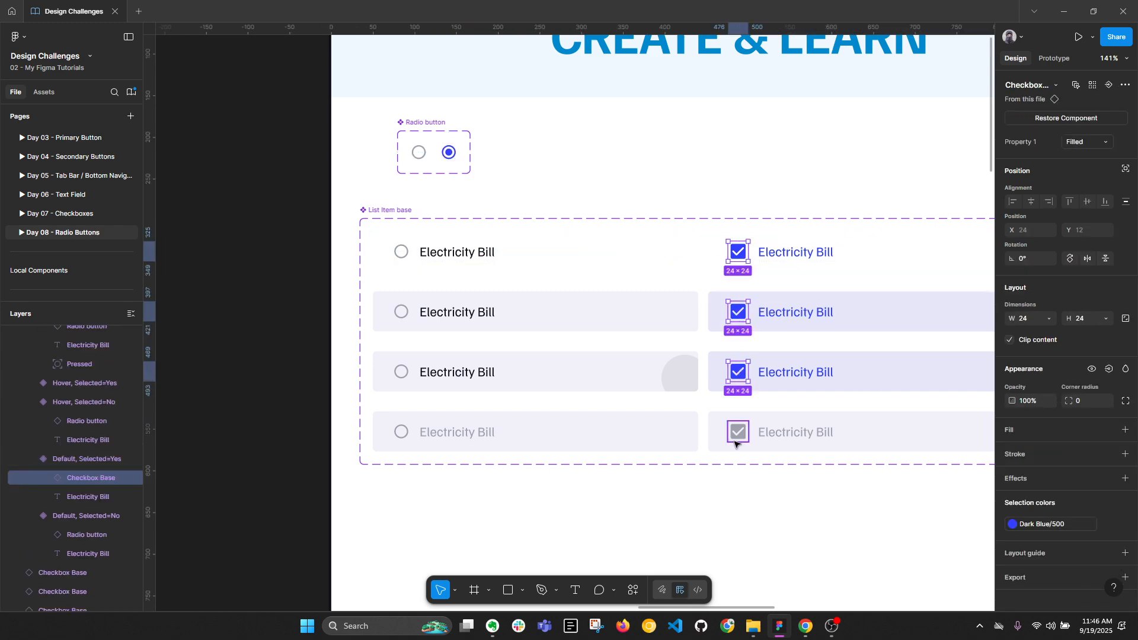
pyautogui.rightClick(743, 372)
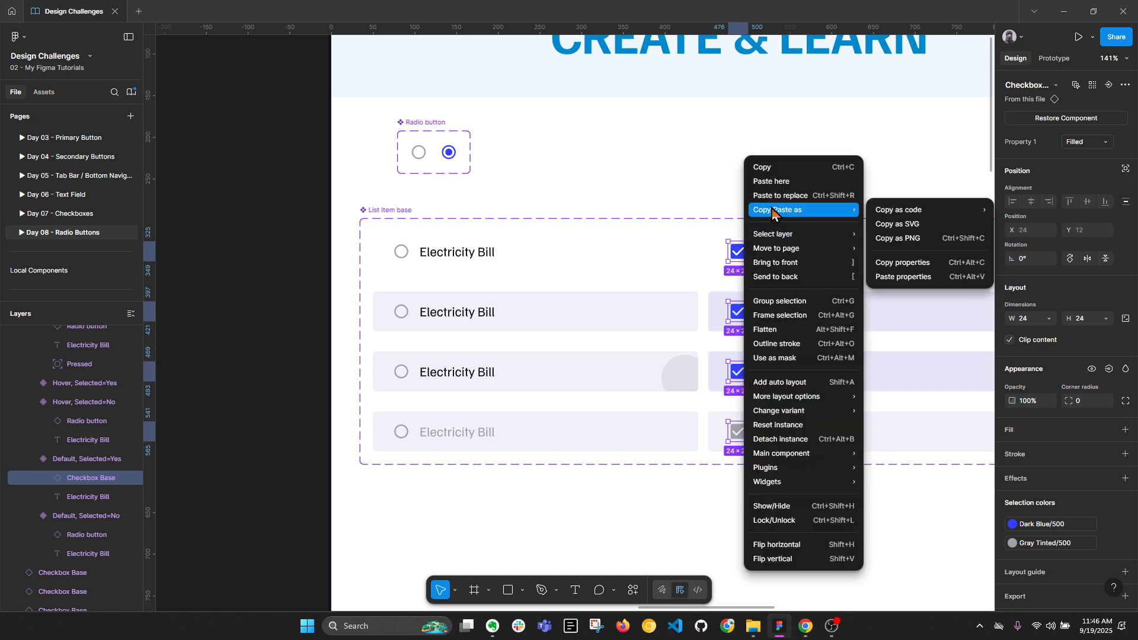
pyautogui.click(776, 198)
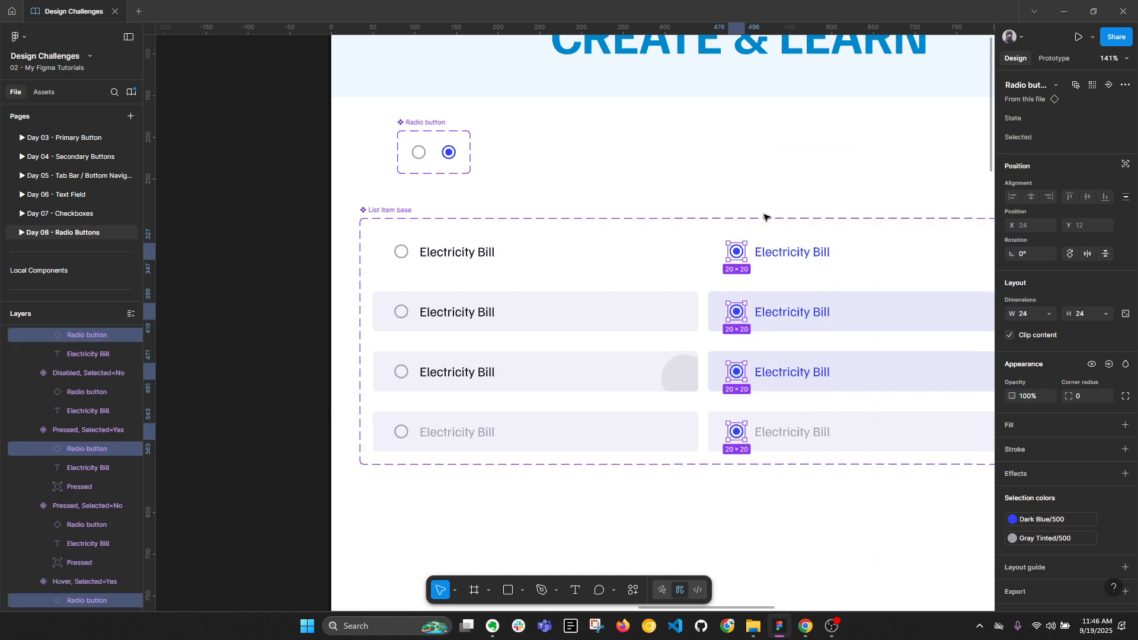
# Undo both pasted radio button replacements in the List Item base variants.
pyautogui.hotkey('ctrl', 'z')
pyautogui.hotkey('ctrl', 'z')
pyautogui.hotkey('ctrl', 'z')
pyautogui.hotkey('ctrl', 'z')
pyautogui.hotkey('ctrl', 'z')
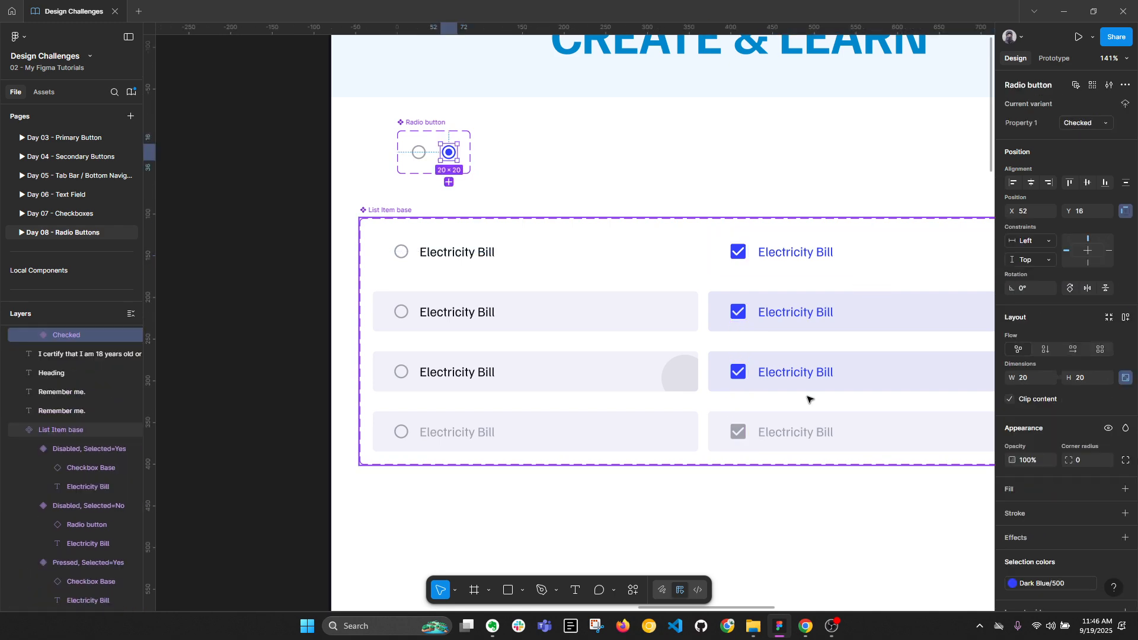
pyautogui.hotkey('ctrl', 'z')
pyautogui.hotkey('ctrl', 'z')
pyautogui.hotkey('ctrl', 'z')
pyautogui.hotkey('ctrl', 'z')
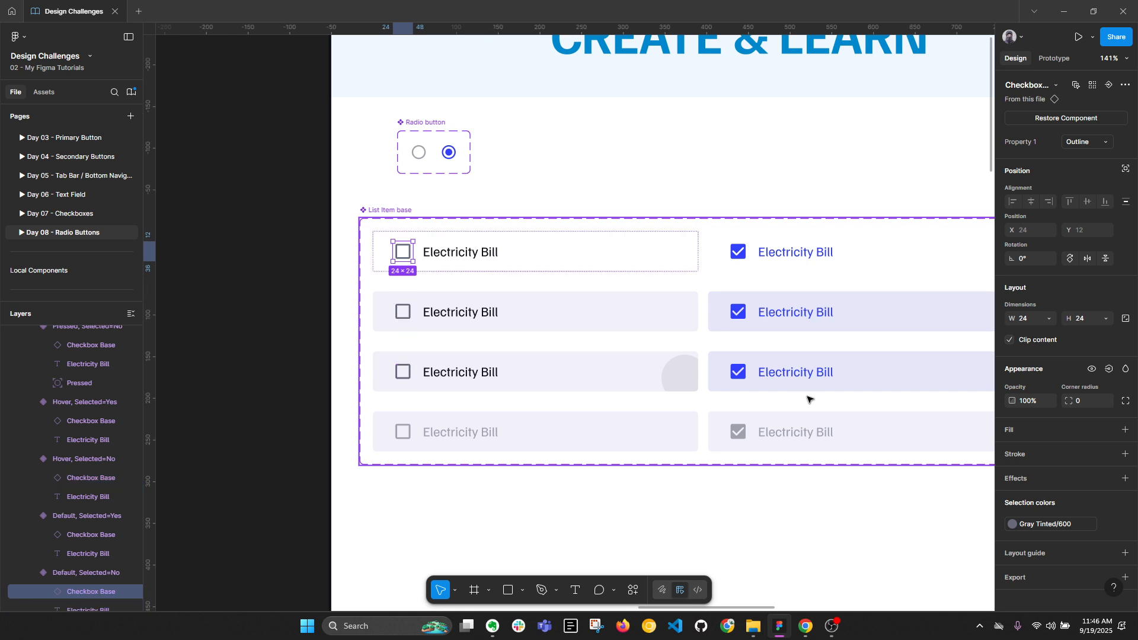
pyautogui.hotkey('ctrl', 'z')
pyautogui.hotkey('ctrl', 'z')
# Rename the Radio button component set as "8. Radio button".
pyautogui.doubleClick(437, 122)
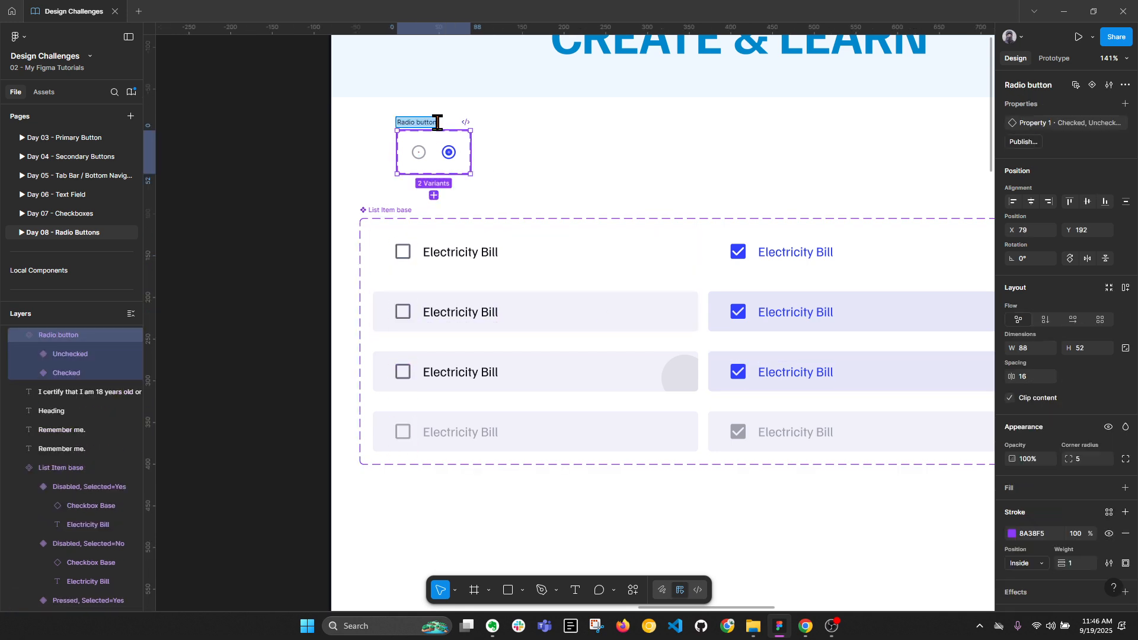
pyautogui.click(438, 123)
pyautogui.press('Home')
pyautogui.write('8.')
pyautogui.press('Return')
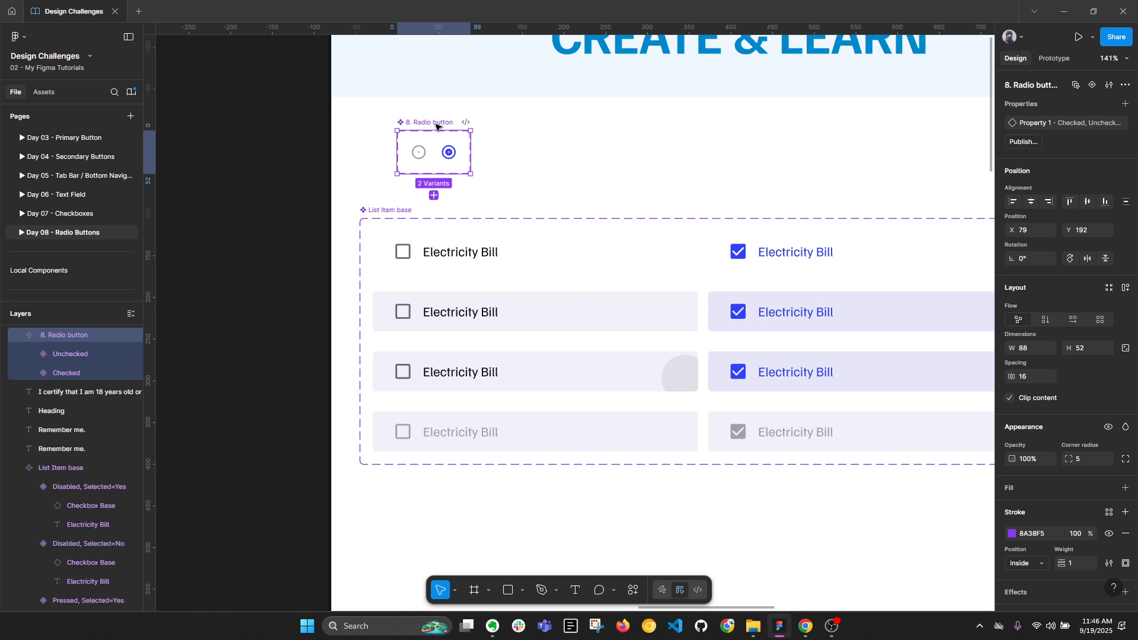
# Swap the checkbox instances in all eight List Item base variants for the 8. Radio button component.
pyautogui.doubleClick(452, 252)
pyautogui.click(403, 251)
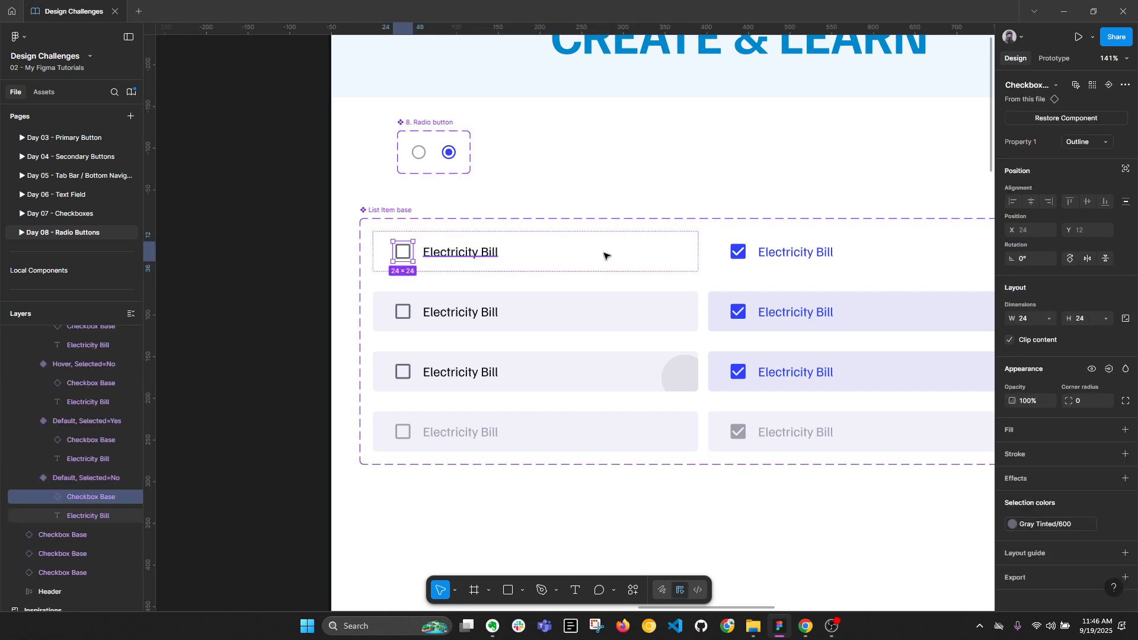
pyautogui.click(1092, 86)
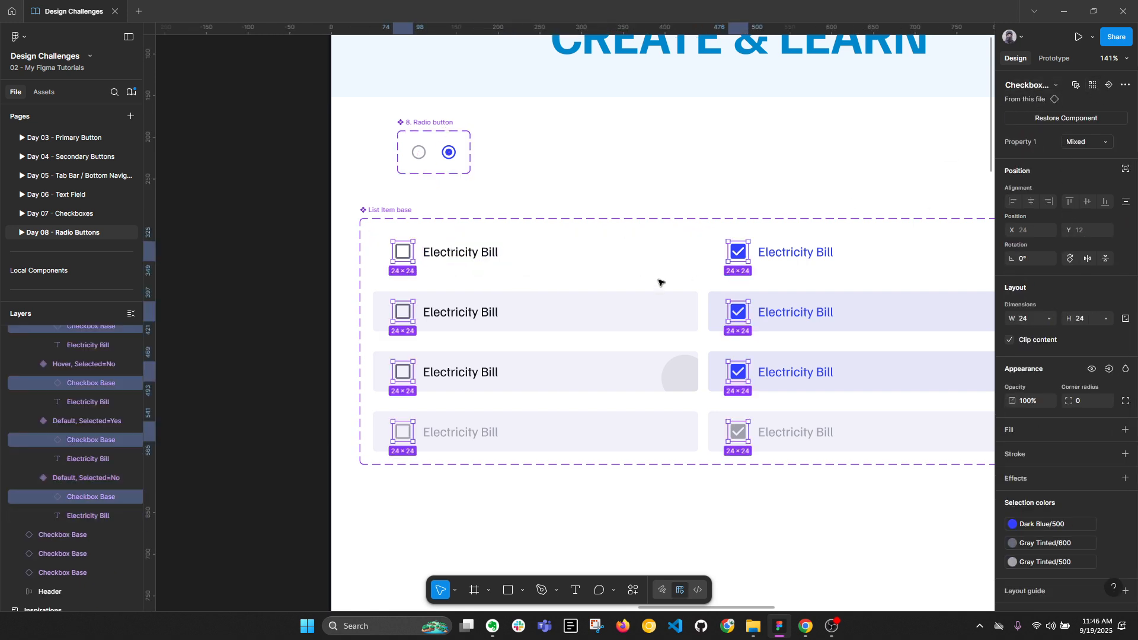
pyautogui.click(1024, 89)
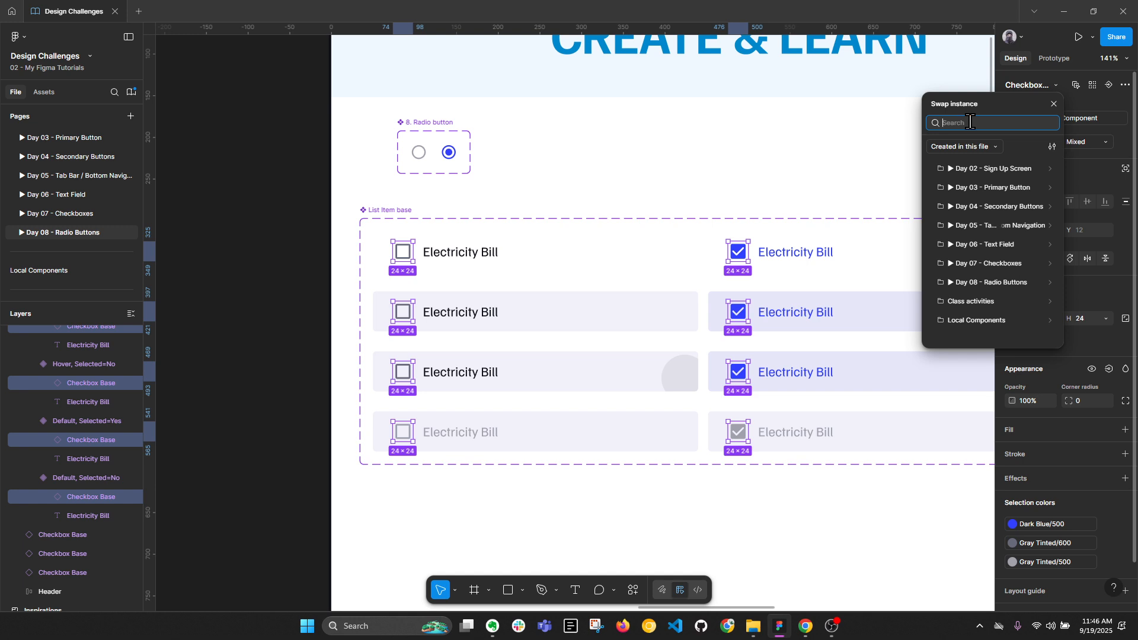
pyautogui.write('8')
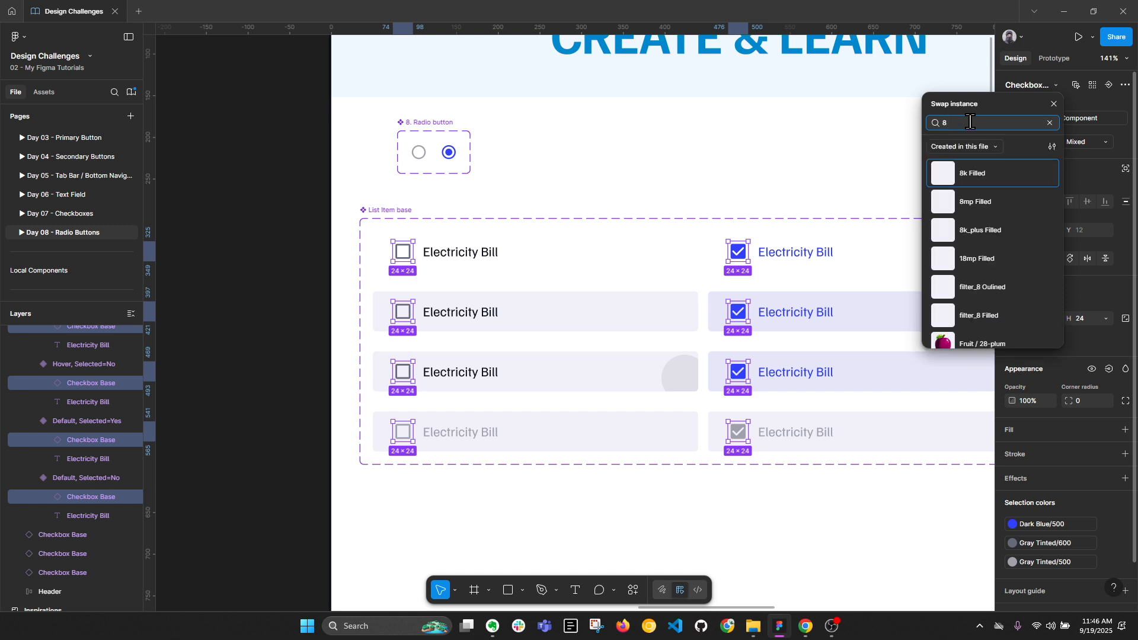
pyautogui.write('.')
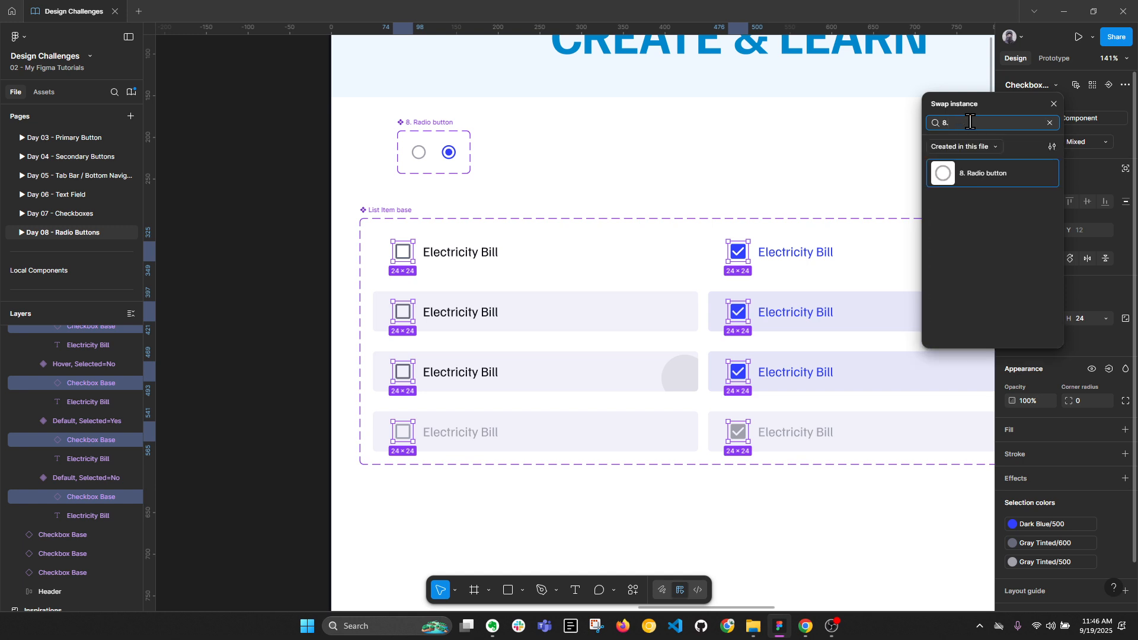
pyautogui.click(980, 176)
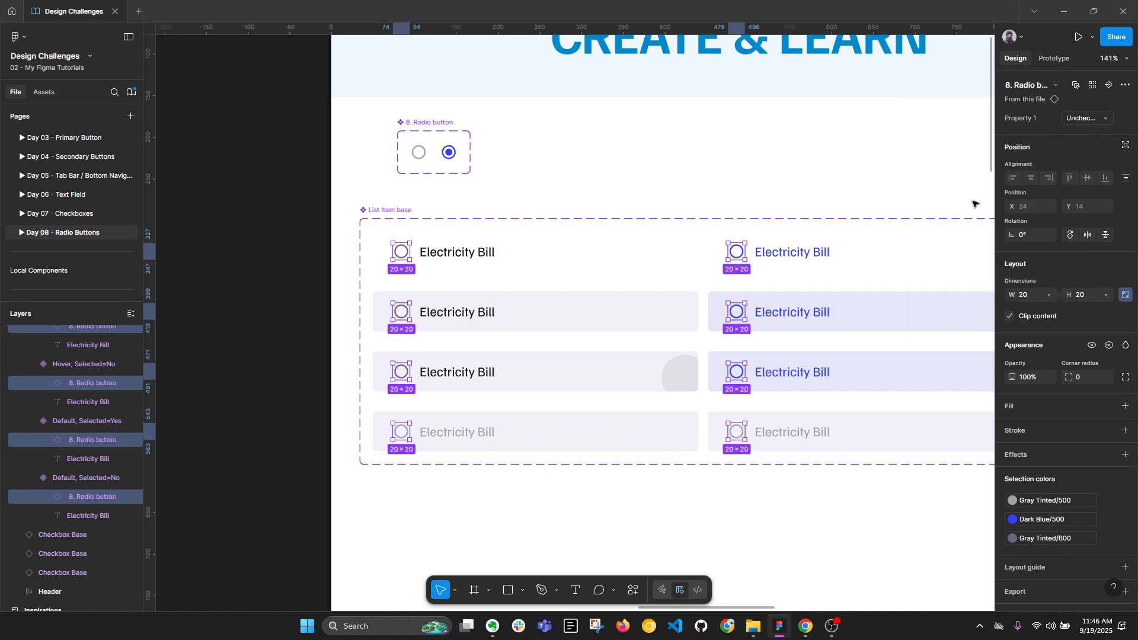
# Set the radio buttons in the default, hover and pressed selected variants of List Item base to Checked.
pyautogui.click(834, 493)
pyautogui.scroll(3, 741, 373)
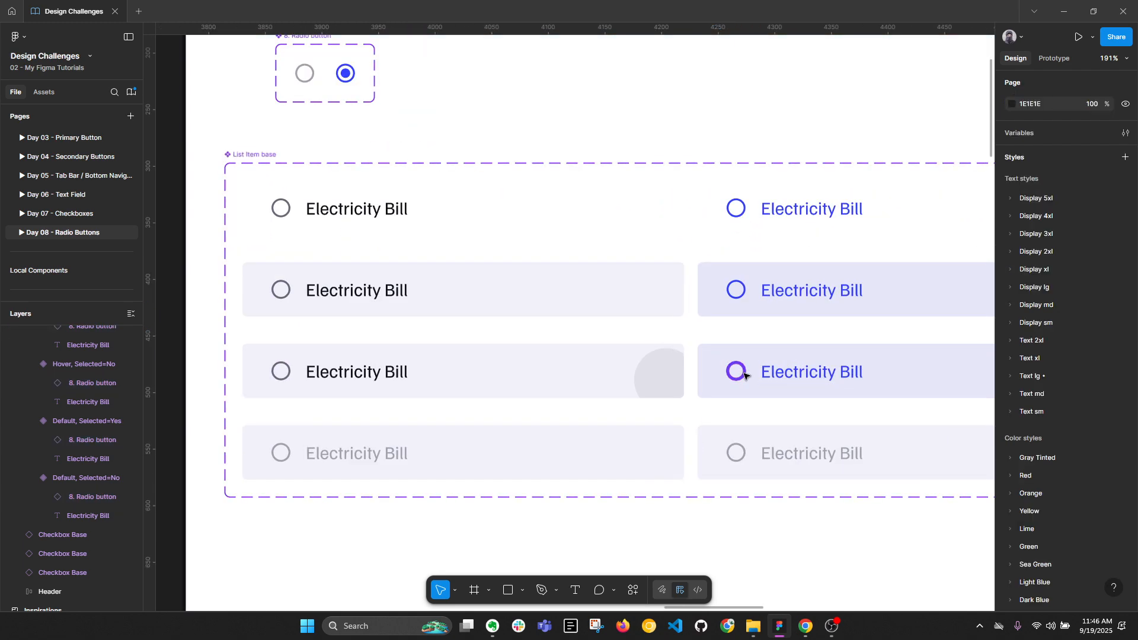
pyautogui.click(742, 379)
pyautogui.click(735, 372)
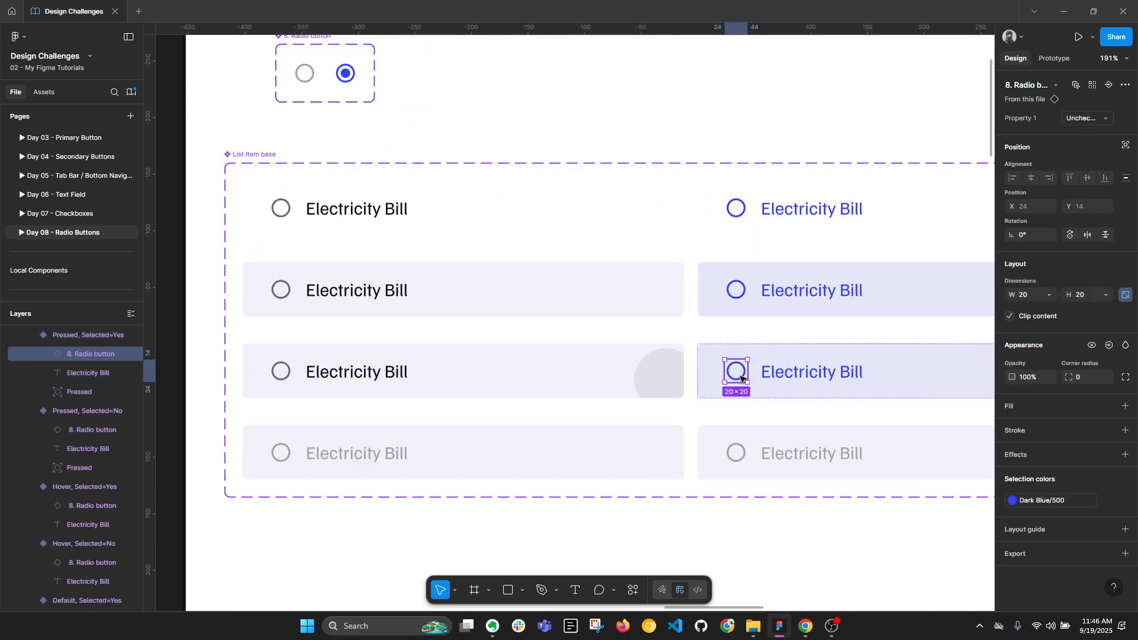
pyautogui.keyDown('shift'); pyautogui.click(738, 287); pyautogui.keyUp('shift')
pyautogui.keyDown('shift'); pyautogui.click(736, 208); pyautogui.keyUp('shift')
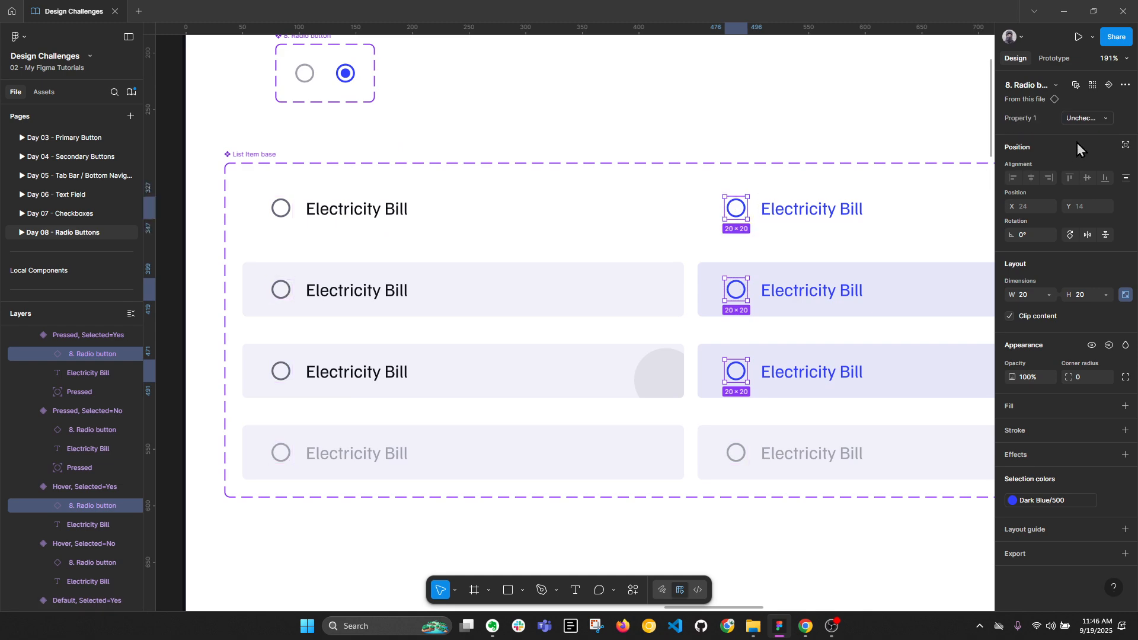
pyautogui.click(1085, 118)
pyautogui.click(1034, 104)
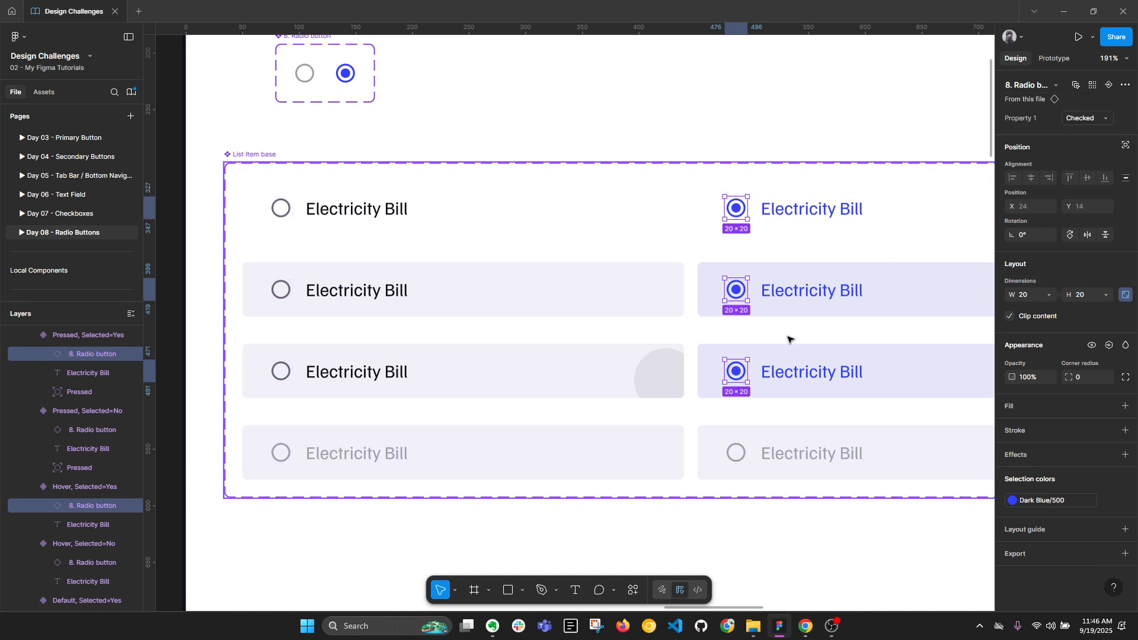
# Set the radio button in the disabled selected variant of List Item base to Checked.
pyautogui.scroll(-1, 771, 391)
pyautogui.click(747, 452)
pyautogui.click(742, 451)
pyautogui.click(1084, 118)
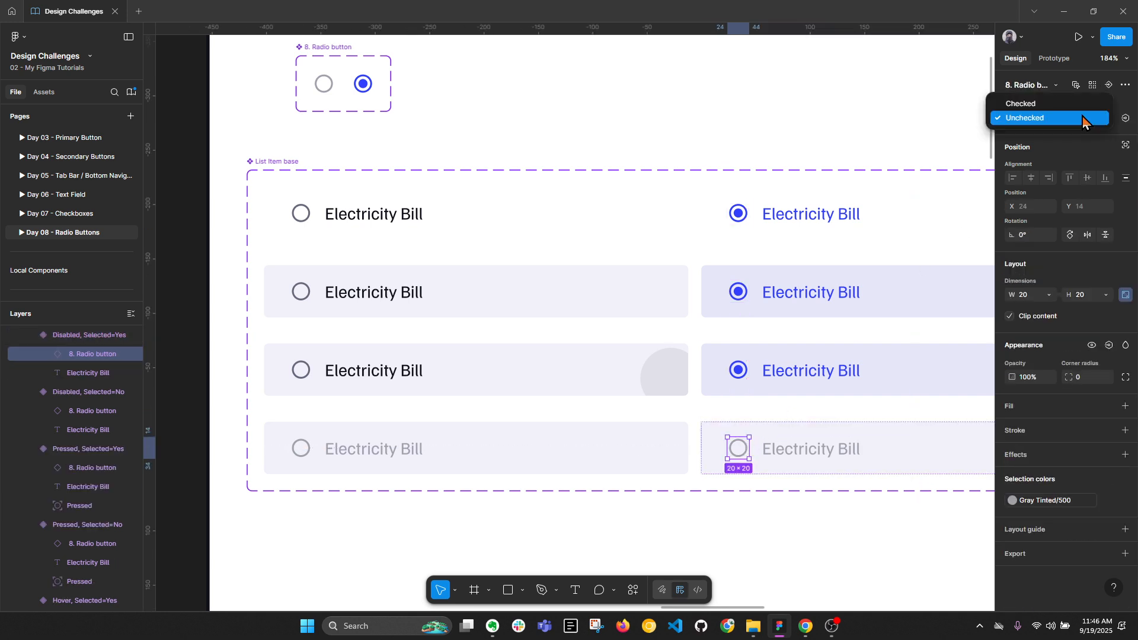
pyautogui.click(1034, 102)
pyautogui.scroll(-1, 756, 401)
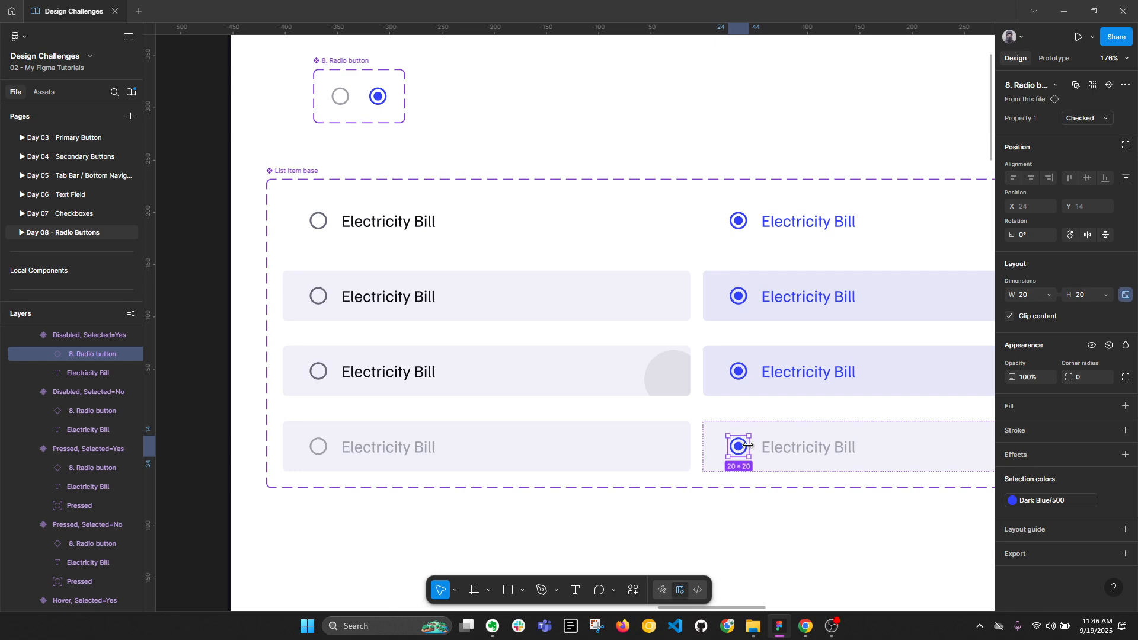
# Recolor the radio button in the disabled selected variant of List Item base with the Gray Tinted/500 color style.
pyautogui.click(321, 447)
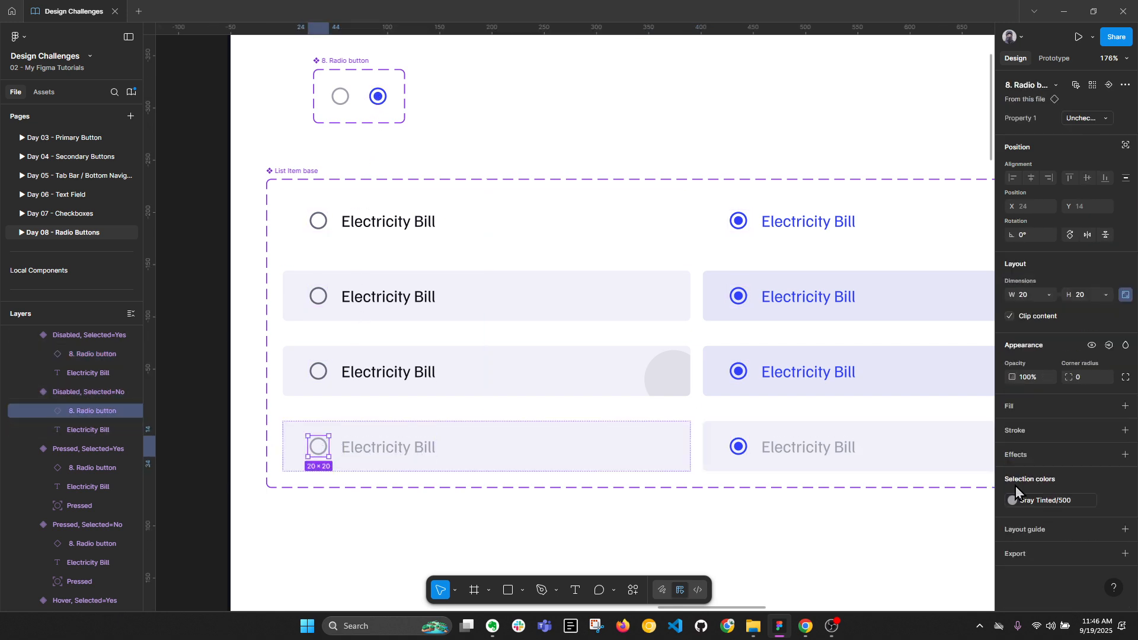
pyautogui.click(741, 450)
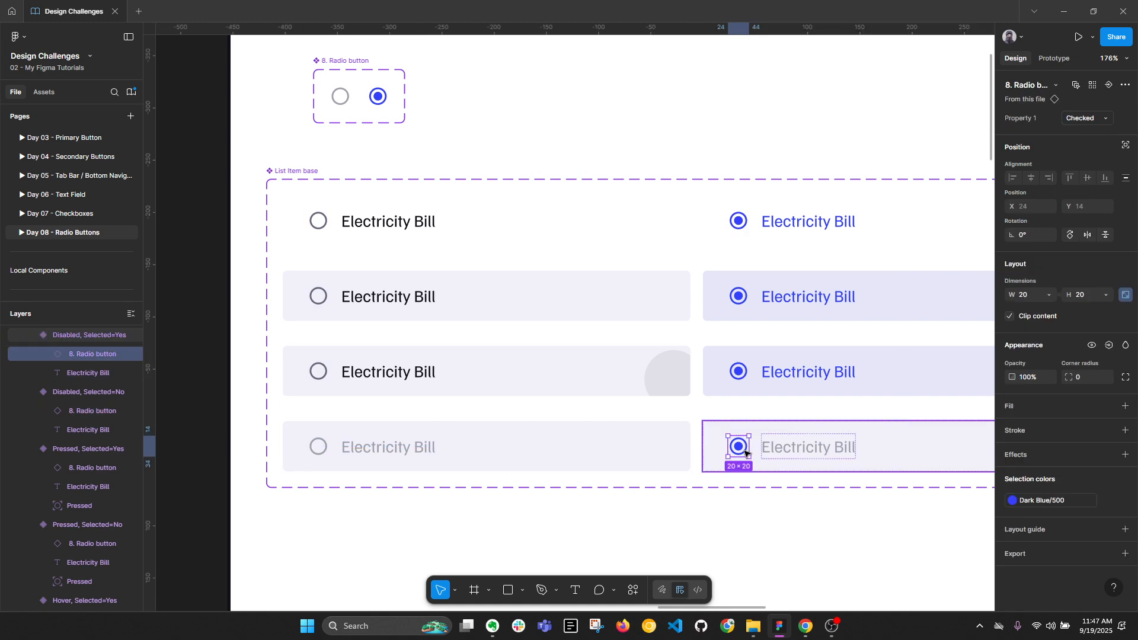
pyautogui.click(1044, 501)
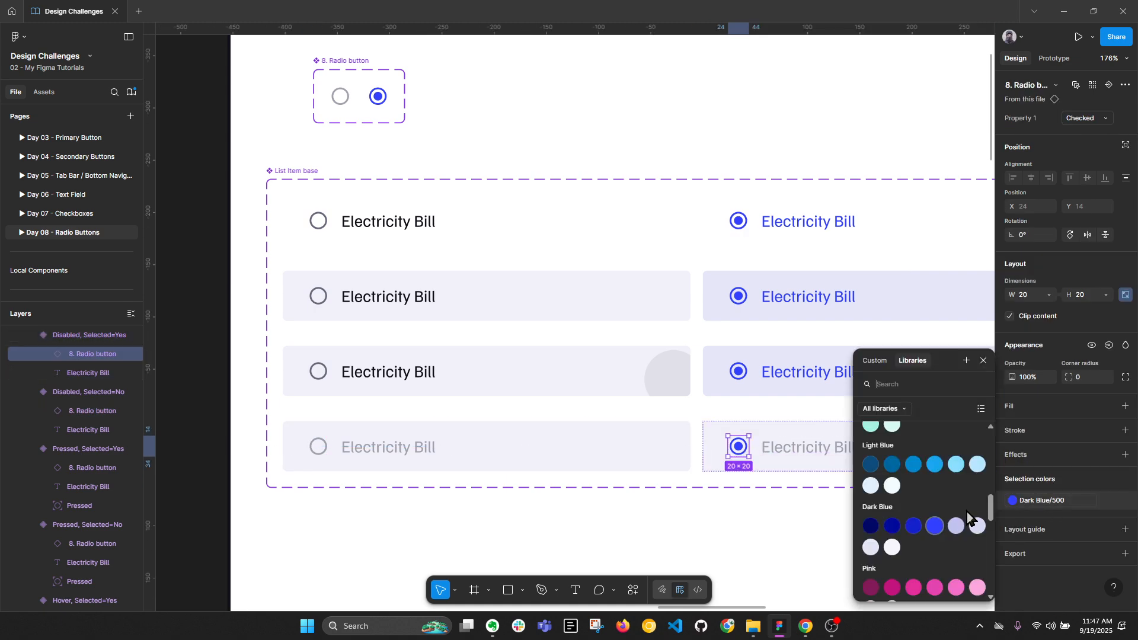
pyautogui.scroll(5, 965, 512)
pyautogui.scroll(5, 965, 512)
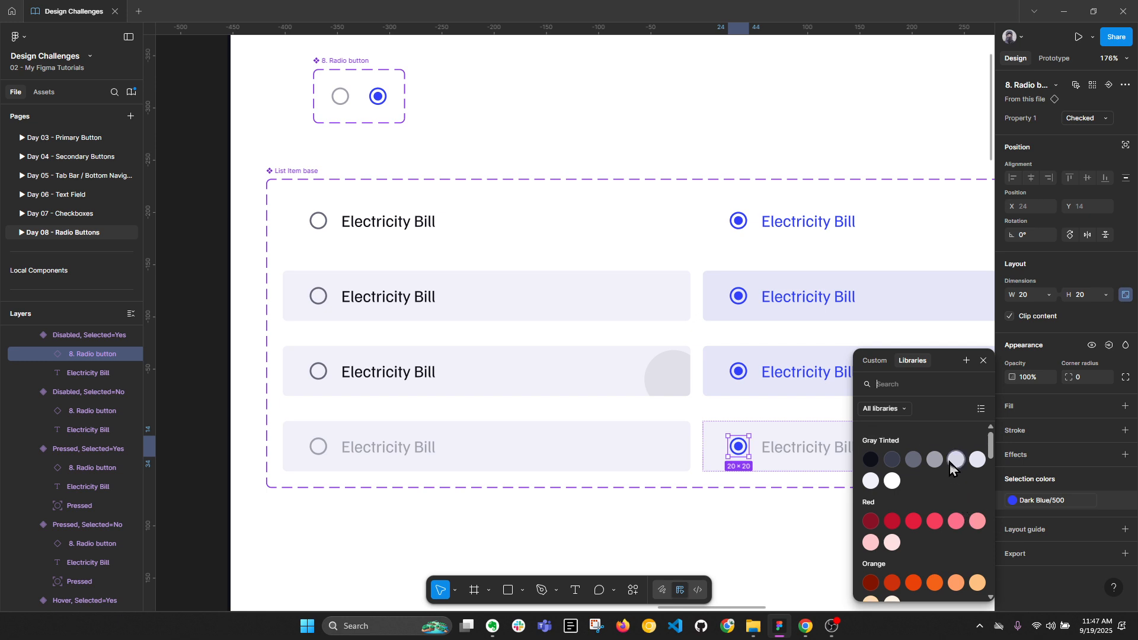
pyautogui.click(935, 461)
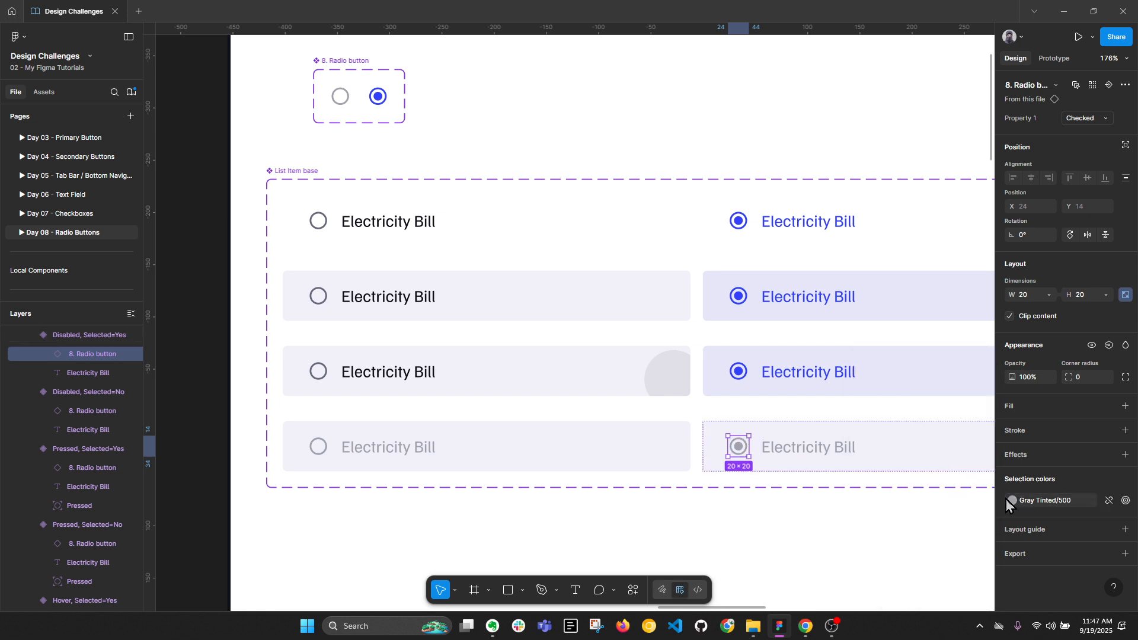
pyautogui.click(846, 521)
pyautogui.hotkey('alt', 'l')
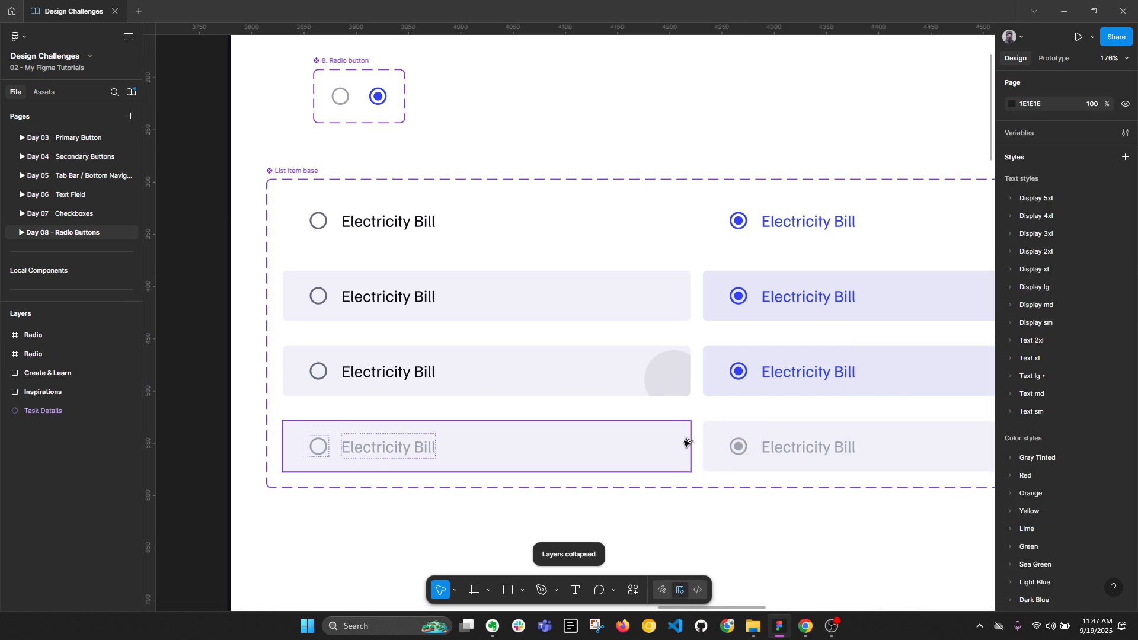
# Narrow the List Item base component set to a width of 824 to remove the empty space beside its variants.
pyautogui.scroll(-2, 414, 269)
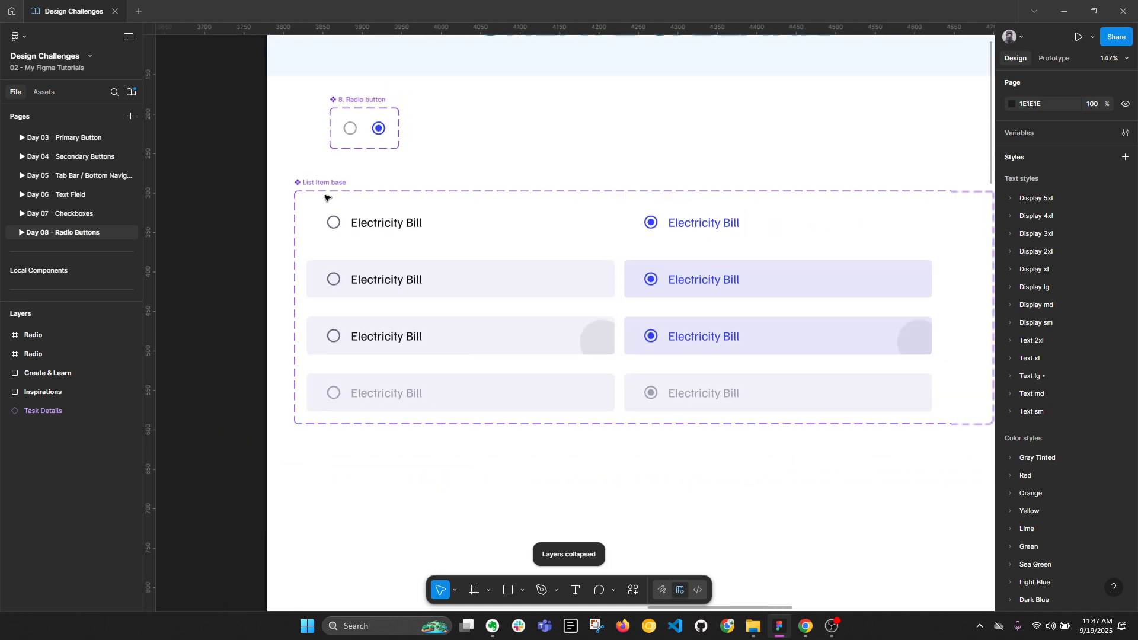
pyautogui.scroll(-3, 332, 195)
pyautogui.click(303, 184)
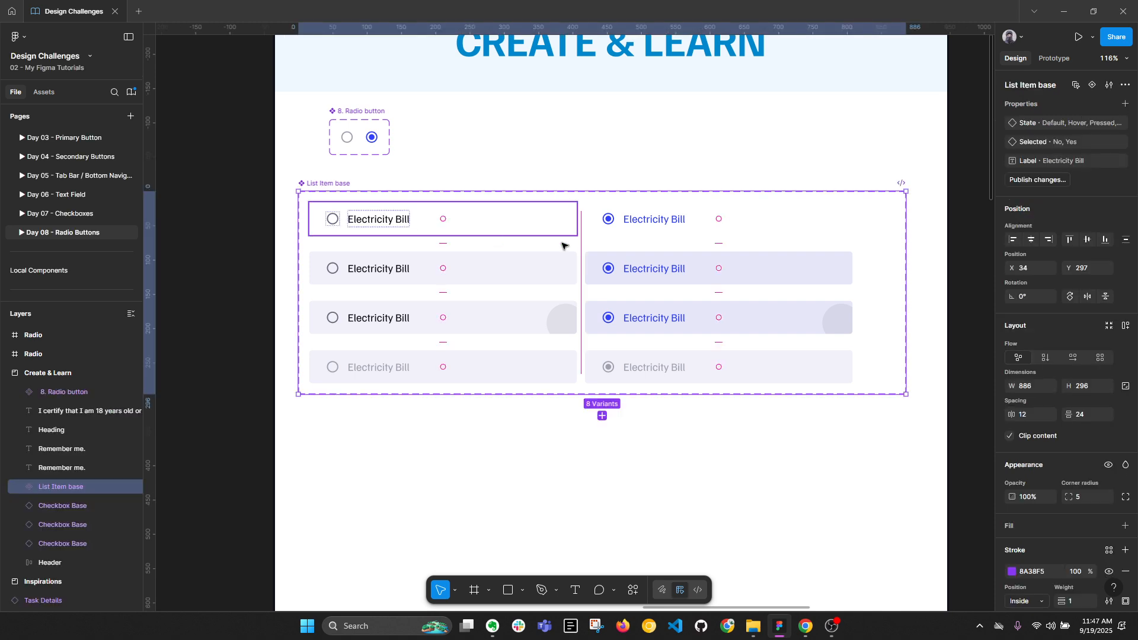
pyautogui.moveTo(905, 270); pyautogui.dragTo(863, 268)
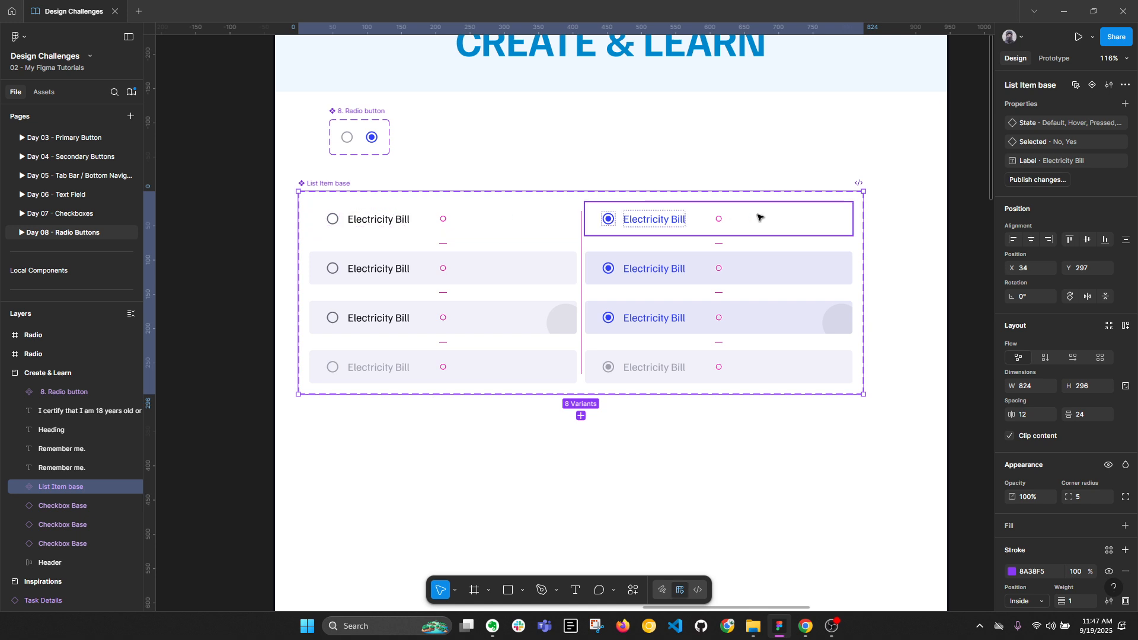
pyautogui.click(678, 219)
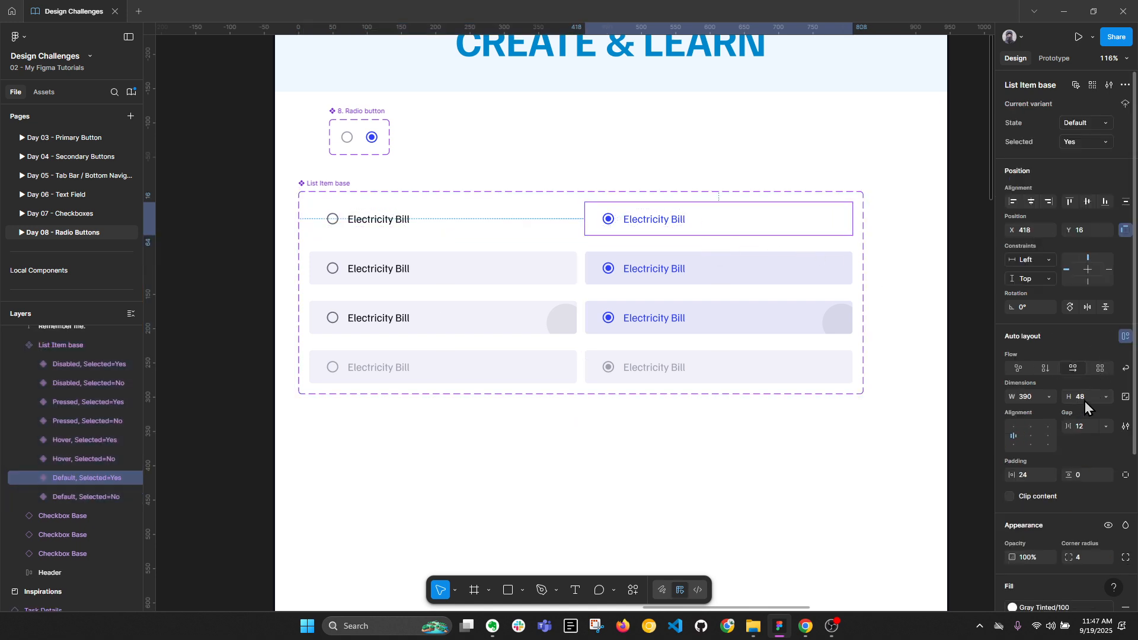
pyautogui.click(729, 276)
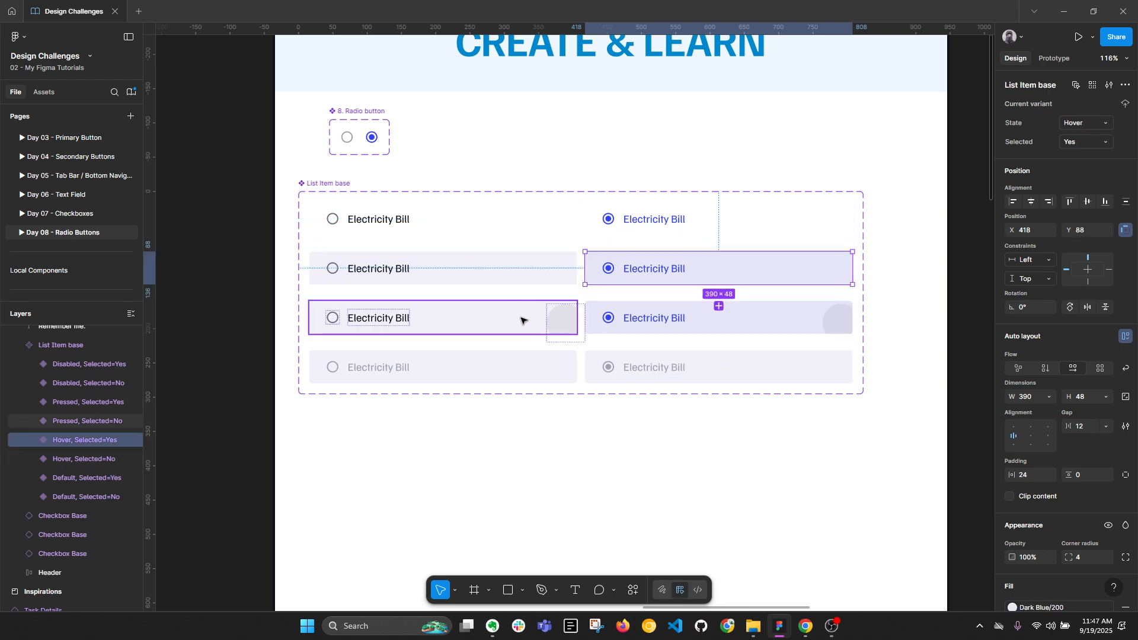
# Extend the List Item base component set downward to a height of 598 to make room for more variants.
pyautogui.click(344, 184)
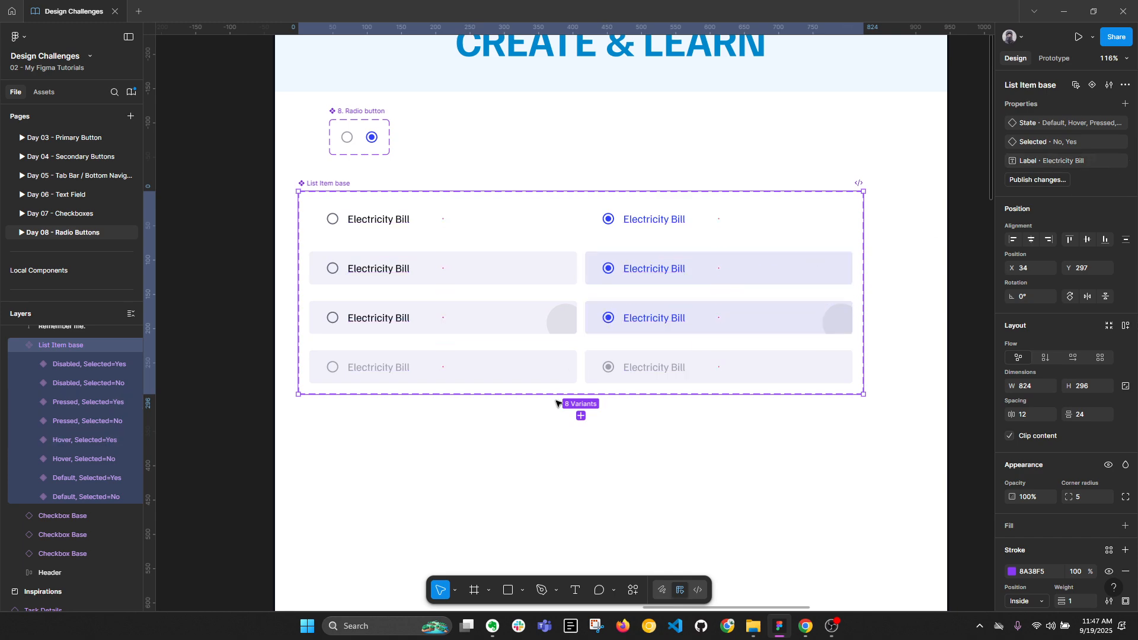
pyautogui.scroll(-2, 501, 352)
pyautogui.moveTo(510, 385); pyautogui.dragTo(510, 528)
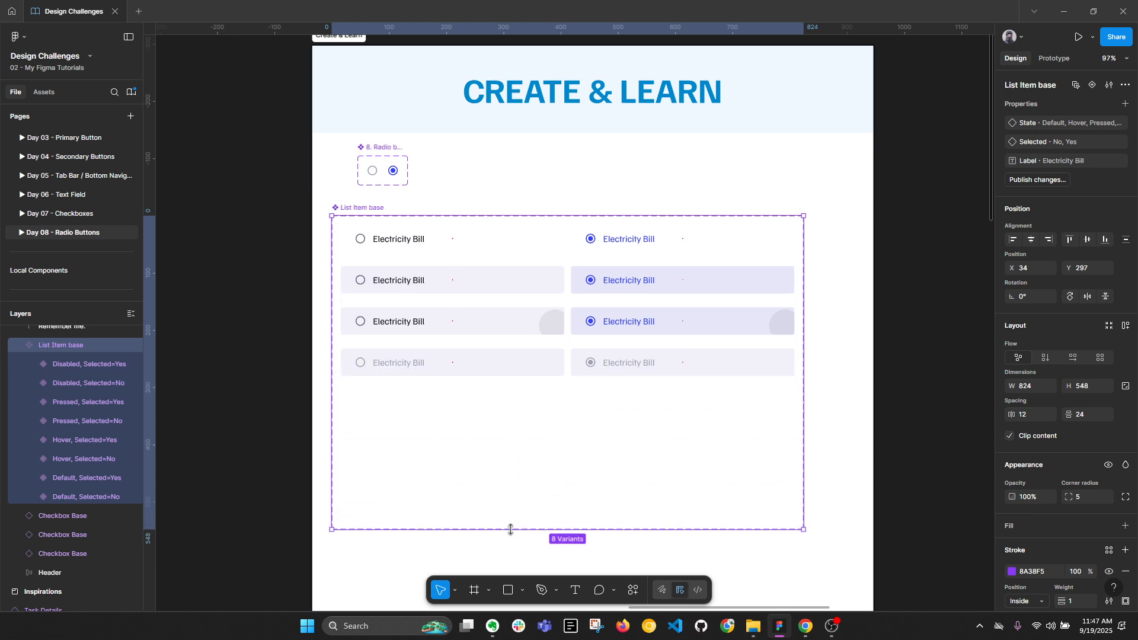
pyautogui.moveTo(528, 442); pyautogui.dragTo(527, 304)
pyautogui.moveTo(523, 393); pyautogui.dragTo(533, 419)
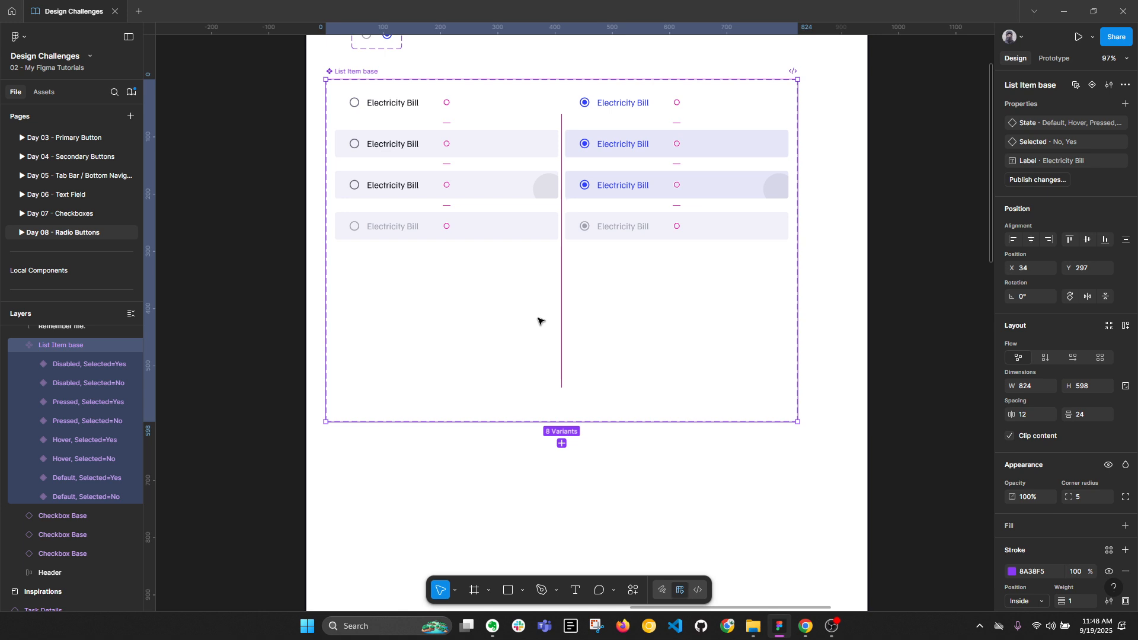
pyautogui.hotkey('alt', 'l')
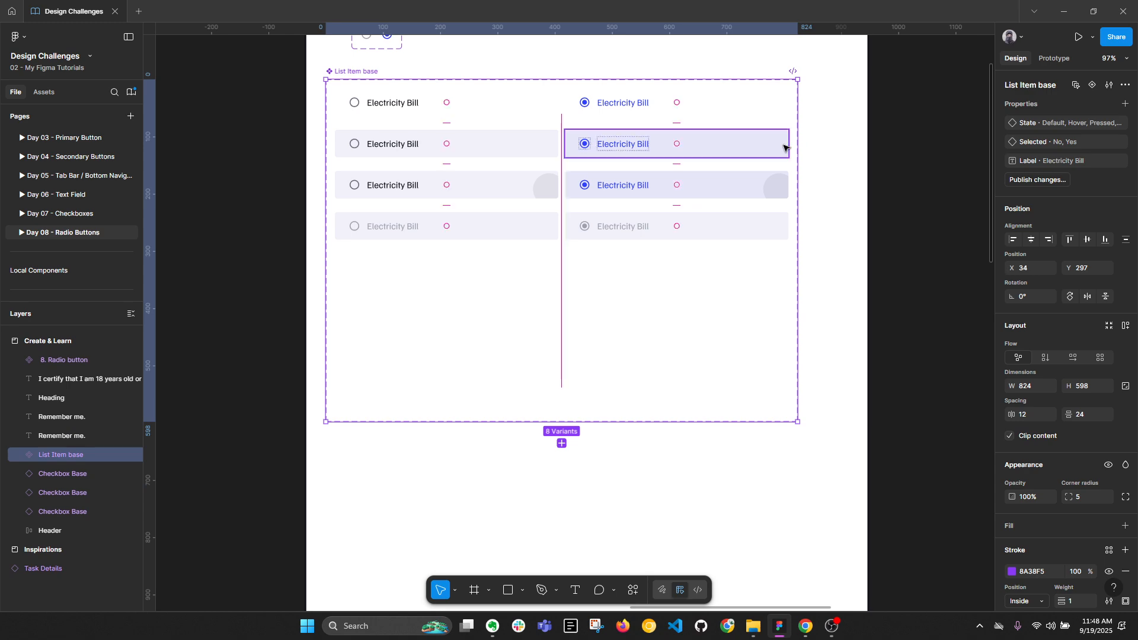
pyautogui.click(699, 103)
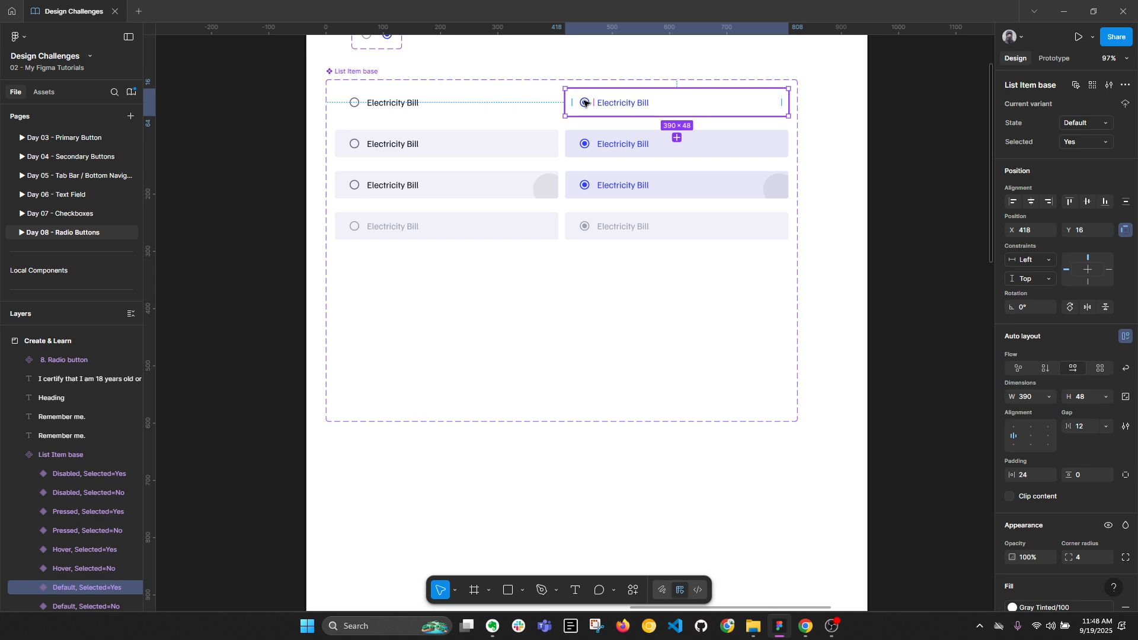
# Add a variant property named Break Points with the value Mobile to the List Item base component set.
pyautogui.click(362, 71)
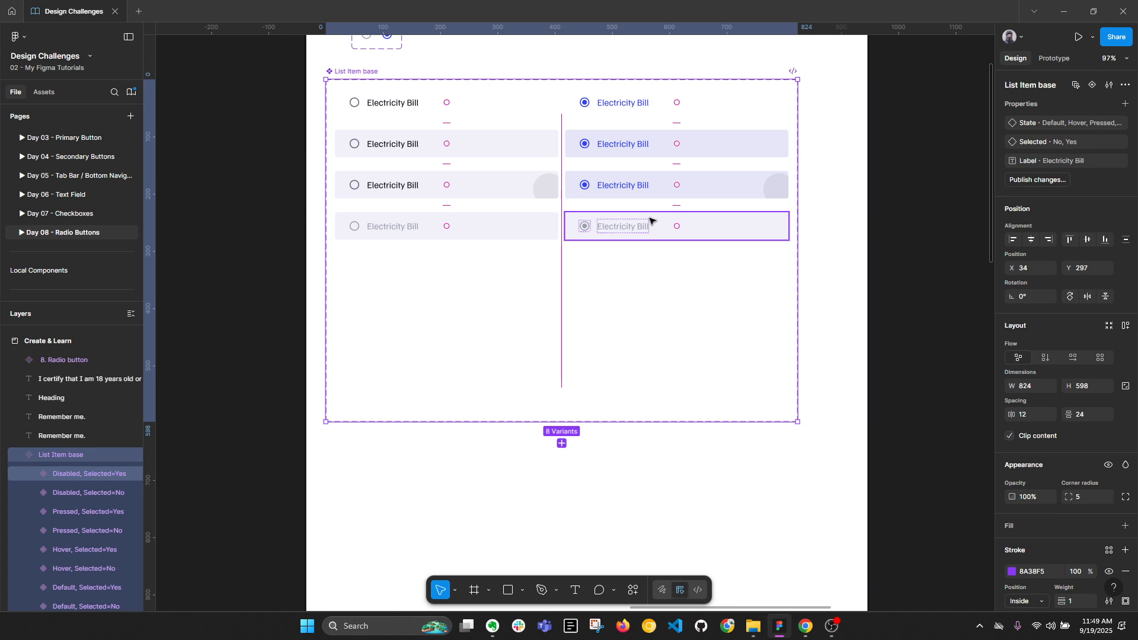
pyautogui.click(1124, 104)
pyautogui.click(1074, 145)
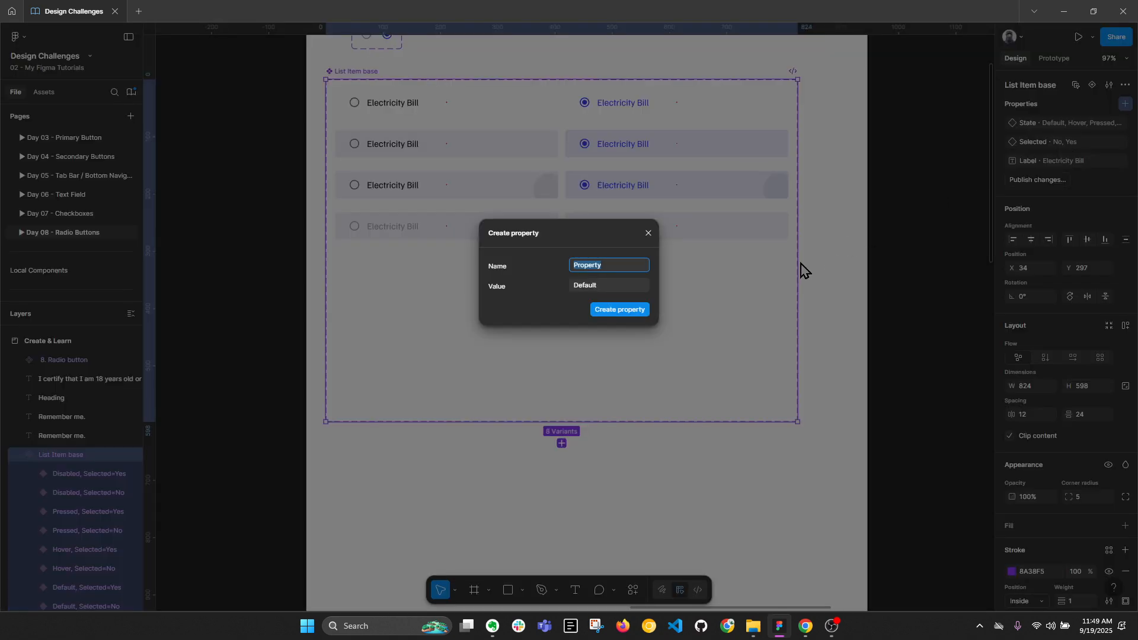
pyautogui.write('Break Points')
pyautogui.click(578, 287)
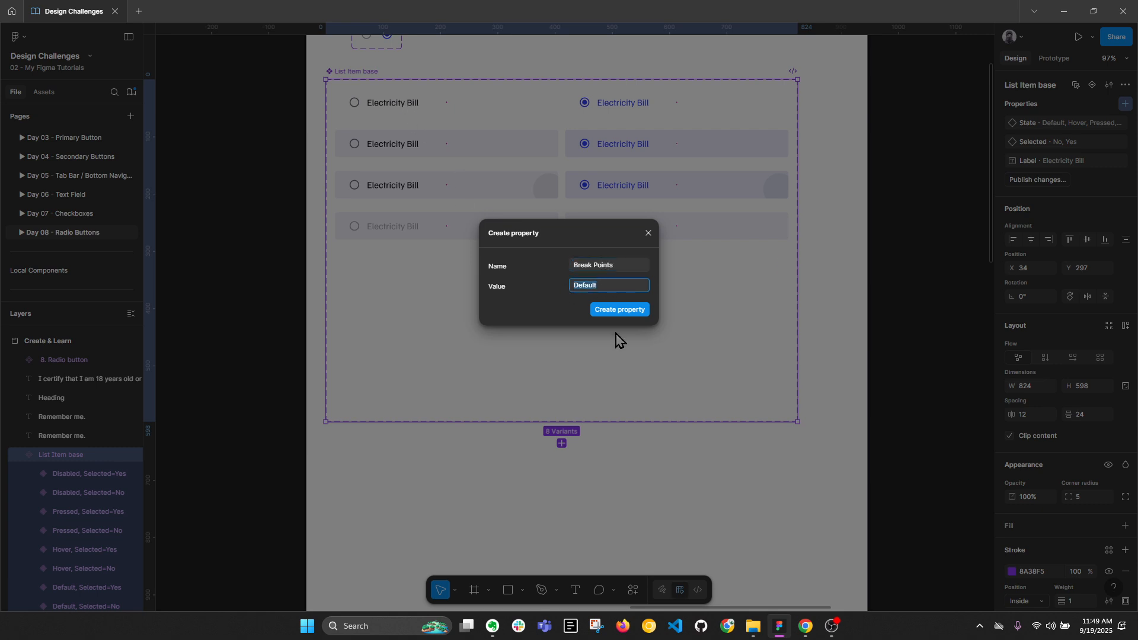
pyautogui.write('Mon')
pyautogui.press('Return')
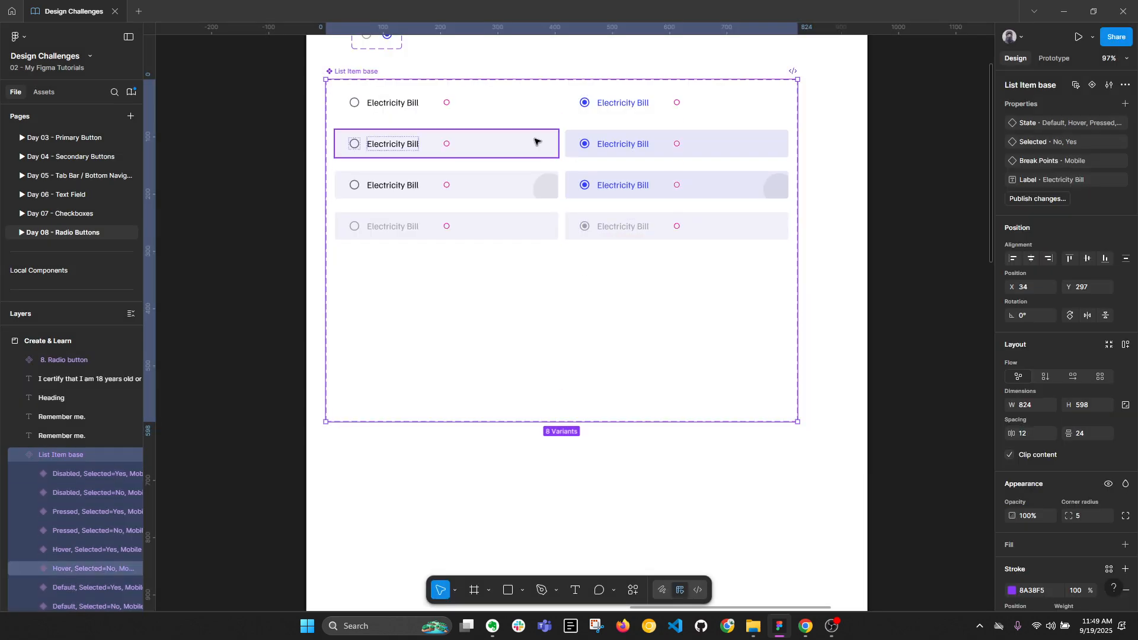
# Duplicate all eight List Item base variants, place the copies below the originals and set their Break Points value to Web.
pyautogui.press('Return')
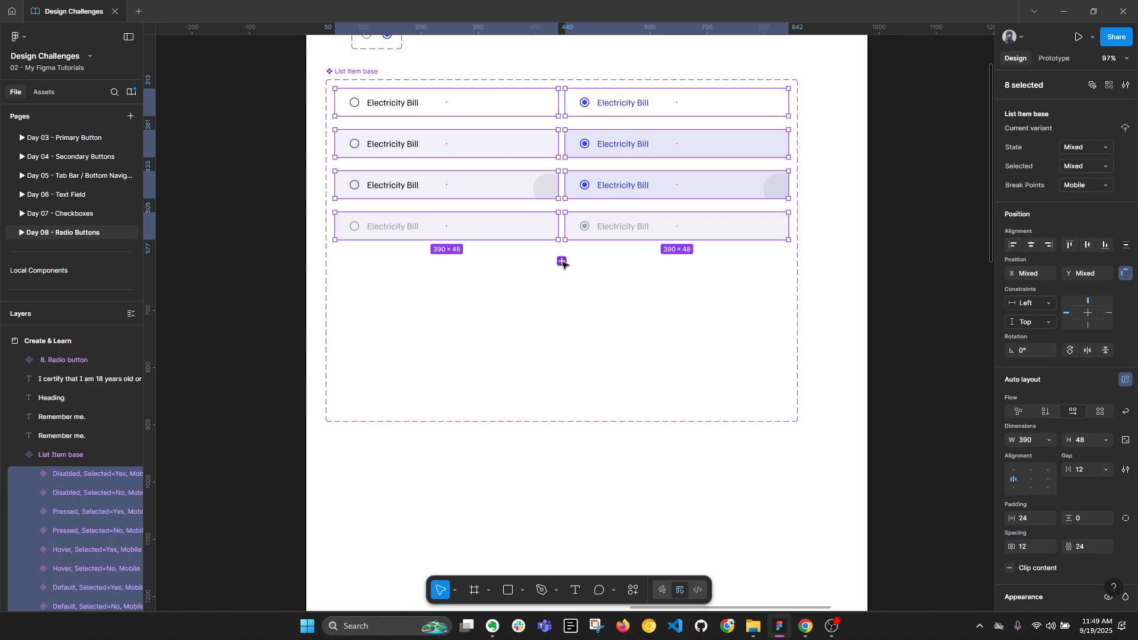
pyautogui.click(562, 262)
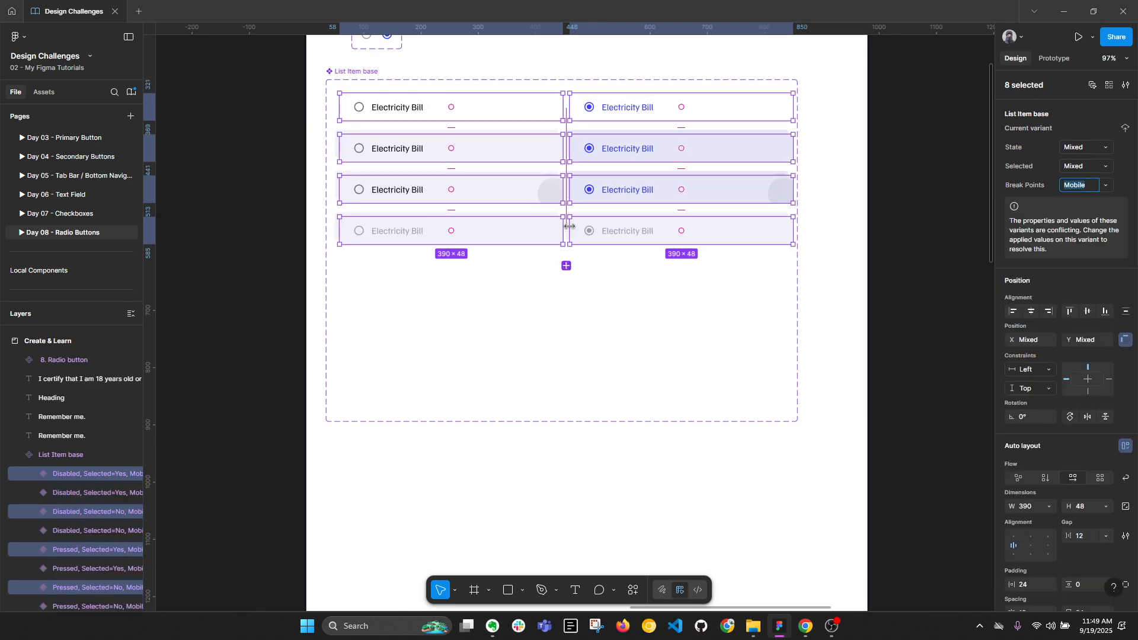
pyautogui.moveTo(550, 151); pyautogui.dragTo(541, 300)
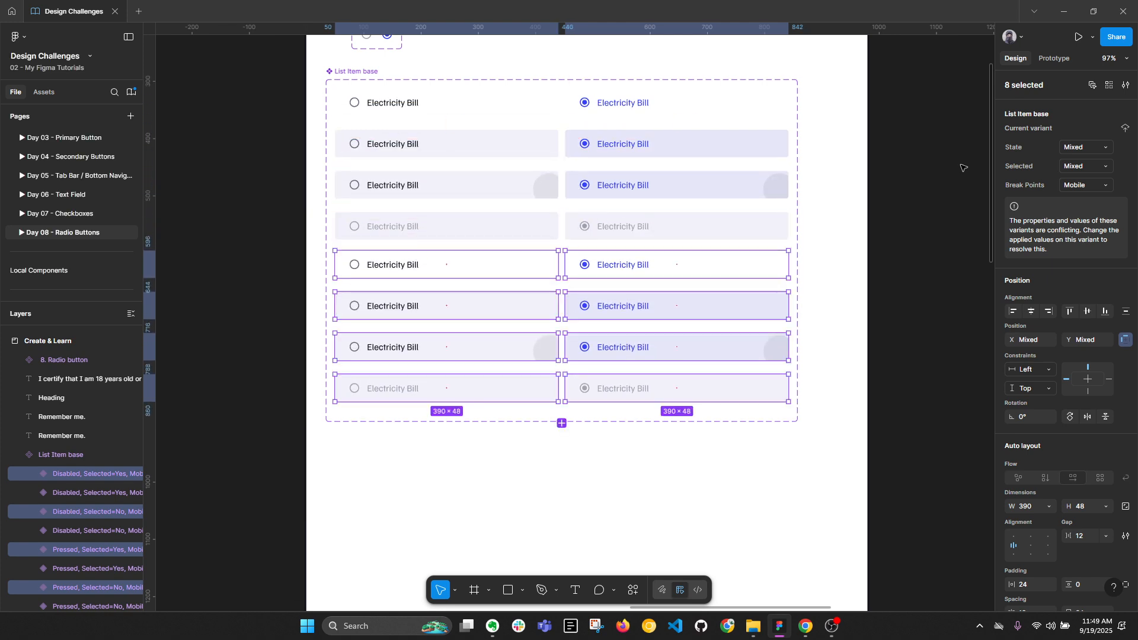
pyautogui.doubleClick(1080, 189)
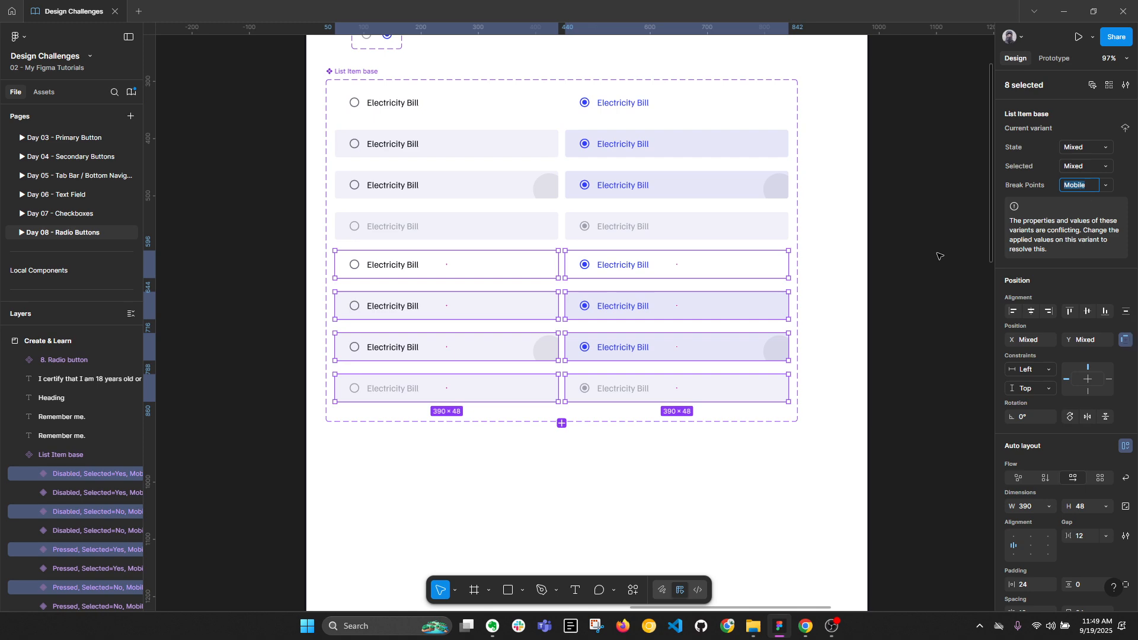
pyautogui.write('Web')
pyautogui.press('Return')
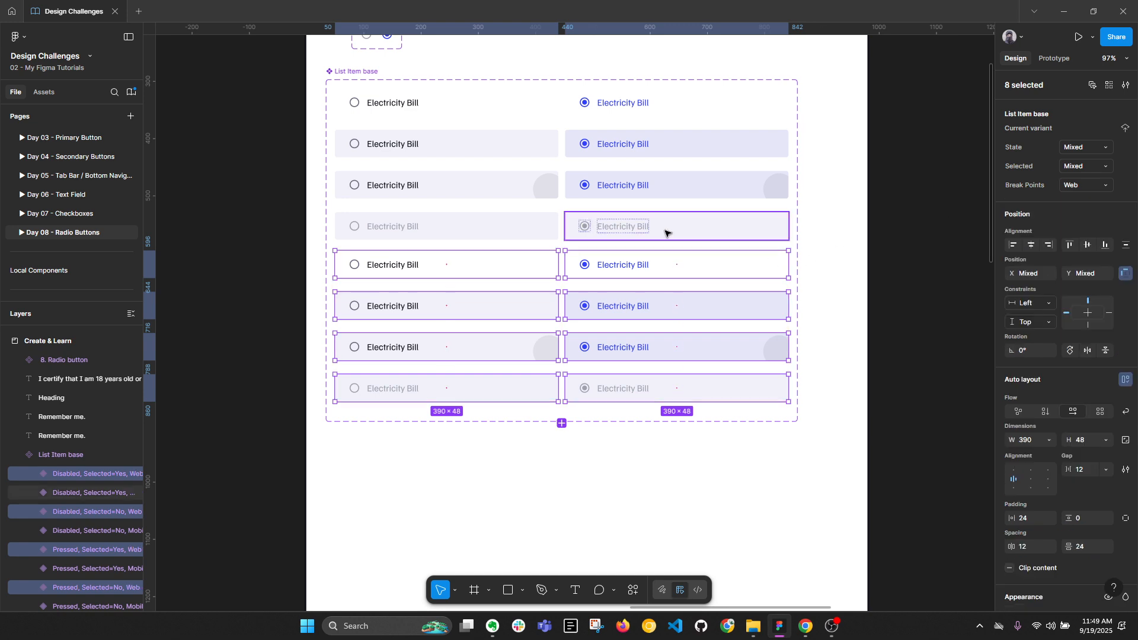
# Move the eight Web variants 21 px down to separate them from the Mobile variants.
pyautogui.hotkey('shift', 'Down')
pyautogui.hotkey('shift', 'Down')
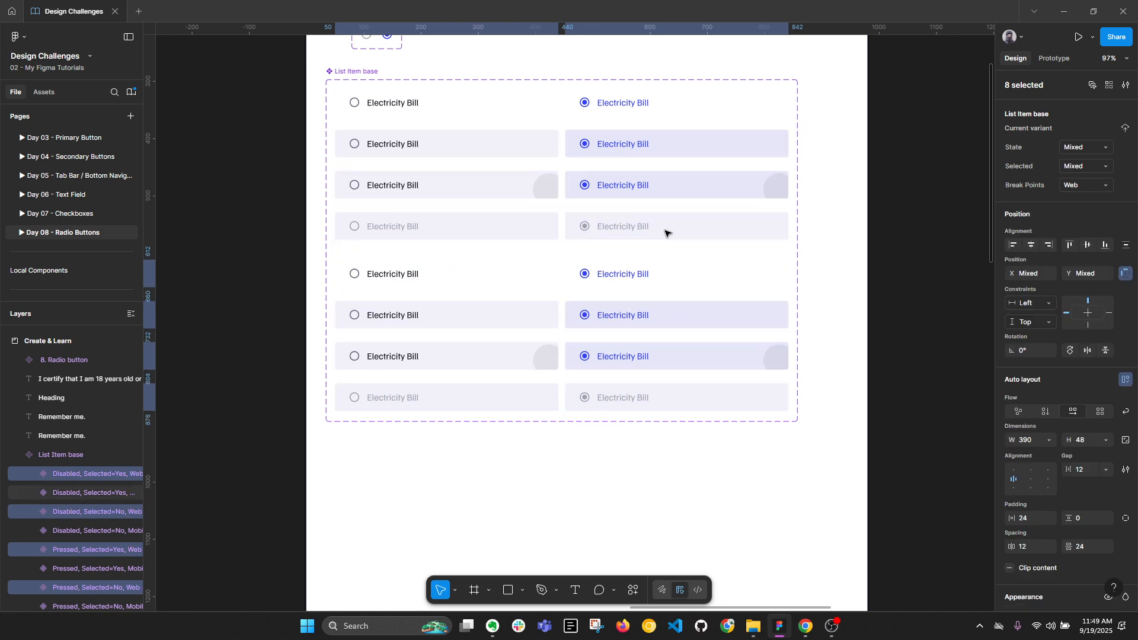
pyautogui.press('Down')
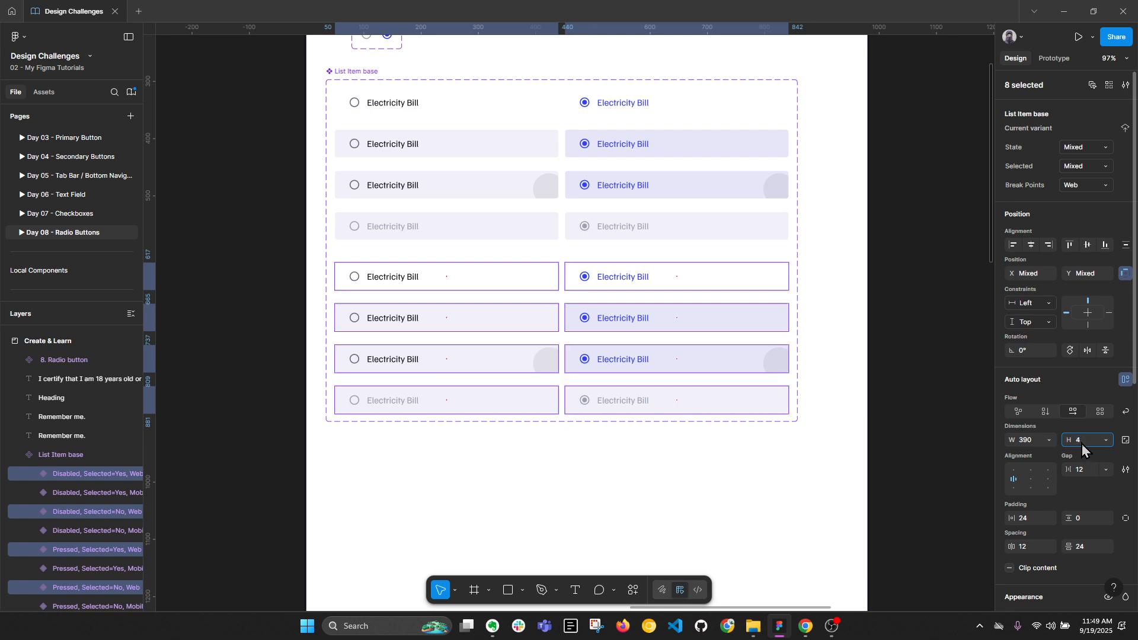
# Try heights of 40 and 24 on the eight Web variants.
pyautogui.press('Return')
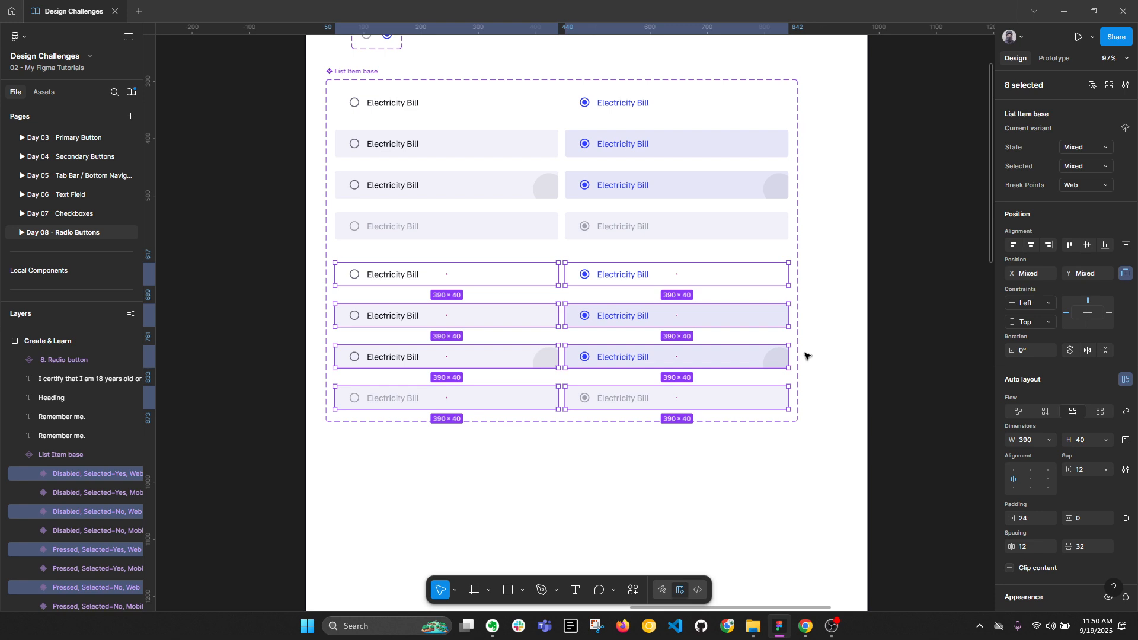
pyautogui.click(1090, 442)
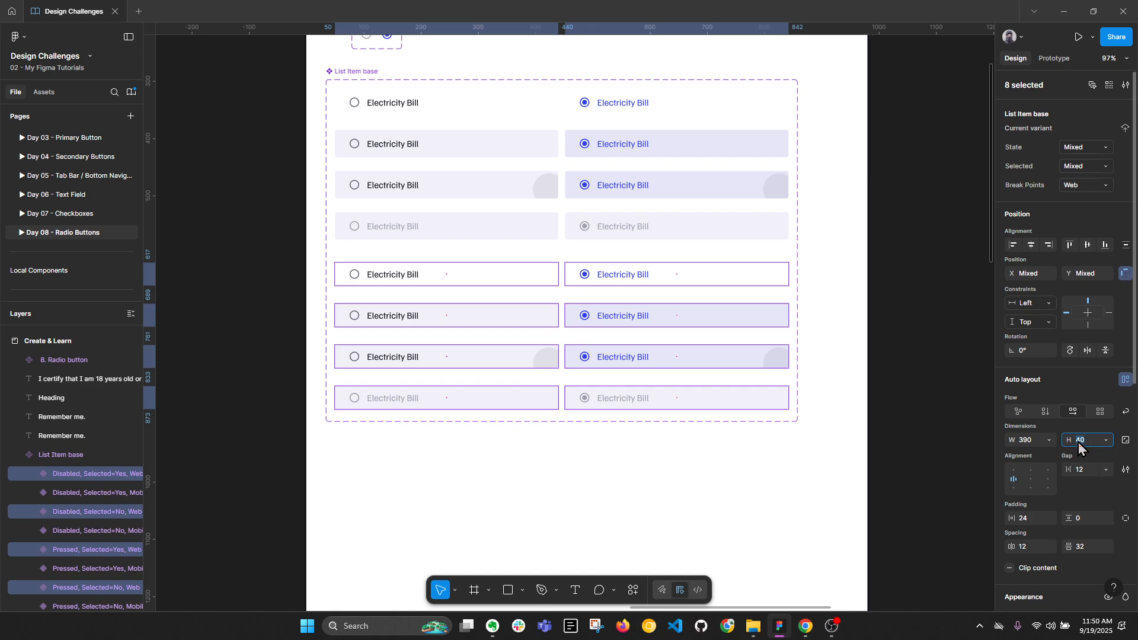
pyautogui.write('24')
pyautogui.press('Return')
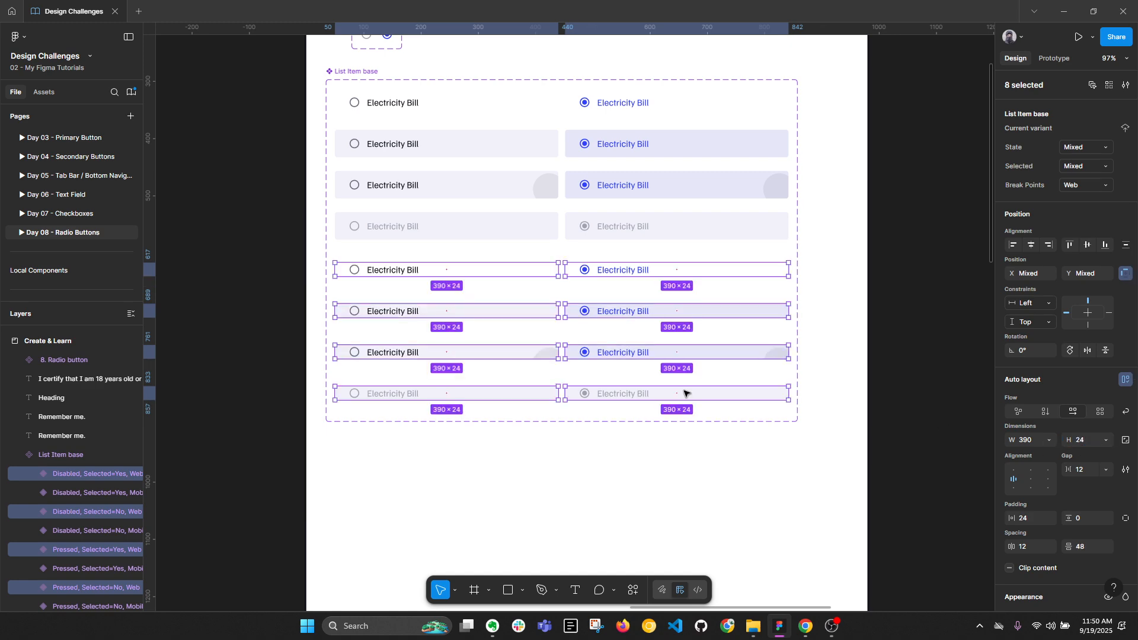
pyautogui.scroll(2, 430, 393)
pyautogui.click(480, 488)
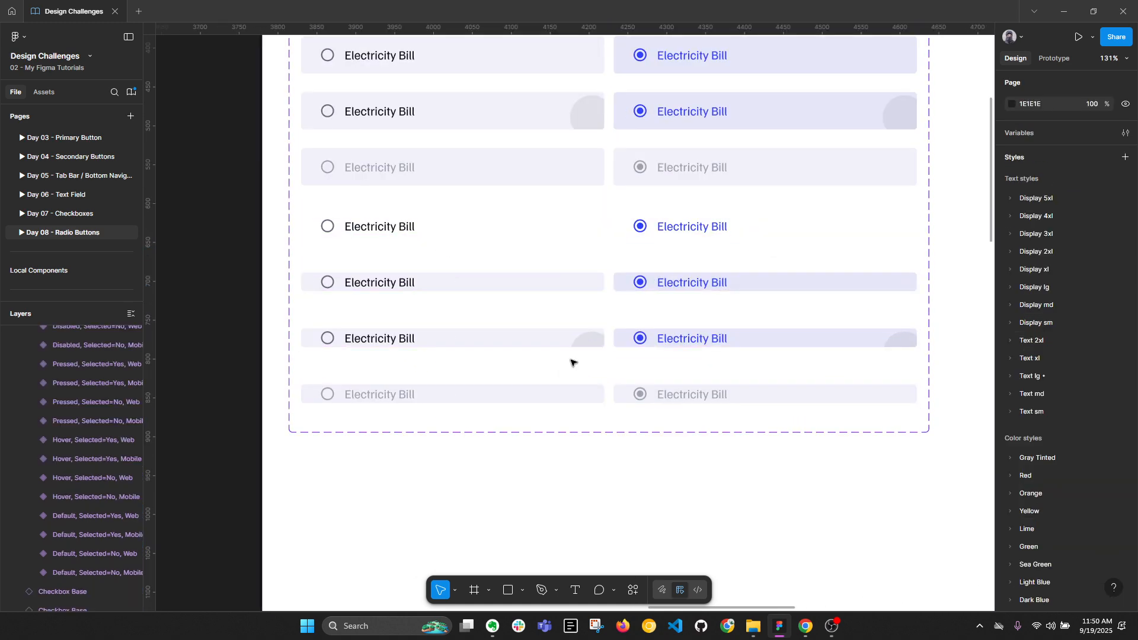
# Reselect the eight Web variants, send them below the Mobile ones in the layer order and set their height to 28.
pyautogui.hotkey('ctrl', 'z')
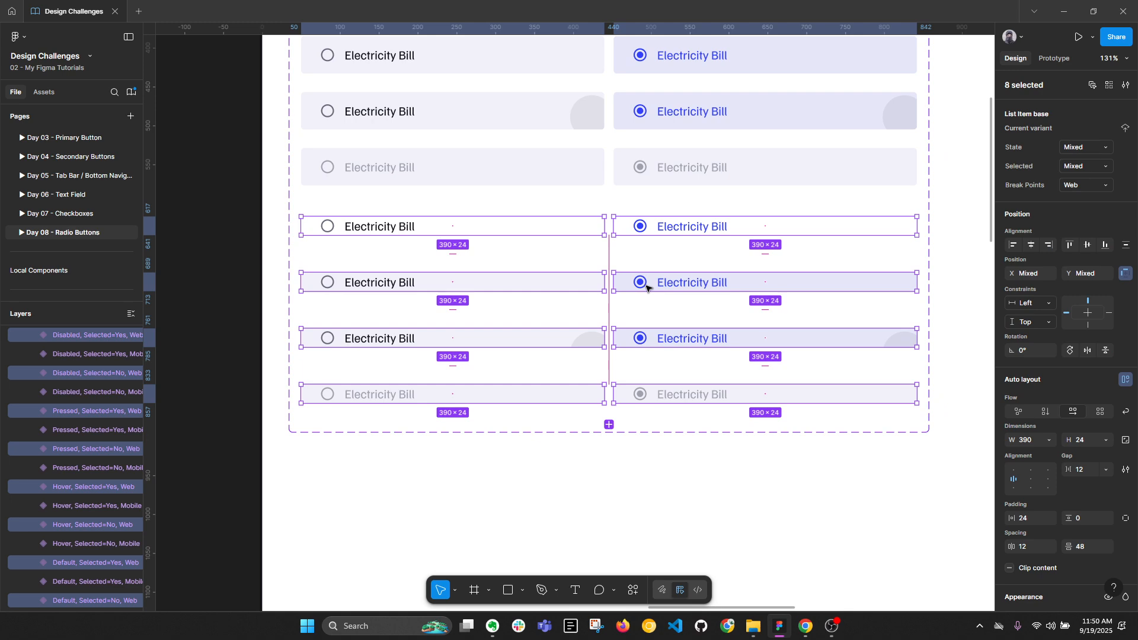
pyautogui.hotkey('ctrl', '[')
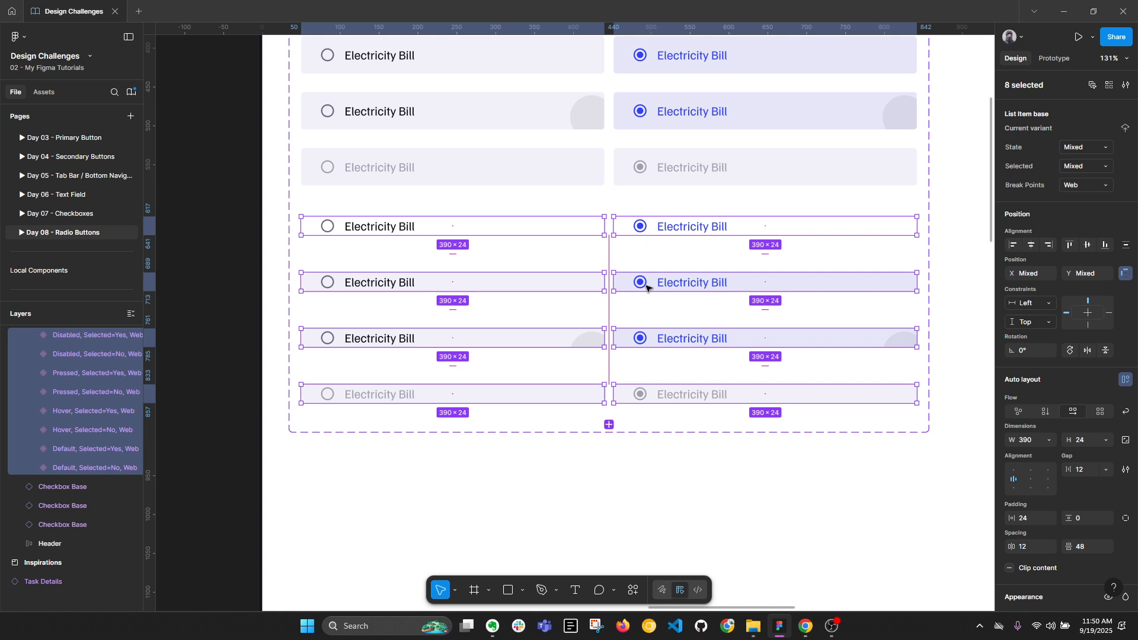
pyautogui.click(1081, 440)
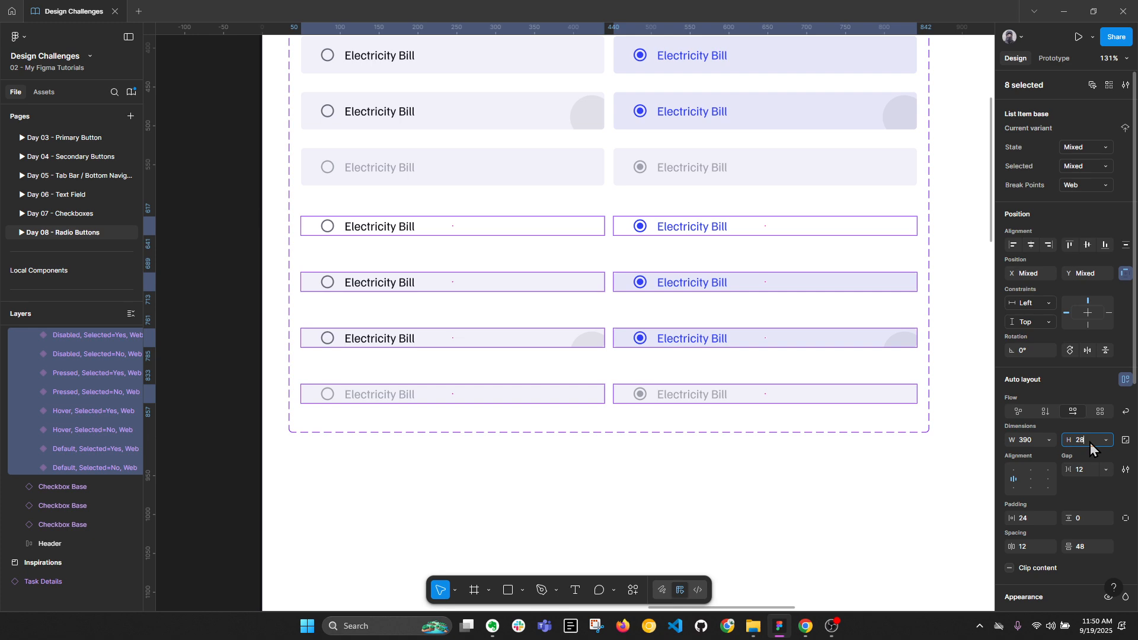
pyautogui.write('28')
pyautogui.press('Return')
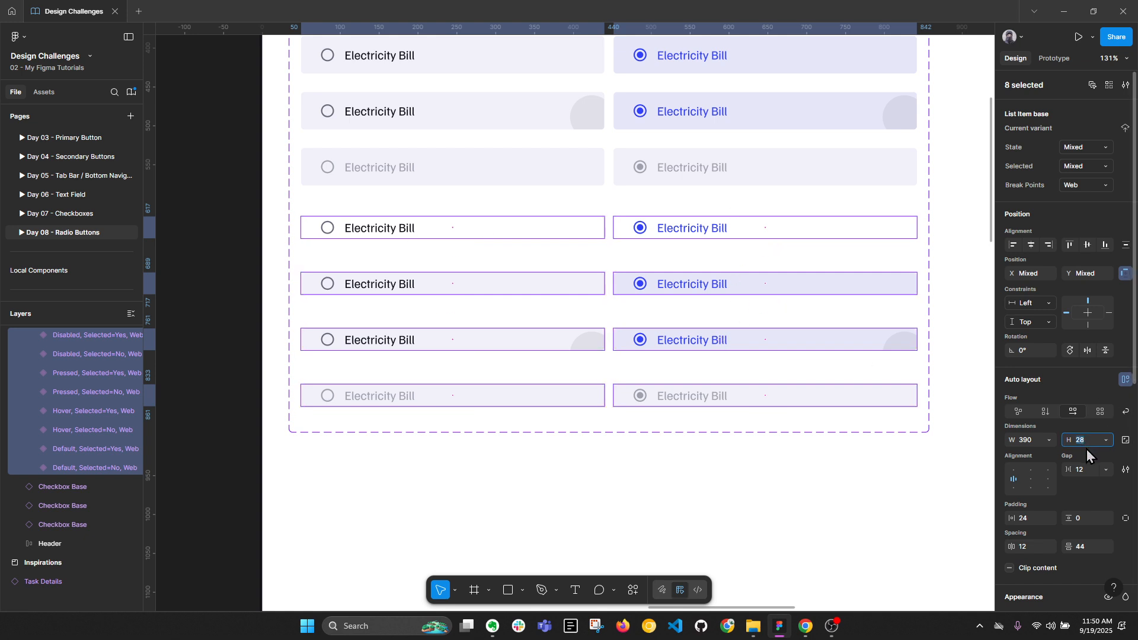
# Set the height of the eight Web variants to 32.
pyautogui.write('32')
pyautogui.press('Return')
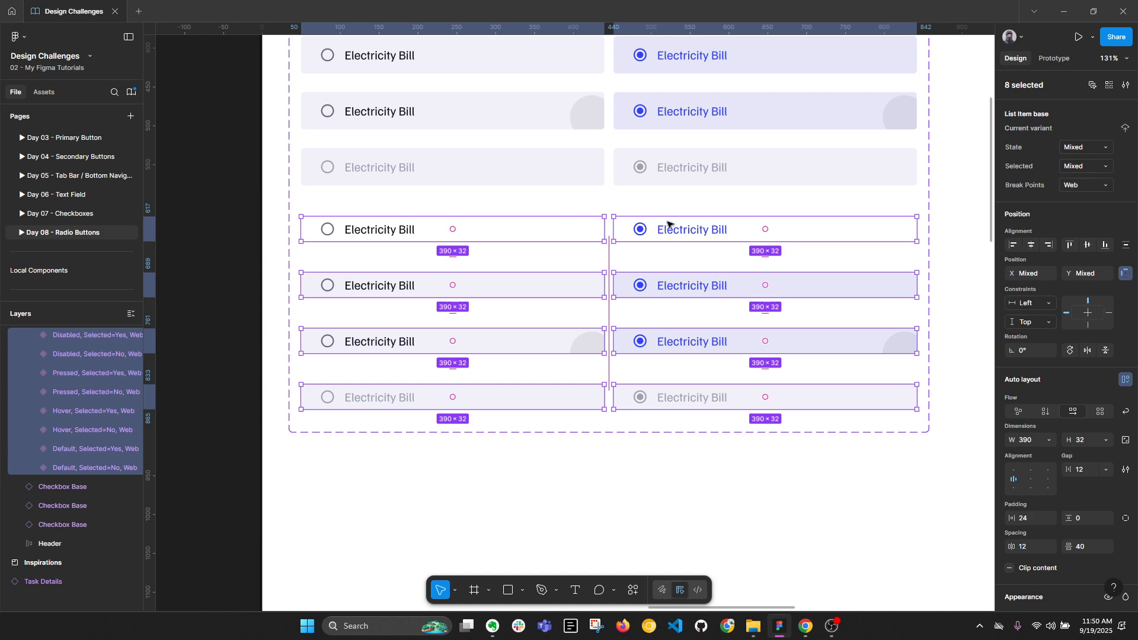
pyautogui.click(640, 229)
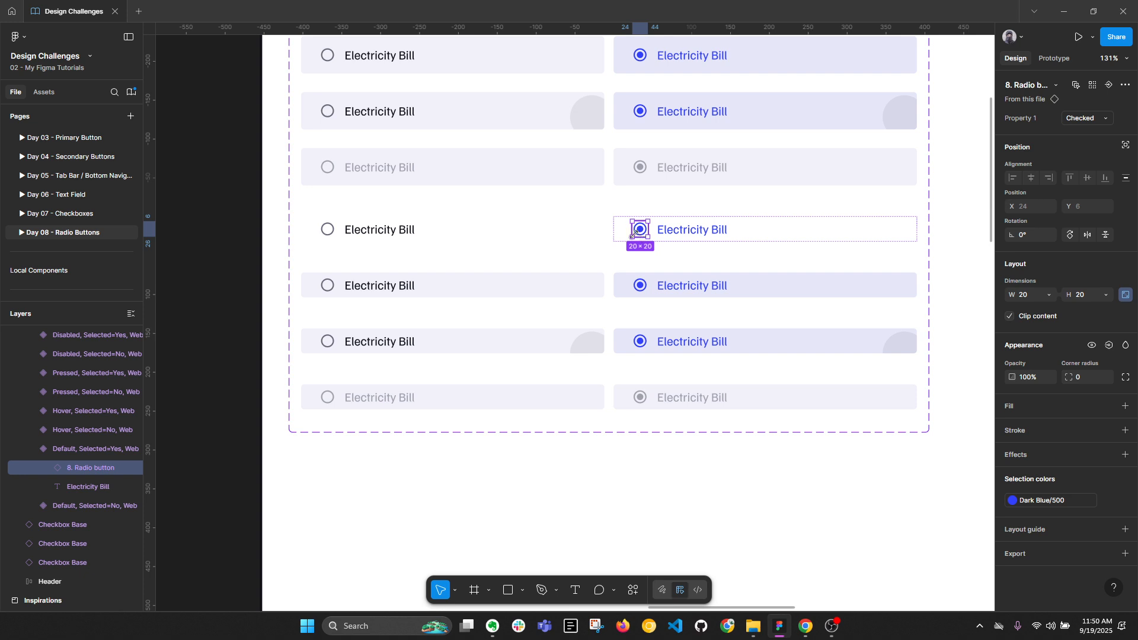
pyautogui.press('Escape')
pyautogui.moveTo(427, 483); pyautogui.dragTo(750, 234)
pyautogui.click(439, 234)
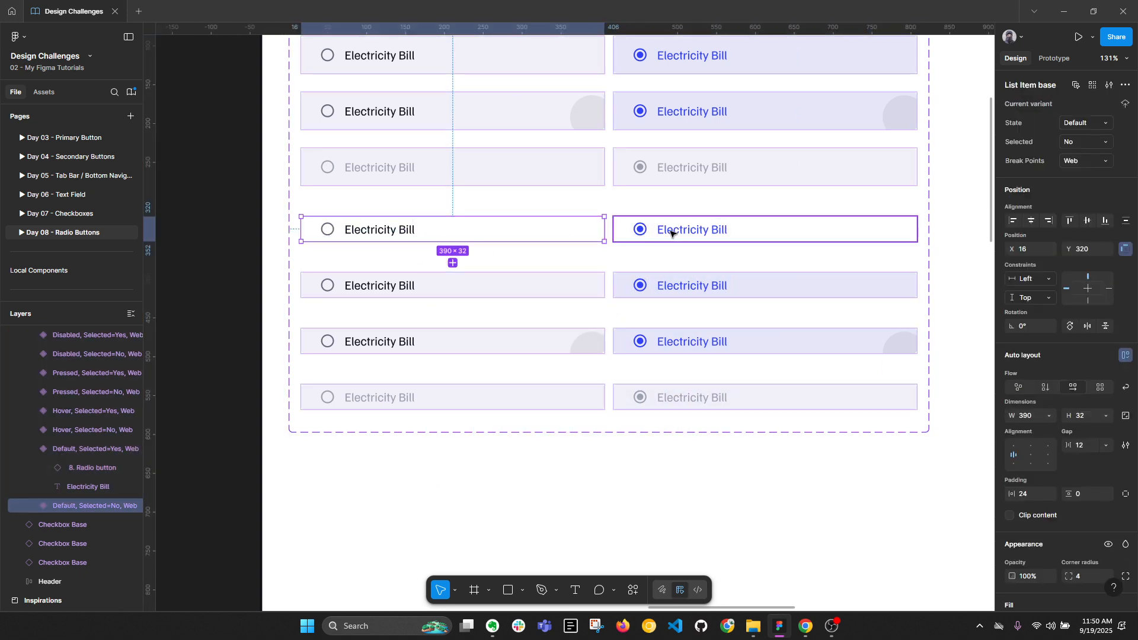
pyautogui.keyDown('shift'); pyautogui.click(676, 233); pyautogui.keyUp('shift')
pyautogui.keyDown('shift'); pyautogui.click(675, 286); pyautogui.keyUp('shift')
pyautogui.keyDown('shift'); pyautogui.click(474, 286); pyautogui.keyUp('shift')
pyautogui.keyDown('shift'); pyautogui.click(474, 341); pyautogui.keyUp('shift')
pyautogui.keyDown('shift'); pyautogui.click(694, 341); pyautogui.keyUp('shift')
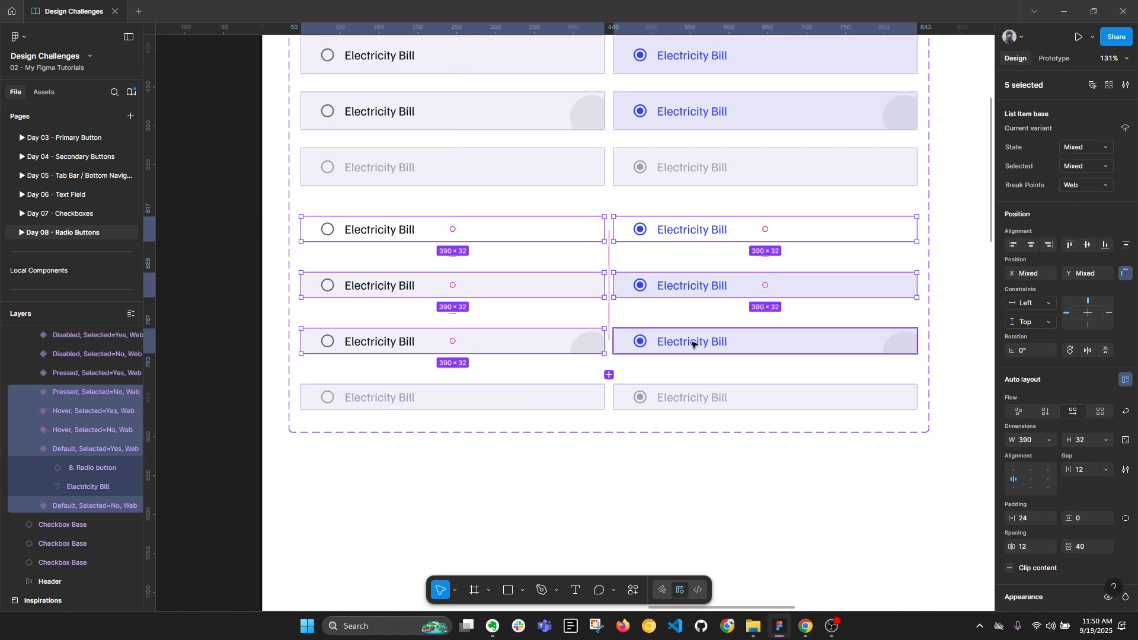
pyautogui.keyDown('shift'); pyautogui.click(679, 398); pyautogui.keyUp('shift')
pyautogui.keyDown('shift'); pyautogui.click(490, 396); pyautogui.keyUp('shift')
# Select the Electricity Bill labels in all eight Web variants and review the available text styles for them.
pyautogui.keyDown('ctrl'); pyautogui.click(688, 394); pyautogui.keyUp('ctrl')
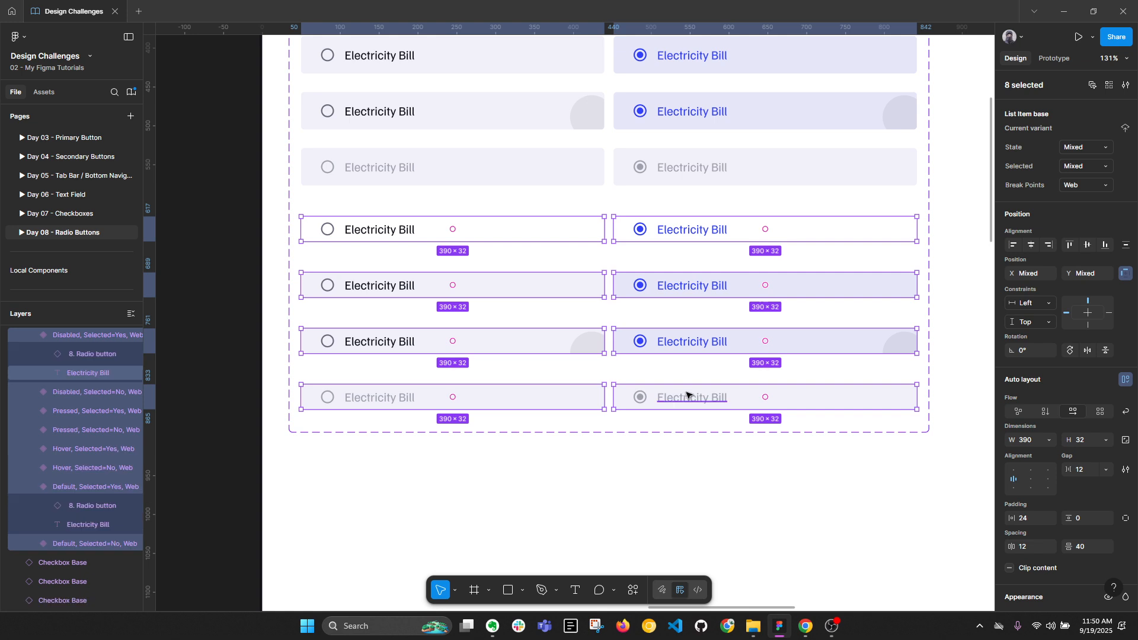
pyautogui.keyDown('ctrl'); pyautogui.keyDown('shift'); pyautogui.click(696, 336); pyautogui.keyUp('shift'); pyautogui.keyUp('ctrl')
pyautogui.keyDown('ctrl'); pyautogui.keyDown('shift'); pyautogui.click(701, 287); pyautogui.keyUp('shift'); pyautogui.keyUp('ctrl')
pyautogui.keyDown('ctrl'); pyautogui.keyDown('shift'); pyautogui.click(688, 227); pyautogui.keyUp('shift'); pyautogui.keyUp('ctrl')
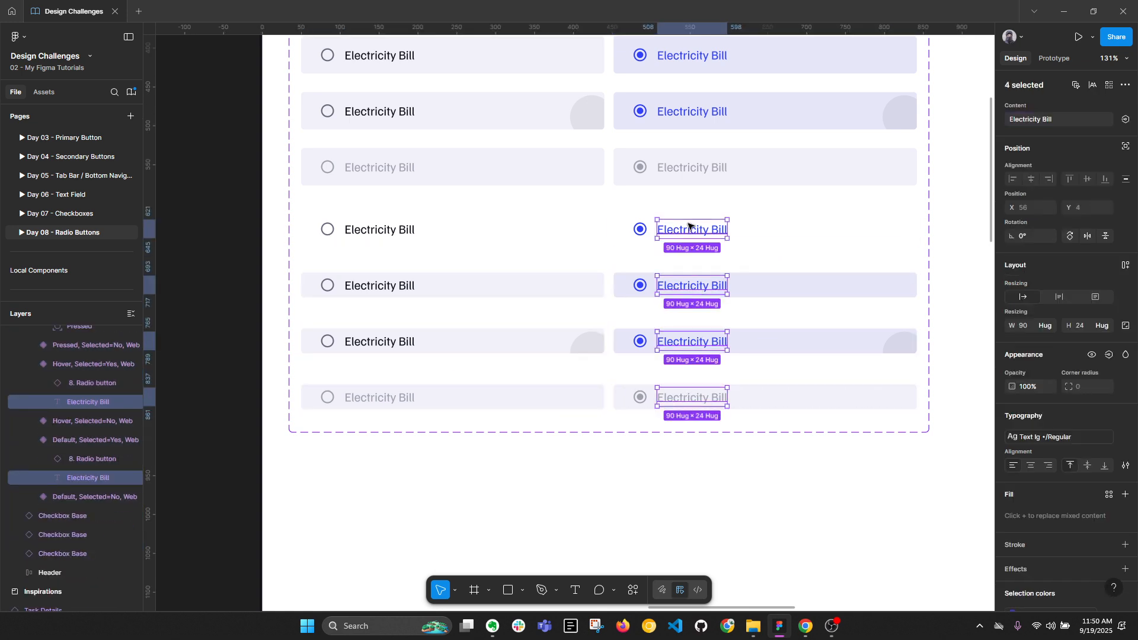
pyautogui.keyDown('ctrl'); pyautogui.keyDown('shift'); pyautogui.click(398, 228); pyautogui.keyUp('shift'); pyautogui.keyUp('ctrl')
pyautogui.keyDown('ctrl'); pyautogui.keyDown('shift'); pyautogui.click(399, 286); pyautogui.keyUp('shift'); pyautogui.keyUp('ctrl')
pyautogui.keyDown('ctrl'); pyautogui.keyDown('shift'); pyautogui.click(394, 342); pyautogui.keyUp('shift'); pyautogui.keyUp('ctrl')
pyautogui.keyDown('ctrl'); pyautogui.keyDown('shift'); pyautogui.click(399, 399); pyautogui.keyUp('shift'); pyautogui.keyUp('ctrl')
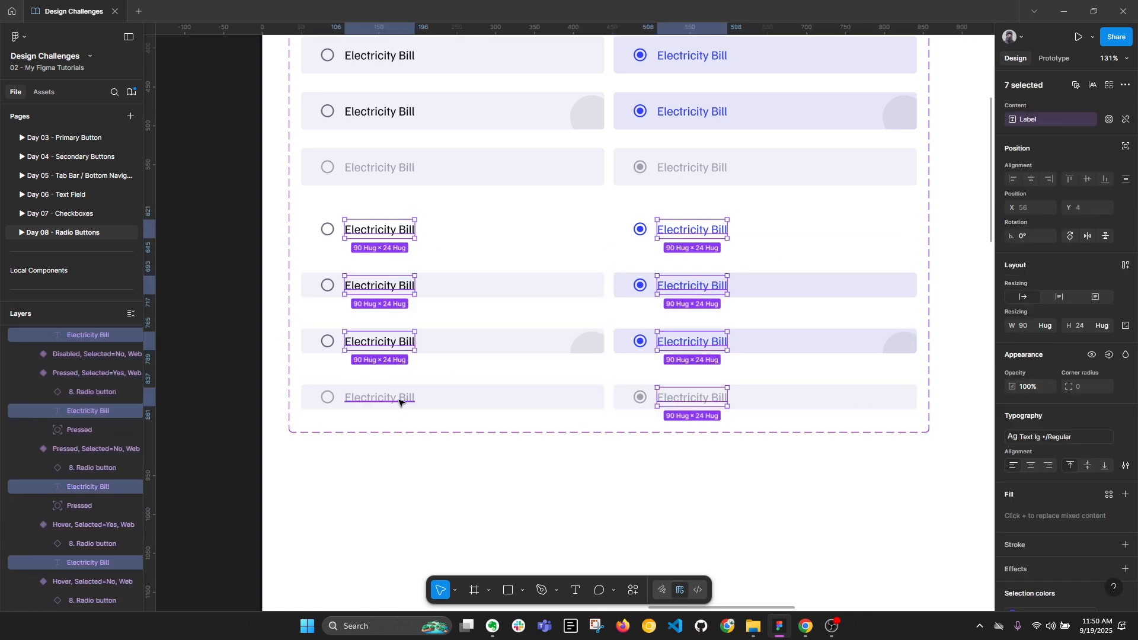
pyautogui.click(1073, 440)
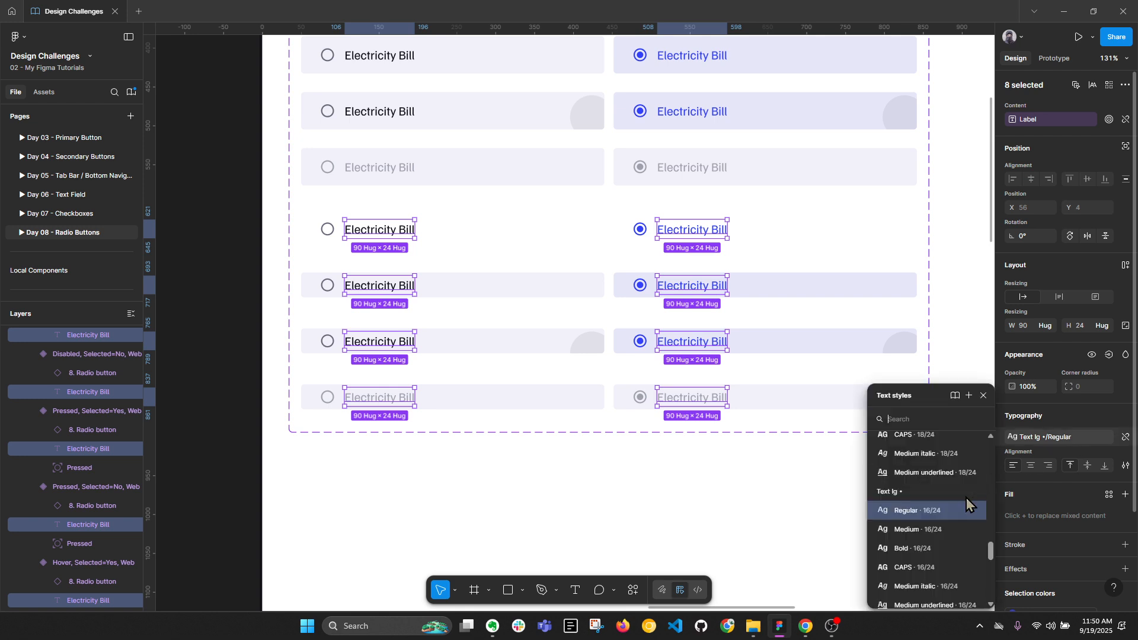
pyautogui.scroll(2, 923, 467)
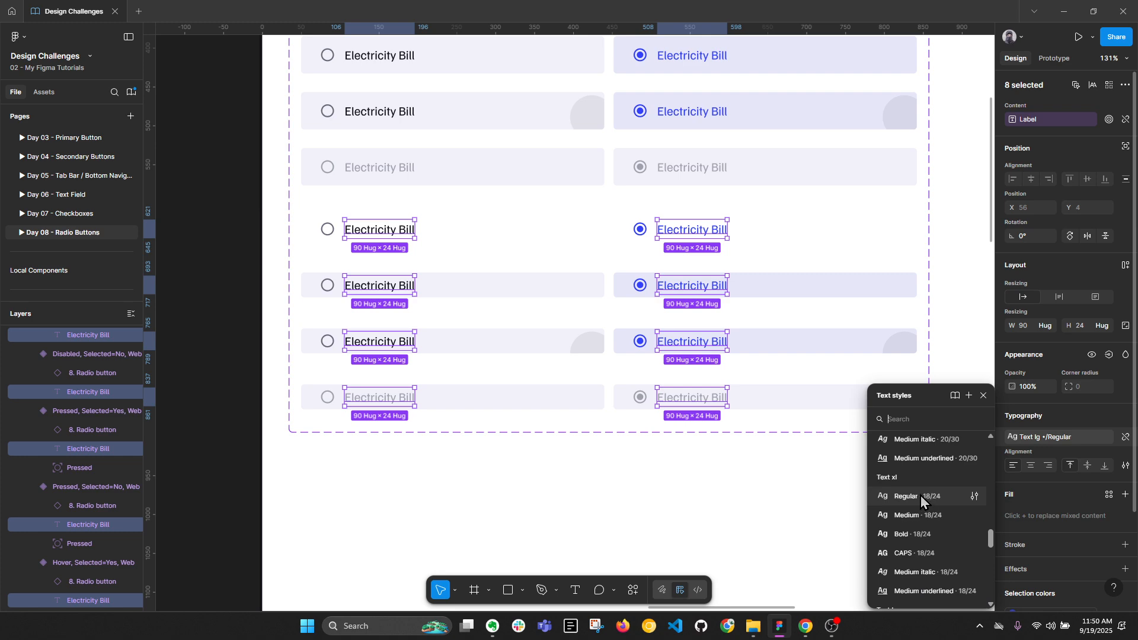
pyautogui.click(1113, 59)
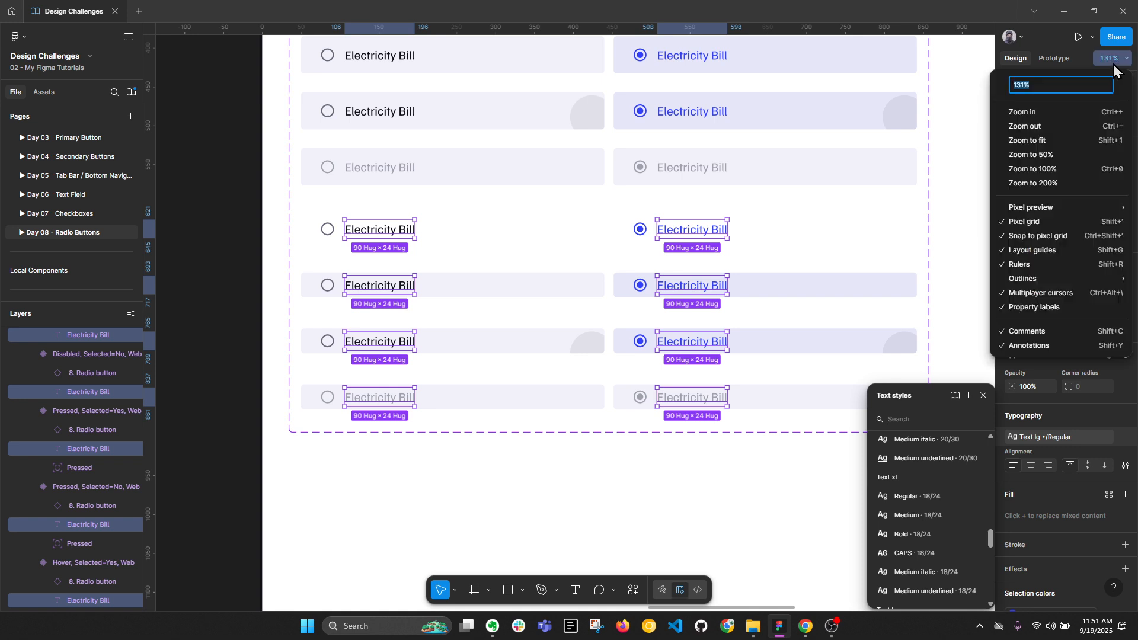
pyautogui.click(1082, 171)
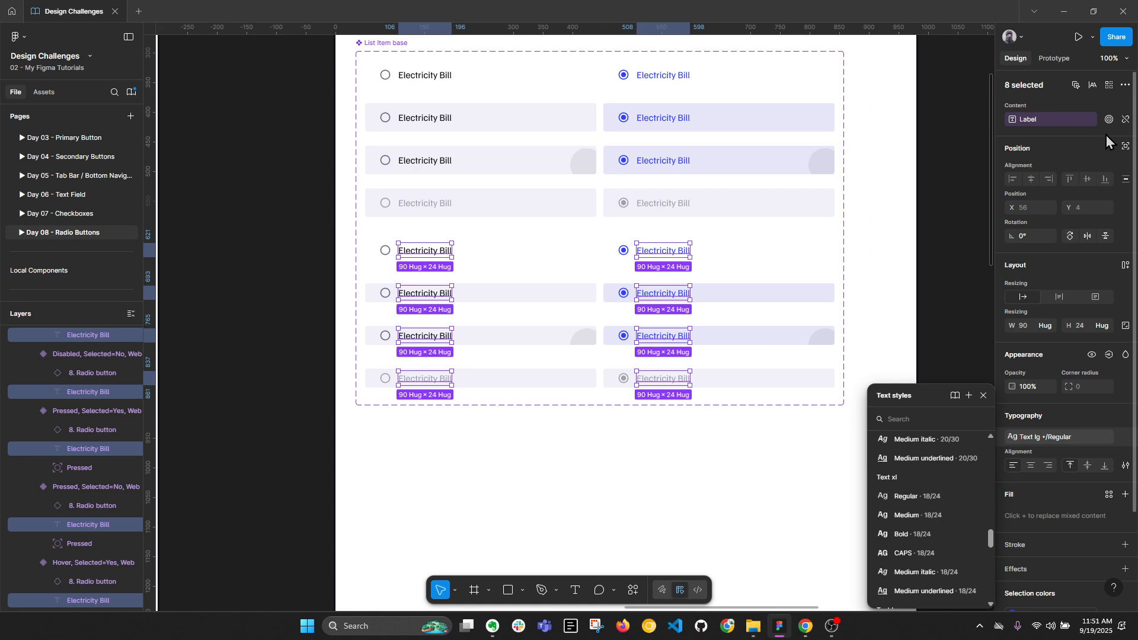
pyautogui.click(742, 507)
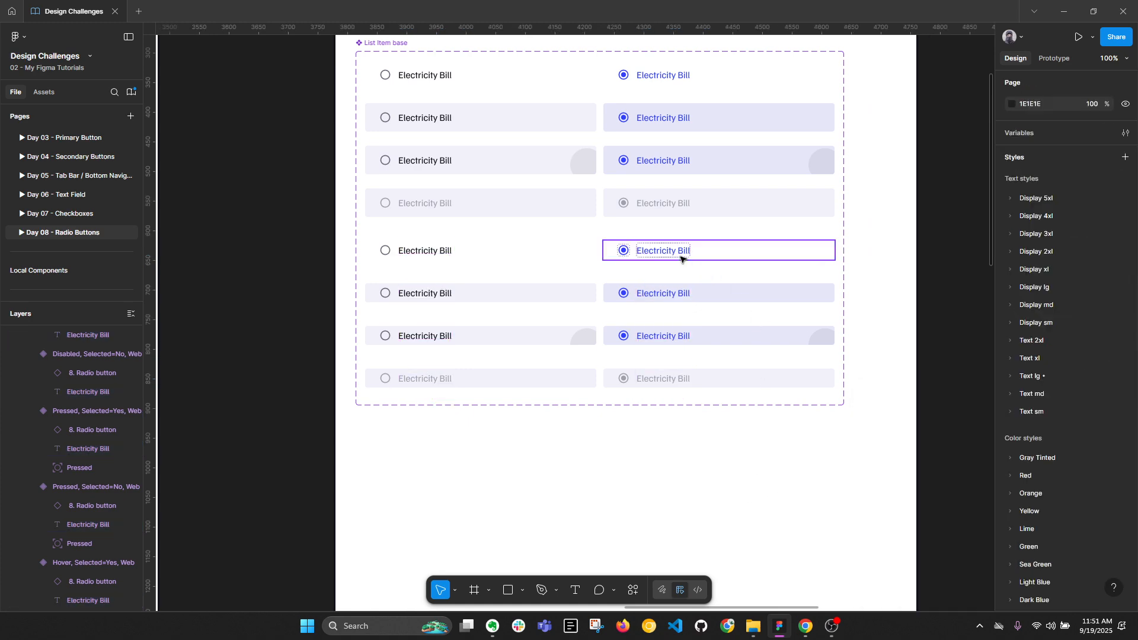
# Try a height of 36 on the eight Web variants of List Item base, and settle on 40.
pyautogui.moveTo(296, 235); pyautogui.dragTo(821, 429)
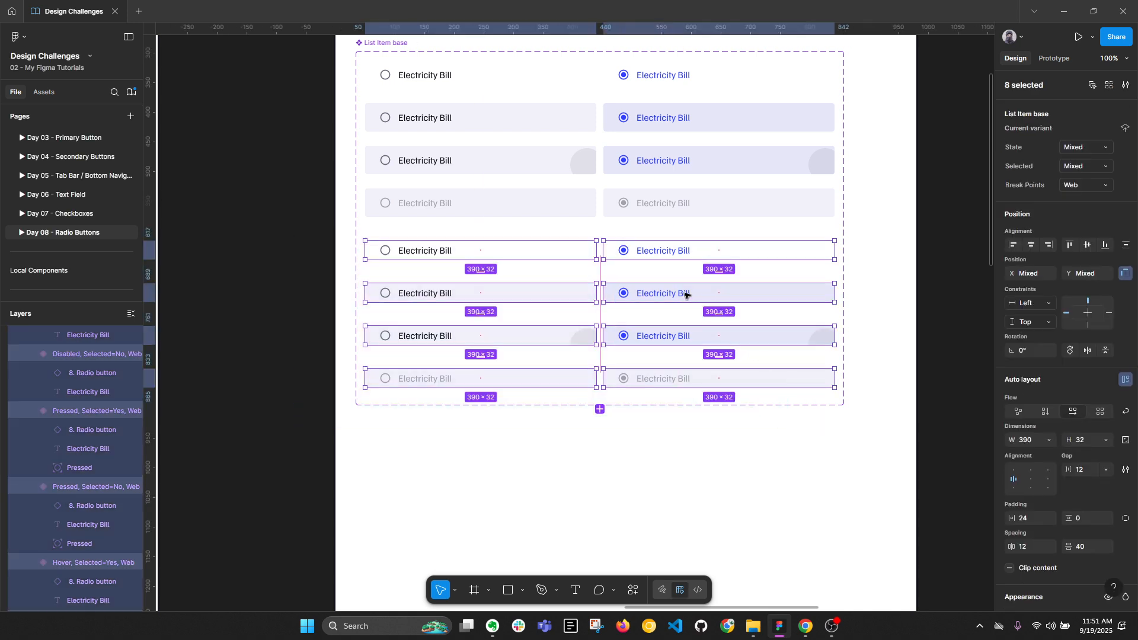
pyautogui.hotkey('alt', 'l')
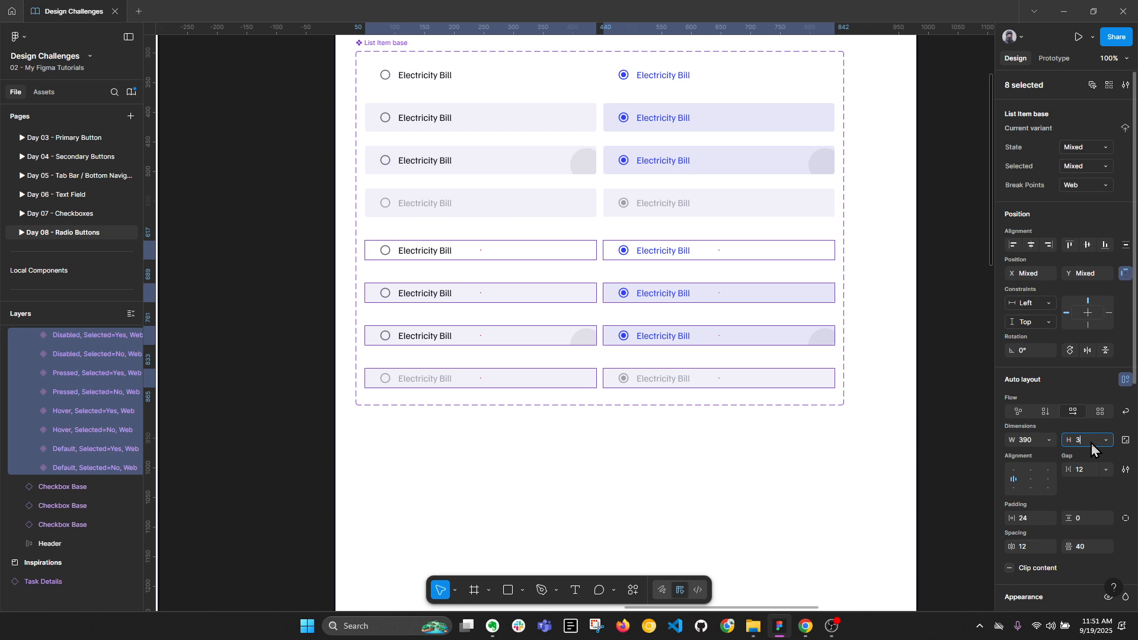
pyautogui.write('6')
pyautogui.press('Return')
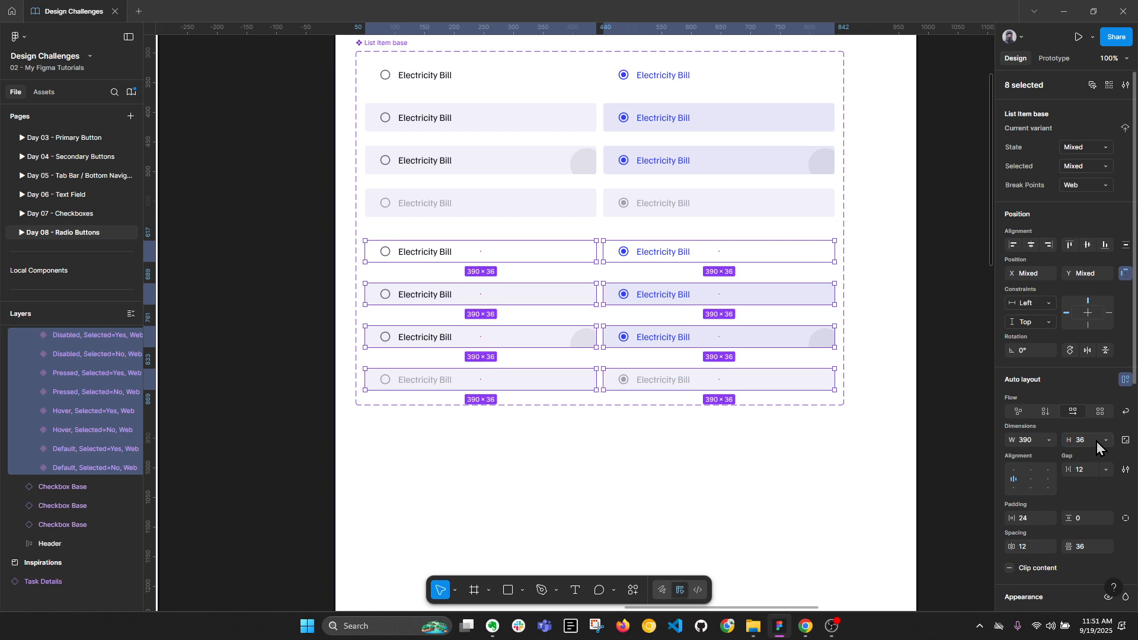
pyautogui.press('Return')
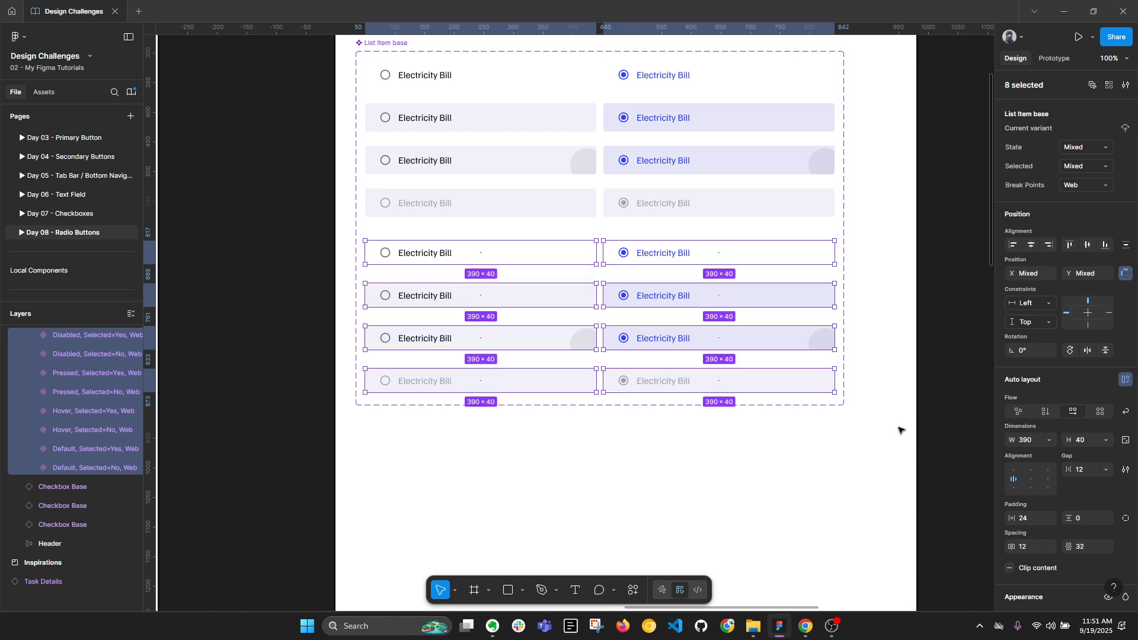
# Try horizontal padding values of 16 and 10 on the eight Web variants.
pyautogui.click(287, 246)
pyautogui.moveTo(286, 240); pyautogui.dragTo(893, 422)
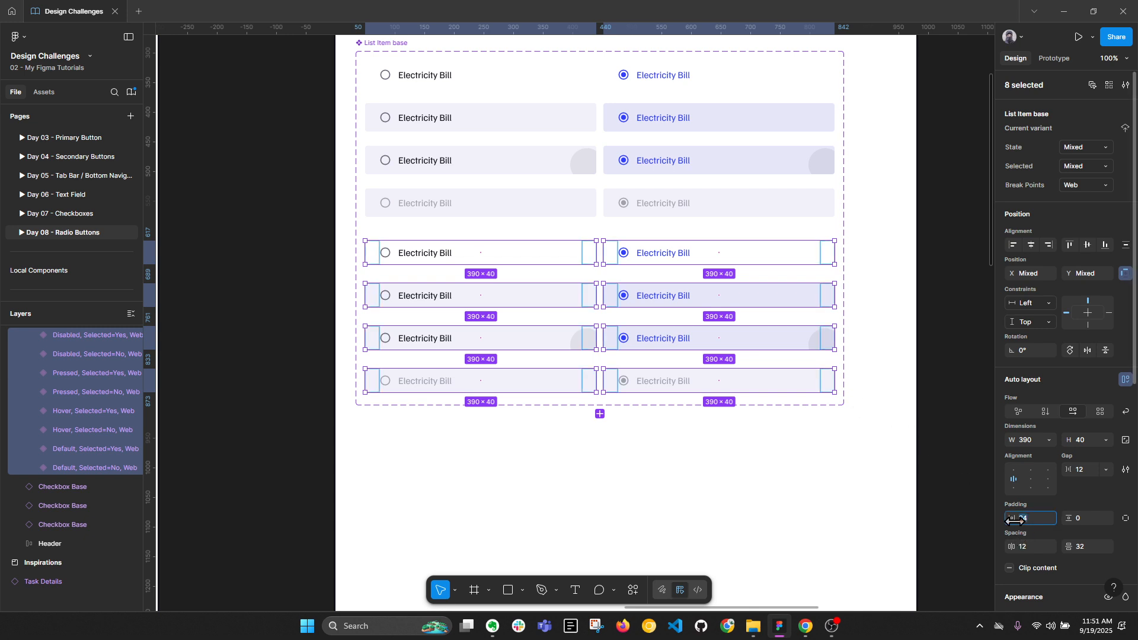
pyautogui.click(1037, 519)
pyautogui.write('16')
pyautogui.press('Return')
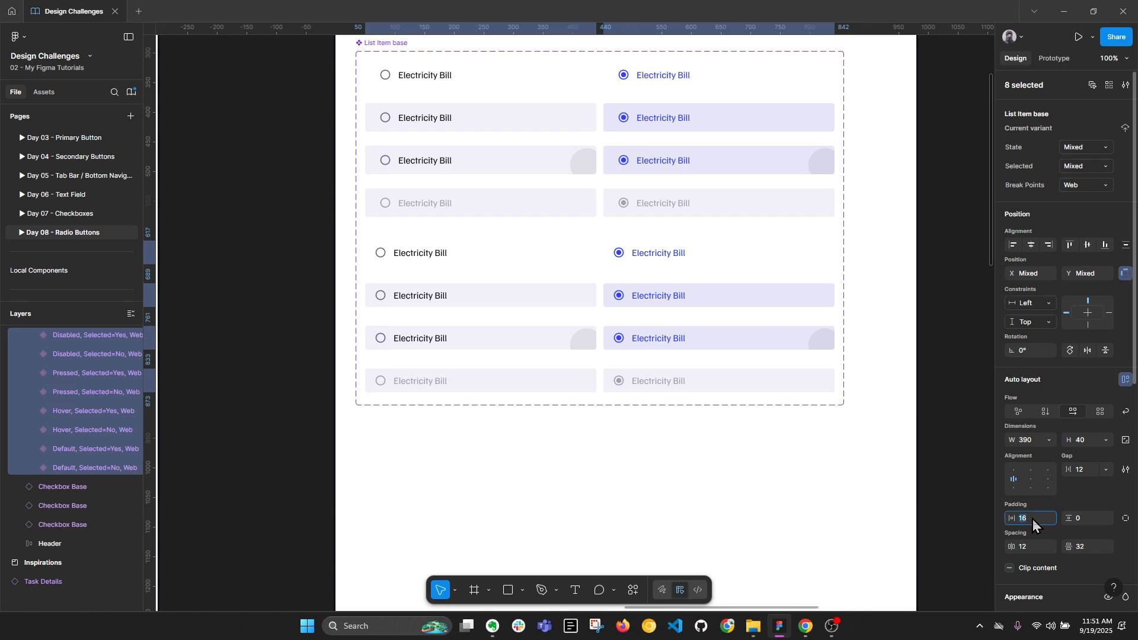
pyautogui.write('10')
pyautogui.press('Return')
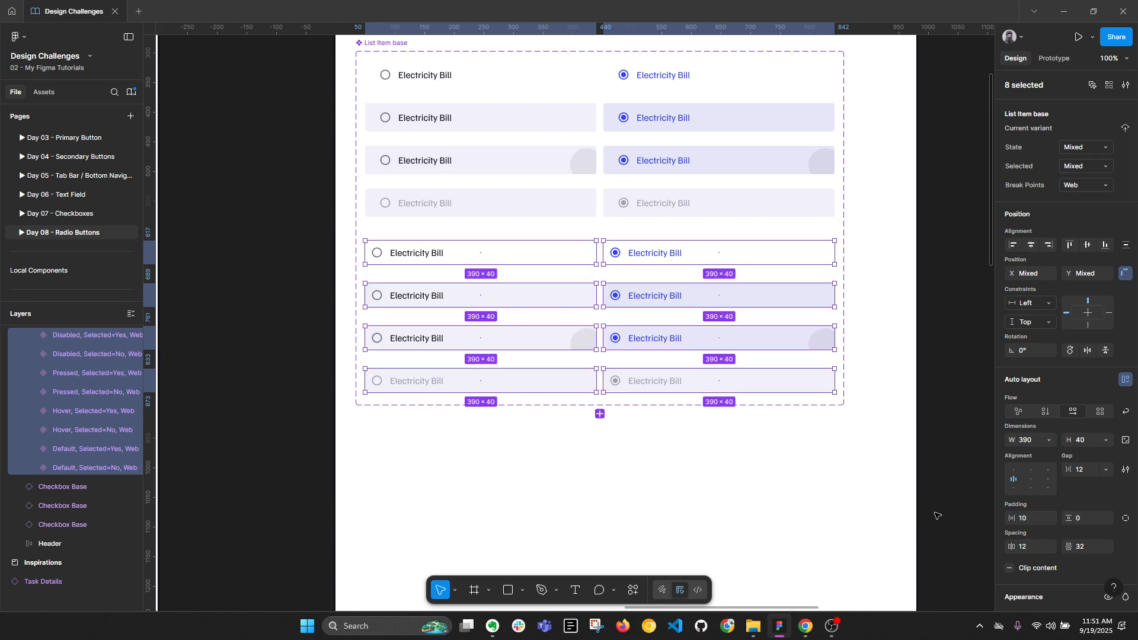
# Set the horizontal padding of the eight Web variants to 20, clear the selection and collapse the layers.
pyautogui.click(1037, 521)
pyautogui.write('20')
pyautogui.press('Return')
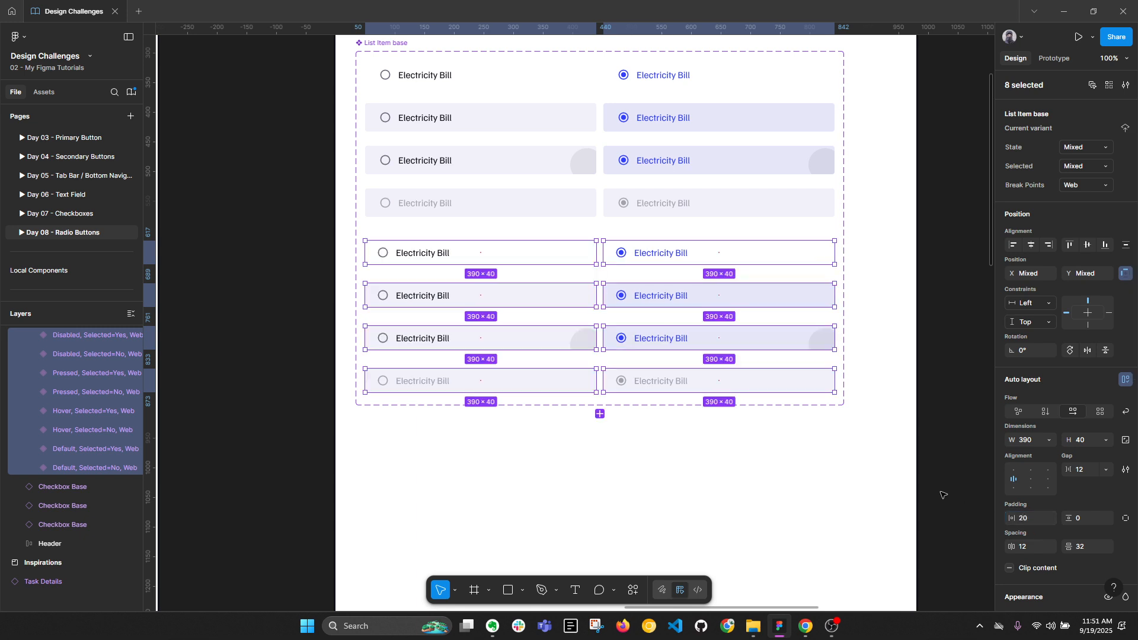
pyautogui.click(787, 470)
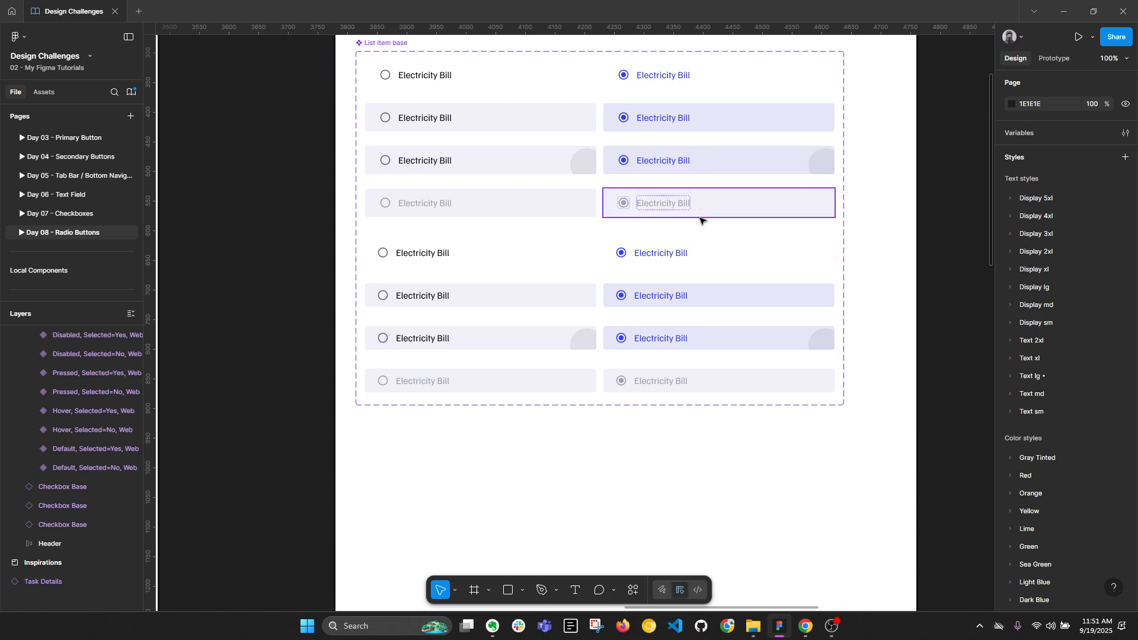
pyautogui.hotkey('alt', 'l')
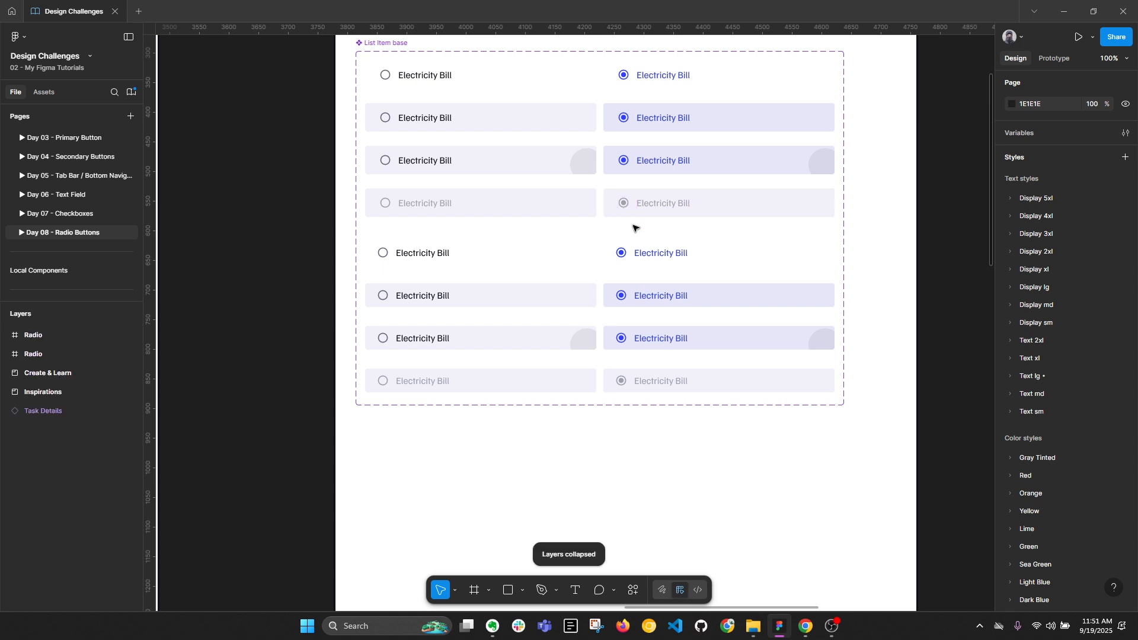
# Inspect the label and radio button spacing in the selected Pressed Mobile variant and the selected Default Web variant.
pyautogui.scroll(2, 673, 127)
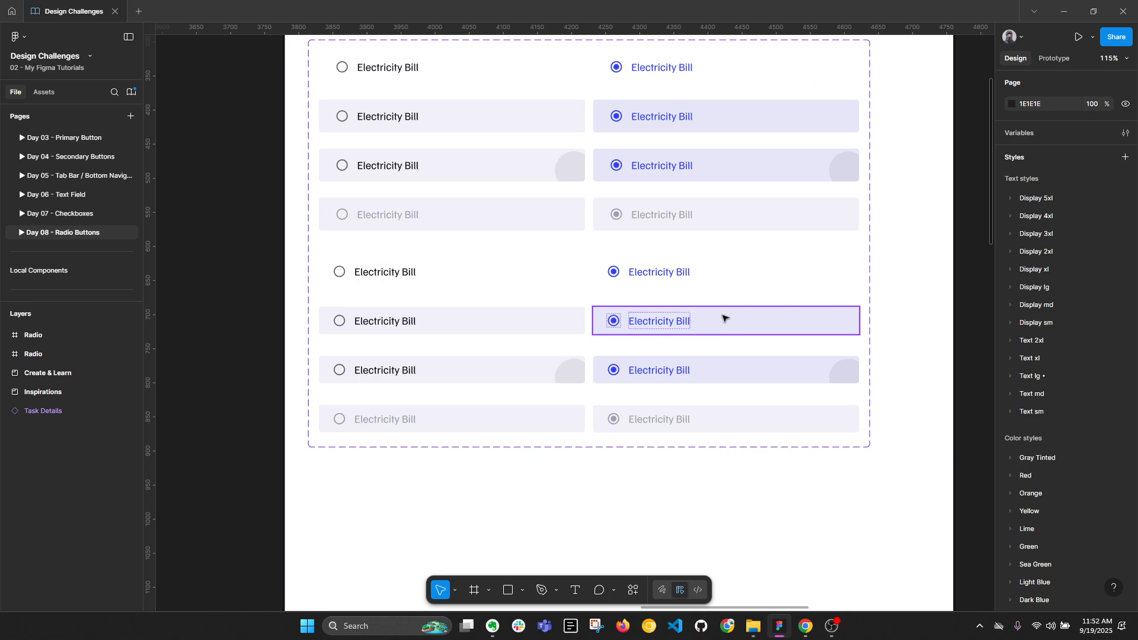
pyautogui.doubleClick(659, 167)
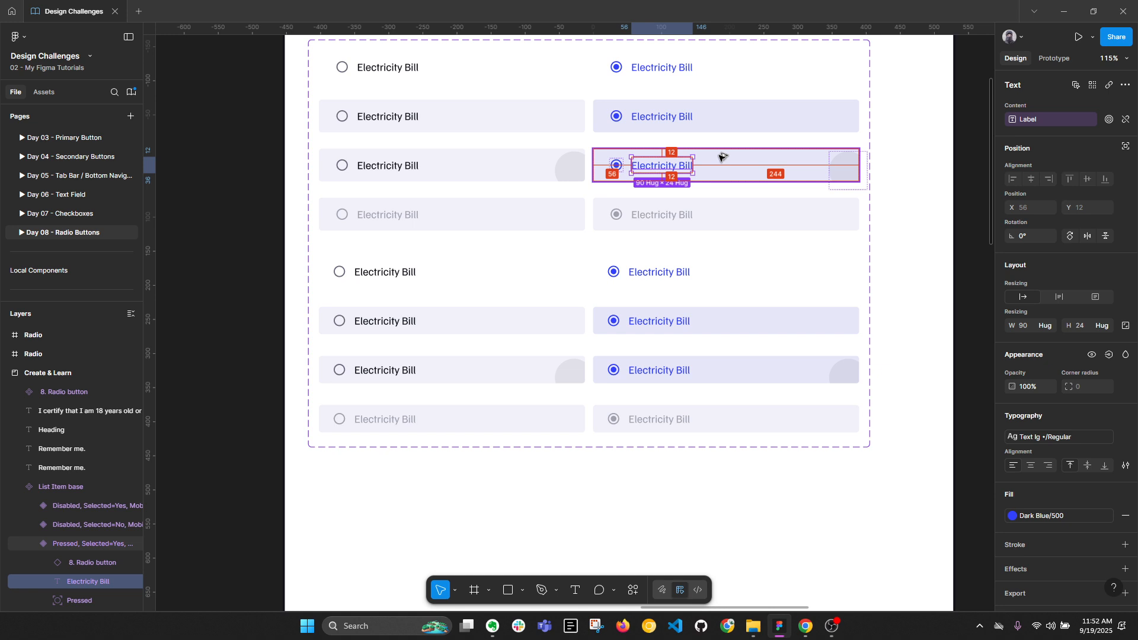
pyautogui.click(617, 165)
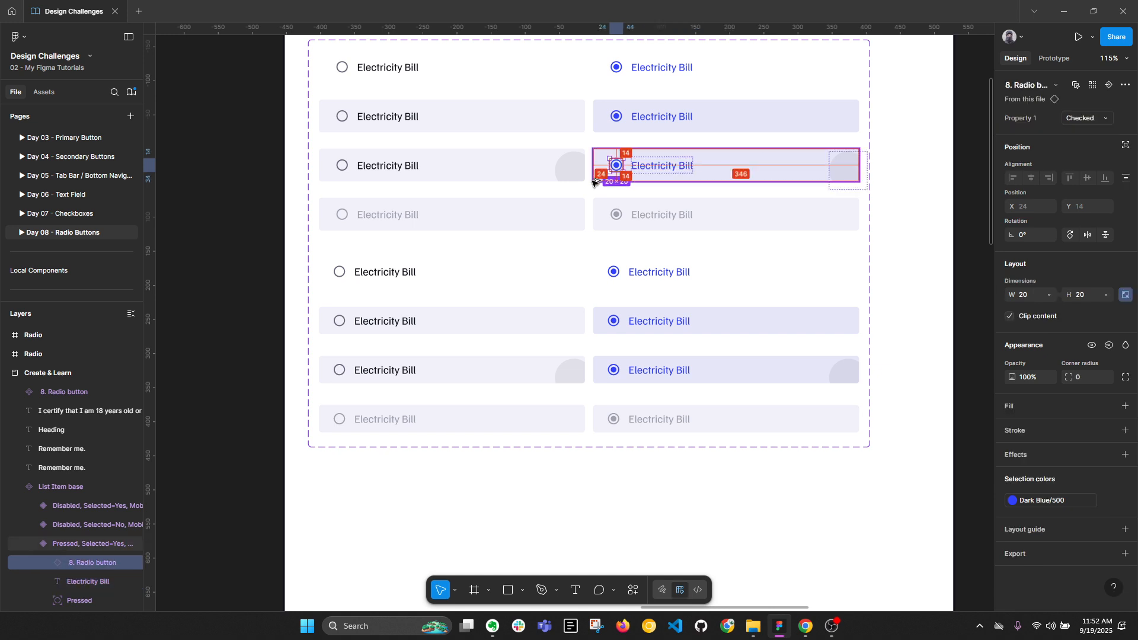
pyautogui.click(780, 174)
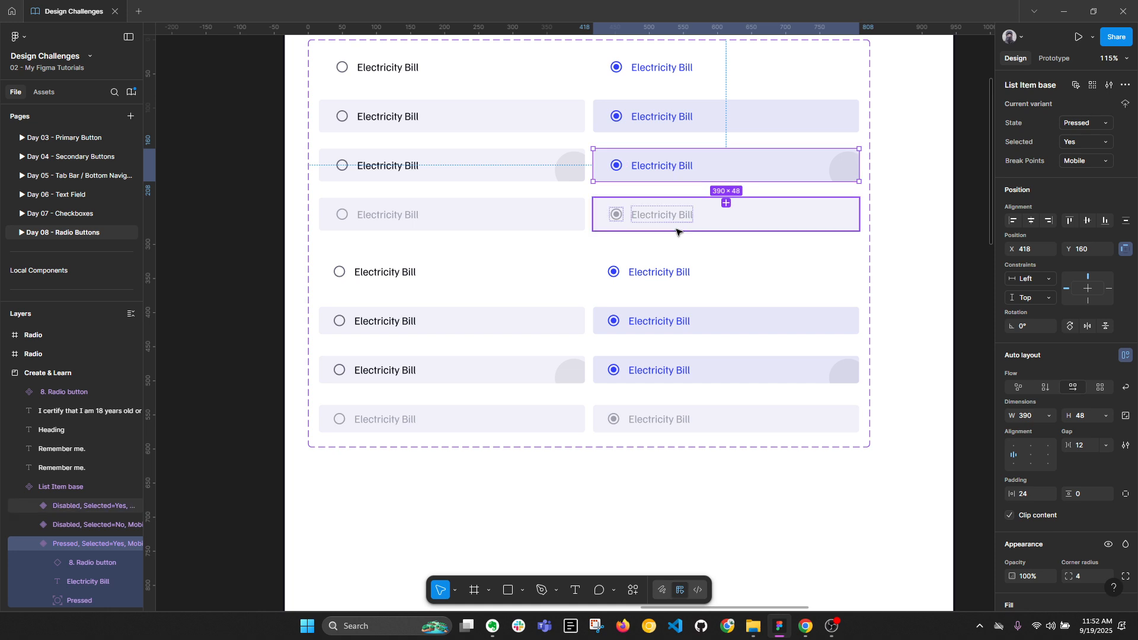
pyautogui.click(647, 321)
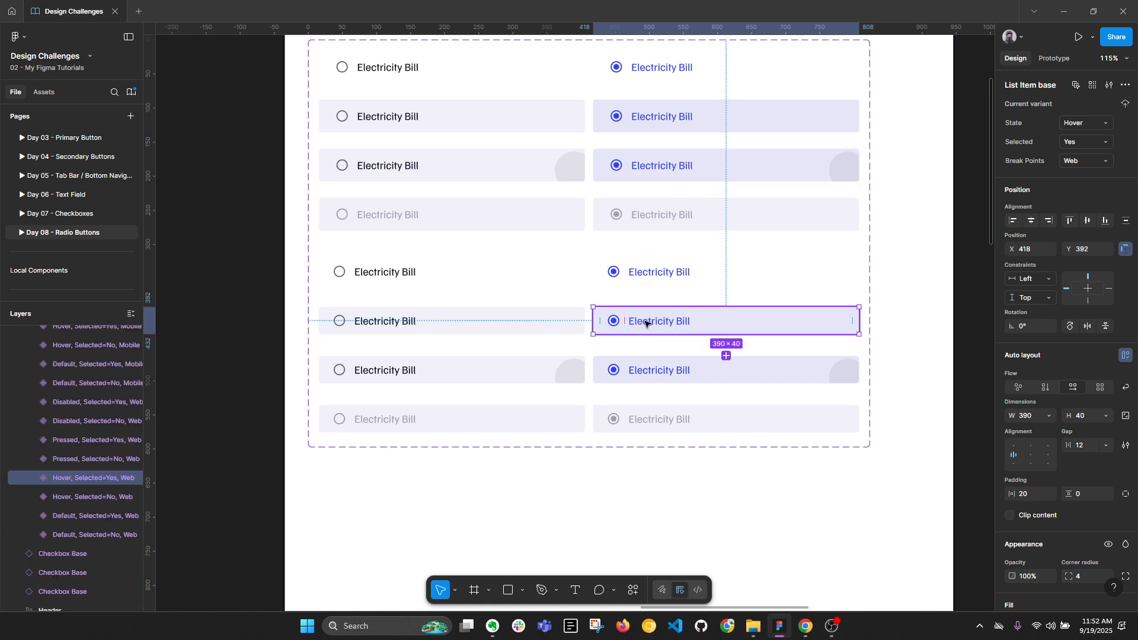
pyautogui.doubleClick(659, 271)
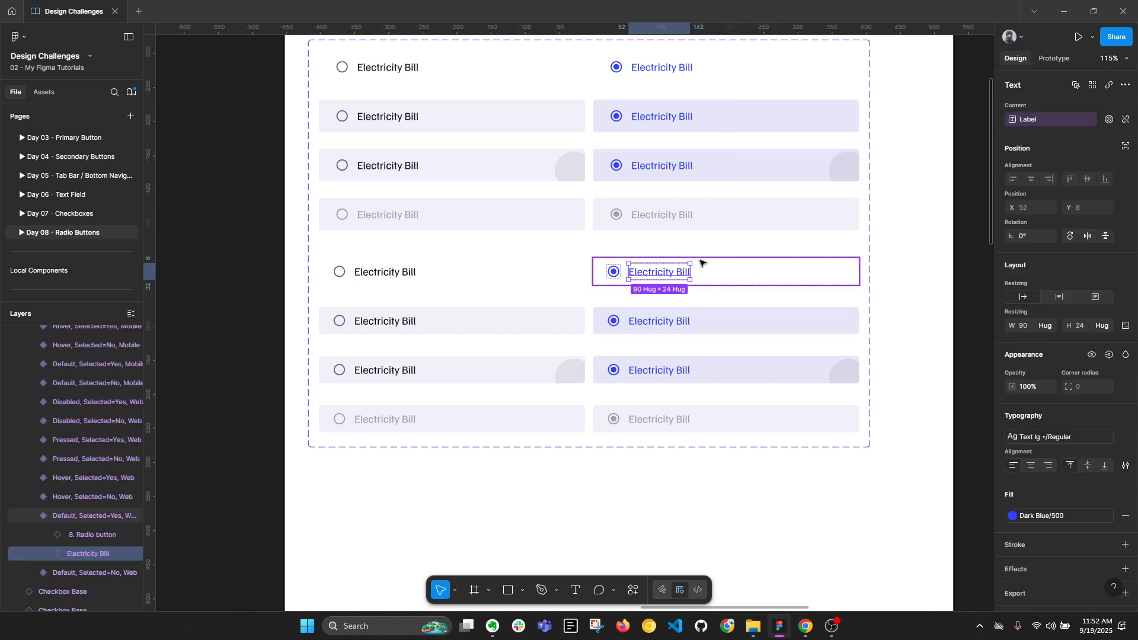
pyautogui.click(613, 272)
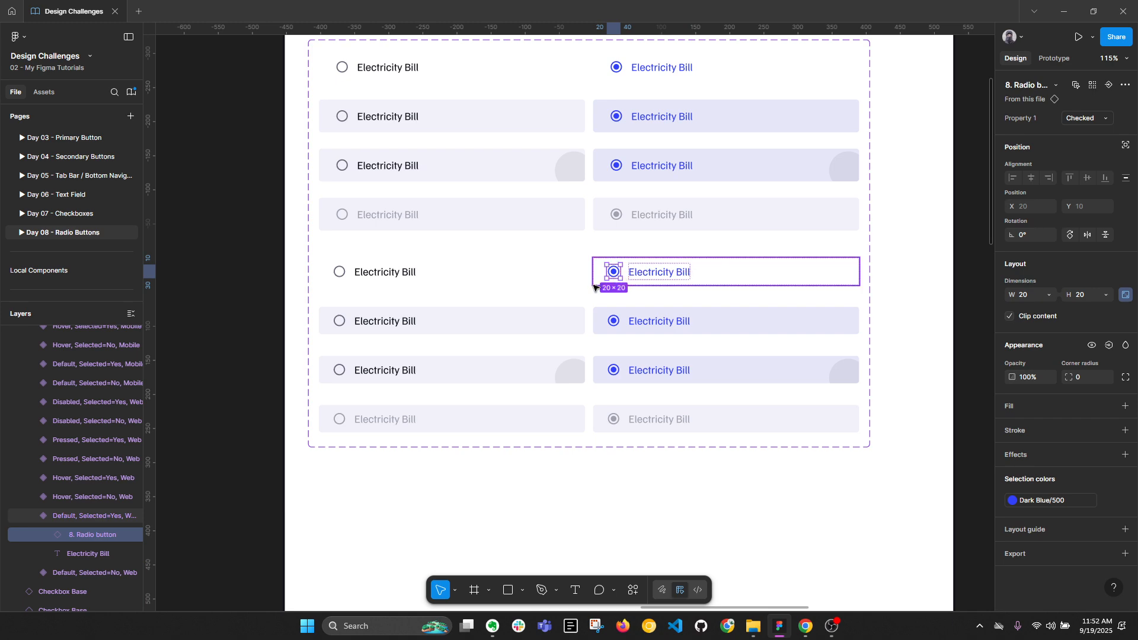
pyautogui.click(942, 319)
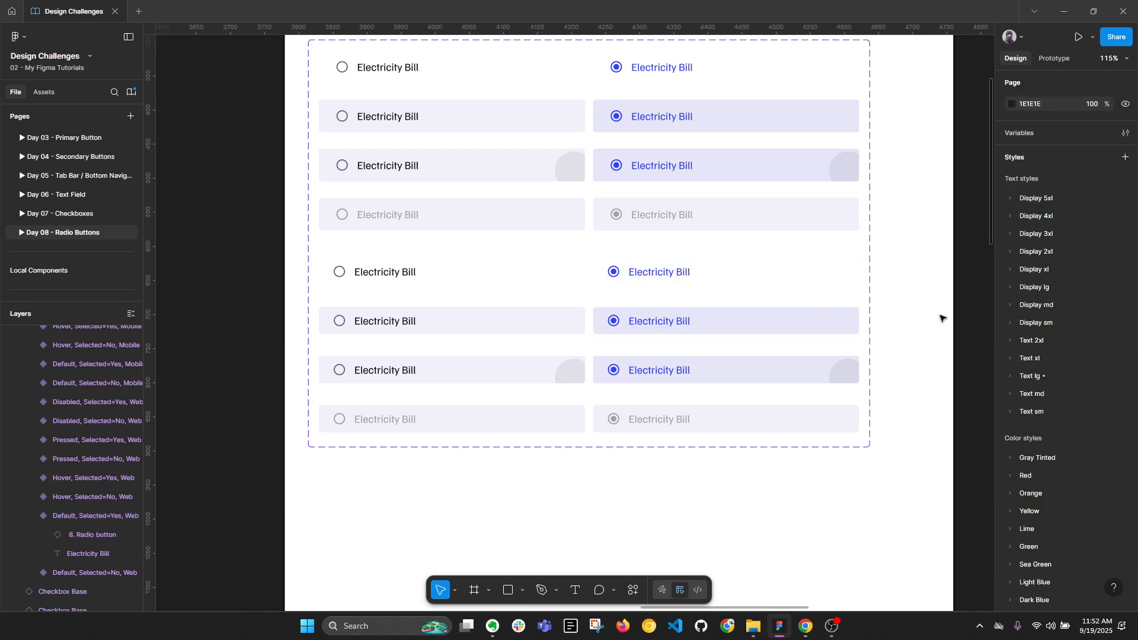
pyautogui.hotkey('alt', 'l')
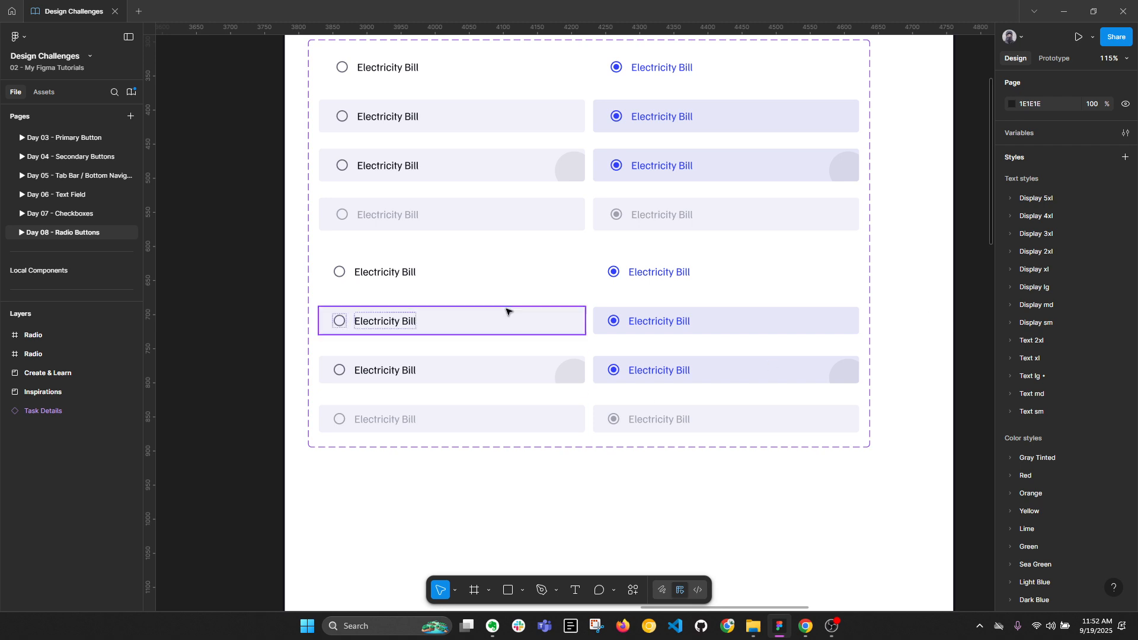
# Place an instance of the unselected Default Web variant below the List Item base component set, at about X 70, Y 975.
pyautogui.moveTo(854, 446); pyautogui.dragTo(905, 459)
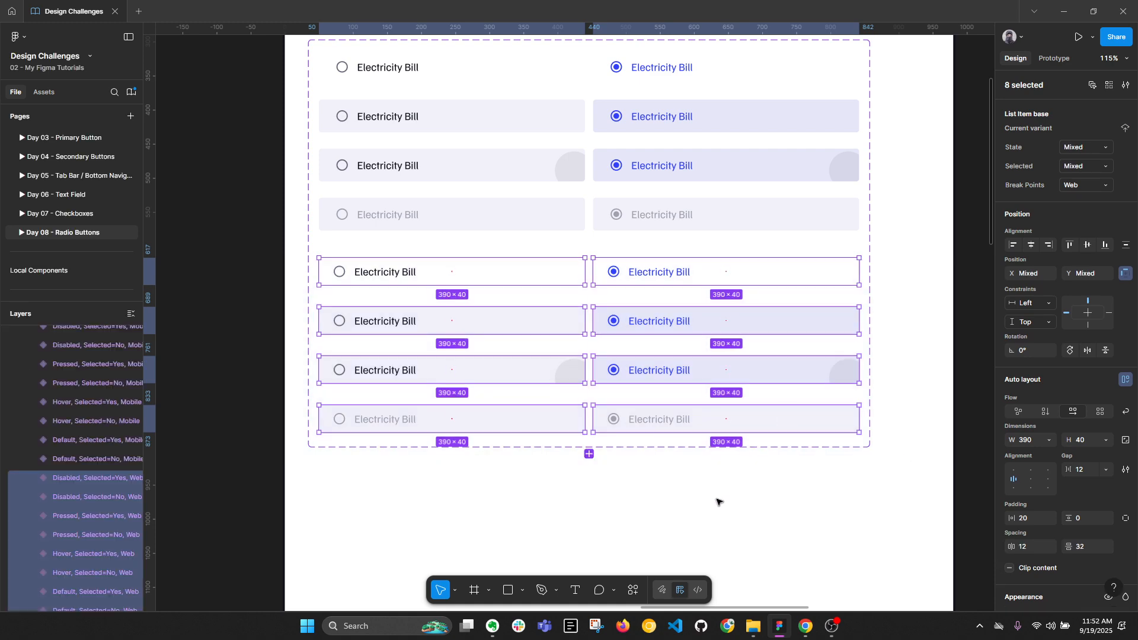
pyautogui.scroll(-5, 582, 411)
pyautogui.click(353, 187)
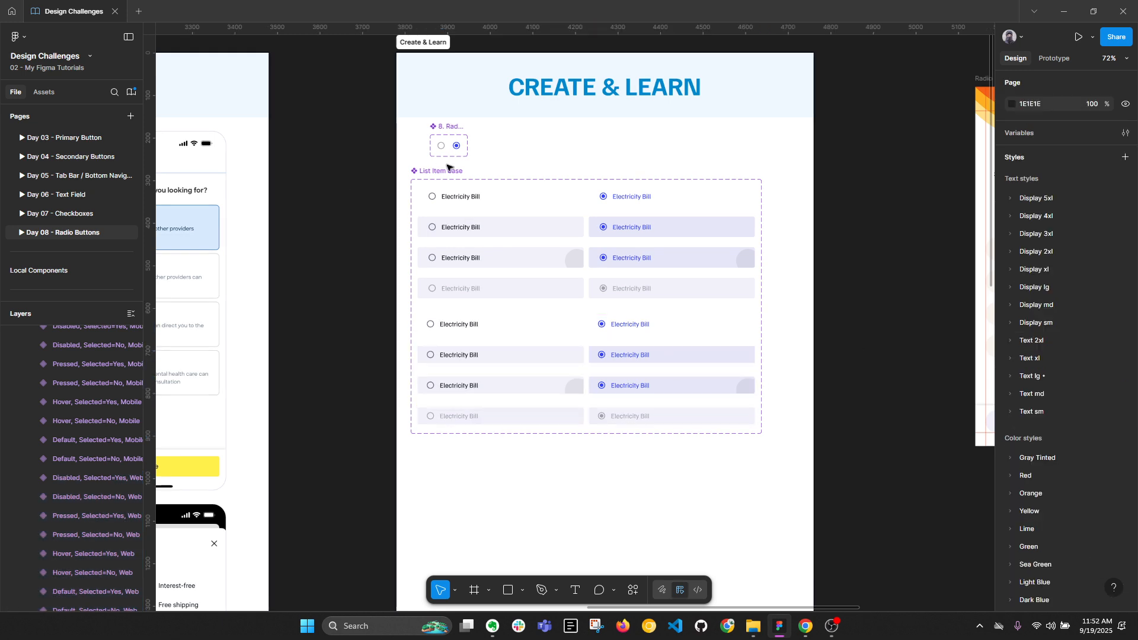
pyautogui.click(489, 329)
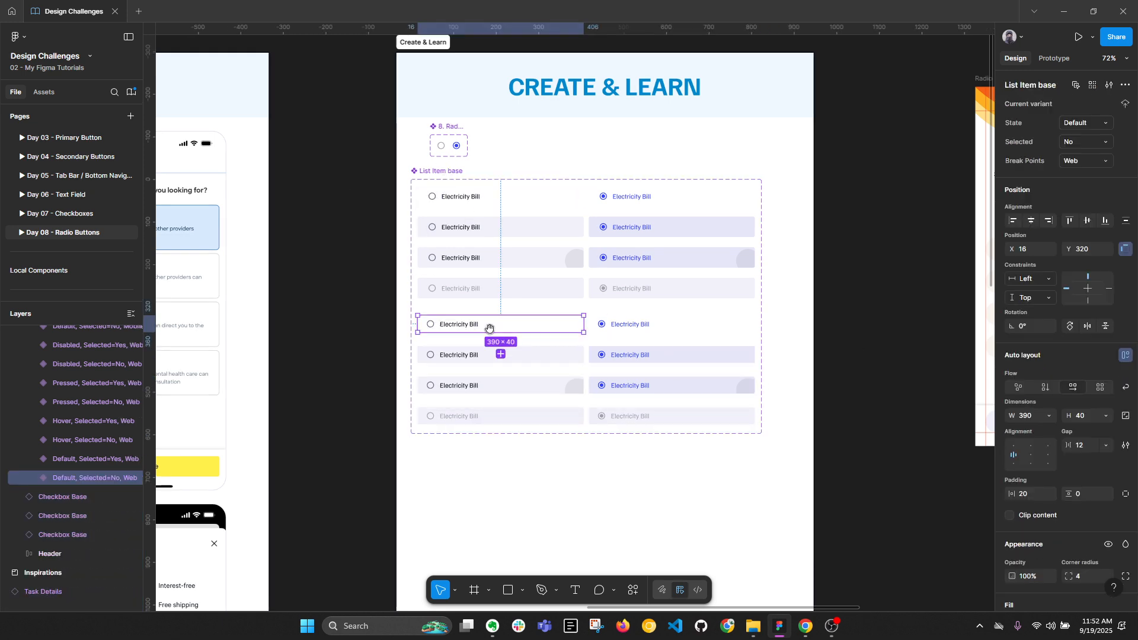
pyautogui.moveTo(489, 329); pyautogui.dragTo(483, 419)
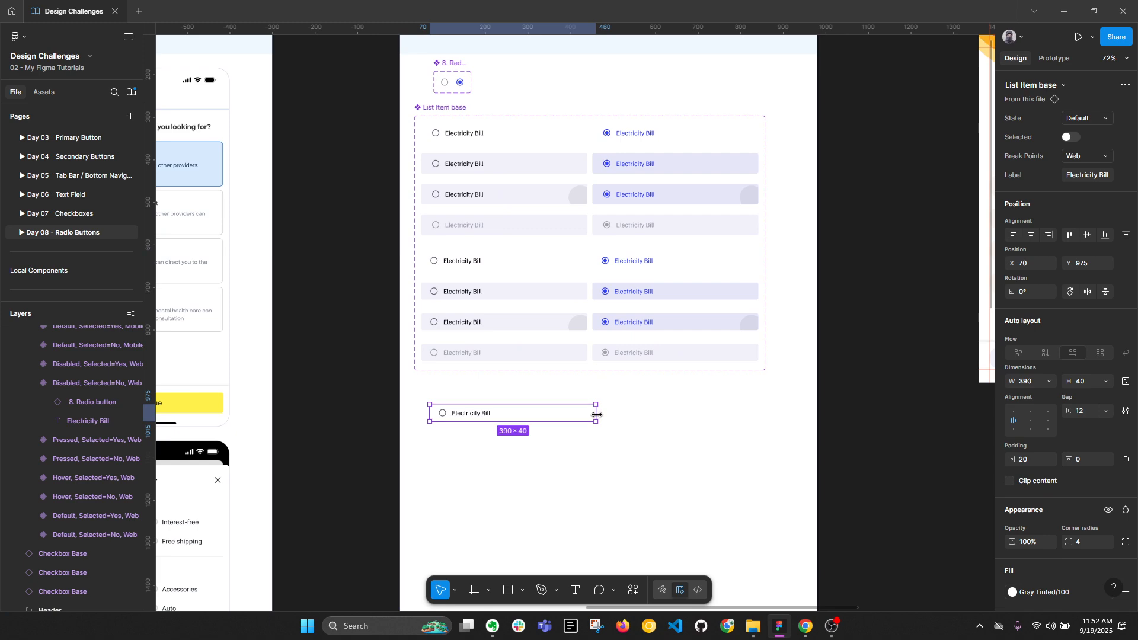
# Try stretching the list item instance below the component set to a width of about 461.
pyautogui.moveTo(597, 415); pyautogui.dragTo(627, 412)
pyautogui.click(555, 445)
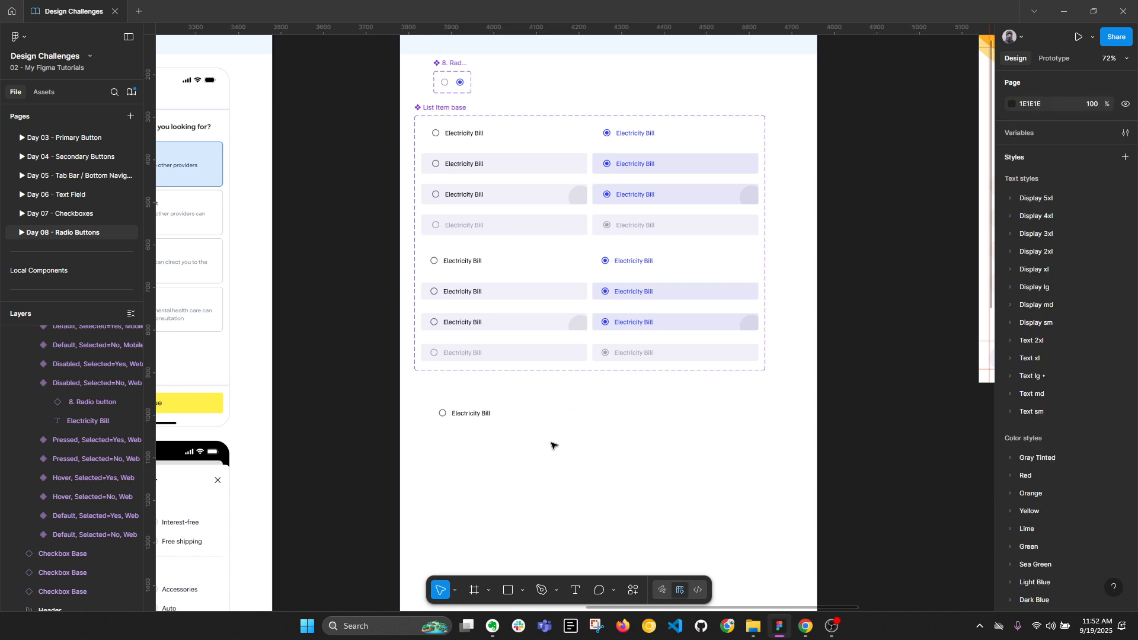
pyautogui.moveTo(489, 450); pyautogui.dragTo(525, 400)
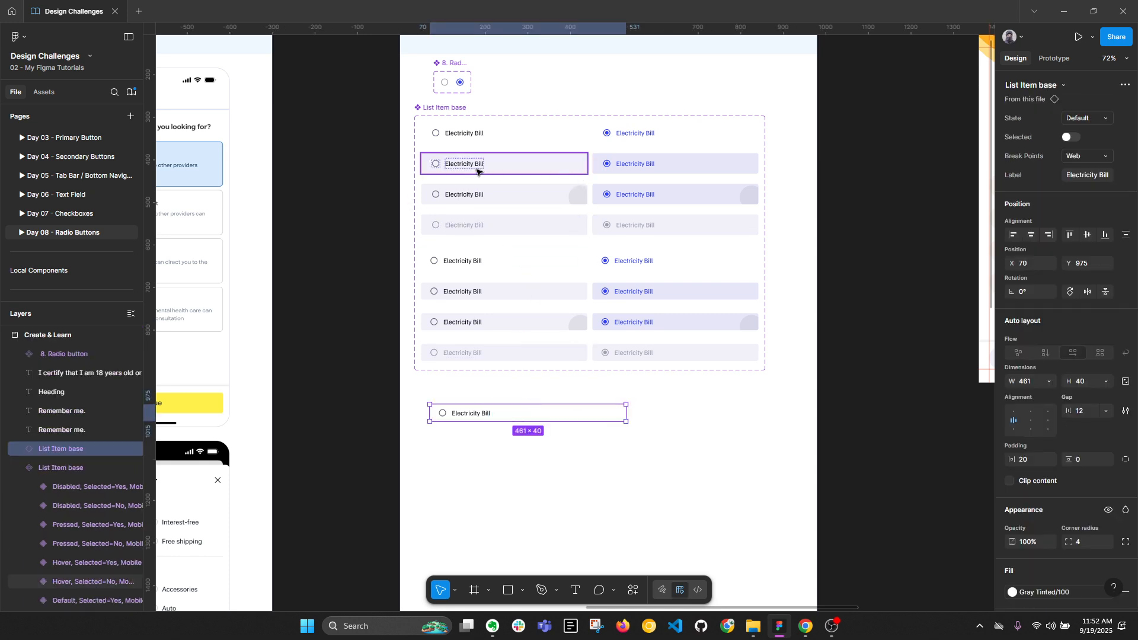
# Delete the list item instance placed below the List Item base component set.
pyautogui.click(516, 172)
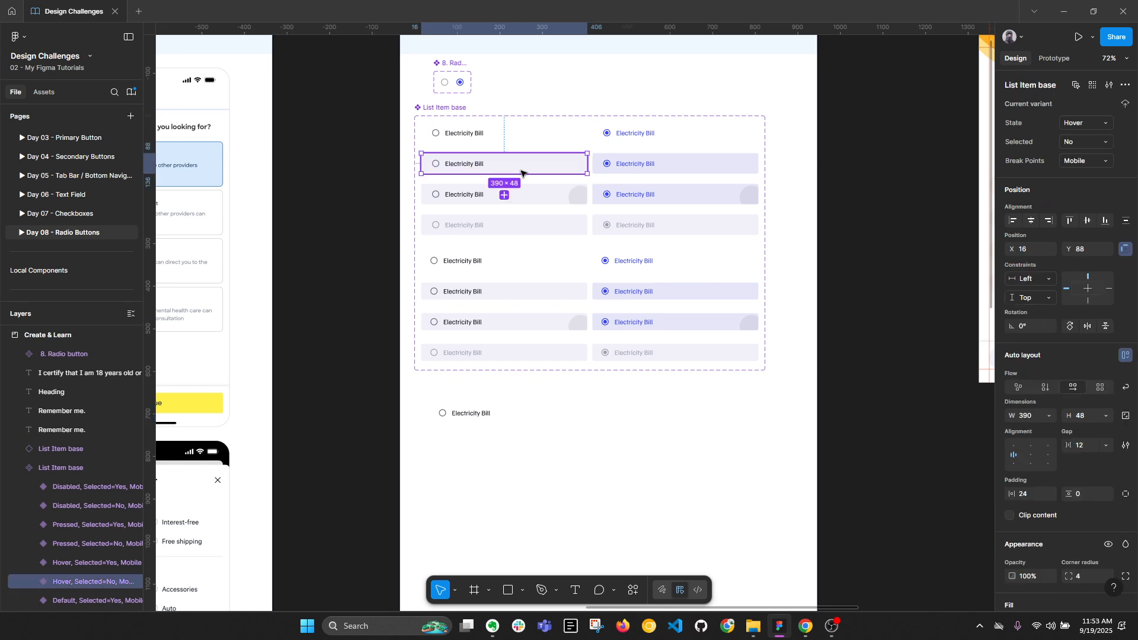
pyautogui.click(514, 412)
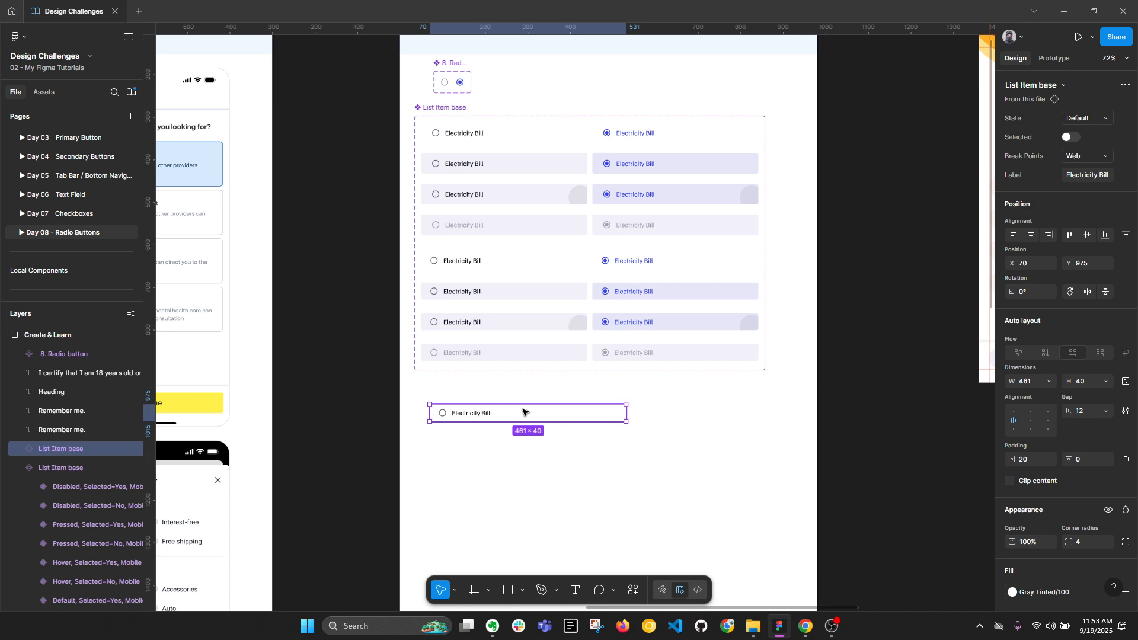
pyautogui.press('Delete')
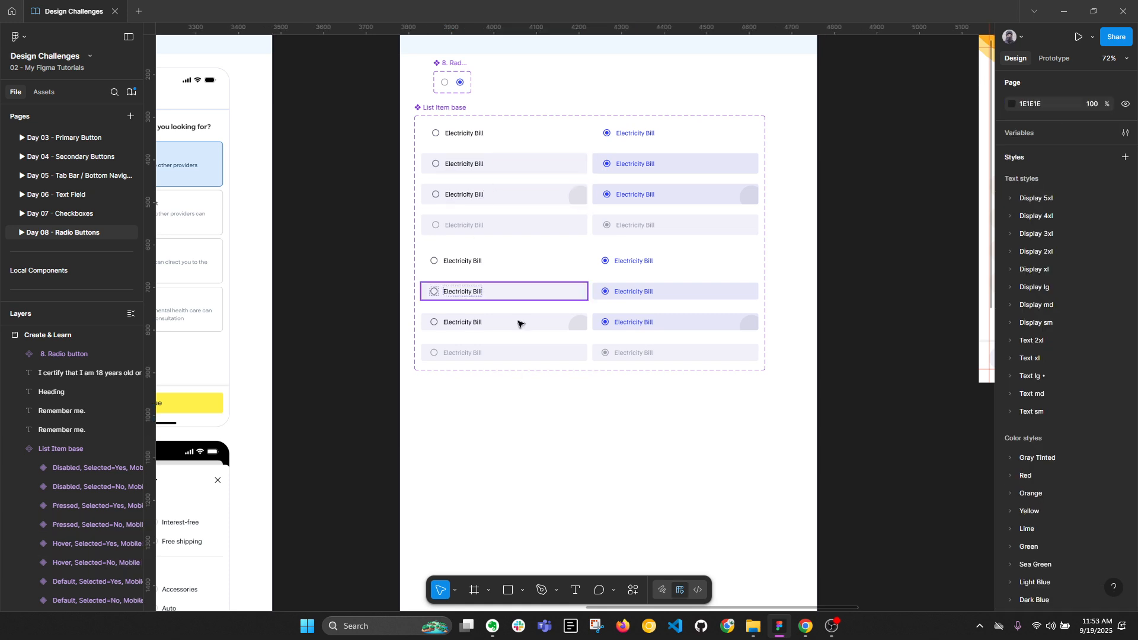
# Copy the label text of the unselected Default Mobile variant above the List Item base set and change its text to "Tag".
pyautogui.doubleClick(469, 137)
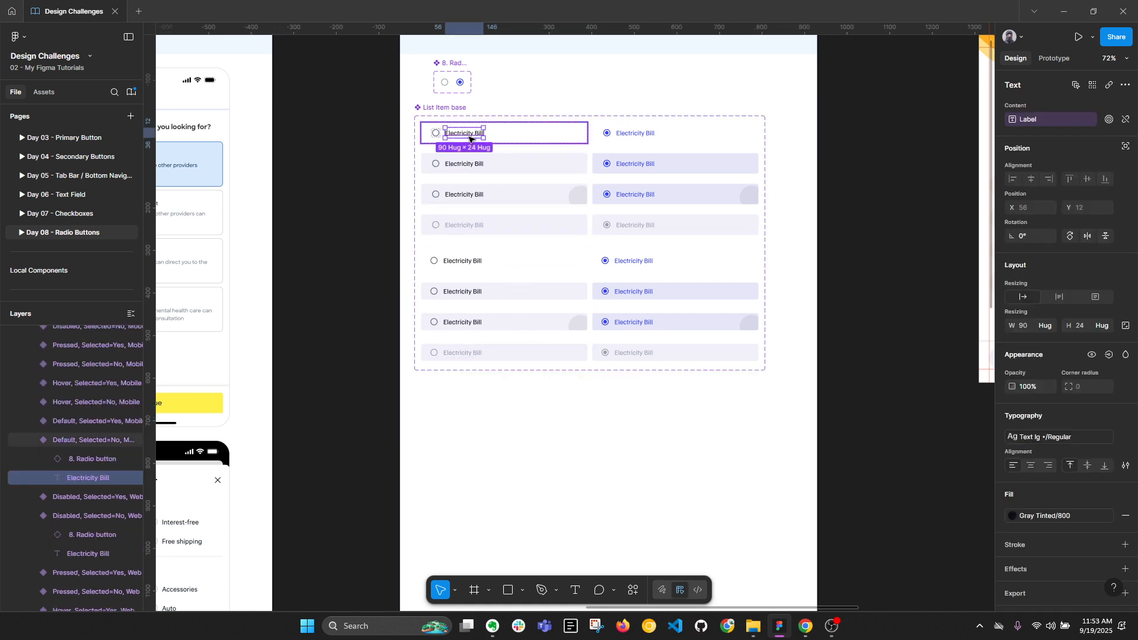
pyautogui.moveTo(469, 137); pyautogui.dragTo(529, 94)
pyautogui.scroll(5, 529, 94)
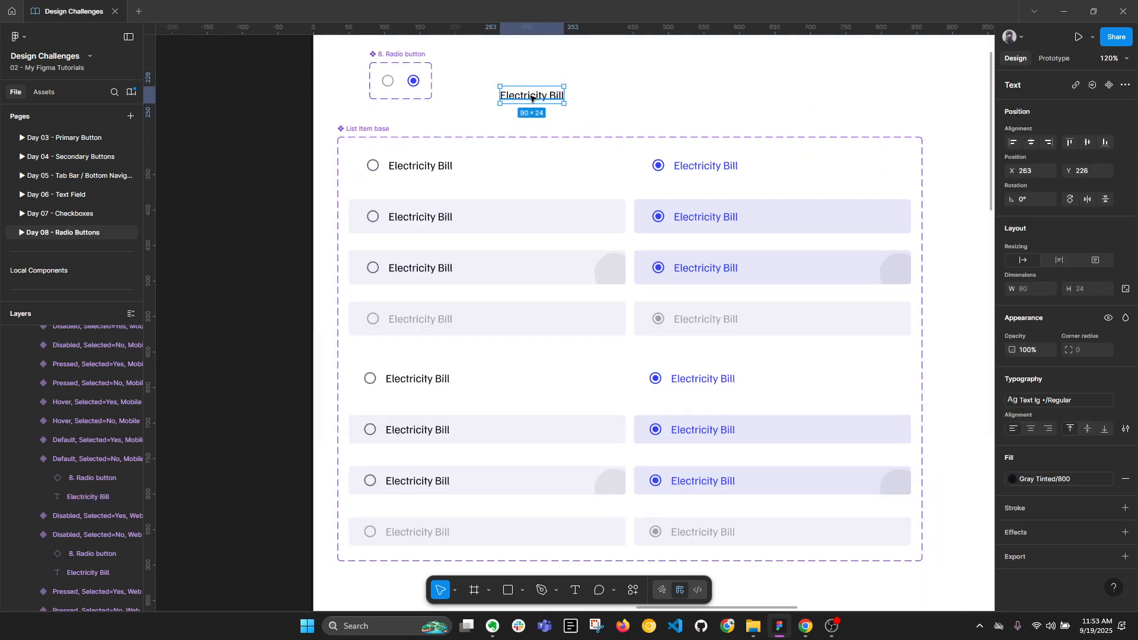
pyautogui.doubleClick(531, 98)
pyautogui.write('Tag')
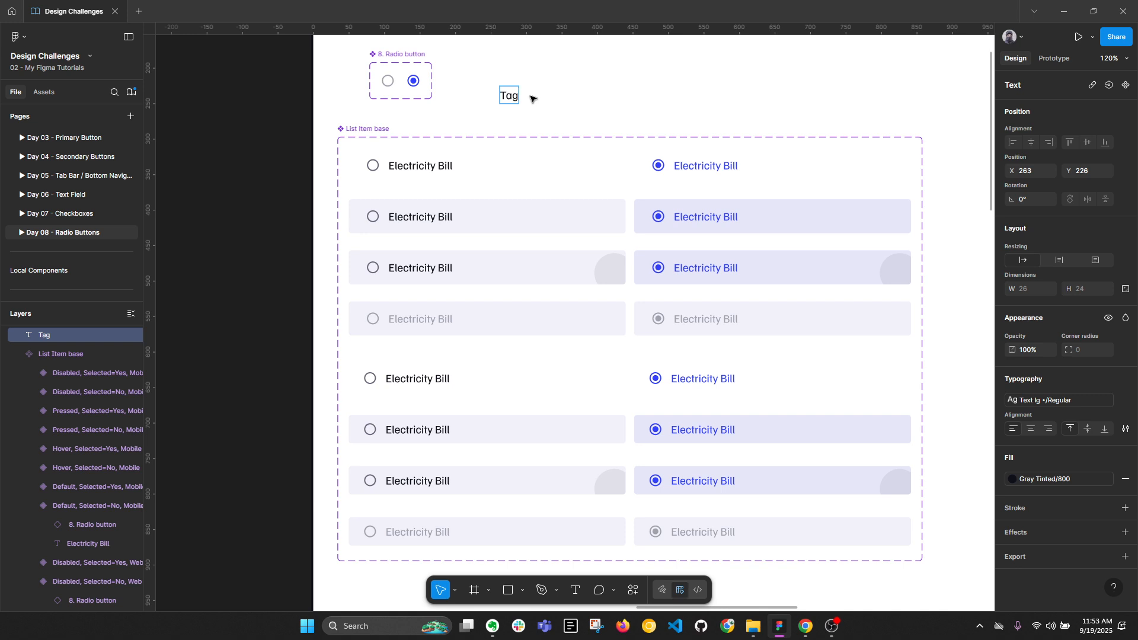
pyautogui.press('Escape')
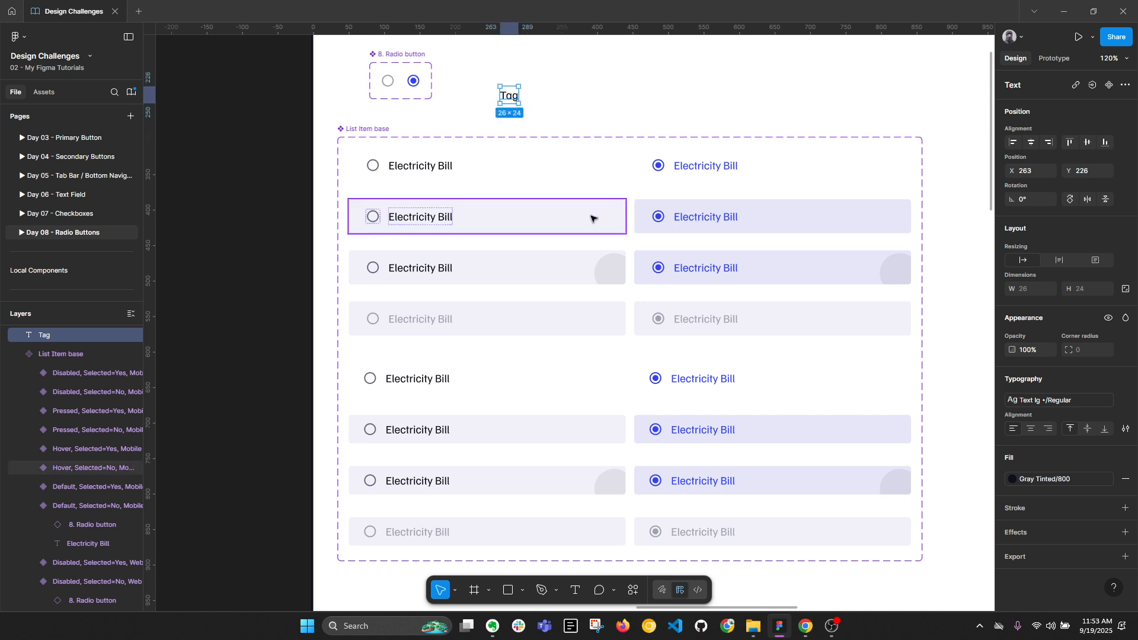
pyautogui.click(581, 83)
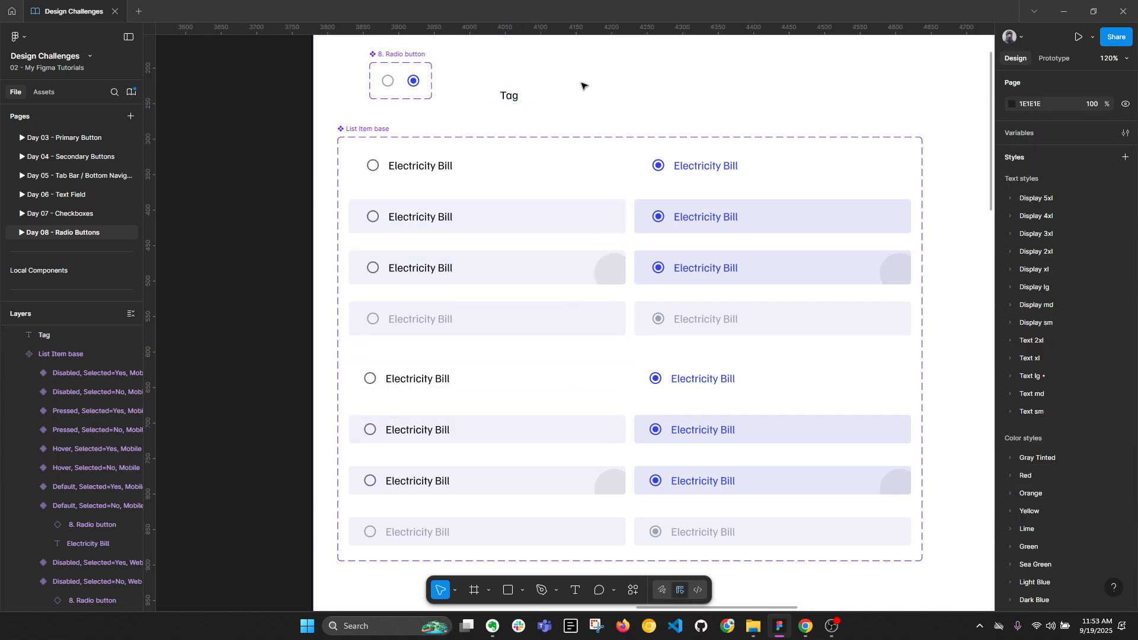
# Wrap the Tag text in an auto layout frame and name the frame Tag.
pyautogui.click(511, 103)
pyautogui.scroll(3, 511, 103)
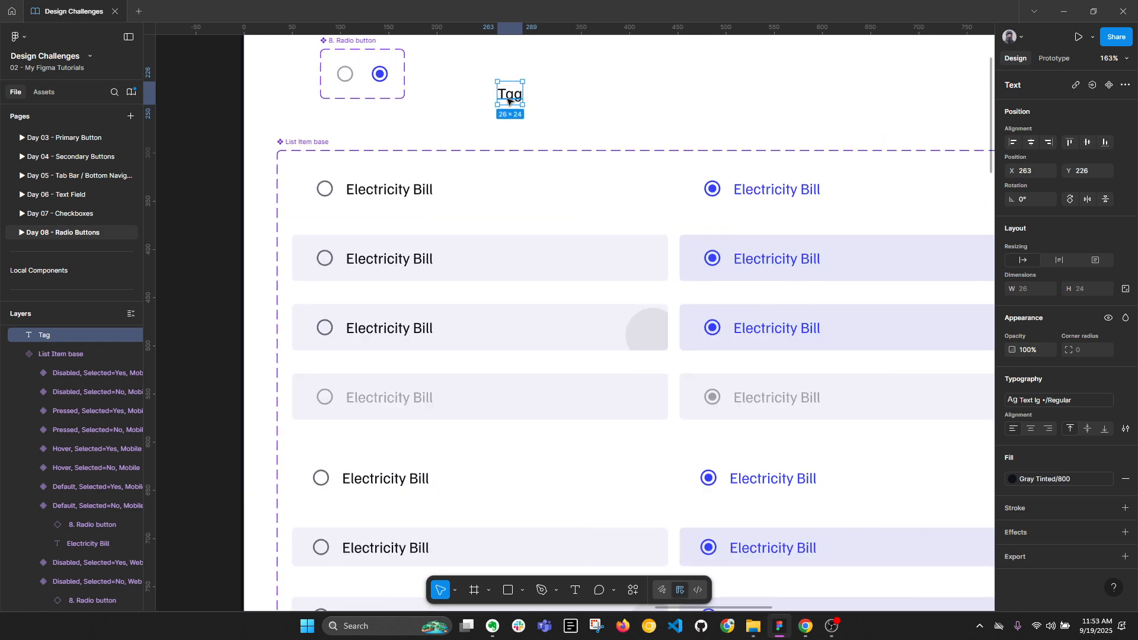
pyautogui.moveTo(514, 93); pyautogui.dragTo(538, 112)
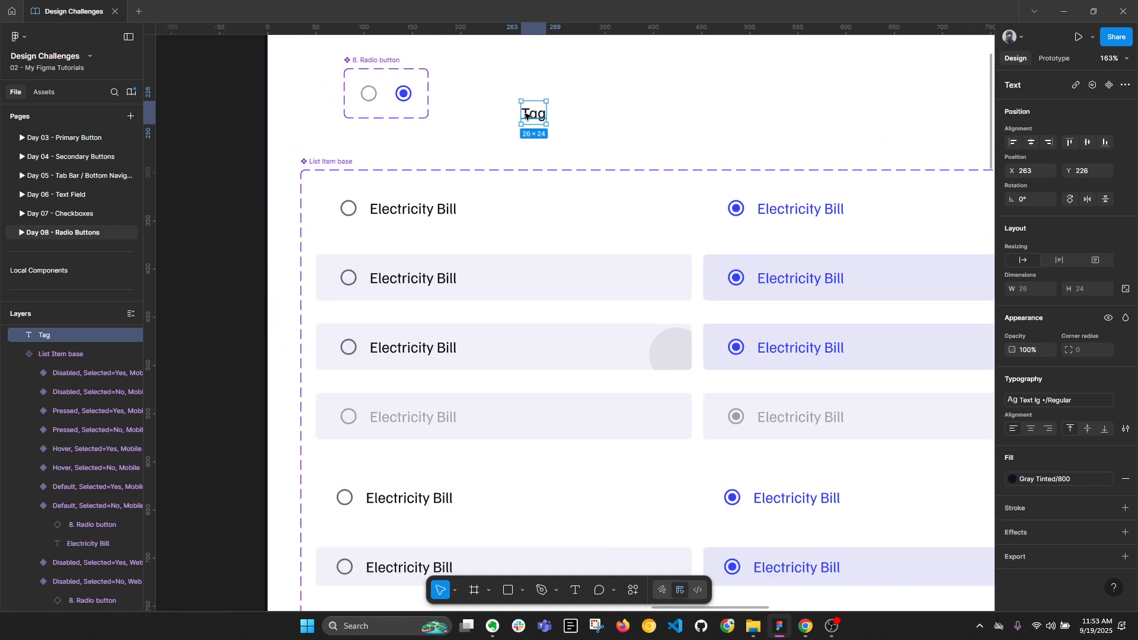
pyautogui.hotkey('shift', 'a')
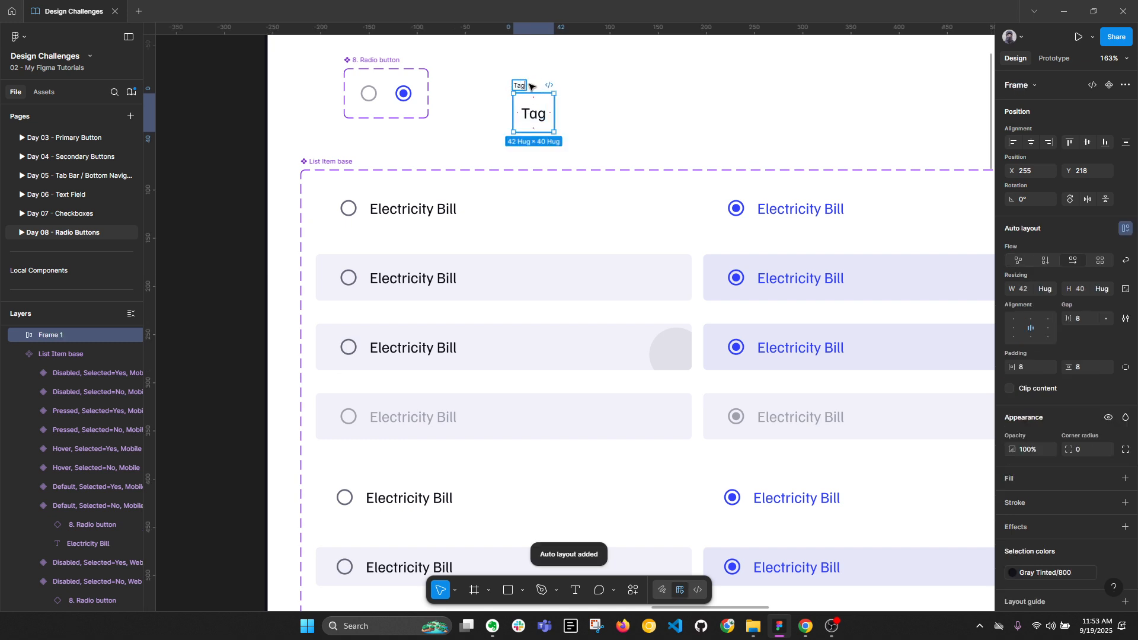
pyautogui.press('Return')
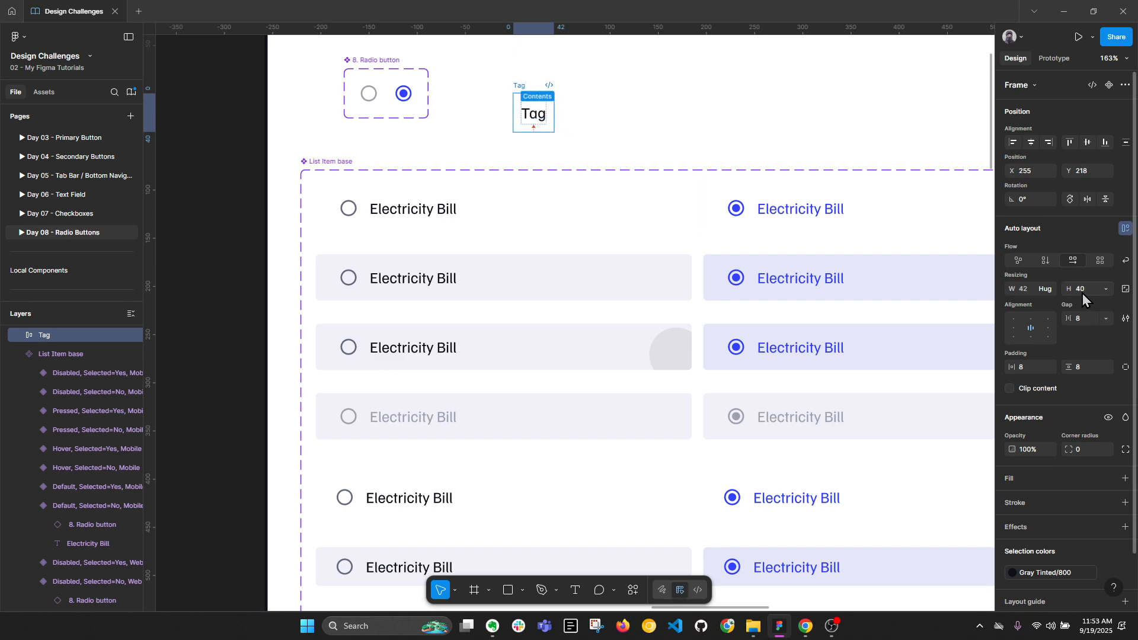
# Set the Tag frame's vertical padding to 0 and its height to 28.
pyautogui.click(1090, 368)
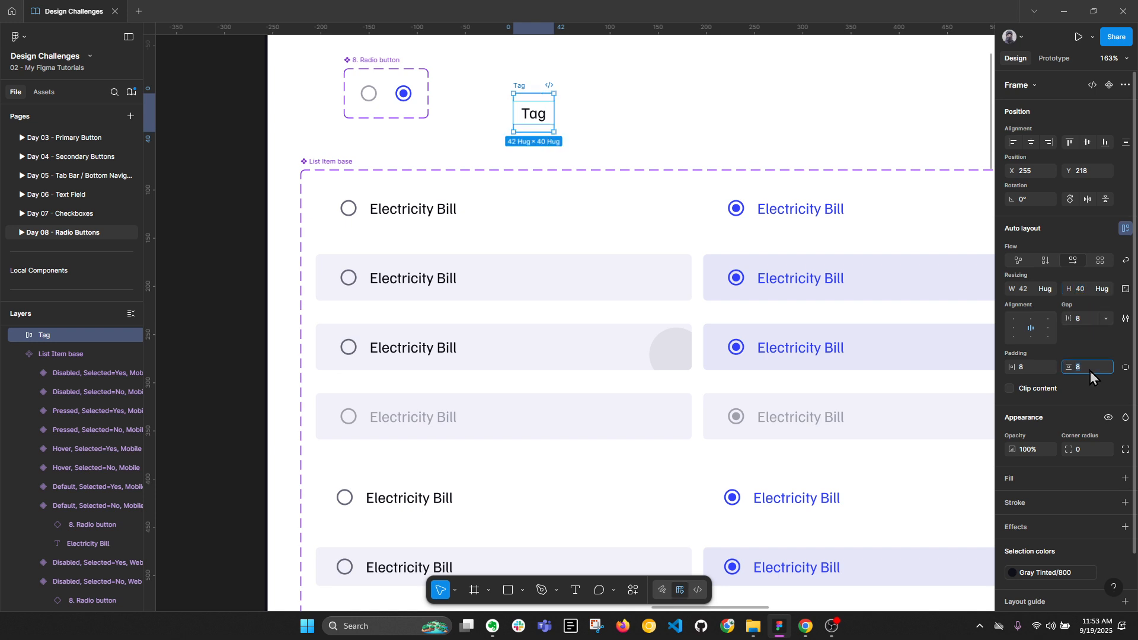
pyautogui.write('0')
pyautogui.press('Return')
pyautogui.click(1088, 288)
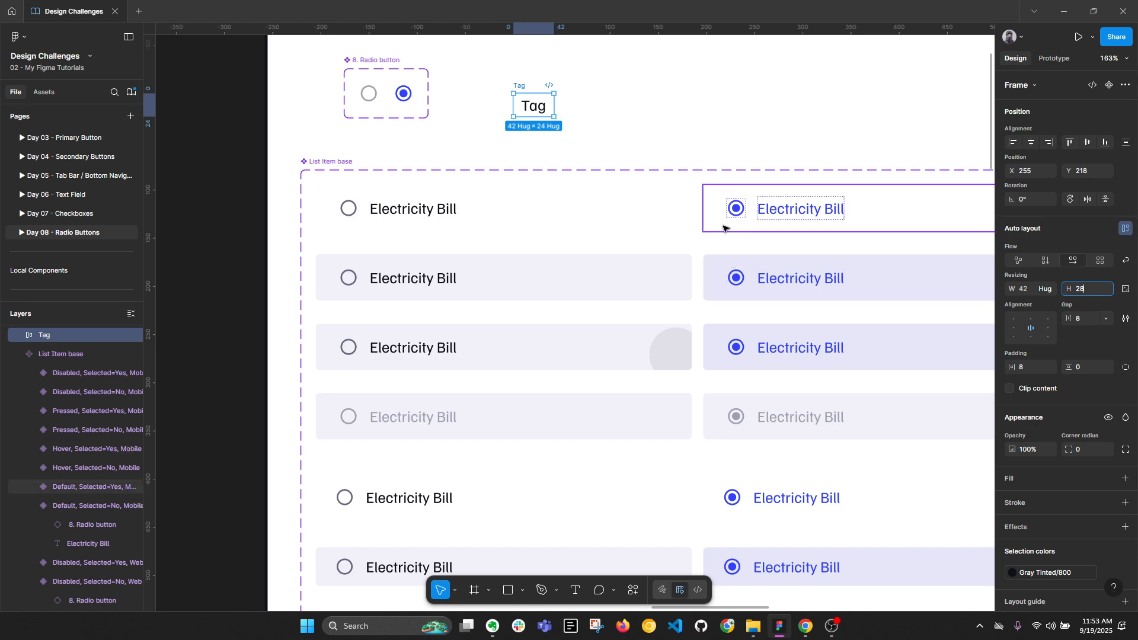
pyautogui.press('Return')
# Fill the Tag frame with Dark Blue/500 and recolor its text to Gray Tinted/100.
pyautogui.scroll(-1, 1102, 424)
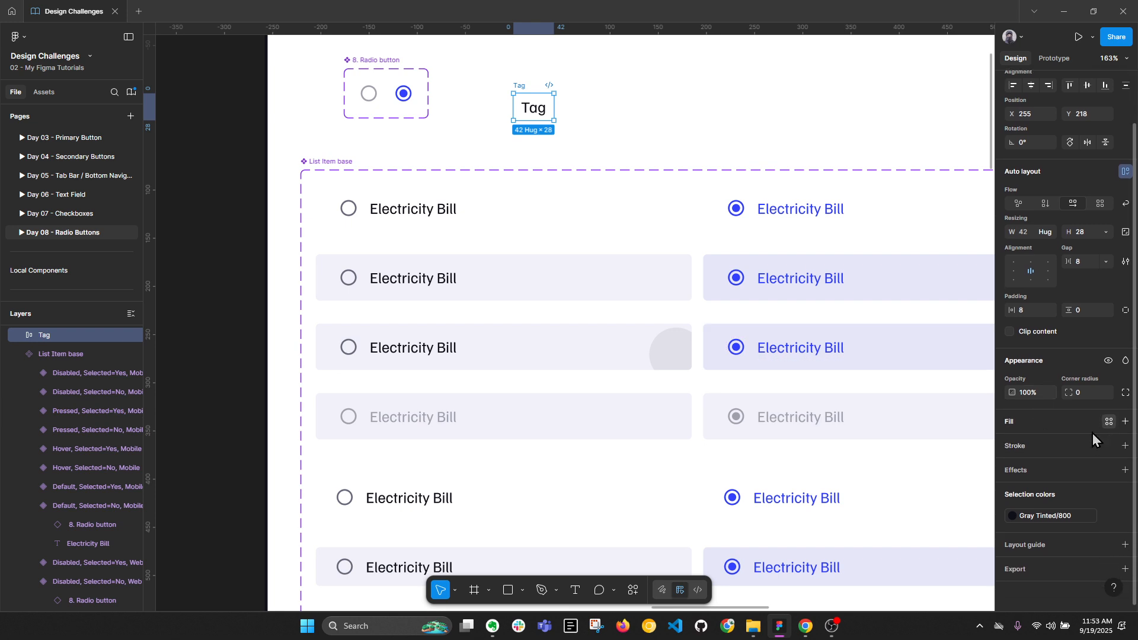
pyautogui.click(1109, 422)
pyautogui.scroll(-10, 925, 492)
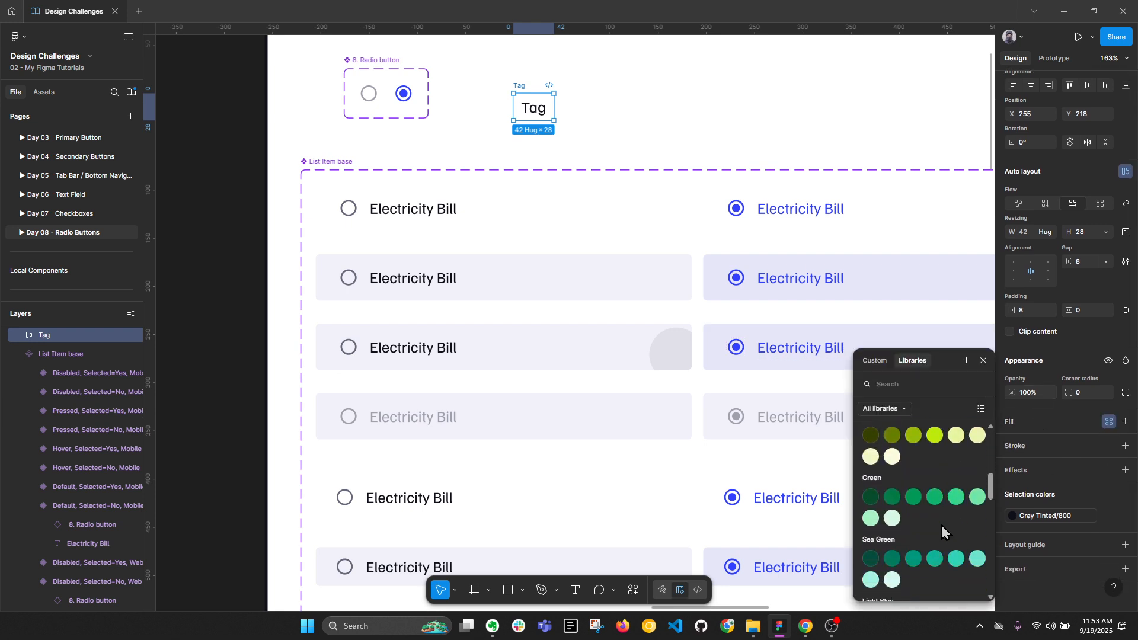
pyautogui.scroll(-5, 941, 526)
pyautogui.click(937, 536)
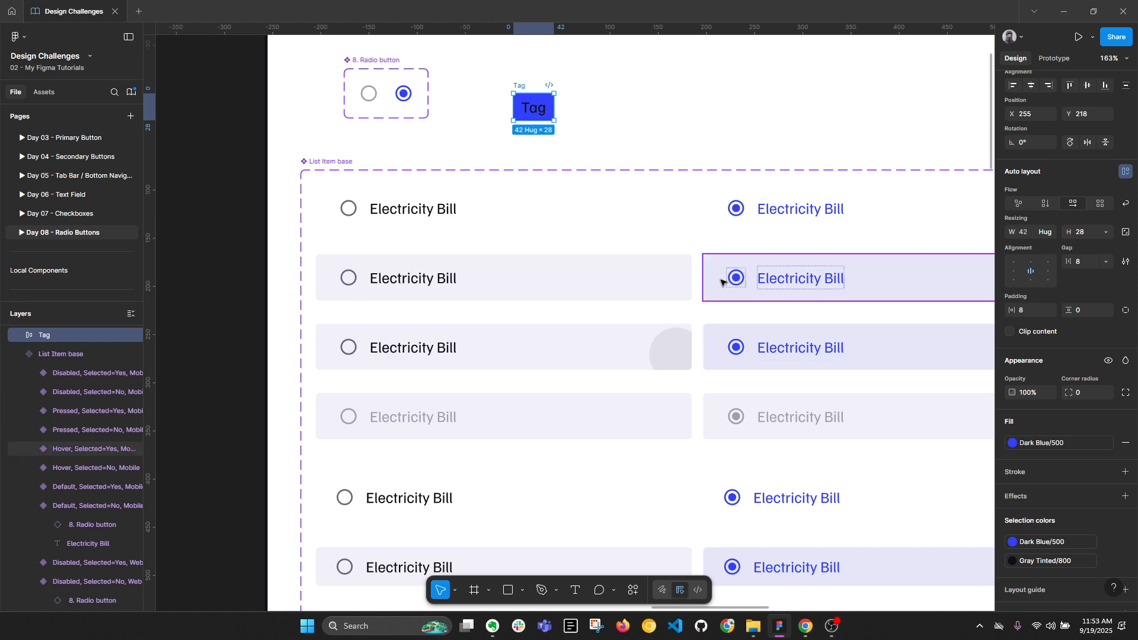
pyautogui.click(1055, 560)
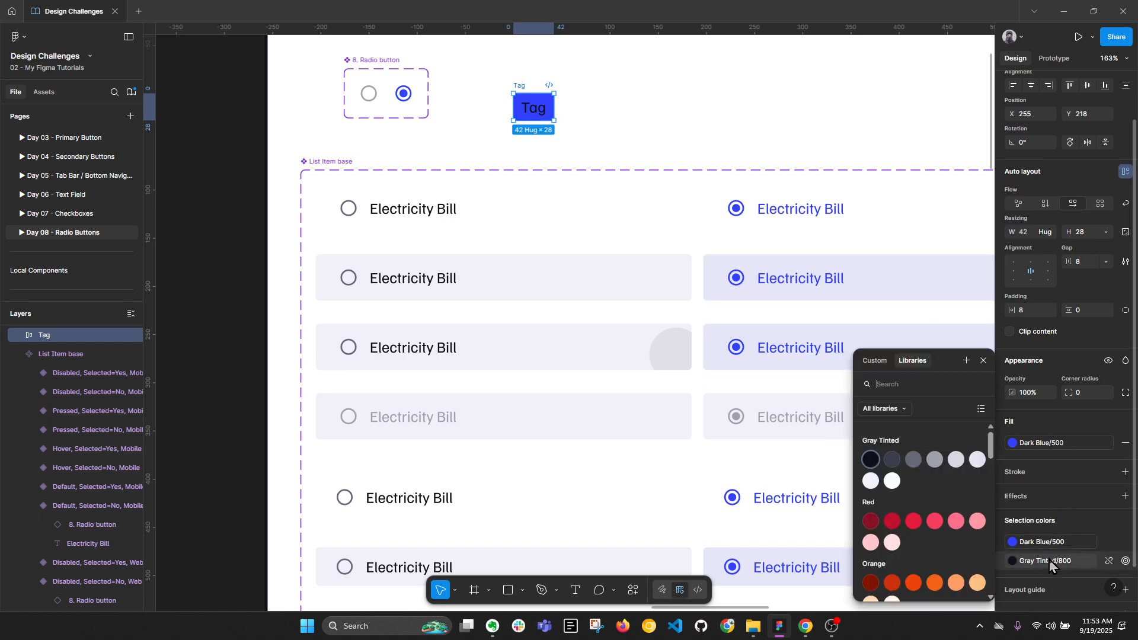
pyautogui.click(889, 483)
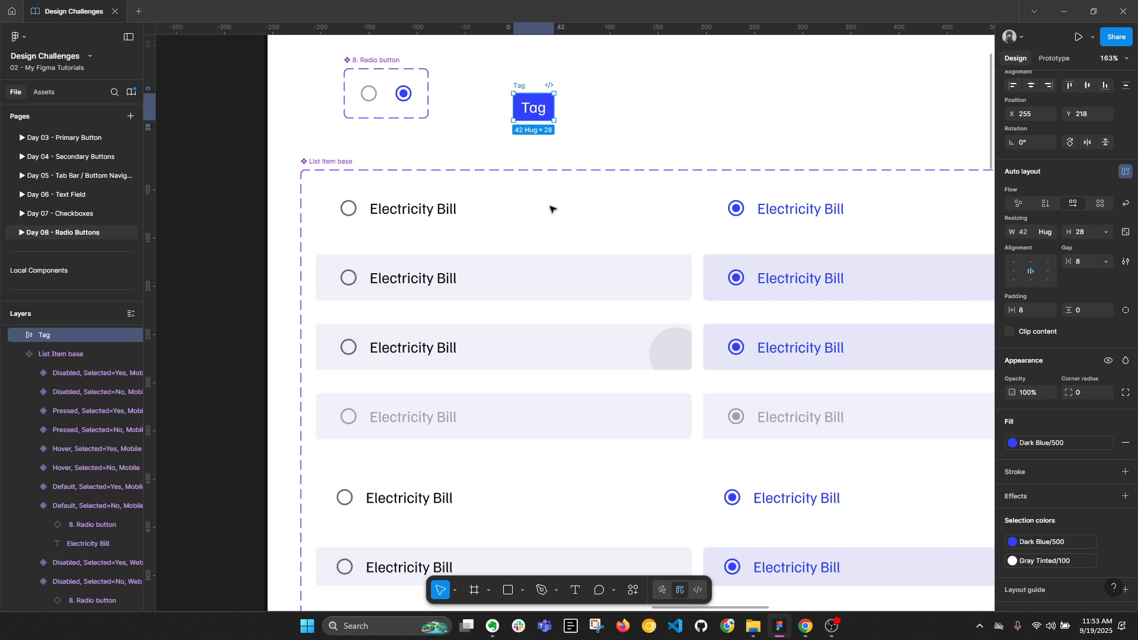
# Apply the Text md/Bold text style to the text inside the Tag frame.
pyautogui.click(527, 116)
pyautogui.click(1037, 400)
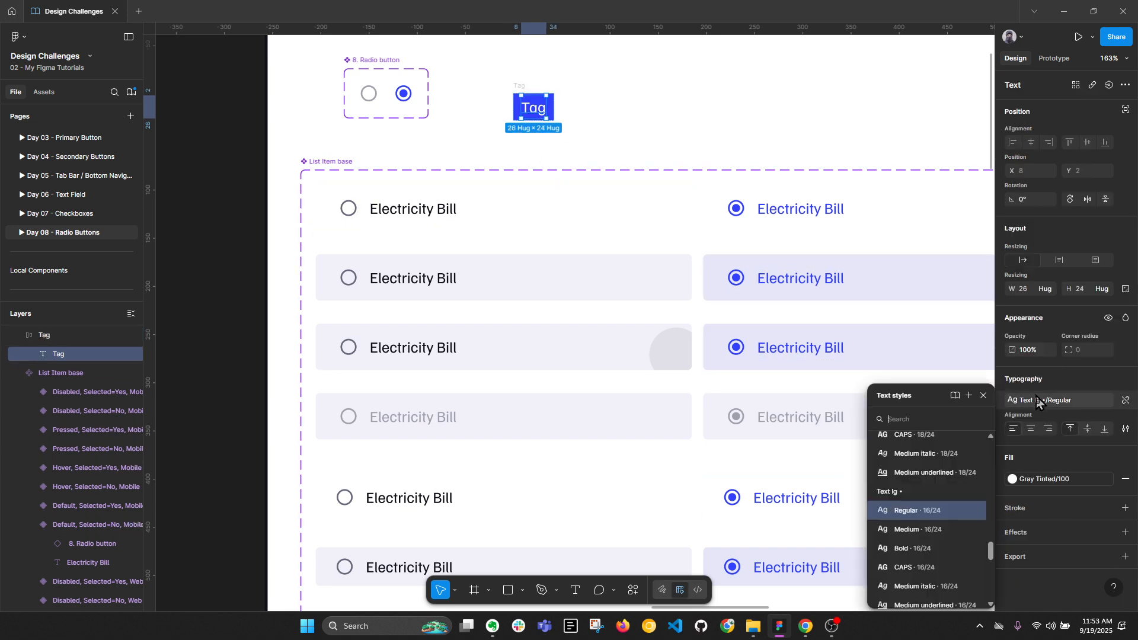
pyautogui.scroll(-3, 954, 513)
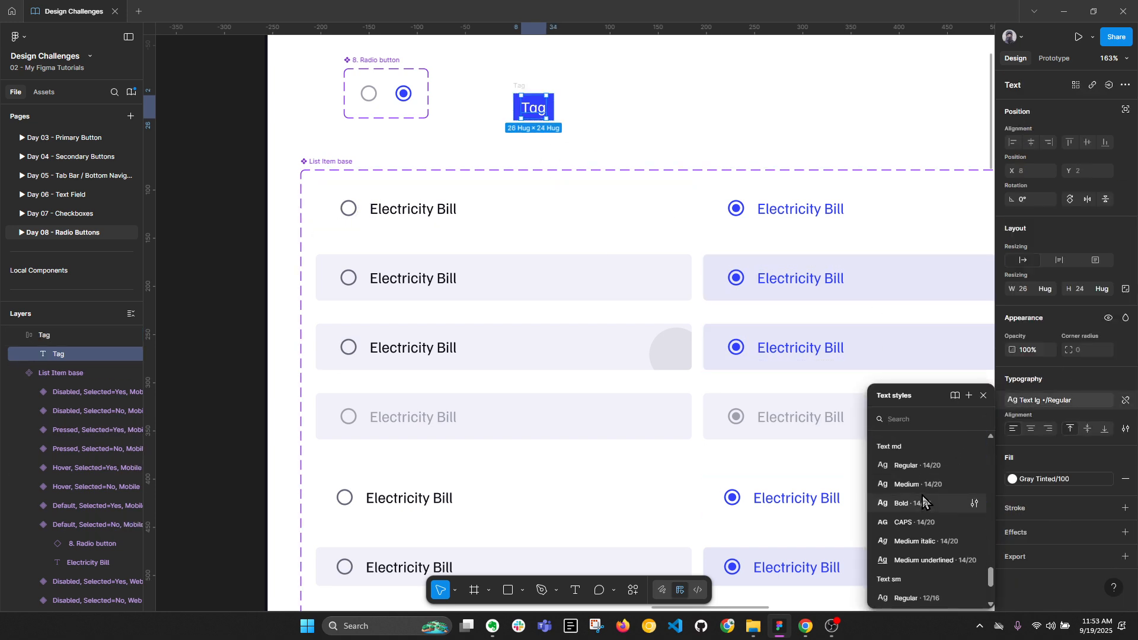
pyautogui.click(923, 501)
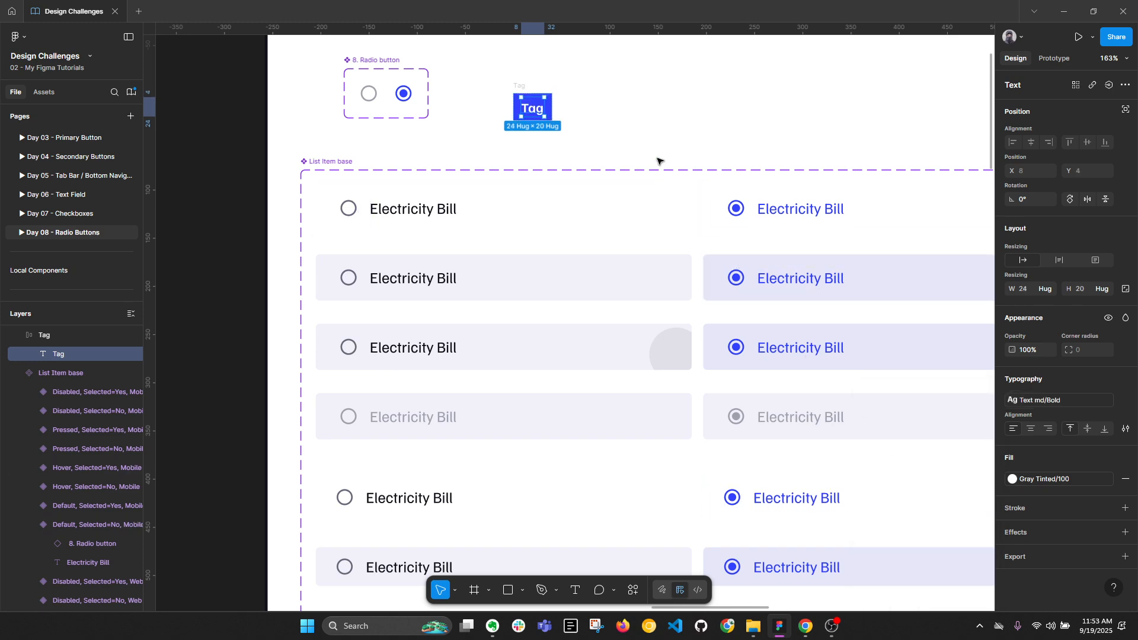
pyautogui.click(639, 124)
# Set the Tag frame's horizontal padding to 12 and its corner radius to 100.
pyautogui.click(531, 111)
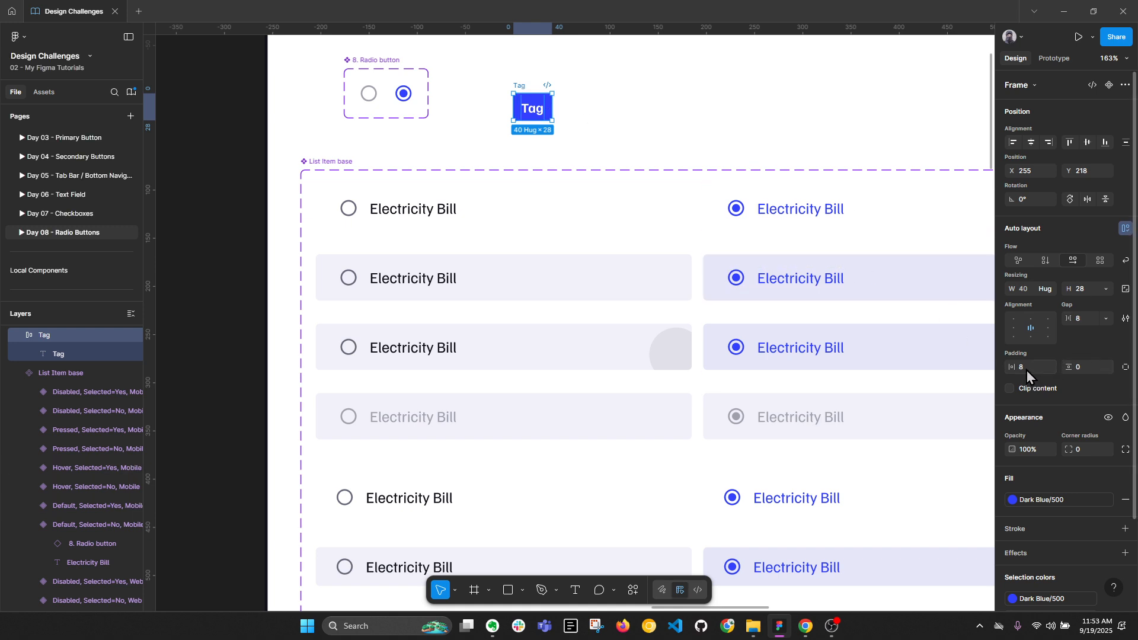
pyautogui.click(1026, 370)
pyautogui.write('12')
pyautogui.press('Return')
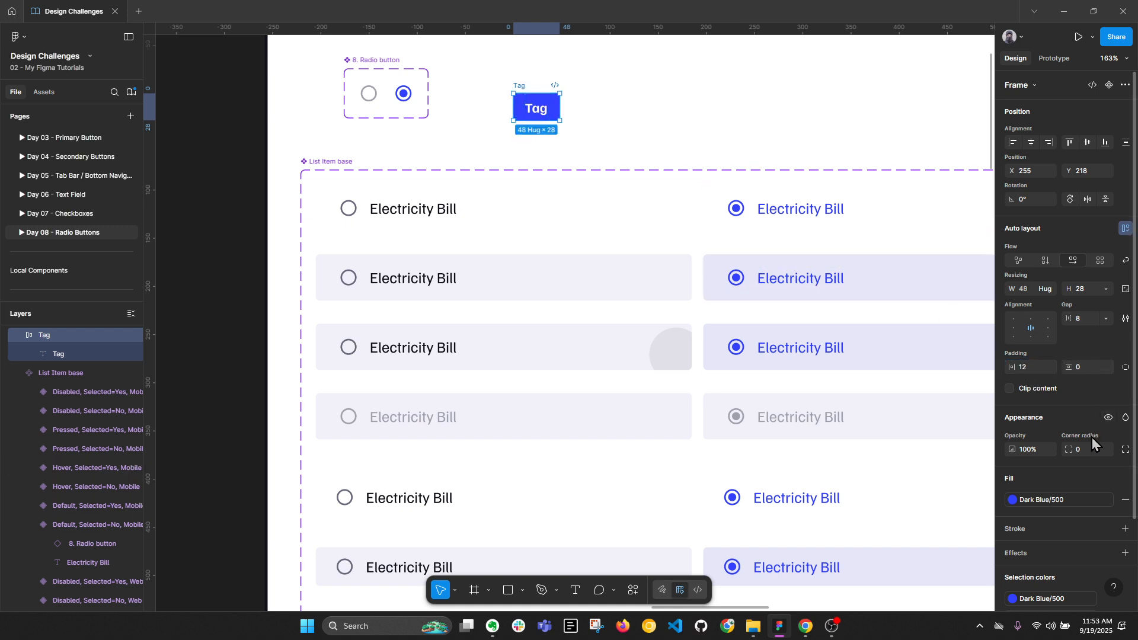
pyautogui.write('100')
pyautogui.press('Return')
# Check the text's vertical centering inside the Tag pill using two temporary horizontal guides, and remove the guides.
pyautogui.scroll(5, 530, 109)
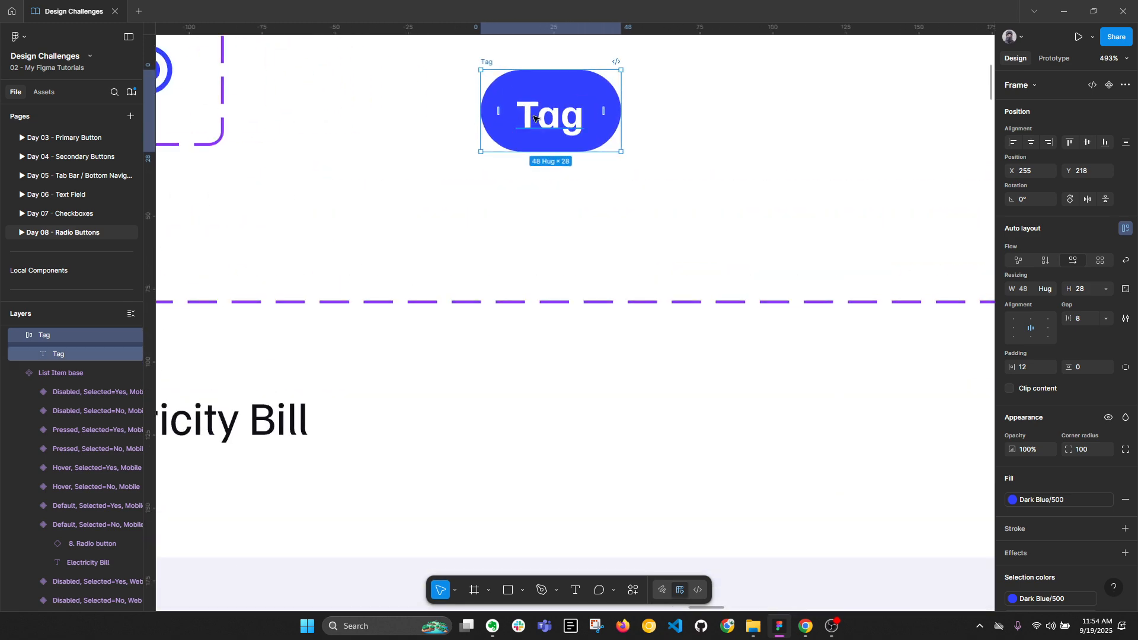
pyautogui.scroll(2, 686, 155)
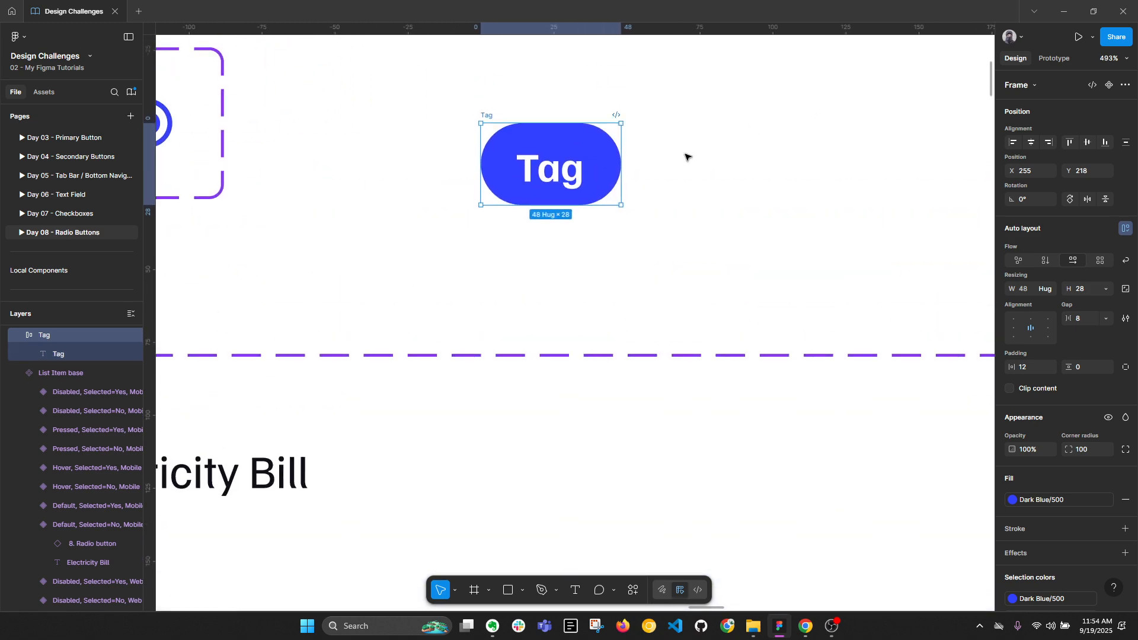
pyautogui.click(566, 148)
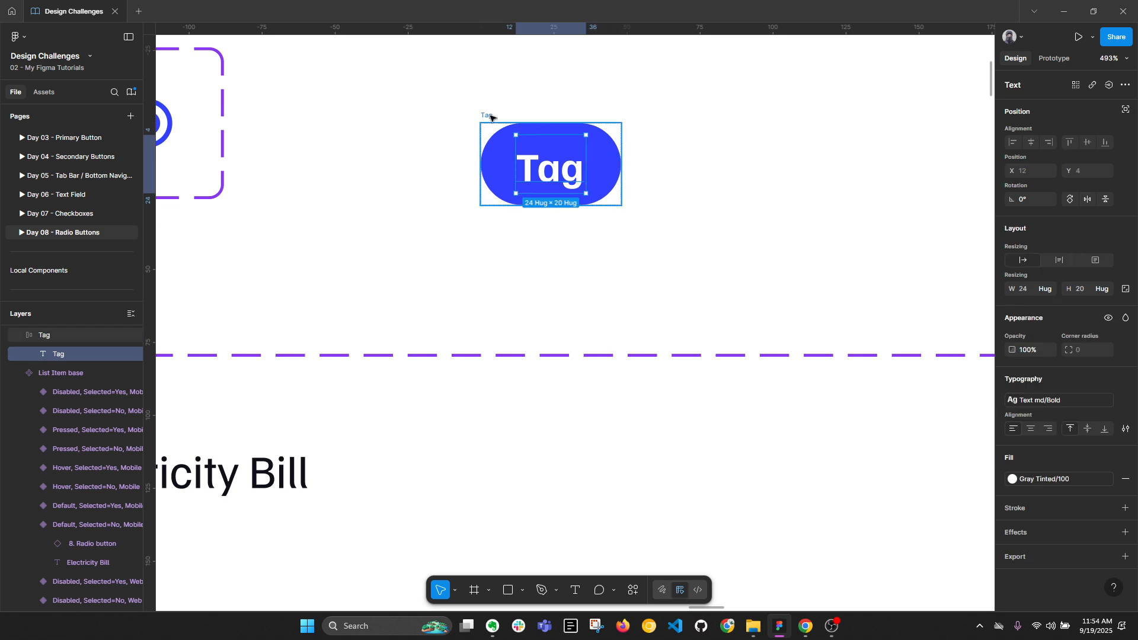
pyautogui.click(551, 236)
pyautogui.scroll(3, 539, 171)
pyautogui.click(457, 106)
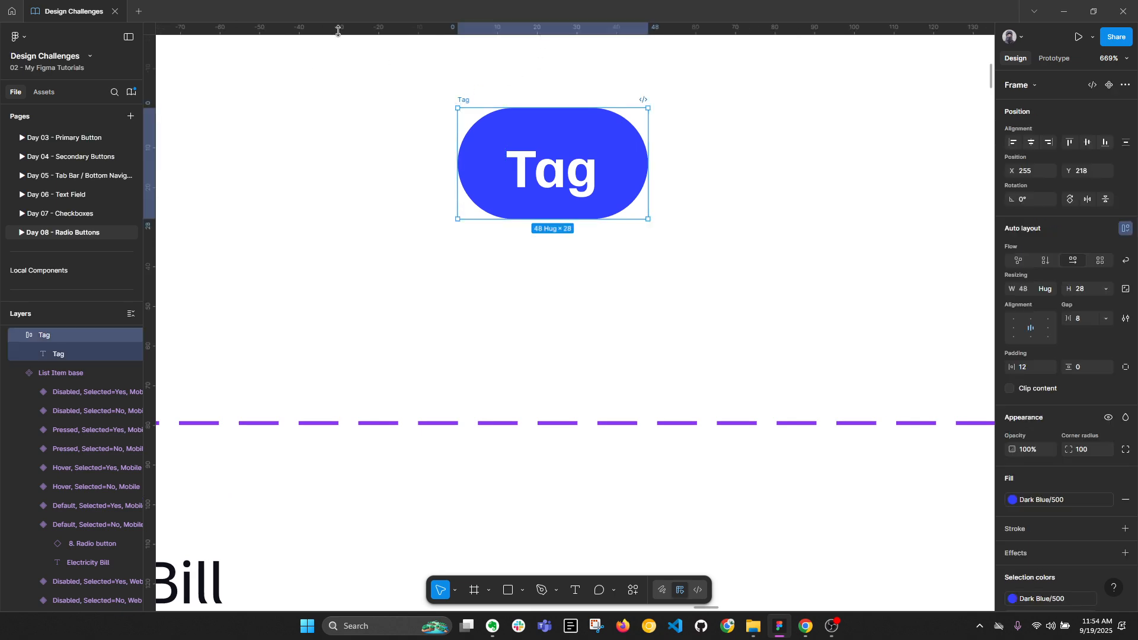
pyautogui.moveTo(338, 30); pyautogui.dragTo(355, 148)
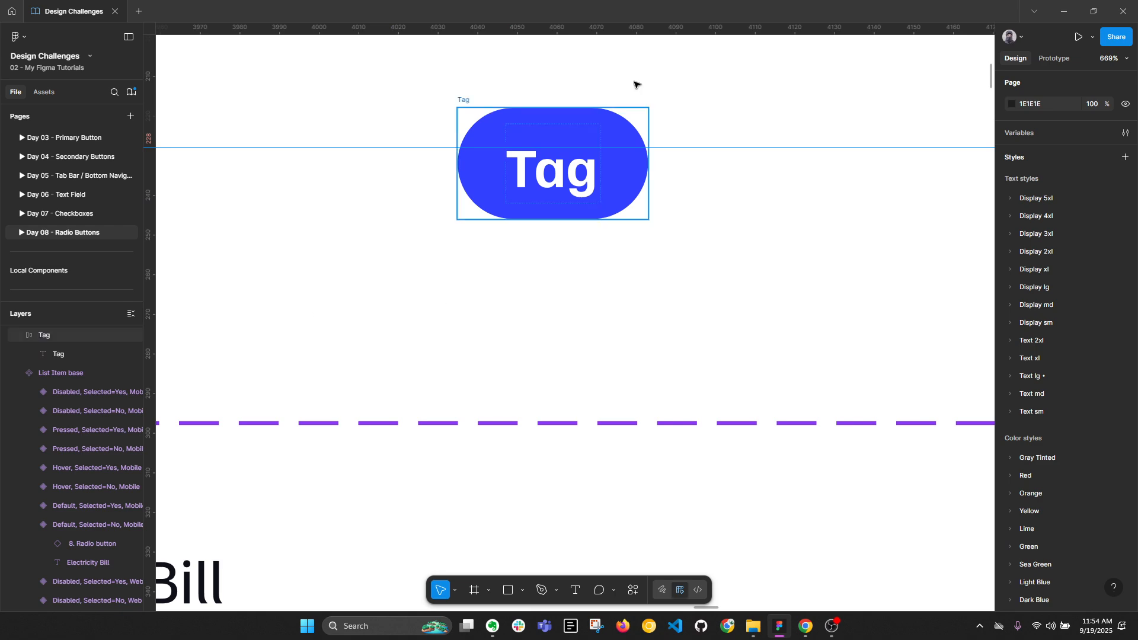
pyautogui.moveTo(603, 31); pyautogui.dragTo(604, 198)
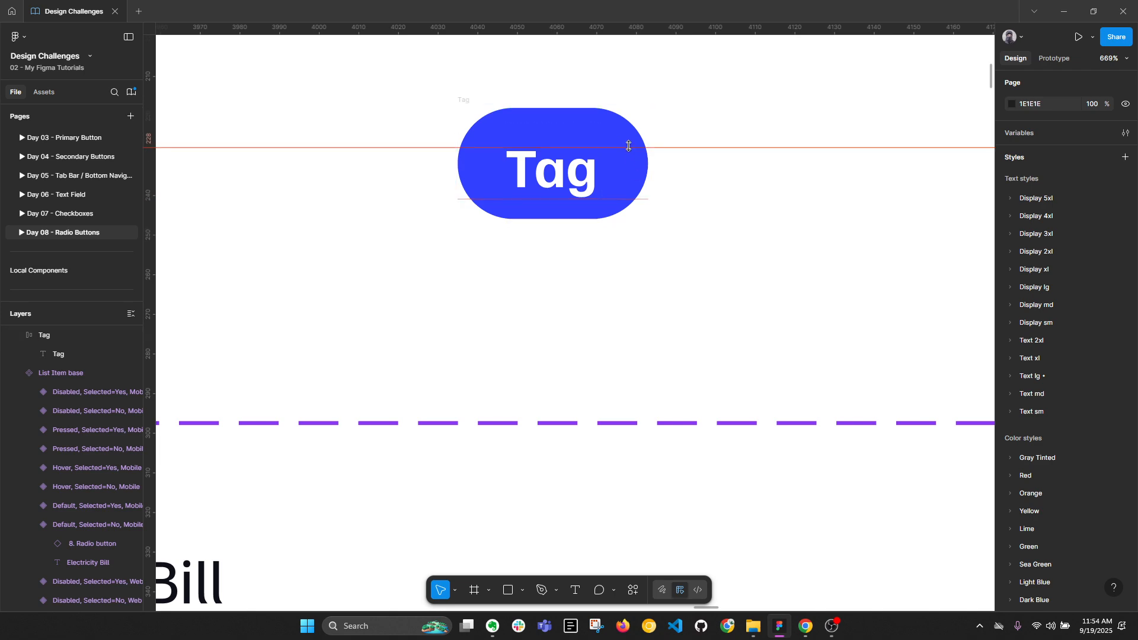
pyautogui.moveTo(629, 143); pyautogui.dragTo(646, 27)
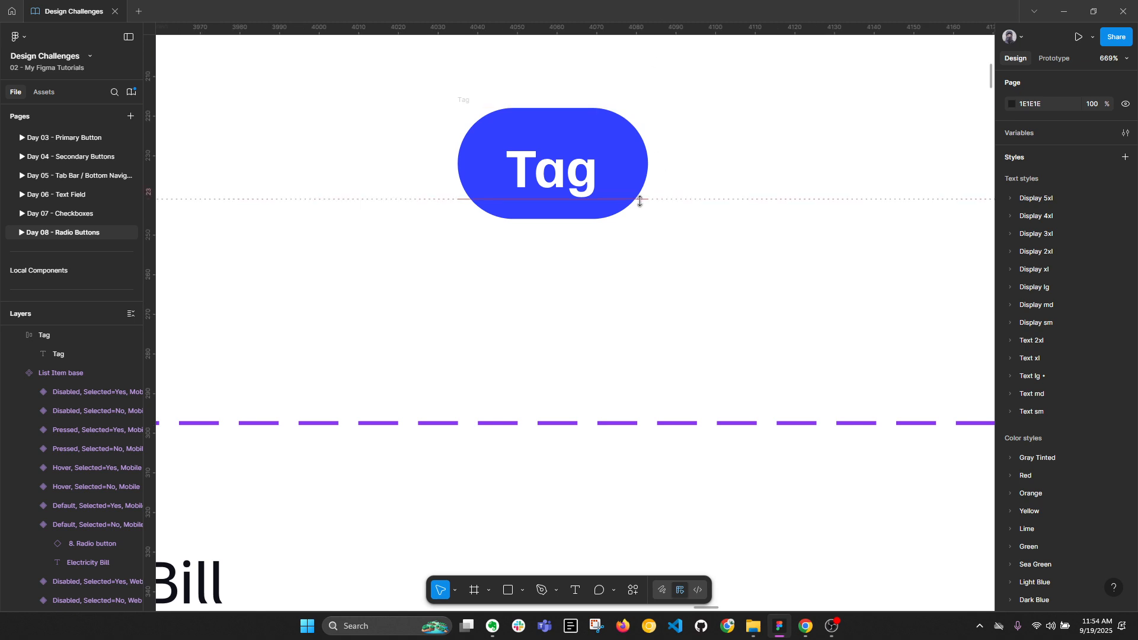
pyautogui.moveTo(638, 198); pyautogui.dragTo(662, 3)
# Set the Tag frame's height to hug its contents.
pyautogui.click(468, 100)
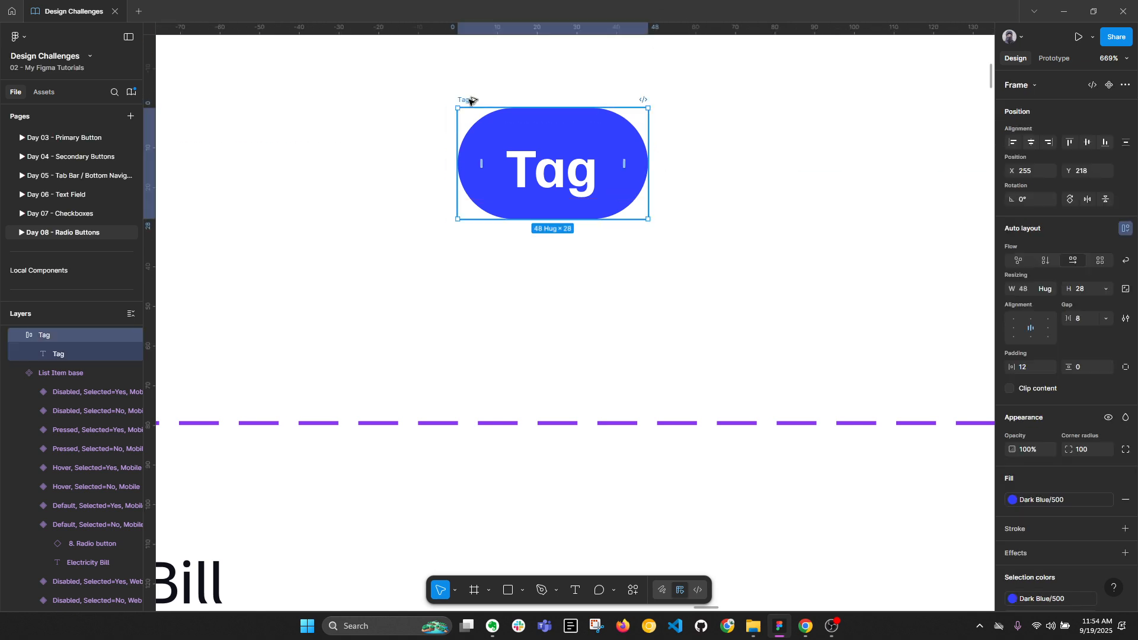
pyautogui.hotkey('alt', 'l')
pyautogui.doubleClick(547, 179)
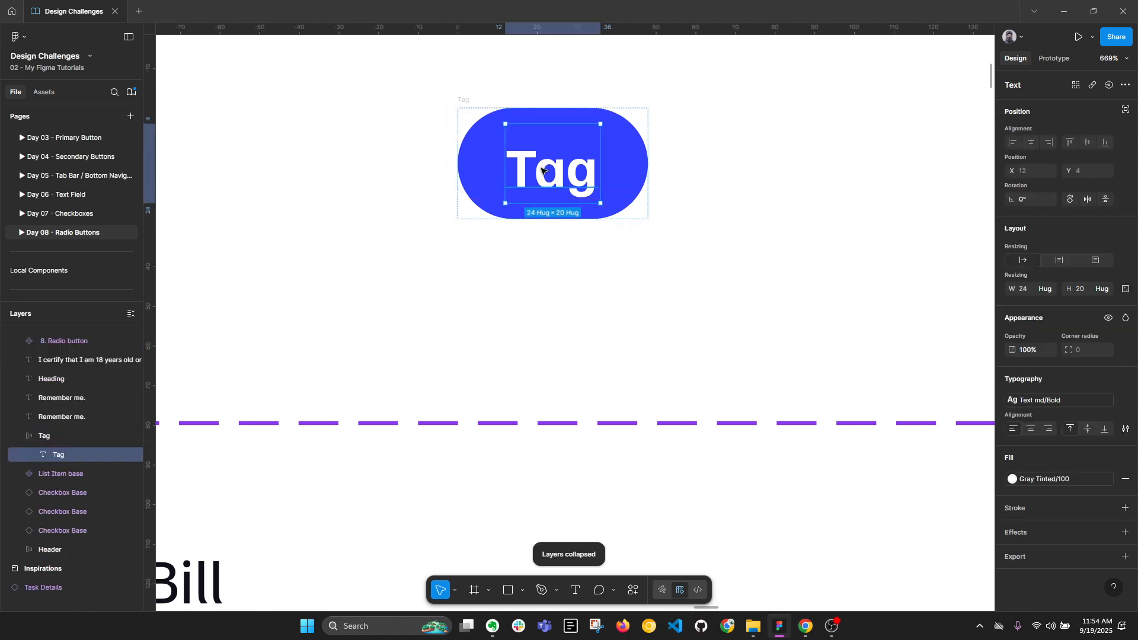
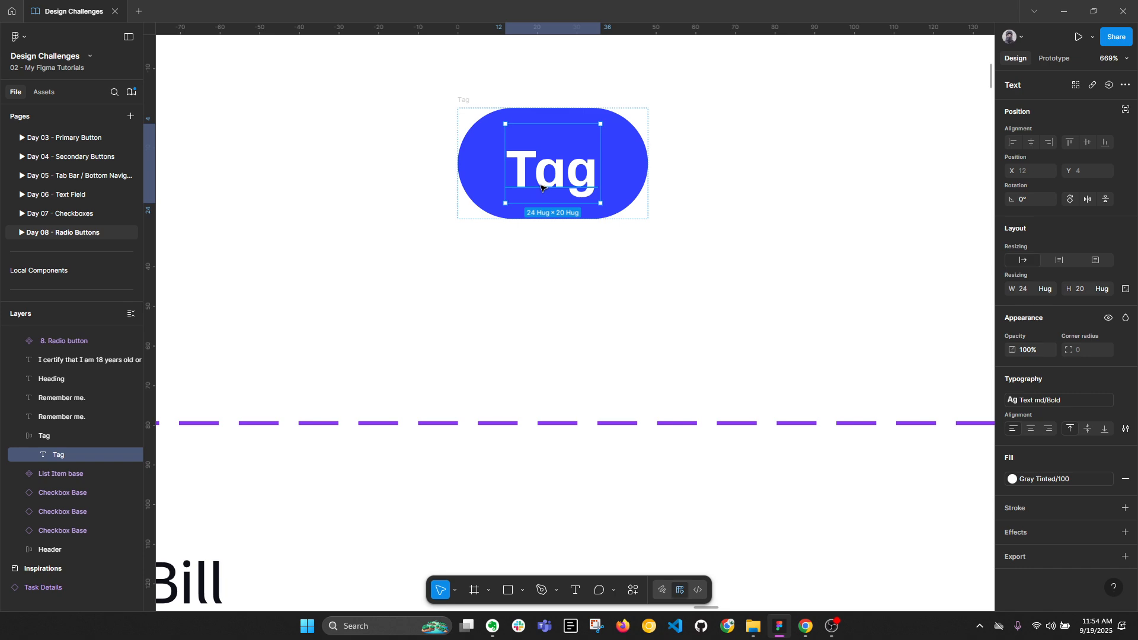
pyautogui.press('Escape')
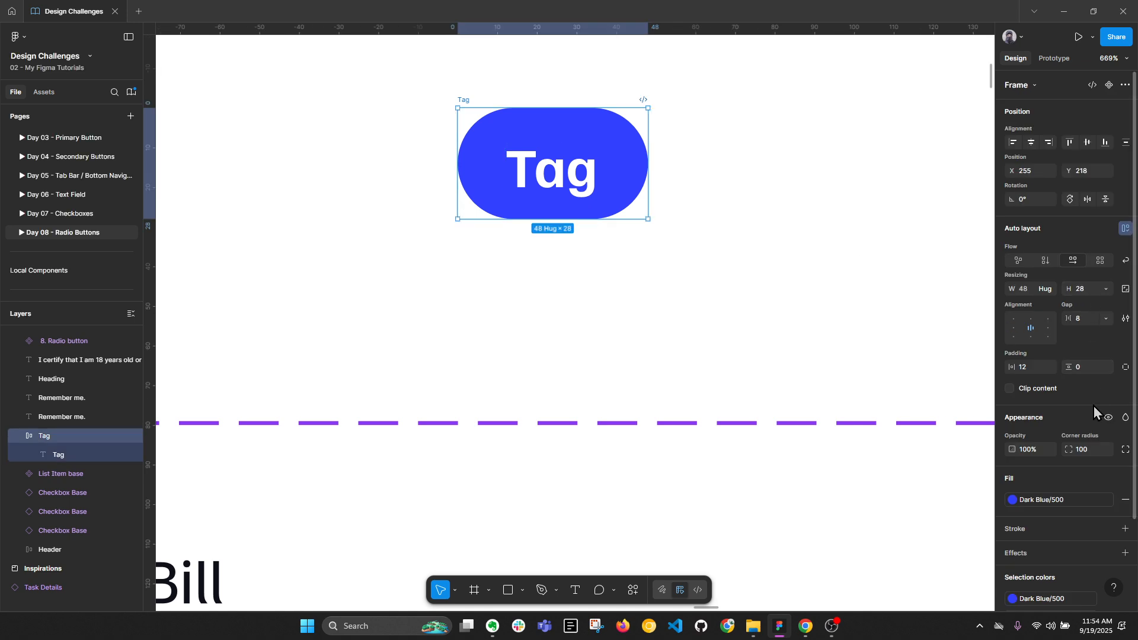
pyautogui.click(1106, 289)
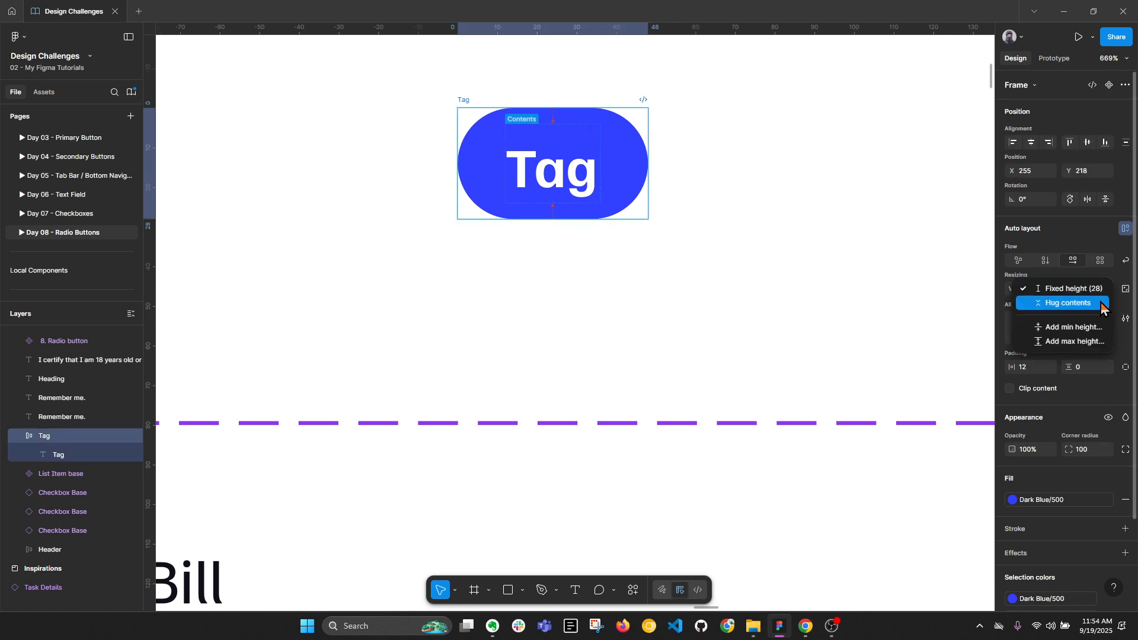
pyautogui.click(1101, 304)
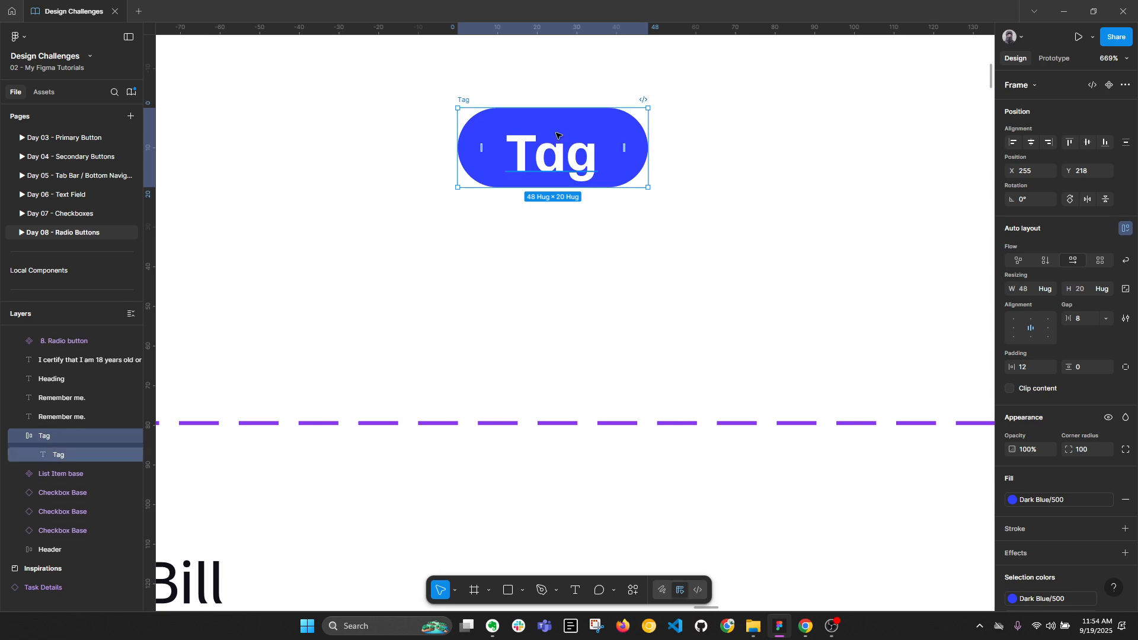
# Split the Tag frame's padding into individual sides and set its bottom padding to 4.
pyautogui.scroll(3, 556, 135)
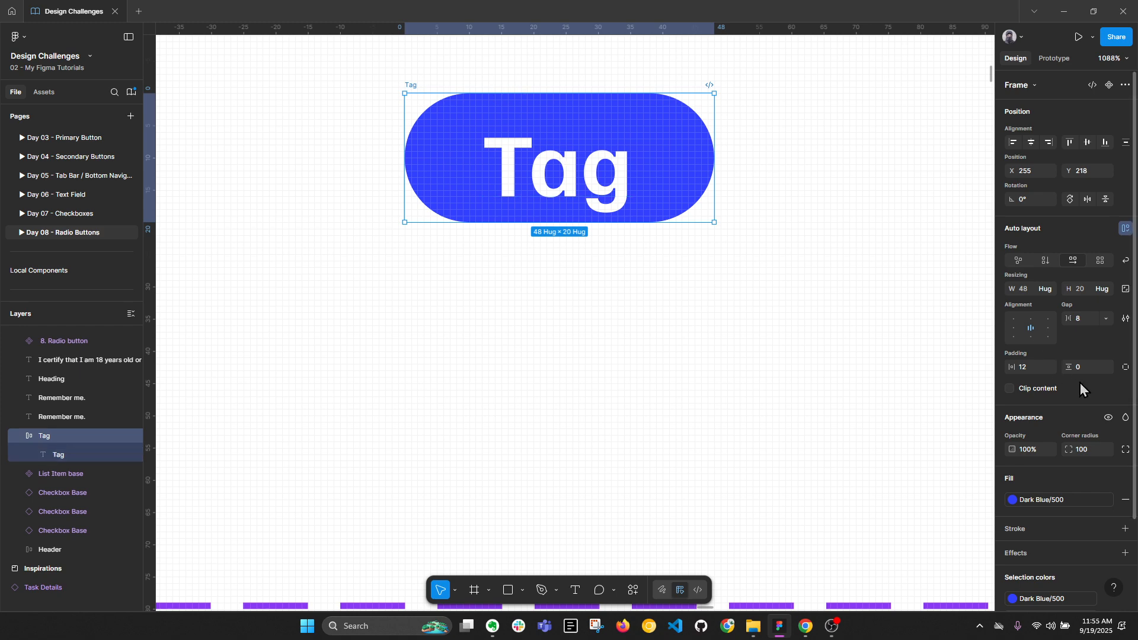
pyautogui.click(1126, 367)
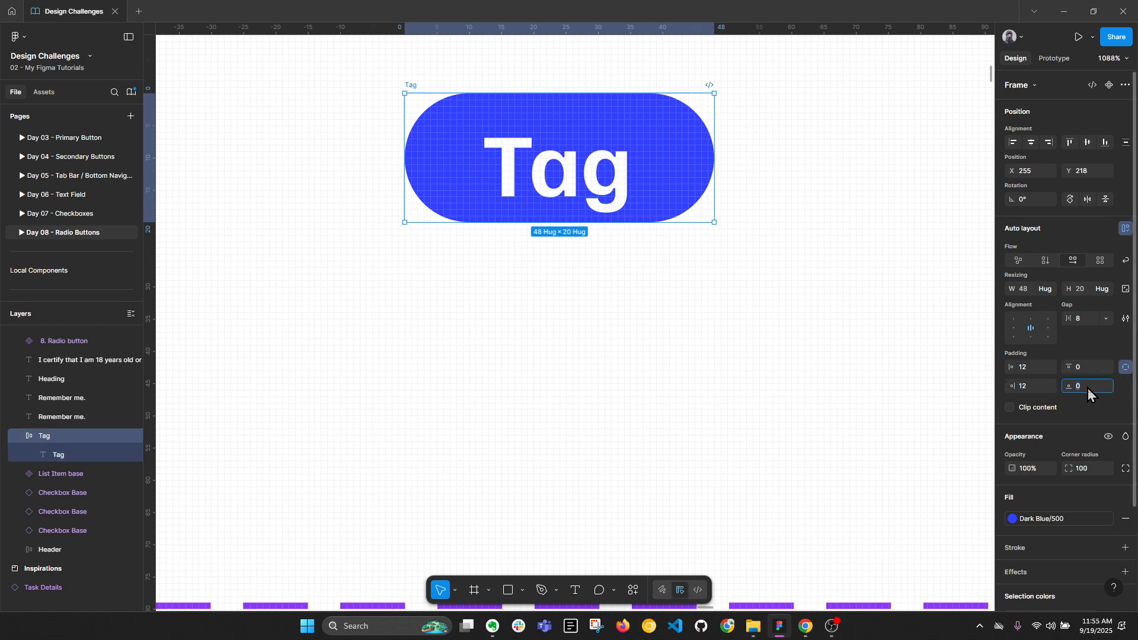
pyautogui.press('Return')
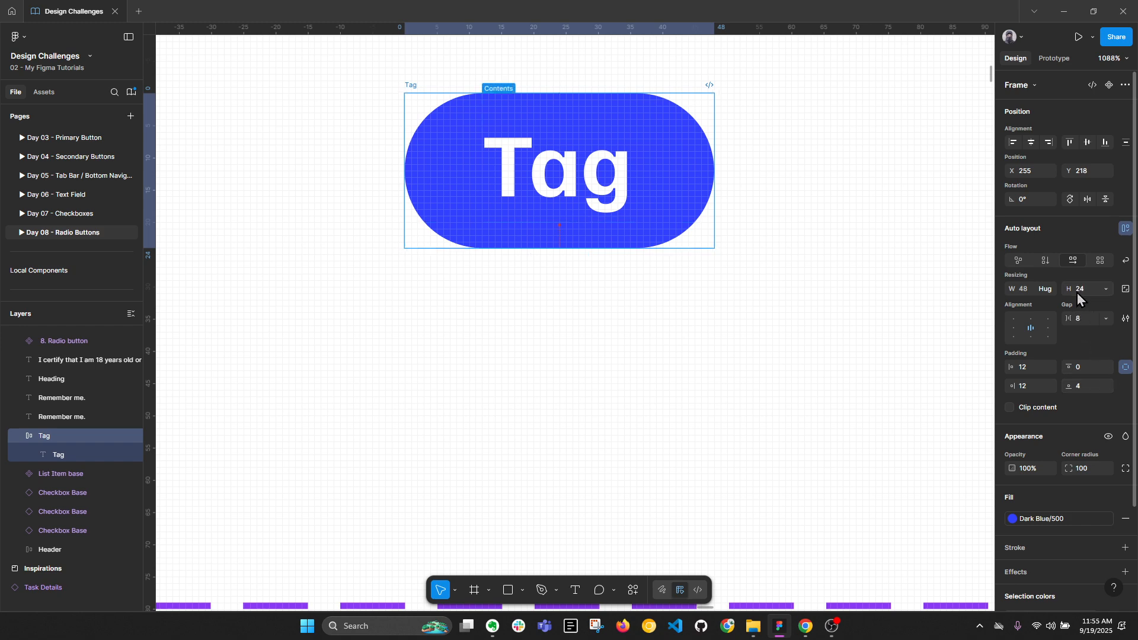
# Try a top padding of 2 and a bottom padding of 6 on the Tag frame, and undo both changes.
pyautogui.click(1089, 367)
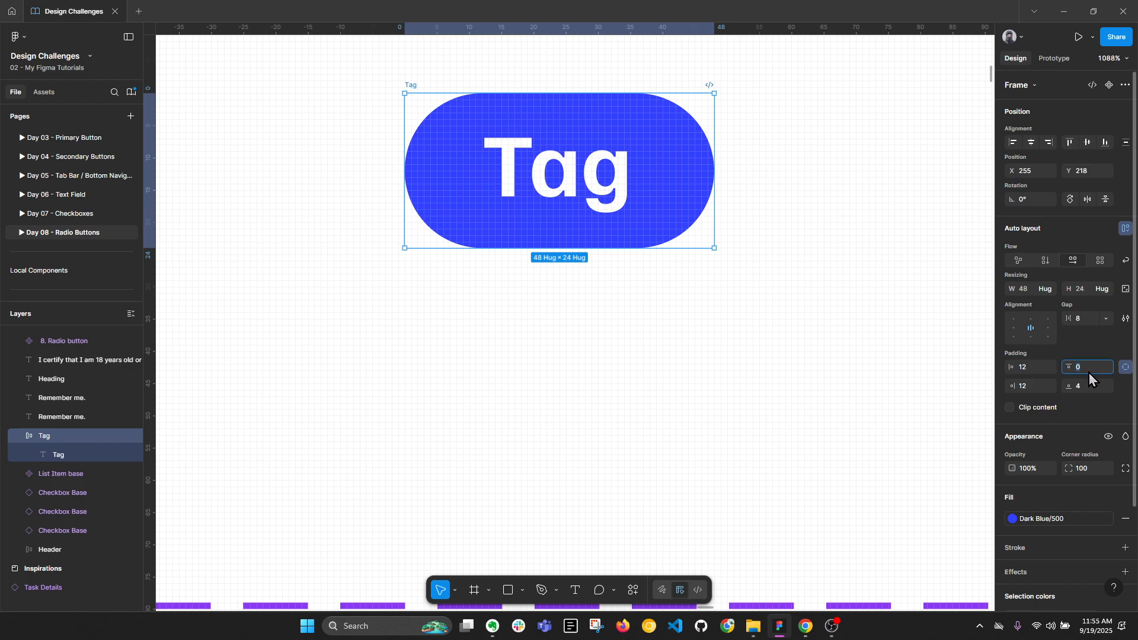
pyautogui.click(1090, 390)
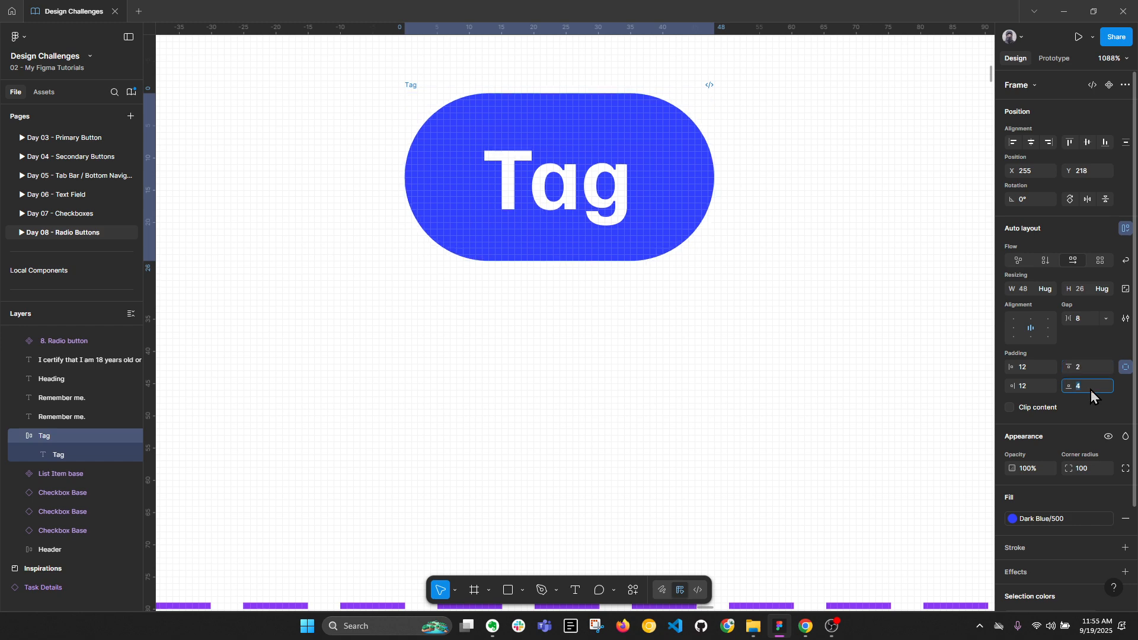
pyautogui.click(1089, 388)
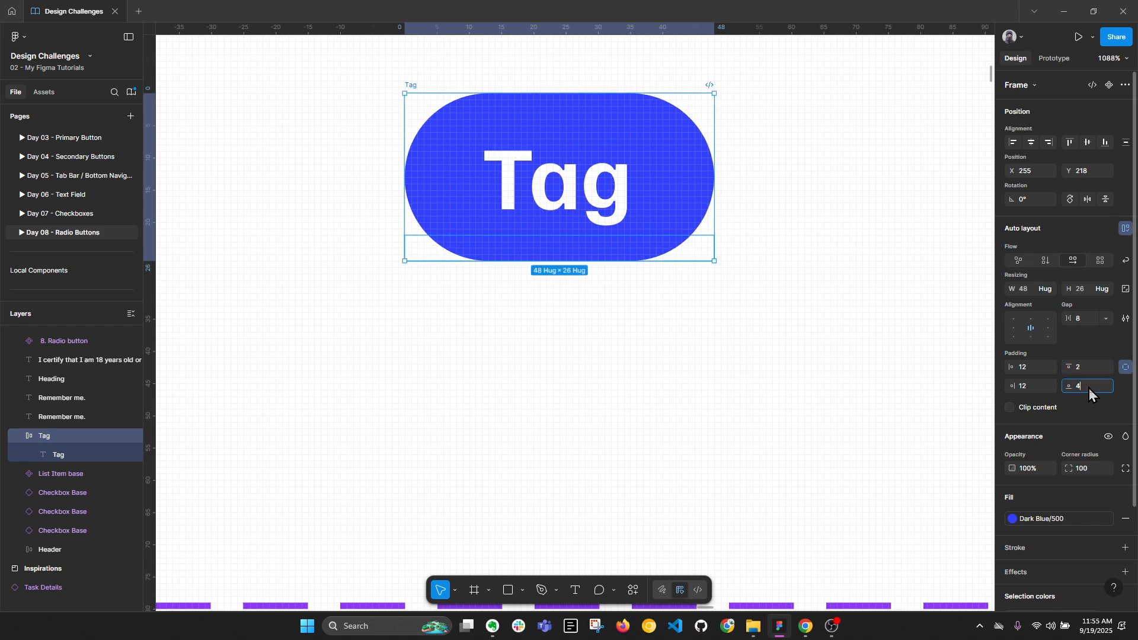
pyautogui.write('6')
pyautogui.press('Return')
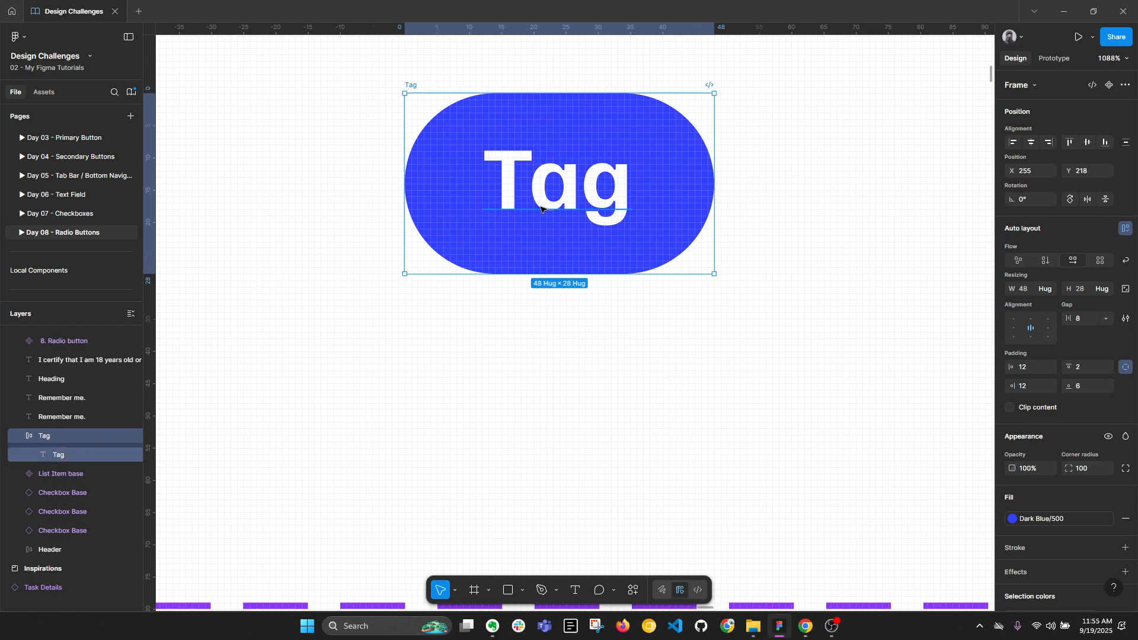
pyautogui.scroll(-5, 569, 279)
pyautogui.hotkey('ctrl', 'z')
pyautogui.hotkey('ctrl', 'z')
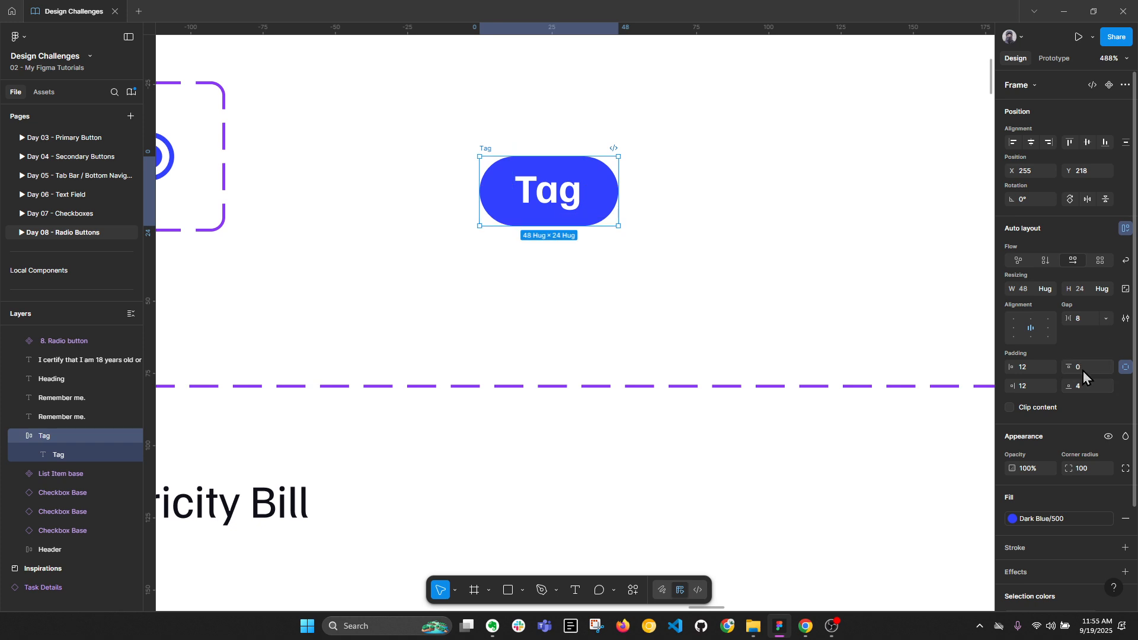
# Turn the Tag frame into a component.
pyautogui.click(718, 282)
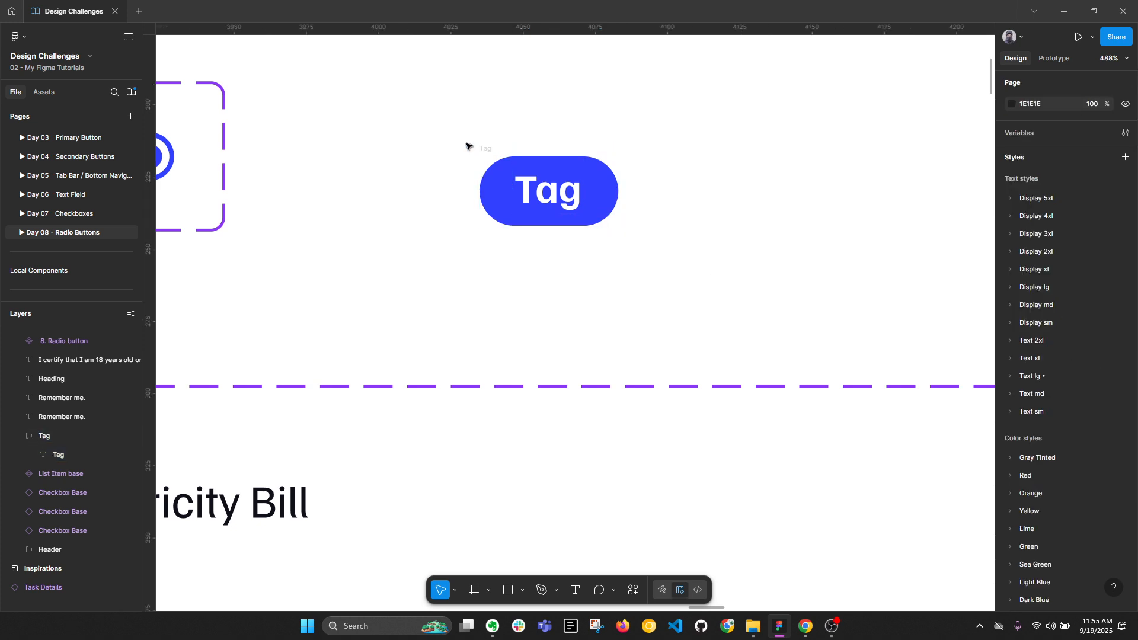
pyautogui.click(487, 148)
pyautogui.scroll(-3, 544, 139)
pyautogui.click(1109, 84)
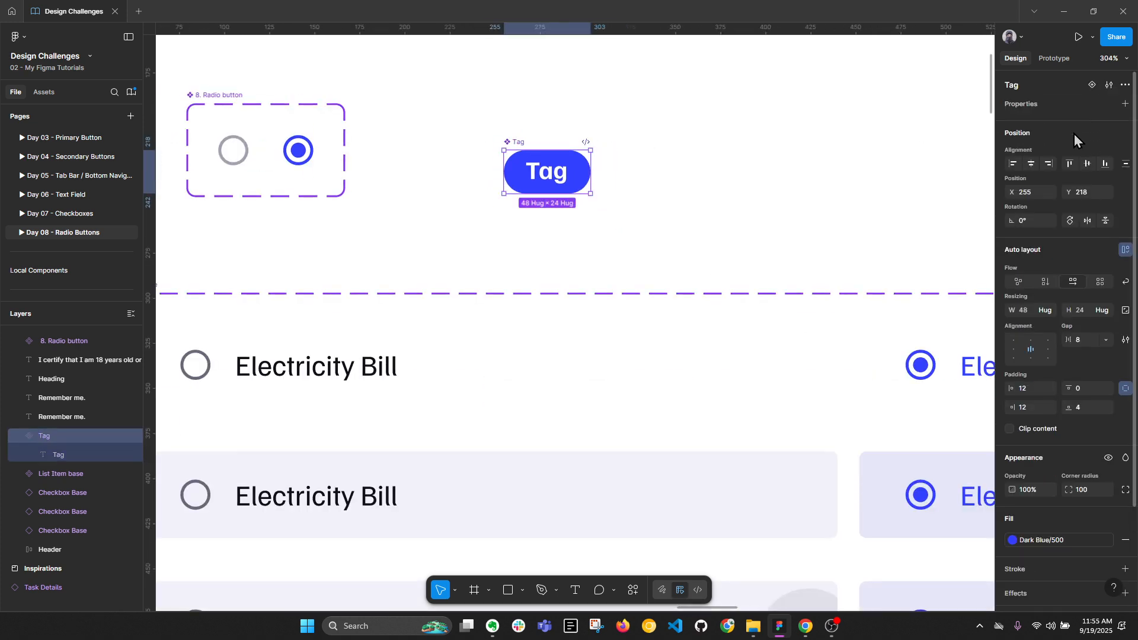
pyautogui.scroll(-1, 665, 172)
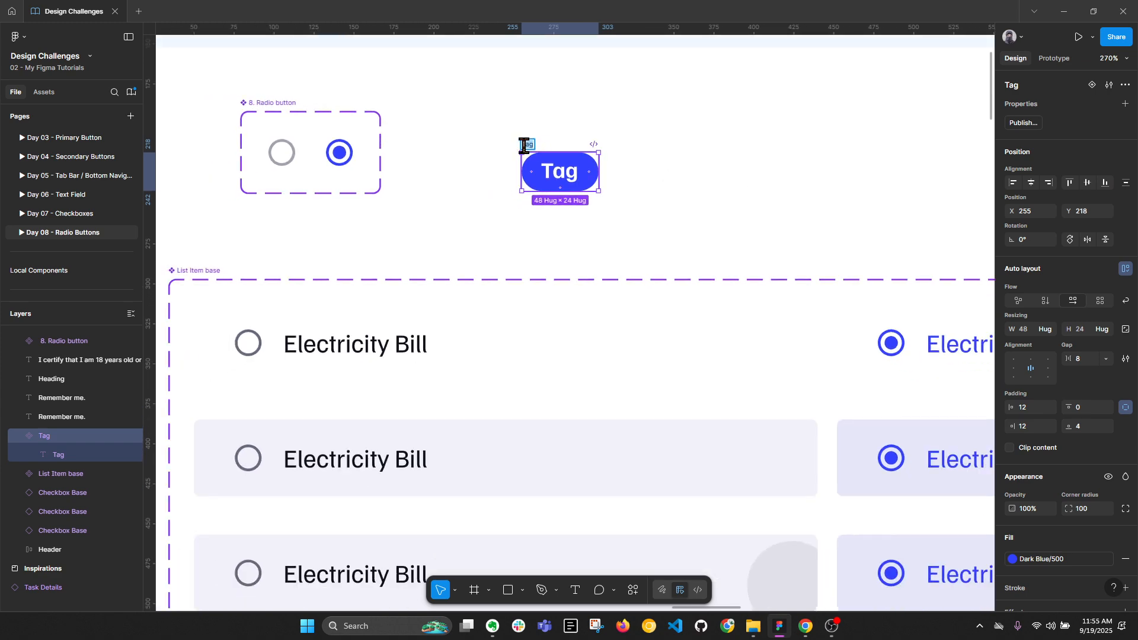
# Rename the Tag component as List Tag.
pyautogui.press('Escape')
pyautogui.click(527, 145)
pyautogui.doubleClick(532, 144)
pyautogui.click(523, 144)
pyautogui.write('List')
pyautogui.press('Return')
# Make an instance of List Tag, cut it for pasting, and move the main component beside the Radio button component set.
pyautogui.moveTo(536, 145); pyautogui.dragTo(706, 168)
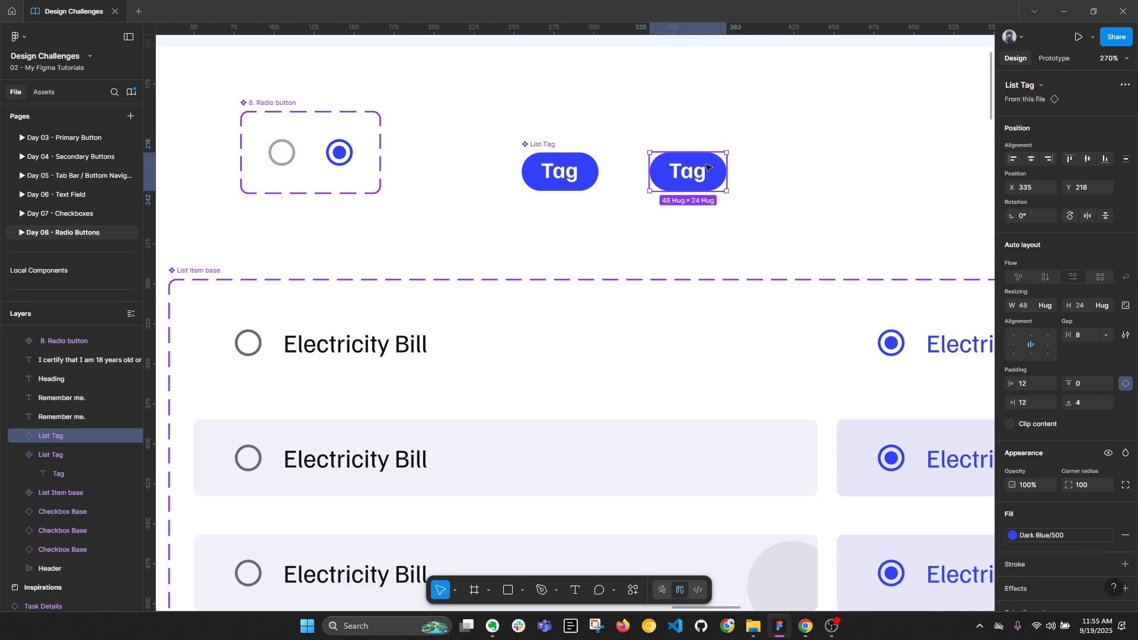
pyautogui.press('Delete')
pyautogui.moveTo(549, 143); pyautogui.dragTo(426, 102)
# Paste a List Tag instance after the Electricity Bill label in each of the four unselected Mobile variants.
pyautogui.scroll(-3, 484, 144)
pyautogui.keyDown('ctrl'); pyautogui.click(401, 271); pyautogui.keyUp('ctrl')
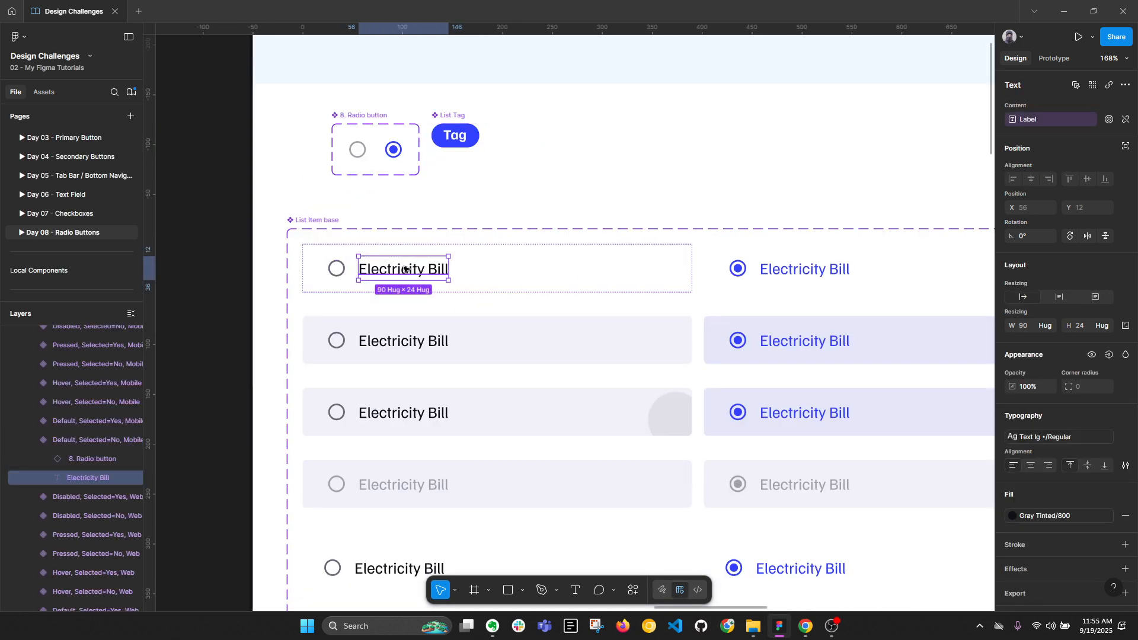
pyautogui.hotkey('ctrl', 'v')
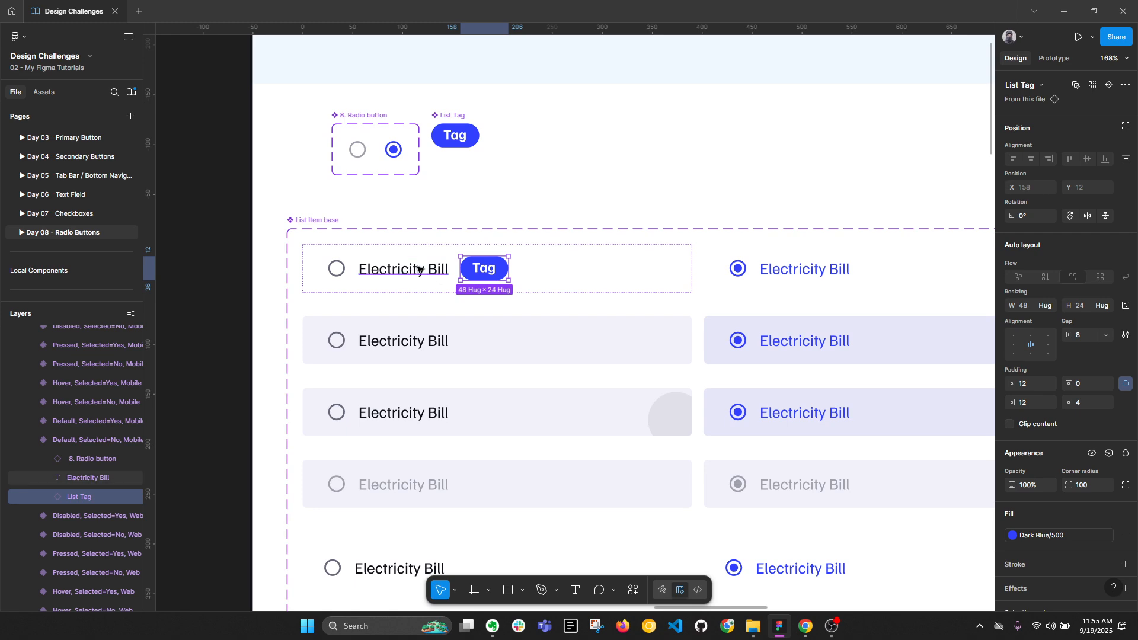
pyautogui.keyDown('ctrl'); pyautogui.click(441, 340); pyautogui.keyUp('ctrl')
pyautogui.hotkey('ctrl', 'v')
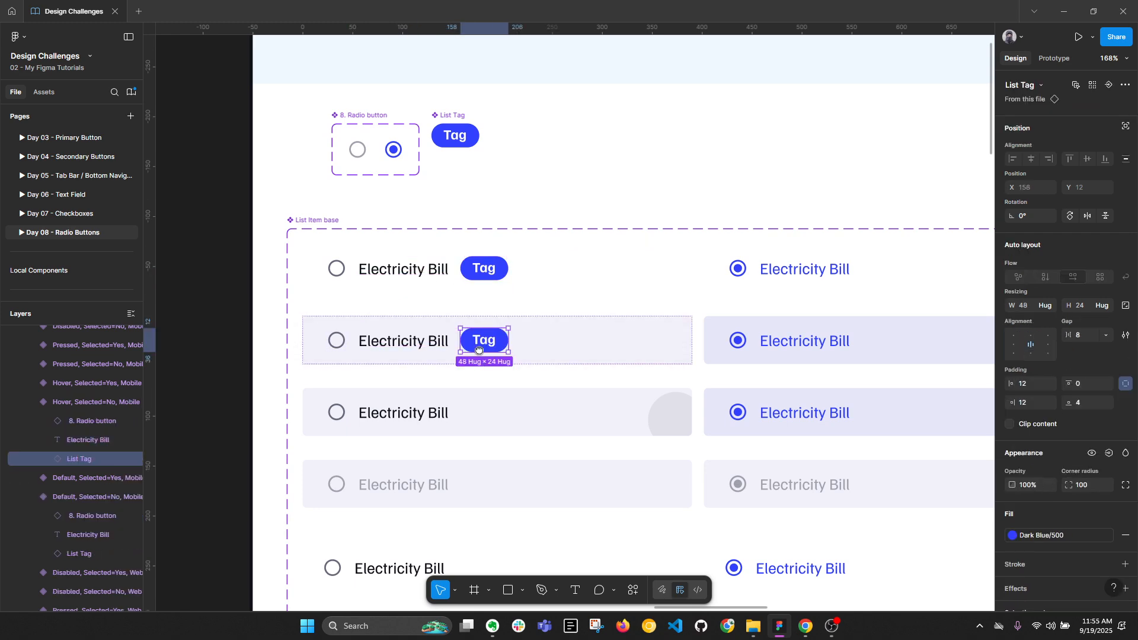
pyautogui.scroll(-3, 479, 350)
pyautogui.keyDown('ctrl'); pyautogui.click(409, 292); pyautogui.keyUp('ctrl')
pyautogui.hotkey('ctrl', 'v')
pyautogui.keyDown('ctrl'); pyautogui.click(409, 365); pyautogui.keyUp('ctrl')
pyautogui.hotkey('ctrl', 'v')
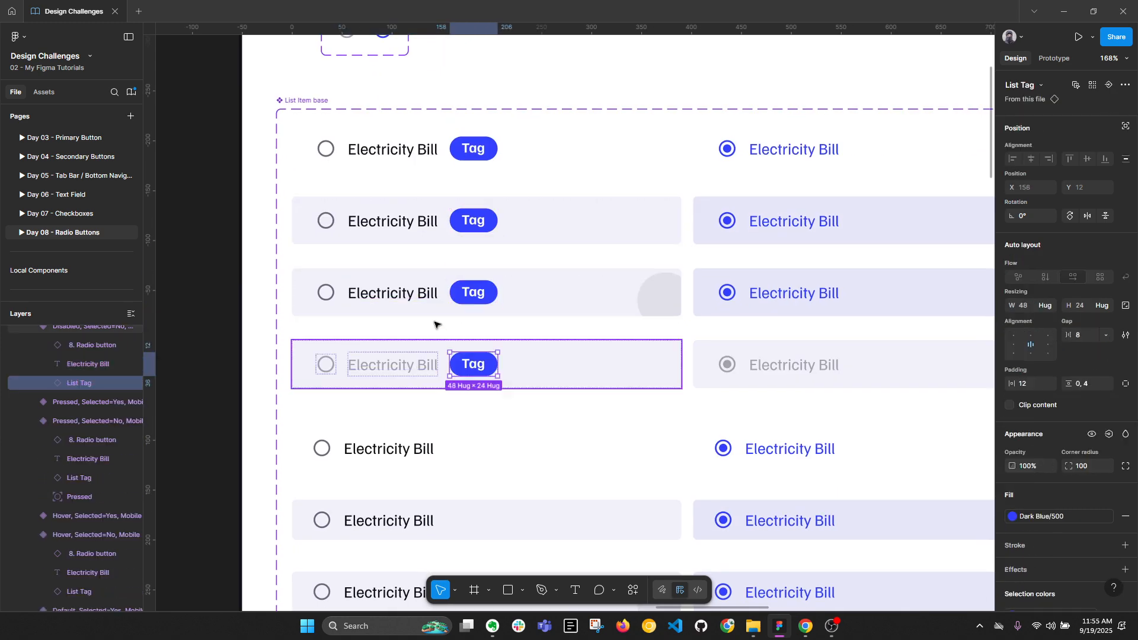
pyautogui.scroll(-5, 436, 325)
pyautogui.keyDown('ctrl'); pyautogui.click(635, 231); pyautogui.keyUp('ctrl')
pyautogui.keyDown('ctrl'); pyautogui.keyDown('shift'); pyautogui.click(611, 268); pyautogui.keyUp('shift'); pyautogui.keyUp('ctrl')
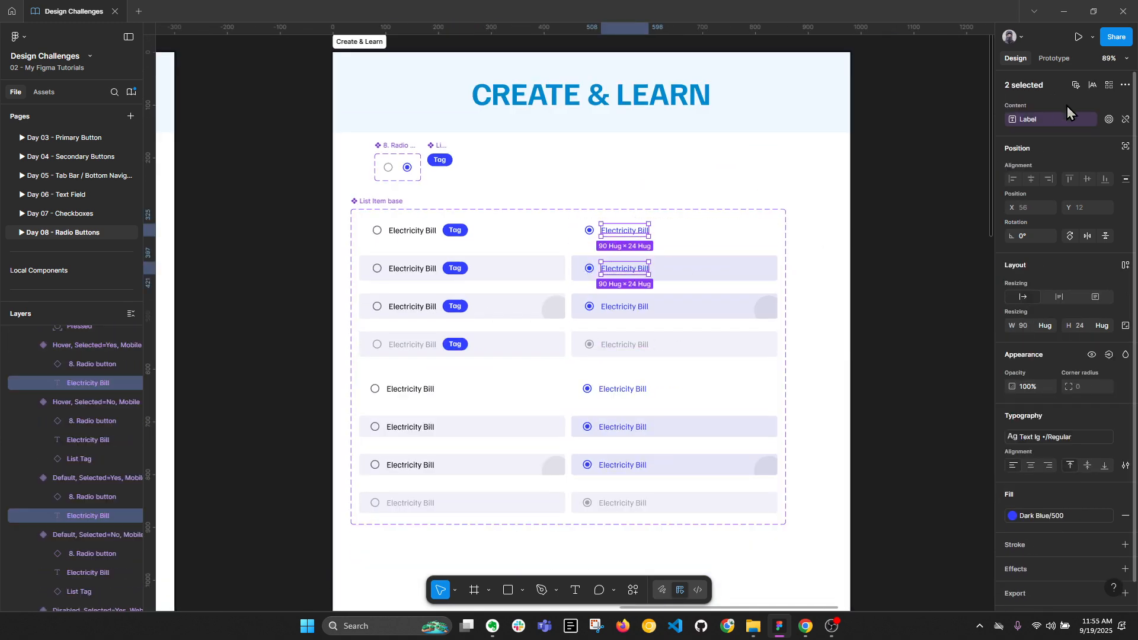
pyautogui.click(1108, 86)
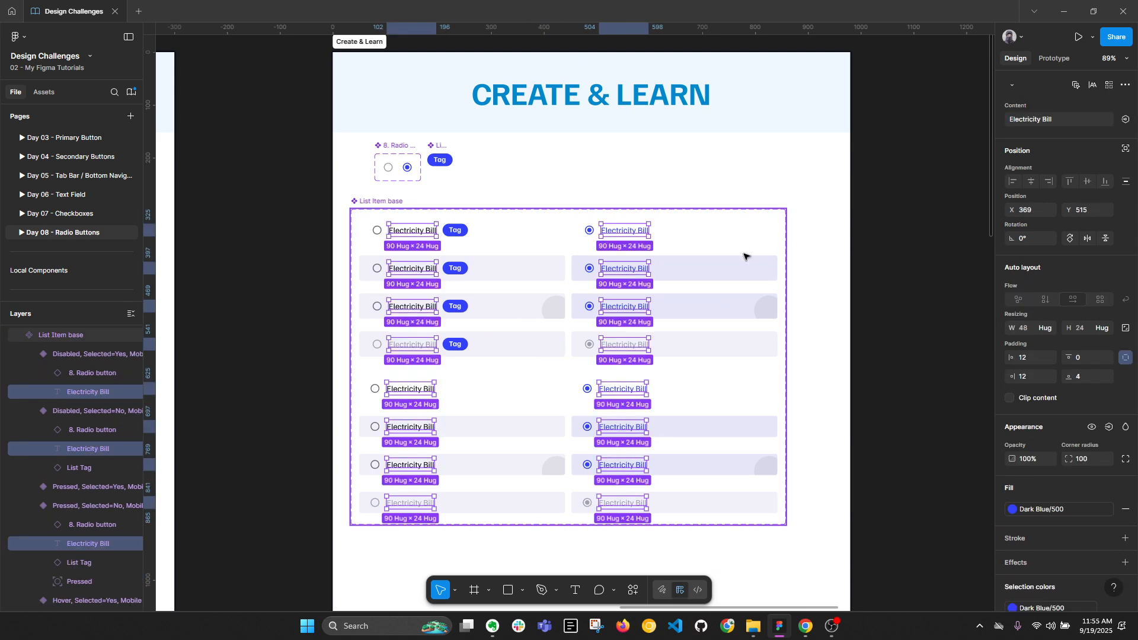
pyautogui.click(716, 228)
pyautogui.keyDown('shift'); pyautogui.click(702, 267); pyautogui.keyUp('shift')
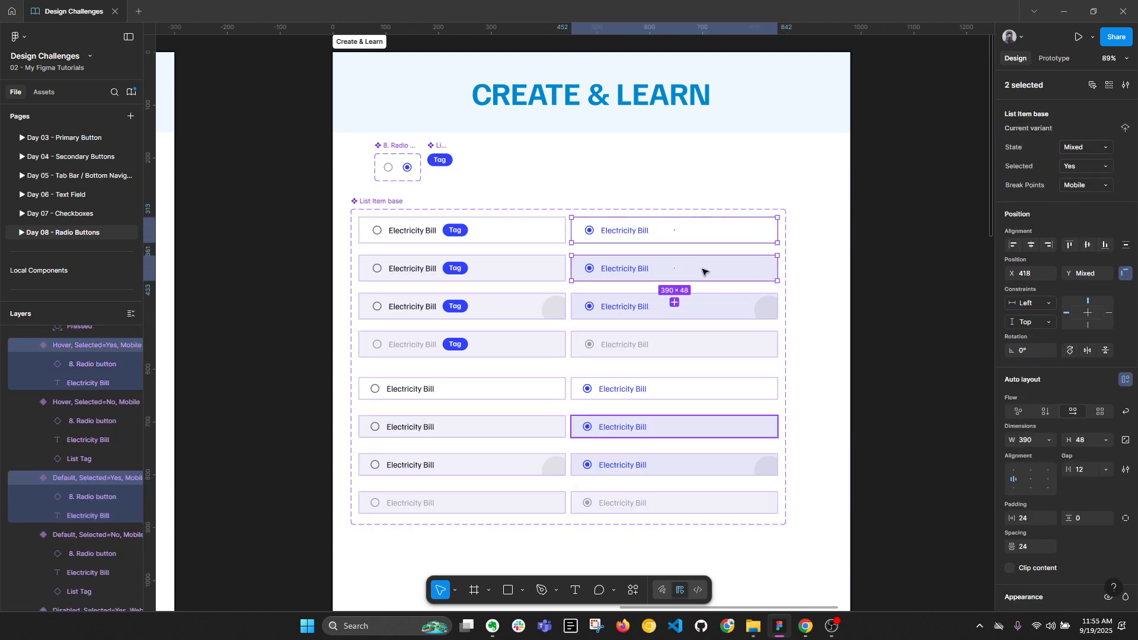
# Add a List Tag instance after the label in all eight Web variants at once.
pyautogui.click(442, 390)
pyautogui.keyDown('shift'); pyautogui.click(442, 426); pyautogui.keyUp('shift')
pyautogui.keyDown('shift'); pyautogui.click(438, 464); pyautogui.keyUp('shift')
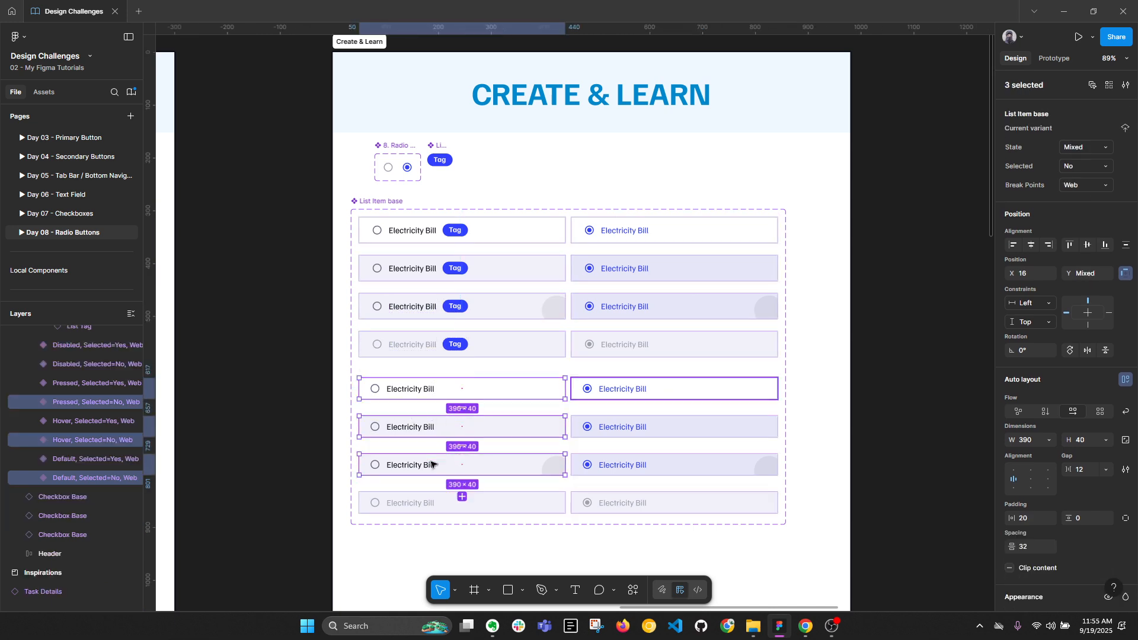
pyautogui.keyDown('shift'); pyautogui.click(477, 507); pyautogui.keyUp('shift')
pyautogui.keyDown('shift'); pyautogui.click(628, 502); pyautogui.keyUp('shift')
pyautogui.keyDown('shift'); pyautogui.click(622, 465); pyautogui.keyUp('shift')
pyautogui.keyDown('shift'); pyautogui.click(640, 427); pyautogui.keyUp('shift')
pyautogui.keyDown('shift'); pyautogui.click(639, 390); pyautogui.keyUp('shift')
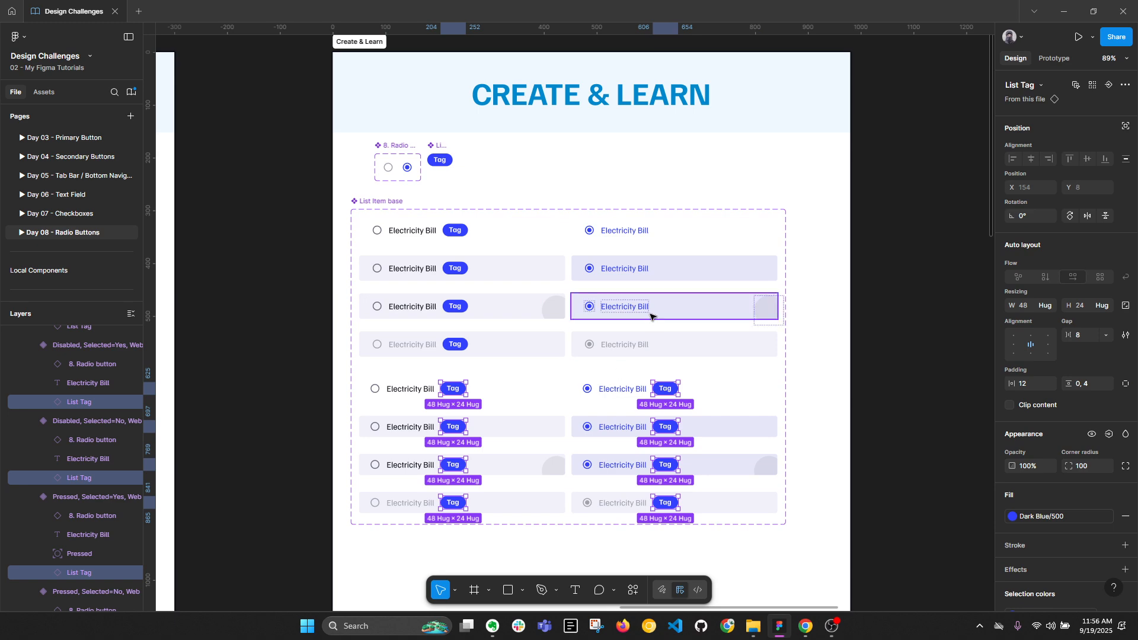
# Paste a List Tag instance into the four Mobile variants with Selected=Yes.
pyautogui.click(660, 344)
pyautogui.keyDown('shift'); pyautogui.click(655, 307); pyautogui.keyUp('shift')
pyautogui.keyDown('shift'); pyautogui.click(643, 268); pyautogui.keyUp('shift')
pyautogui.keyDown('shift'); pyautogui.click(650, 237); pyautogui.keyUp('shift')
pyautogui.hotkey('ctrl', 'v')
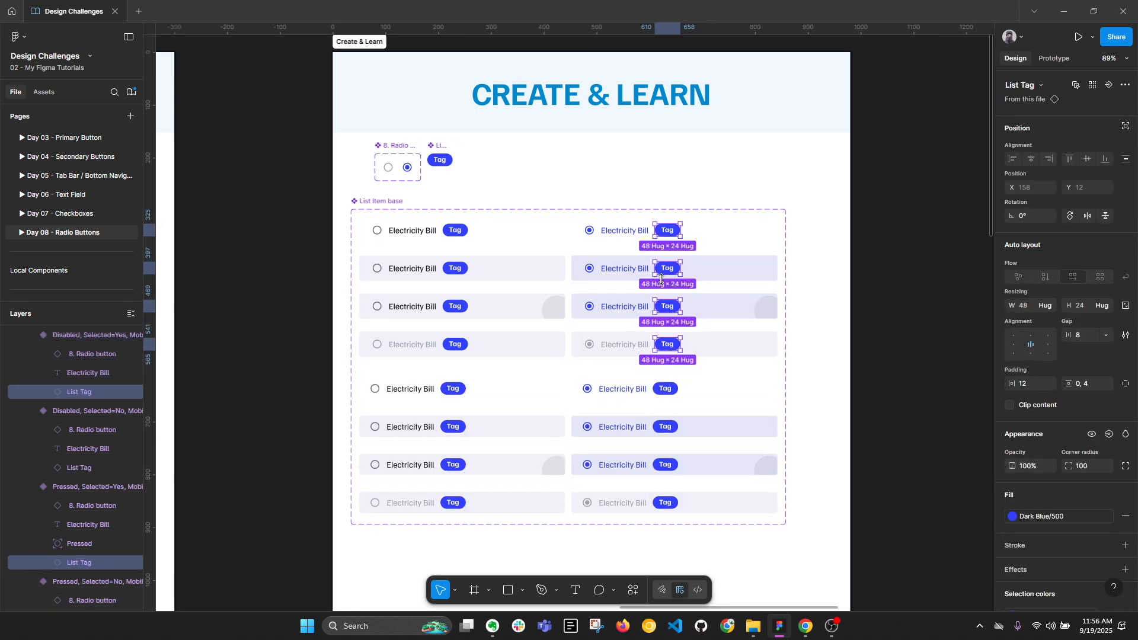
# Set the width of the Electricity Bill labels in all 16 List Item base variants to Fill container.
pyautogui.scroll(2, 662, 277)
pyautogui.click(922, 281)
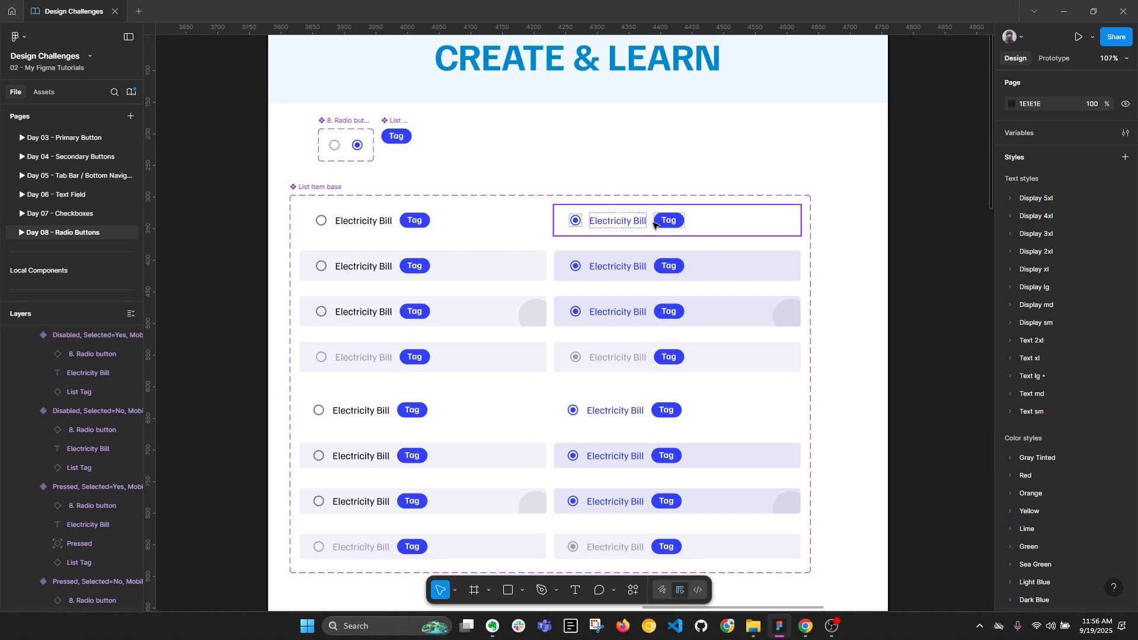
pyautogui.click(645, 218)
pyautogui.doubleClick(616, 220)
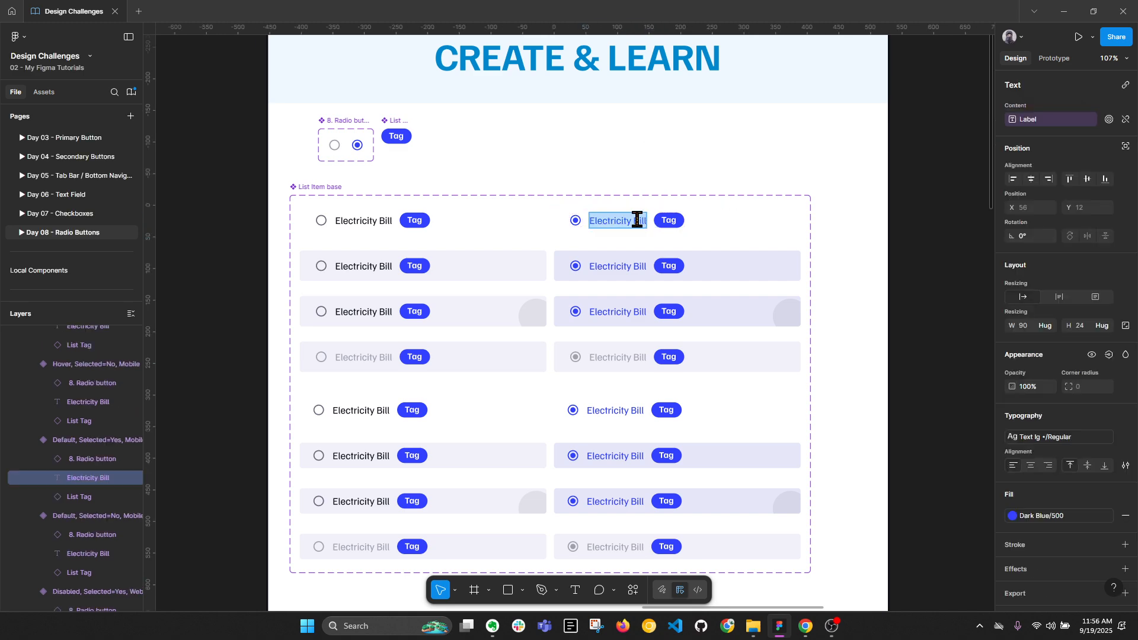
pyautogui.press('Escape')
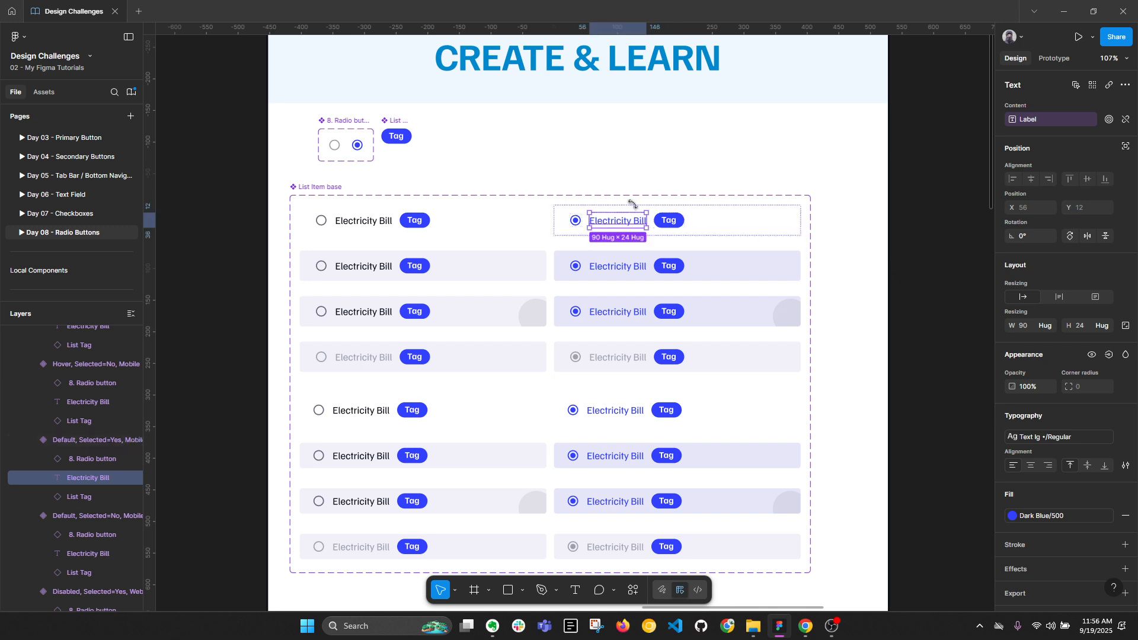
pyautogui.click(1092, 86)
pyautogui.click(1054, 325)
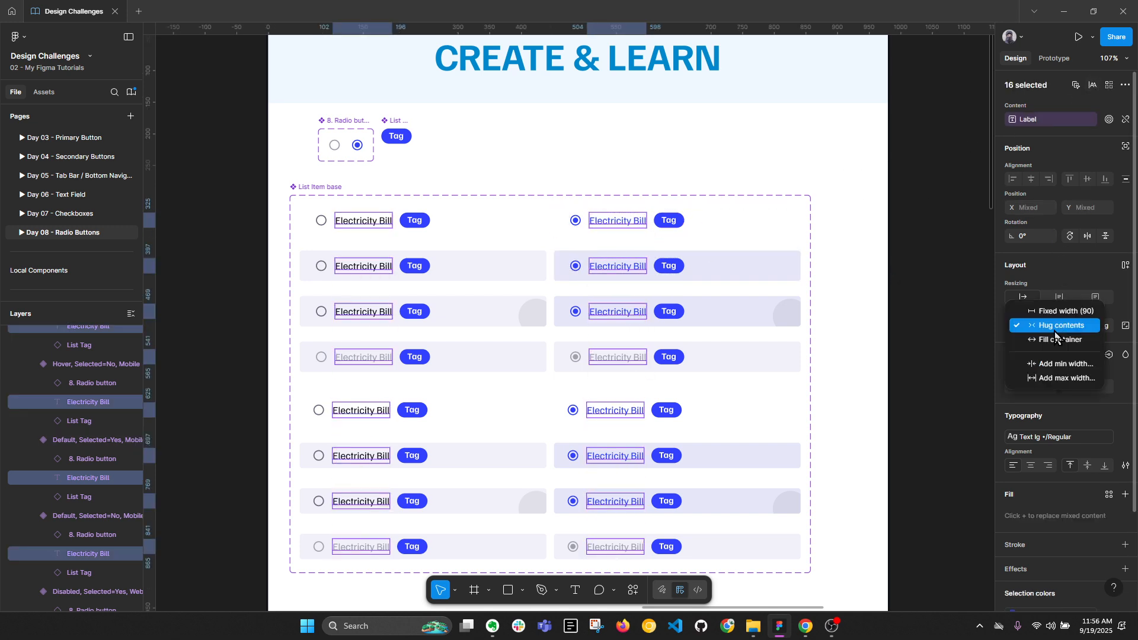
pyautogui.click(1059, 340)
pyautogui.click(853, 260)
pyautogui.scroll(-2, 853, 264)
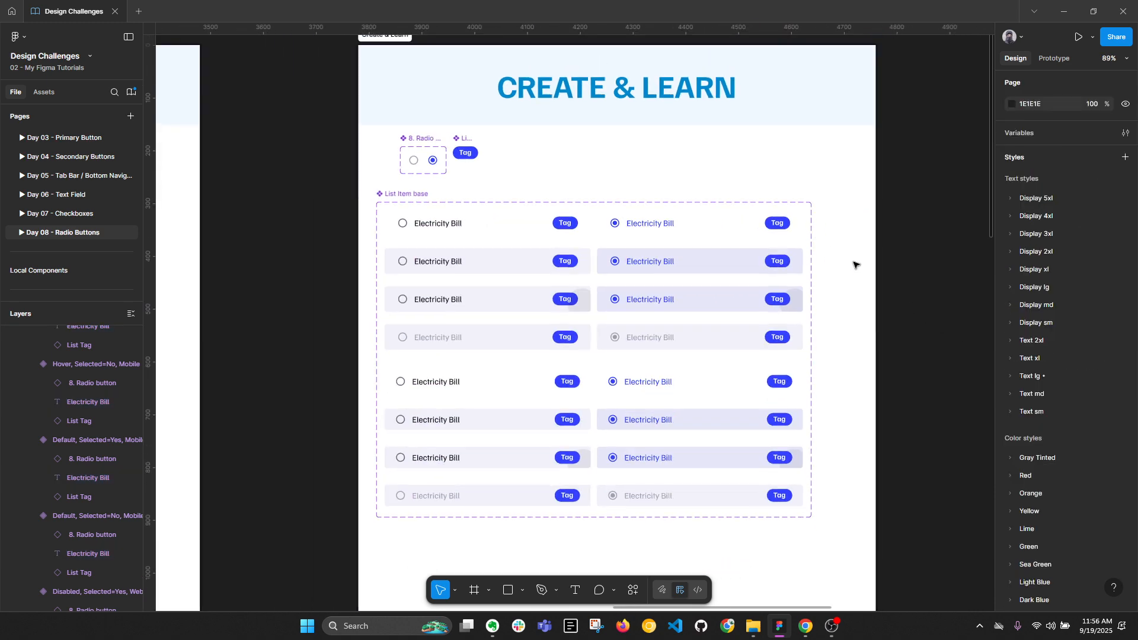
# Collapse the layers and select the List Tag instance in the Mobile Default variant with Selected=No.
pyautogui.hscroll(2, 853, 264)
pyautogui.scroll(-1, 853, 265)
pyautogui.hotkey('alt', 'l')
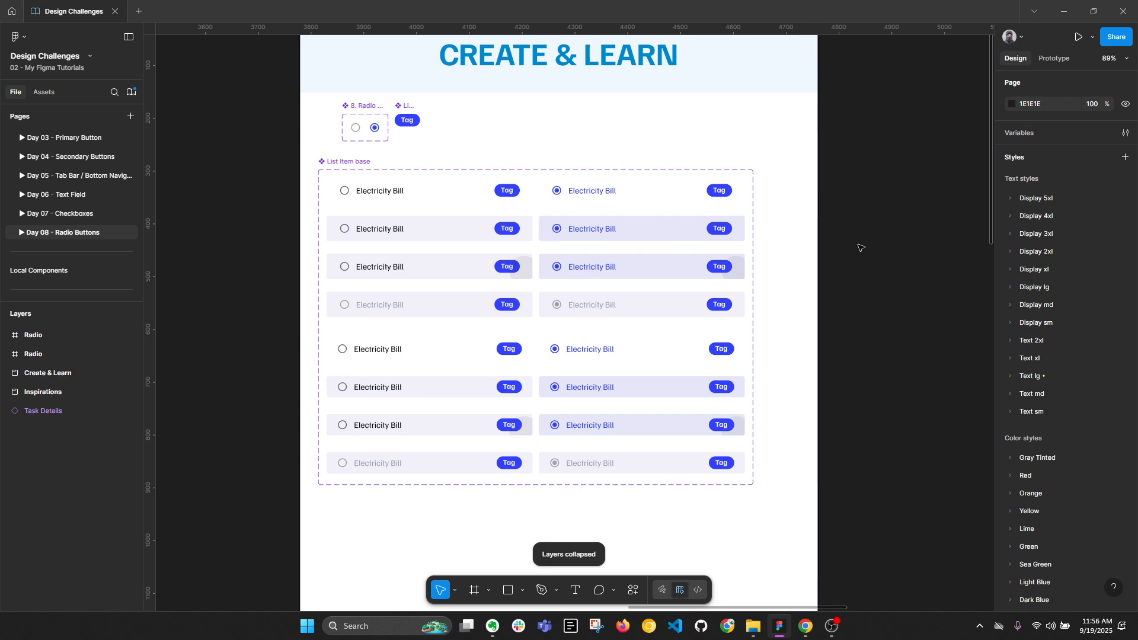
pyautogui.keyDown('ctrl'); pyautogui.click(508, 191); pyautogui.keyUp('ctrl')
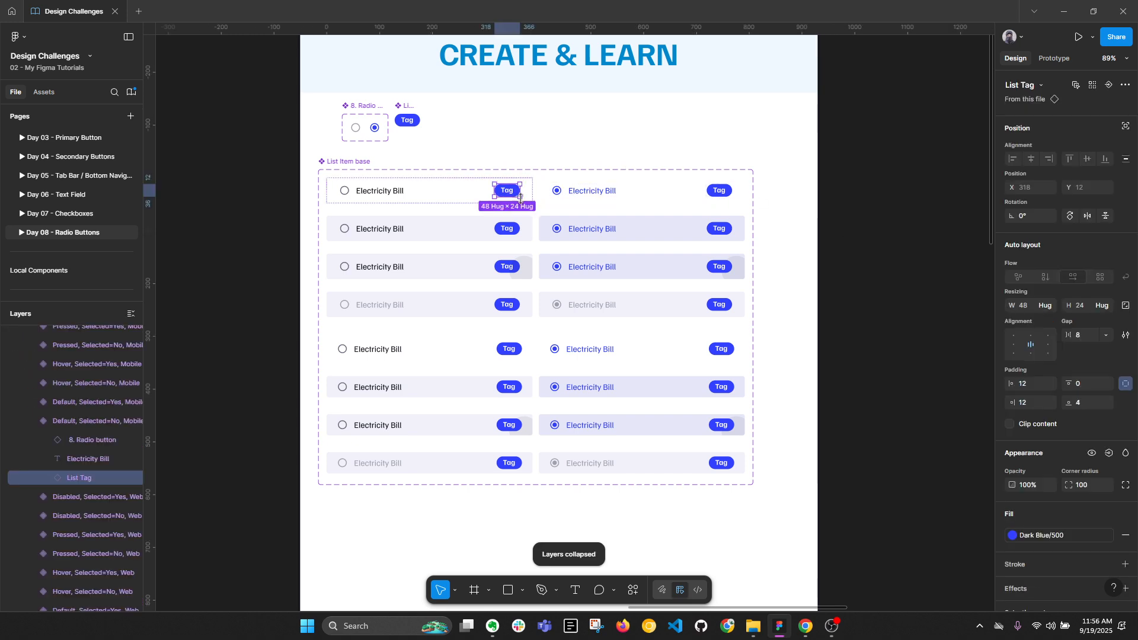
# Create a boolean property named "Show tag" with value True for the List Tag's visibility in all List Item base variants.
pyautogui.click(1092, 85)
pyautogui.click(1109, 454)
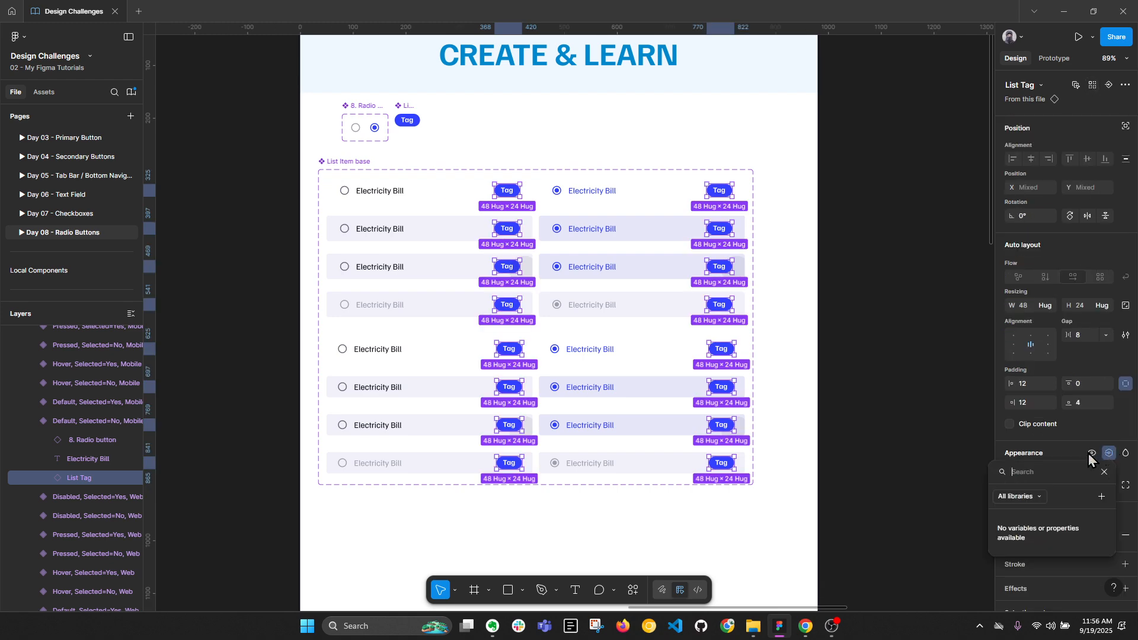
pyautogui.click(1102, 496)
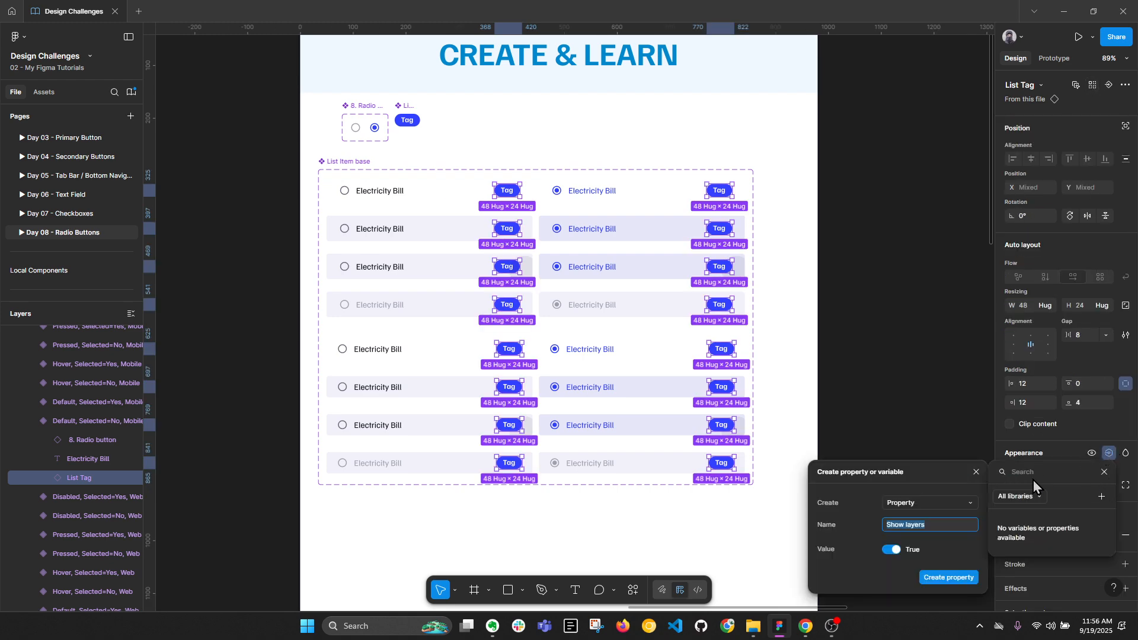
pyautogui.click(937, 524)
pyautogui.press('Return')
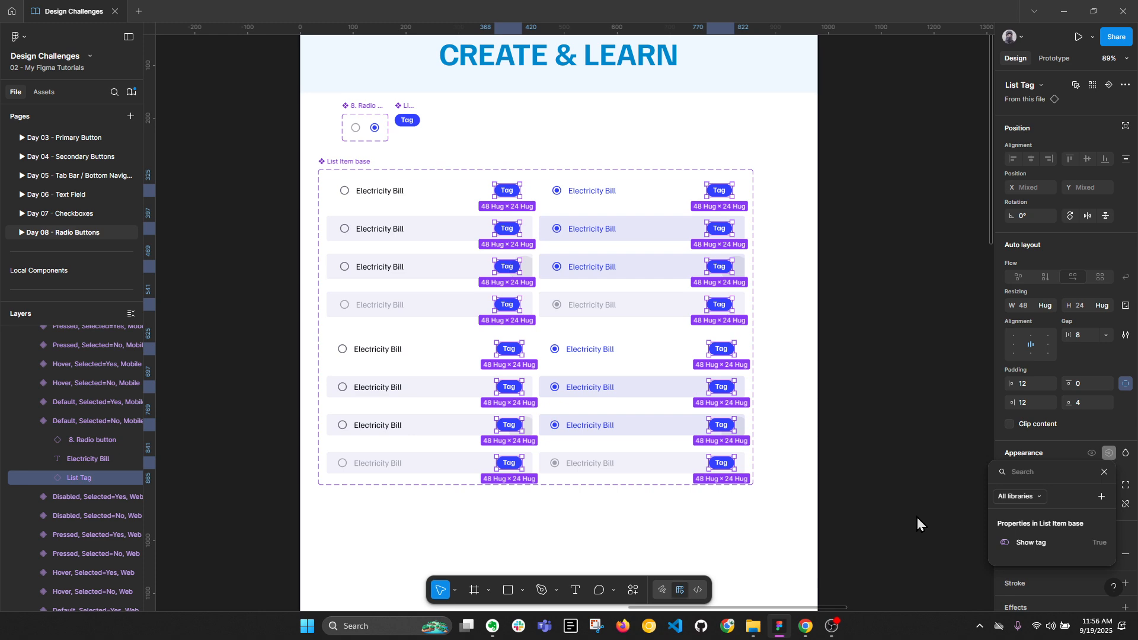
pyautogui.click(1044, 546)
pyautogui.click(937, 495)
# Set the default value of the List Item base component's "Show tag" property to False.
pyautogui.click(366, 160)
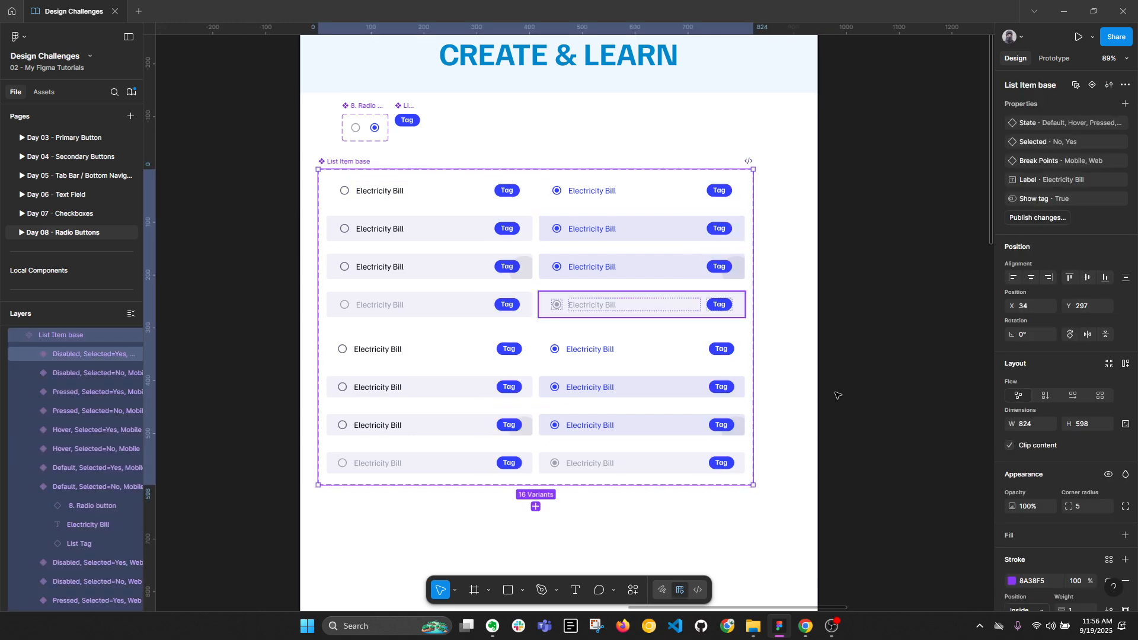
pyautogui.scroll(-3, 1105, 443)
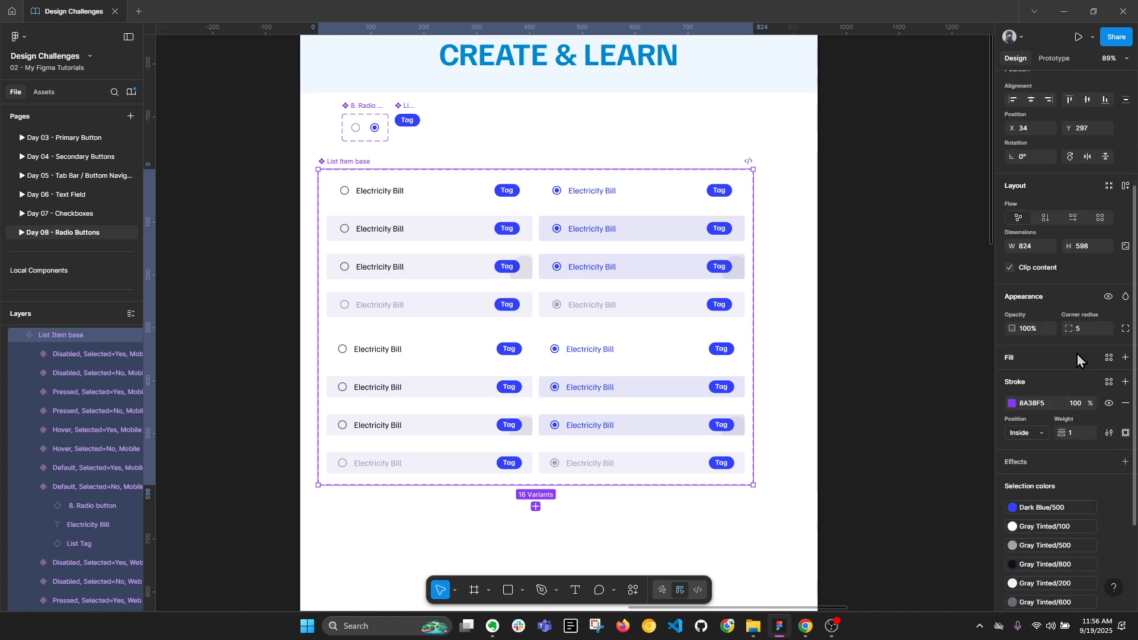
pyautogui.scroll(2, 1079, 351)
pyautogui.scroll(1, 1106, 208)
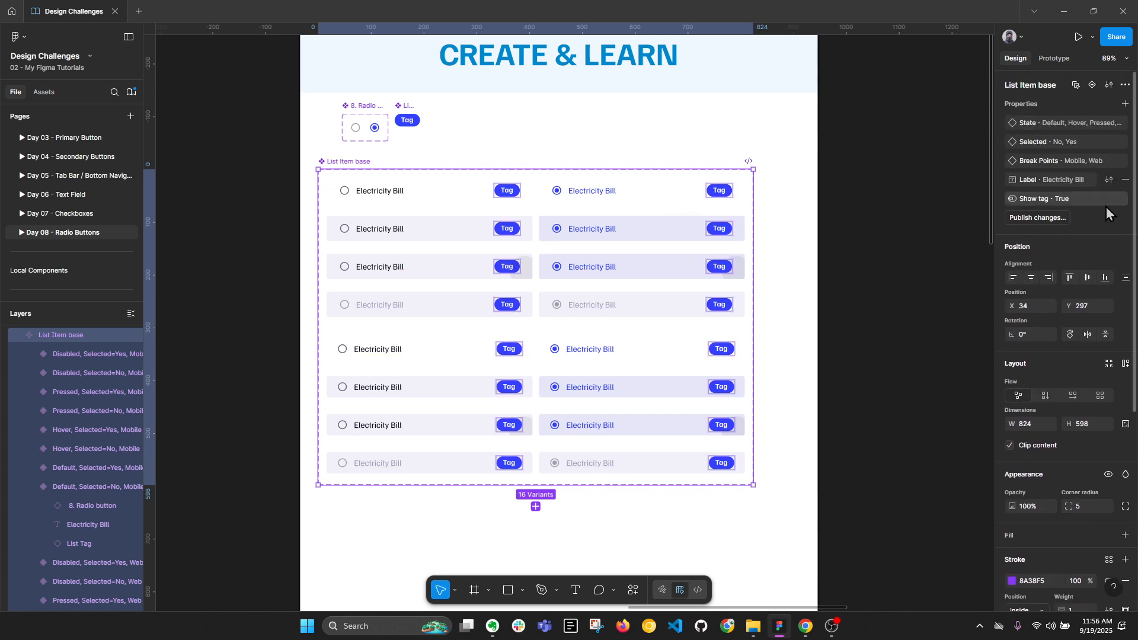
pyautogui.click(1108, 200)
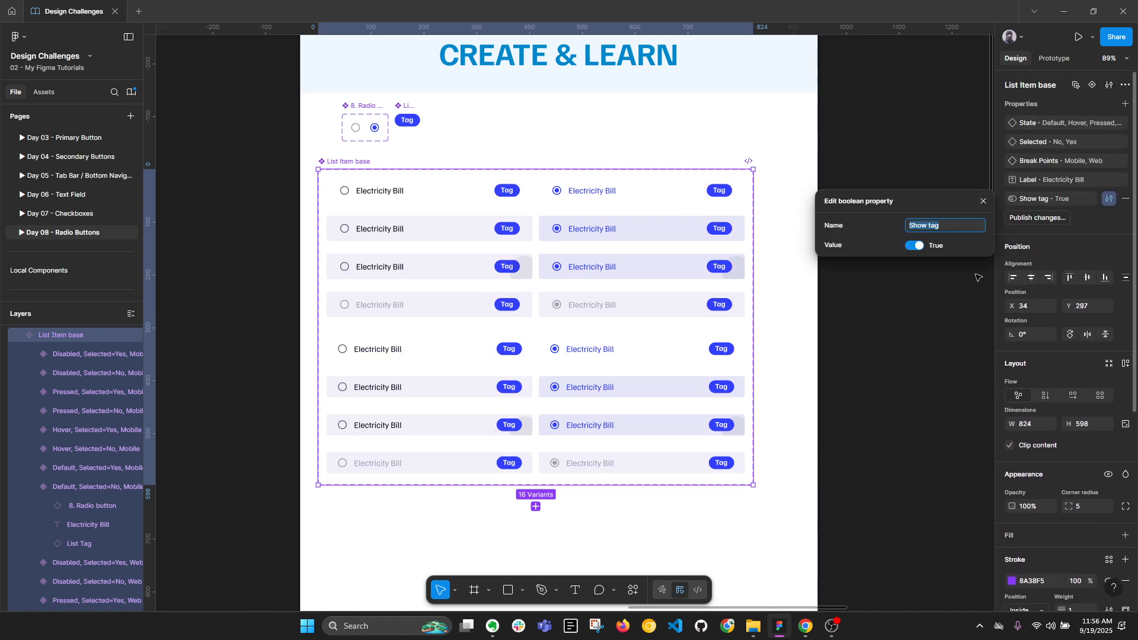
pyautogui.click(917, 245)
pyautogui.click(914, 314)
# Delete the objects in the area below the List Item base component set on the Create & Learn section.
pyautogui.scroll(-5, 705, 274)
pyautogui.moveTo(699, 249); pyautogui.dragTo(676, 120)
pyautogui.scroll(4, 474, 218)
pyautogui.scroll(-5, 688, 131)
pyautogui.moveTo(670, 269); pyautogui.dragTo(610, 174)
pyautogui.moveTo(437, 399); pyautogui.dragTo(657, 465)
pyautogui.press('Delete')
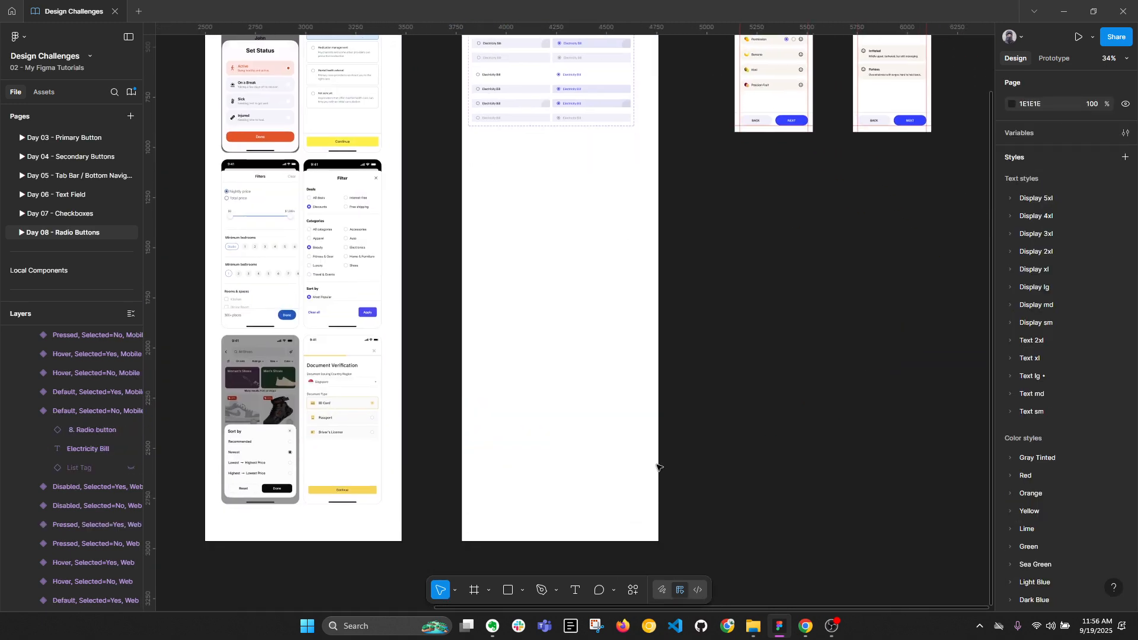
pyautogui.scroll(2, 682, 386)
pyautogui.scroll(5, 630, 180)
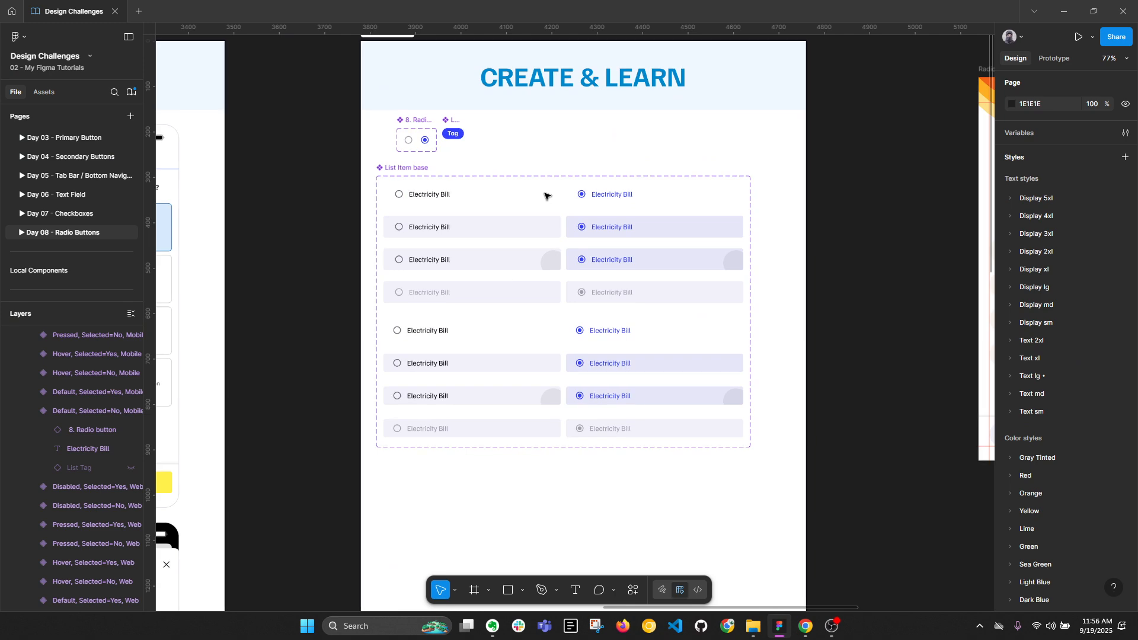
# Delete the checked and unchecked radio buttons from the Permission row of the fruit Radio screen.
pyautogui.moveTo(895, 163); pyautogui.dragTo(537, 168)
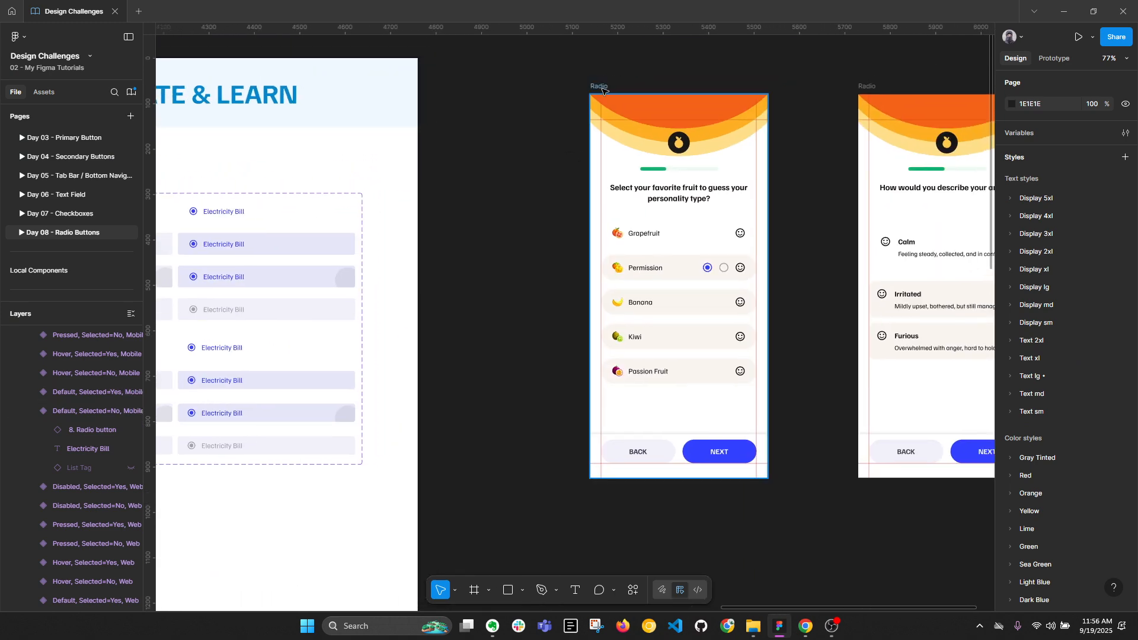
pyautogui.click(603, 89)
pyautogui.hotkey('shift', '2')
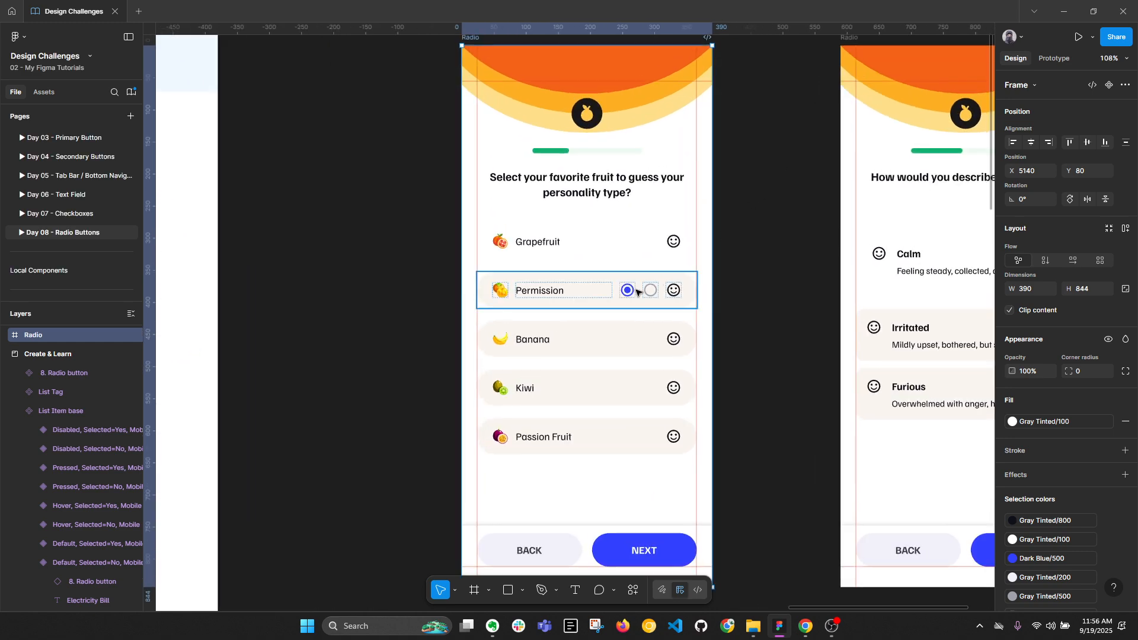
pyautogui.doubleClick(646, 293)
pyautogui.keyDown('shift'); pyautogui.click(623, 291); pyautogui.keyUp('shift')
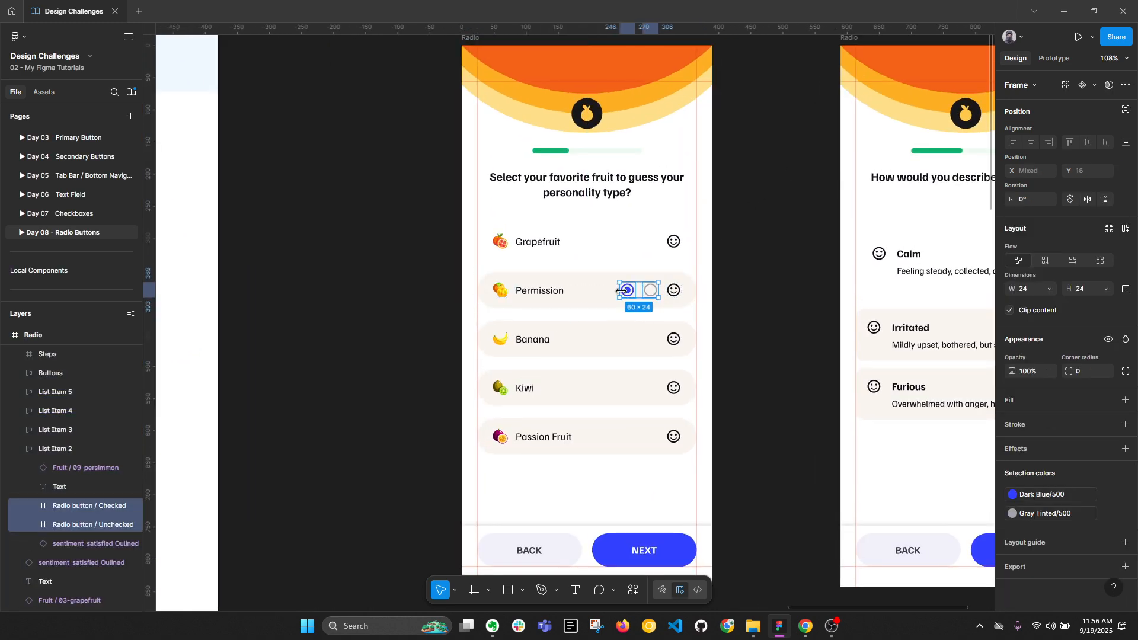
pyautogui.press('Delete')
# Examine the default unselected mobile variant of List Item base alongside the list rows on the fruit and anger screens.
pyautogui.scroll(-1, 533, 181)
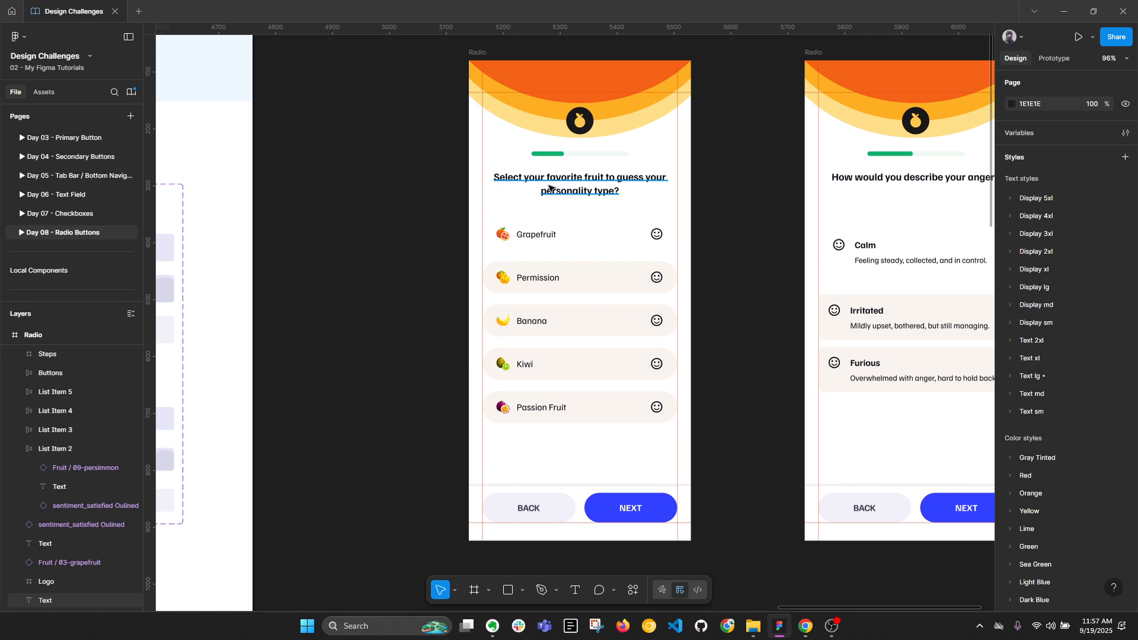
pyautogui.moveTo(626, 194); pyautogui.dragTo(568, 219)
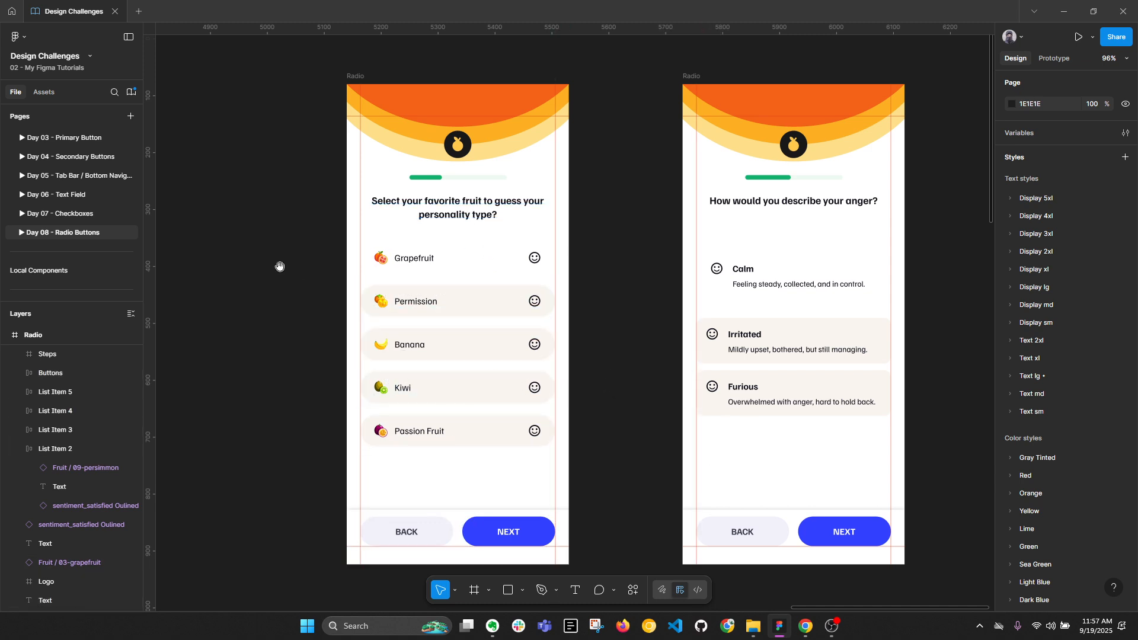
pyautogui.moveTo(279, 267); pyautogui.dragTo(691, 273)
pyautogui.moveTo(426, 294); pyautogui.dragTo(556, 264)
pyautogui.keyDown('ctrl'); pyautogui.click(226, 215); pyautogui.keyUp('ctrl')
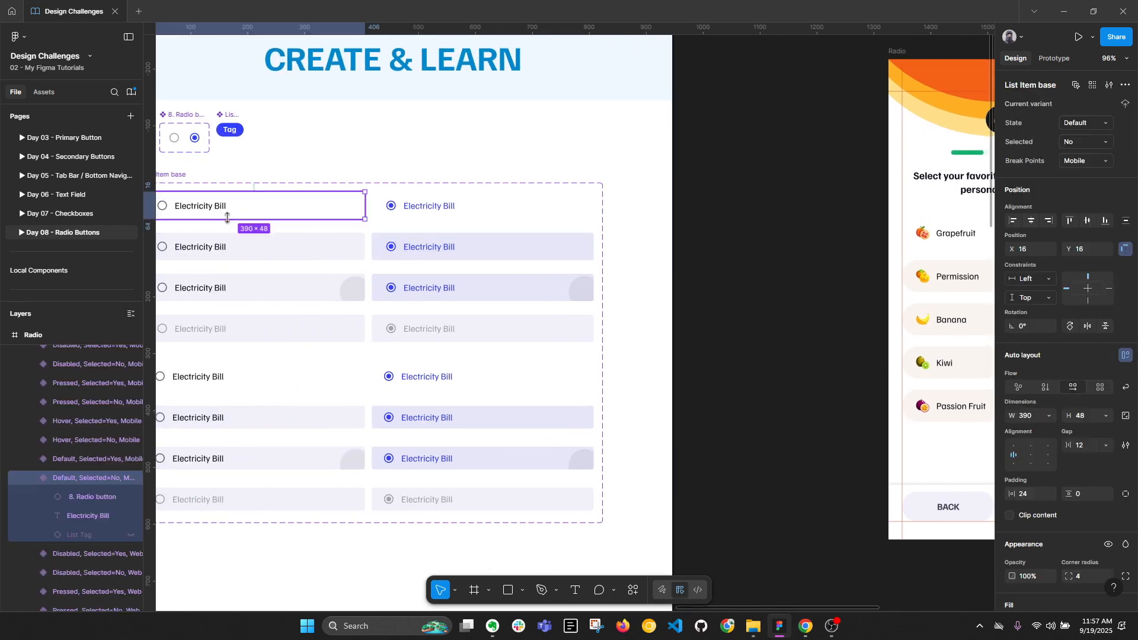
pyautogui.moveTo(379, 218); pyautogui.dragTo(438, 220)
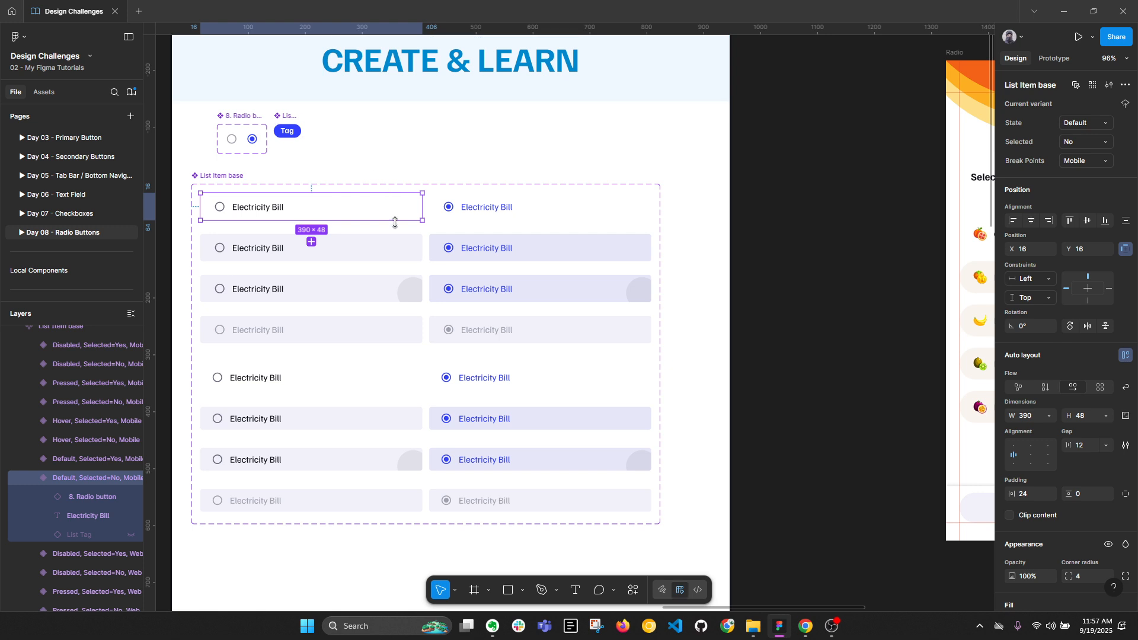
pyautogui.moveTo(371, 211); pyautogui.dragTo(391, 171)
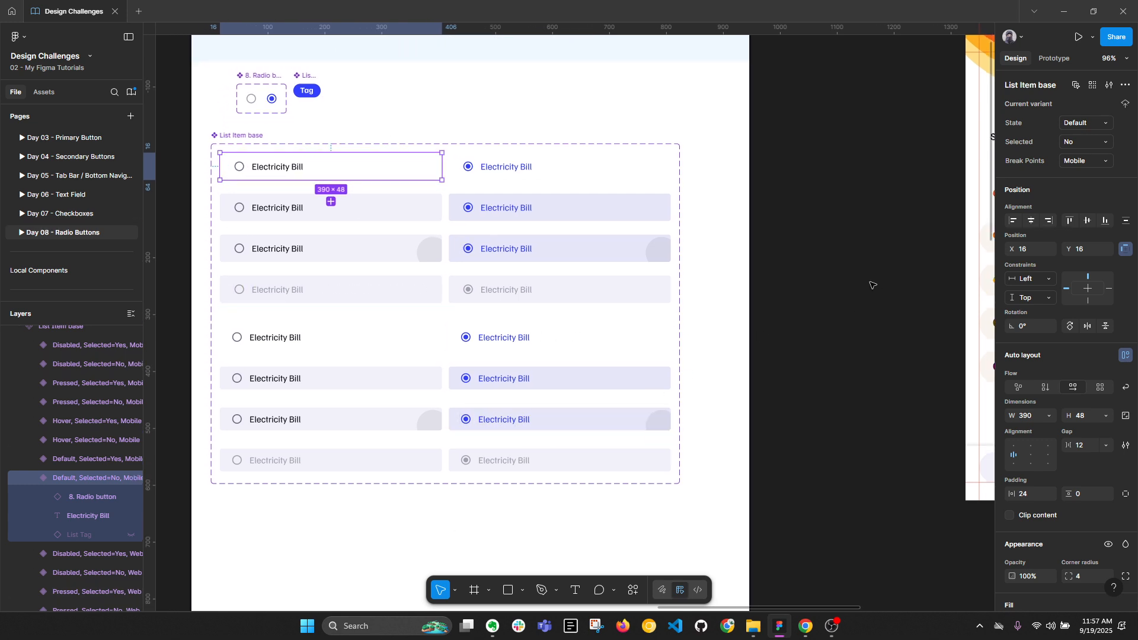
pyautogui.moveTo(876, 280); pyautogui.dragTo(447, 331)
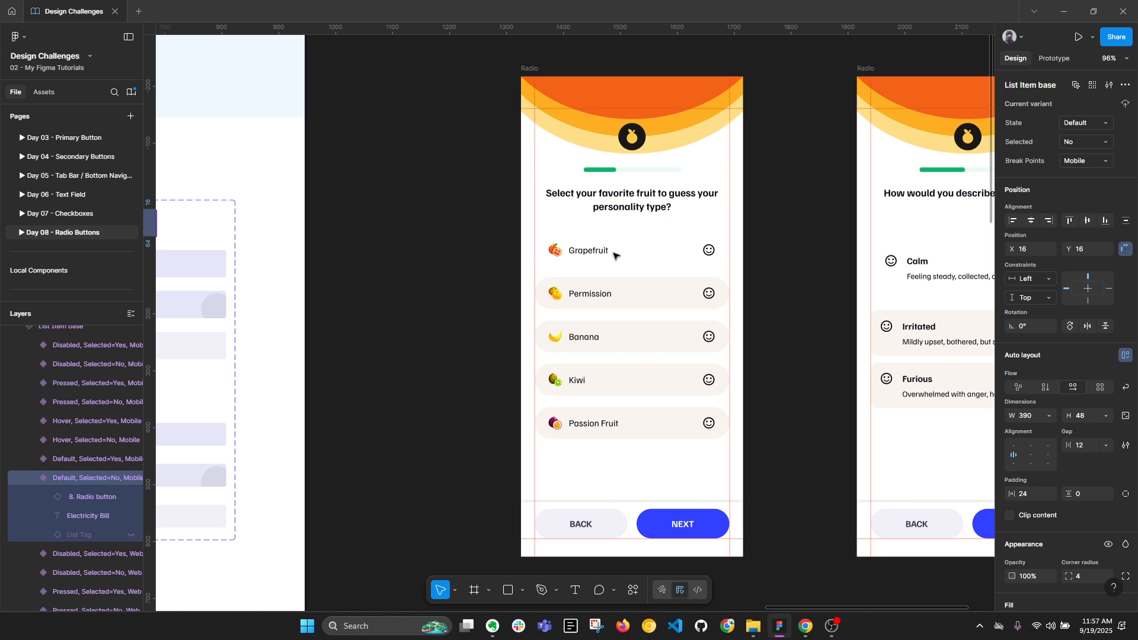
pyautogui.hscroll(-10, 614, 256)
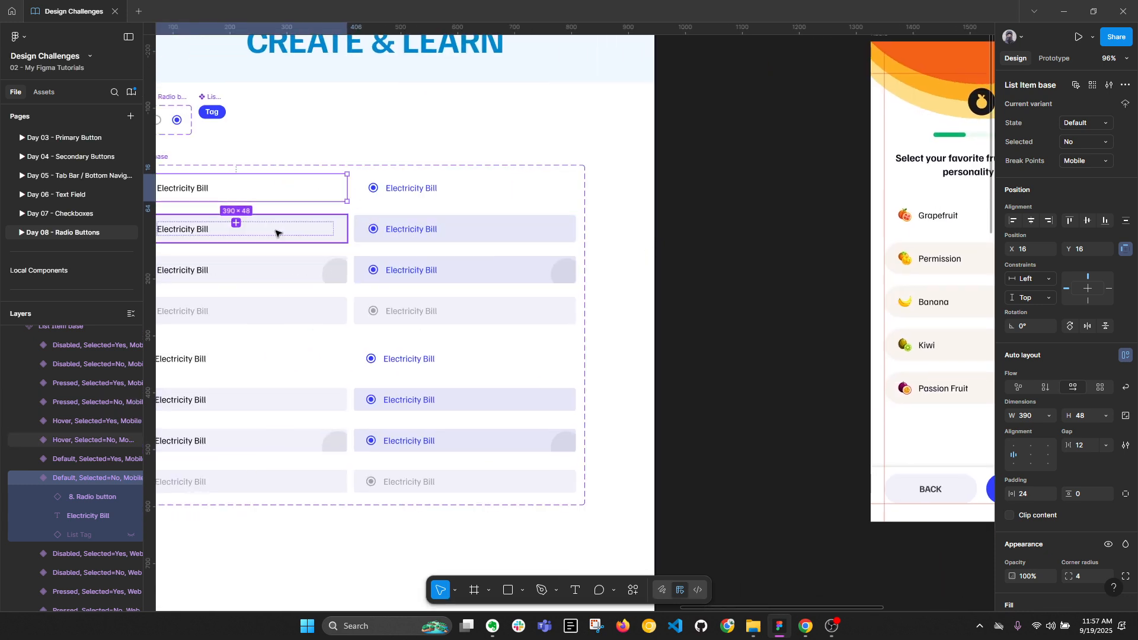
pyautogui.hscroll(3, 663, 279)
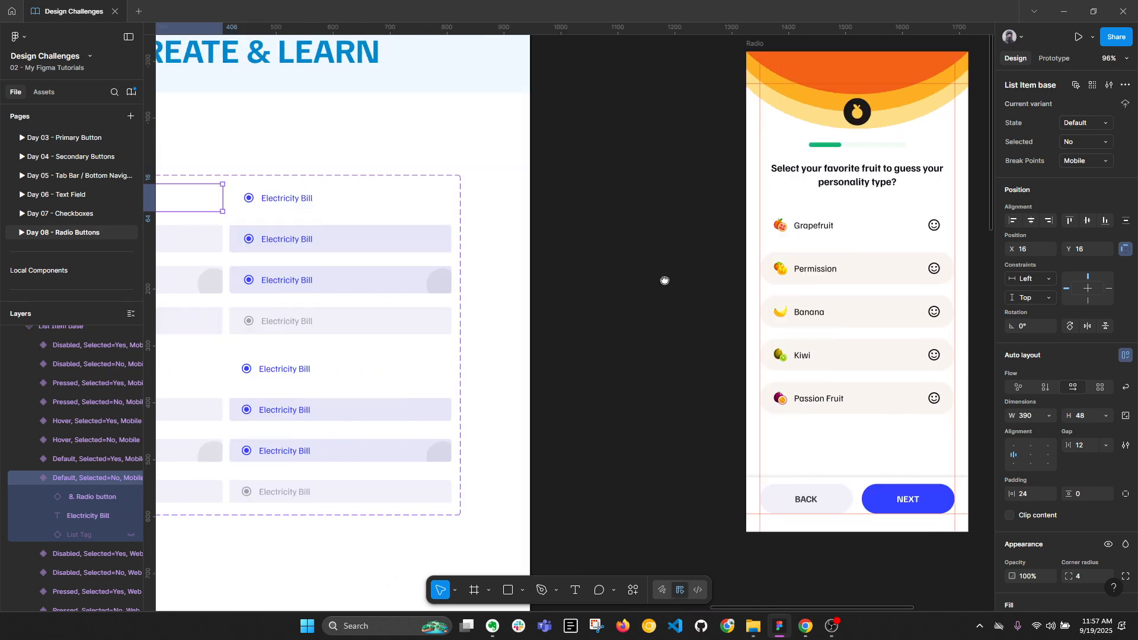
pyautogui.scroll(5, 544, 233)
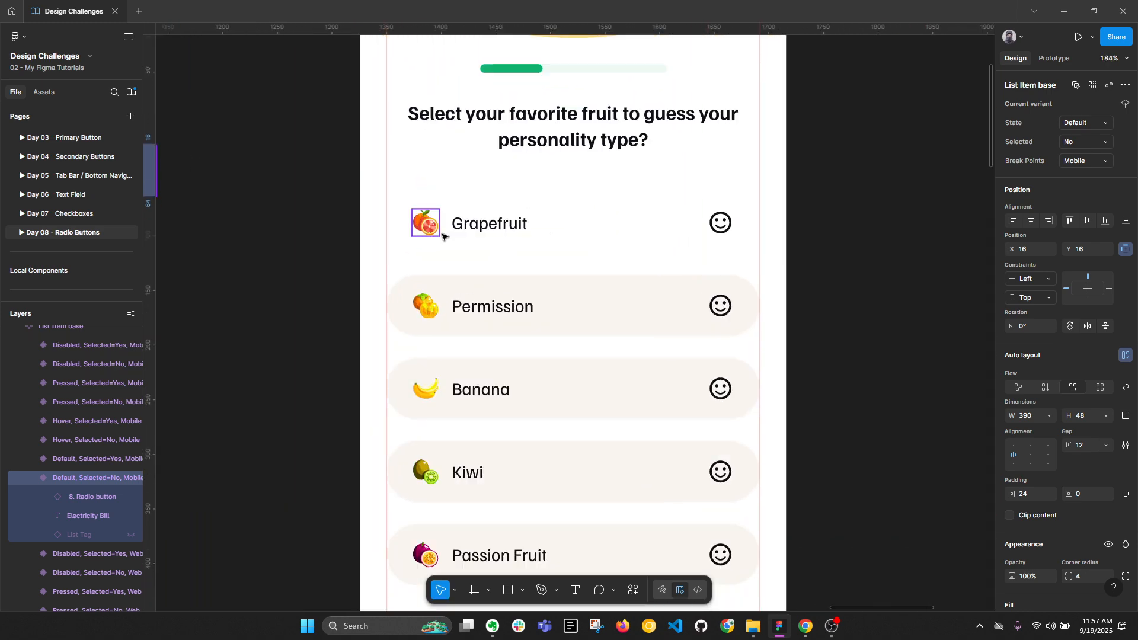
# Set the Grapefruit label's text resizing to auto width.
pyautogui.moveTo(462, 223); pyautogui.dragTo(454, 254)
pyautogui.click(401, 261)
pyautogui.click(417, 262)
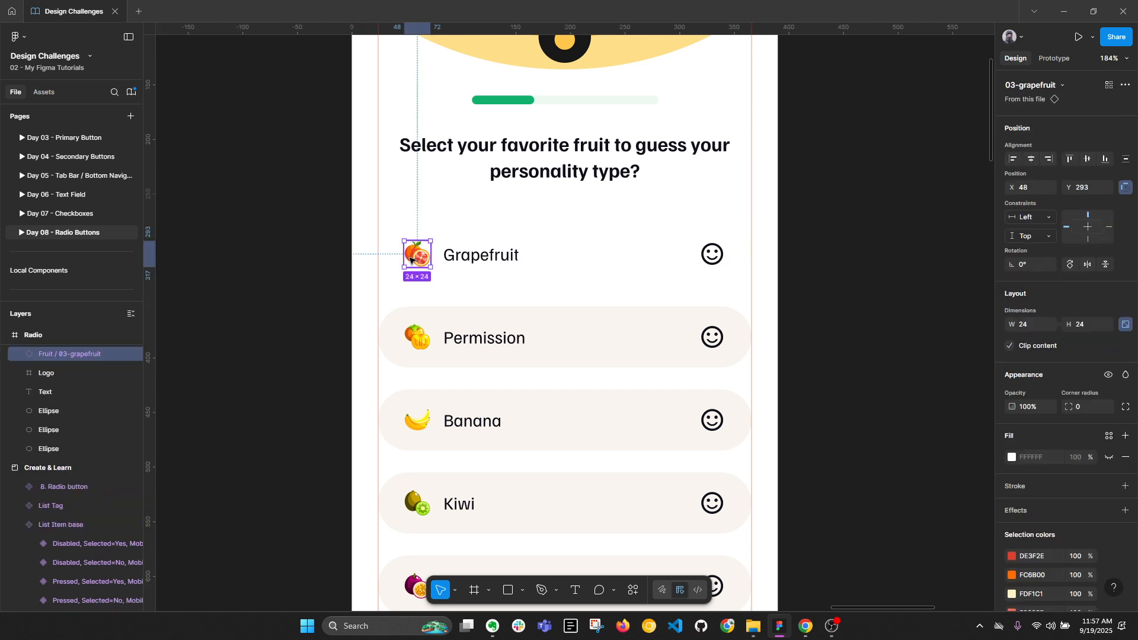
pyautogui.click(495, 261)
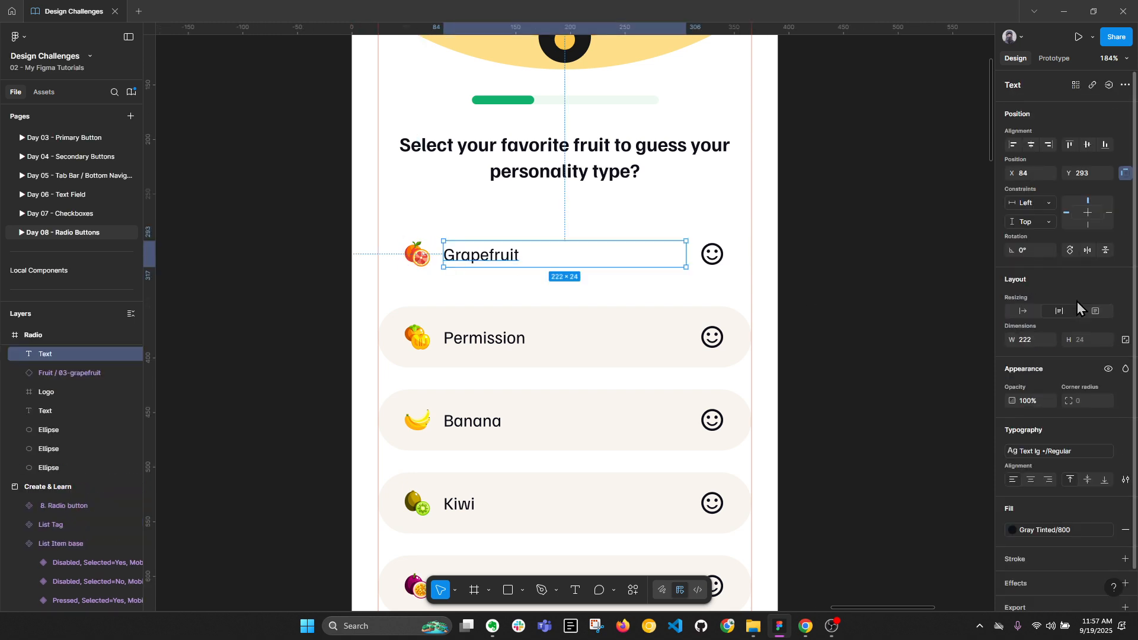
pyautogui.click(1023, 311)
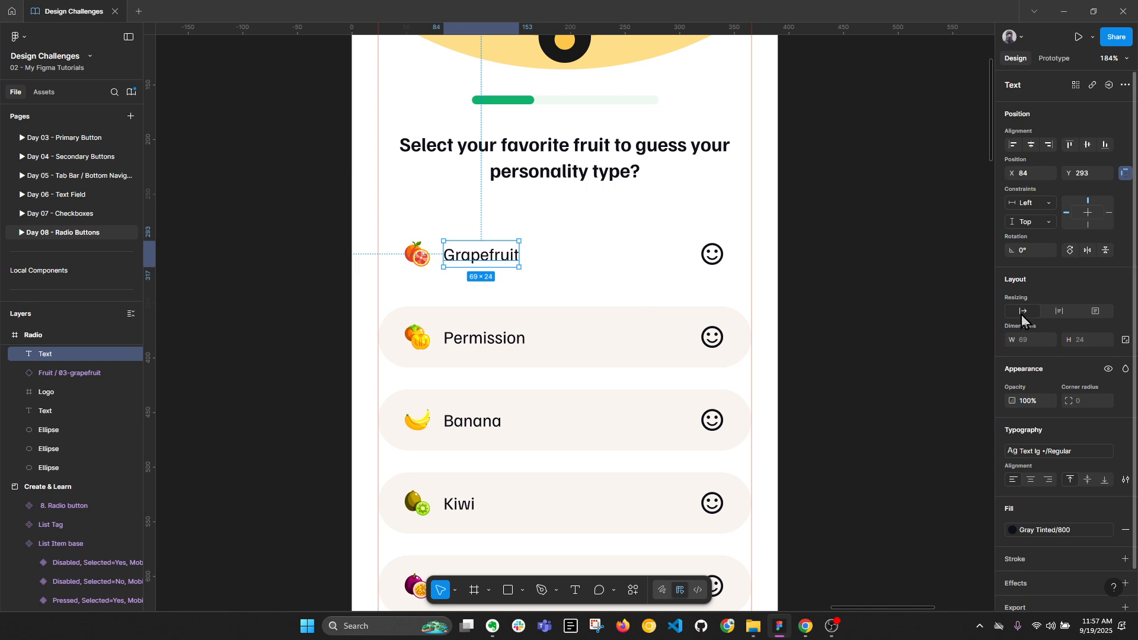
# Replace the Grapefruit row's smiley icon with the unchecked 8. Radio button component and resize it to 24 × 24.
pyautogui.click(714, 255)
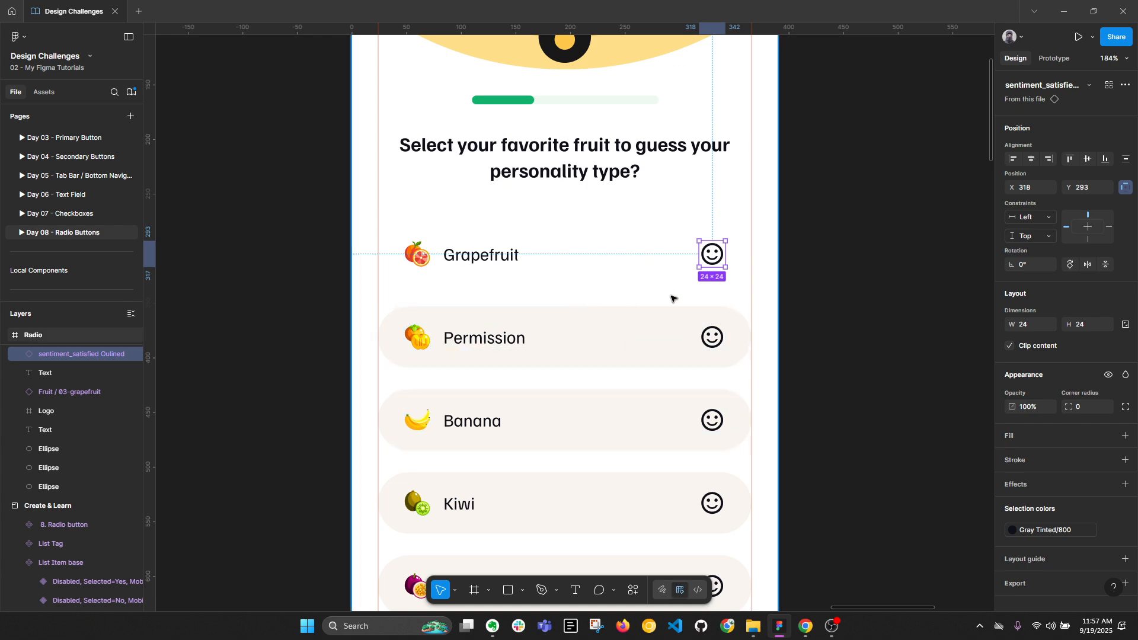
pyautogui.scroll(-4, 674, 296)
pyautogui.moveTo(397, 293); pyautogui.dragTo(663, 309)
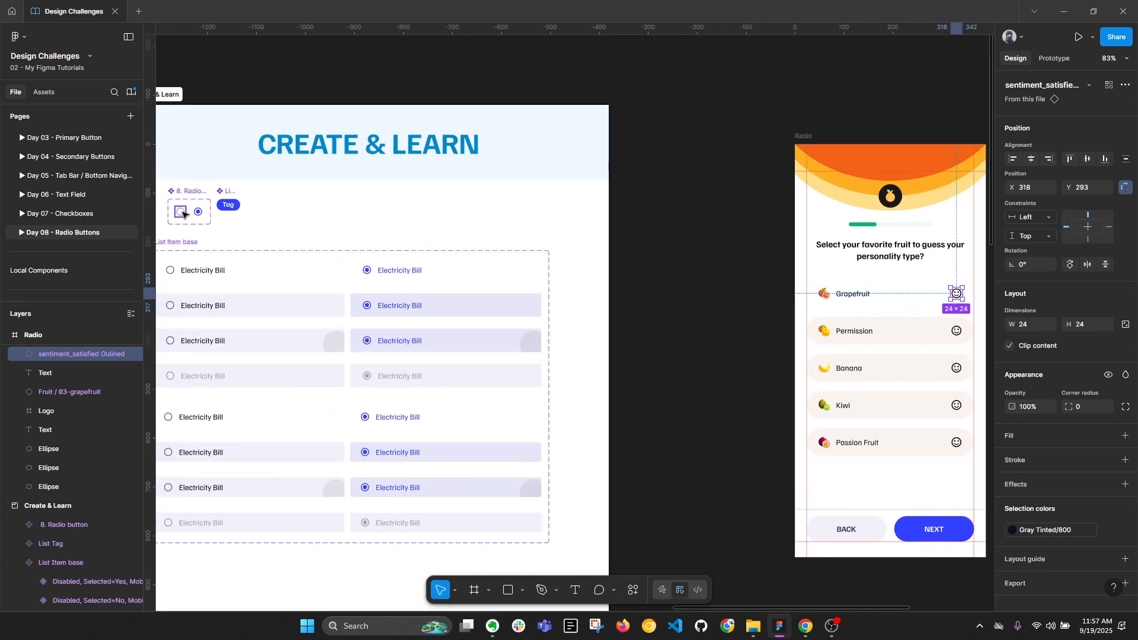
pyautogui.click(181, 218)
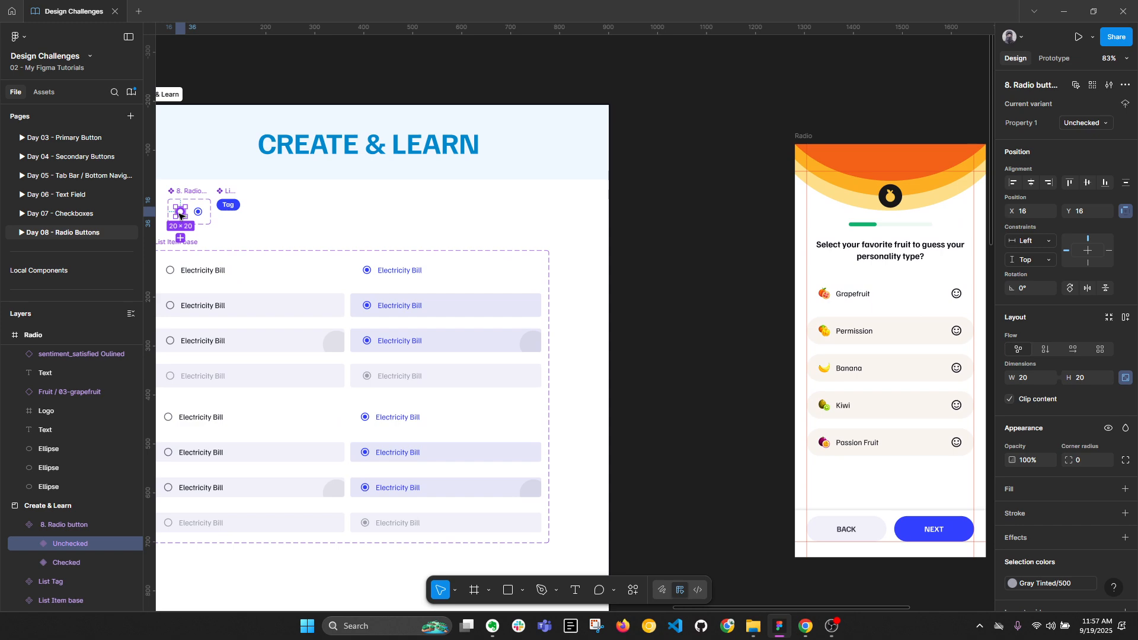
pyautogui.hscroll(5, 465, 294)
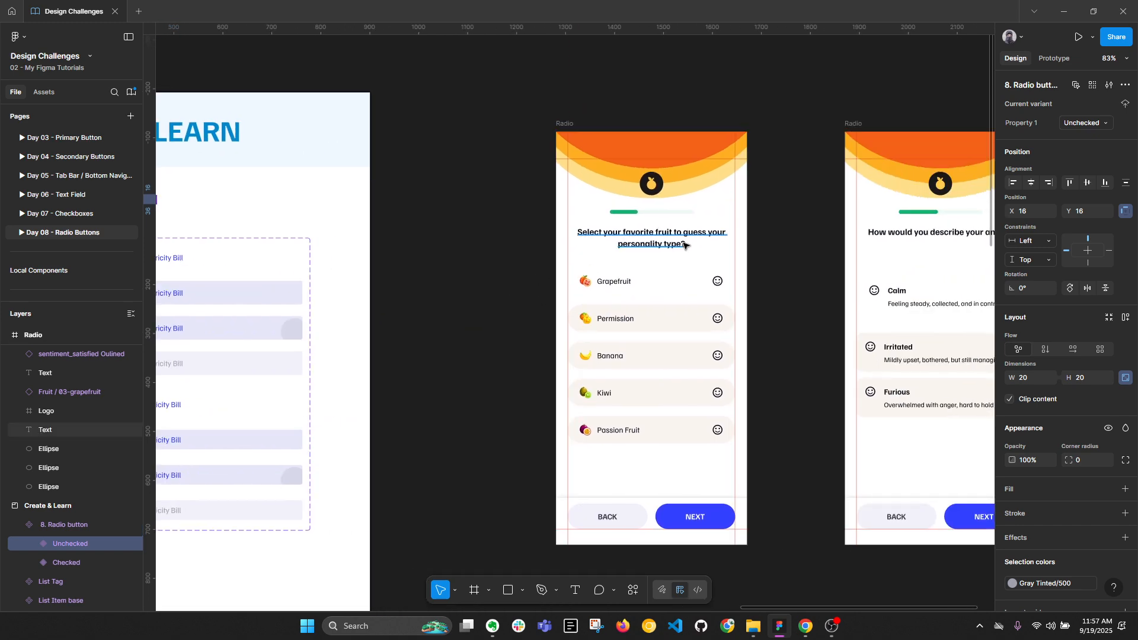
pyautogui.scroll(3, 684, 243)
pyautogui.scroll(2, 684, 243)
pyautogui.click(756, 326)
pyautogui.rightClick(753, 326)
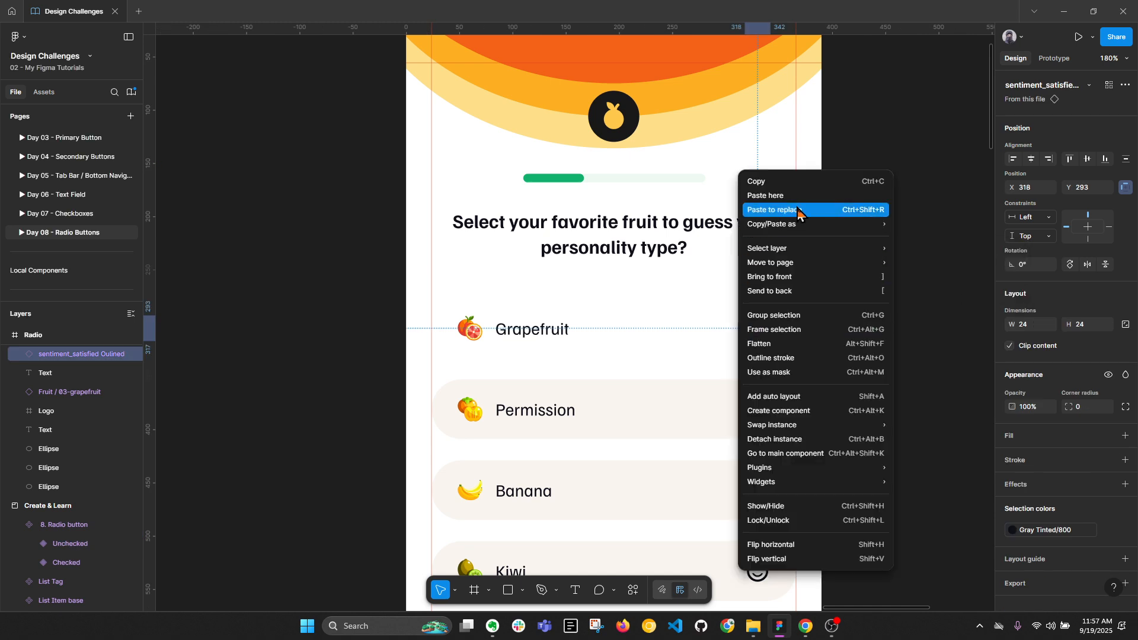
pyautogui.click(770, 210)
pyautogui.scroll(2, 773, 342)
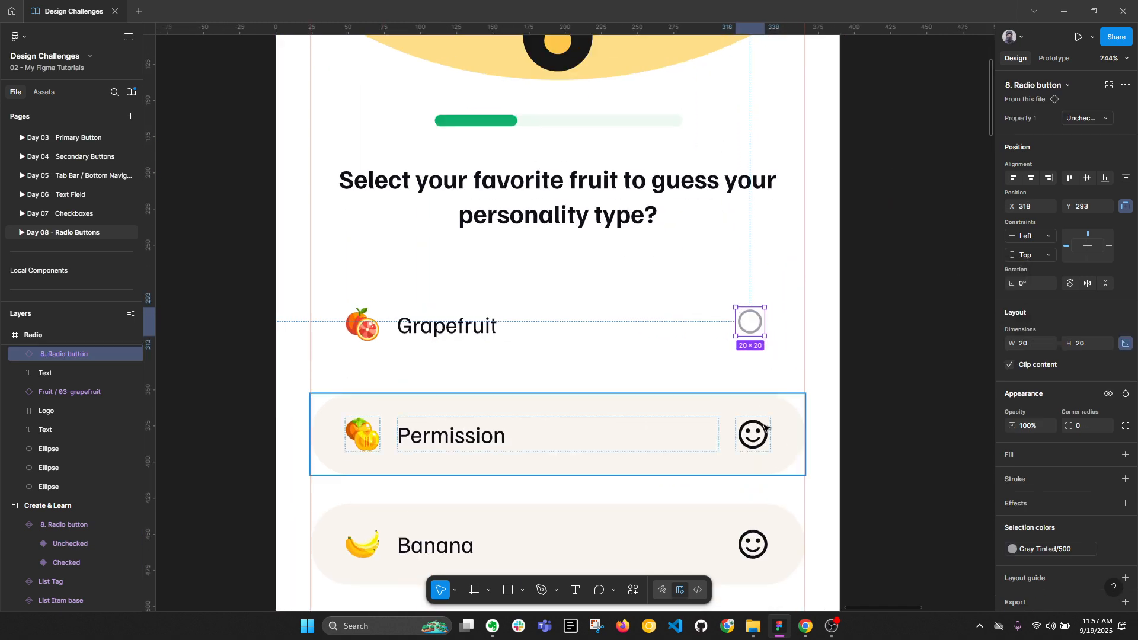
pyautogui.moveTo(763, 337); pyautogui.dragTo(769, 341)
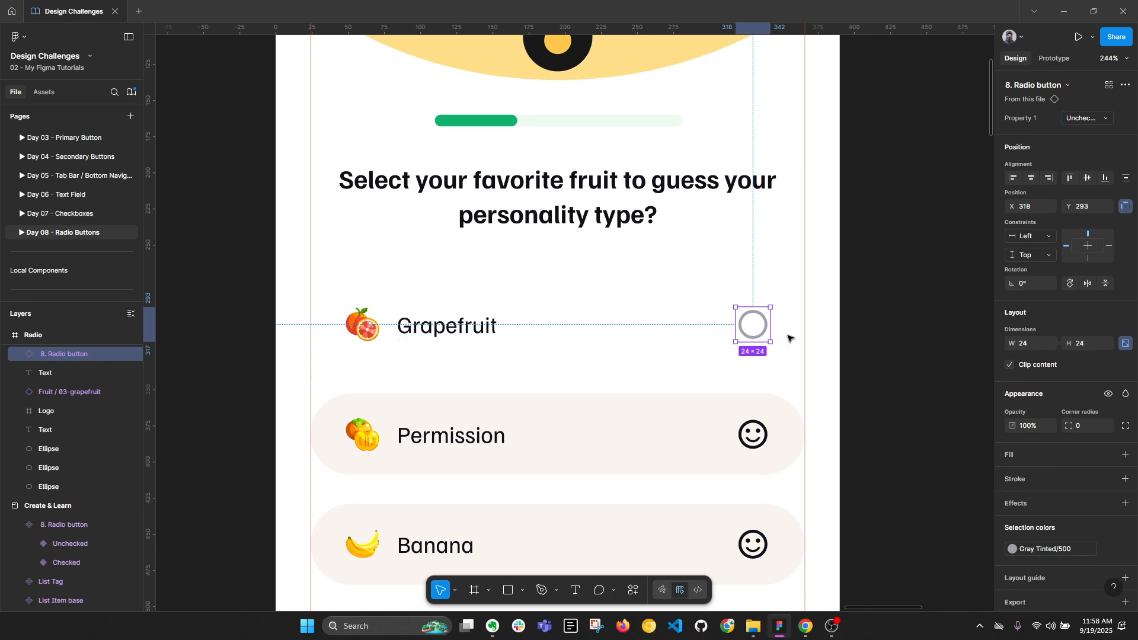
# Wrap the Grapefruit icon, label and radio button in a horizontal auto layout frame with a 12 gap.
pyautogui.keyDown('shift'); pyautogui.click(453, 327); pyautogui.keyUp('shift')
pyautogui.keyDown('shift'); pyautogui.click(374, 329); pyautogui.keyUp('shift')
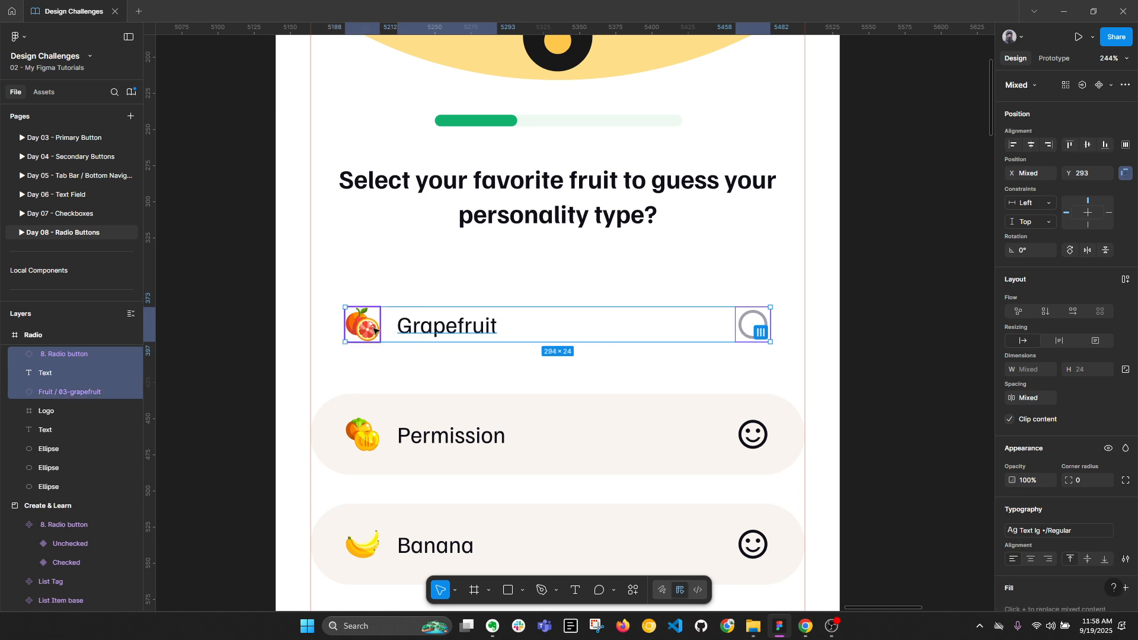
pyautogui.keyDown('ctrl'); pyautogui.scroll(-1, 631, 374); pyautogui.keyUp('ctrl')
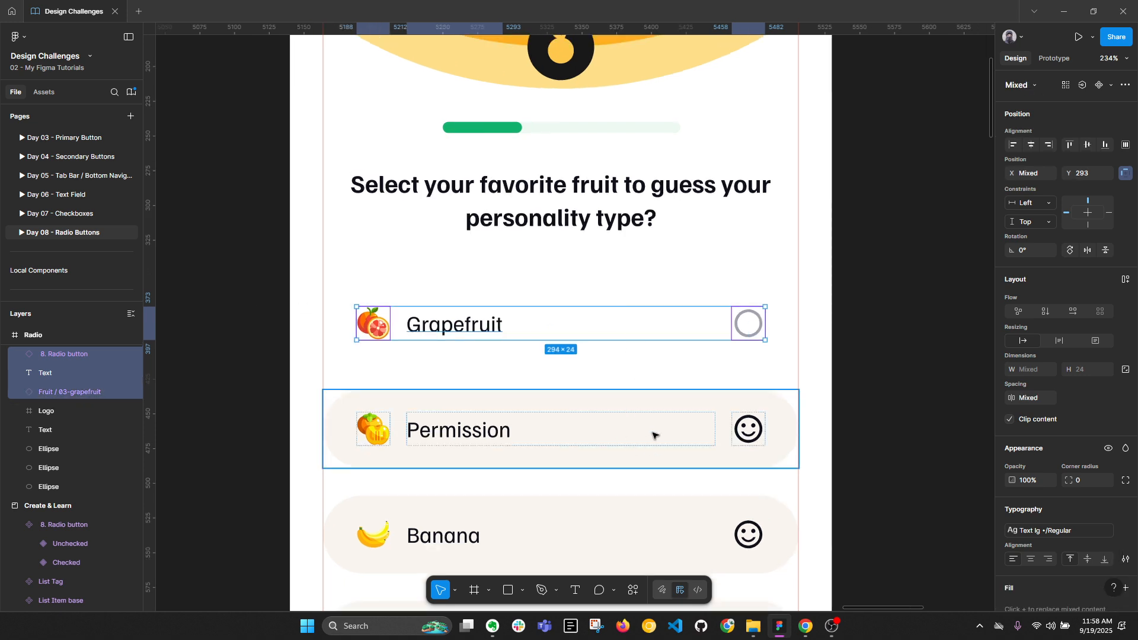
pyautogui.hotkey('shift', 'a')
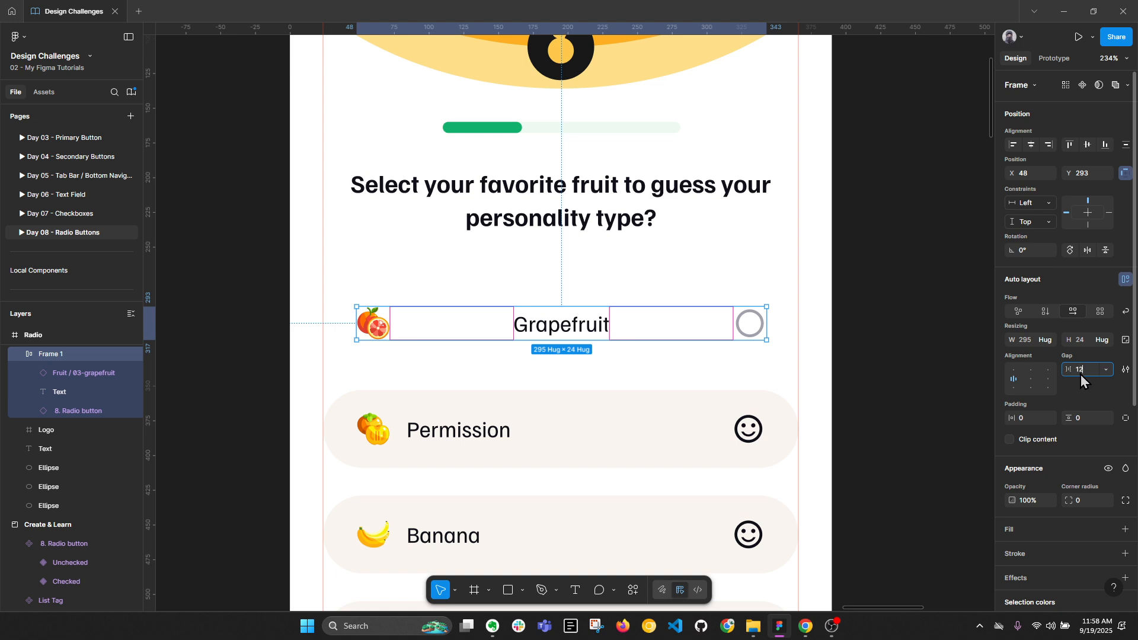
pyautogui.press('Return')
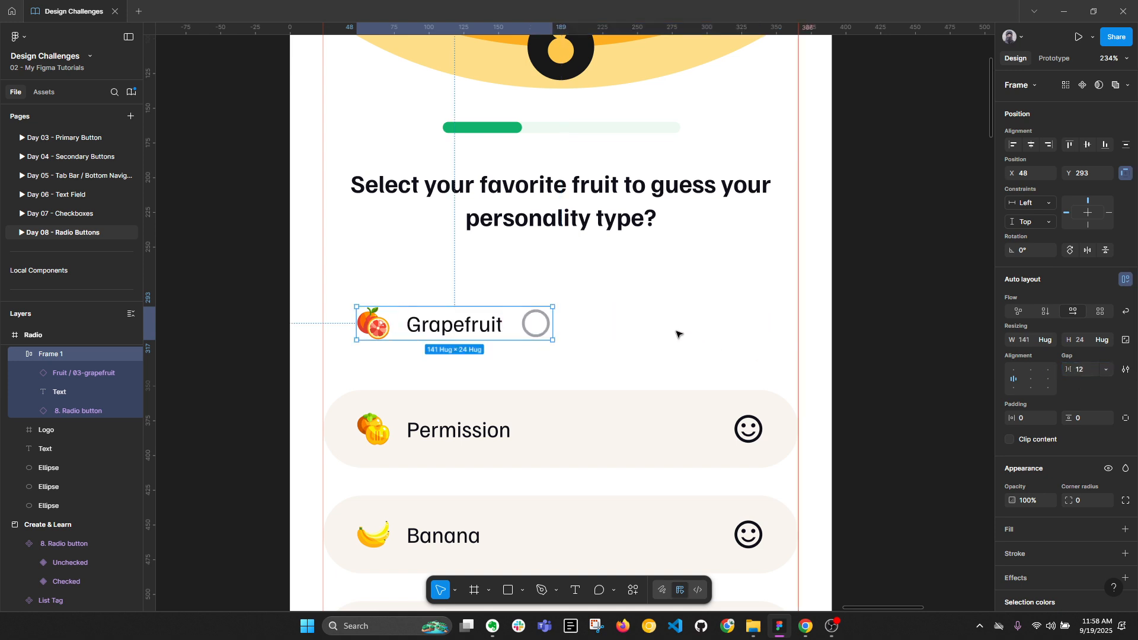
# Widen the Grapefruit row's auto layout frame to 294 and make its label fill the container width.
pyautogui.moveTo(552, 323); pyautogui.dragTo(767, 328)
pyautogui.press('alt')
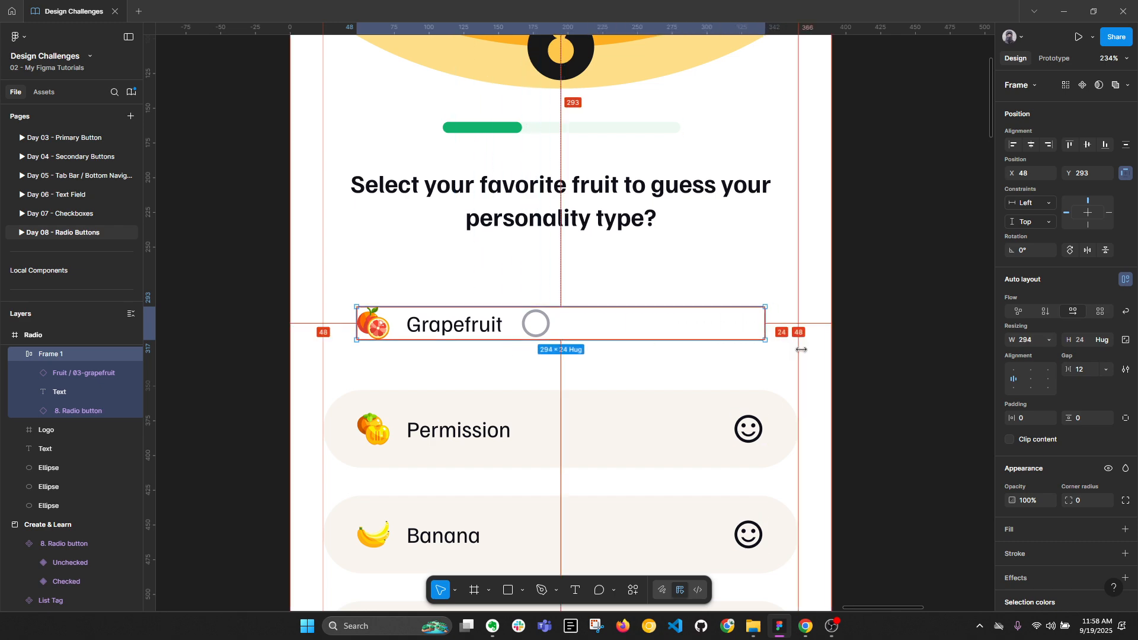
pyautogui.doubleClick(468, 322)
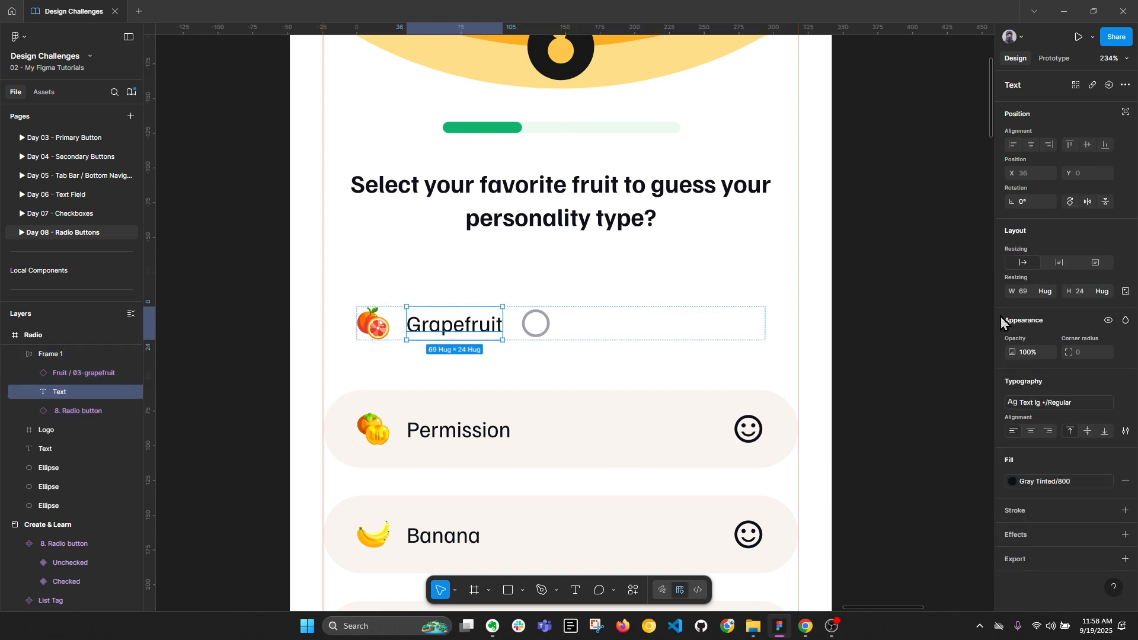
pyautogui.click(1047, 292)
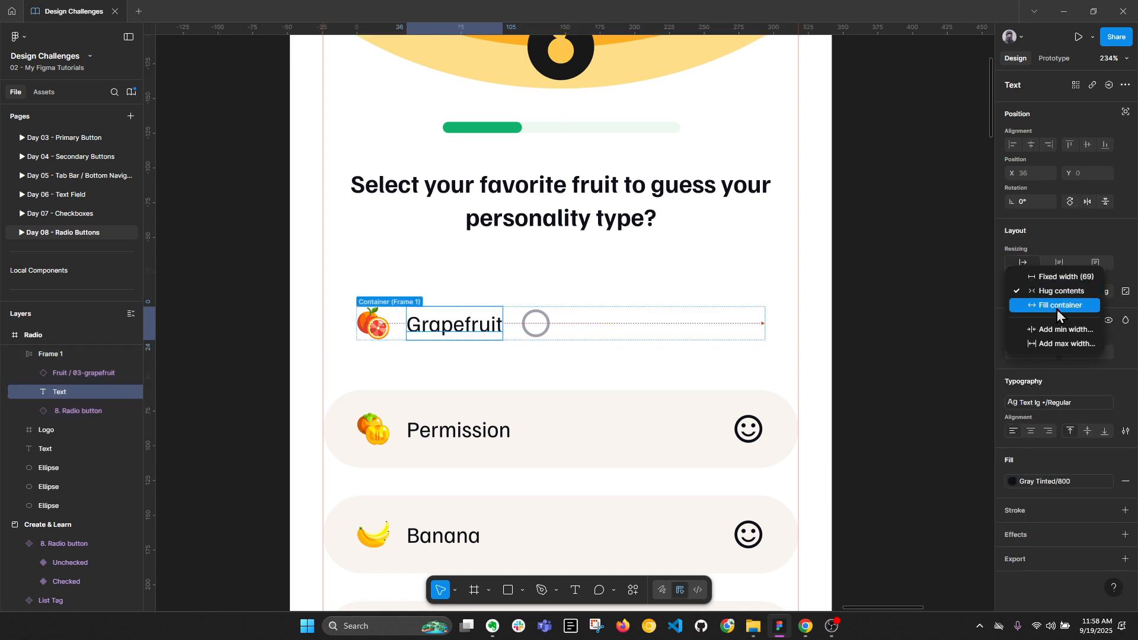
pyautogui.click(1057, 307)
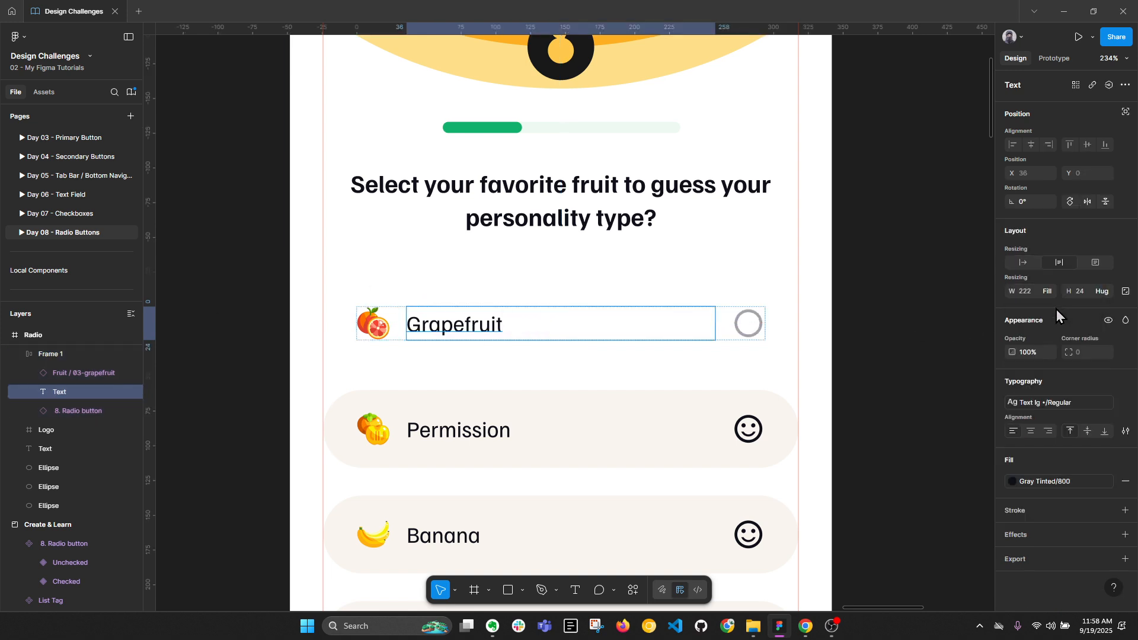
# Rename the Grapefruit row's frame List Item 1, matching the Permission row's layer naming, and collapse the layers.
pyautogui.click(465, 413)
pyautogui.doubleClick(35, 355)
pyautogui.hotkey('ctrl', 'c')
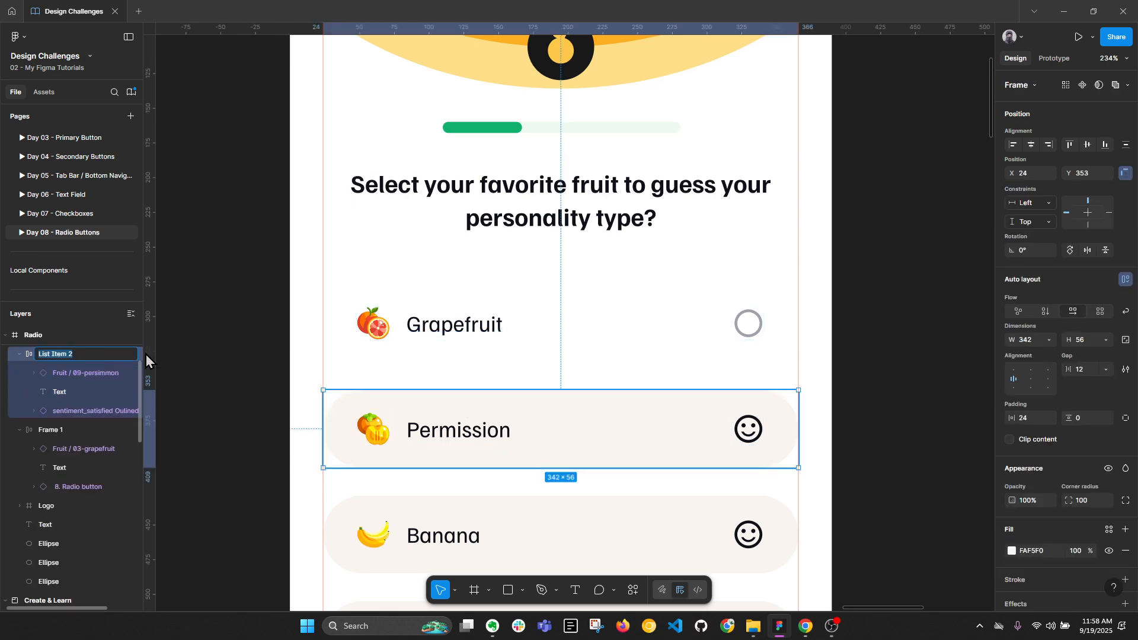
pyautogui.click(493, 328)
pyautogui.doubleClick(65, 430)
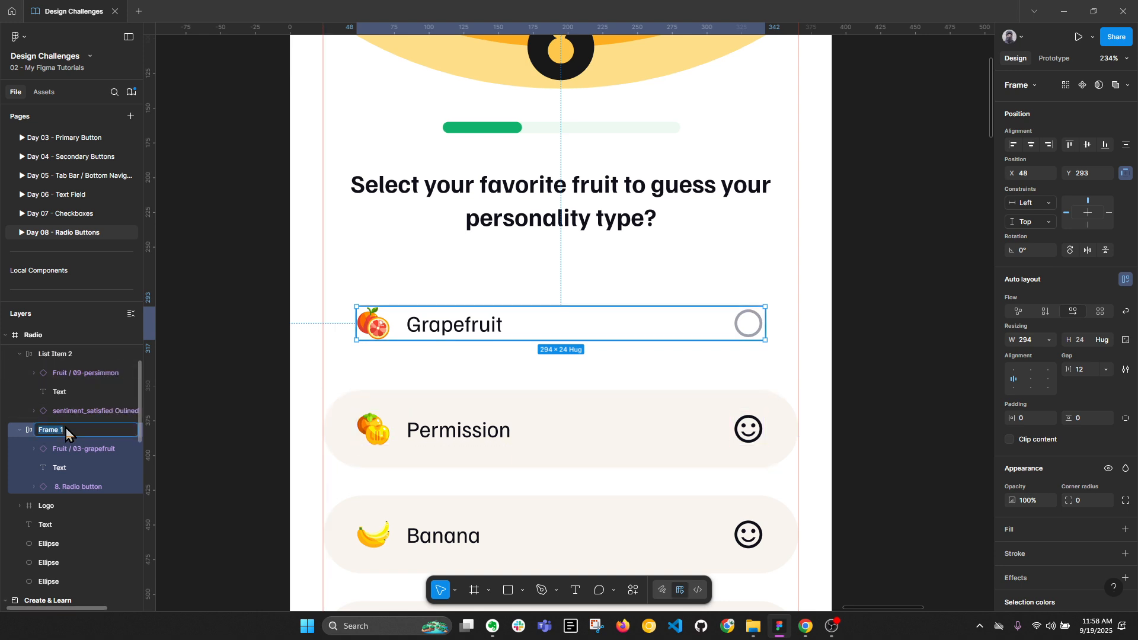
pyautogui.hotkey('ctrl', 'v')
pyautogui.write('1')
pyautogui.press('Return')
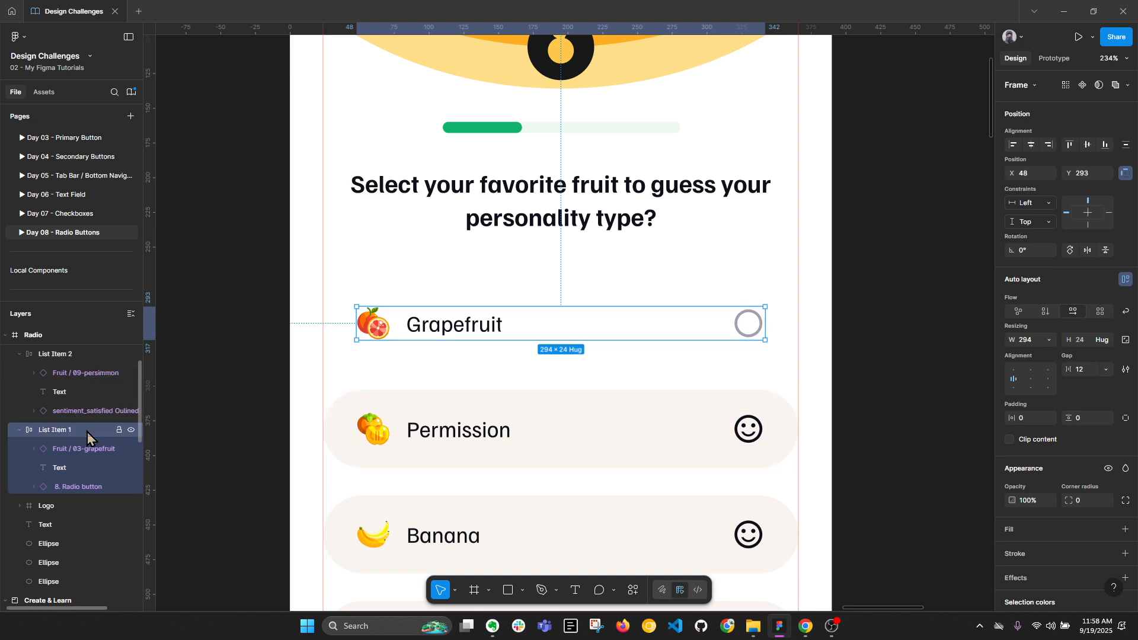
pyautogui.hotkey('alt', 'l')
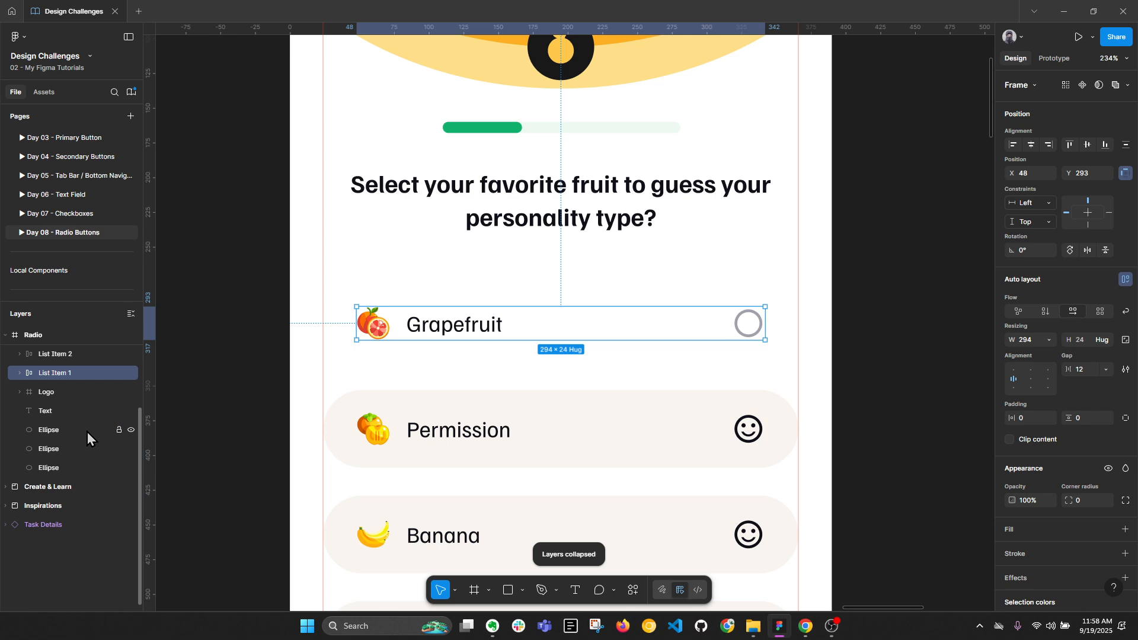
# Give the Grapefruit row 24 horizontal padding and stretch it to both layout margins, 342 wide.
pyautogui.click(1032, 419)
pyautogui.write('24')
pyautogui.press('Return')
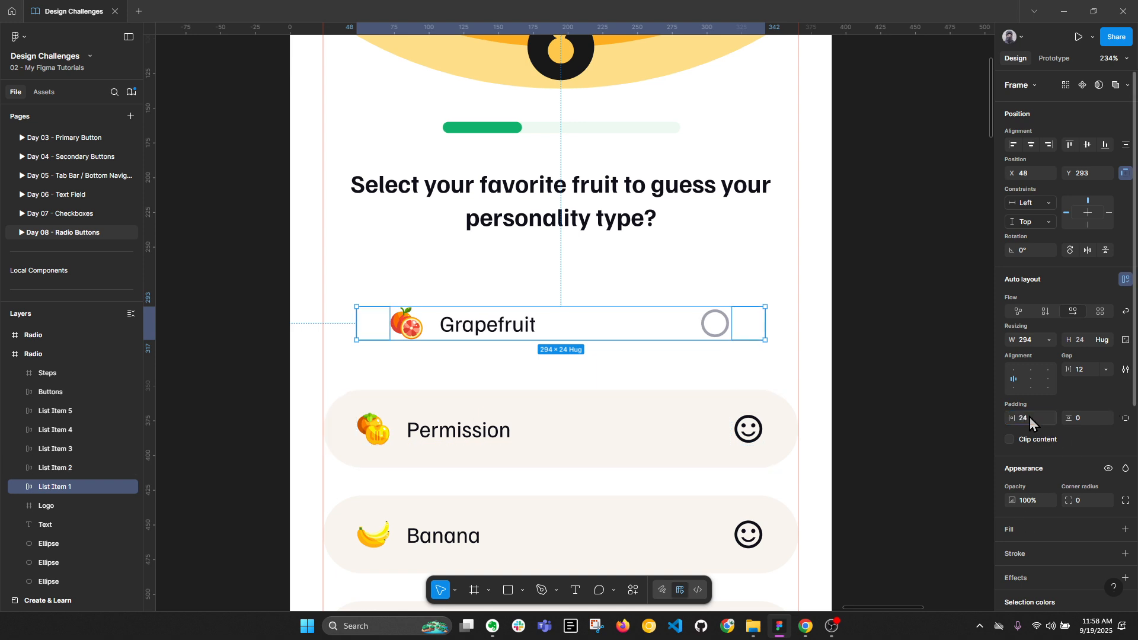
pyautogui.moveTo(353, 327); pyautogui.dragTo(322, 327)
pyautogui.moveTo(764, 330); pyautogui.dragTo(799, 329)
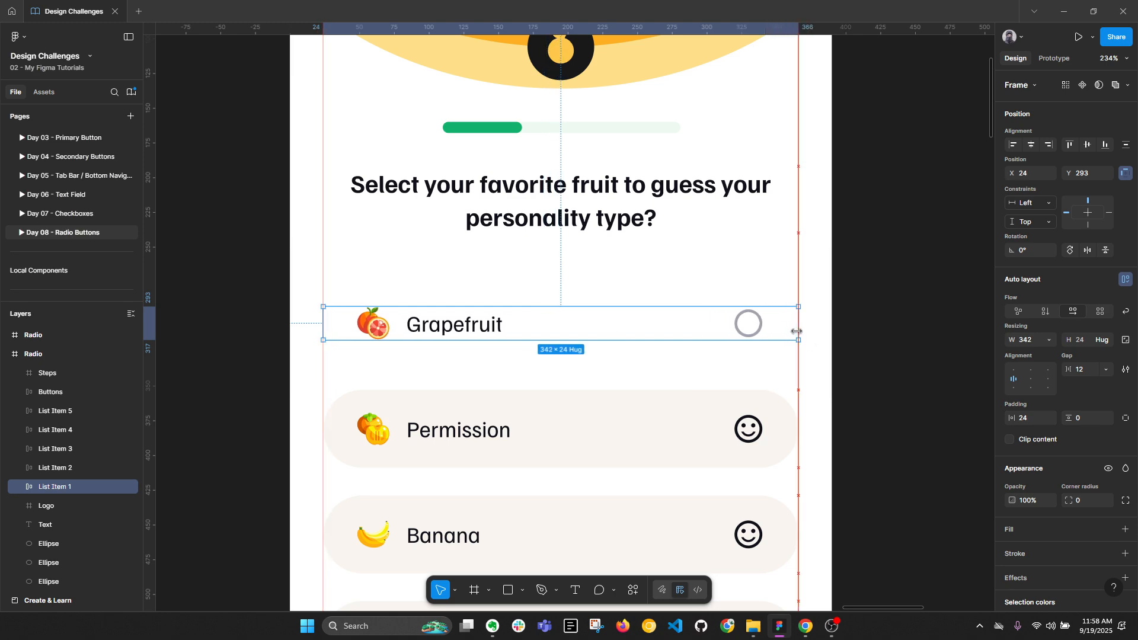
# Set the Grapefruit row's height to 56 and move the row up to Y 277.
pyautogui.click(1086, 343)
pyautogui.write('5')
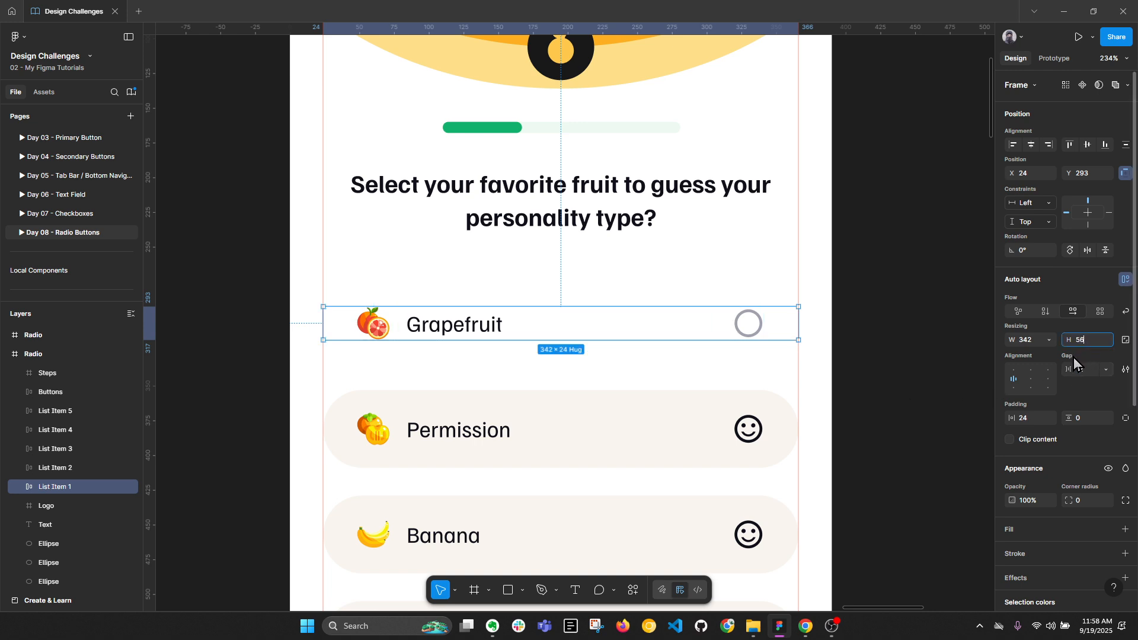
pyautogui.write('6')
pyautogui.press('Return')
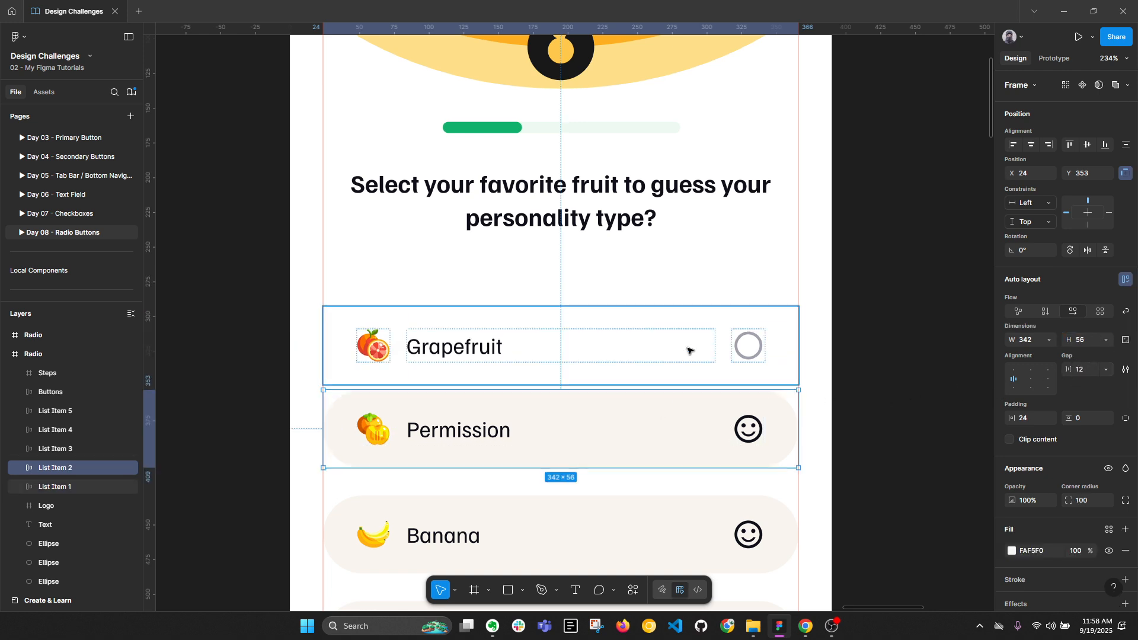
pyautogui.hotkey('shift', 'Up')
pyautogui.hotkey('shift', 'Up')
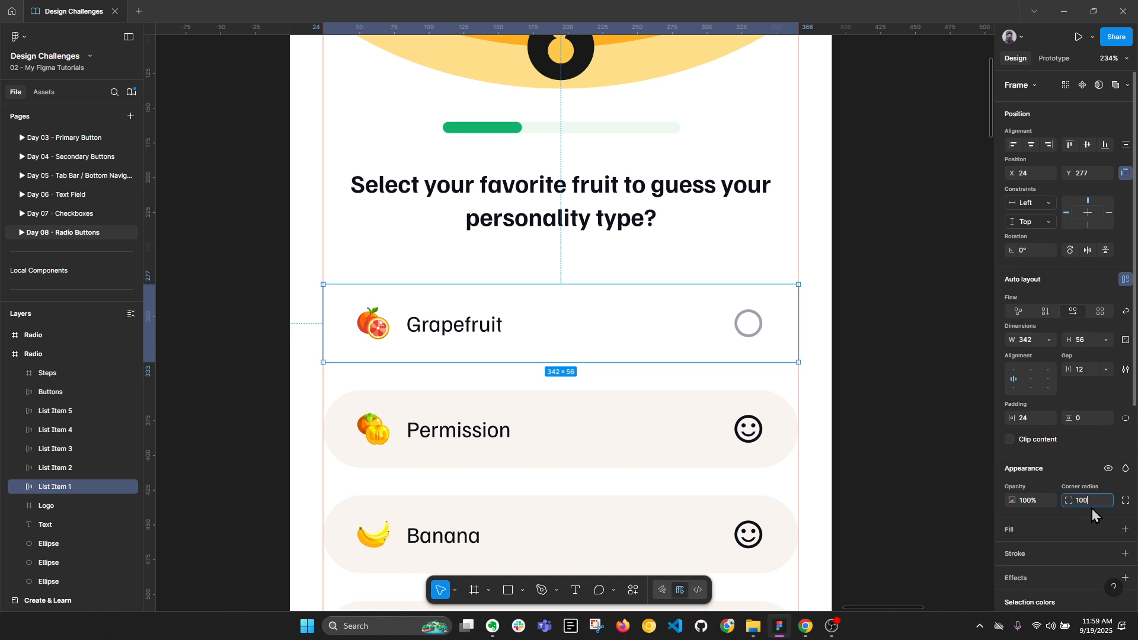
# Give the Grapefruit row a corner radius of 100 and the Permission row's FAF5F0 background color.
pyautogui.press('Return')
pyautogui.press('i')
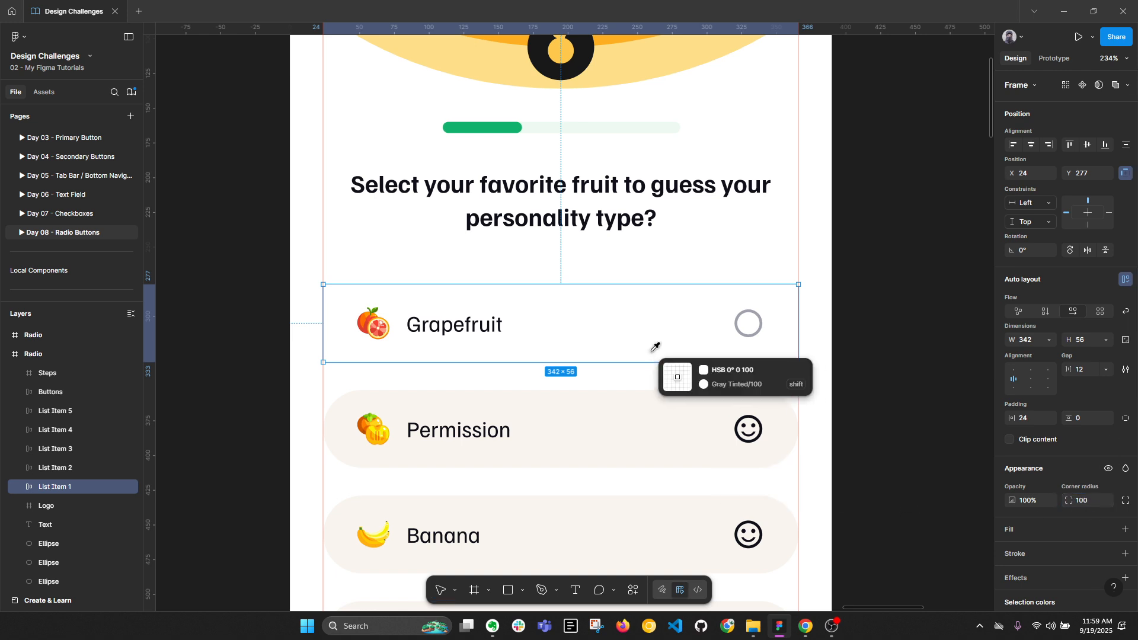
pyautogui.click(665, 422)
pyautogui.click(871, 415)
# Replace the smiley icons in the Permission, Banana, Kiwi and Passion Fruit rows with the unchecked 8. Radio button component.
pyautogui.scroll(-3, 879, 375)
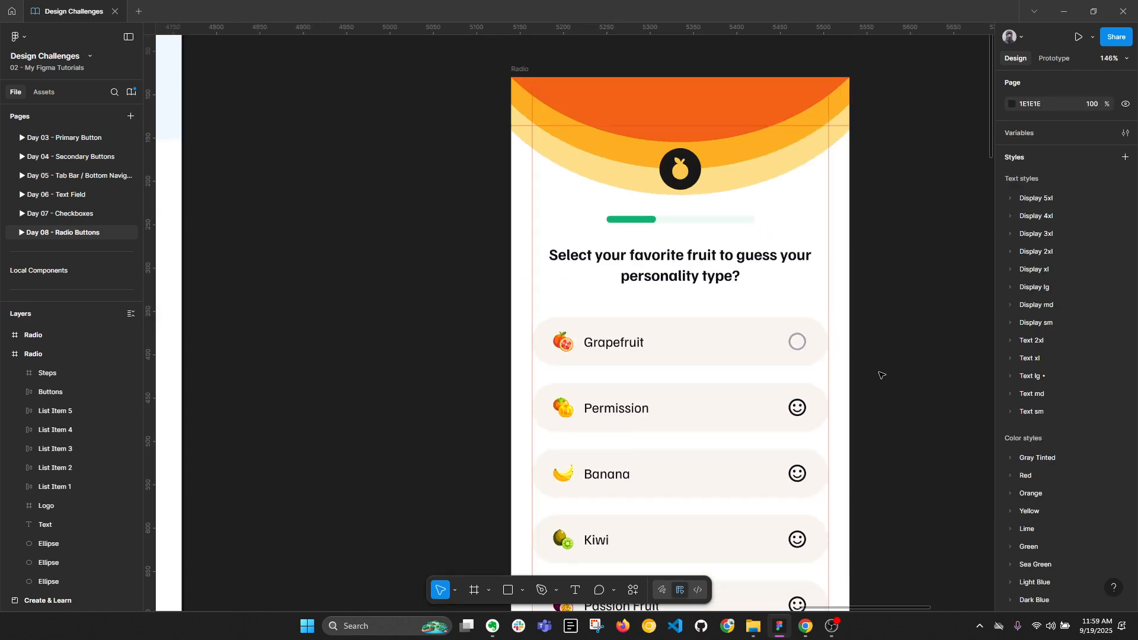
pyautogui.moveTo(881, 375); pyautogui.dragTo(782, 264)
pyautogui.doubleClick(662, 233)
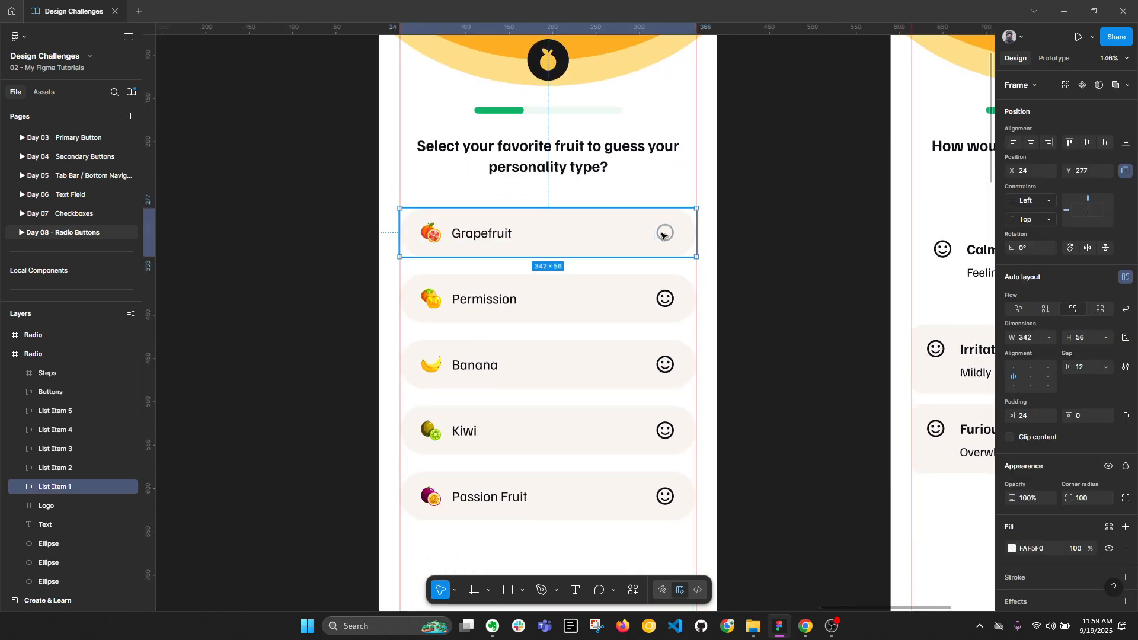
pyautogui.click(666, 300)
pyautogui.click(666, 300)
pyautogui.keyDown('shift'); pyautogui.click(666, 365); pyautogui.keyUp('shift')
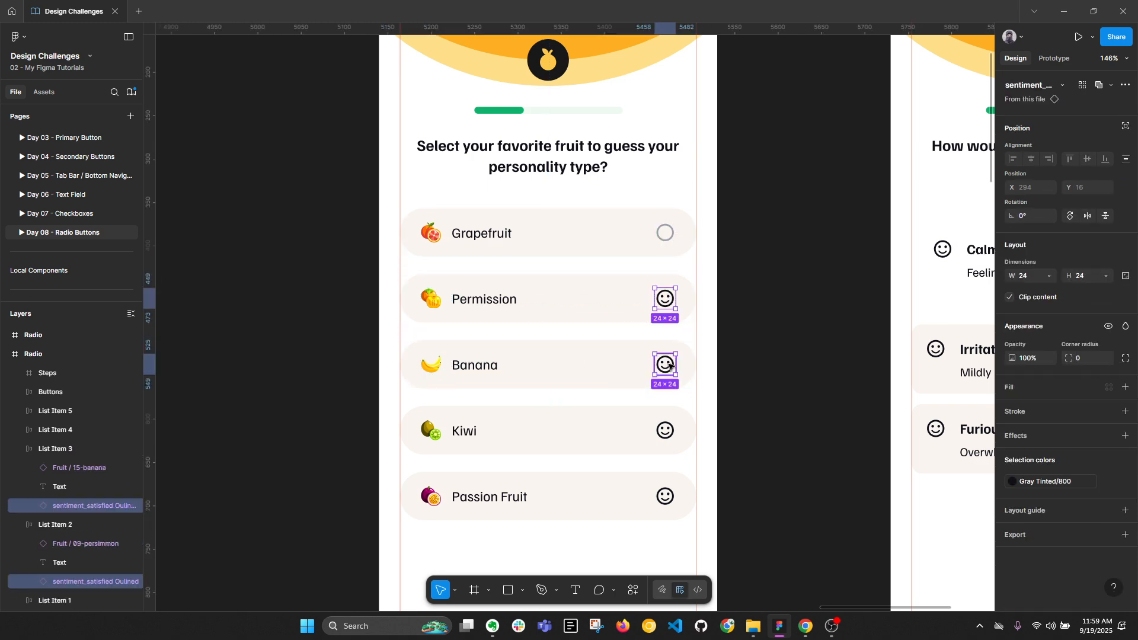
pyautogui.keyDown('shift'); pyautogui.click(666, 431); pyautogui.keyUp('shift')
pyautogui.keyDown('shift'); pyautogui.click(665, 497); pyautogui.keyUp('shift')
pyautogui.rightClick(658, 495)
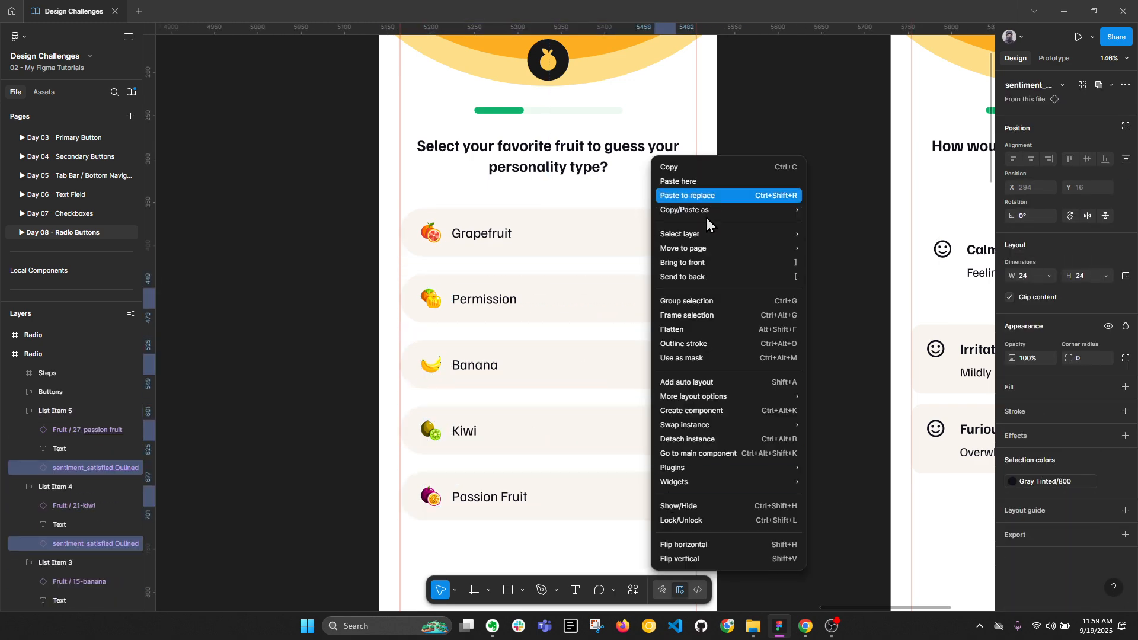
pyautogui.click(707, 195)
pyautogui.click(767, 349)
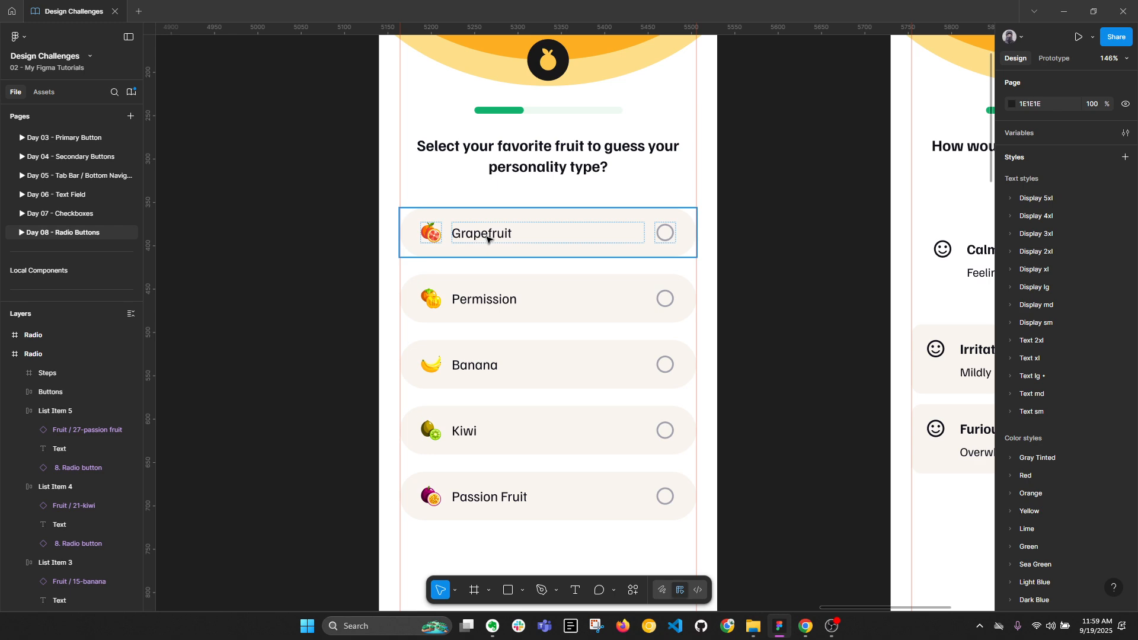
# Fill the Permission row's background with the Orange/500 library color.
pyautogui.scroll(-3, 536, 249)
pyautogui.scroll(2, 538, 254)
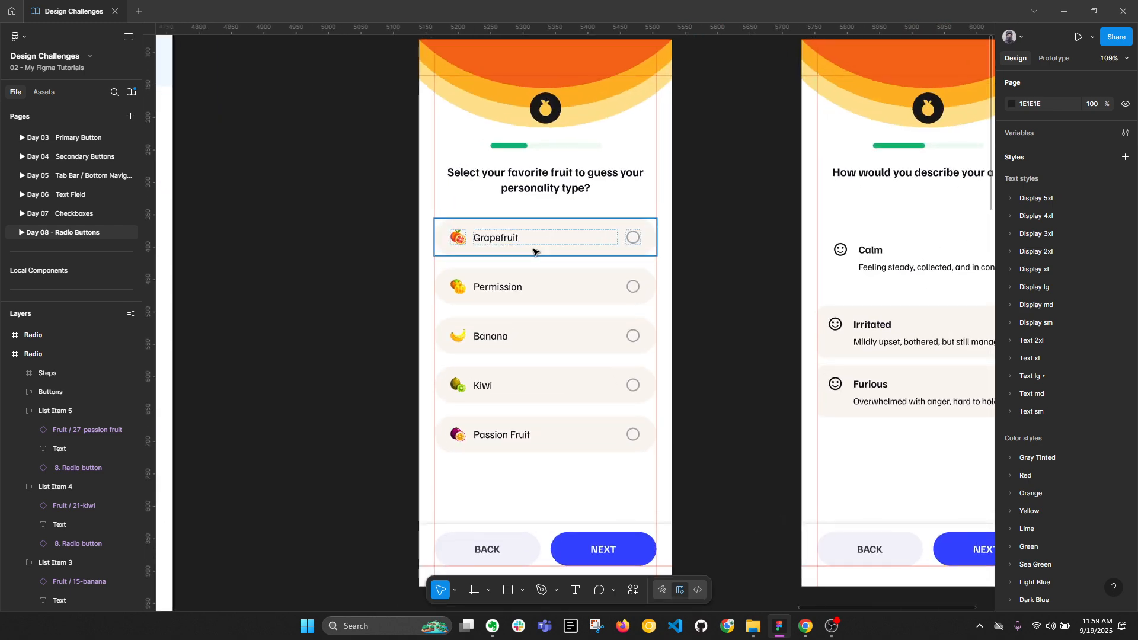
pyautogui.moveTo(605, 234); pyautogui.dragTo(602, 257)
pyautogui.click(579, 315)
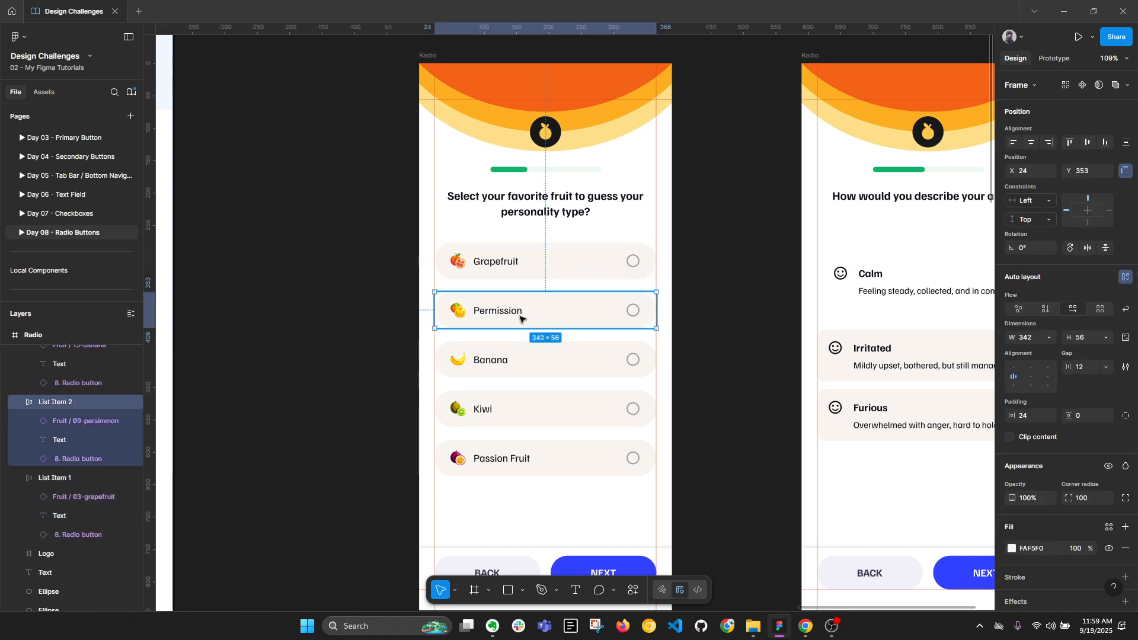
pyautogui.scroll(-4, 1048, 439)
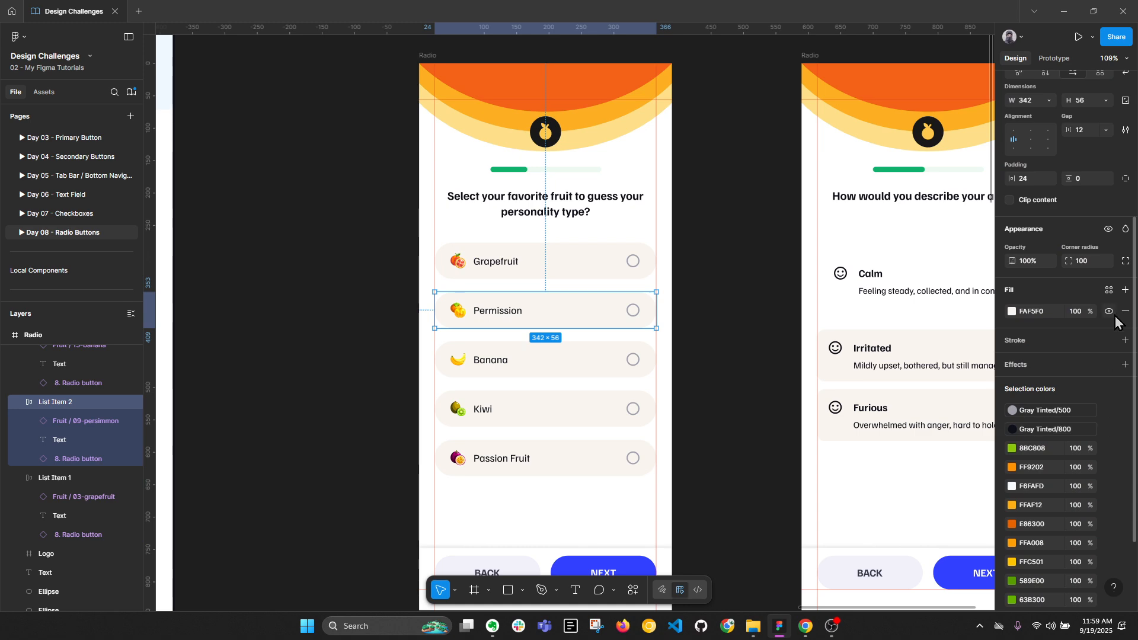
pyautogui.click(1107, 291)
pyautogui.scroll(-1, 932, 479)
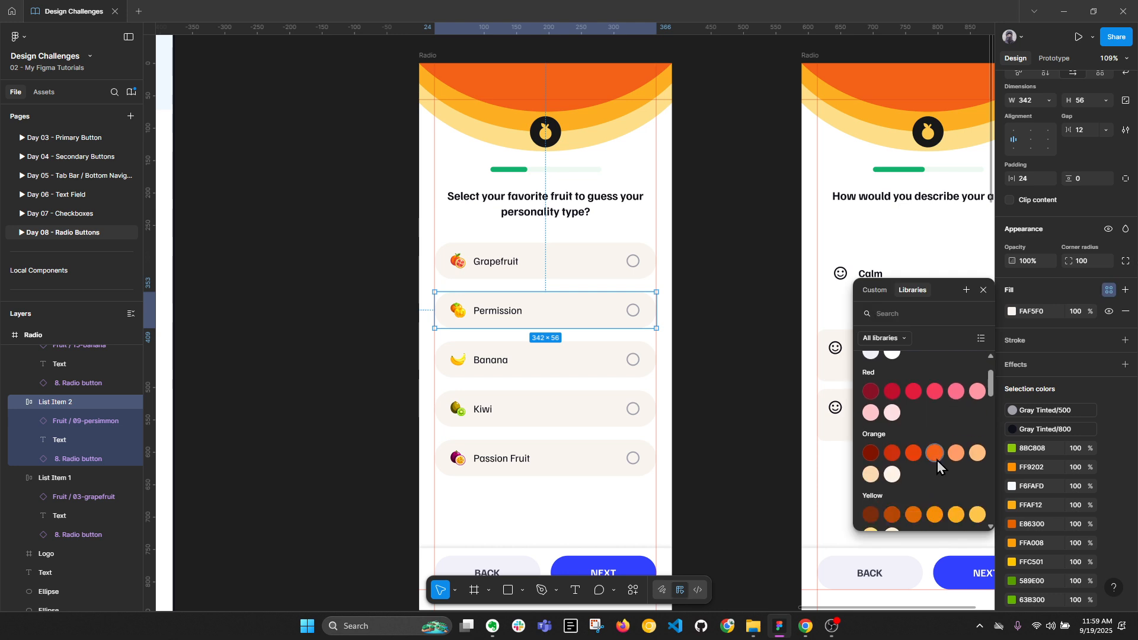
pyautogui.click(935, 454)
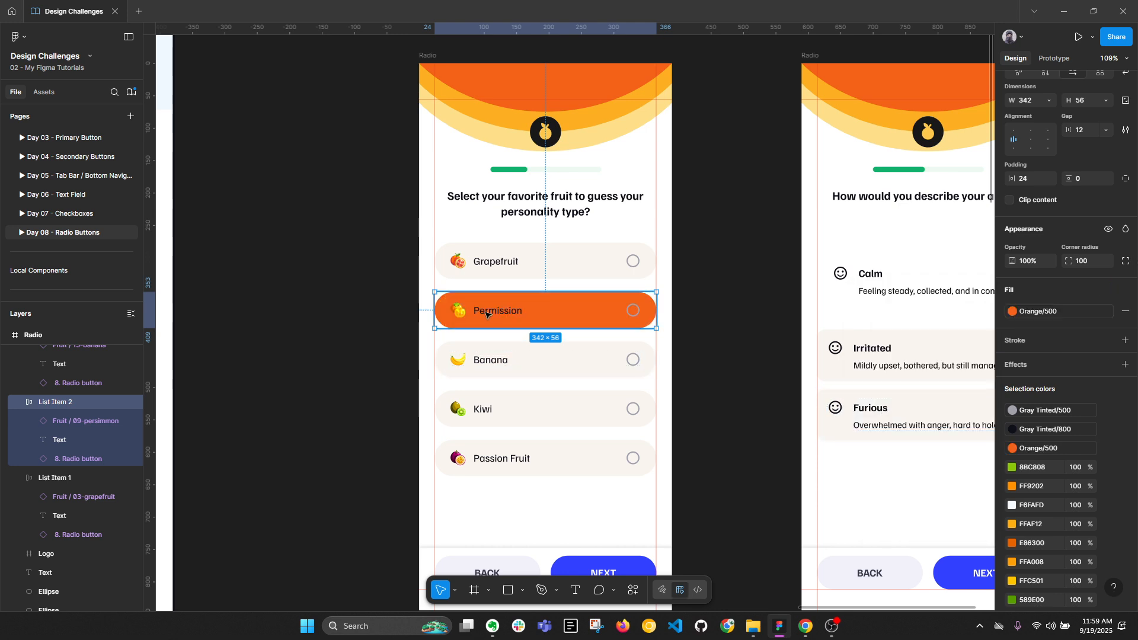
# Move the List Tag component farther from the 8. Radio button set in Create & Learn, to X 298, Y 192.
pyautogui.scroll(1, 524, 317)
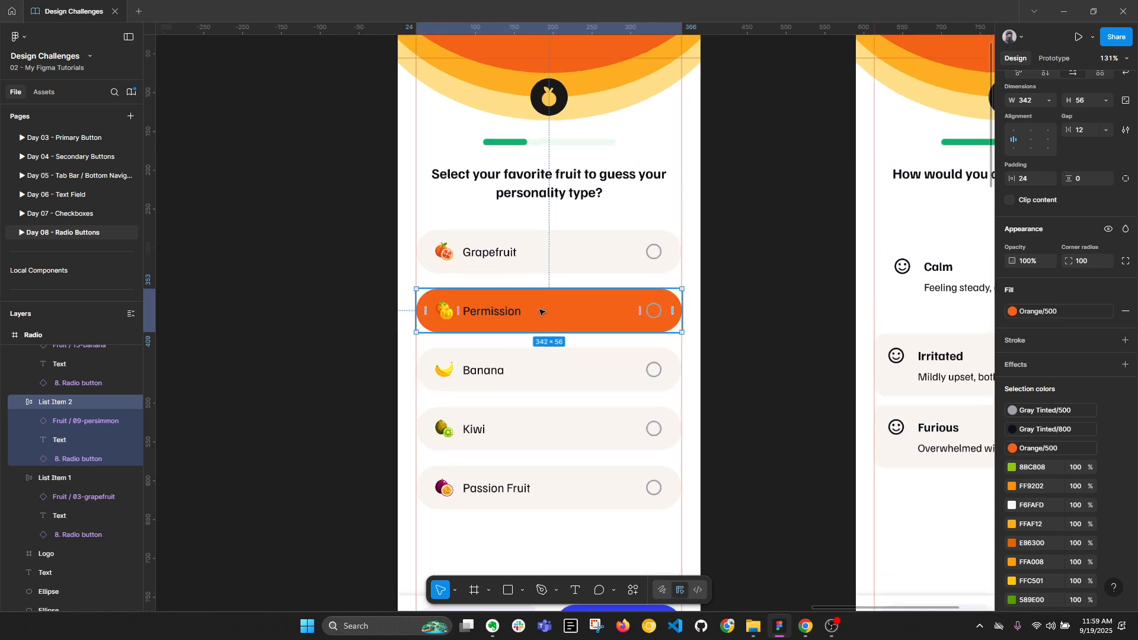
pyautogui.click(652, 311)
pyautogui.scroll(3, 650, 313)
pyautogui.scroll(-1, 650, 312)
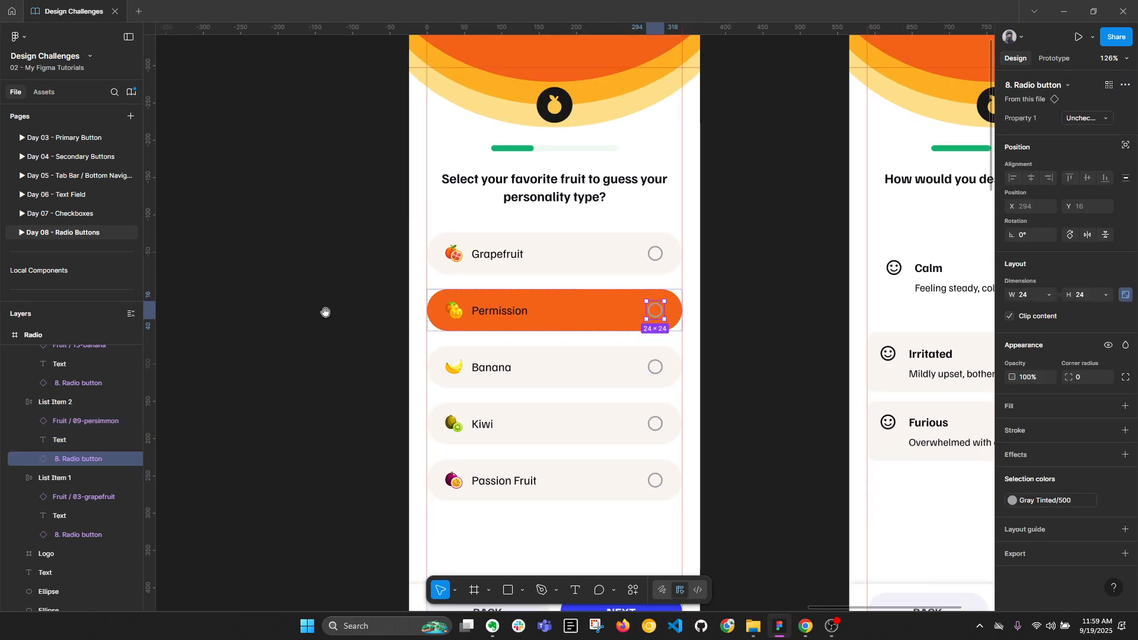
pyautogui.hscroll(-5, 325, 318)
pyautogui.scroll(-3, 348, 259)
pyautogui.scroll(5, 342, 233)
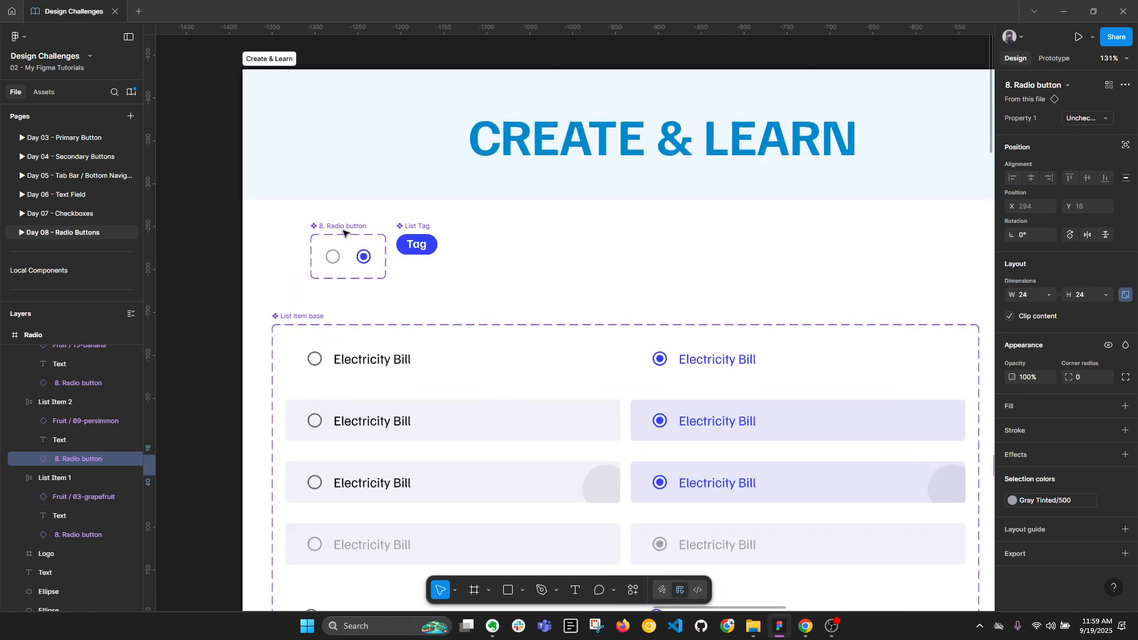
pyautogui.moveTo(433, 219); pyautogui.dragTo(553, 227)
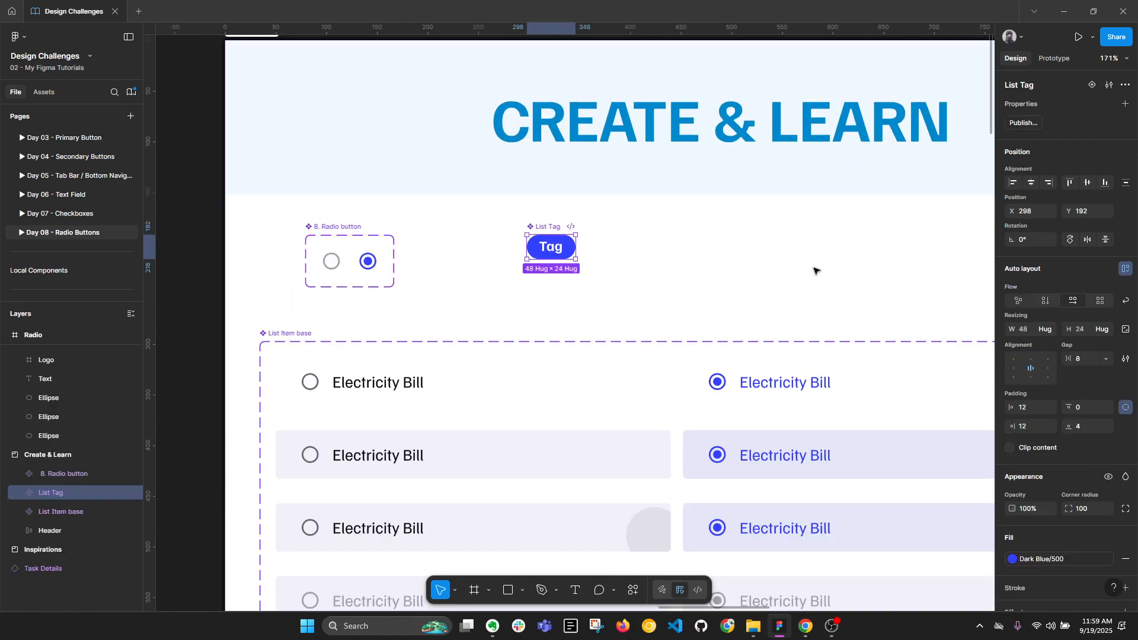
# Recolor the Permission row's unchecked radio button with Orange/100, and switch the color to Orange/200.
pyautogui.hscroll(10, 828, 338)
pyautogui.scroll(3, 762, 376)
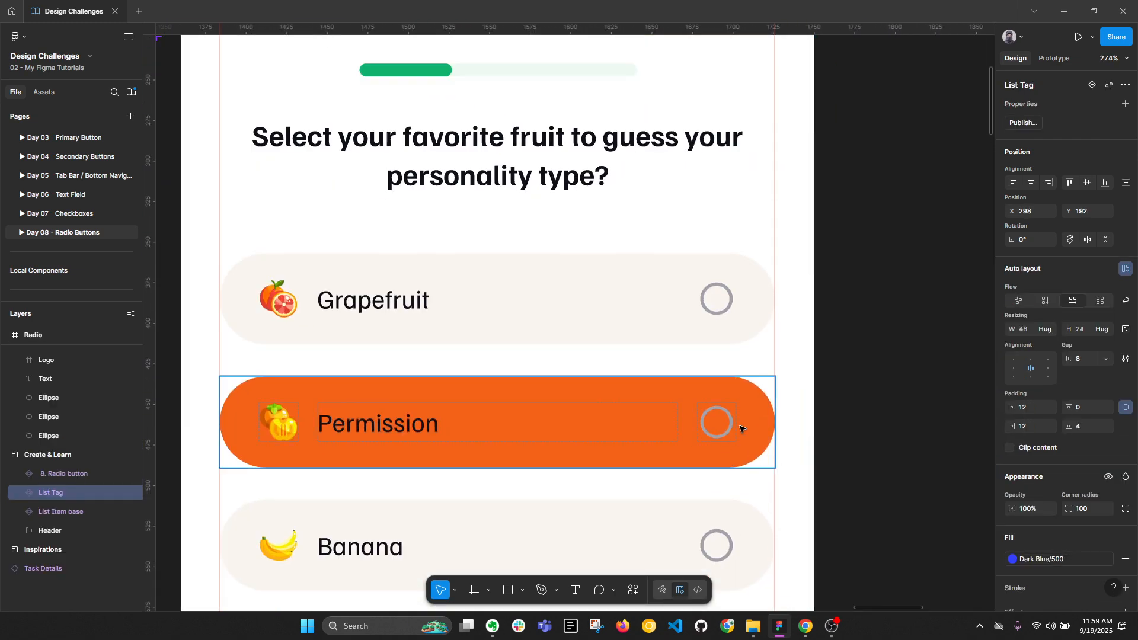
pyautogui.doubleClick(719, 422)
pyautogui.scroll(-2, 721, 417)
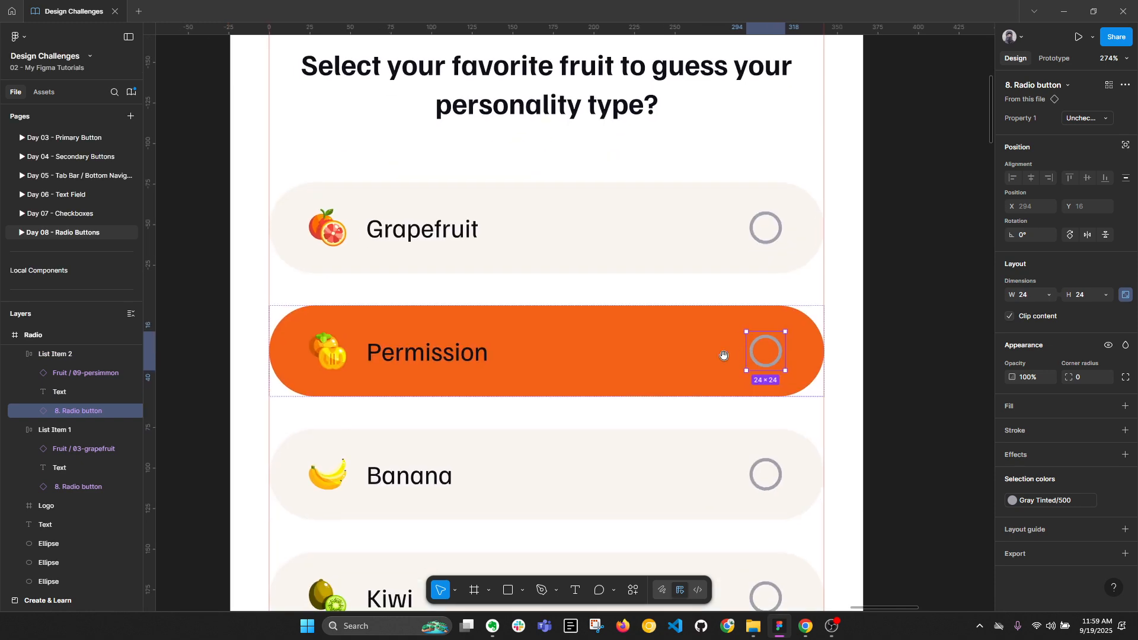
pyautogui.click(1067, 501)
pyautogui.scroll(-2, 925, 500)
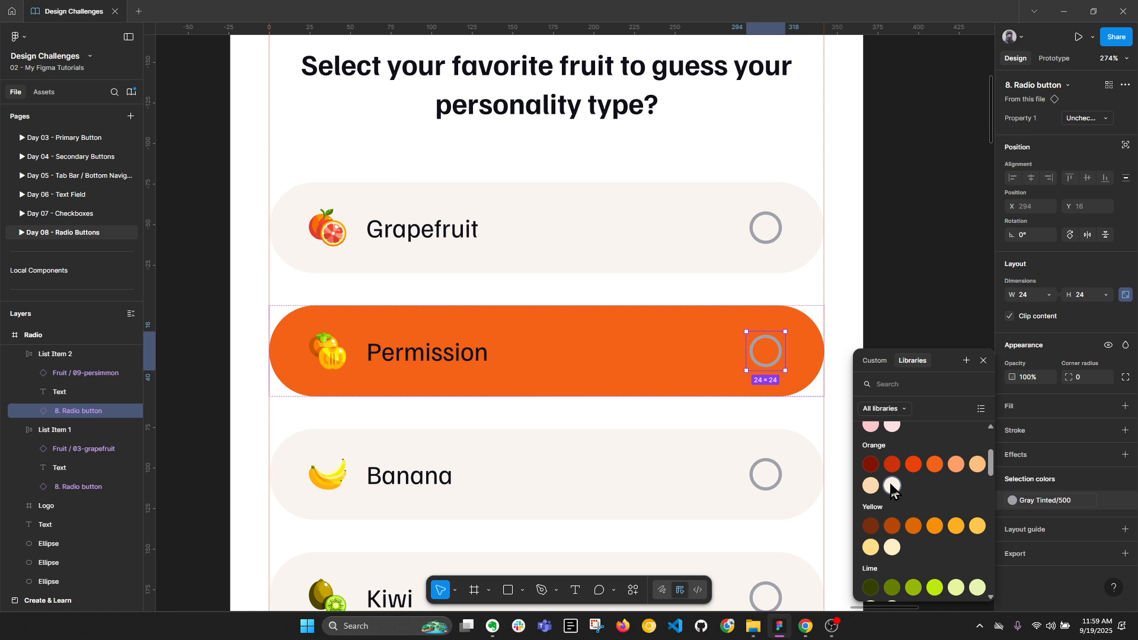
pyautogui.click(892, 487)
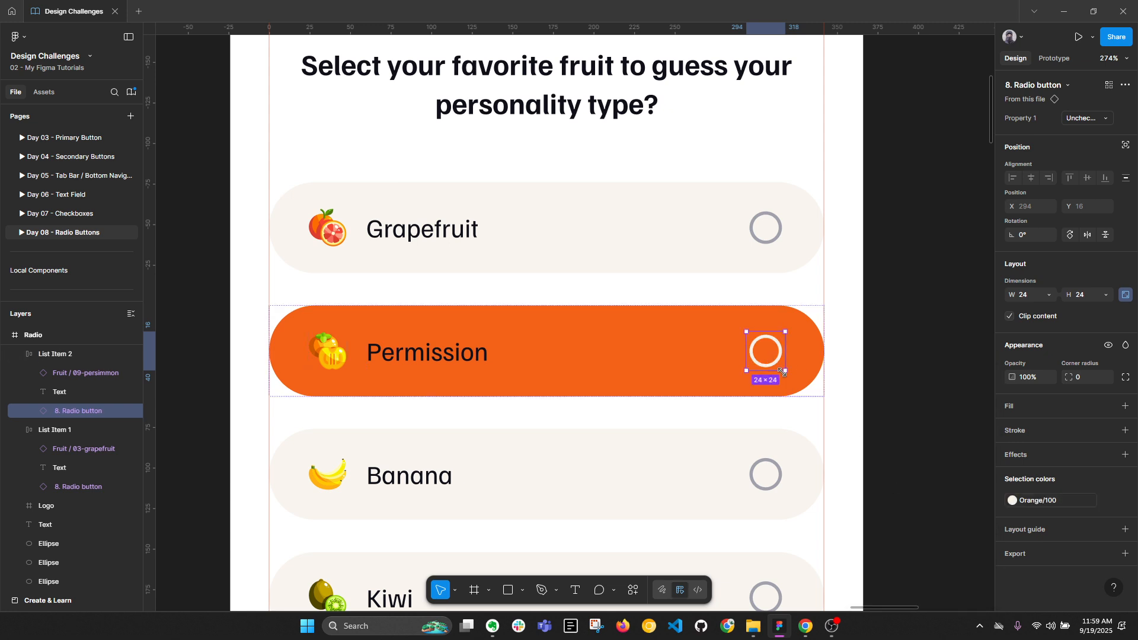
pyautogui.click(1066, 501)
pyautogui.click(874, 529)
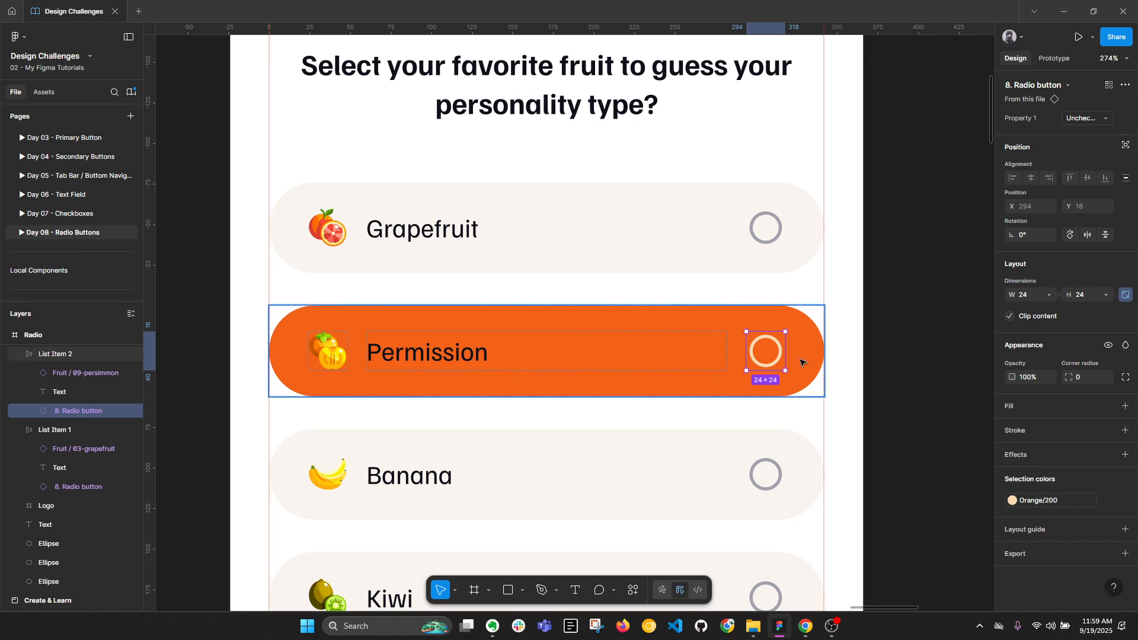
# Try the Checked variant recolored with Orange/100 on the Permission row's radio button, and undo both changes.
pyautogui.click(1094, 118)
pyautogui.click(1073, 101)
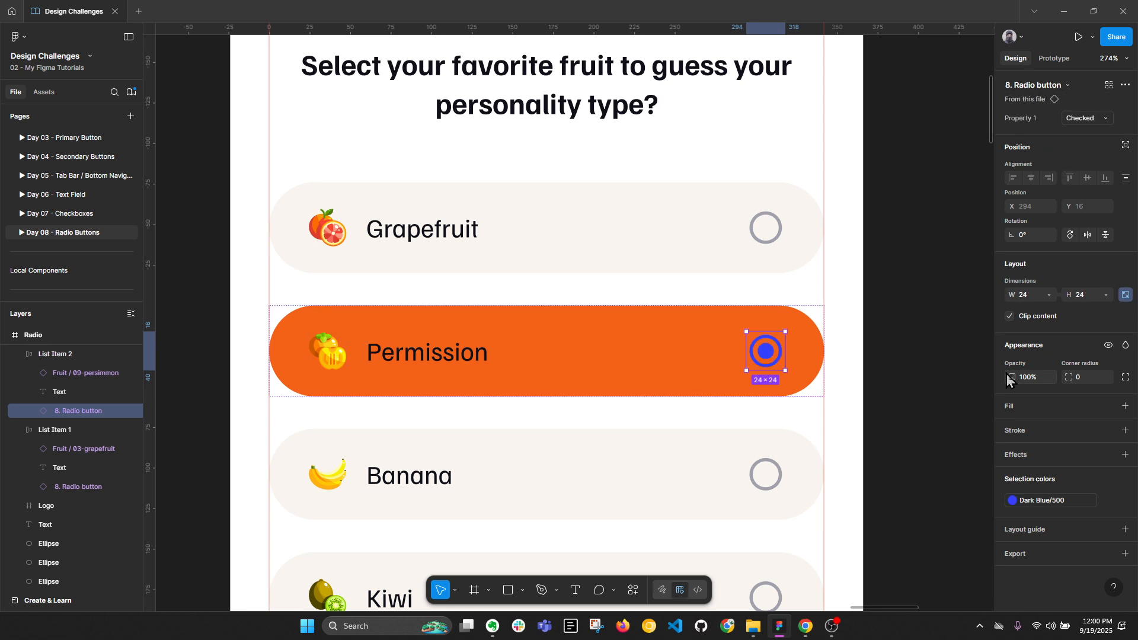
pyautogui.click(1012, 500)
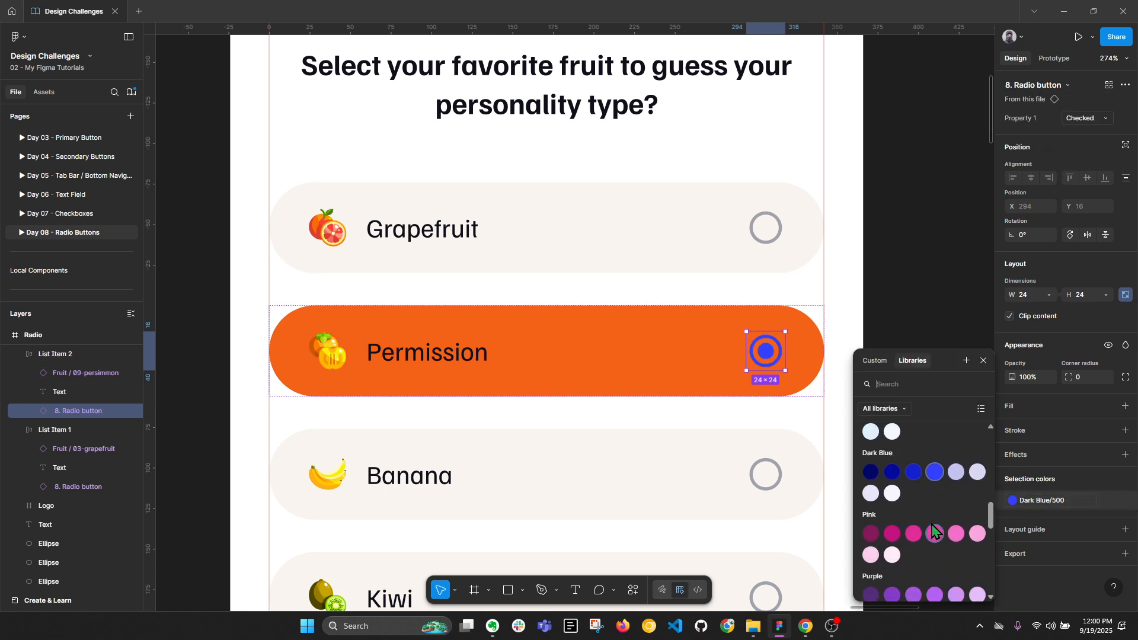
pyautogui.scroll(10, 934, 532)
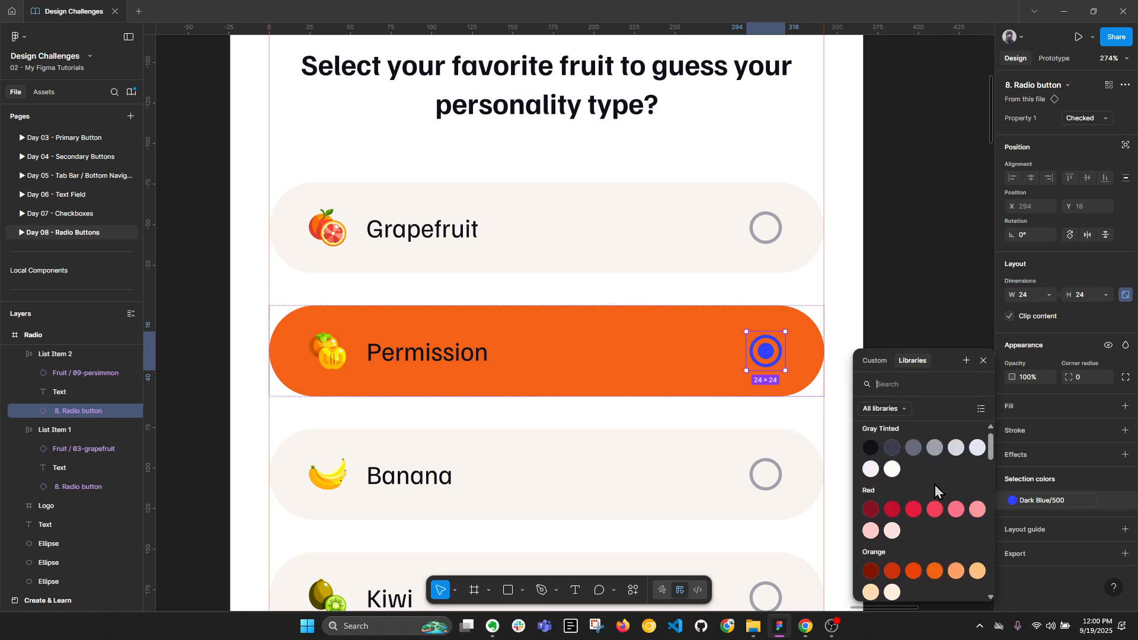
pyautogui.scroll(-2, 924, 516)
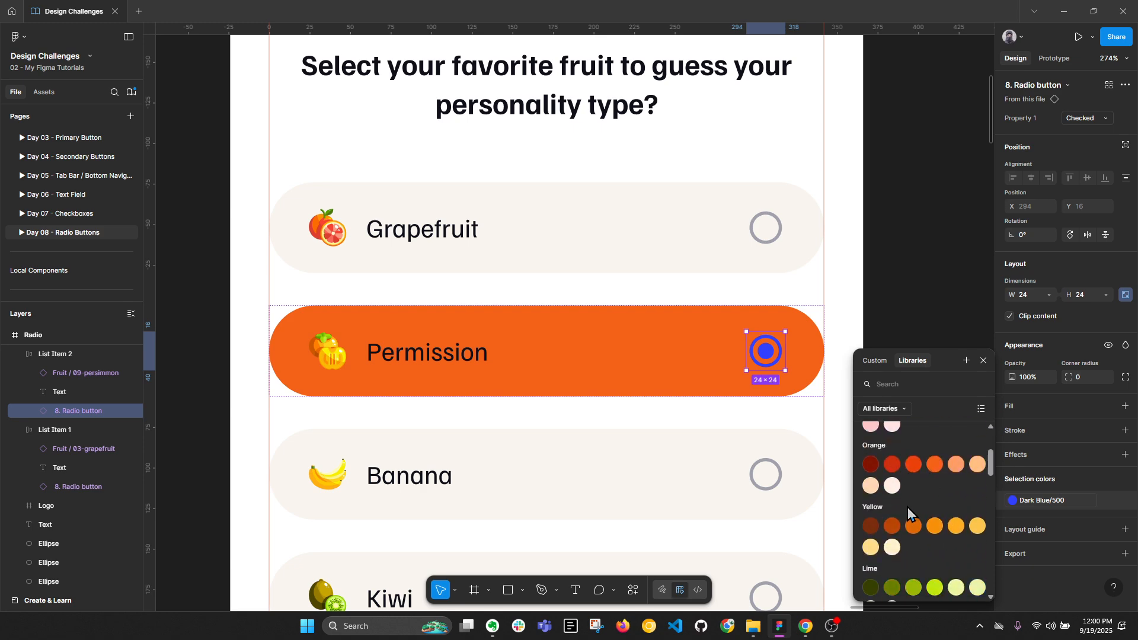
pyautogui.click(892, 487)
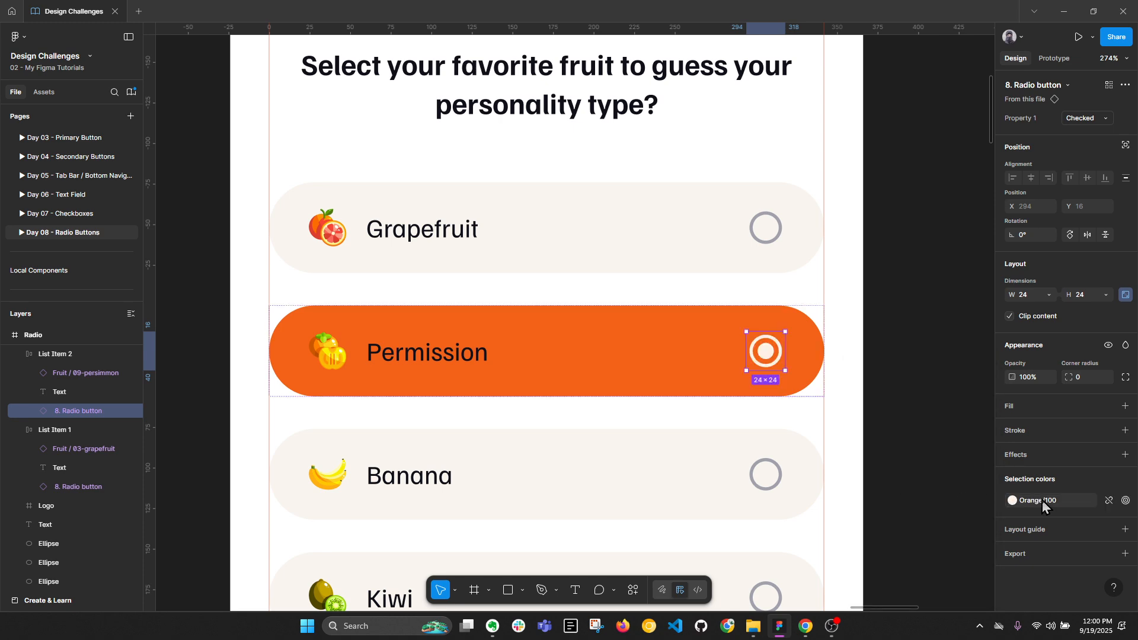
pyautogui.hotkey('ctrl', 'z')
pyautogui.hotkey('ctrl', 'z')
# Rename the variant property of the 8. Radio button component set in Create & Learn to State.
pyautogui.click(930, 442)
pyautogui.scroll(-5, 951, 358)
pyautogui.moveTo(341, 285); pyautogui.dragTo(823, 290)
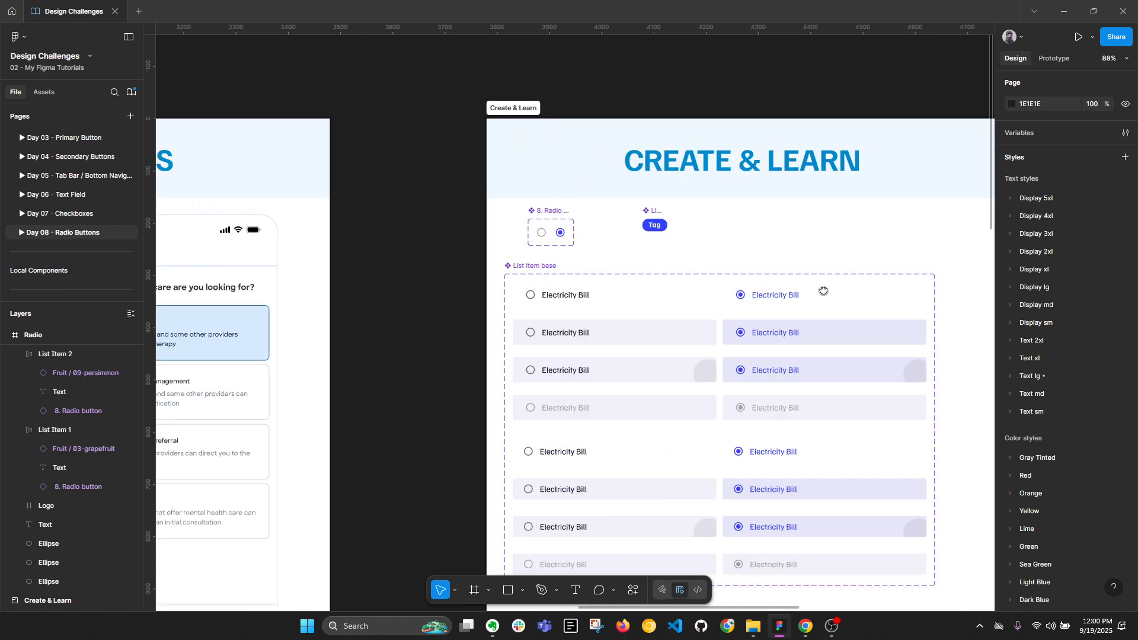
pyautogui.scroll(5, 537, 238)
pyautogui.click(557, 185)
pyautogui.scroll(2, 557, 185)
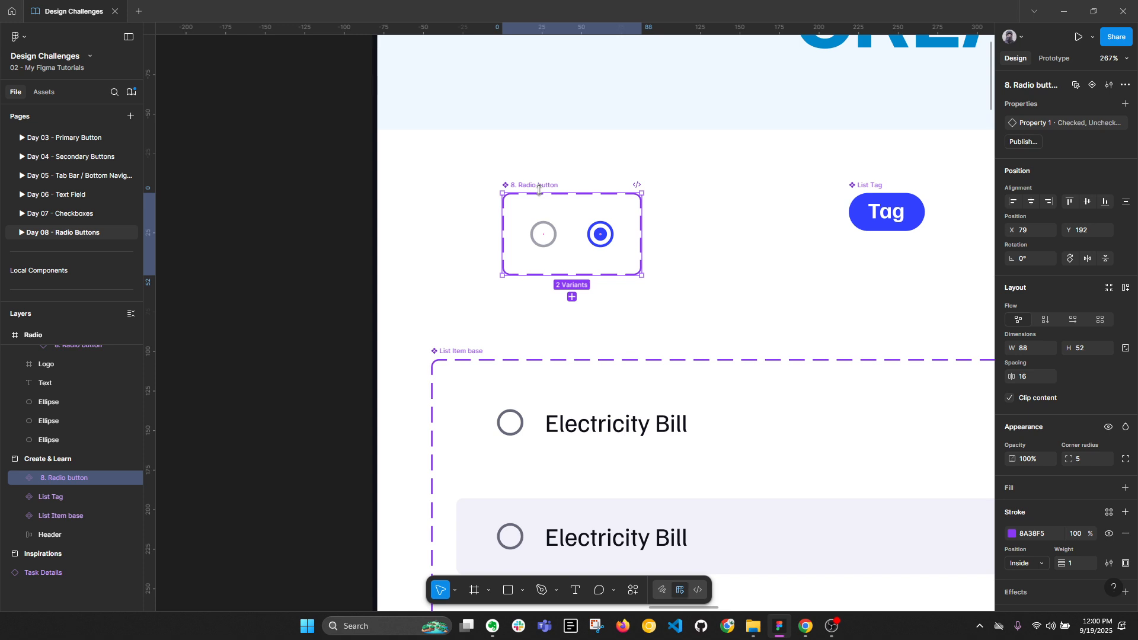
pyautogui.doubleClick(1035, 123)
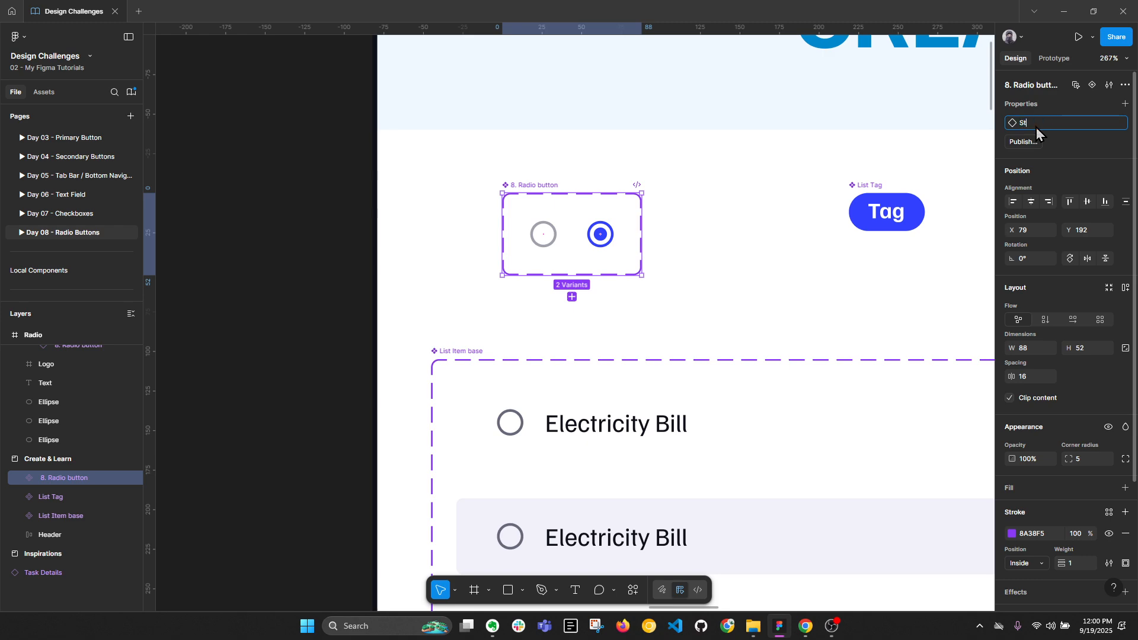
pyautogui.write('State')
pyautogui.press('Return')
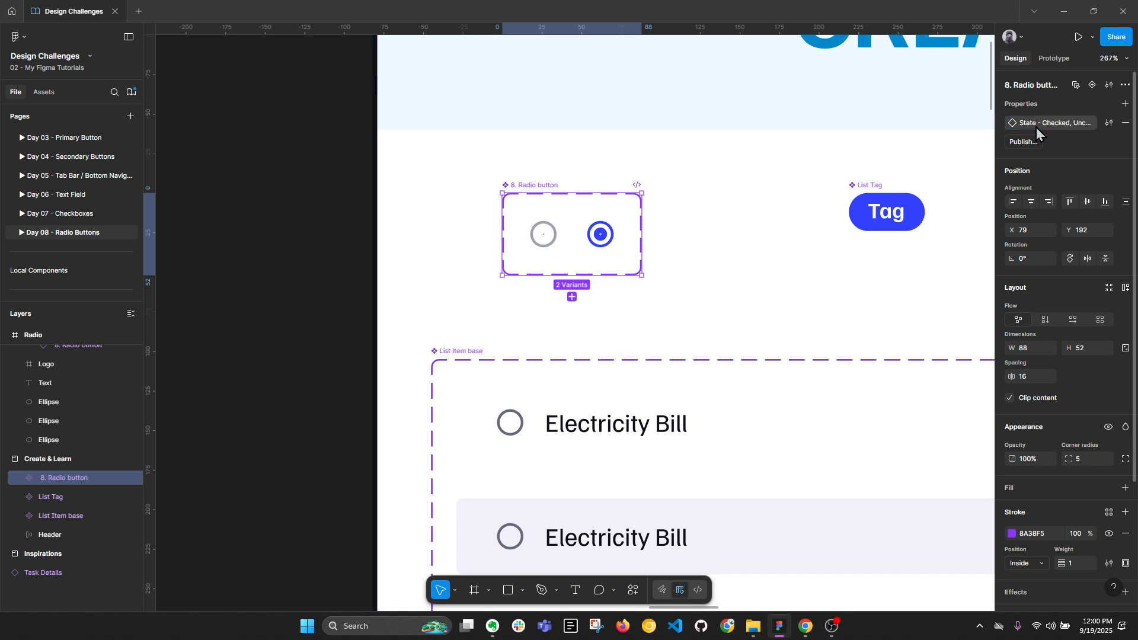
# Widen the 8. Radio button set to about 195 and add a variant property named Color with the value Blue.
pyautogui.moveTo(641, 225); pyautogui.dragTo(811, 225)
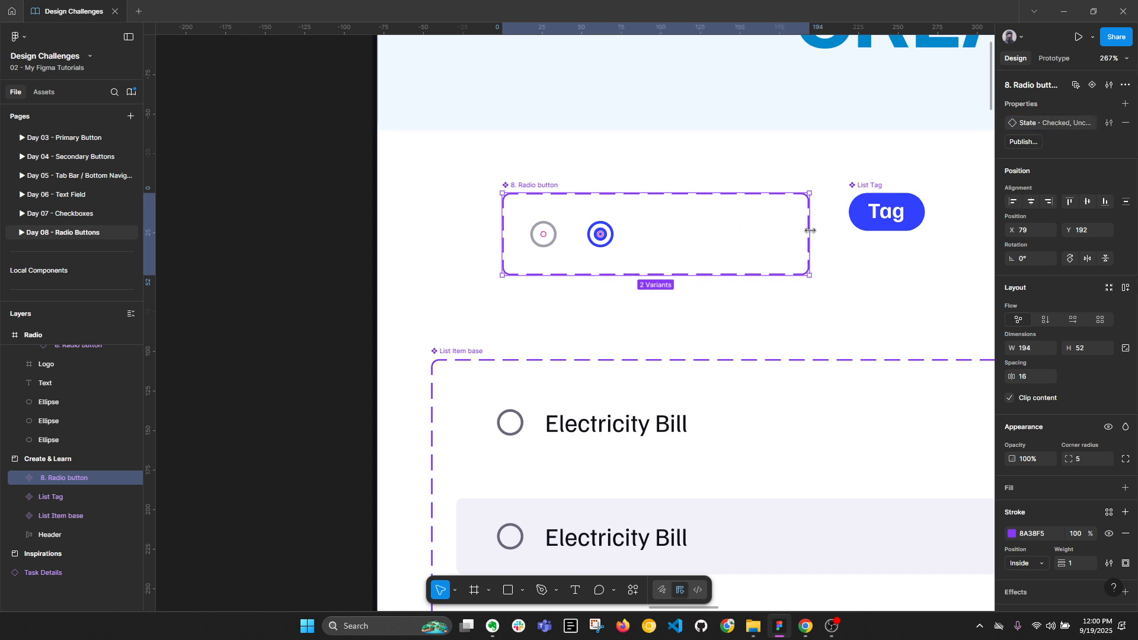
pyautogui.click(1125, 104)
pyautogui.click(1083, 139)
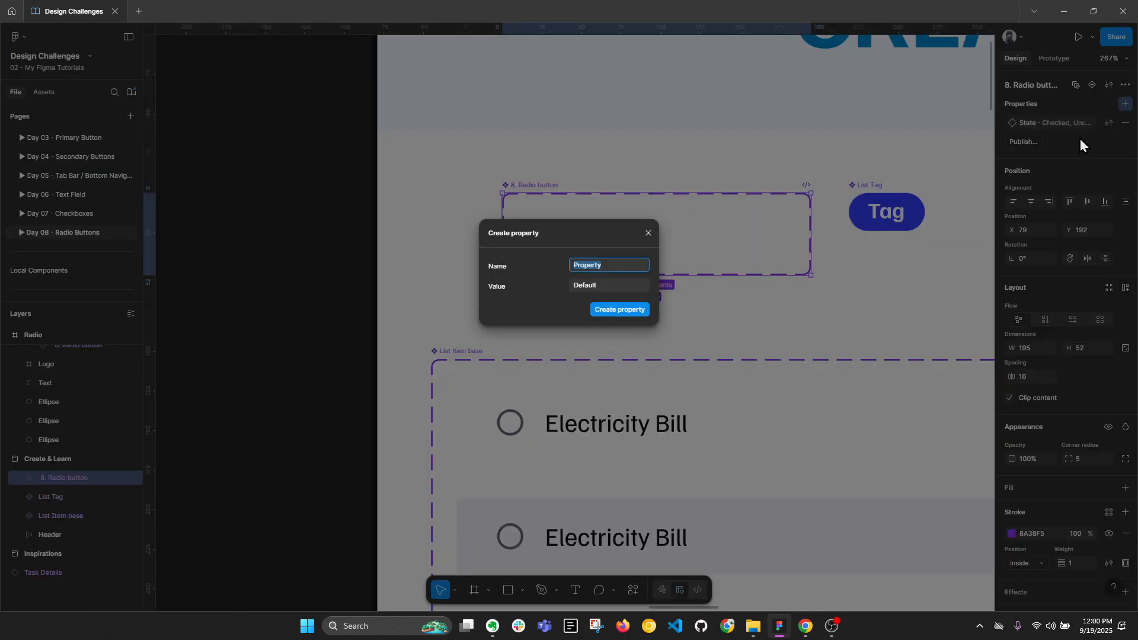
pyautogui.write('Color · ')
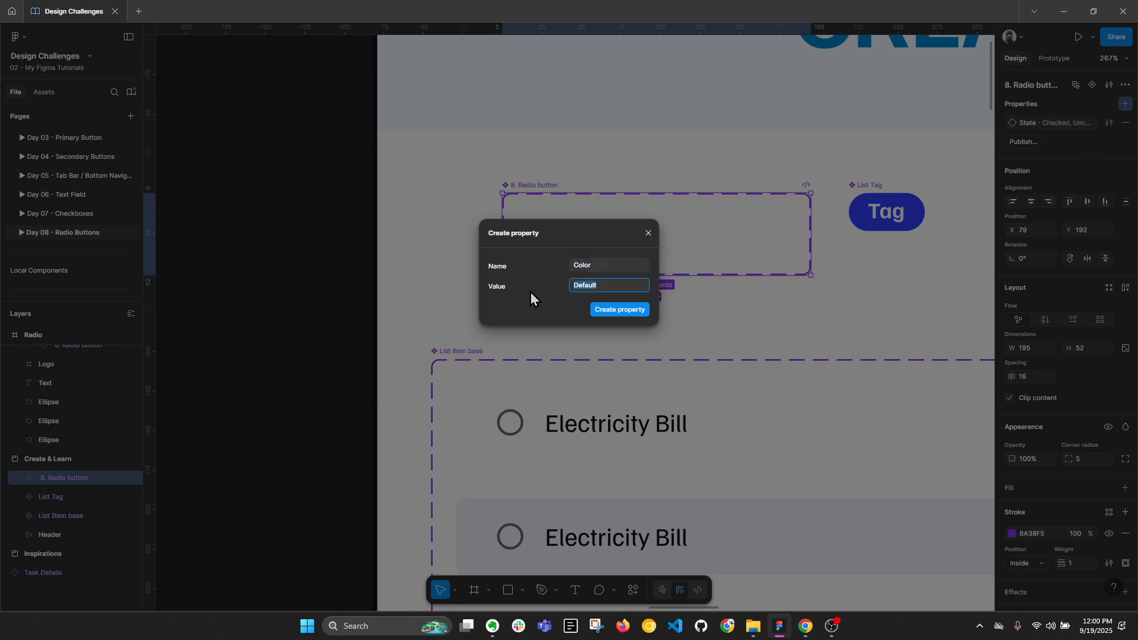
pyautogui.write('Blue')
pyautogui.press('Return')
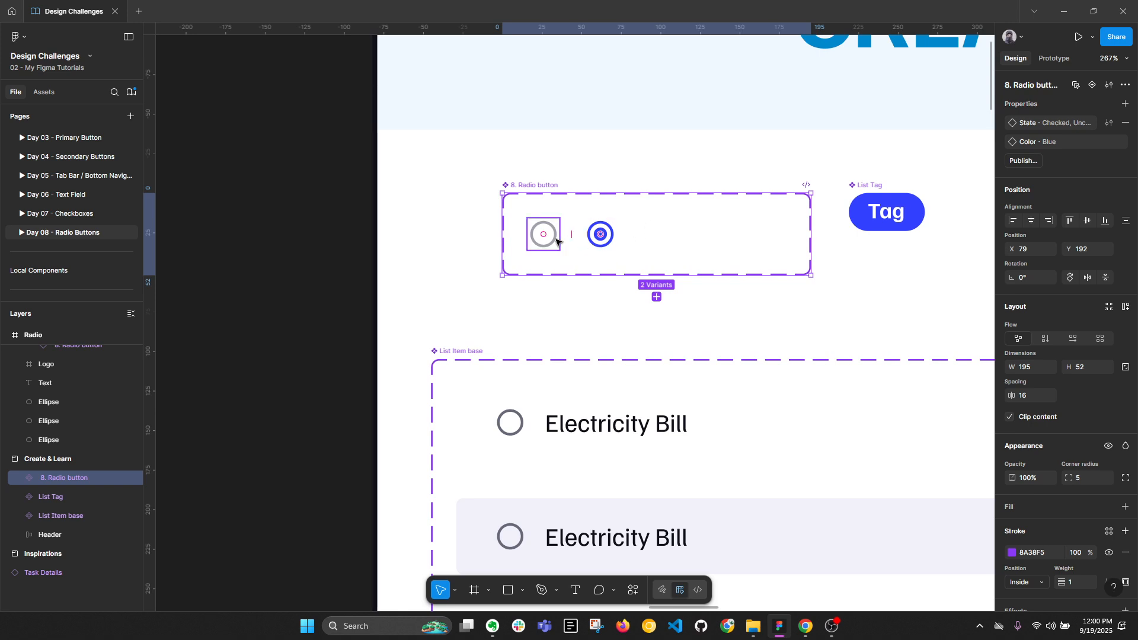
# Duplicate both radio button variants with Color set to Orange, placing the unchecked copy before the checked one.
pyautogui.press('Return')
pyautogui.hotkey('ctrl', 'd')
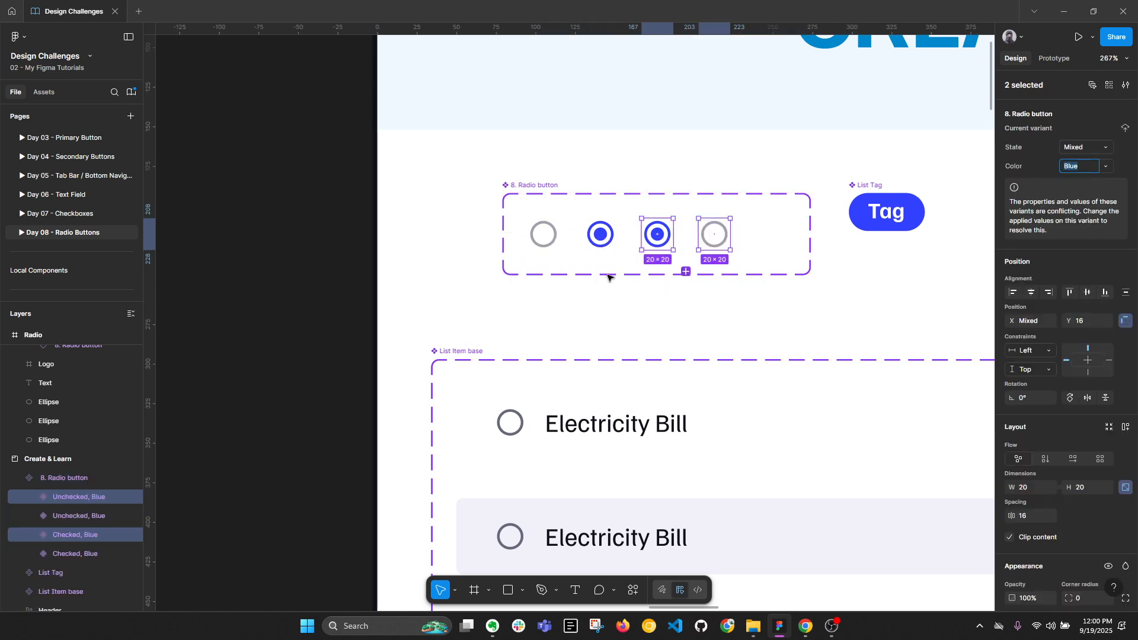
pyautogui.click(1087, 176)
pyautogui.write('Orange')
pyautogui.press('Return')
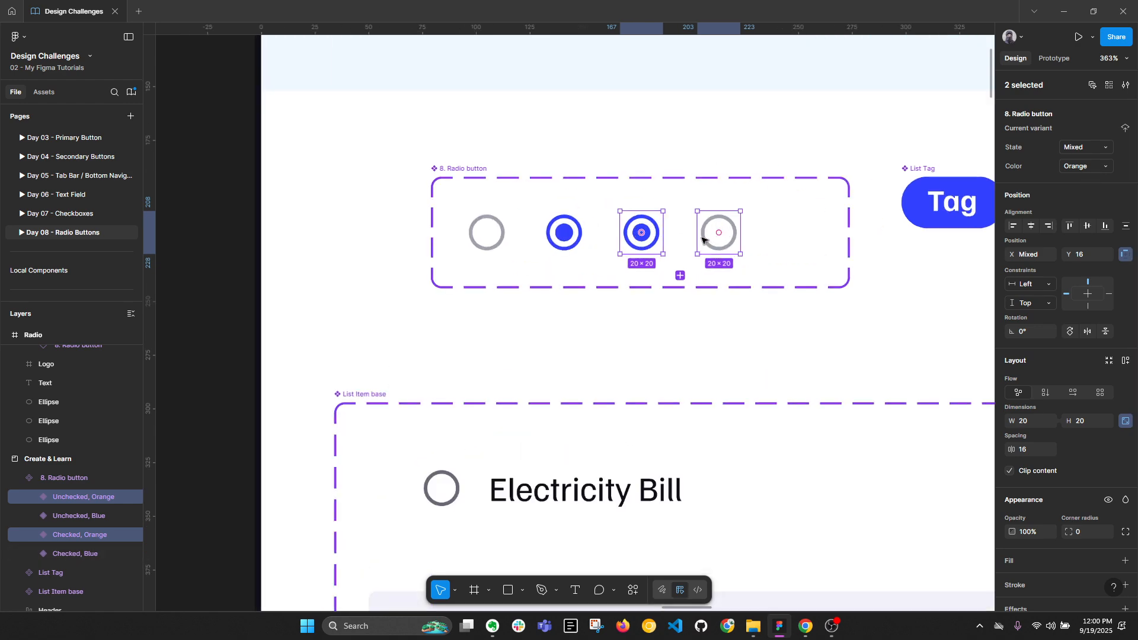
pyautogui.scroll(3, 702, 237)
pyautogui.scroll(-2, 527, 225)
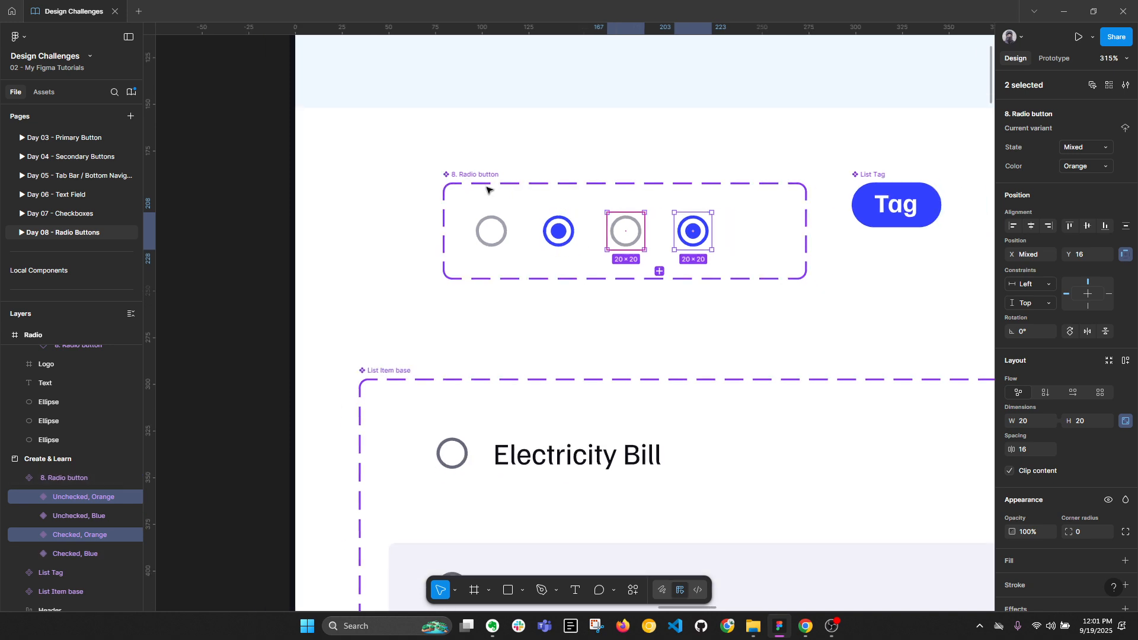
# Rename the Color property's values in the 8. Radio button set from Blue and Orange to Primary and Secondary.
pyautogui.click(506, 193)
pyautogui.click(1109, 142)
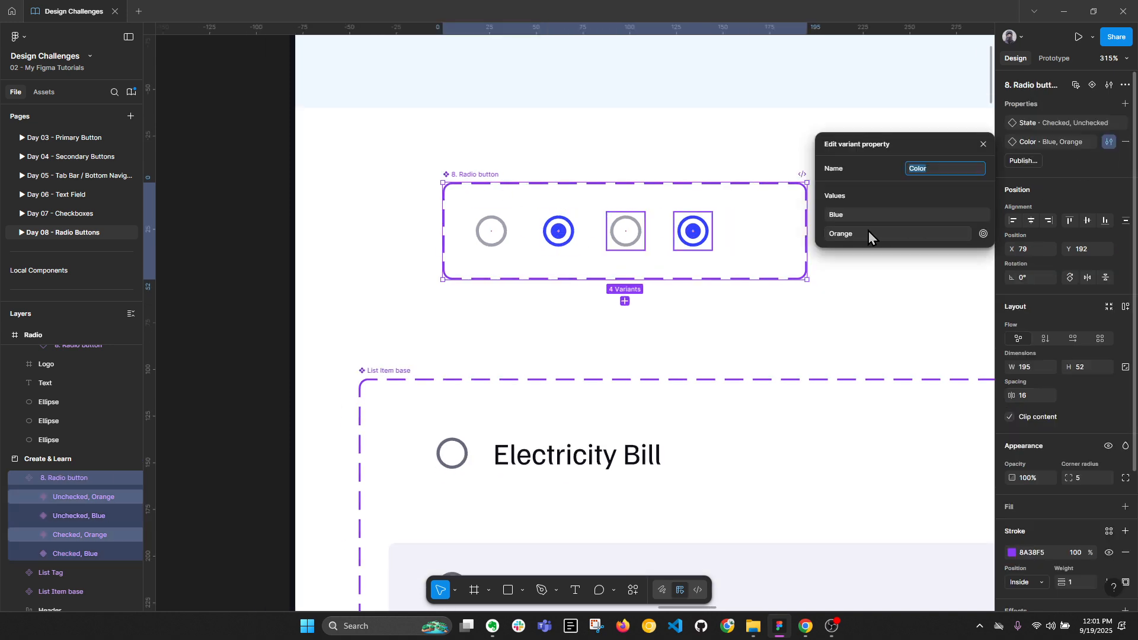
pyautogui.doubleClick(853, 218)
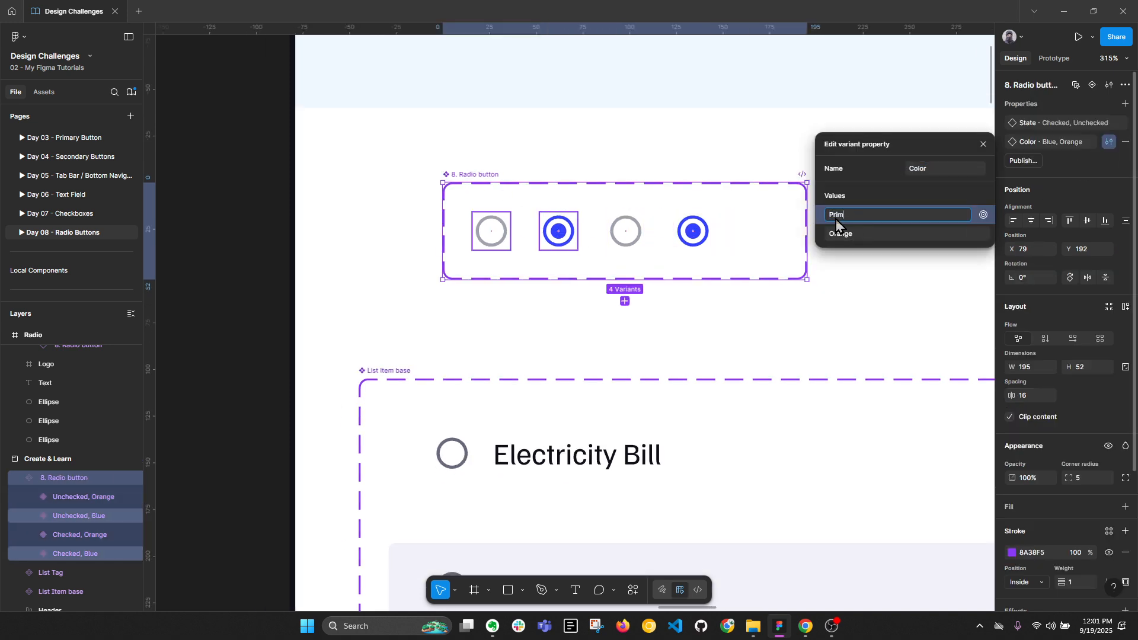
pyautogui.write('Primary')
pyautogui.doubleClick(865, 233)
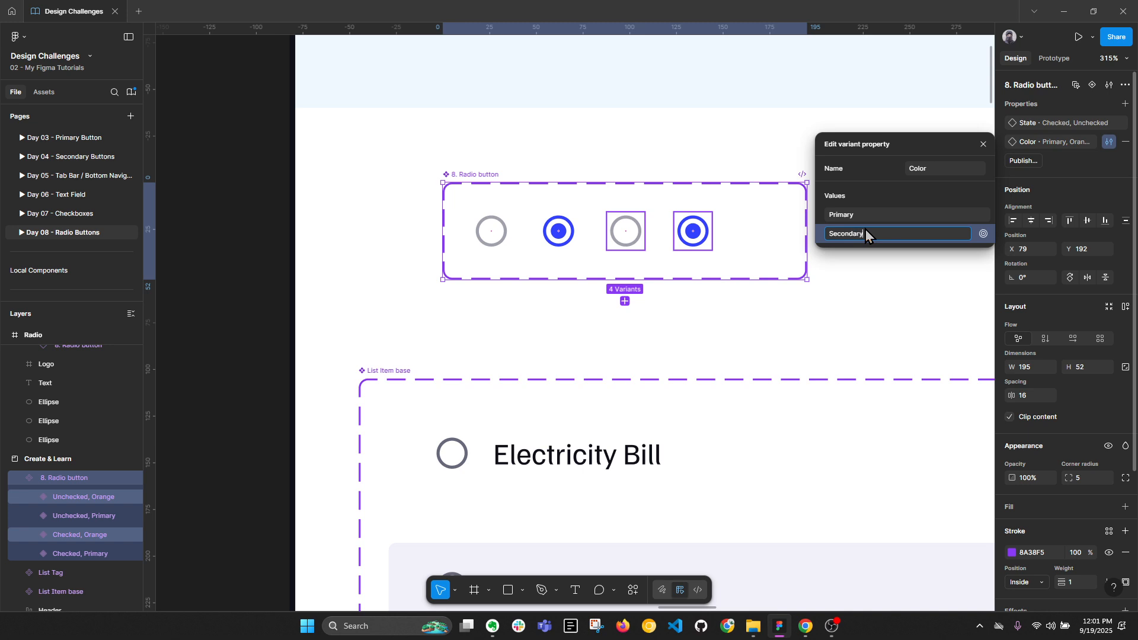
pyautogui.press('Return')
pyautogui.click(819, 324)
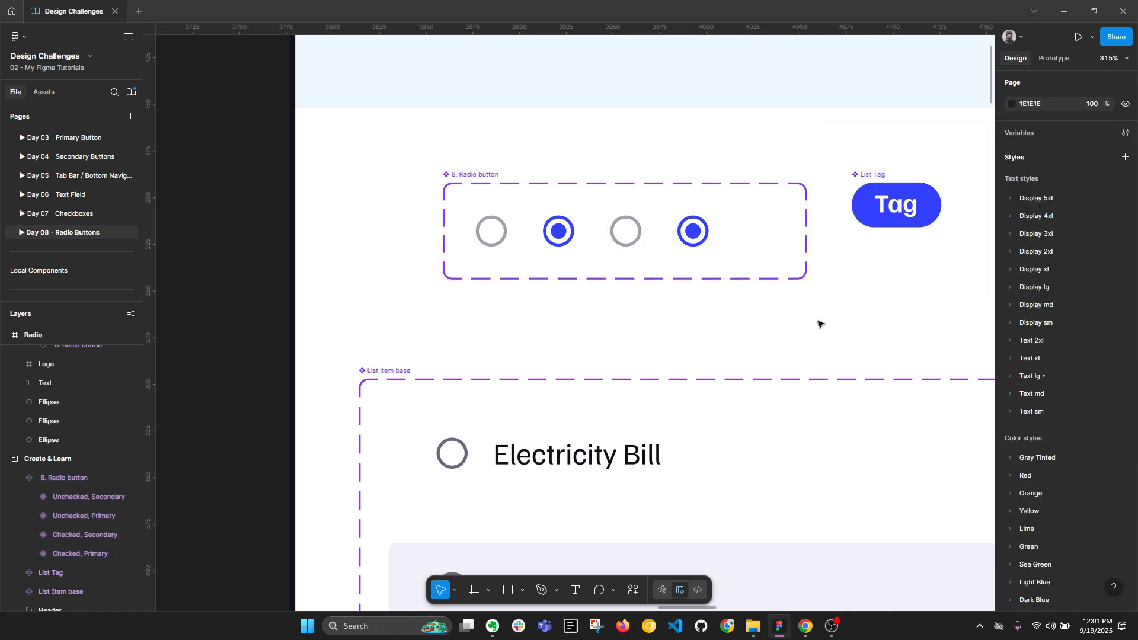
# Recolor the unchecked Secondary variant of the 8. Radio button set with Orange/200.
pyautogui.click(626, 231)
pyautogui.scroll(-3, 1047, 458)
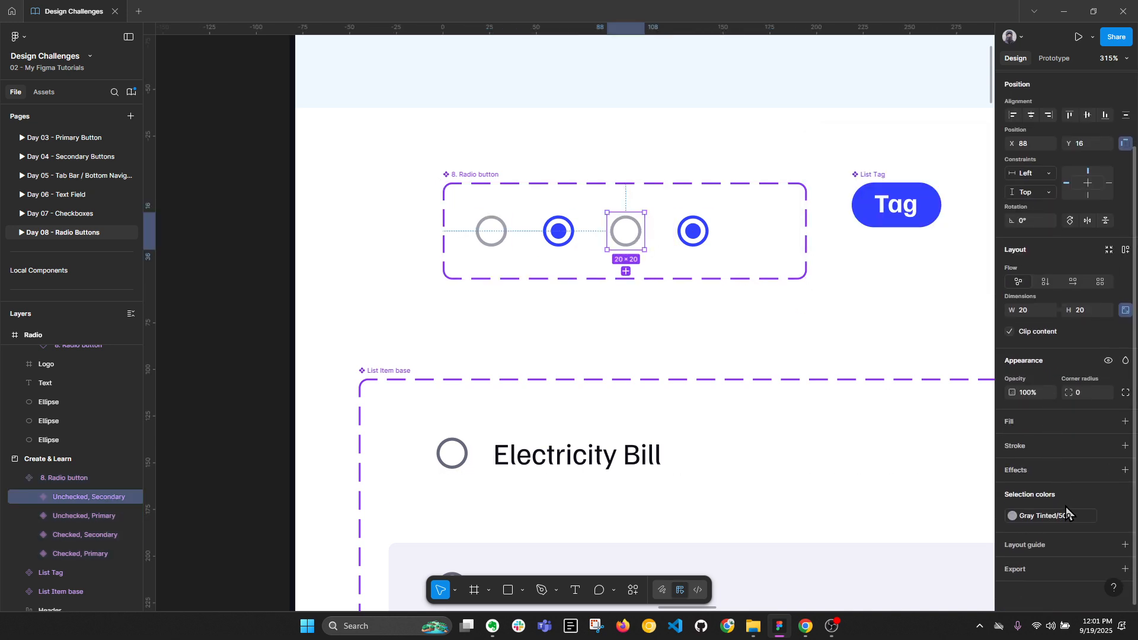
pyautogui.click(1067, 514)
pyautogui.scroll(-5, 966, 484)
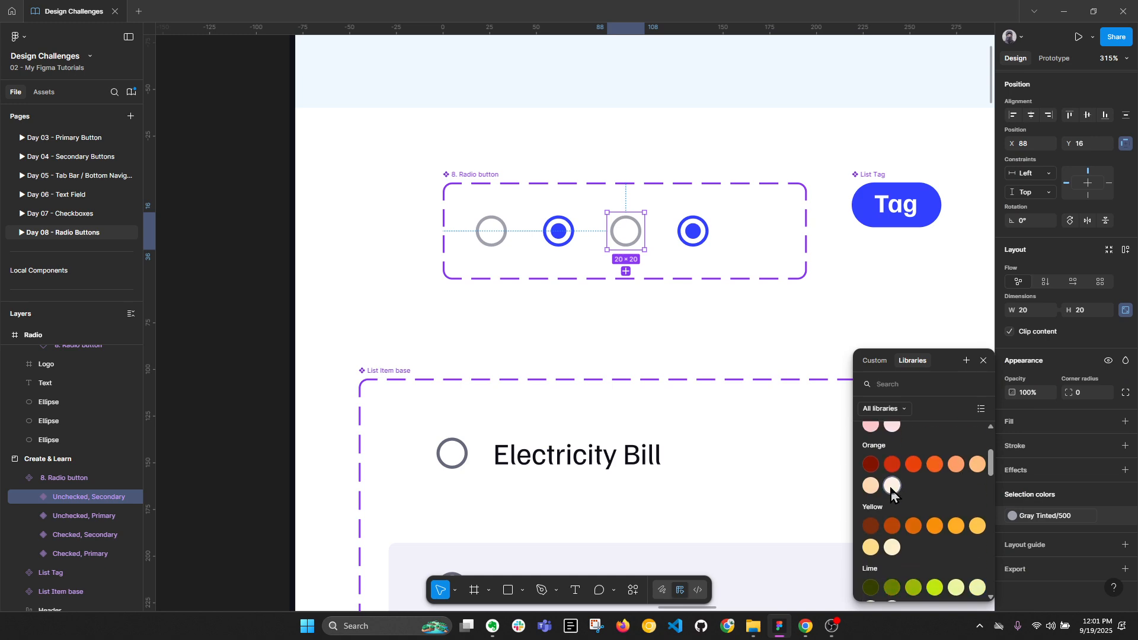
pyautogui.click(870, 487)
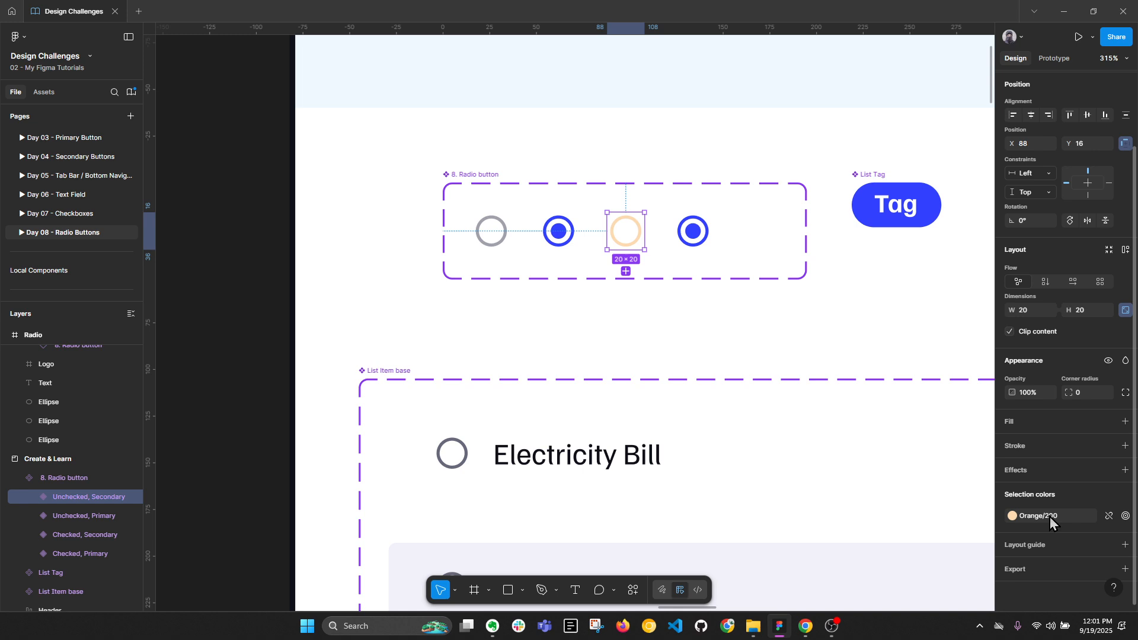
# Recolor the checked Secondary variant with Orange/500, and switch the color to Orange/100.
pyautogui.press('Tab')
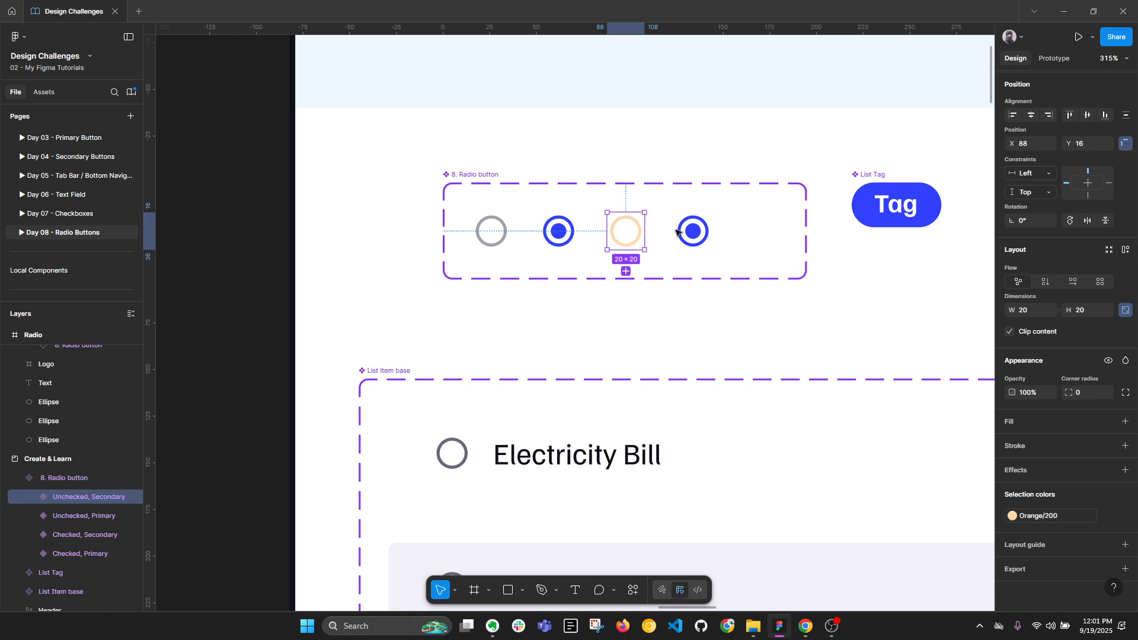
pyautogui.click(1054, 521)
pyautogui.scroll(-3, 959, 507)
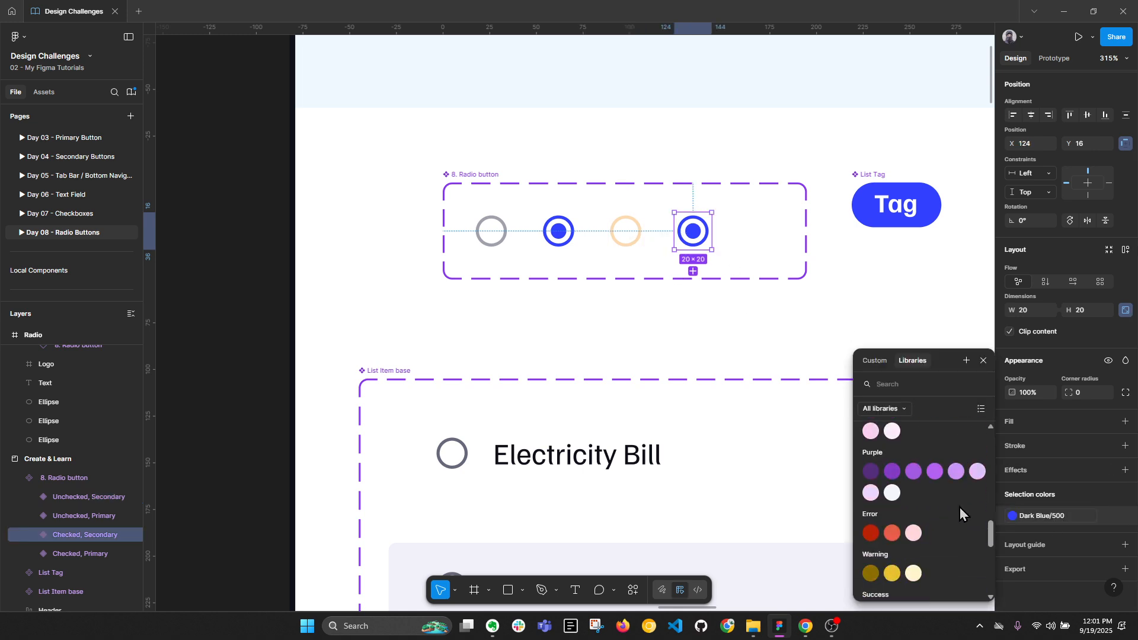
pyautogui.scroll(5, 959, 508)
pyautogui.scroll(3, 959, 508)
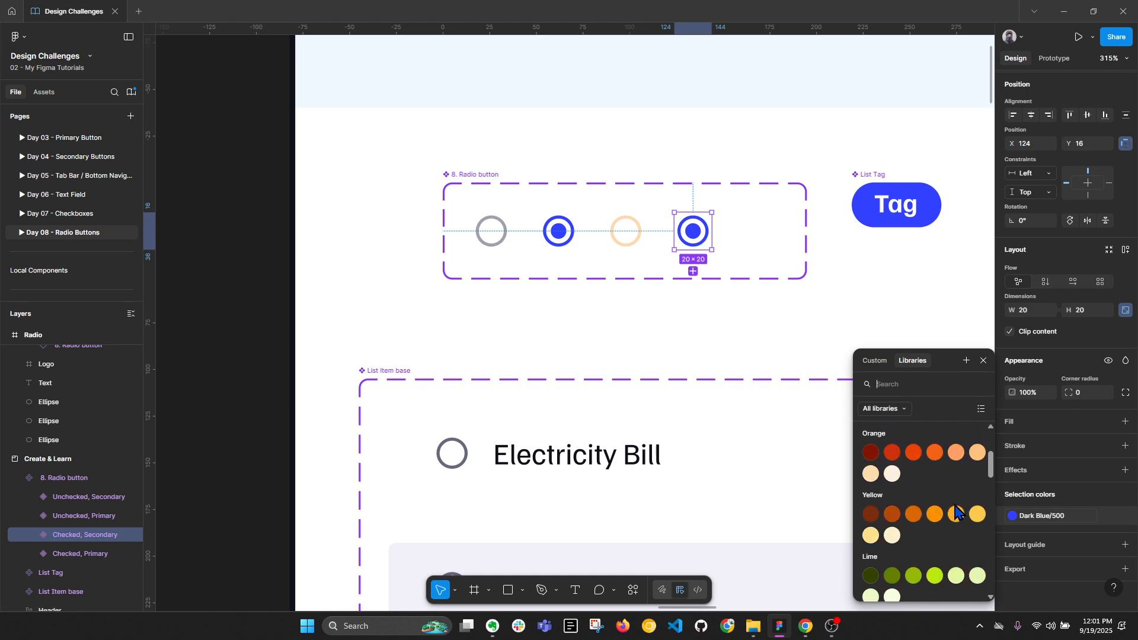
pyautogui.click(937, 460)
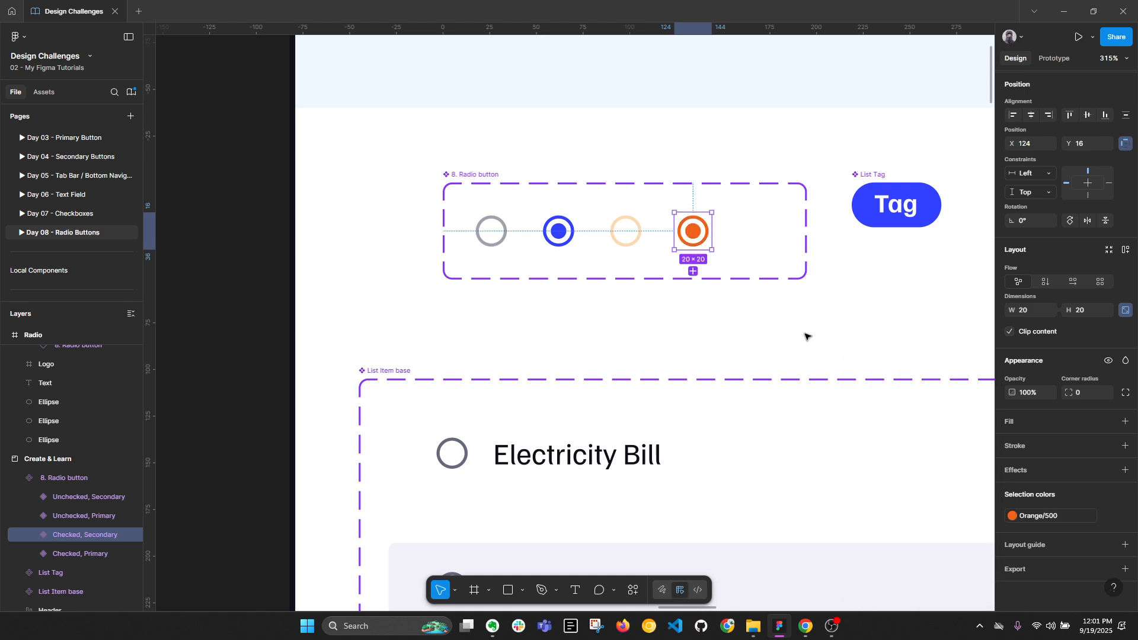
pyautogui.click(1054, 517)
pyautogui.click(897, 493)
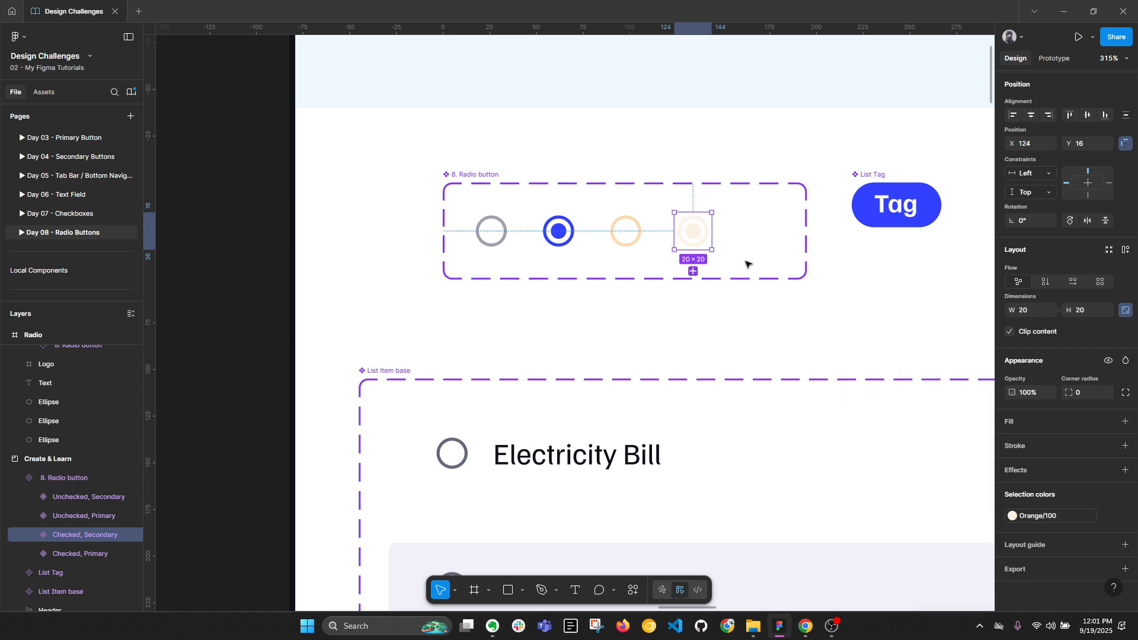
# Set the Color property of the Permission row's radio button to Secondary on the fruit quiz screen.
pyautogui.click(629, 230)
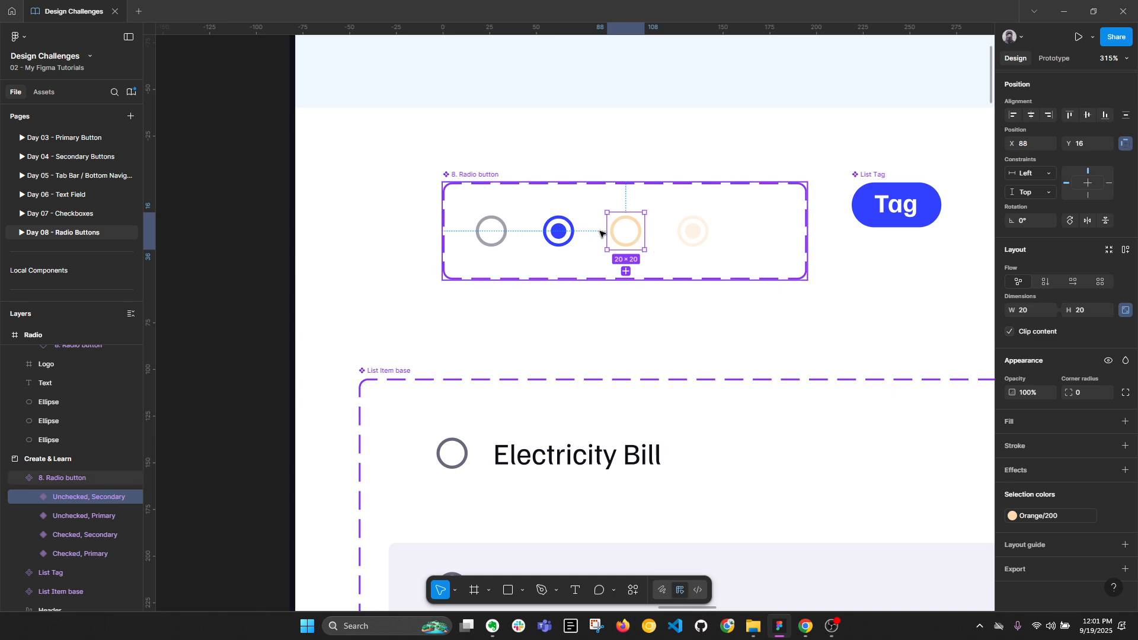
pyautogui.scroll(-7, 587, 237)
pyautogui.moveTo(846, 248); pyautogui.dragTo(439, 175)
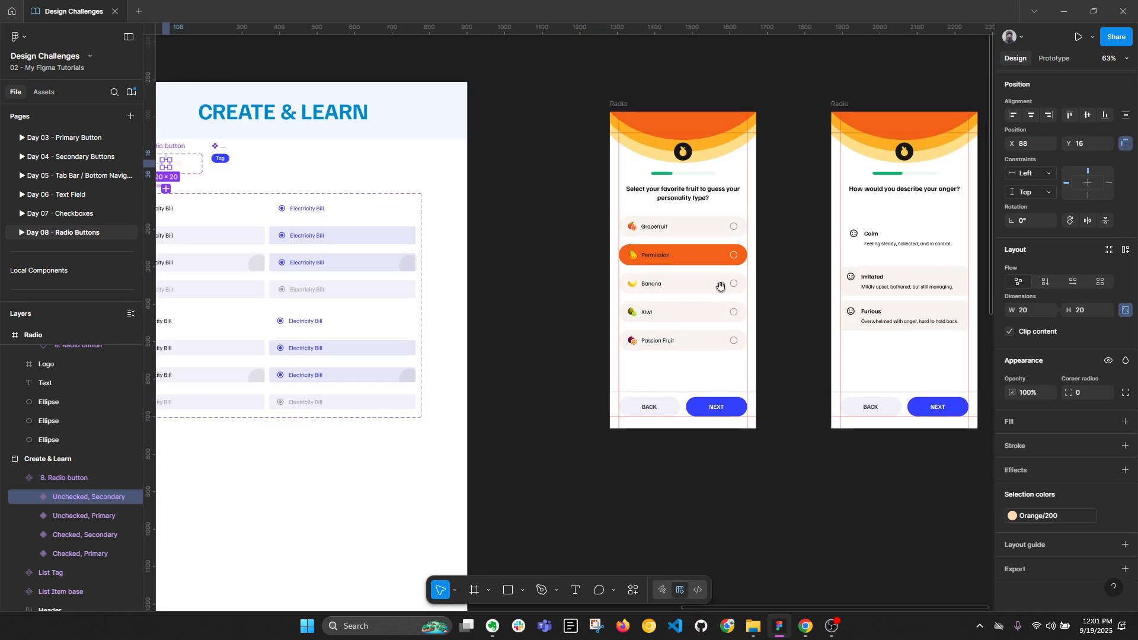
pyautogui.scroll(5, 700, 254)
pyautogui.click(794, 252)
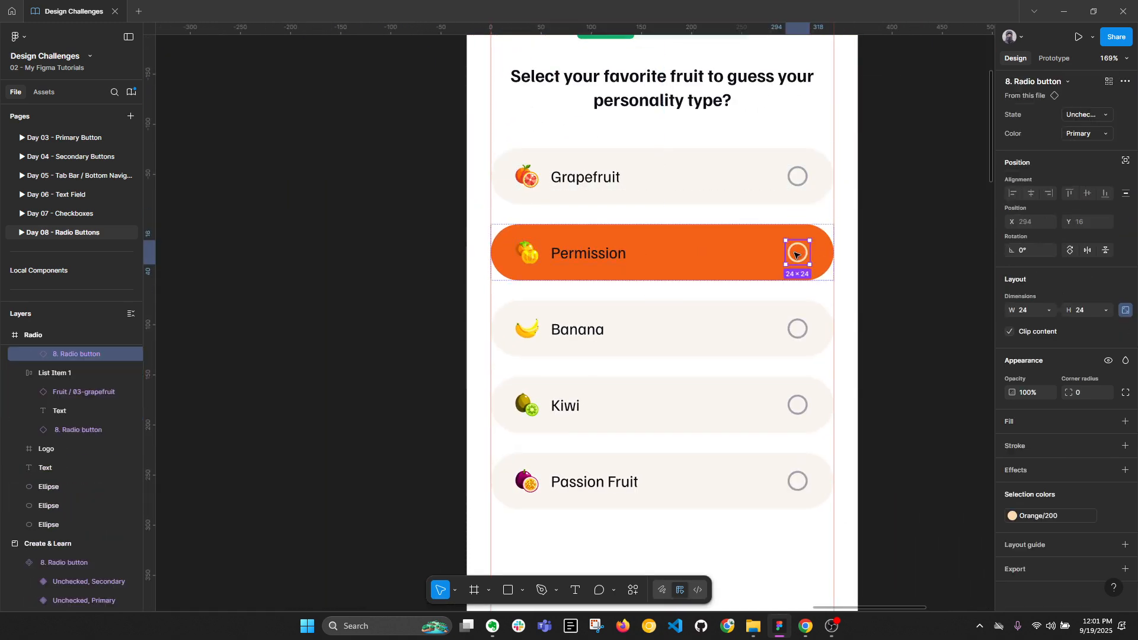
pyautogui.rightClick(795, 252)
pyautogui.moveTo(823, 195)
pyautogui.click(451, 267)
pyautogui.click(1083, 134)
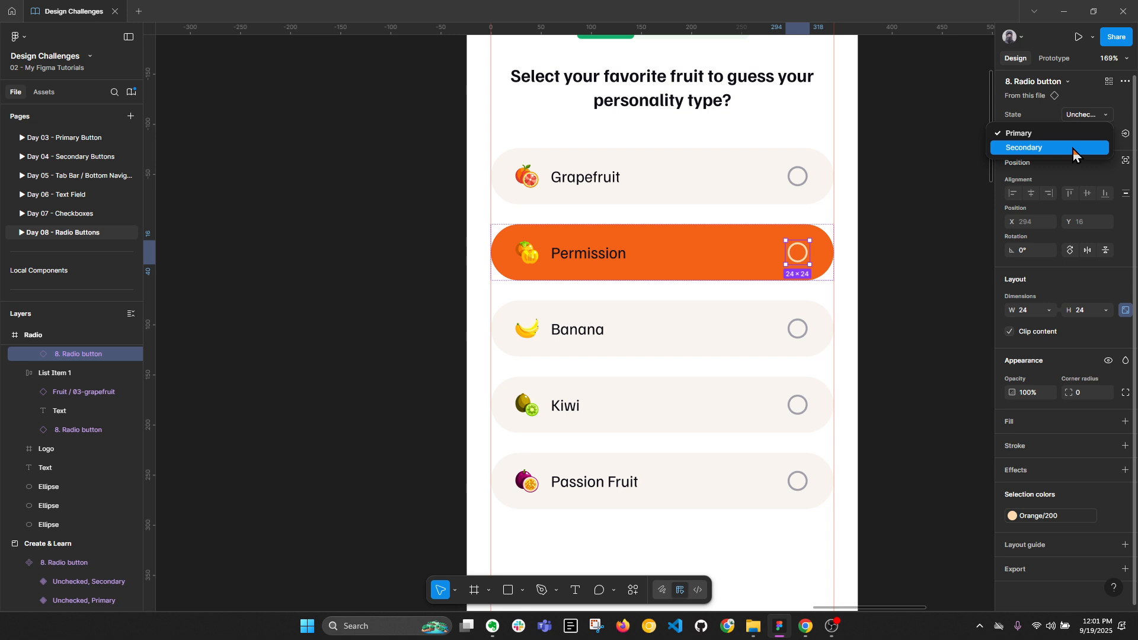
pyautogui.click(1074, 149)
# Reset the Permission row's radio button instance and resize it to 24 × 24.
pyautogui.rightClick(791, 254)
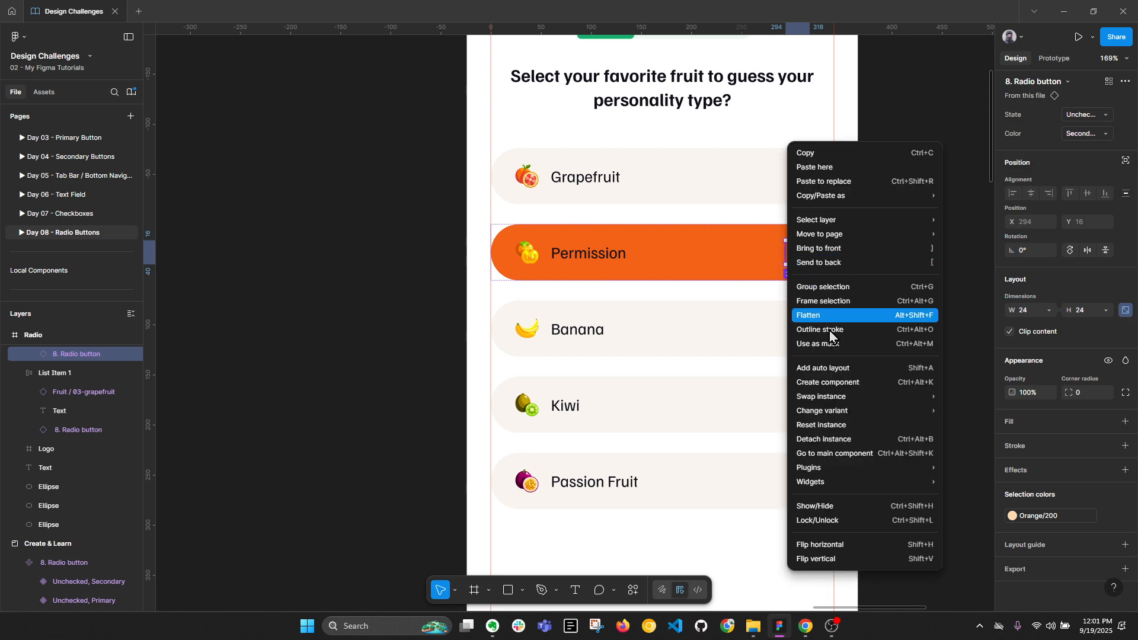
pyautogui.click(853, 428)
pyautogui.scroll(4, 811, 266)
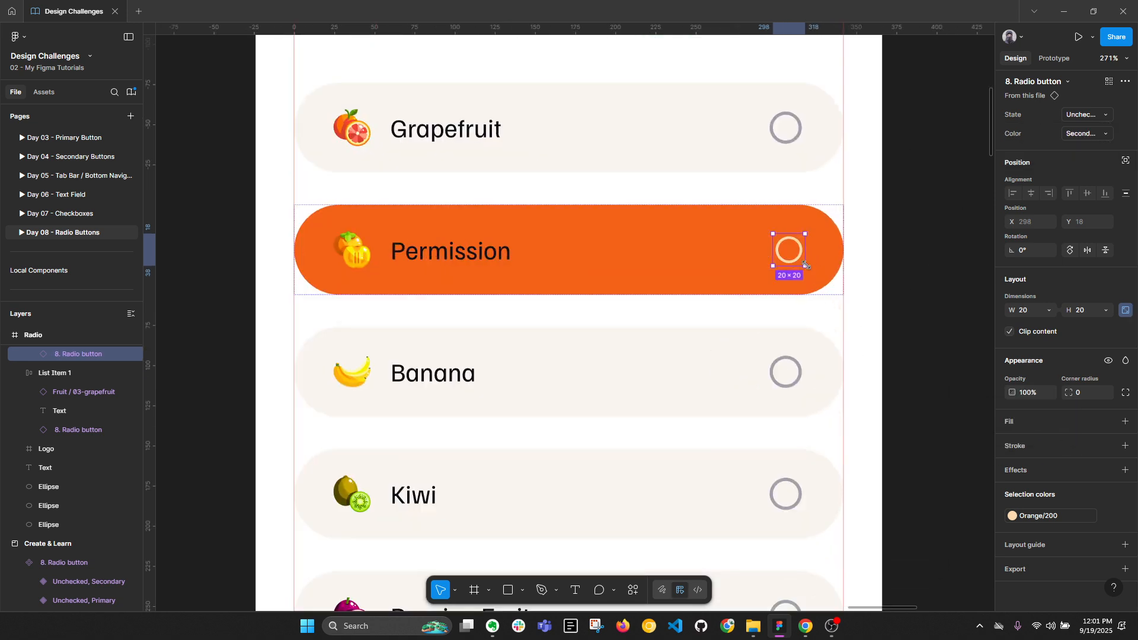
pyautogui.moveTo(811, 270); pyautogui.dragTo(807, 267)
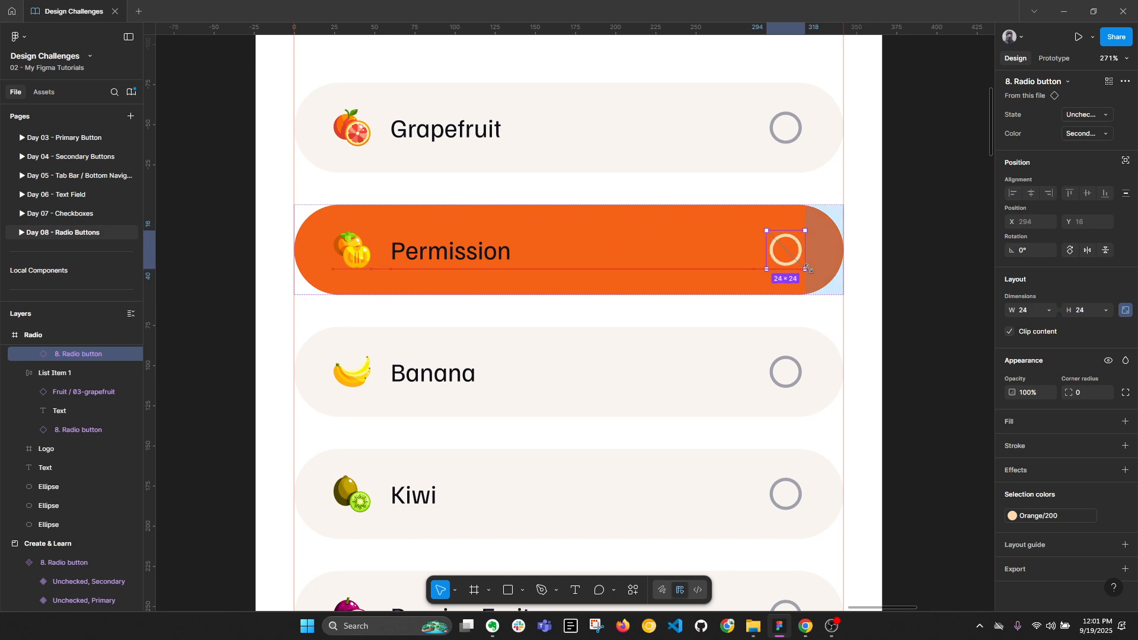
# Resize both Secondary variants of the 8. Radio button component set to 24 × 24.
pyautogui.press('Escape')
pyautogui.scroll(-4, 738, 253)
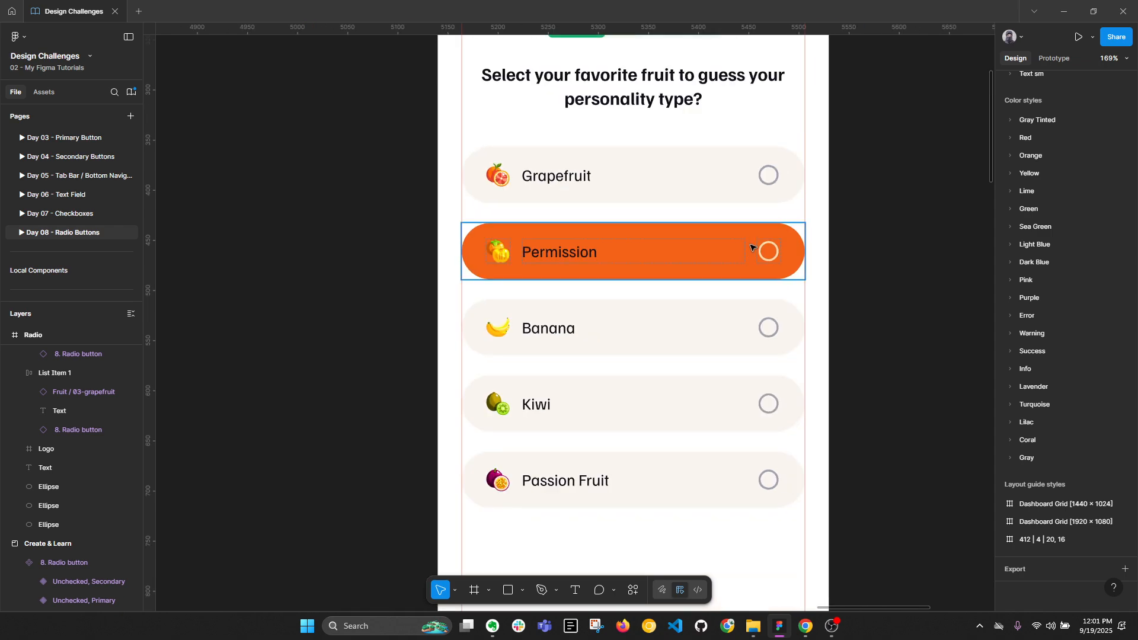
pyautogui.scroll(-4, 836, 252)
pyautogui.moveTo(379, 217); pyautogui.dragTo(758, 268)
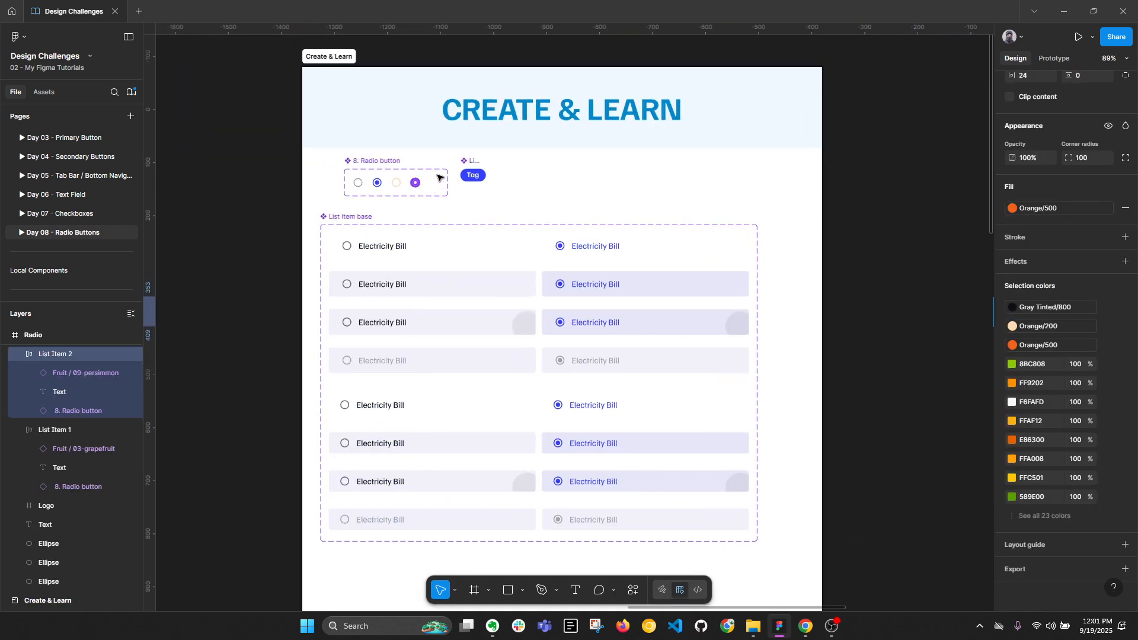
pyautogui.scroll(5, 413, 179)
pyautogui.click(371, 185)
pyautogui.keyDown('shift'); pyautogui.click(418, 189); pyautogui.keyUp('shift')
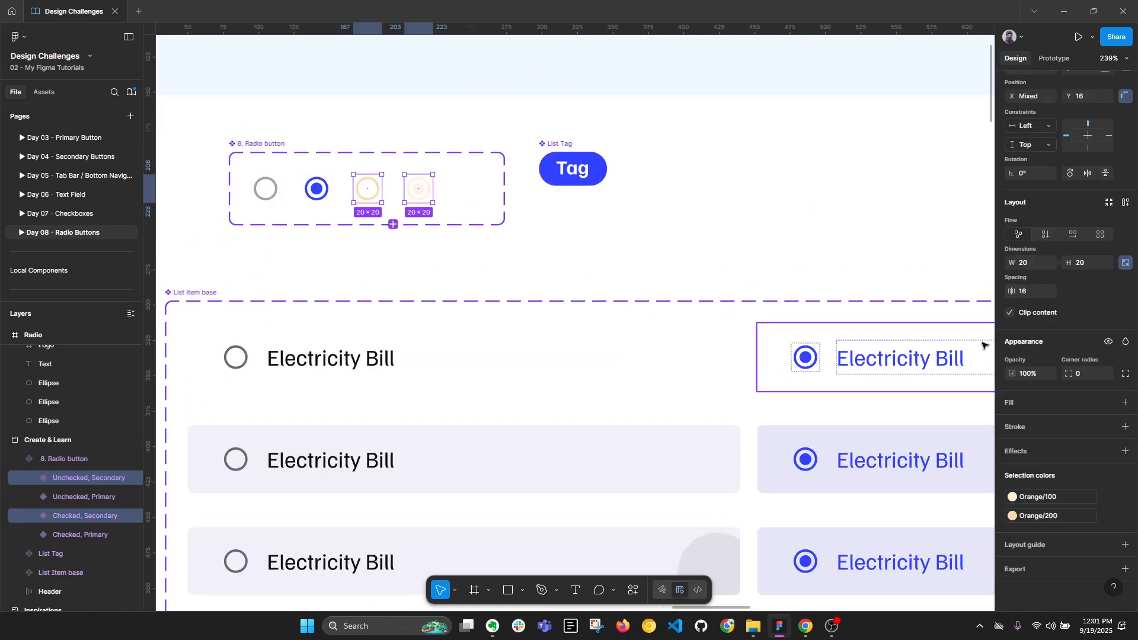
pyautogui.click(1097, 266)
pyautogui.write('24')
pyautogui.press('Return')
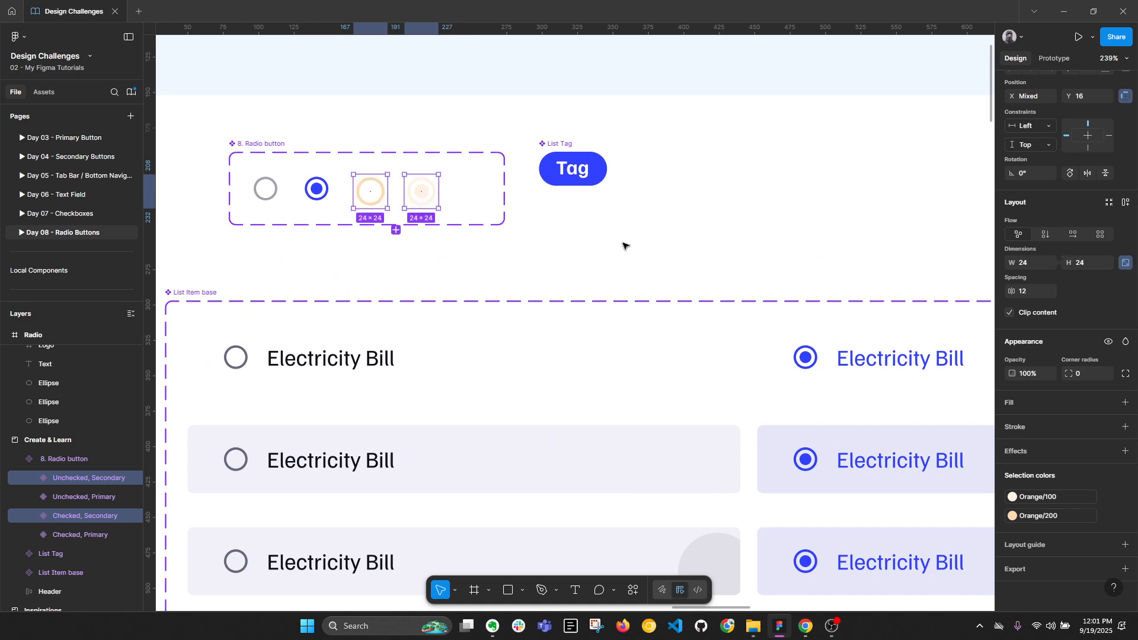
pyautogui.click(595, 230)
# Reset the radio button instance in the Permission row of the fruit quiz screen.
pyautogui.scroll(-5, 580, 233)
pyautogui.moveTo(879, 251); pyautogui.dragTo(401, 196)
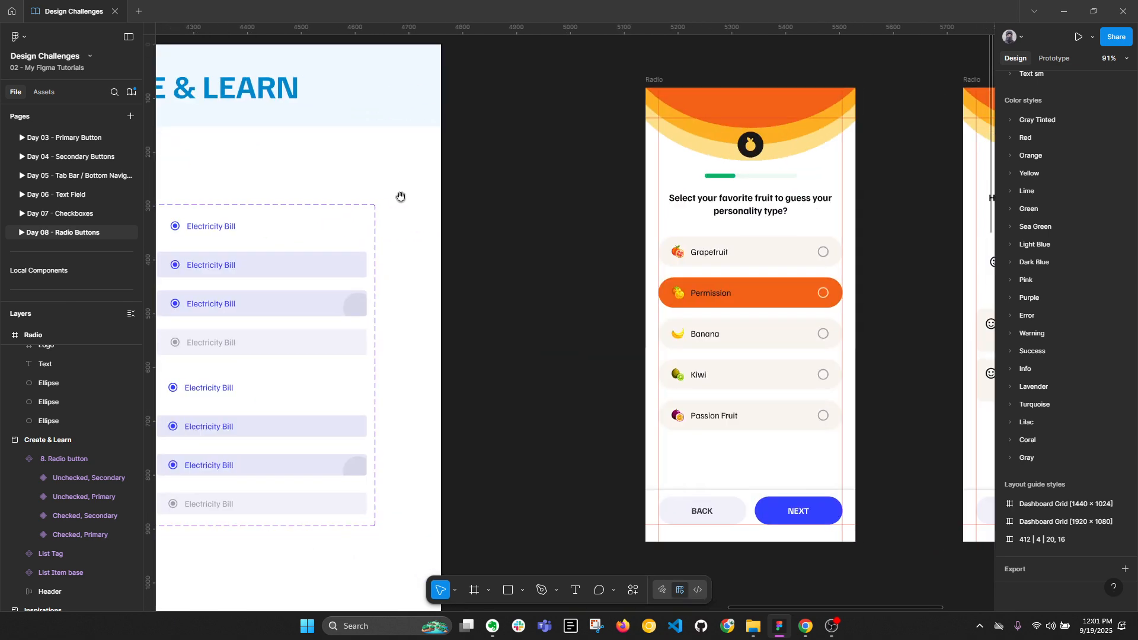
pyautogui.scroll(3, 826, 299)
pyautogui.doubleClick(645, 289)
pyautogui.click(821, 287)
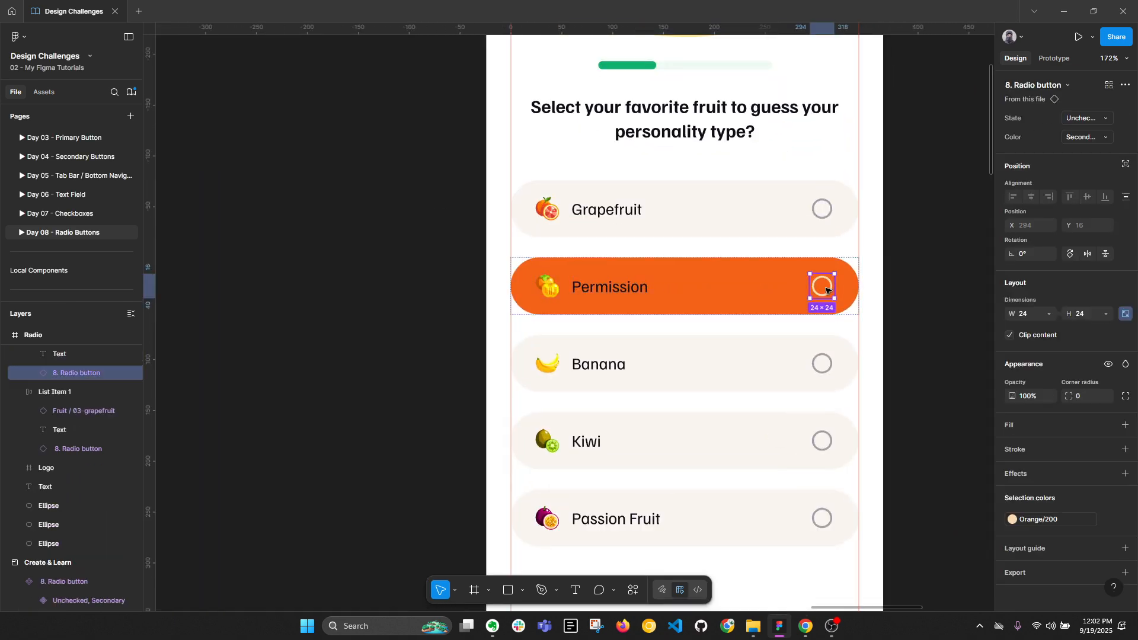
pyautogui.rightClick(821, 286)
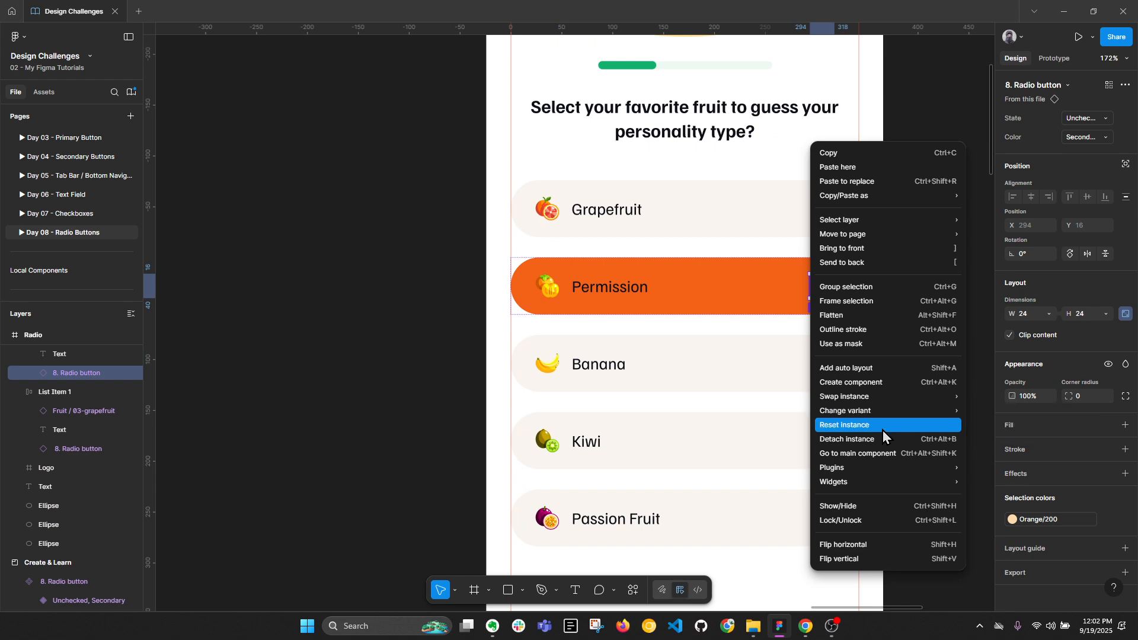
pyautogui.click(883, 431)
pyautogui.scroll(3, 605, 292)
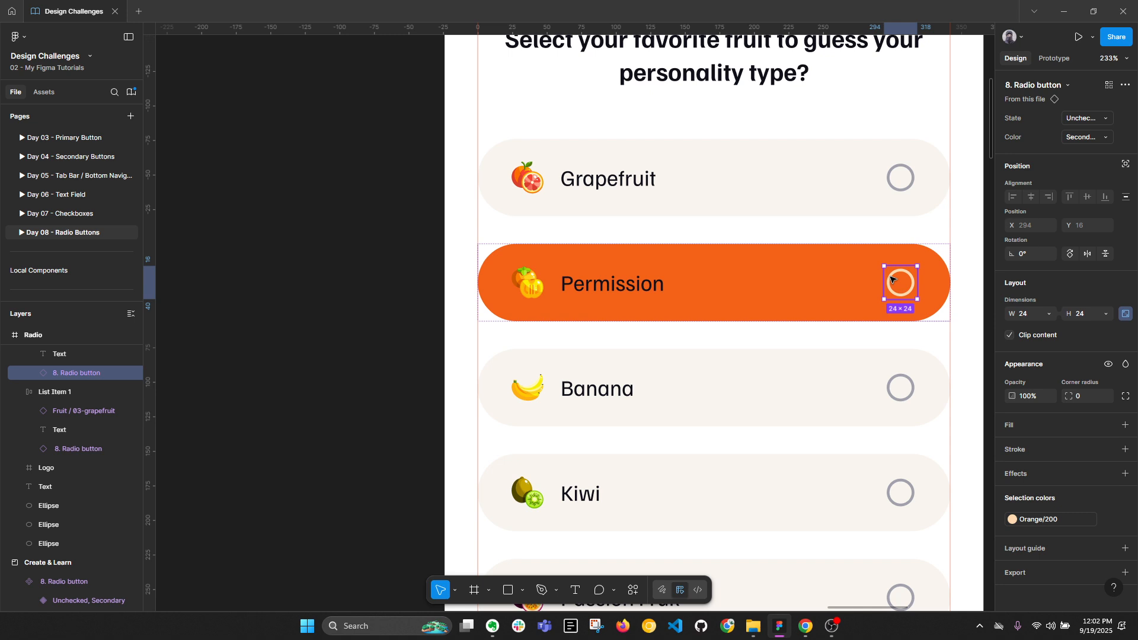
# Select the persimmon icon in the Permission row and collapse the expanded layers in the layer tree.
pyautogui.moveTo(818, 255); pyautogui.dragTo(710, 240)
pyautogui.click(487, 268)
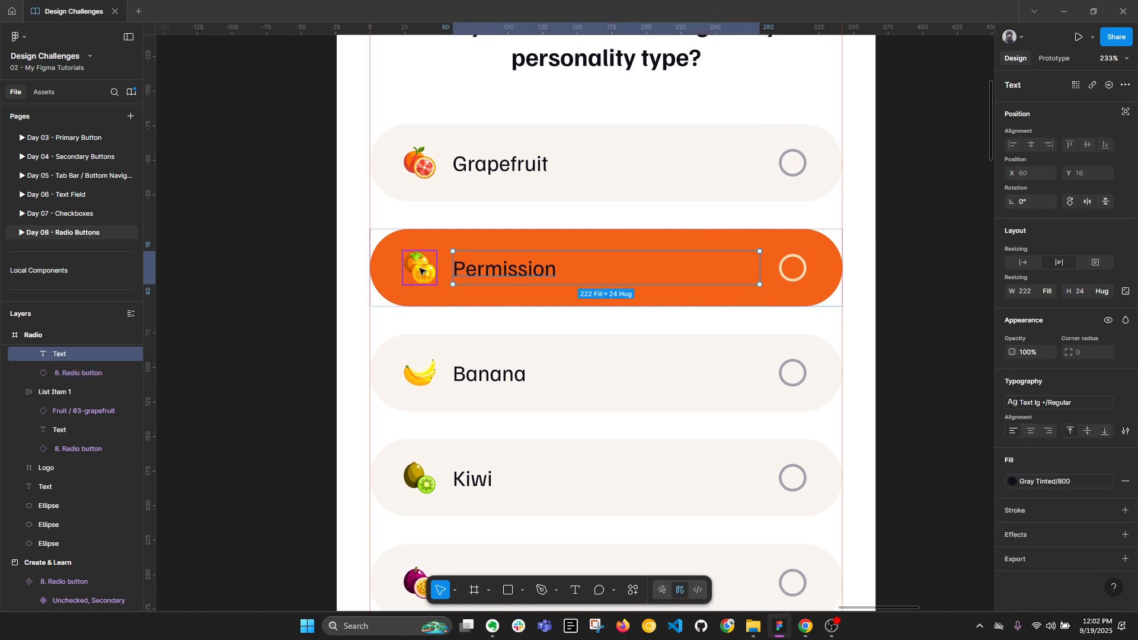
pyautogui.click(416, 268)
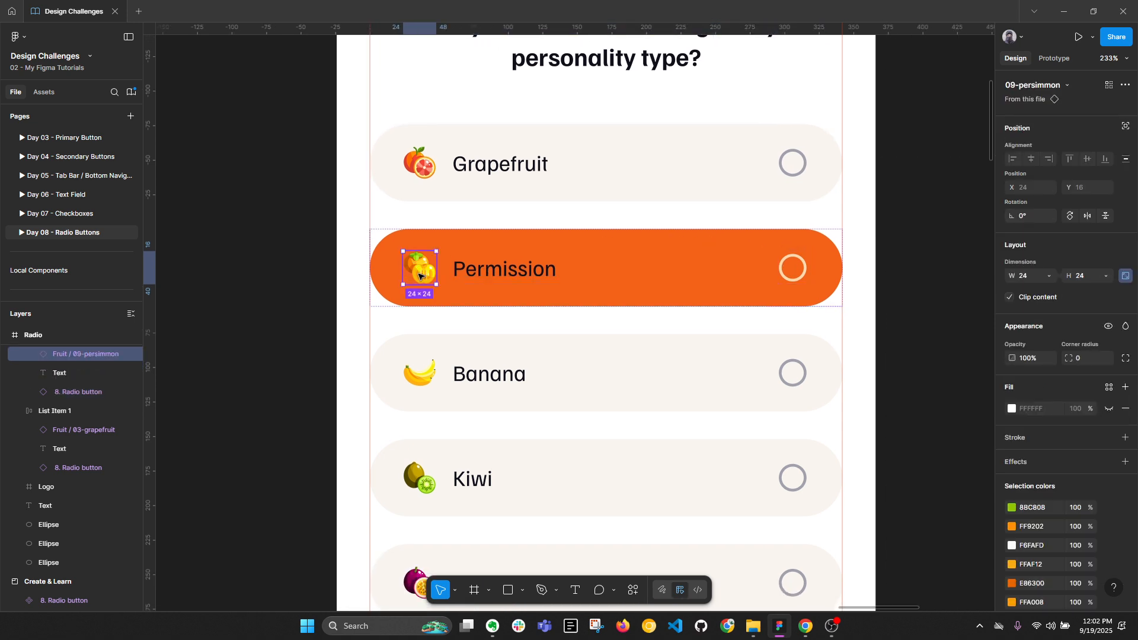
pyautogui.hotkey('alt', 'l')
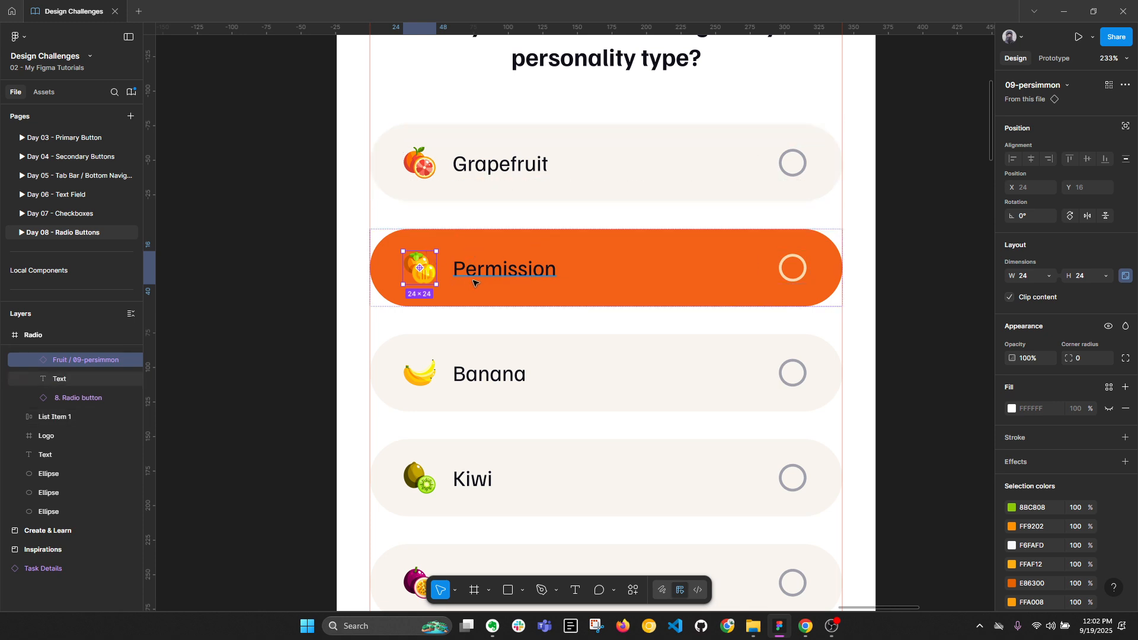
pyautogui.scroll(3, 420, 267)
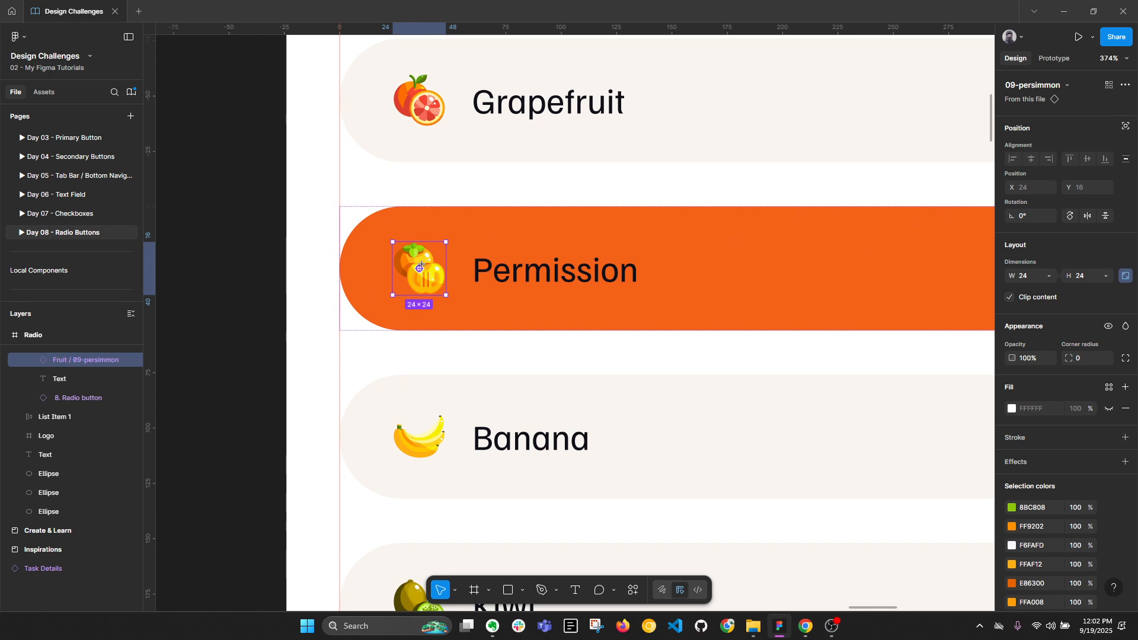
pyautogui.scroll(-1, 424, 152)
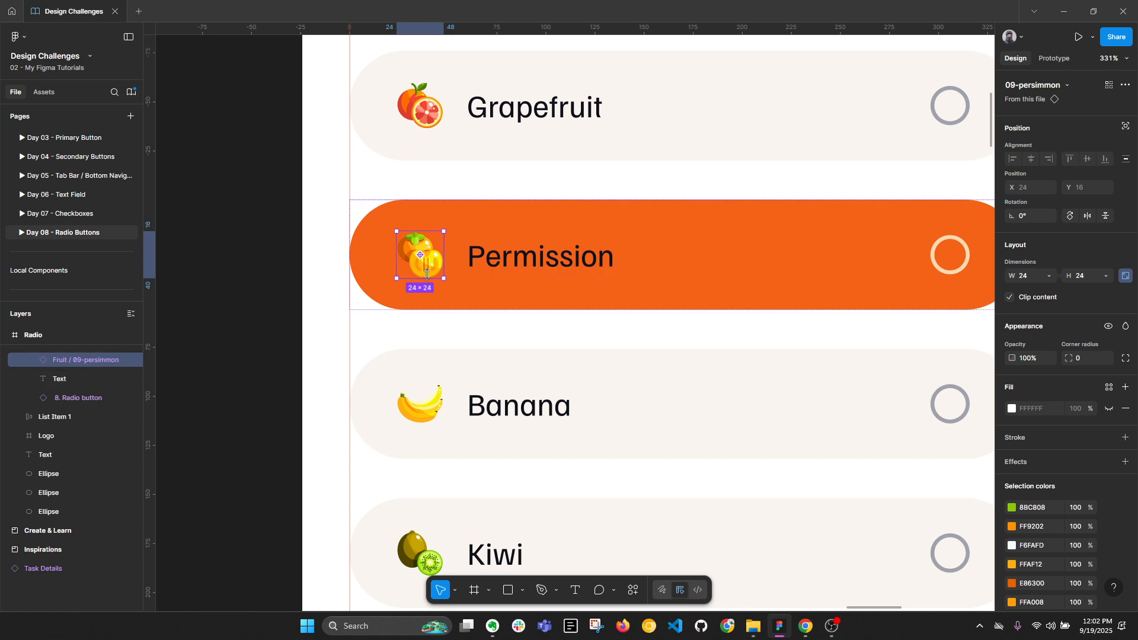
# Recolor the Permission label with Orange/200, and switch the color to Orange/100.
pyautogui.click(534, 258)
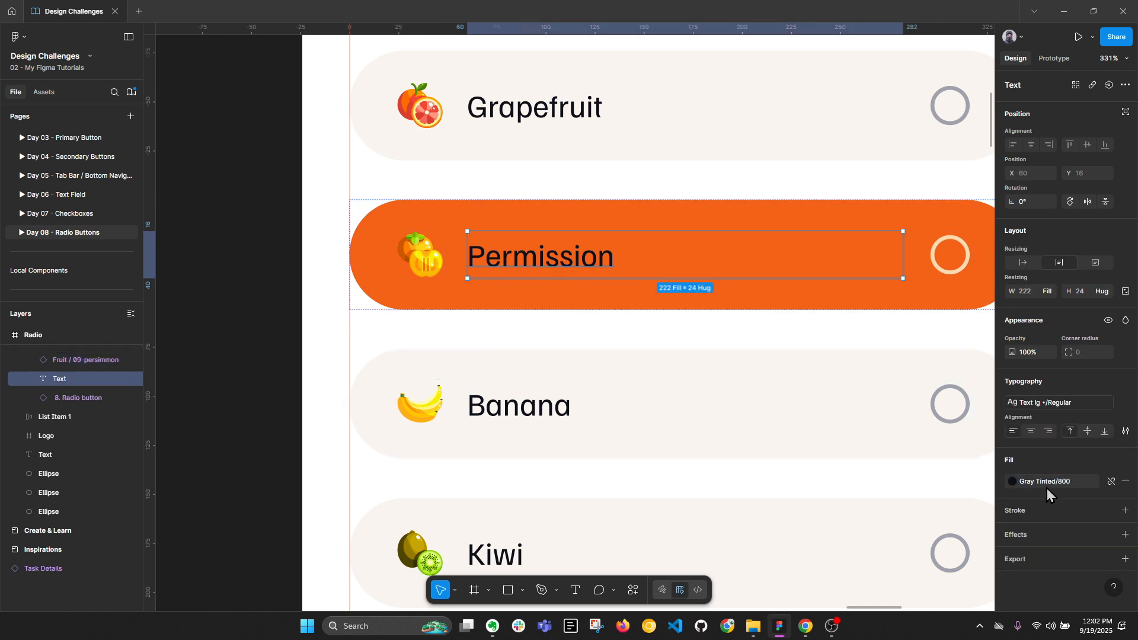
pyautogui.click(1013, 481)
pyautogui.scroll(-2, 889, 504)
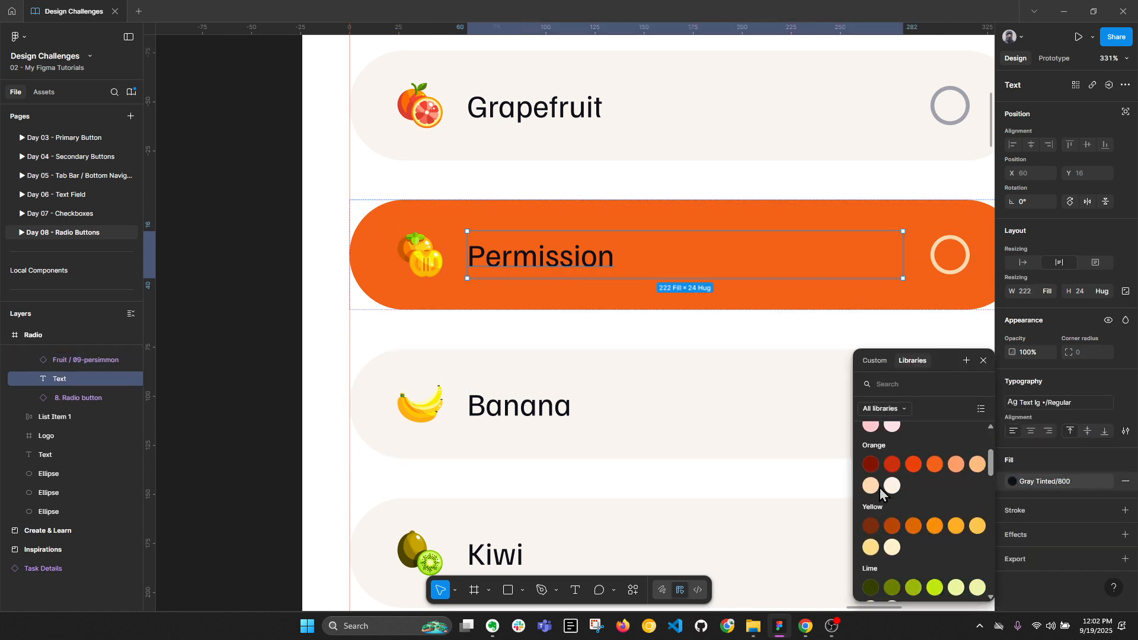
pyautogui.click(870, 486)
pyautogui.scroll(-3, 527, 317)
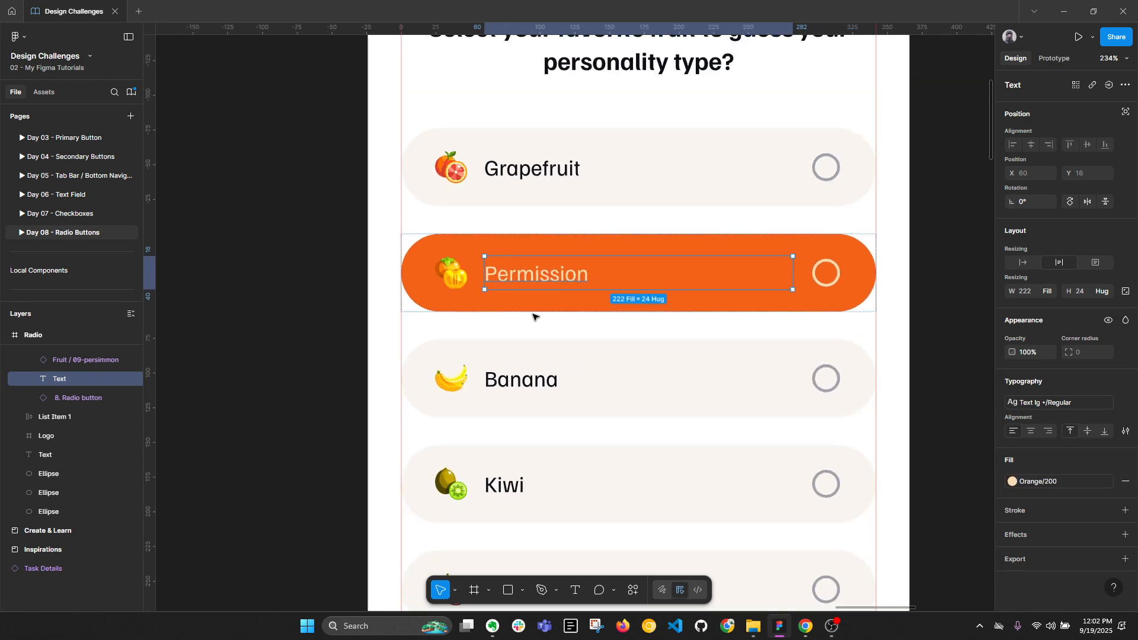
pyautogui.click(1013, 482)
pyautogui.click(894, 526)
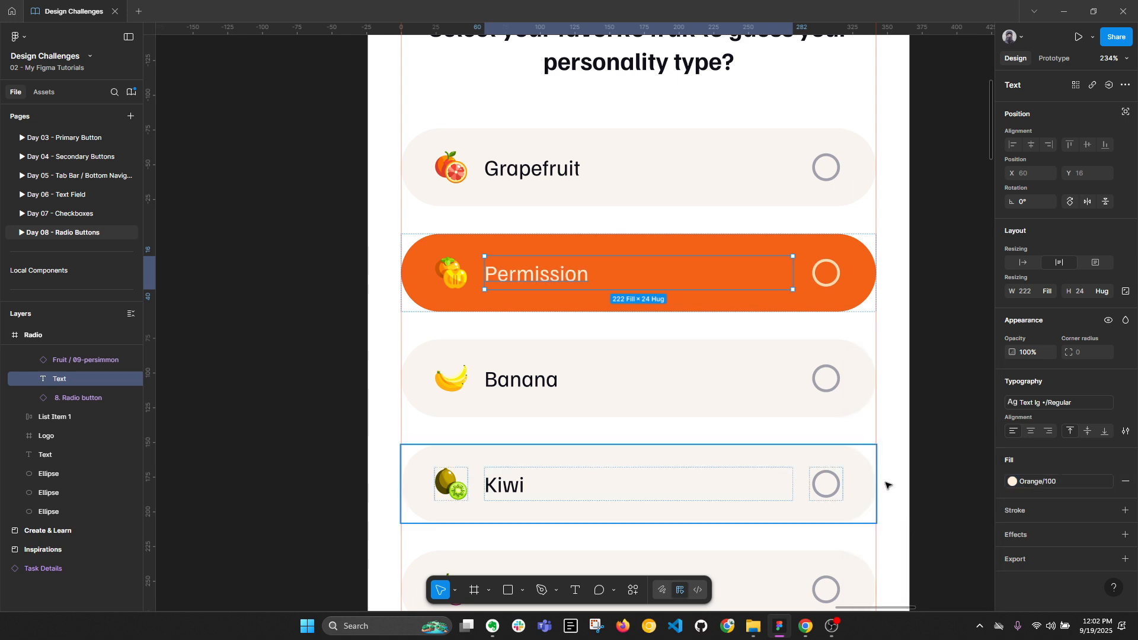
# Resize the persimmon icon in the Permission row to 20 × 20.
pyautogui.scroll(3, 456, 264)
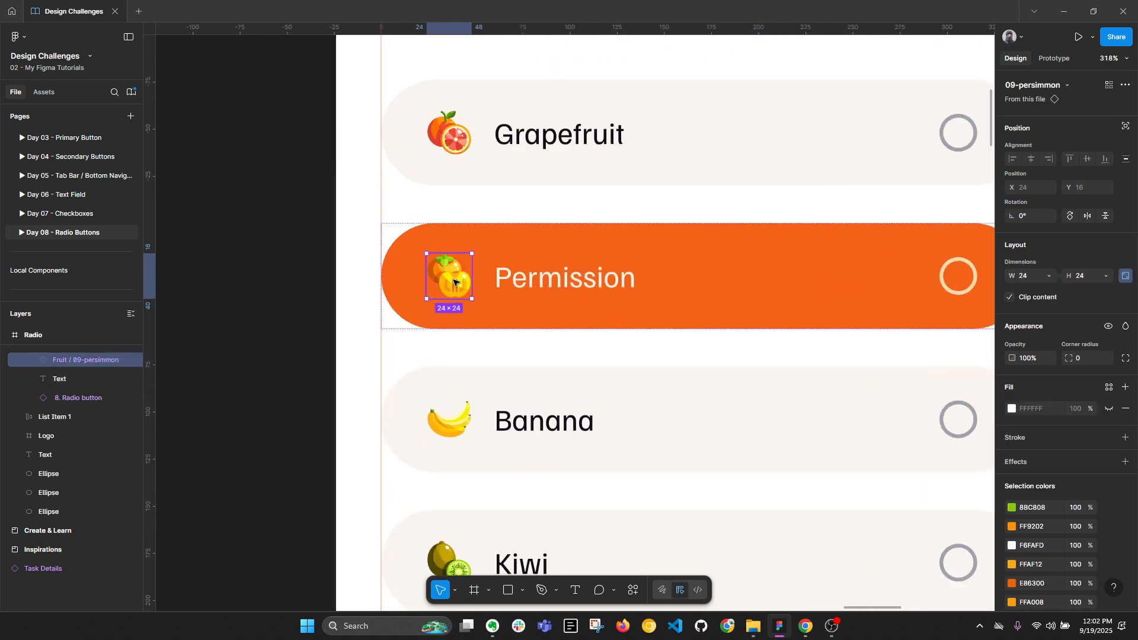
pyautogui.click(1092, 283)
pyautogui.write('20')
pyautogui.press('Return')
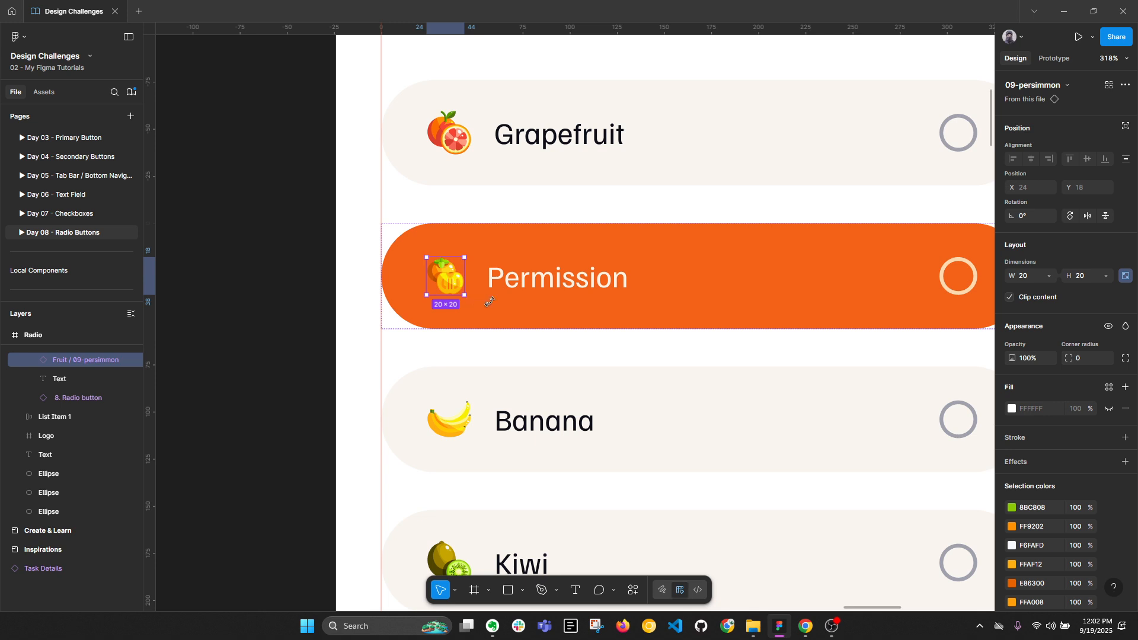
# Wrap the persimmon icon in an auto layout frame with horizontal and vertical padding of 4.
pyautogui.hotkey('shift', 'a')
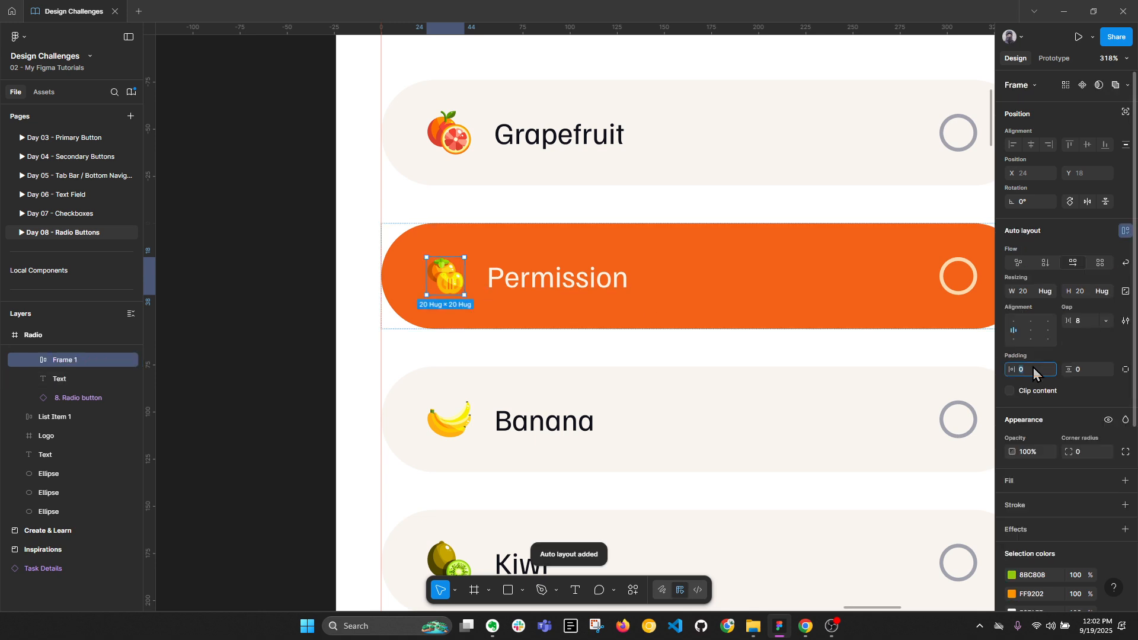
pyautogui.write('4')
pyautogui.press('Tab')
pyautogui.write('4')
pyautogui.press('Return')
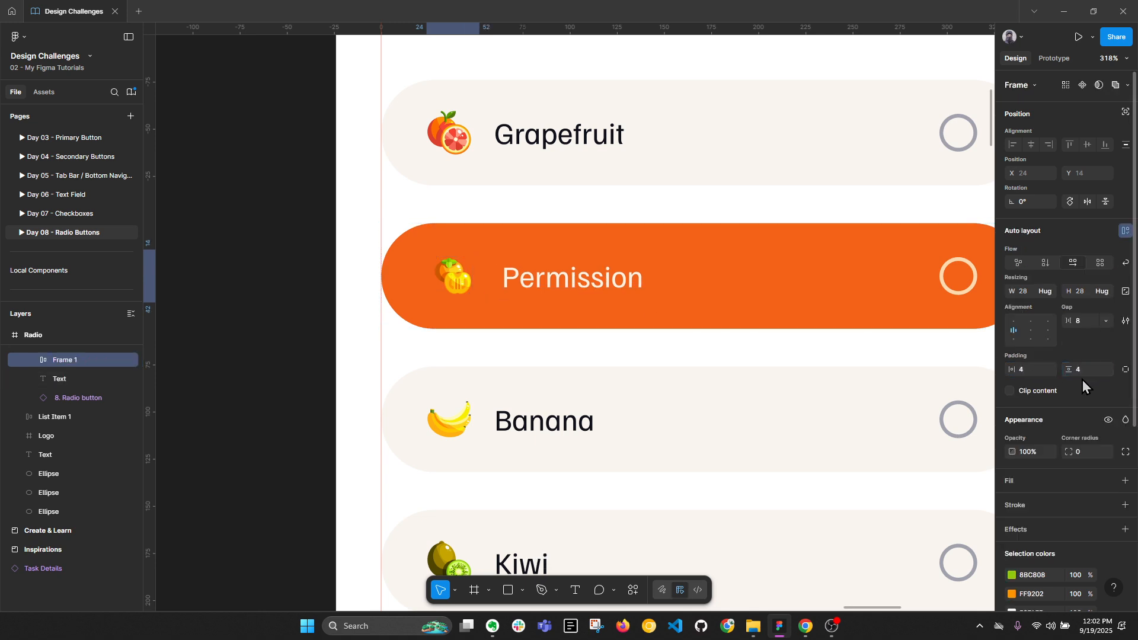
# Fill the persimmon icon's frame with the Gray Tinted/100 color style.
pyautogui.click(1107, 481)
pyautogui.scroll(-4, 973, 493)
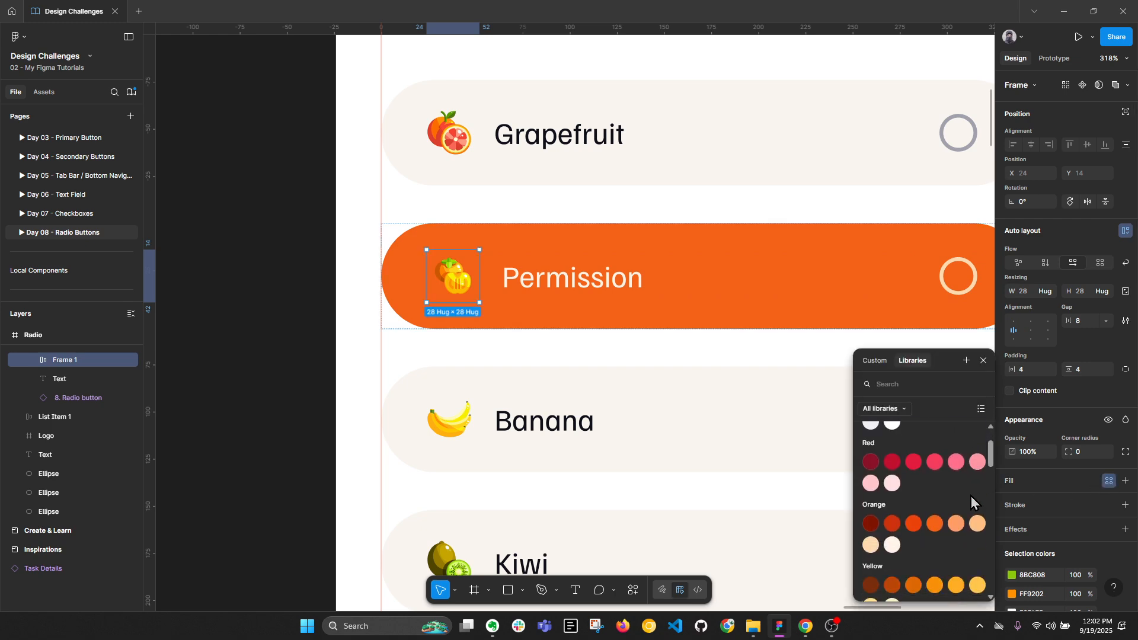
pyautogui.scroll(4, 973, 497)
pyautogui.scroll(1, 972, 501)
pyautogui.click(892, 478)
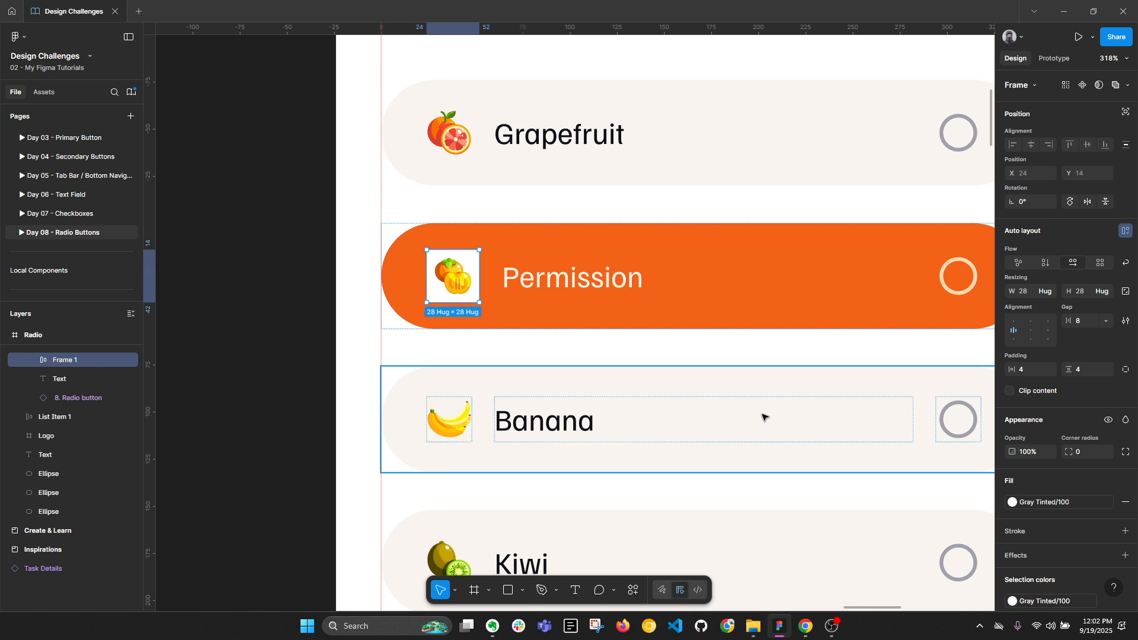
# Round the persimmon icon's frame with a corner radius of 100.
pyautogui.keyDown('ctrl'); pyautogui.scroll(5, 467, 267); pyautogui.keyUp('ctrl')
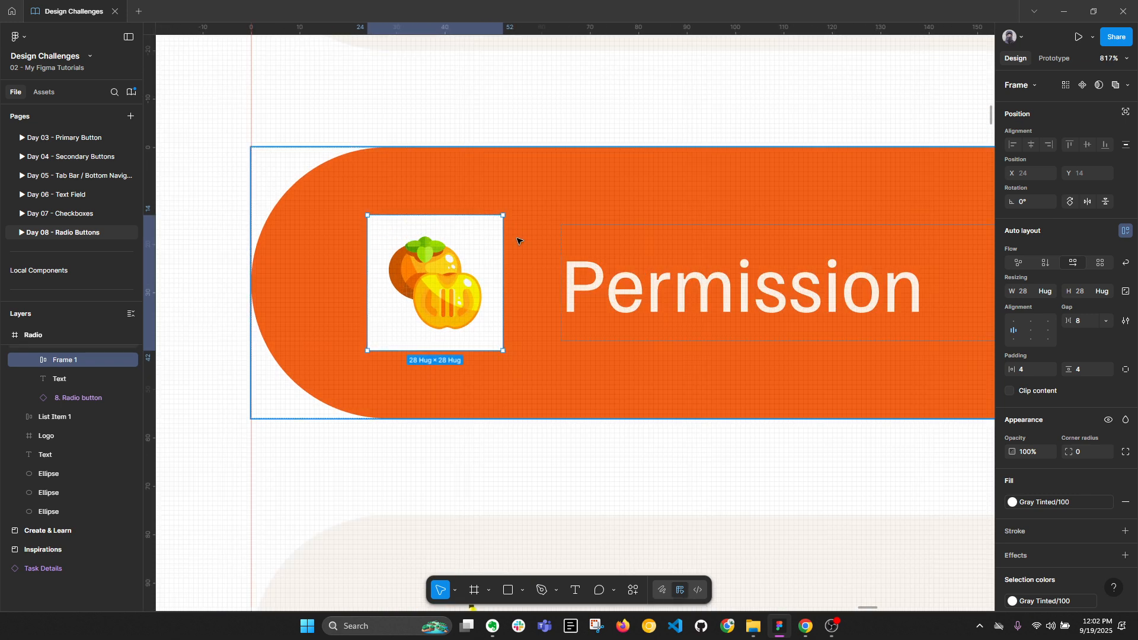
pyautogui.click(1087, 456)
pyautogui.write('1')
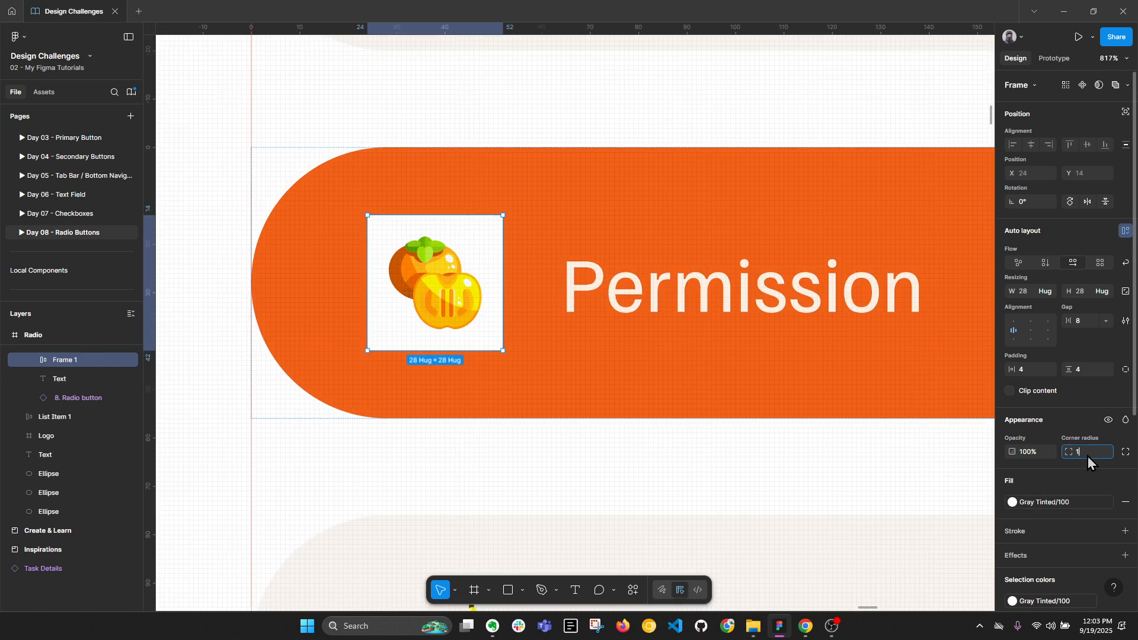
pyautogui.write('00')
pyautogui.press('Return')
pyautogui.keyDown('ctrl'); pyautogui.scroll(-4, 407, 305); pyautogui.keyUp('ctrl')
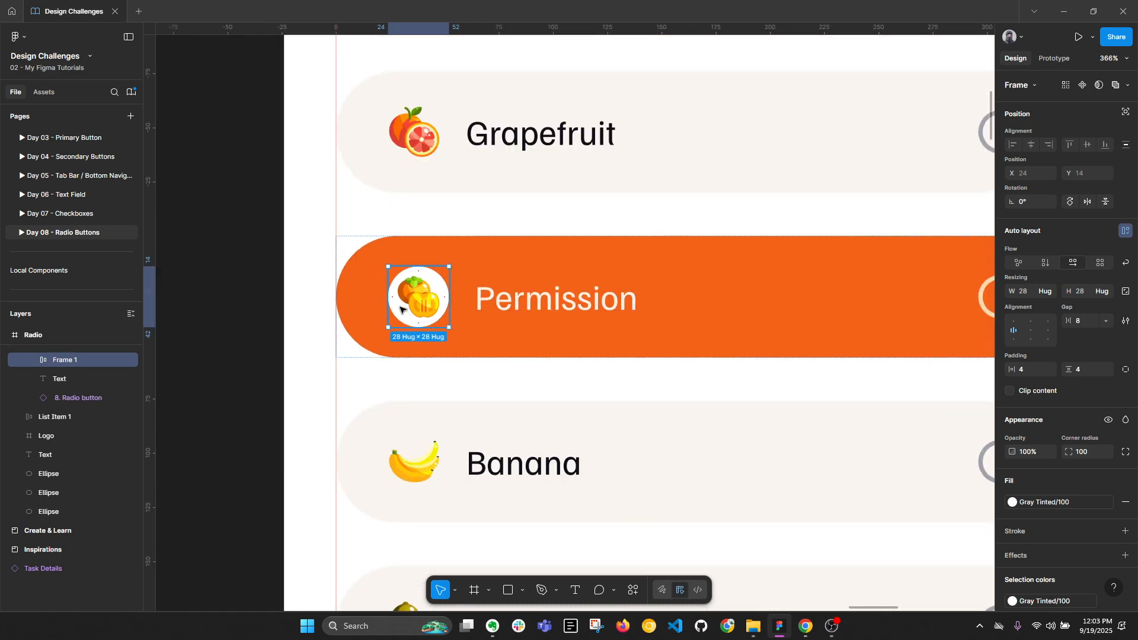
# Set the corner radius of the persimmon icon's frame to 4.
pyautogui.click(1086, 456)
pyautogui.write('4')
pyautogui.press('Return')
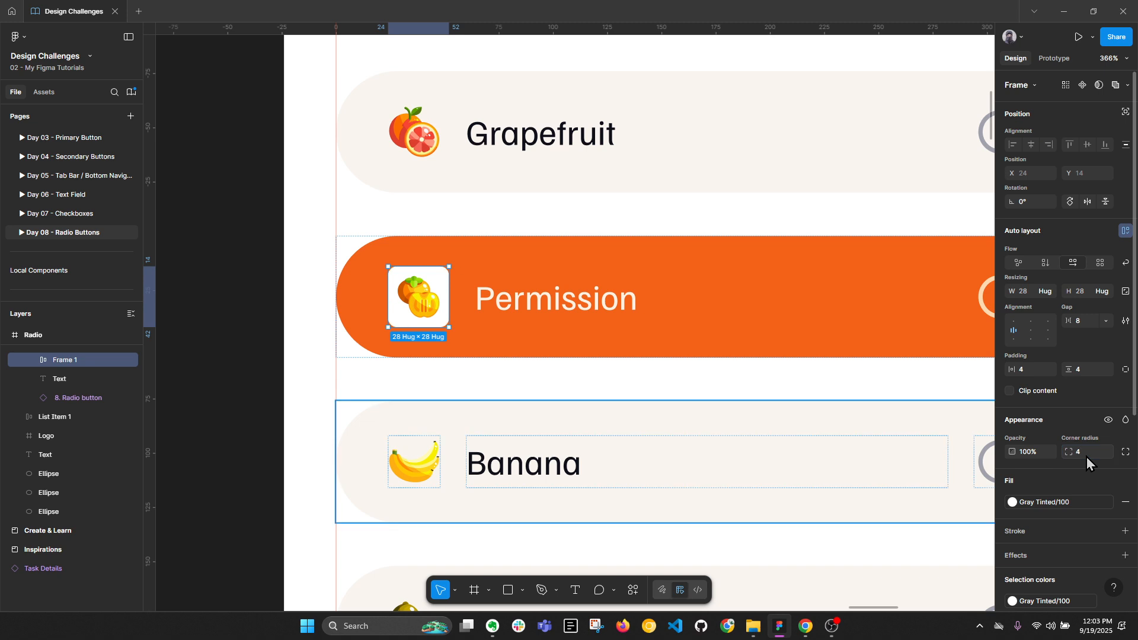
# Rename the persimmon icon's frame layer as Fruit.
pyautogui.doubleClick(84, 364)
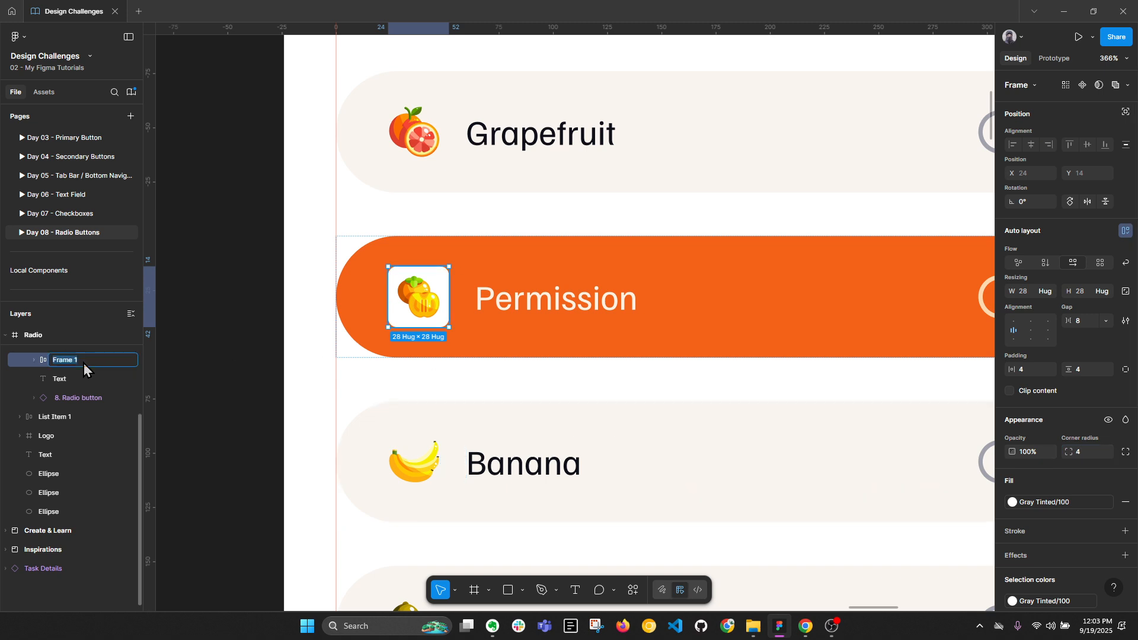
pyautogui.write('Fruit')
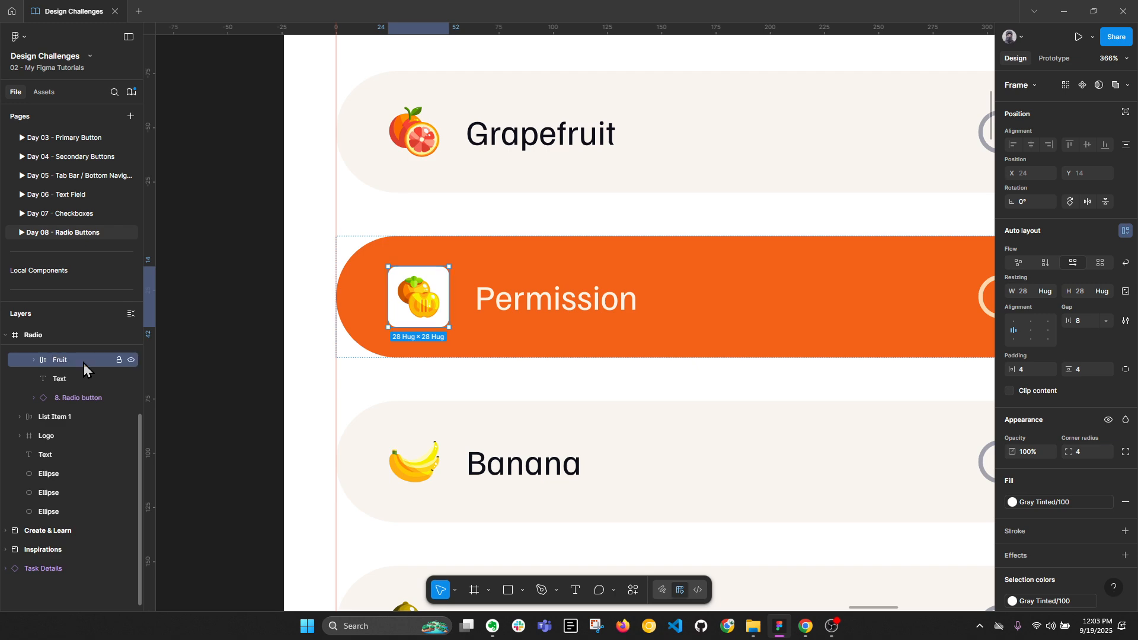
pyautogui.press('Return')
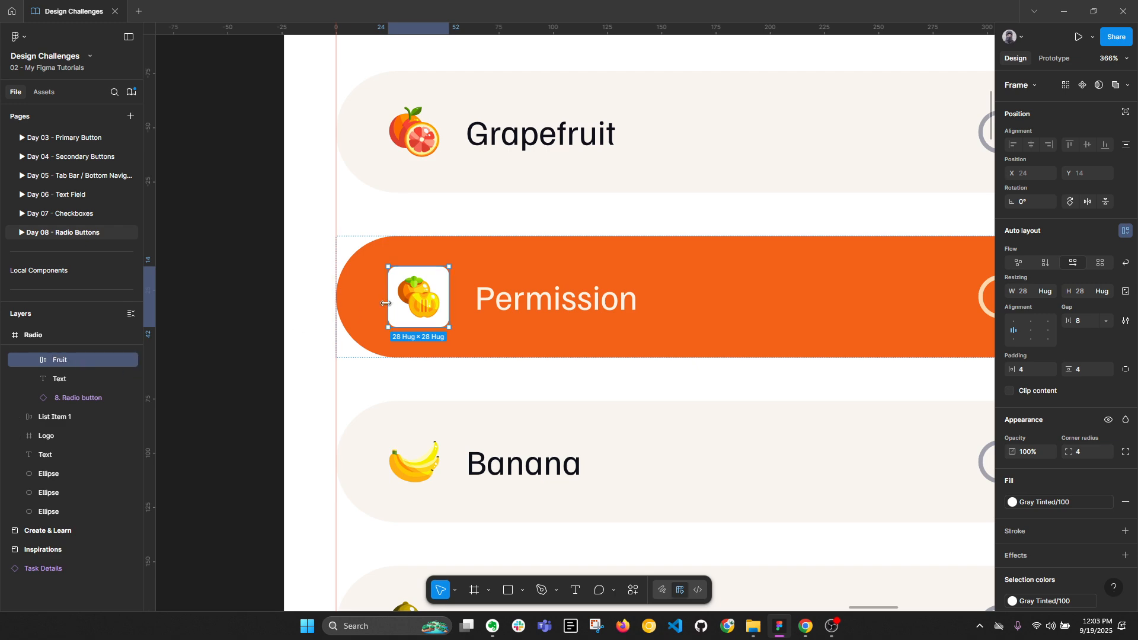
# Change the Fruit frame's fill to Orange/600, and switch the color to Orange/200.
pyautogui.click(1061, 505)
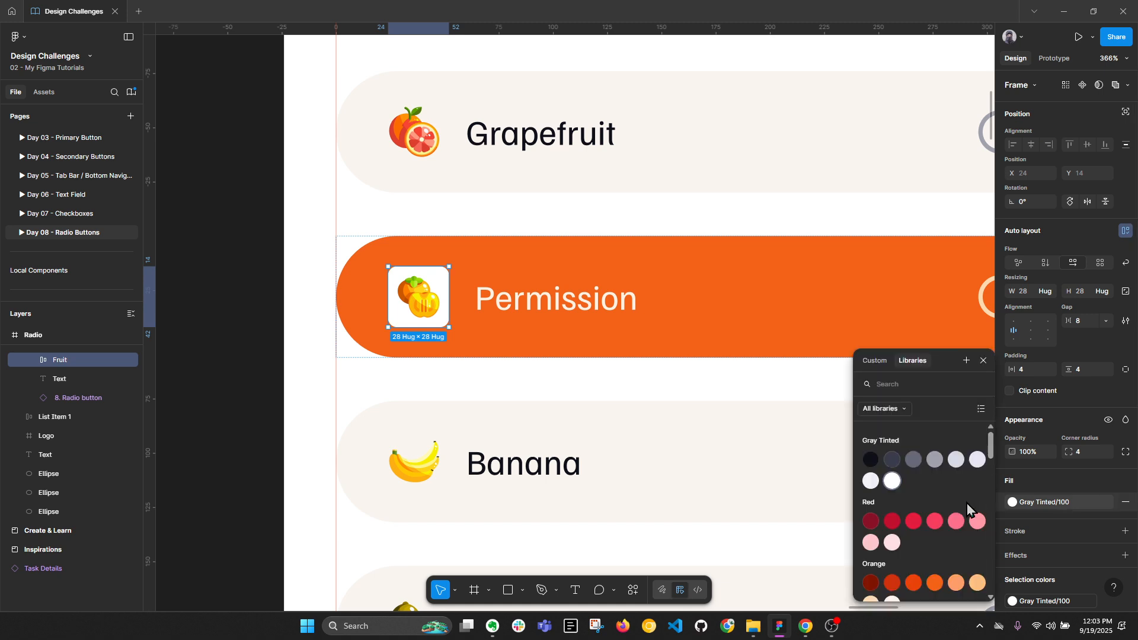
pyautogui.scroll(-3, 881, 503)
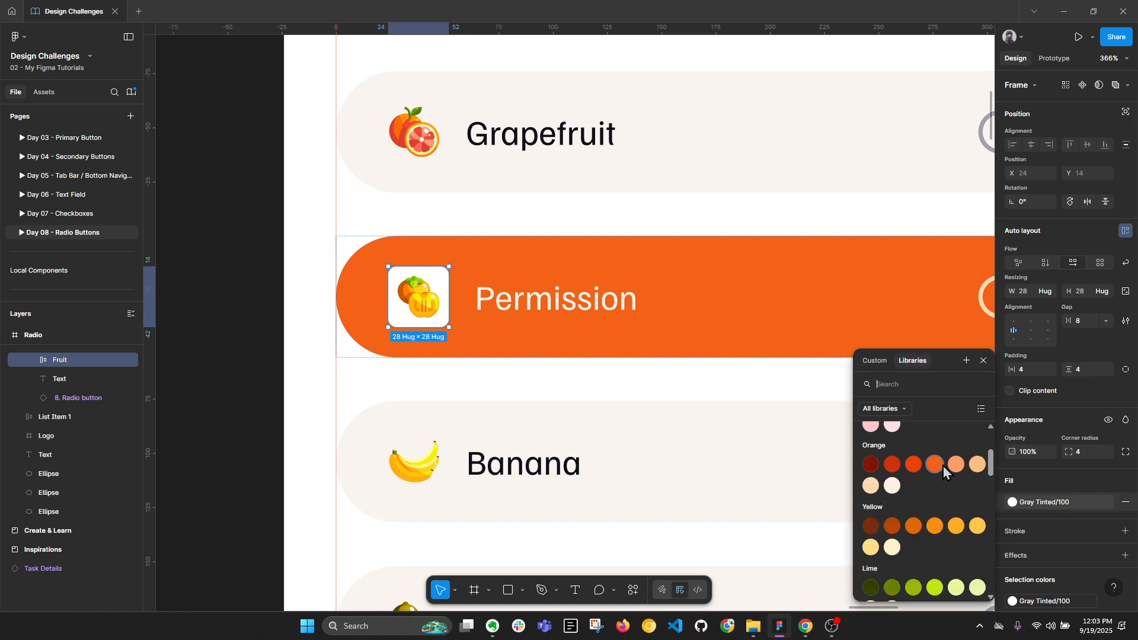
pyautogui.click(917, 465)
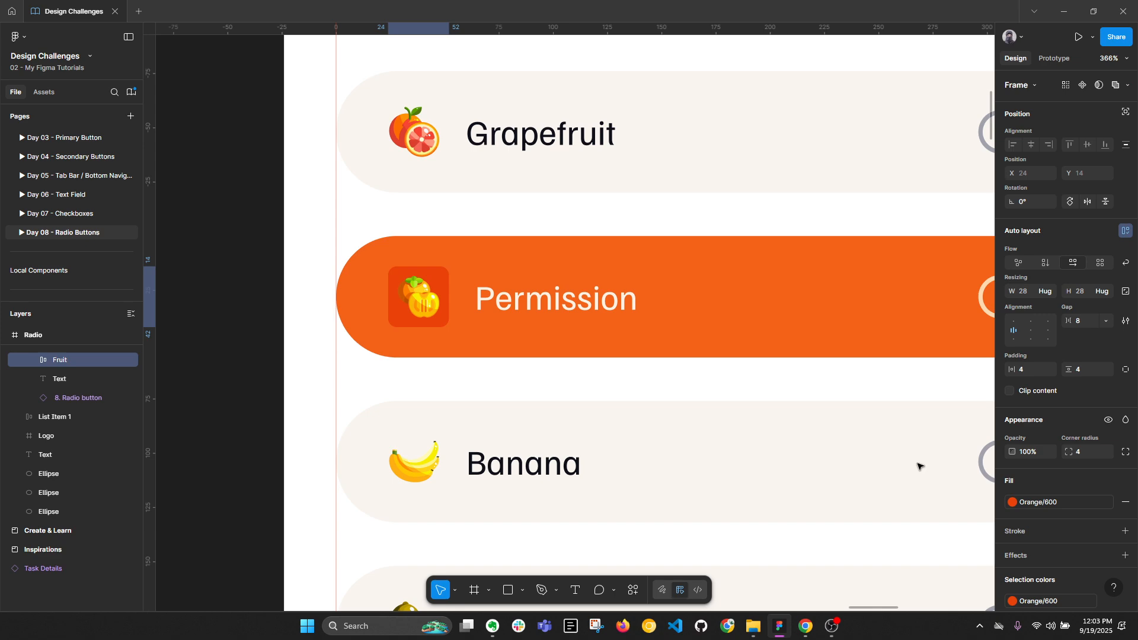
pyautogui.click(1047, 503)
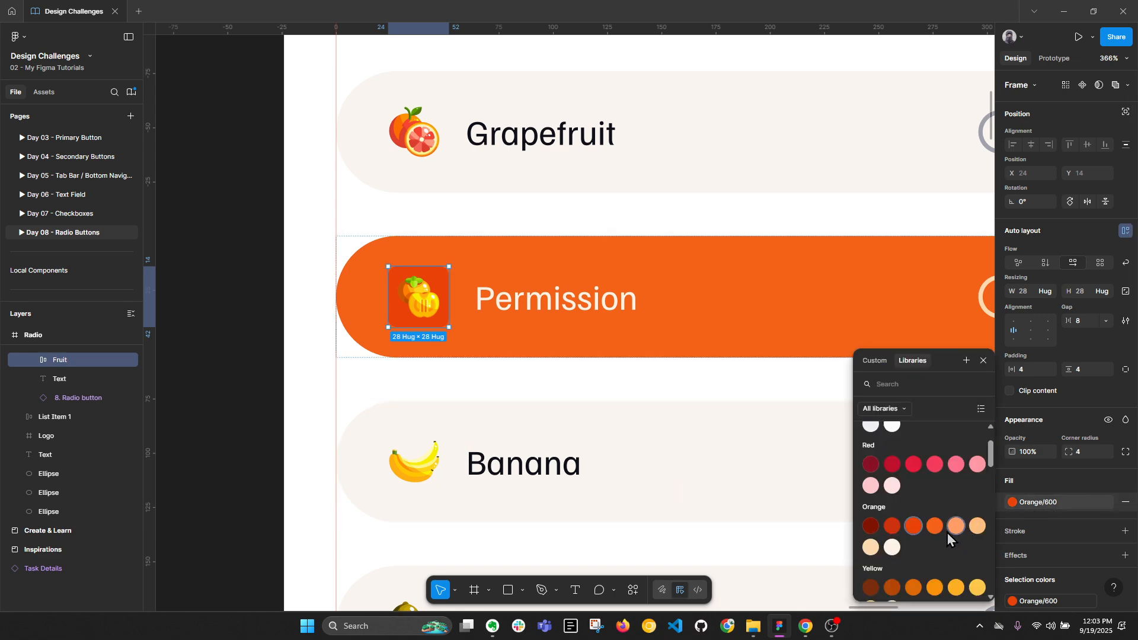
pyautogui.click(871, 547)
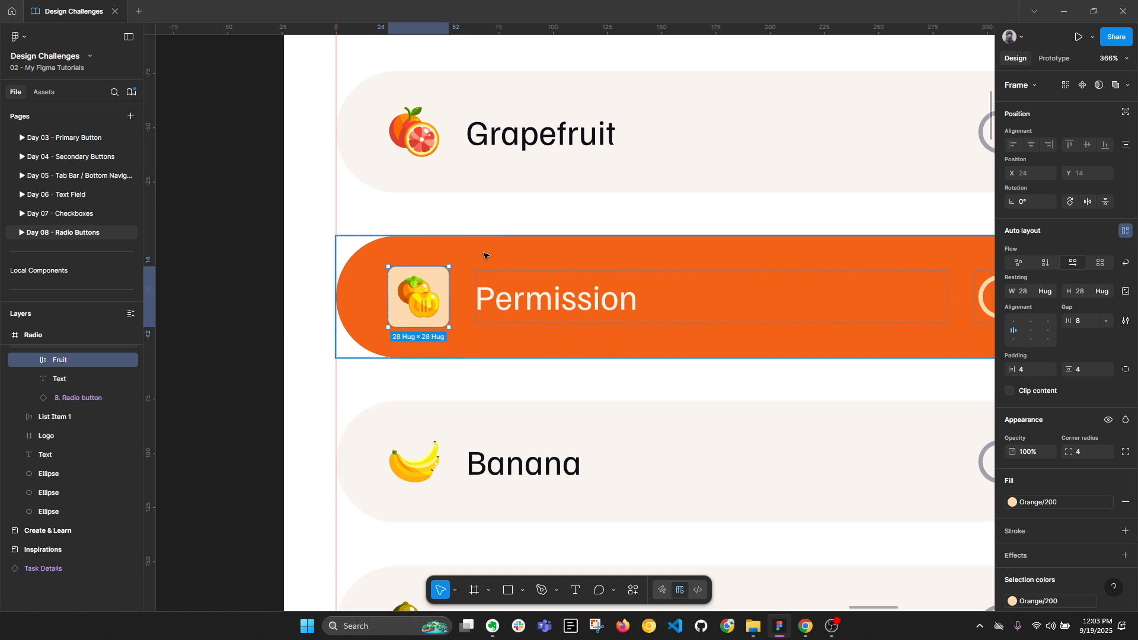
# Fill the Fruit frame with Gray Tinted/100, detach the color style, and set the fill opacity to 50%.
pyautogui.click(1012, 502)
pyautogui.scroll(3, 981, 492)
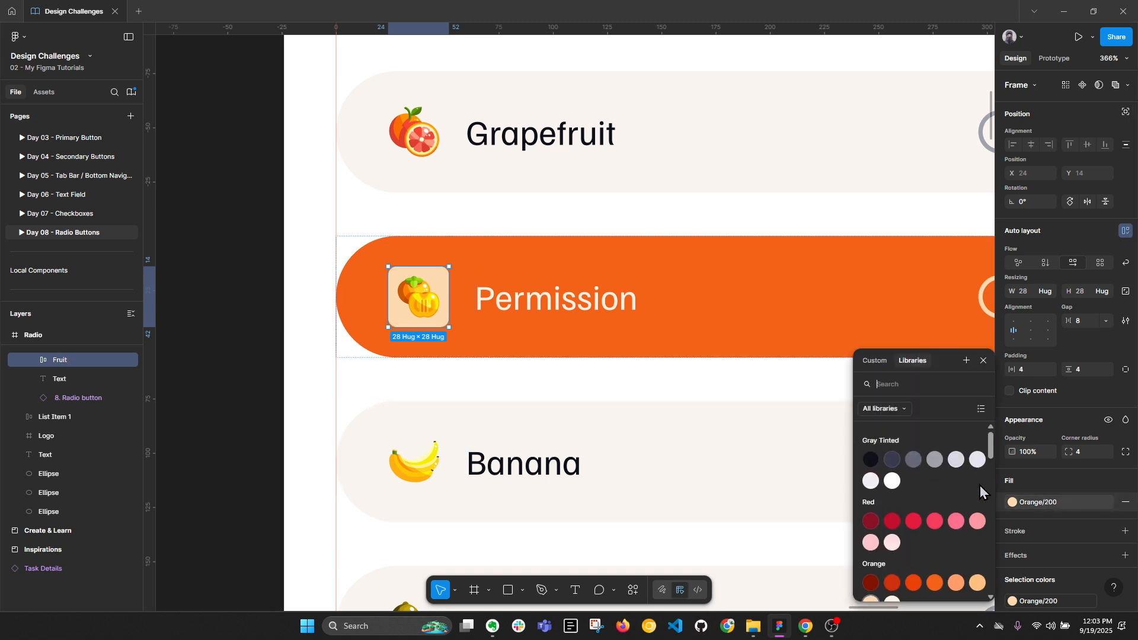
pyautogui.click(891, 485)
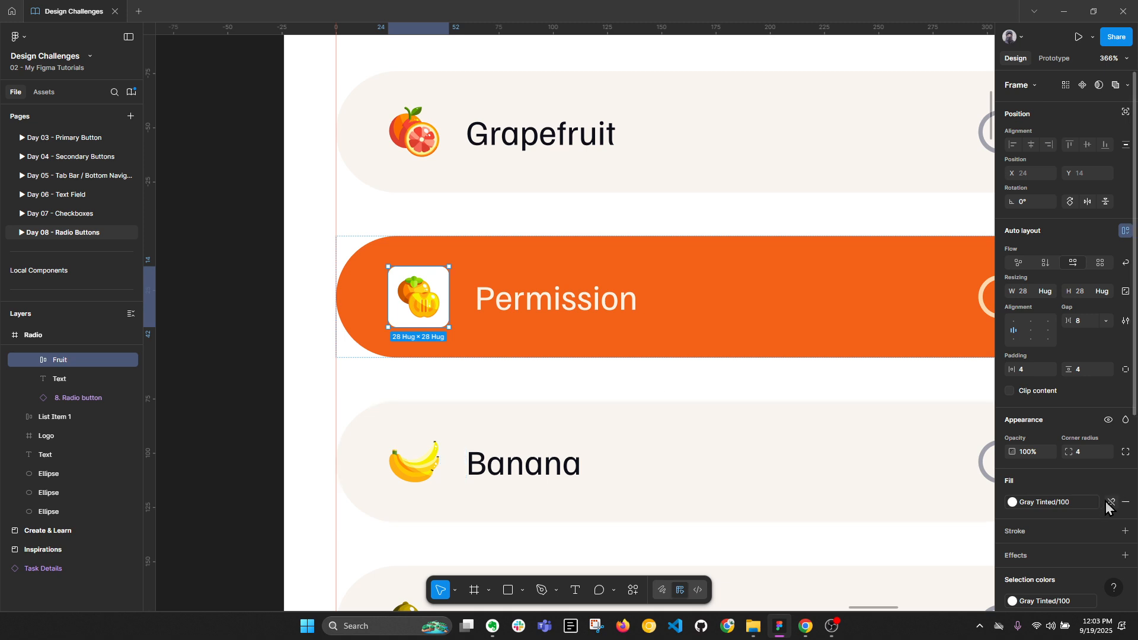
pyautogui.click(1110, 503)
pyautogui.click(1078, 502)
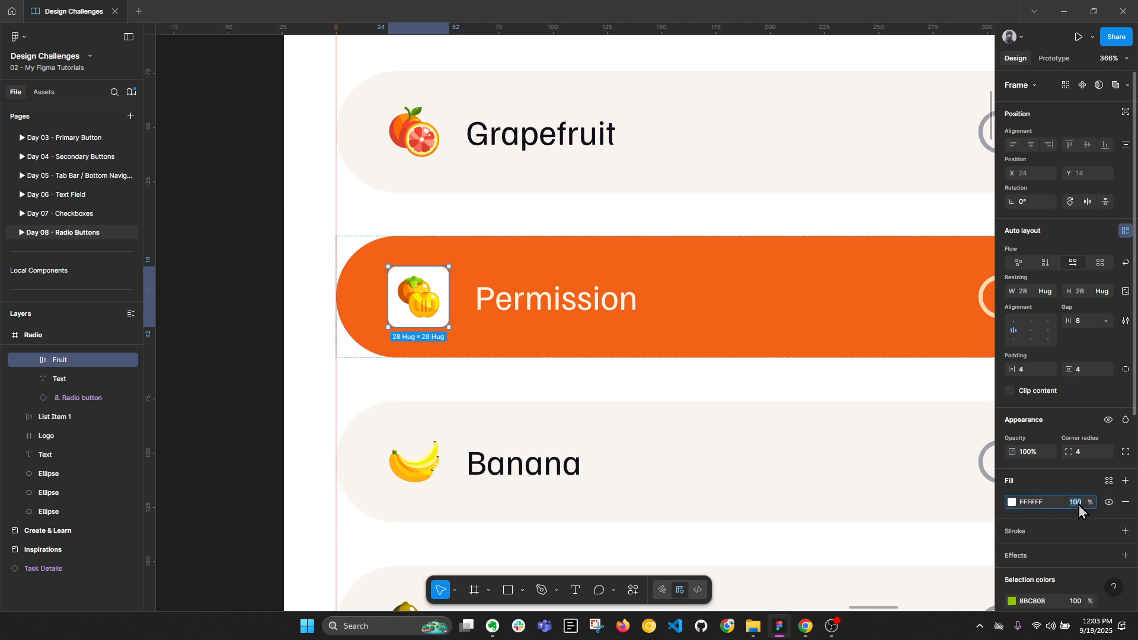
pyautogui.write('50')
pyautogui.press('Return')
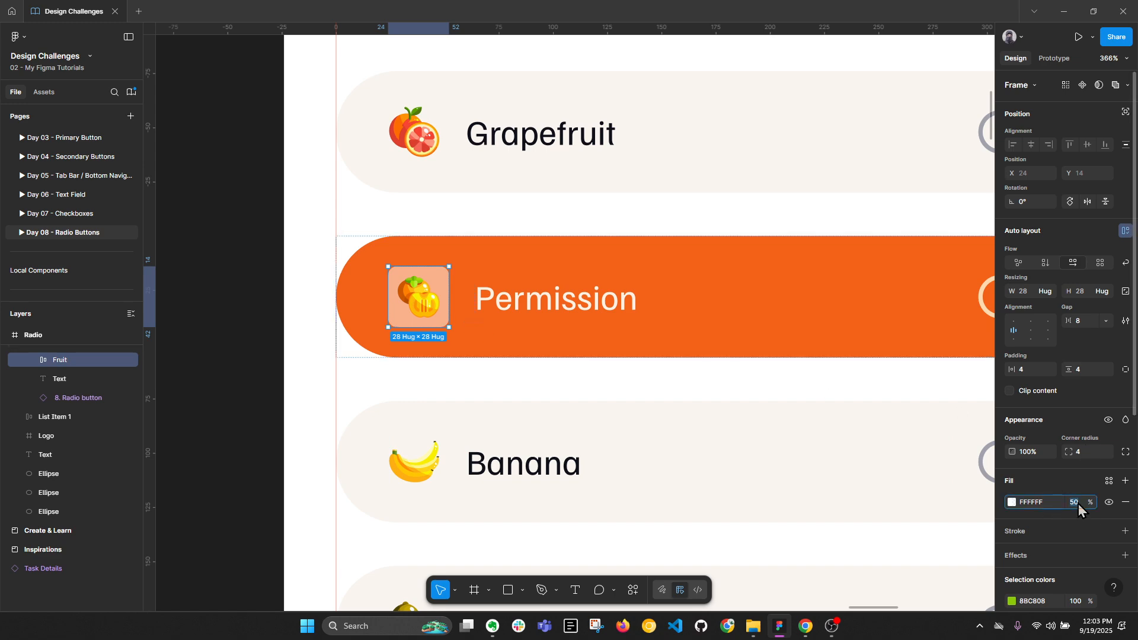
# Set the Fruit frame's white fill opacity to 80%, and reselect the frame.
pyautogui.click(1080, 504)
pyautogui.write('80')
pyautogui.press('Return')
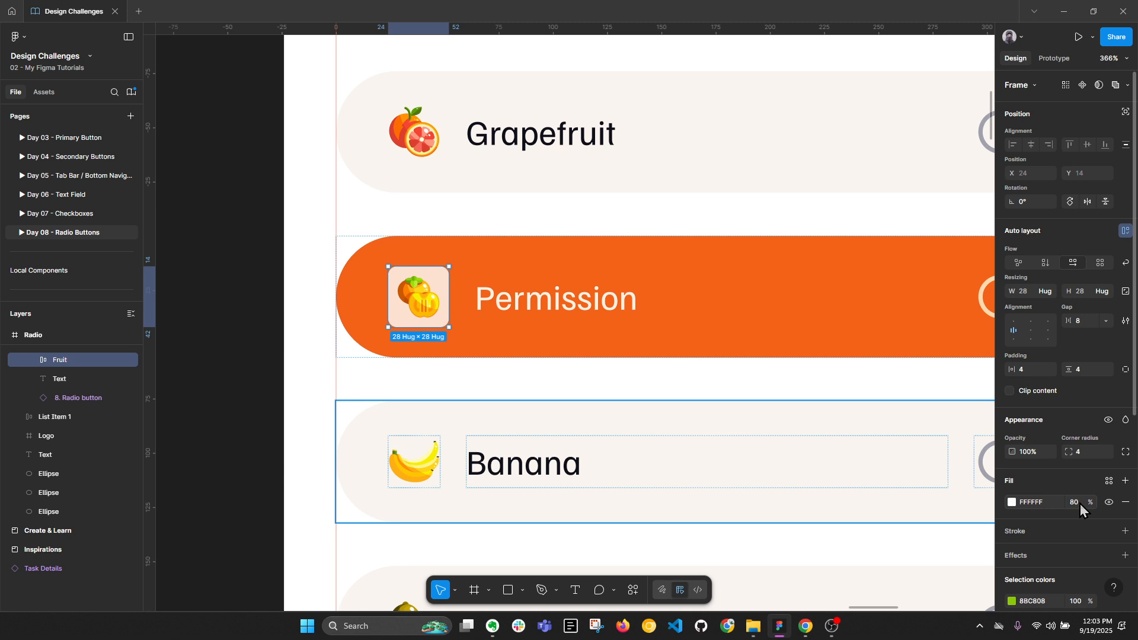
pyautogui.click(330, 315)
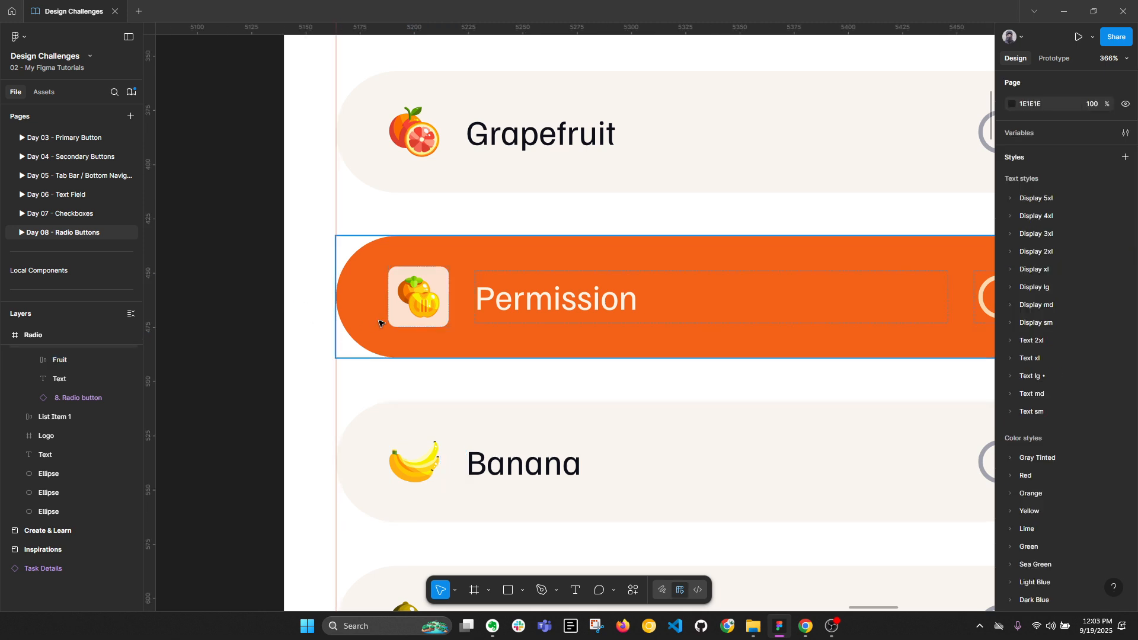
pyautogui.scroll(5, 444, 324)
pyautogui.click(445, 323)
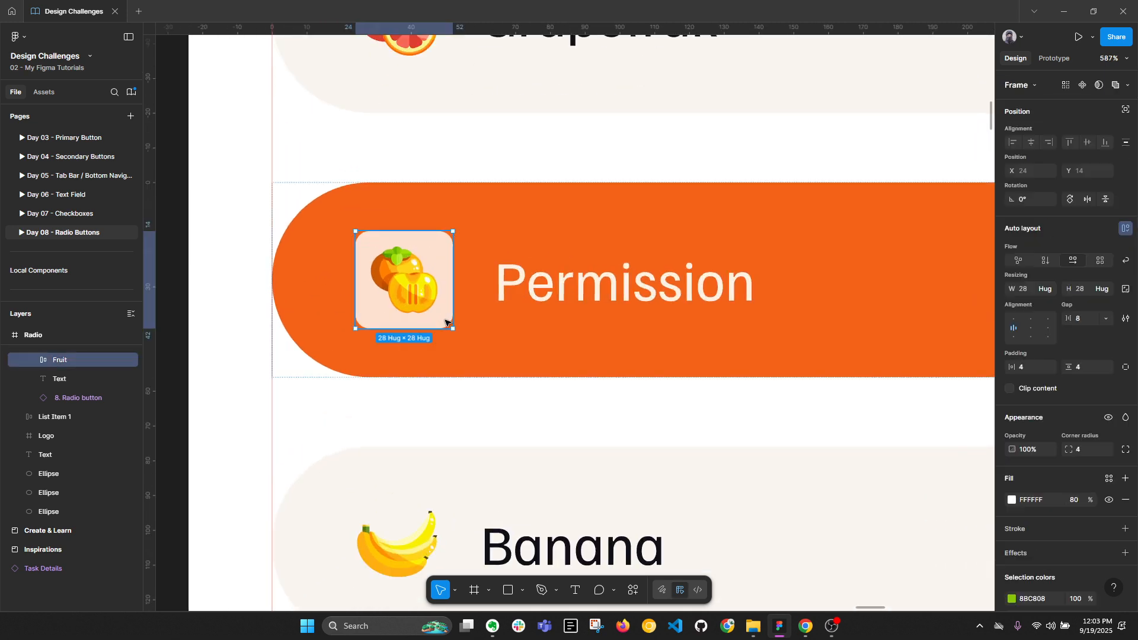
pyautogui.scroll(-1, 418, 289)
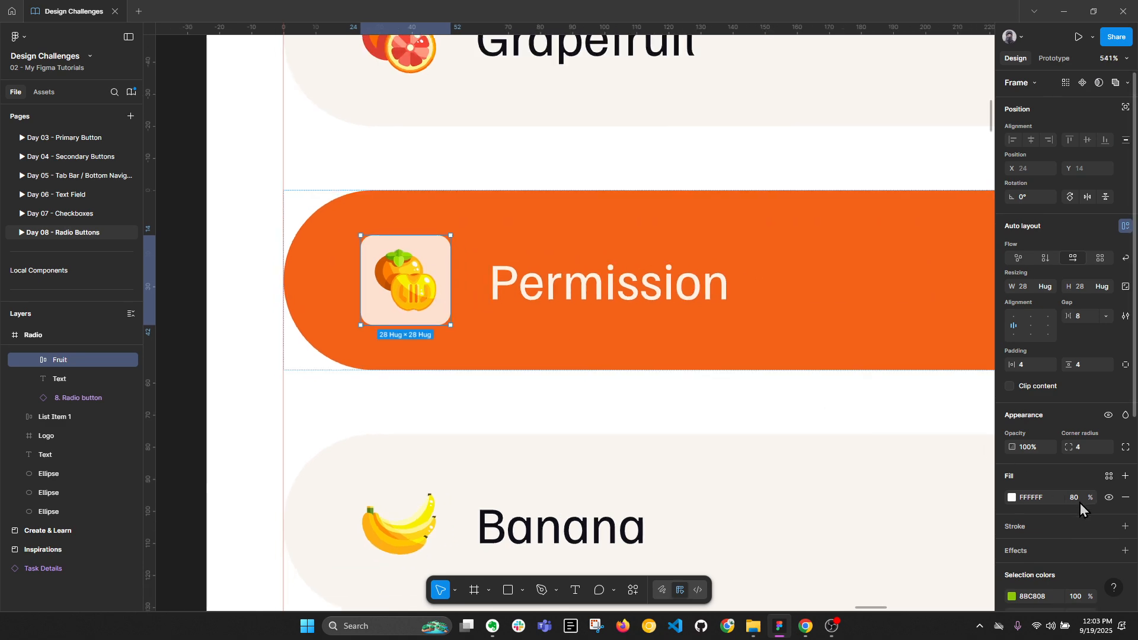
# Add a Background blur effect to the Fruit frame and set its fill opacity to 50%.
pyautogui.scroll(-3, 1080, 503)
pyautogui.click(1124, 376)
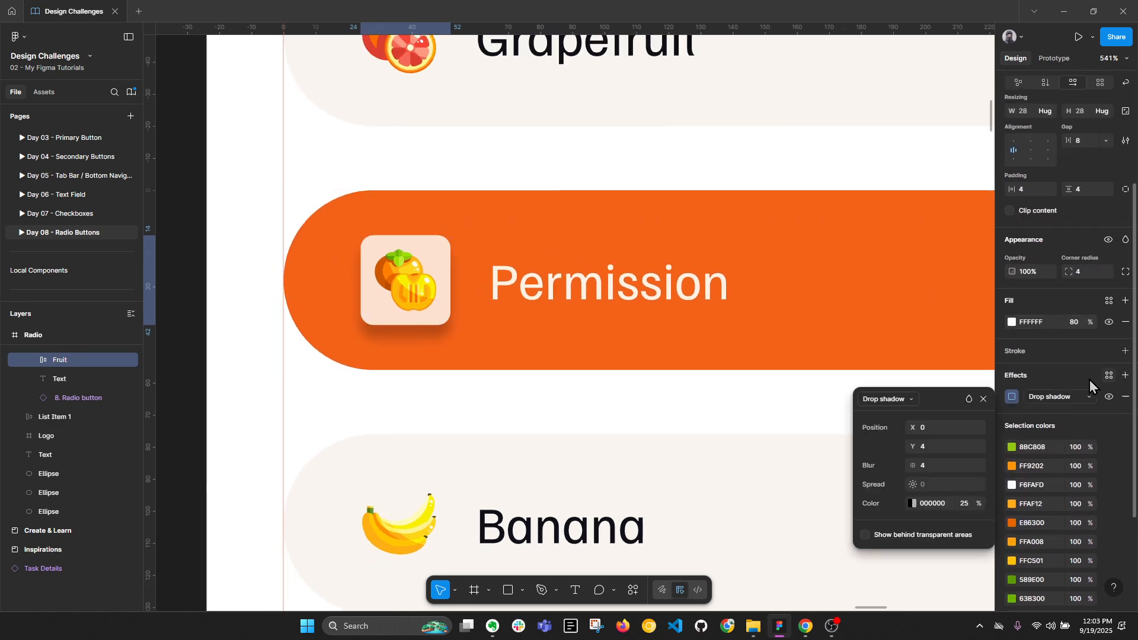
pyautogui.click(1047, 400)
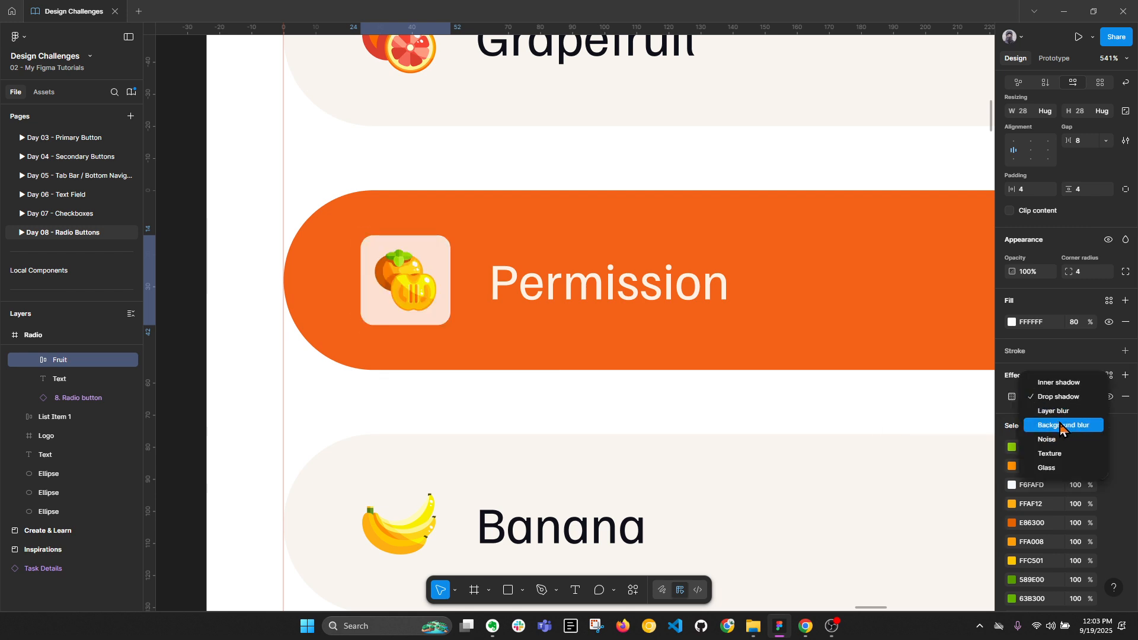
pyautogui.click(1062, 426)
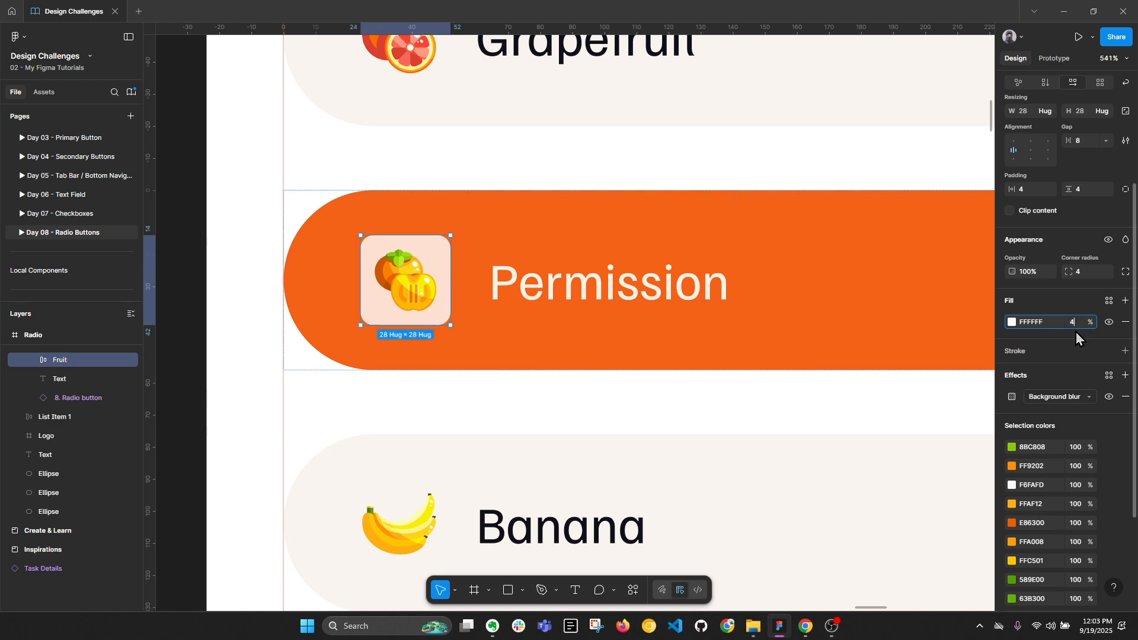
pyautogui.write('50')
pyautogui.press('Return')
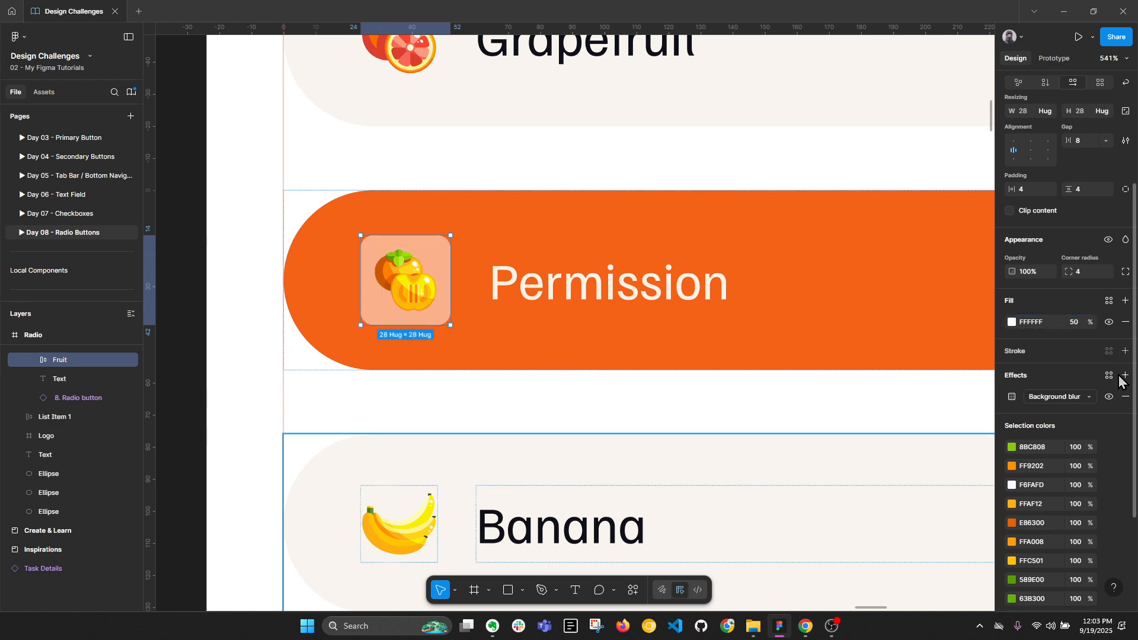
# Set the Fruit frame's background blur amount to 20 and check the effect around the persimmon icon.
pyautogui.click(1014, 398)
pyautogui.click(932, 445)
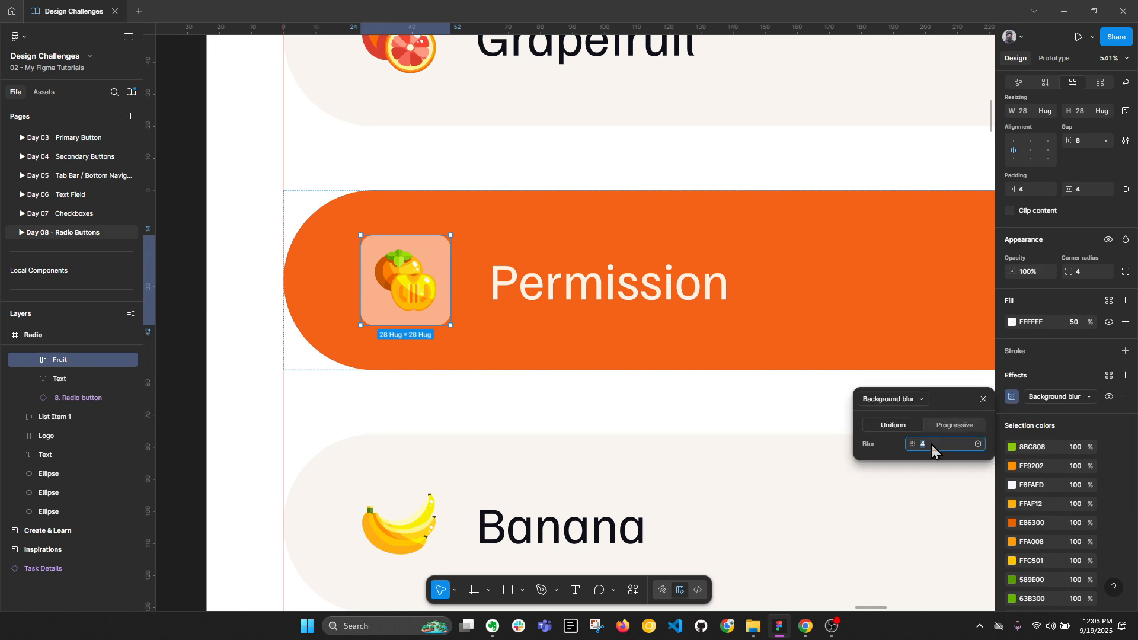
pyautogui.write('20')
pyautogui.press('Return')
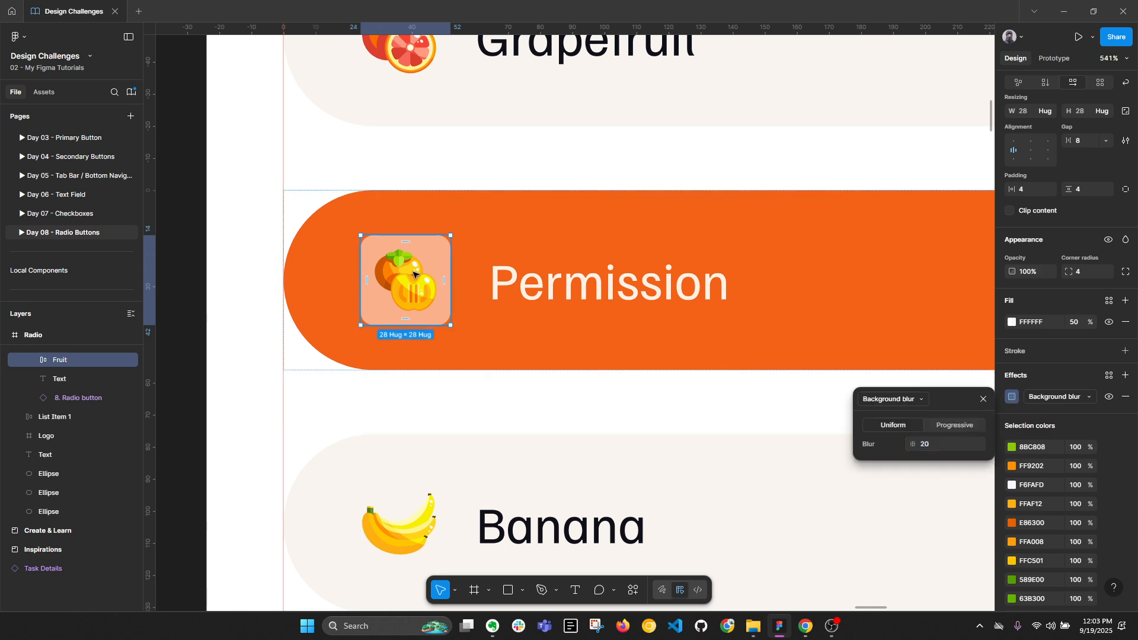
pyautogui.scroll(5, 440, 277)
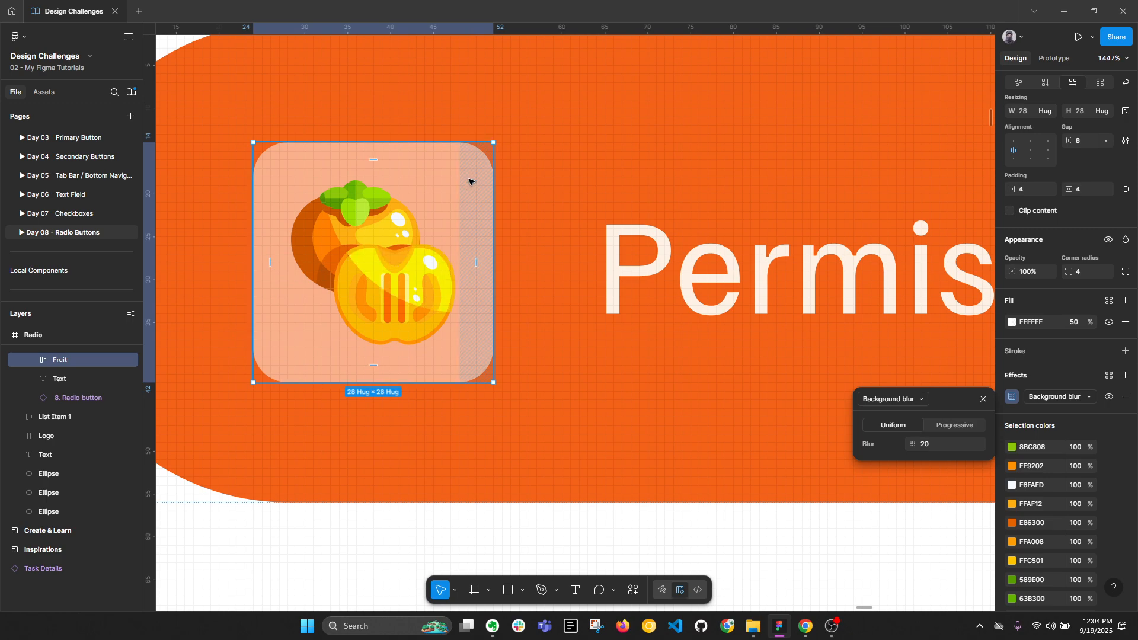
pyautogui.scroll(-2, 470, 178)
pyautogui.scroll(-3, 504, 143)
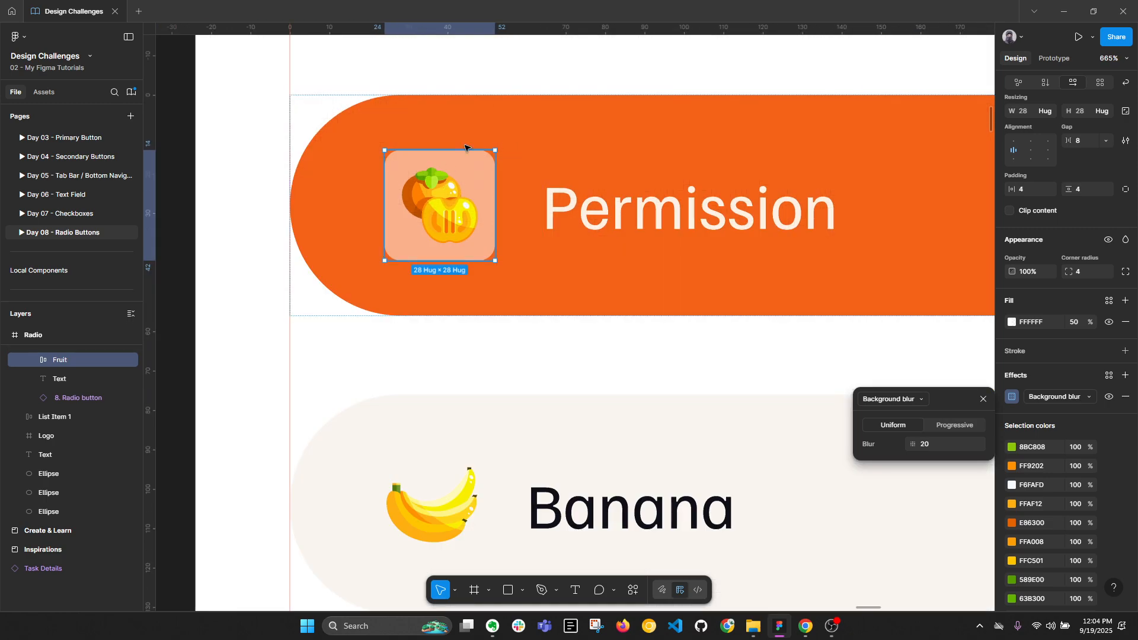
# Hide the Fruit frame's background blur, remove the effect, and deselect the frame.
pyautogui.click(1106, 398)
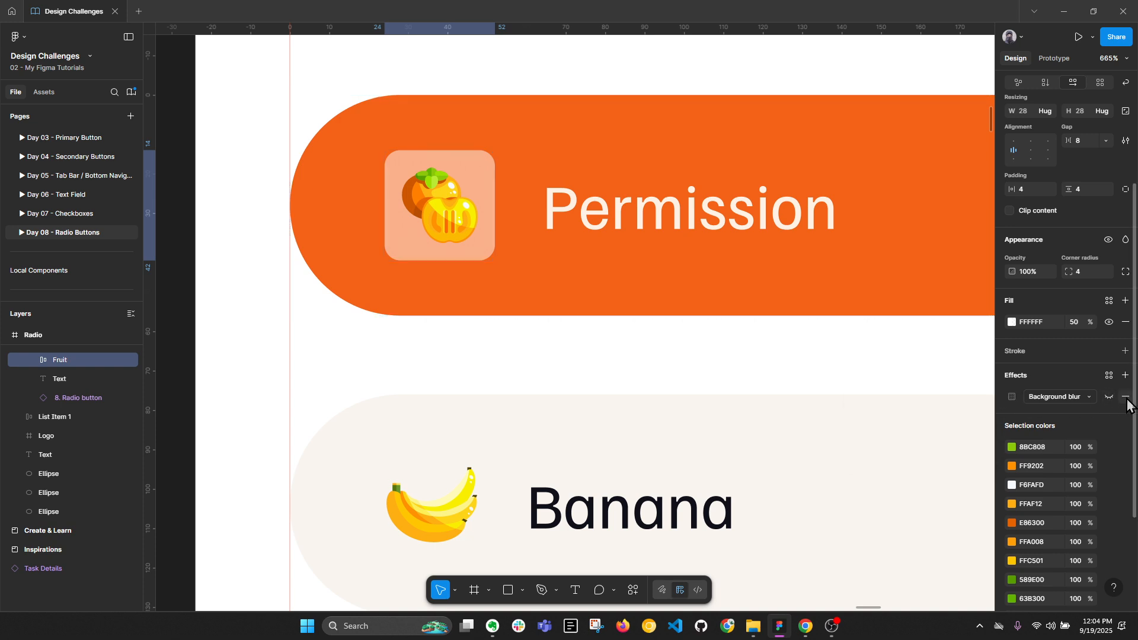
pyautogui.click(1125, 396)
pyautogui.scroll(-4, 418, 218)
pyautogui.click(222, 305)
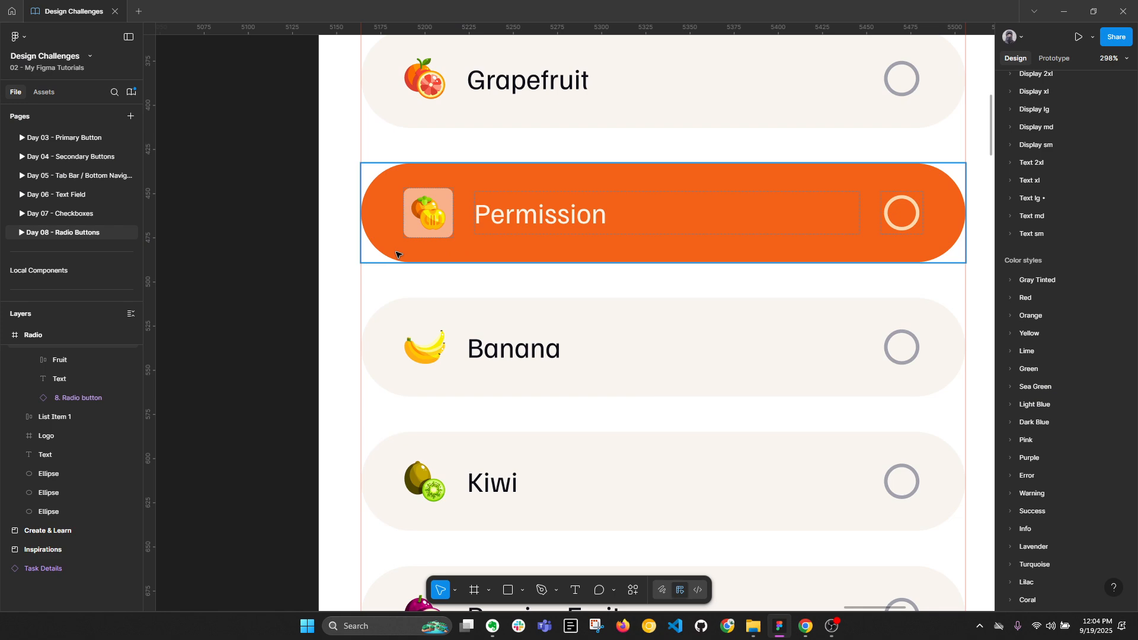
# Collapse the layers and review the fruit list rows alongside the Electricity Bill radio button variants.
pyautogui.hotkey('alt', 'l')
pyautogui.scroll(-3, 396, 253)
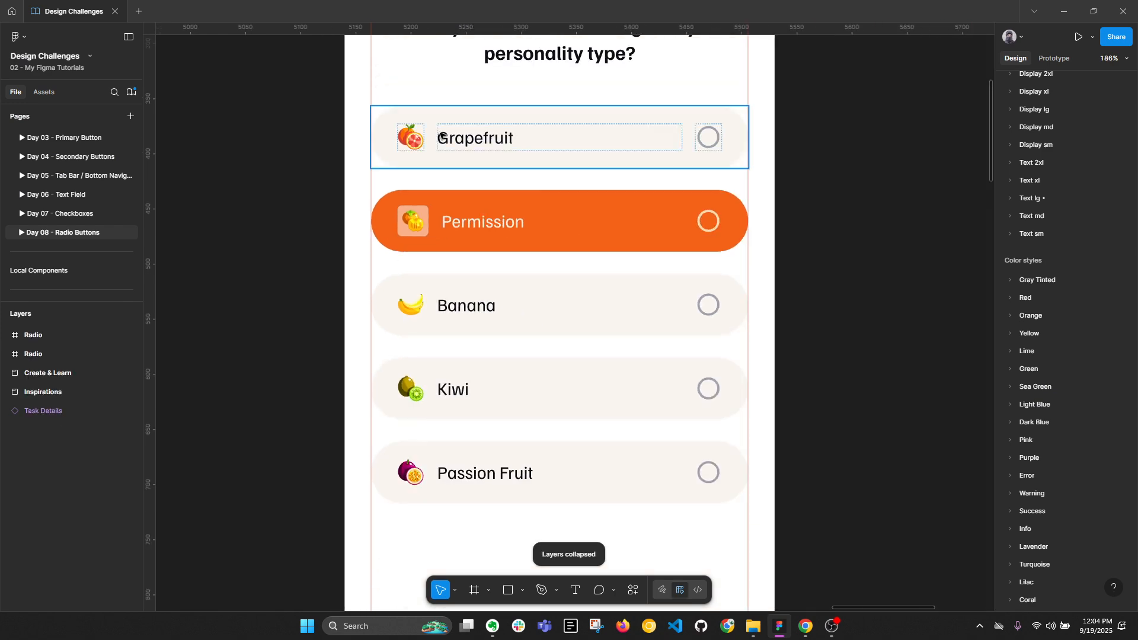
pyautogui.scroll(-1, 508, 264)
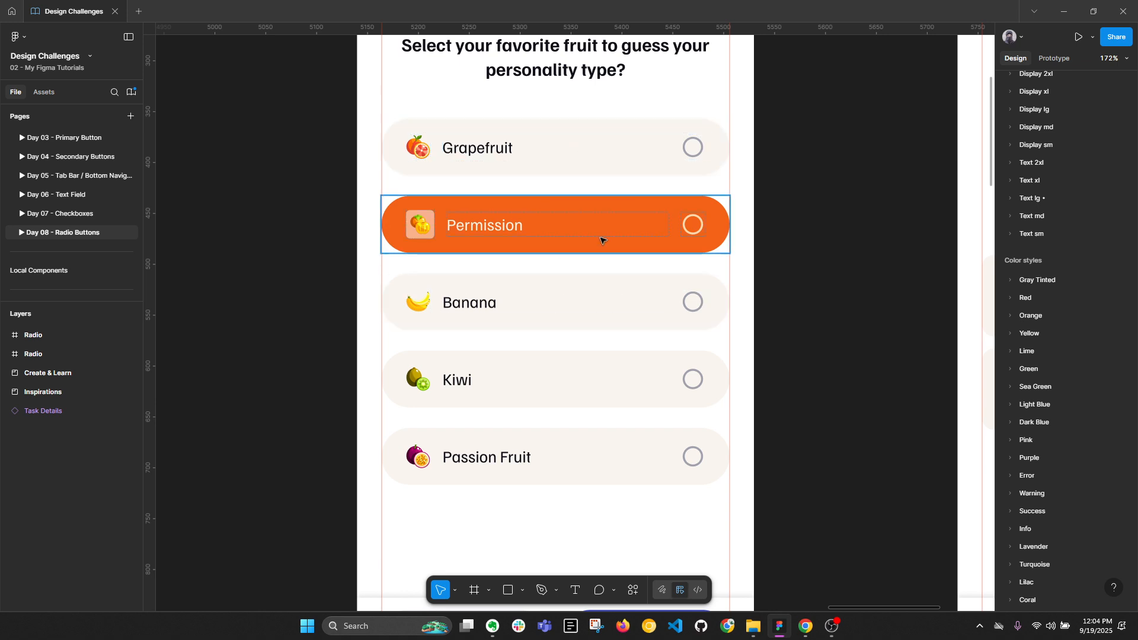
pyautogui.scroll(-5, 752, 264)
pyautogui.moveTo(330, 254); pyautogui.dragTo(437, 264)
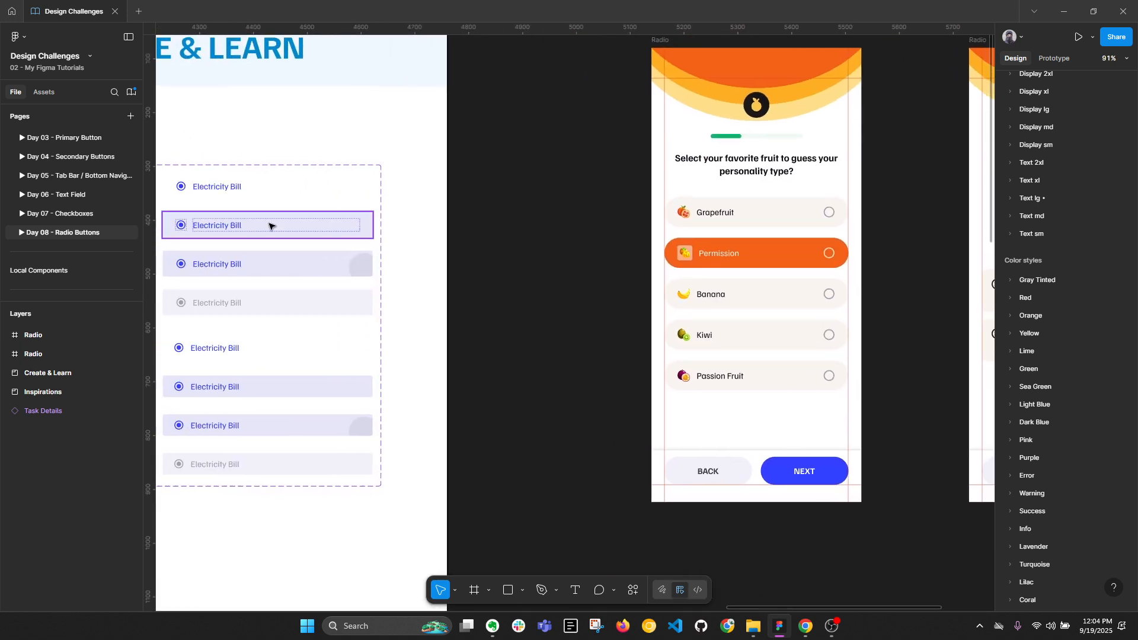
pyautogui.moveTo(275, 222); pyautogui.dragTo(329, 226)
pyautogui.hscroll(4, 521, 231)
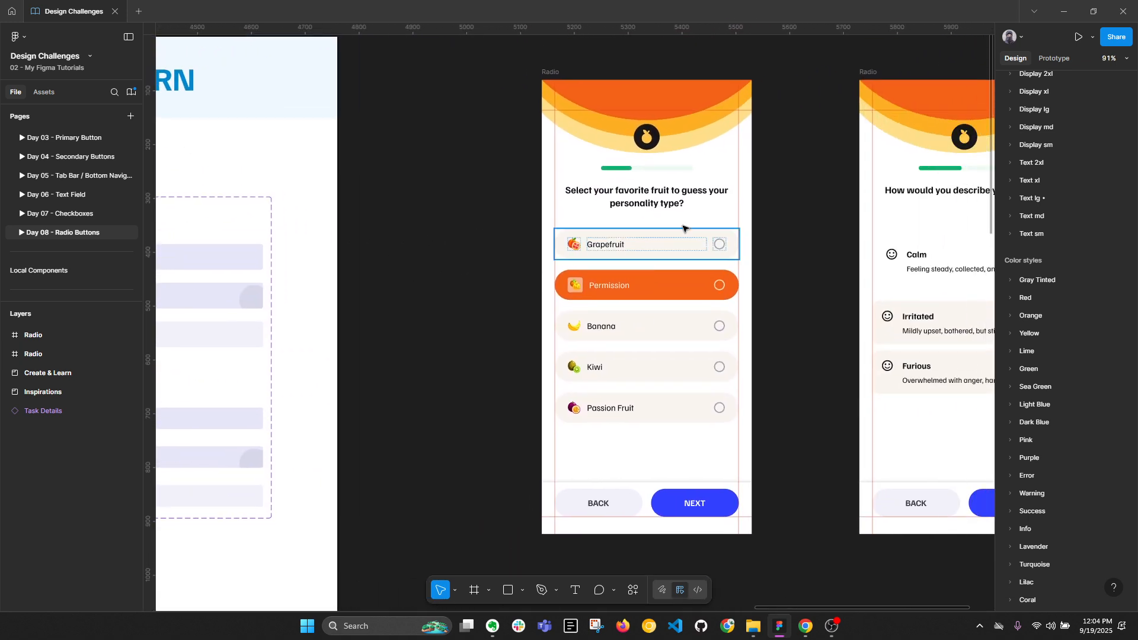
pyautogui.scroll(3, 691, 263)
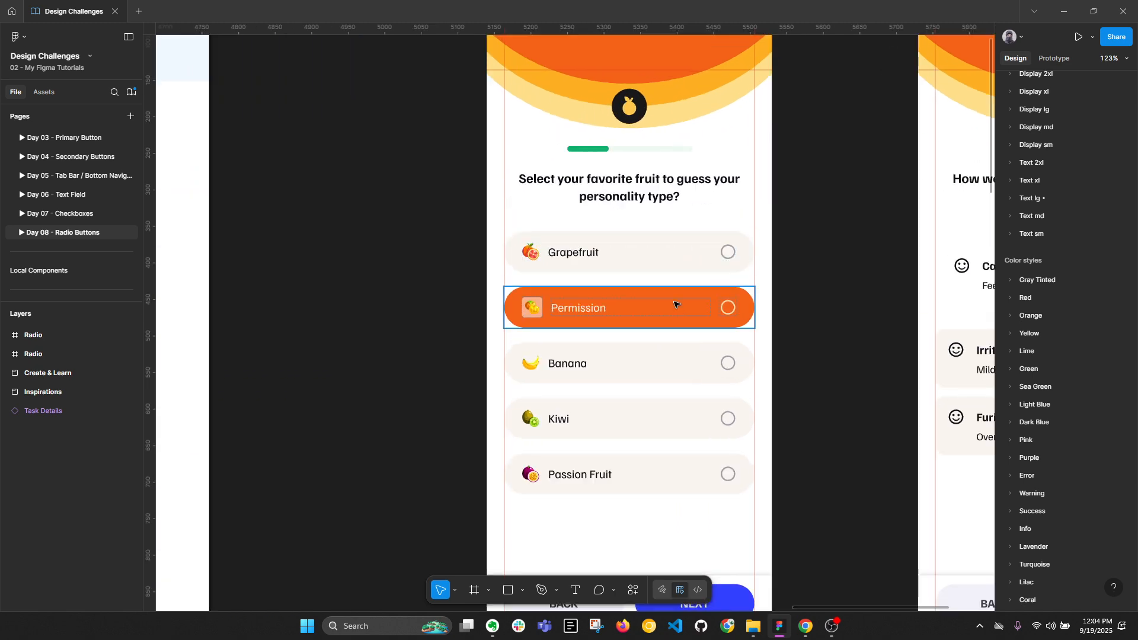
pyautogui.scroll(2, 681, 301)
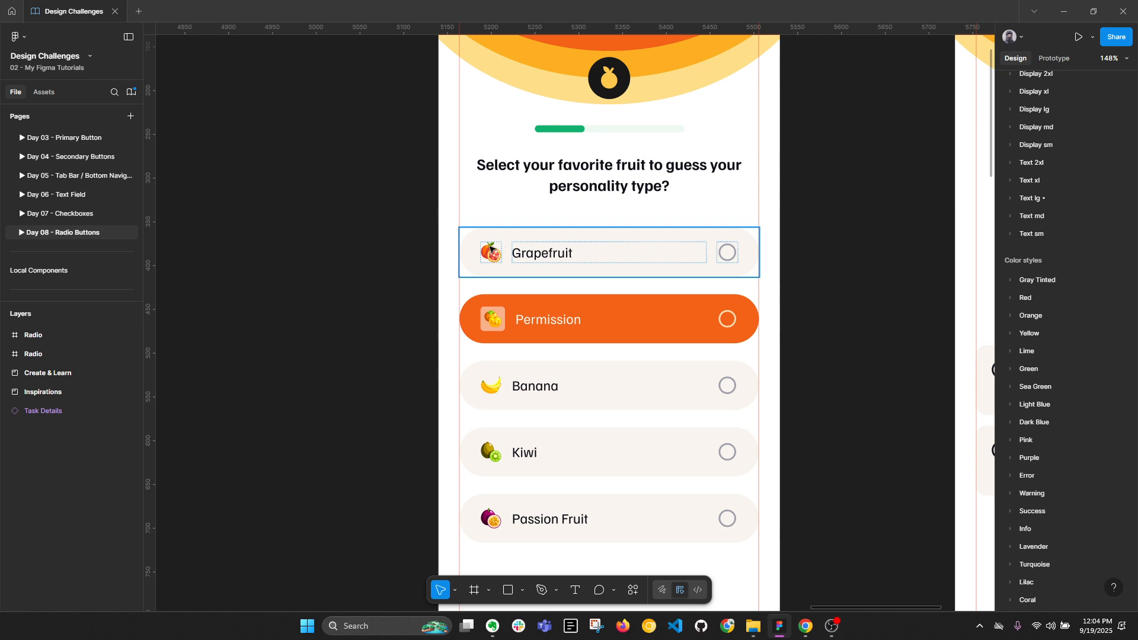
# Inspect the auto layout and fill settings of the Grapefruit and Permission rows, and compare both quiz screens.
pyautogui.click(615, 249)
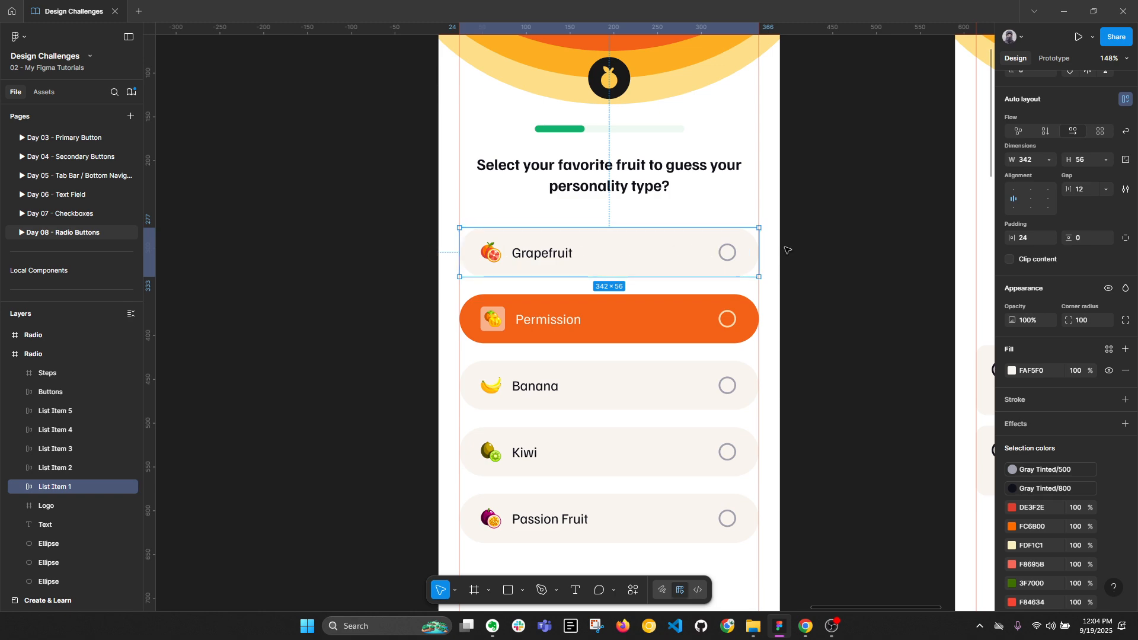
pyautogui.click(650, 327)
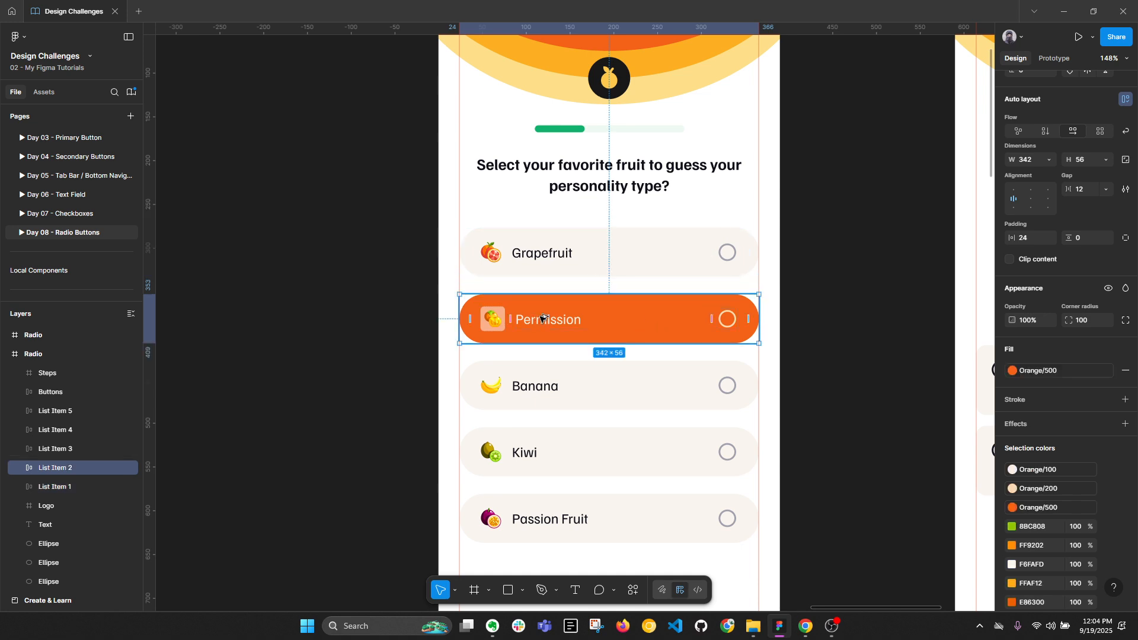
pyautogui.hotkey('alt', 'l')
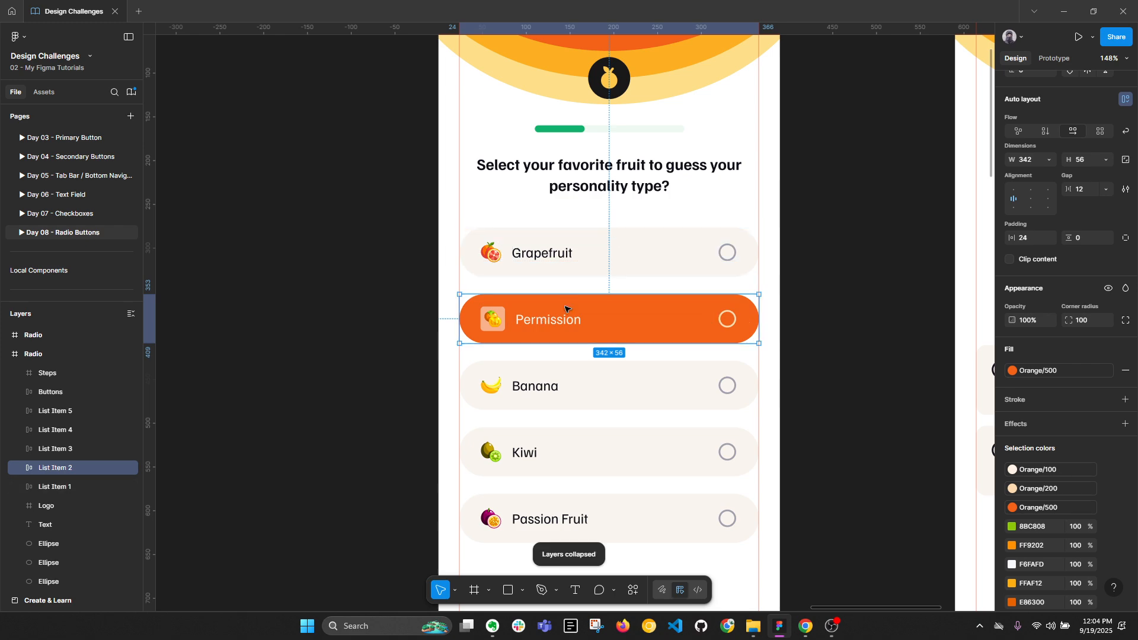
pyautogui.scroll(2, 599, 356)
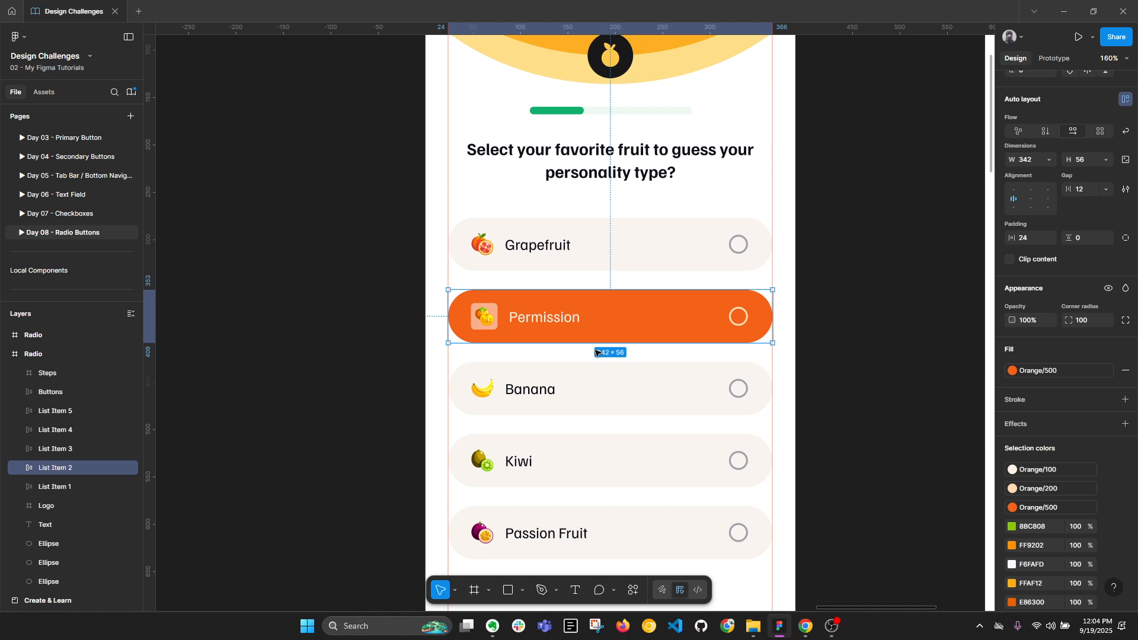
pyautogui.scroll(-4, 576, 341)
pyautogui.moveTo(768, 321); pyautogui.dragTo(637, 300)
pyautogui.click(637, 300)
pyautogui.hscroll(4, 637, 322)
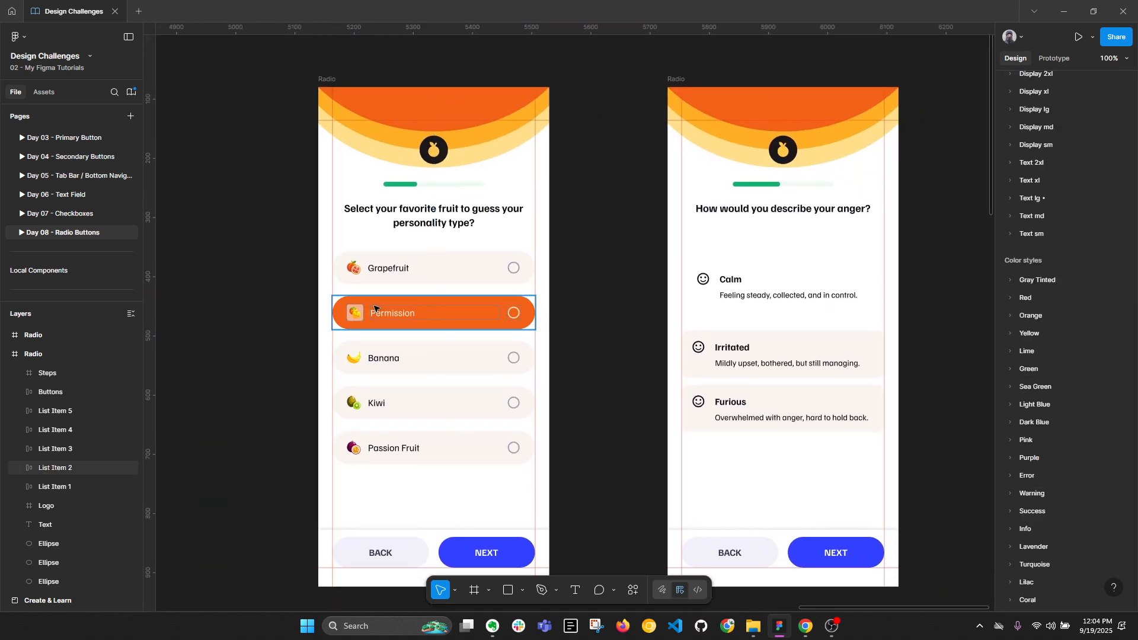
pyautogui.click(273, 274)
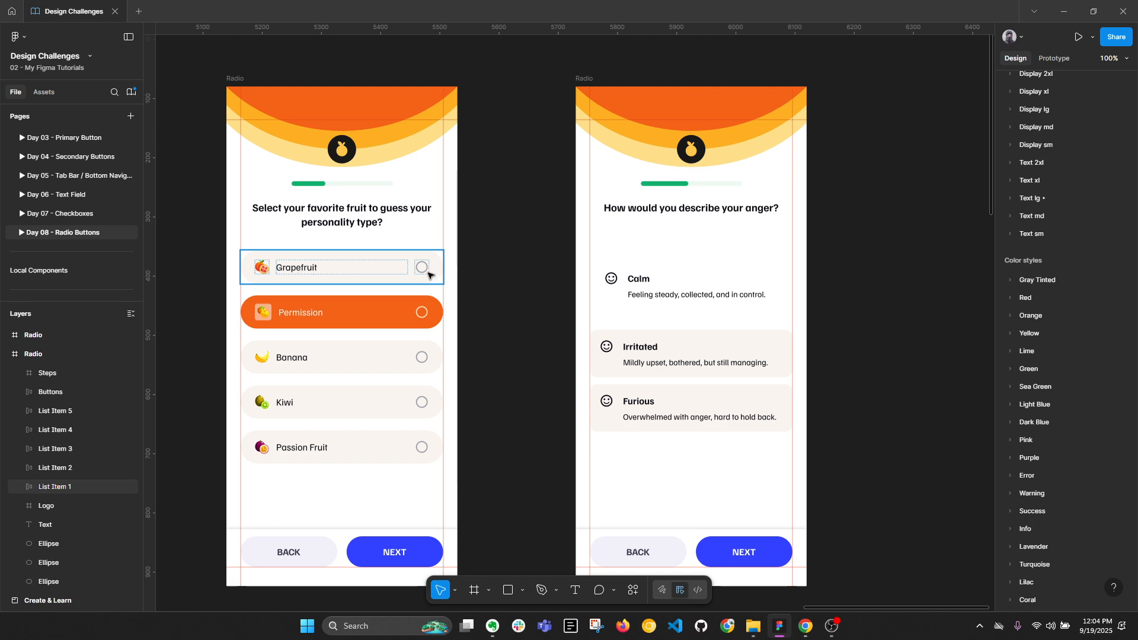
pyautogui.hscroll(2, 836, 234)
pyautogui.scroll(-1, 835, 233)
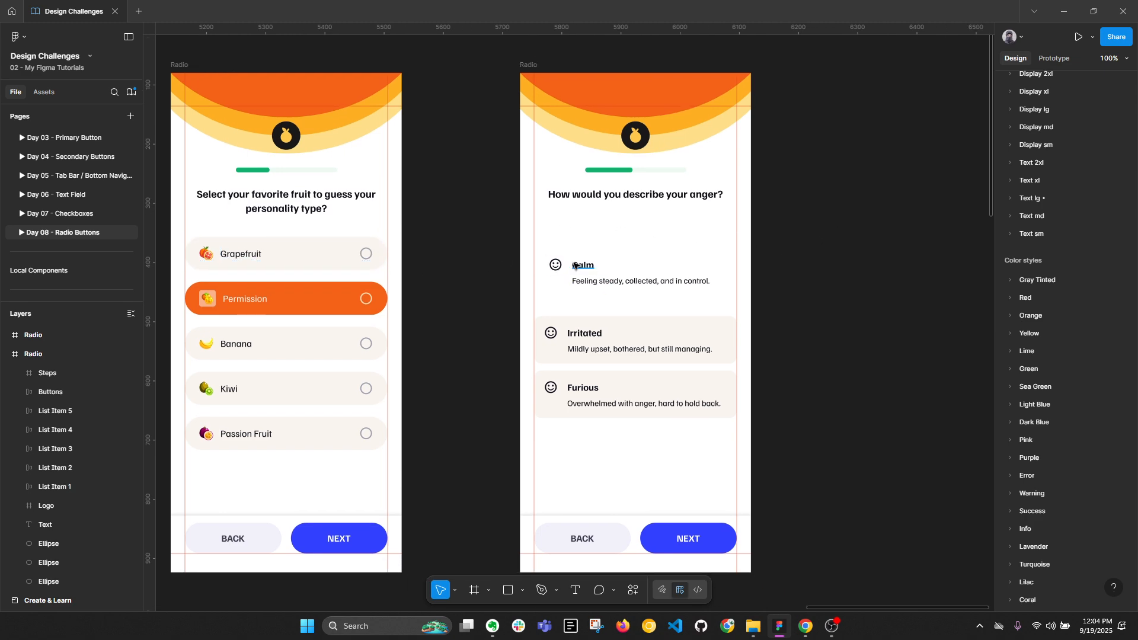
pyautogui.moveTo(527, 250); pyautogui.dragTo(711, 299)
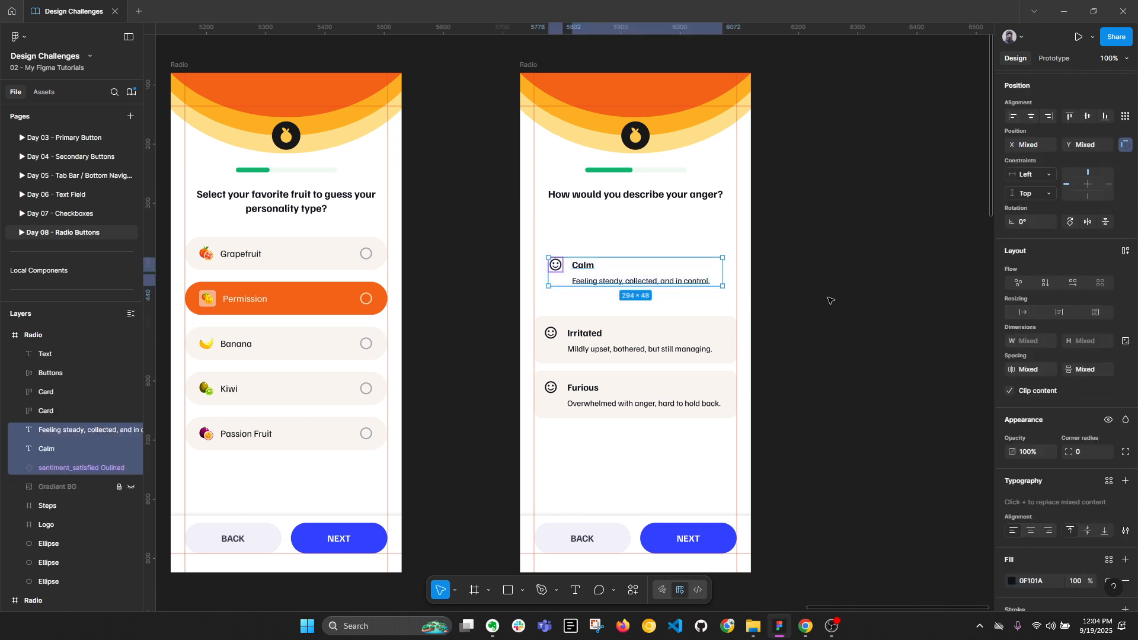
pyautogui.click(829, 299)
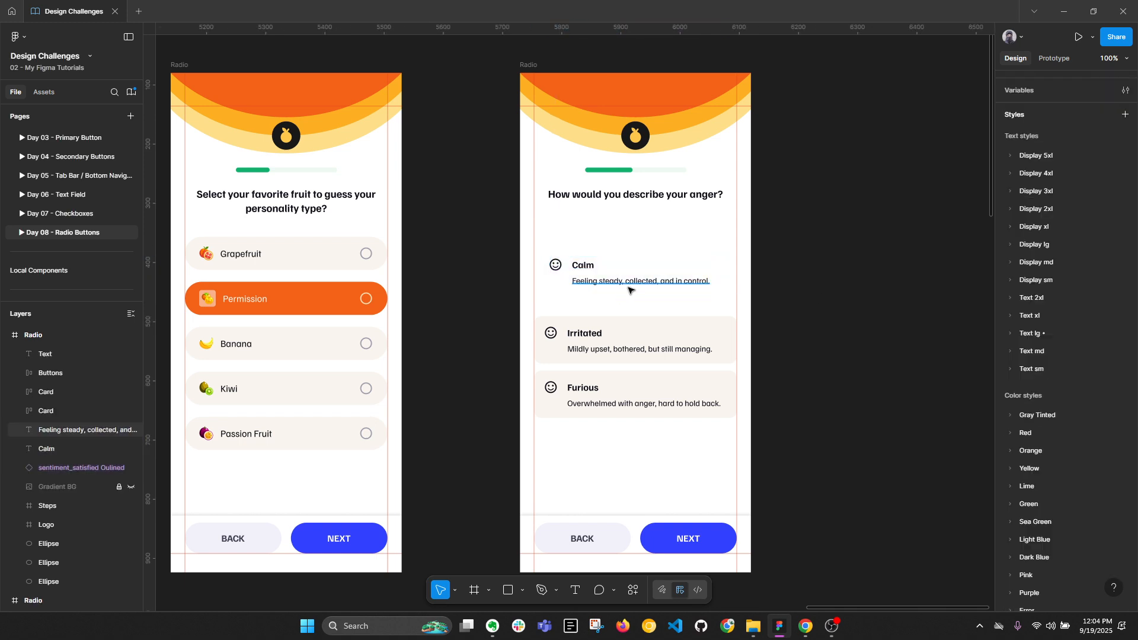
pyautogui.hotkey('alt', 'l')
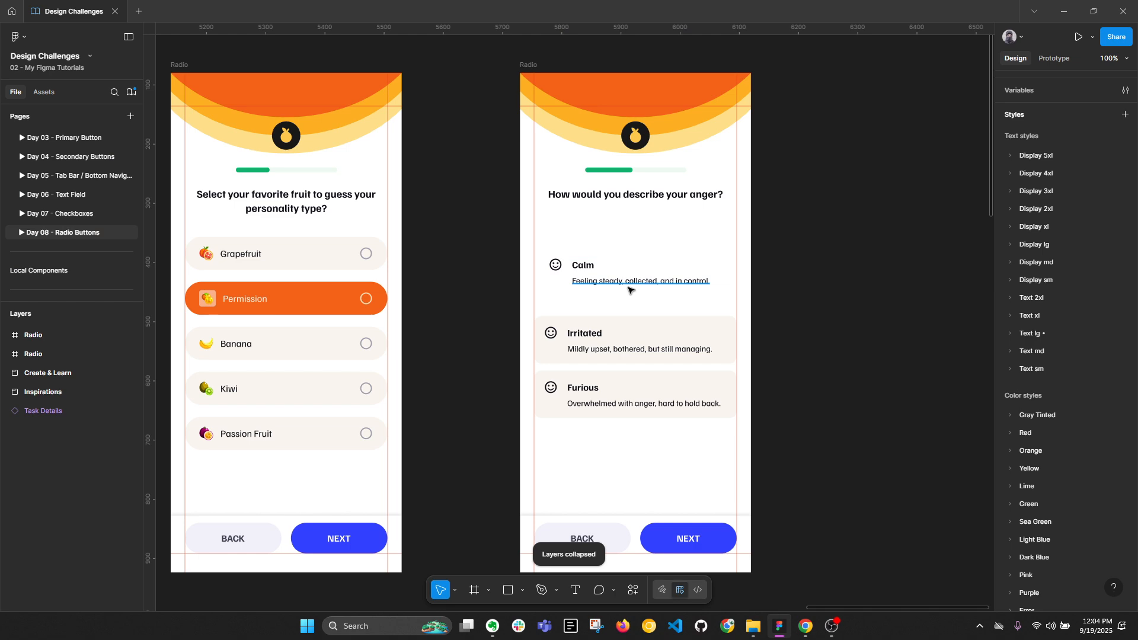
# Pick up the Unchecked, Primary radio button variant from the Create & Learn section for use on the anger quiz screen.
pyautogui.keyDown('ctrl'); pyautogui.scroll(3, 630, 289); pyautogui.keyUp('ctrl')
pyautogui.click(567, 260)
pyautogui.keyDown('shift'); pyautogui.click(616, 287); pyautogui.keyUp('shift')
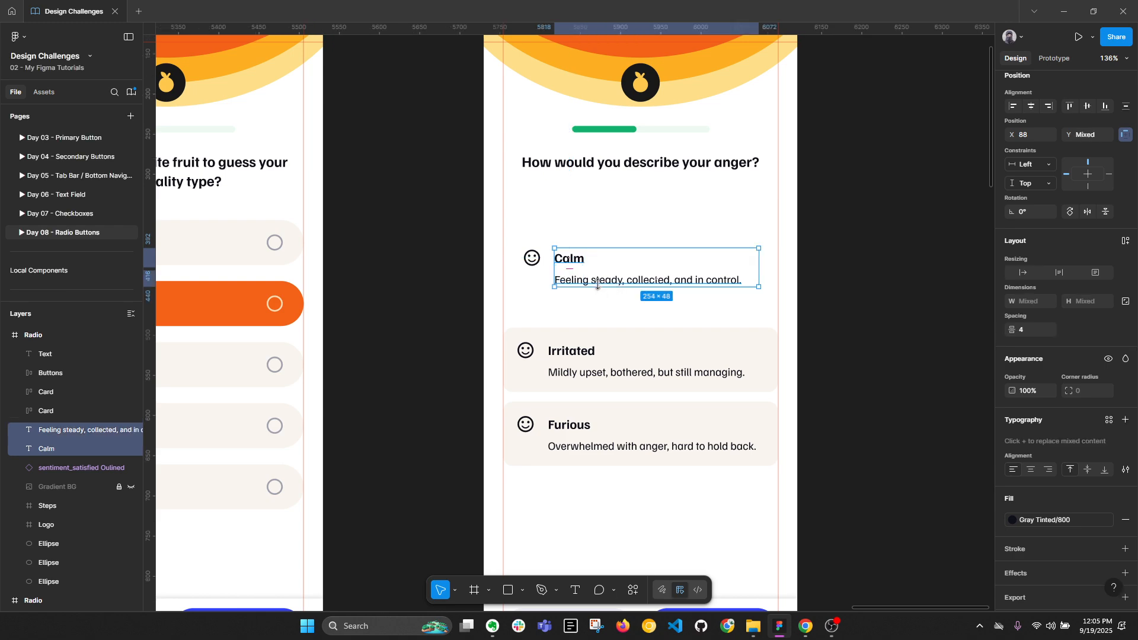
pyautogui.click(525, 264)
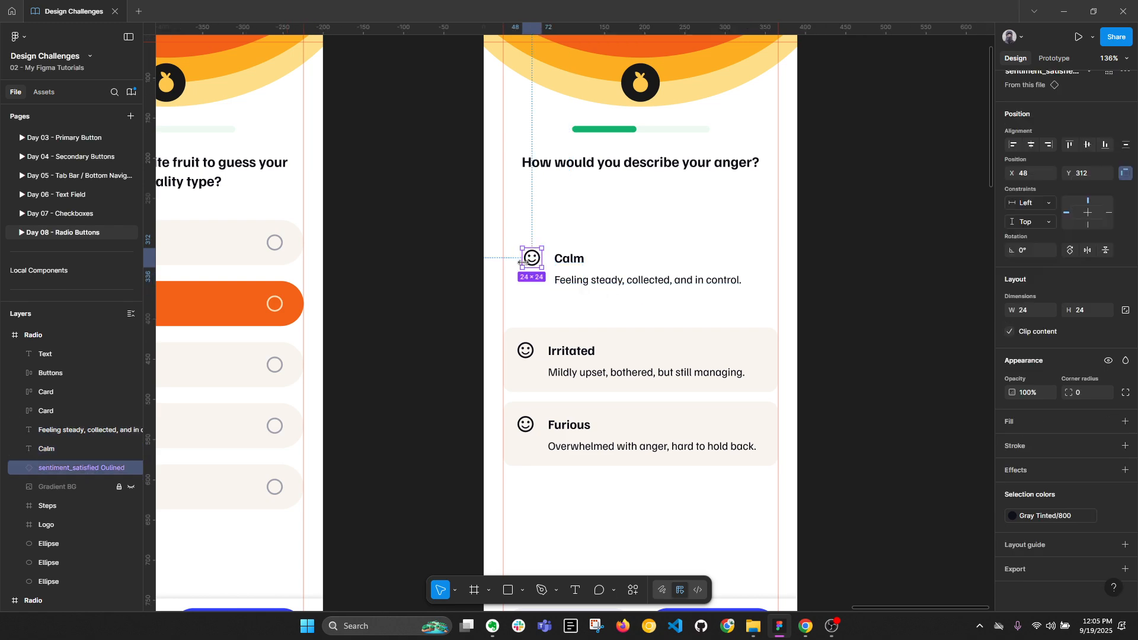
pyautogui.keyDown('ctrl'); pyautogui.scroll(-3, 741, 265); pyautogui.keyUp('ctrl')
pyautogui.moveTo(304, 249); pyautogui.dragTo(902, 286)
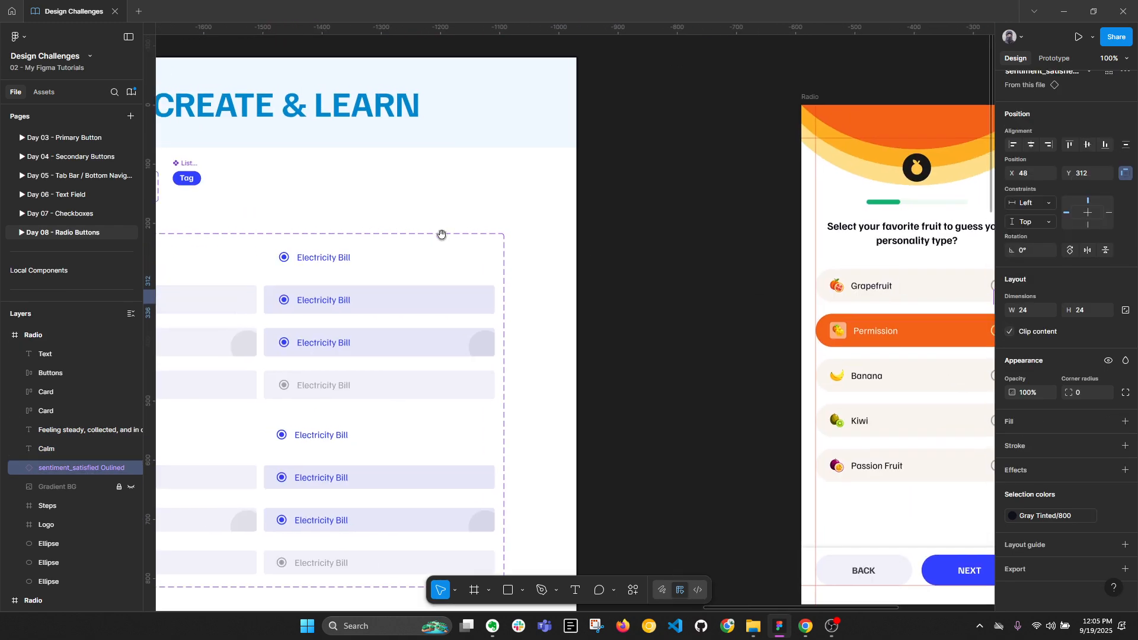
pyautogui.moveTo(441, 234); pyautogui.dragTo(421, 260)
pyautogui.click(367, 199)
pyautogui.keyDown('ctrl'); pyautogui.scroll(-3, 368, 198); pyautogui.keyUp('ctrl')
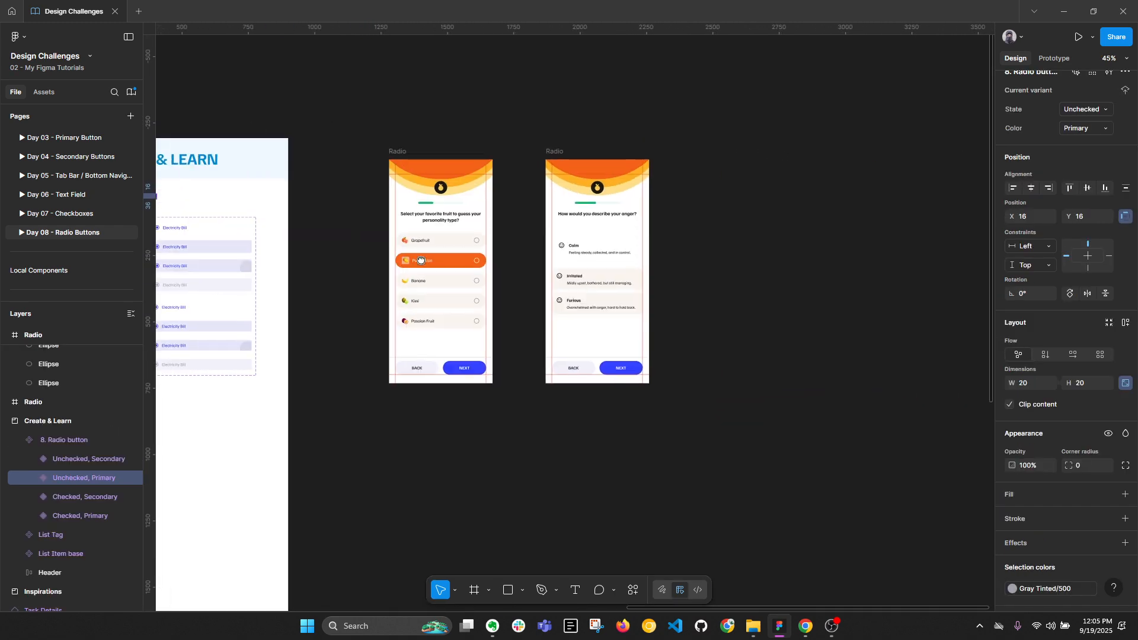
# Replace the smiley icons of the Calm, Irritated and Furious options with the unchecked radio button, then deselect them.
pyautogui.keyDown('ctrl'); pyautogui.scroll(5, 420, 261); pyautogui.keyUp('ctrl')
pyautogui.click(597, 238)
pyautogui.keyDown('shift'); pyautogui.click(592, 304); pyautogui.keyUp('shift')
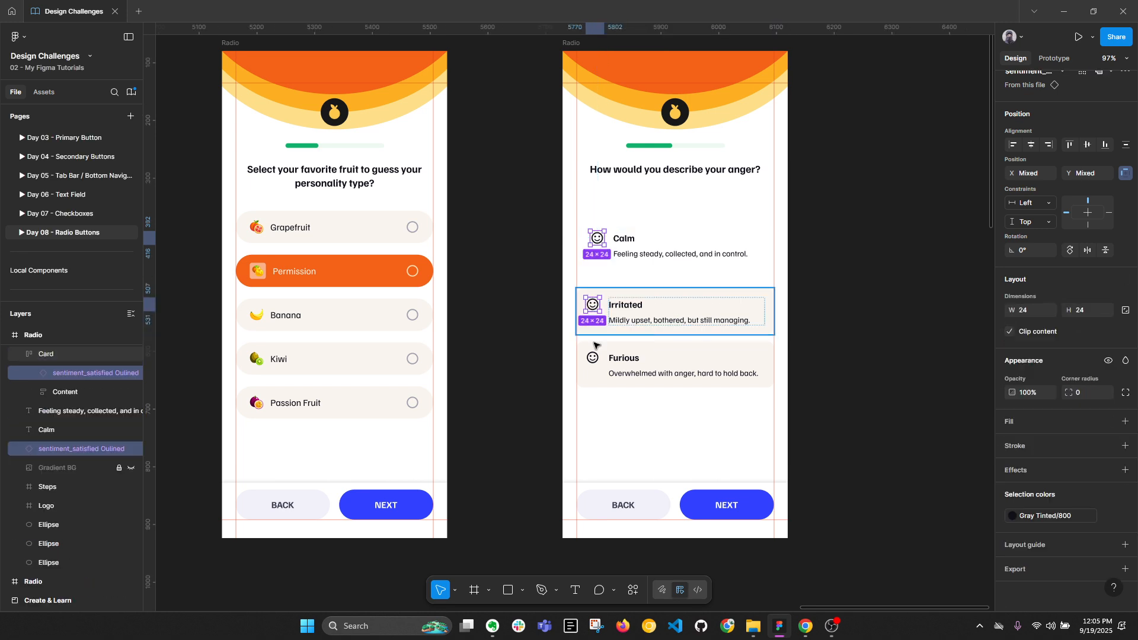
pyautogui.keyDown('shift'); pyautogui.click(593, 357); pyautogui.keyUp('shift')
pyautogui.rightClick(592, 356)
pyautogui.click(664, 120)
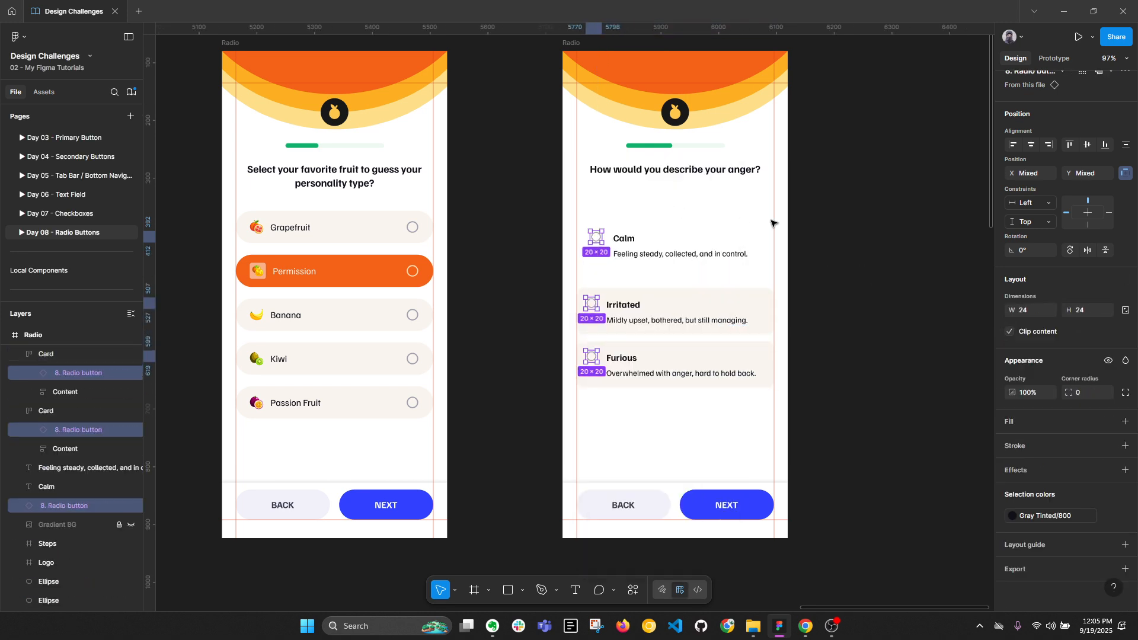
pyautogui.click(1089, 348)
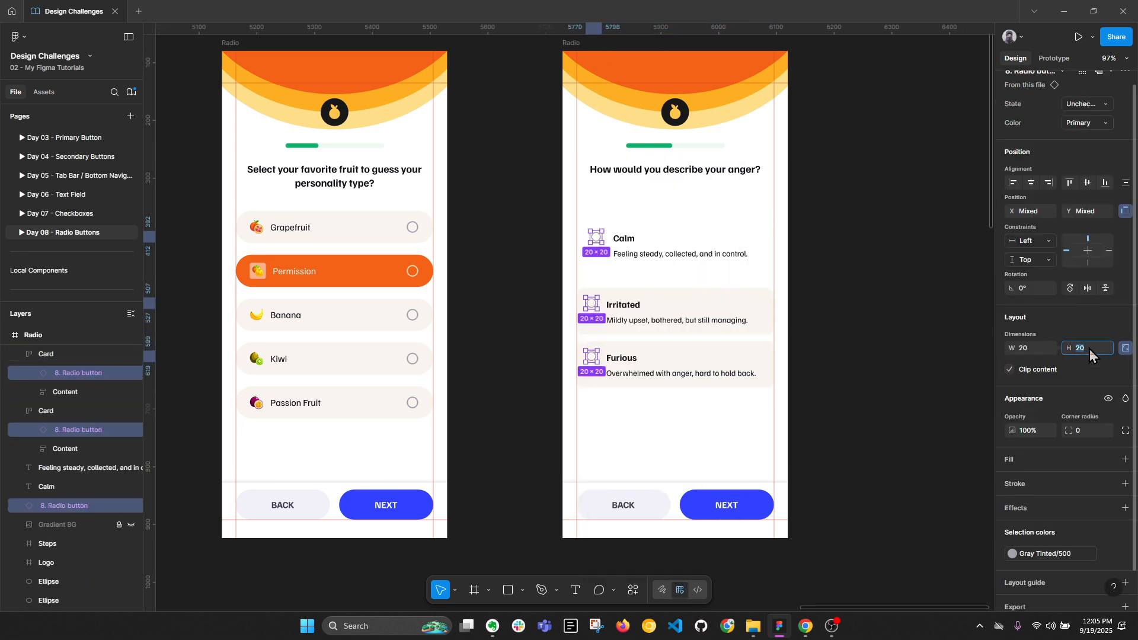
pyautogui.keyDown('ctrl'); pyautogui.scroll(3, 834, 318); pyautogui.keyUp('ctrl')
pyautogui.click(834, 319)
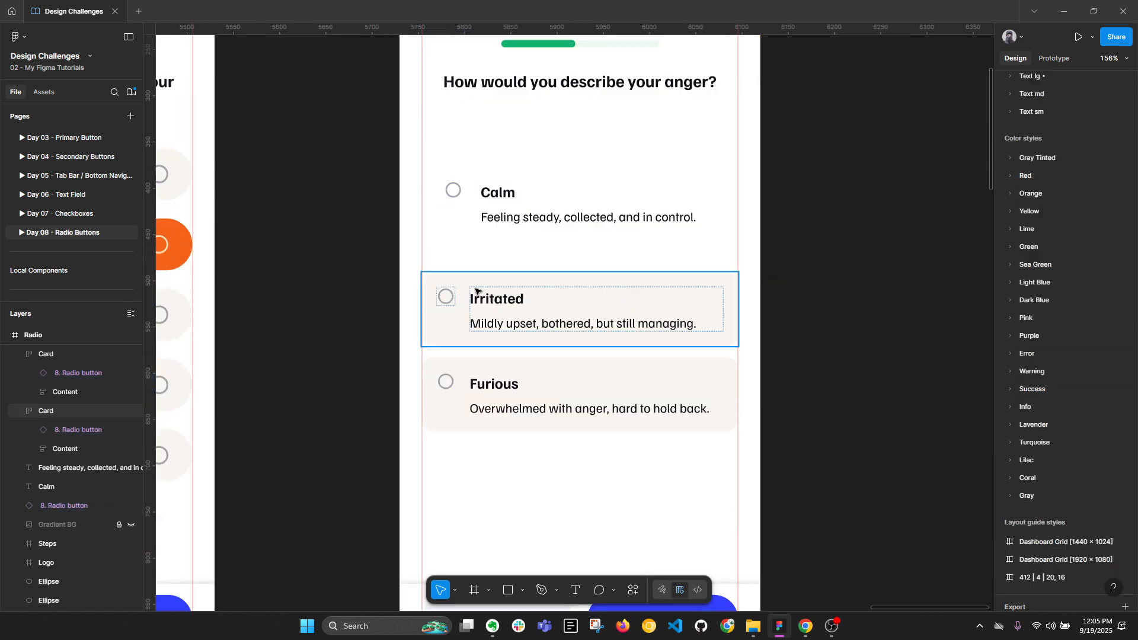
# Vertically centre the Calm option's radio button with its title.
pyautogui.click(503, 198)
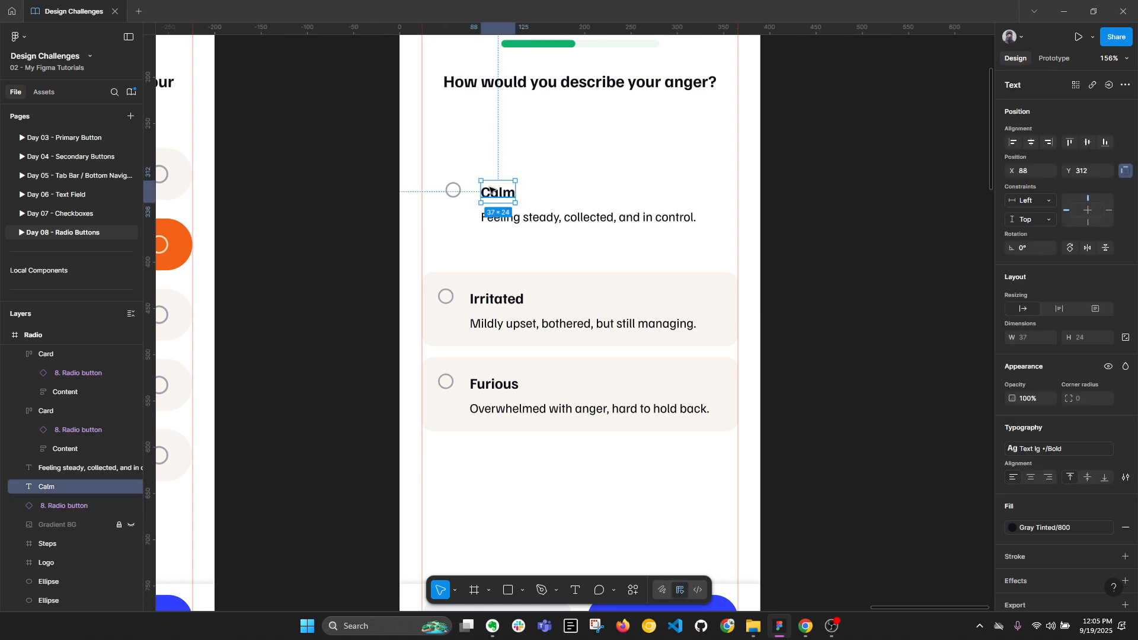
pyautogui.moveTo(350, 180); pyautogui.dragTo(599, 200)
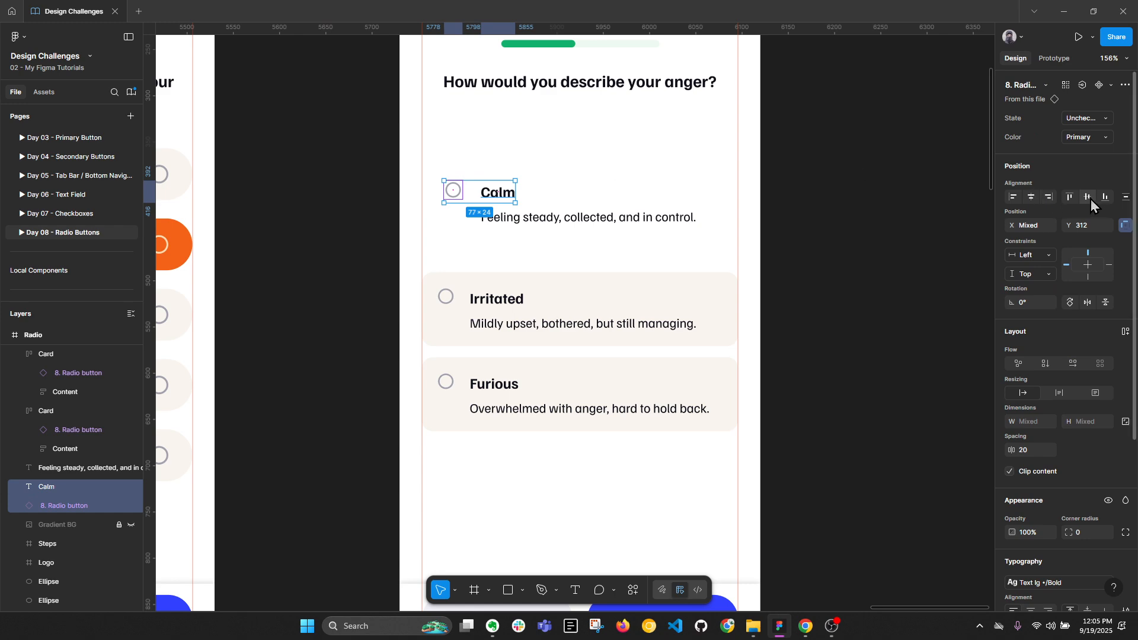
pyautogui.click(1087, 197)
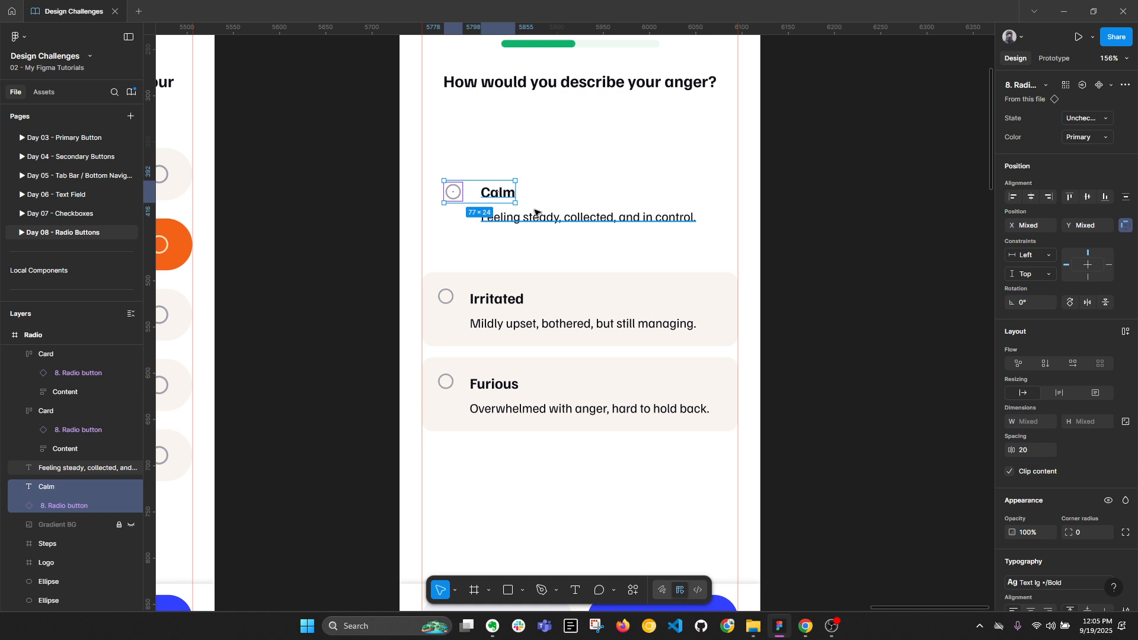
# Try grouping the radio button and Calm title in auto layout, nested in a vertical auto layout with the description and aligned right.
pyautogui.hotkey('shift', 'a')
pyautogui.click(563, 217)
pyautogui.keyDown('shift'); pyautogui.click(496, 193); pyautogui.keyUp('shift')
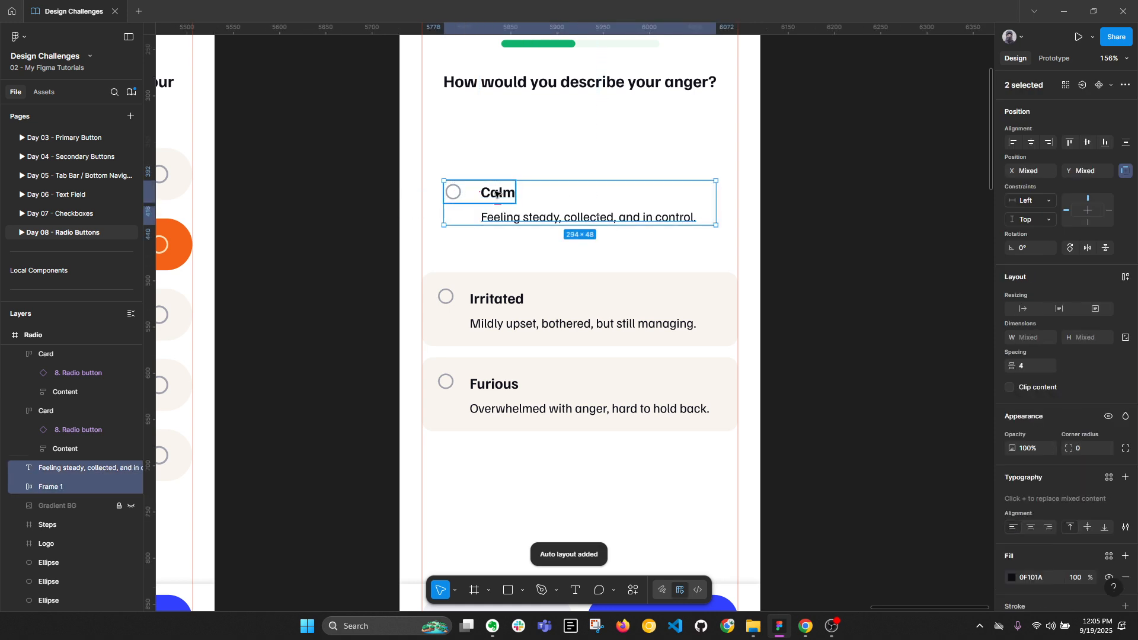
pyautogui.hotkey('shift', 'a')
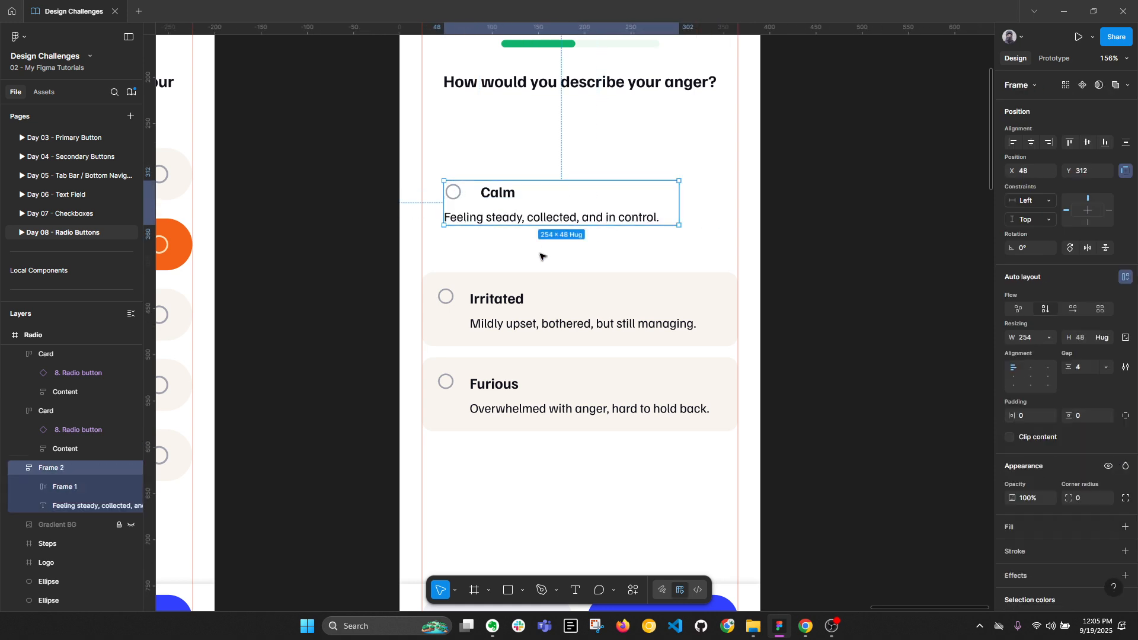
pyautogui.click(1030, 368)
pyautogui.click(1047, 368)
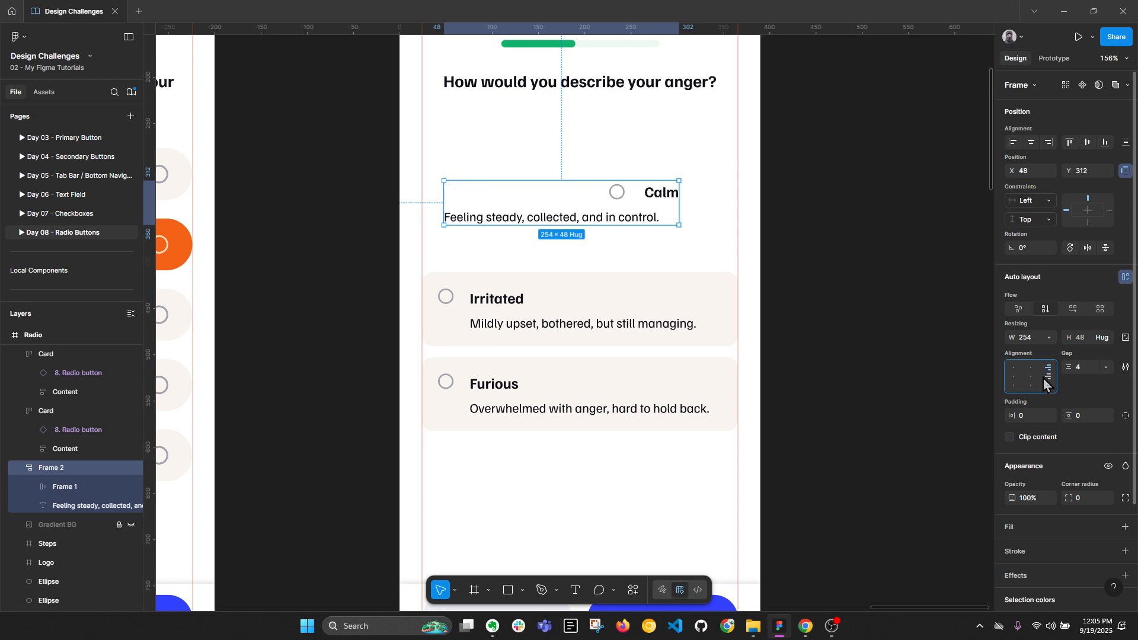
# Undo the nested auto layouts around the Calm option and clear the selection.
pyautogui.hotkey('ctrl', 'z')
pyautogui.hotkey('ctrl', 'z')
pyautogui.hotkey('ctrl', 'z')
pyautogui.hotkey('ctrl', 'z')
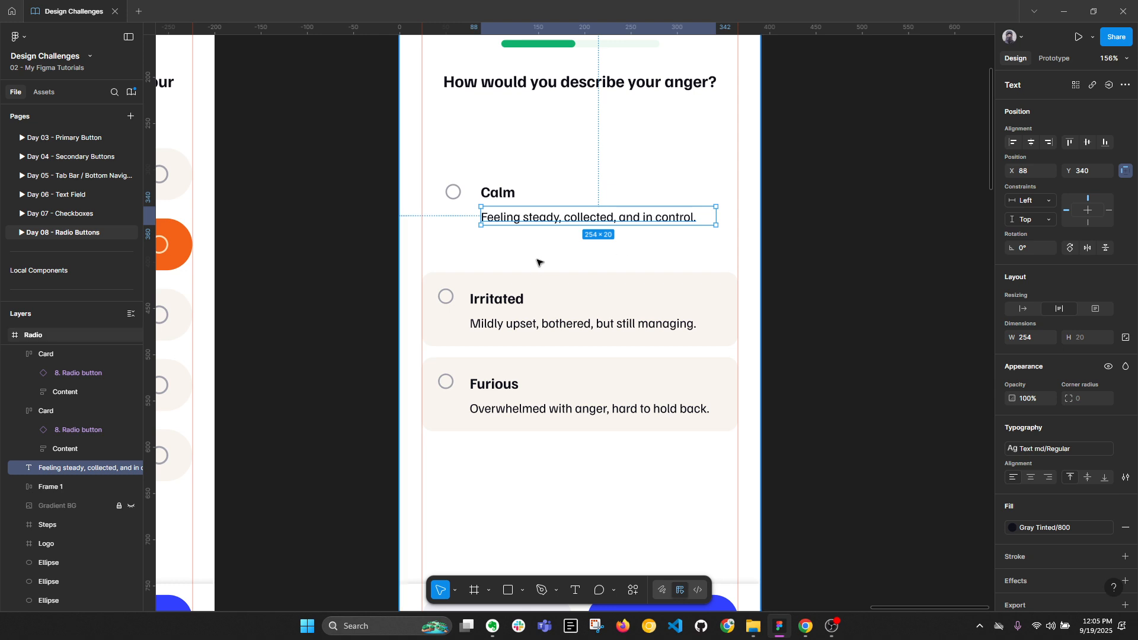
pyautogui.hotkey('ctrl', 'z')
pyautogui.hotkey('ctrl', 'z')
pyautogui.press('Escape')
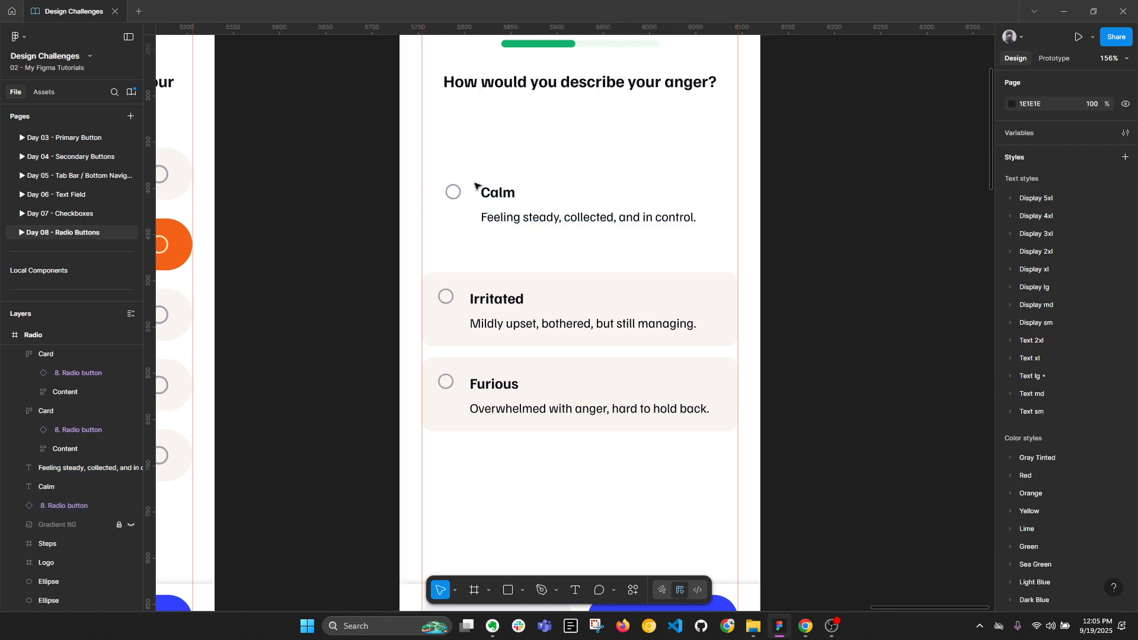
# Wrap the Calm title and its description in a vertical auto layout and rename the frame Content.
pyautogui.moveTo(486, 172); pyautogui.dragTo(534, 236)
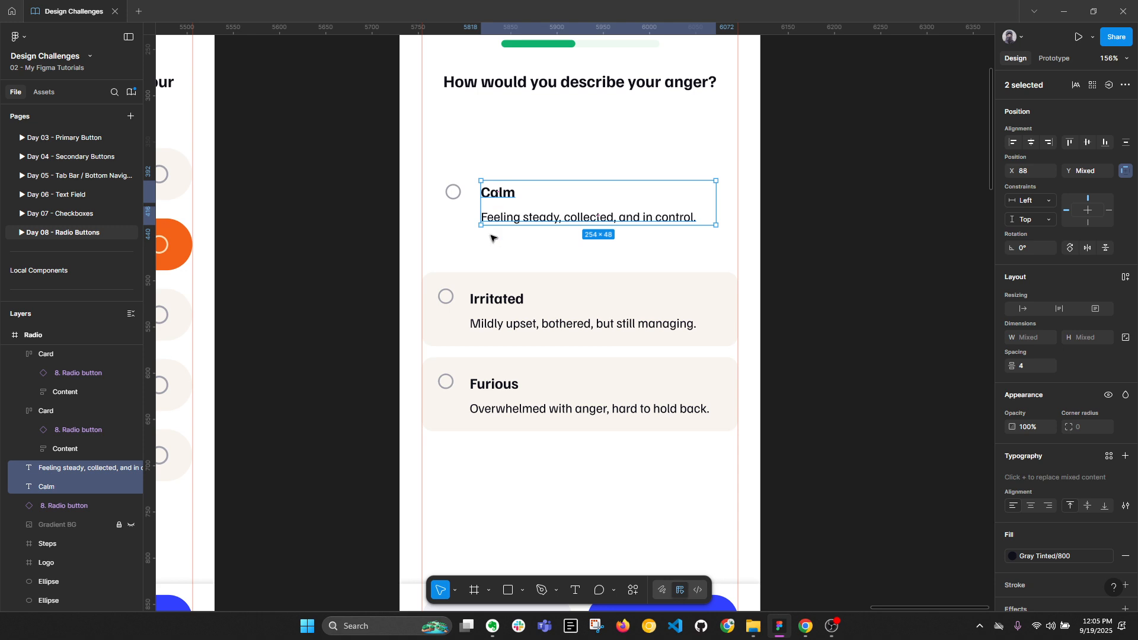
pyautogui.hotkey('shift', 'a')
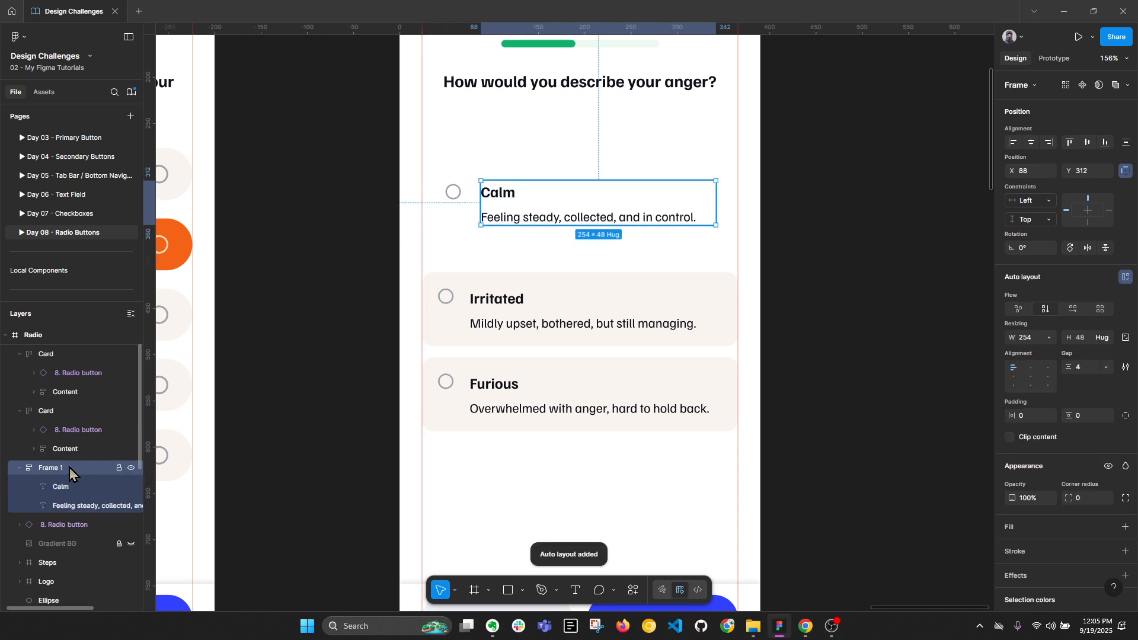
pyautogui.doubleClick(69, 468)
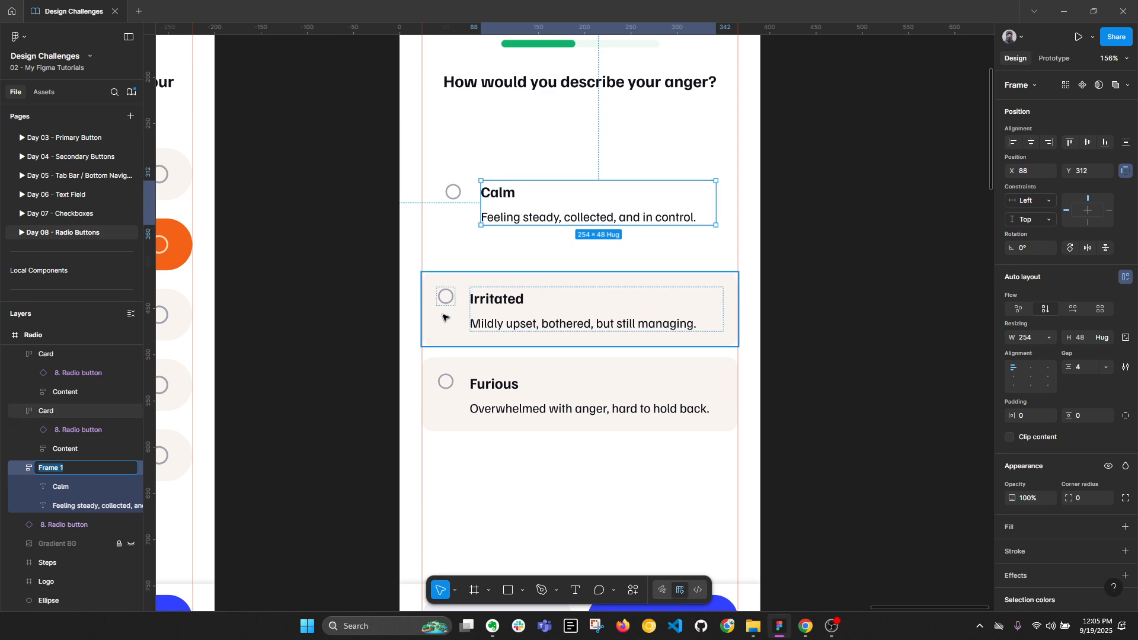
pyautogui.write('Content')
pyautogui.press('Return')
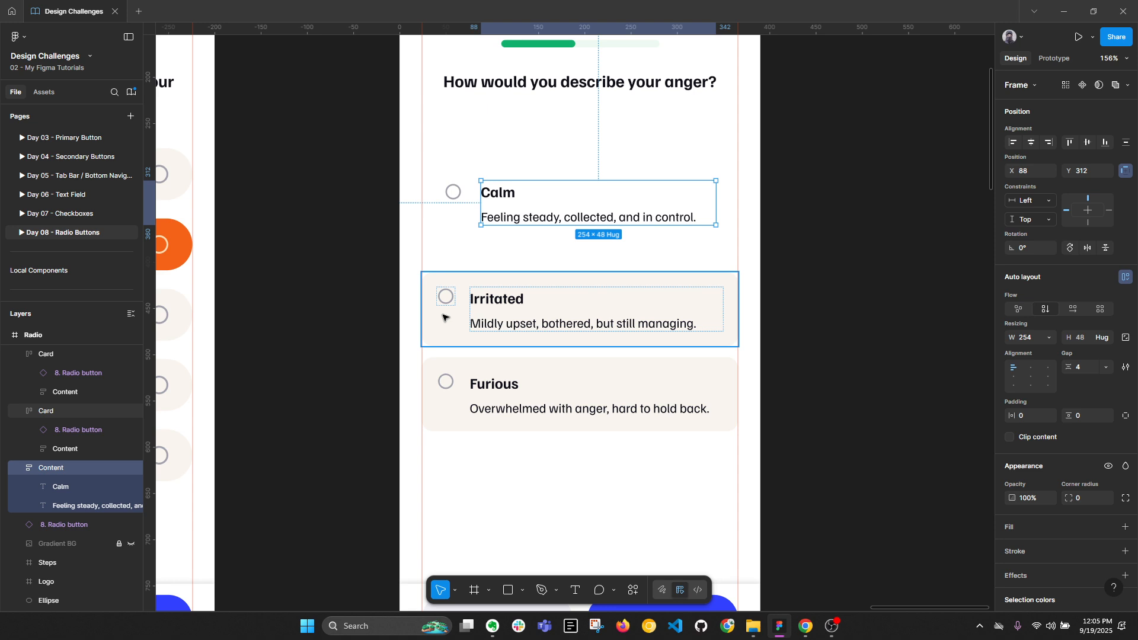
# Combine the Calm radio button and Content frame in a horizontal auto layout, rename it Card, and collapse the layers.
pyautogui.click(451, 200)
pyautogui.keyDown('shift'); pyautogui.click(499, 202); pyautogui.keyUp('shift')
pyautogui.hotkey('shift', 'a')
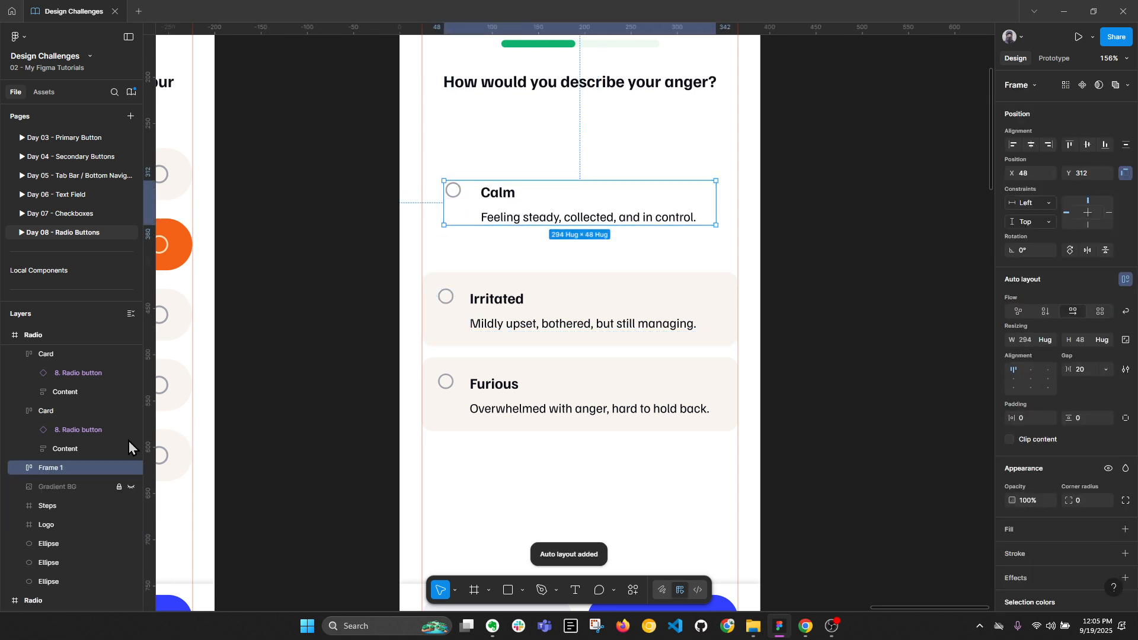
pyautogui.doubleClick(71, 466)
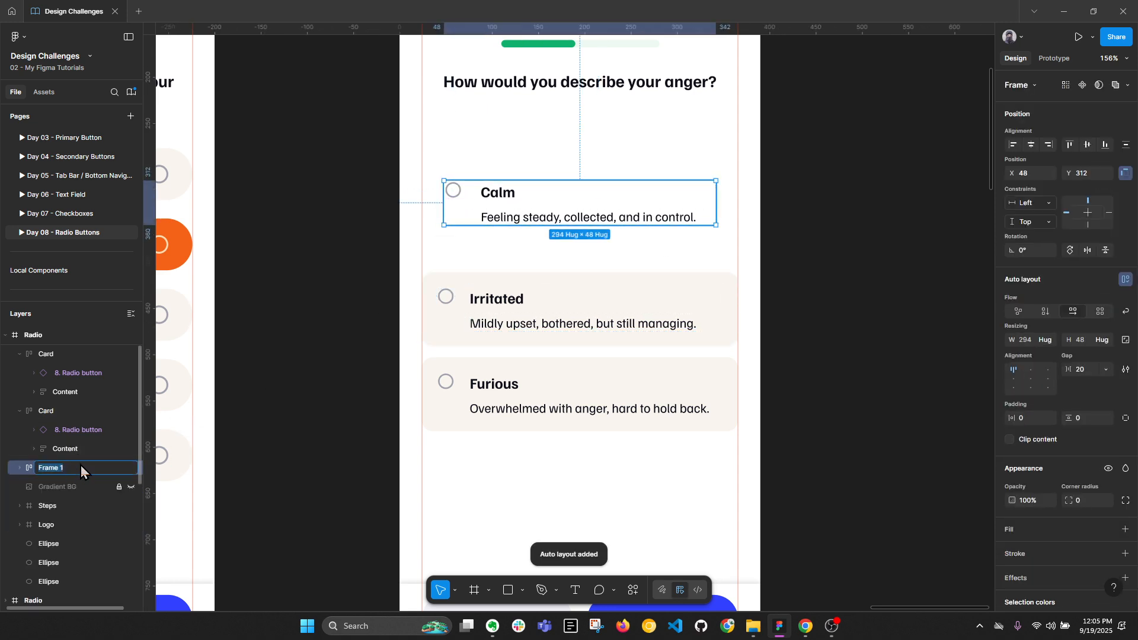
pyautogui.write('Card')
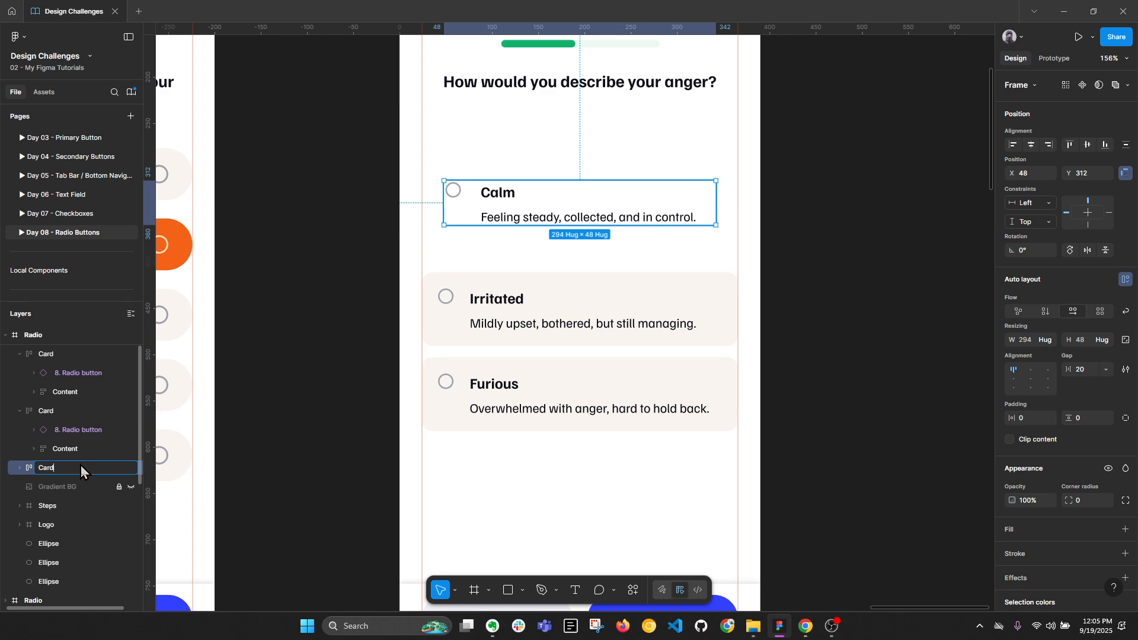
pyautogui.press('Return')
pyautogui.hotkey('alt', 'l')
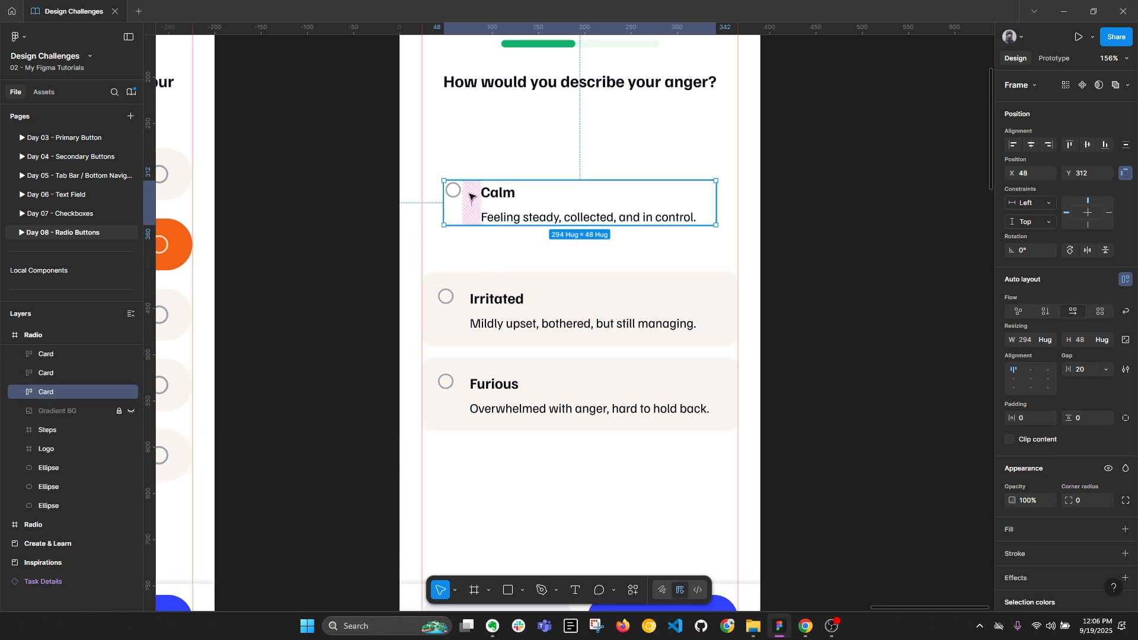
# Resize the Calm card's radio button to 24 × 24.
pyautogui.click(509, 205)
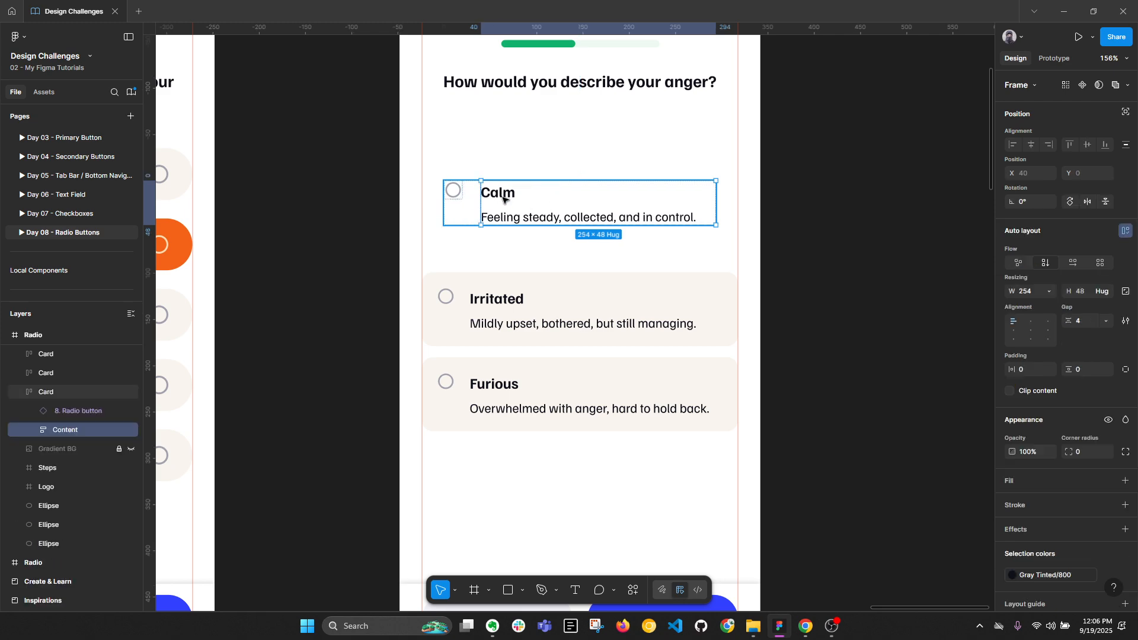
pyautogui.click(470, 216)
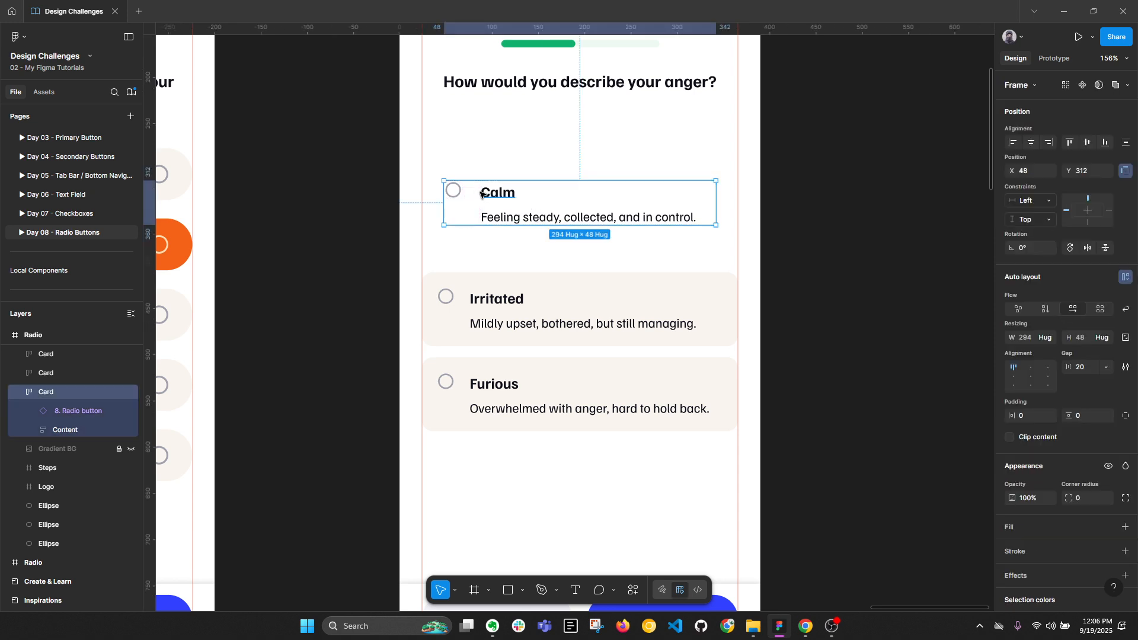
pyautogui.keyDown('ctrl'); pyautogui.scroll(3, 484, 194); pyautogui.keyUp('ctrl')
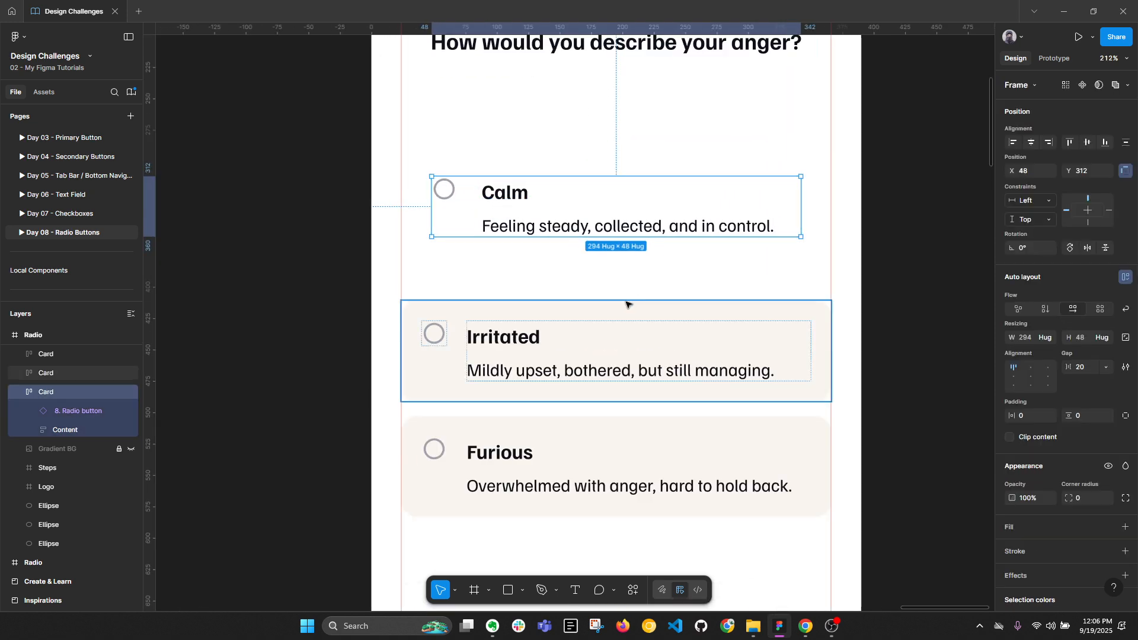
pyautogui.doubleClick(493, 192)
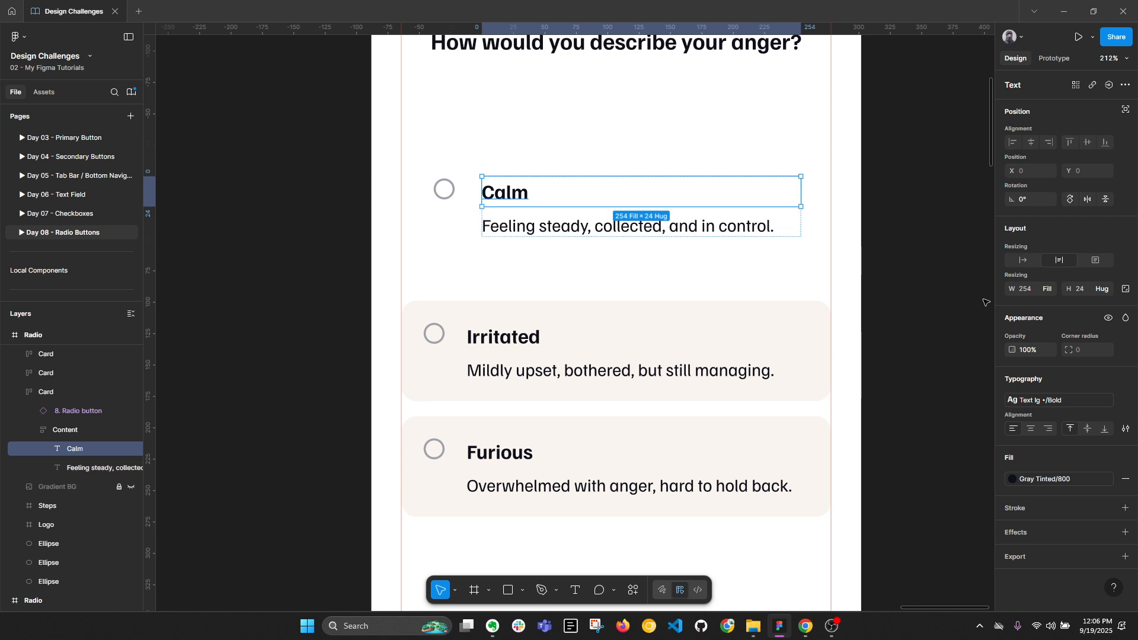
pyautogui.click(445, 196)
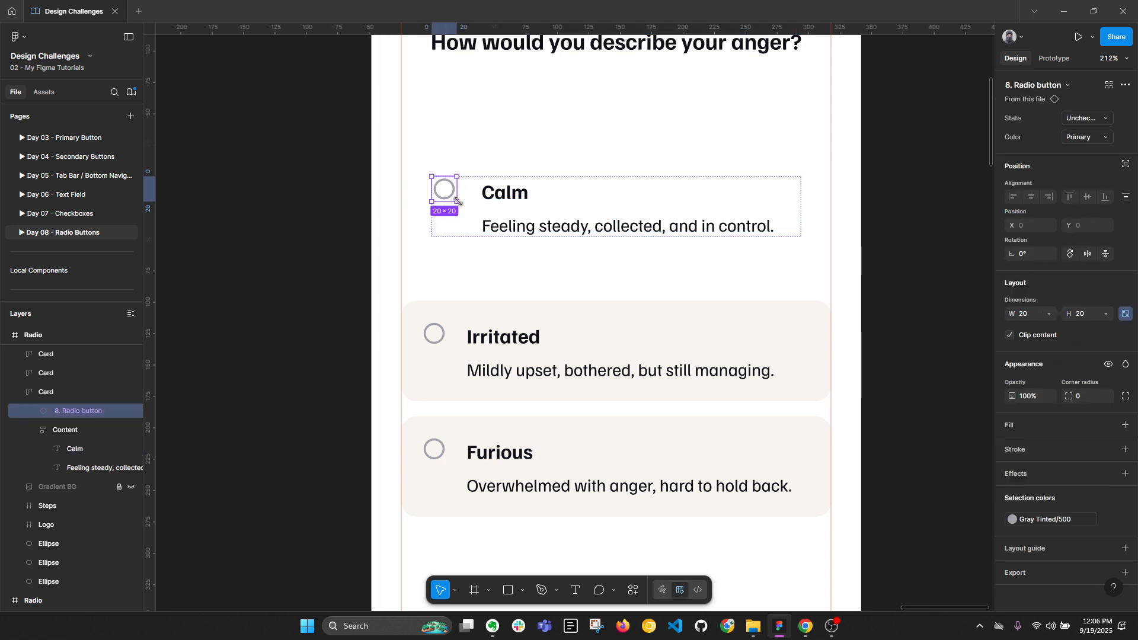
pyautogui.moveTo(460, 203); pyautogui.dragTo(460, 203)
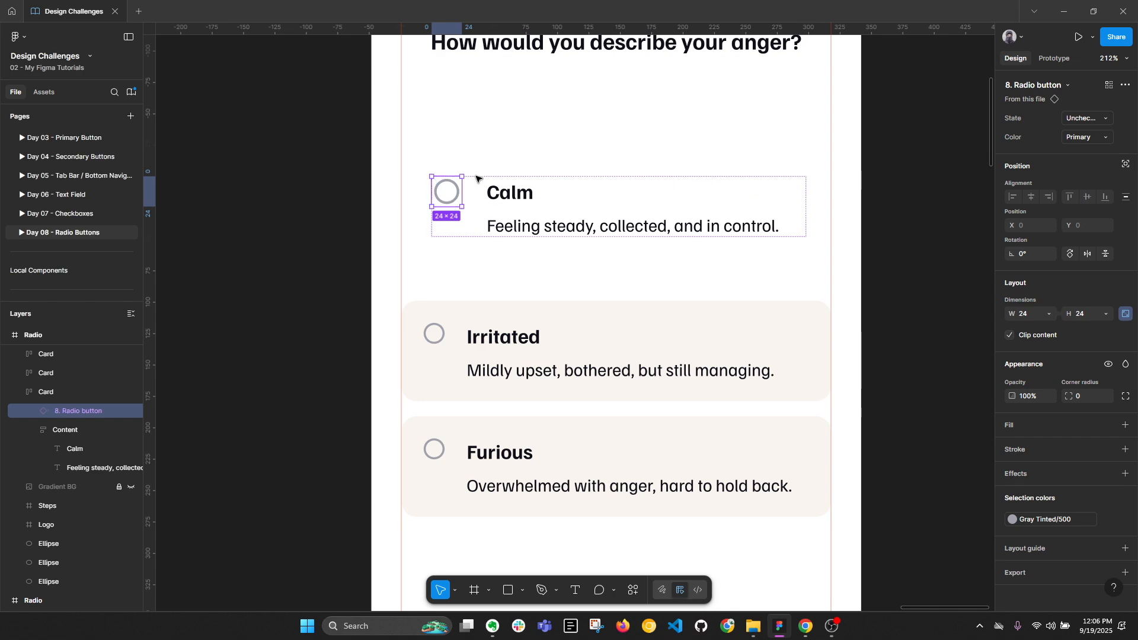
# Place a horizontal ruler guide across the Calm title at about 318 to compare its alignment with the radio button.
pyautogui.click(500, 193)
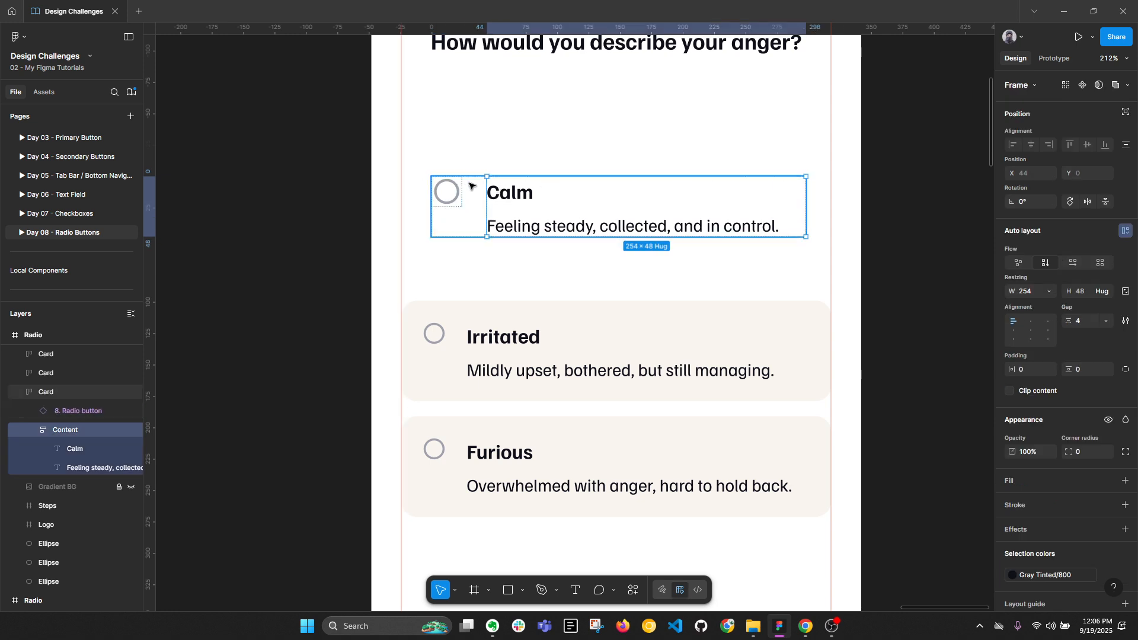
pyautogui.press('Escape')
pyautogui.click(503, 181)
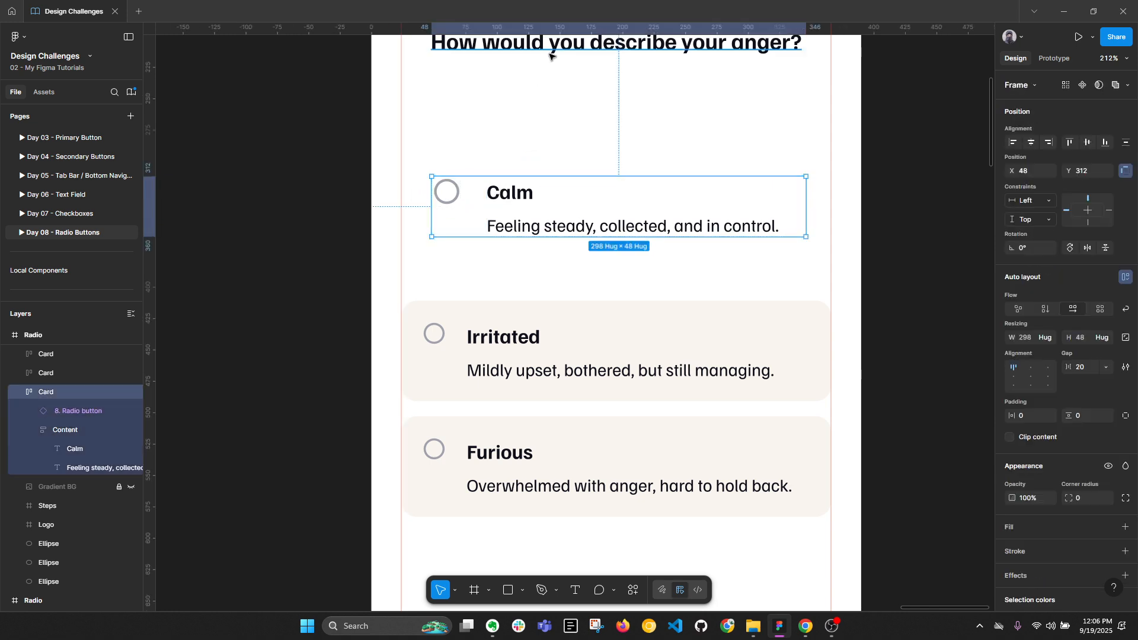
pyautogui.moveTo(559, 43); pyautogui.dragTo(558, 185)
pyautogui.scroll(3, 461, 197)
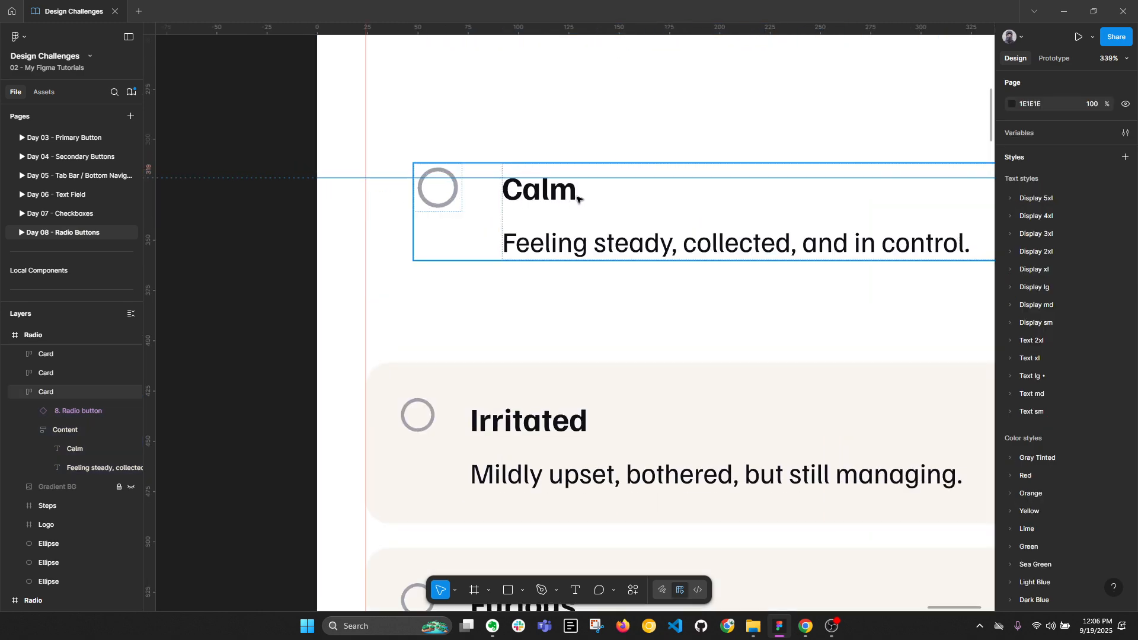
# Set the Calm card's radio button size to 20 and deselect it.
pyautogui.doubleClick(452, 203)
pyautogui.click(1086, 316)
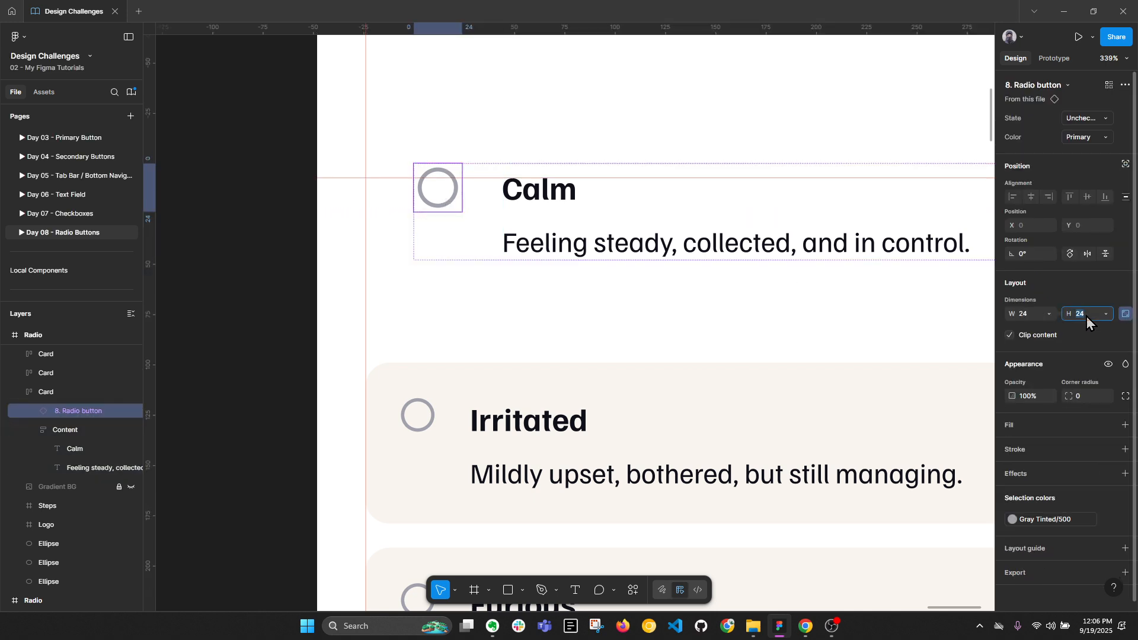
pyautogui.write('20')
pyautogui.press('Return')
pyautogui.press('Escape')
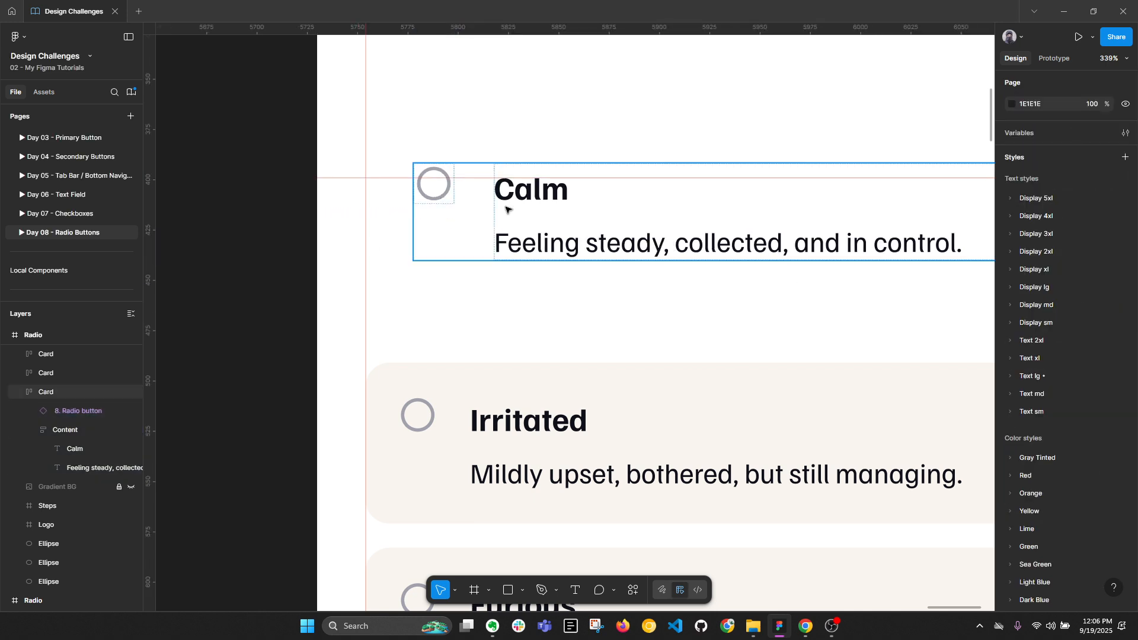
# Collapse all layers and remove the horizontal ruler guide crossing the Calm title.
pyautogui.press('Escape')
pyautogui.moveTo(500, 176); pyautogui.dragTo(504, 178)
pyautogui.keyDown('ctrl'); pyautogui.scroll(-5, 471, 234); pyautogui.keyUp('ctrl')
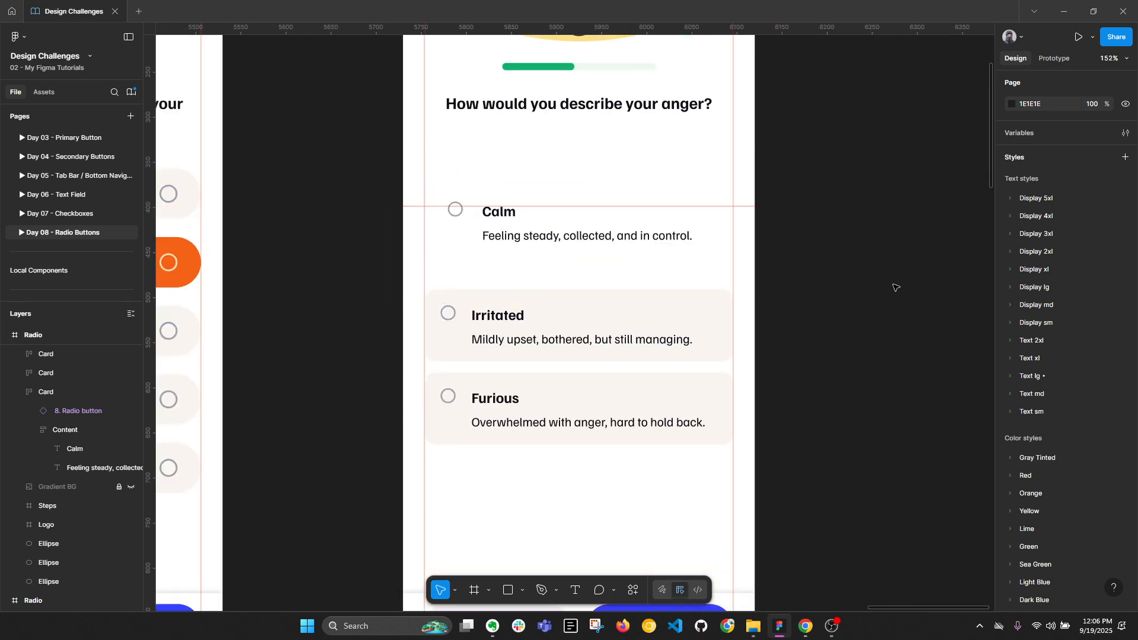
pyautogui.hotkey('alt', 'l')
pyautogui.keyDown('ctrl'); pyautogui.scroll(1, 585, 201); pyautogui.keyUp('ctrl')
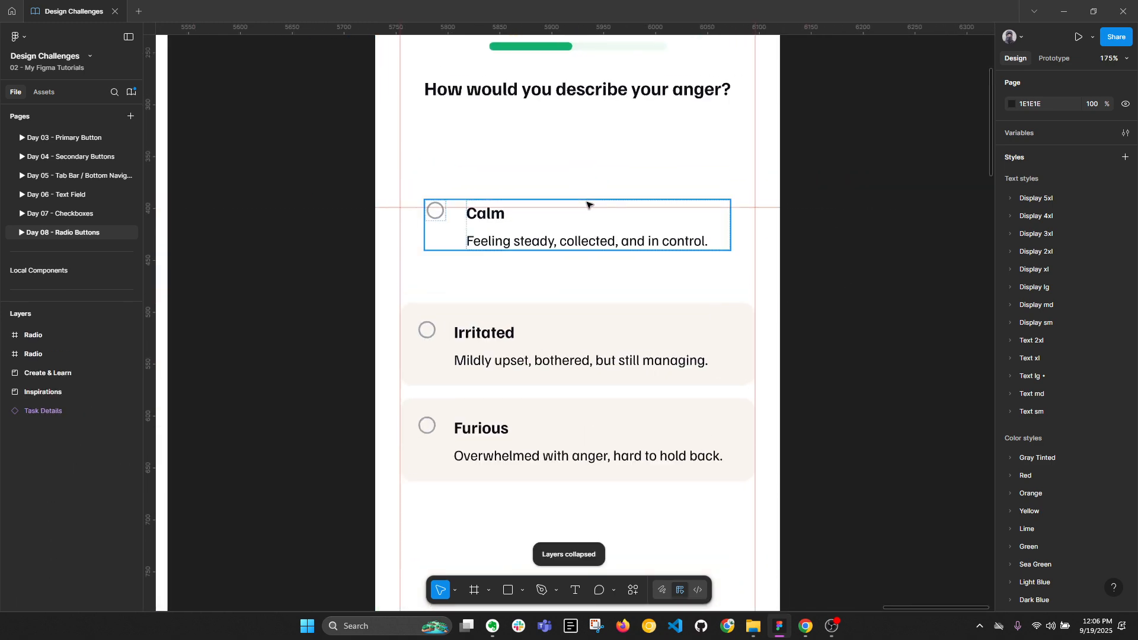
pyautogui.click(533, 183)
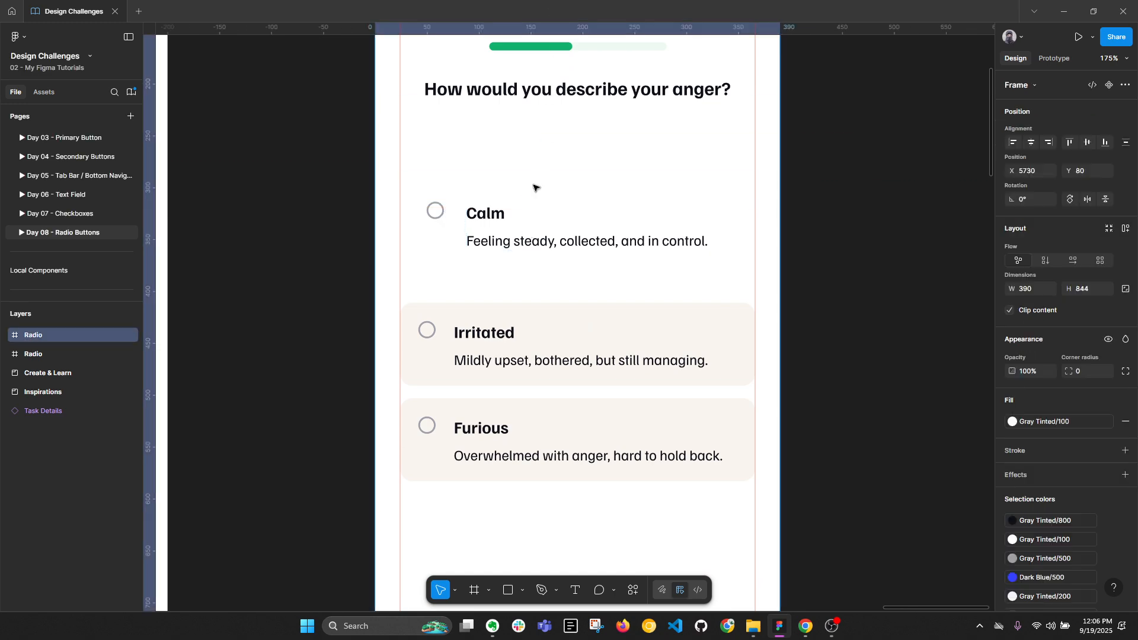
pyautogui.keyDown('ctrl'); pyautogui.scroll(-3, 533, 178); pyautogui.keyUp('ctrl')
pyautogui.keyDown('ctrl'); pyautogui.scroll(3, 544, 207); pyautogui.keyUp('ctrl')
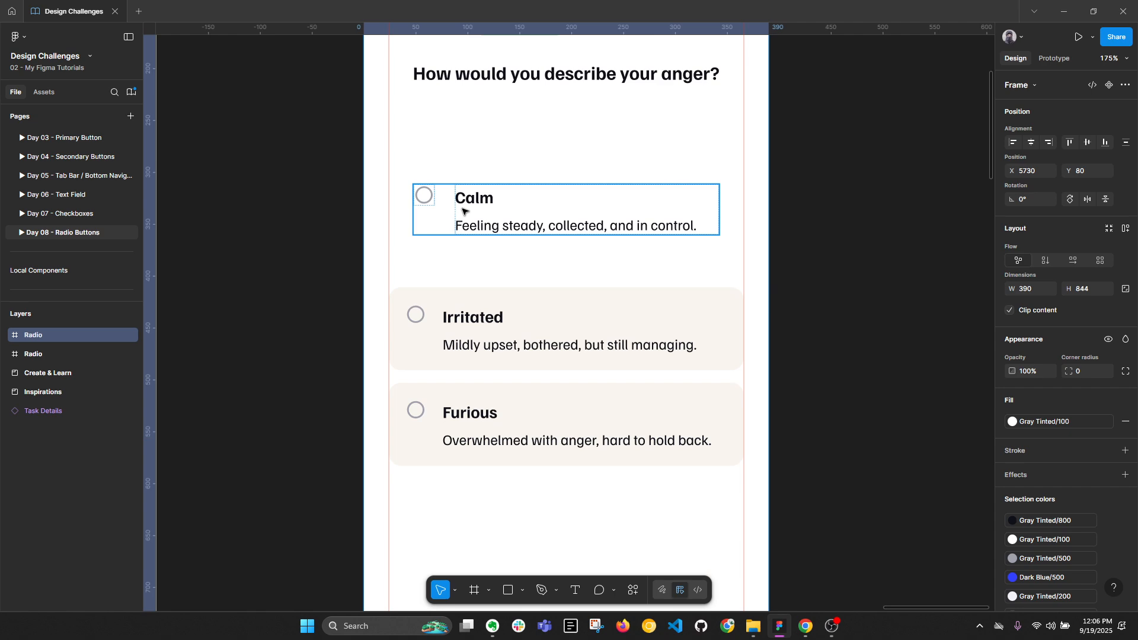
# Wrap the Calm card's radio button in its own auto layout frame and rename that frame Icon.
pyautogui.doubleClick(430, 201)
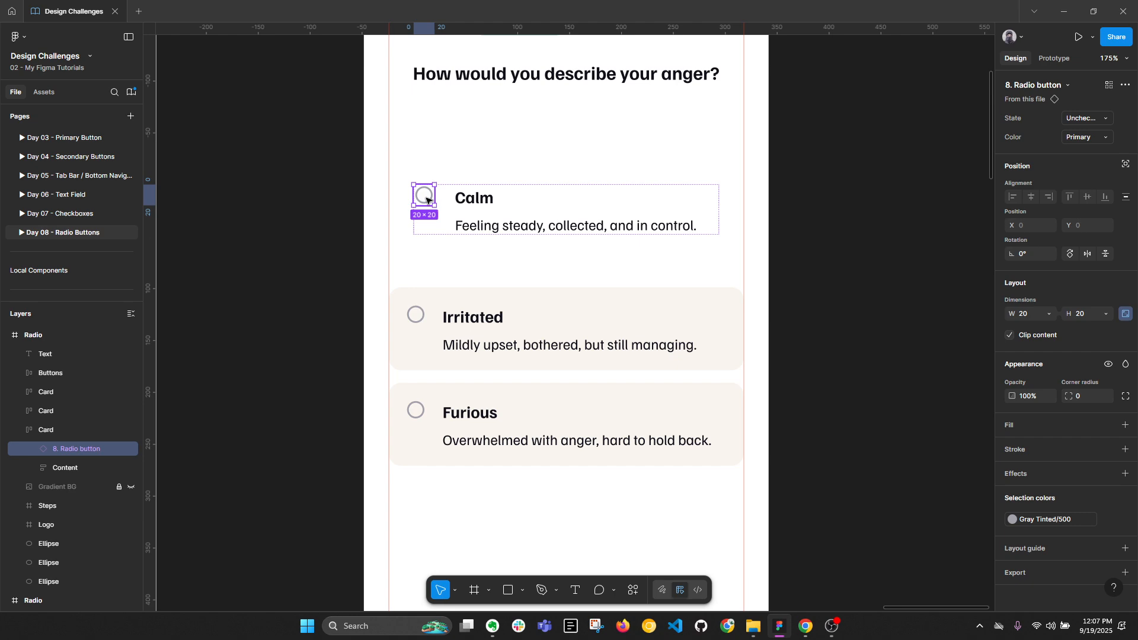
pyautogui.hotkey('shift', 'a')
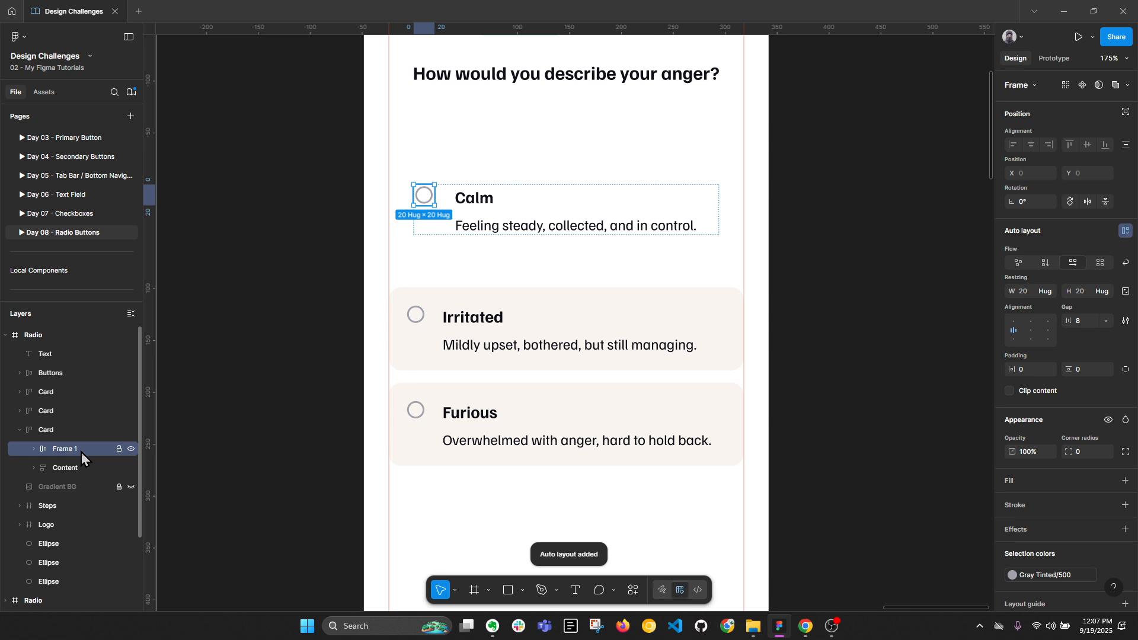
pyautogui.write('Ico')
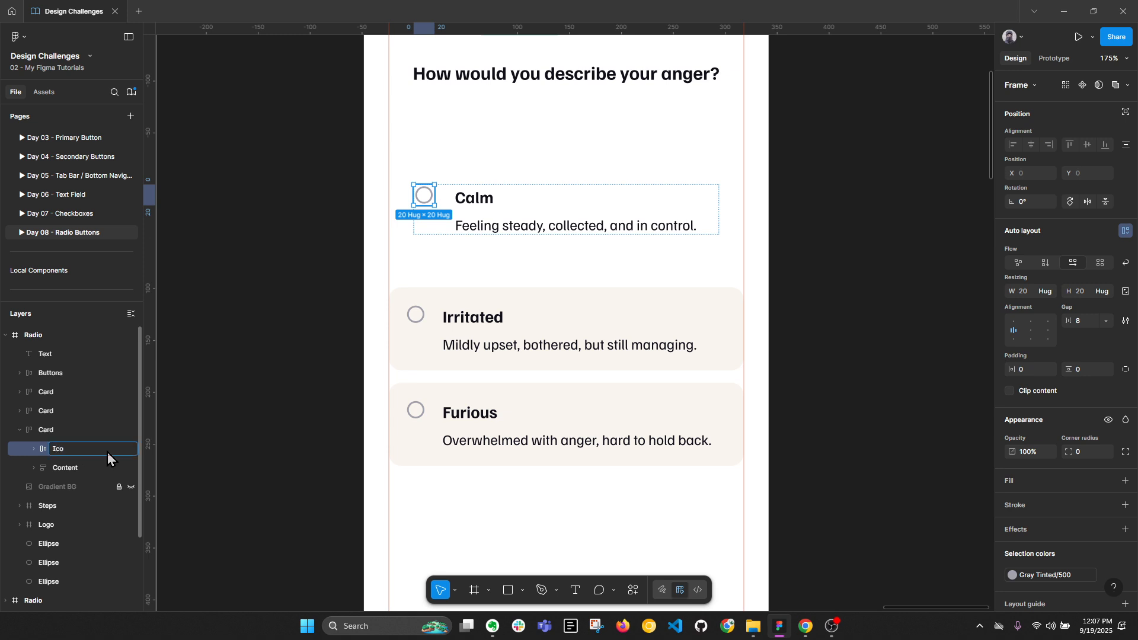
pyautogui.write('n')
pyautogui.press('Return')
pyautogui.scroll(5, 465, 223)
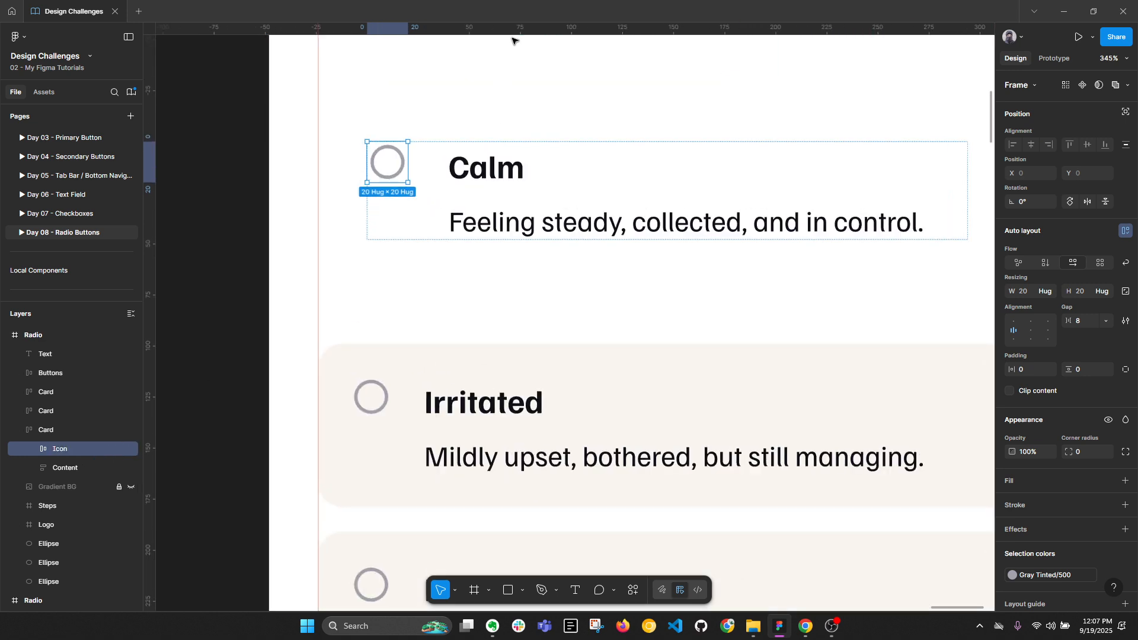
# Place a horizontal ruler guide across the Calm title and set the Icon frame's top padding to 4.
pyautogui.moveTo(515, 33); pyautogui.dragTo(527, 157)
pyautogui.click(400, 173)
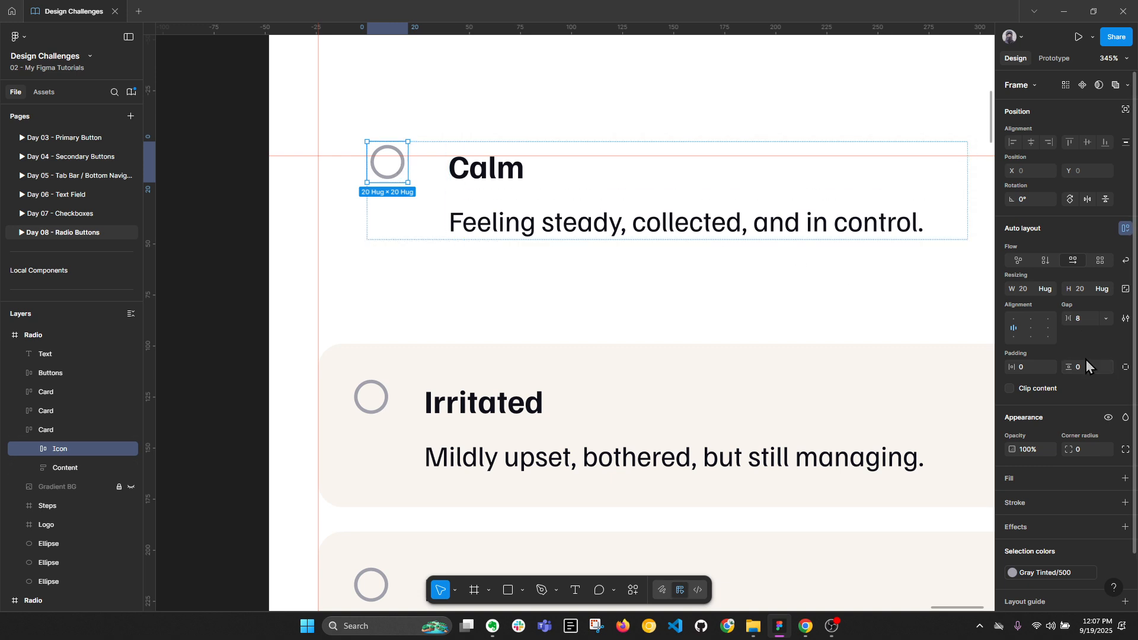
pyautogui.click(1126, 370)
pyautogui.click(1082, 368)
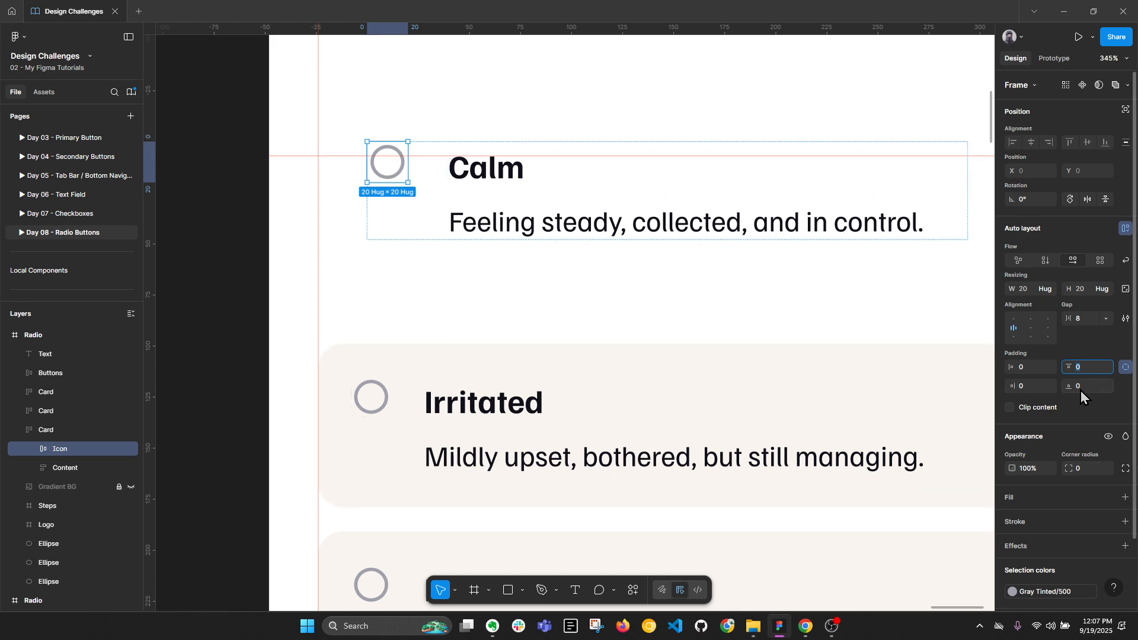
pyautogui.press('Return')
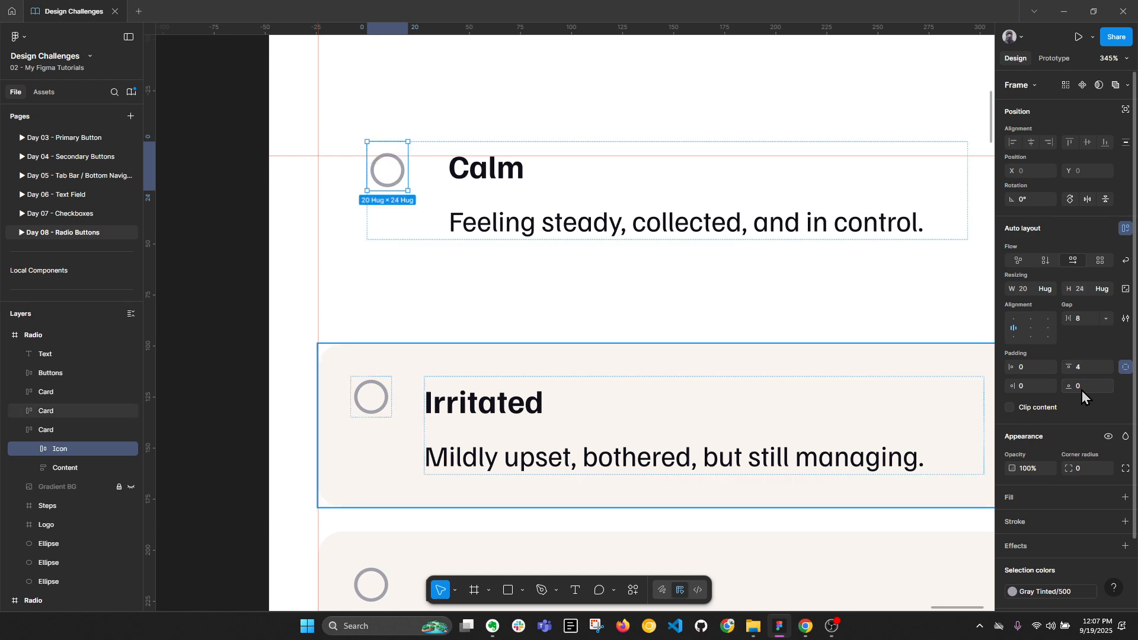
pyautogui.click(1090, 368)
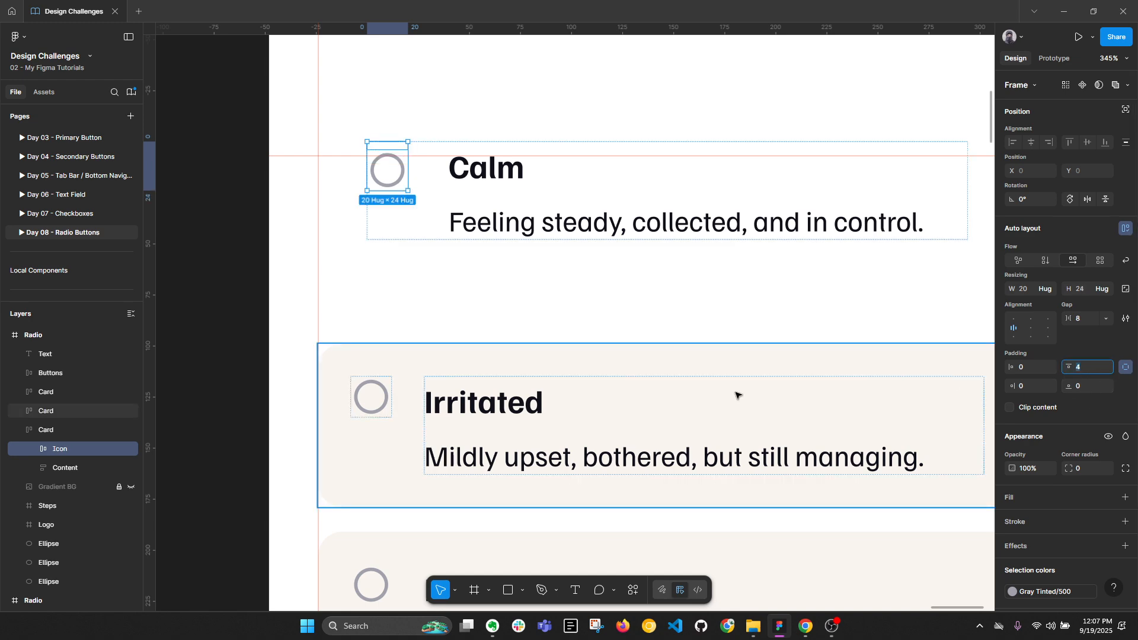
# Remove the horizontal ruler guide from the Calm title.
pyautogui.scroll(-5, 483, 266)
pyautogui.click(288, 287)
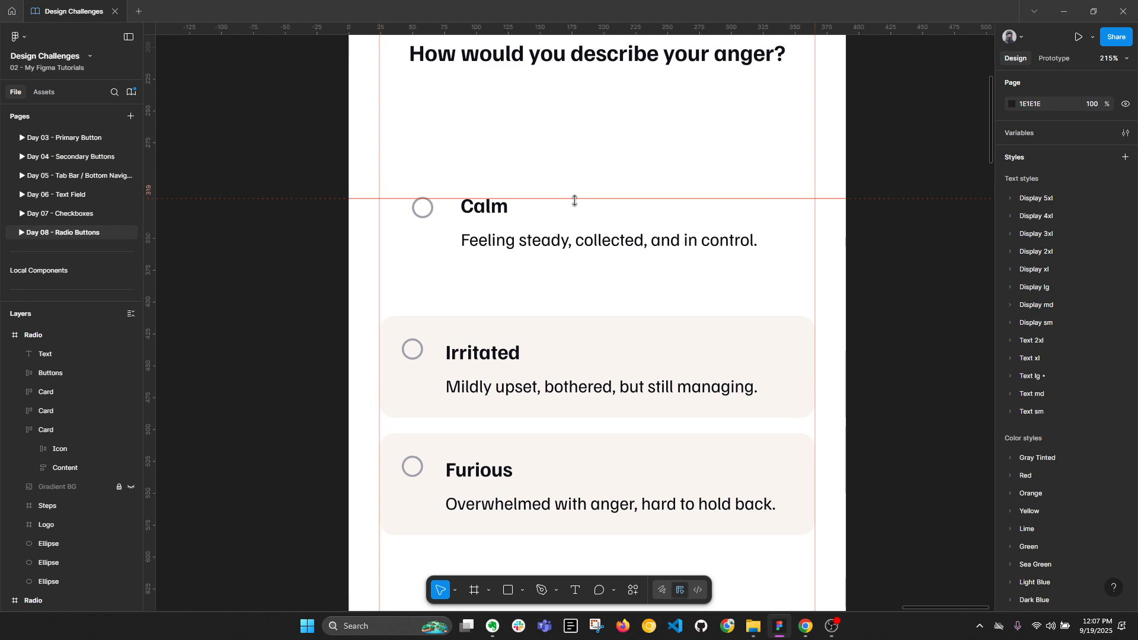
pyautogui.click(651, 82)
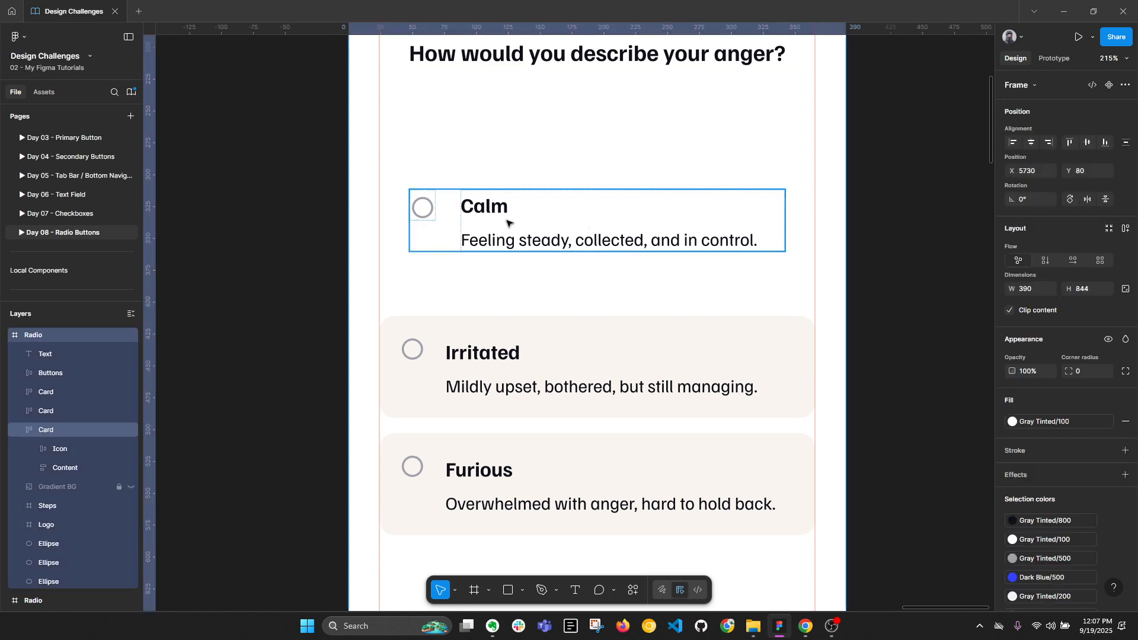
# Set the Calm card's Icon frame height to Fill and align its content to the top left.
pyautogui.doubleClick(423, 207)
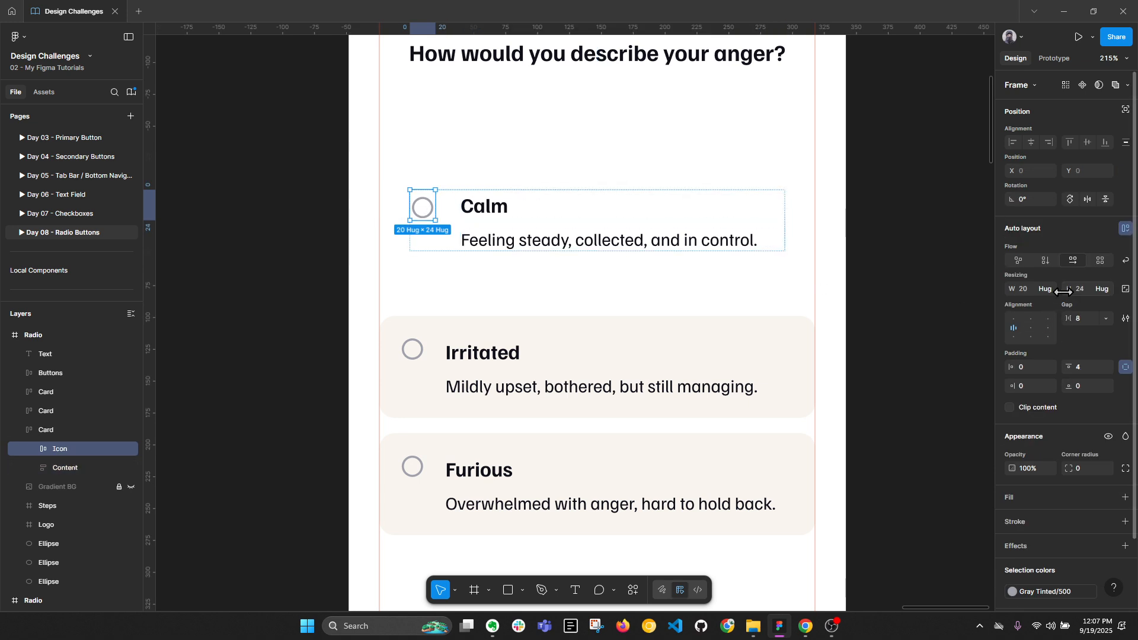
pyautogui.click(1103, 290)
pyautogui.click(1093, 304)
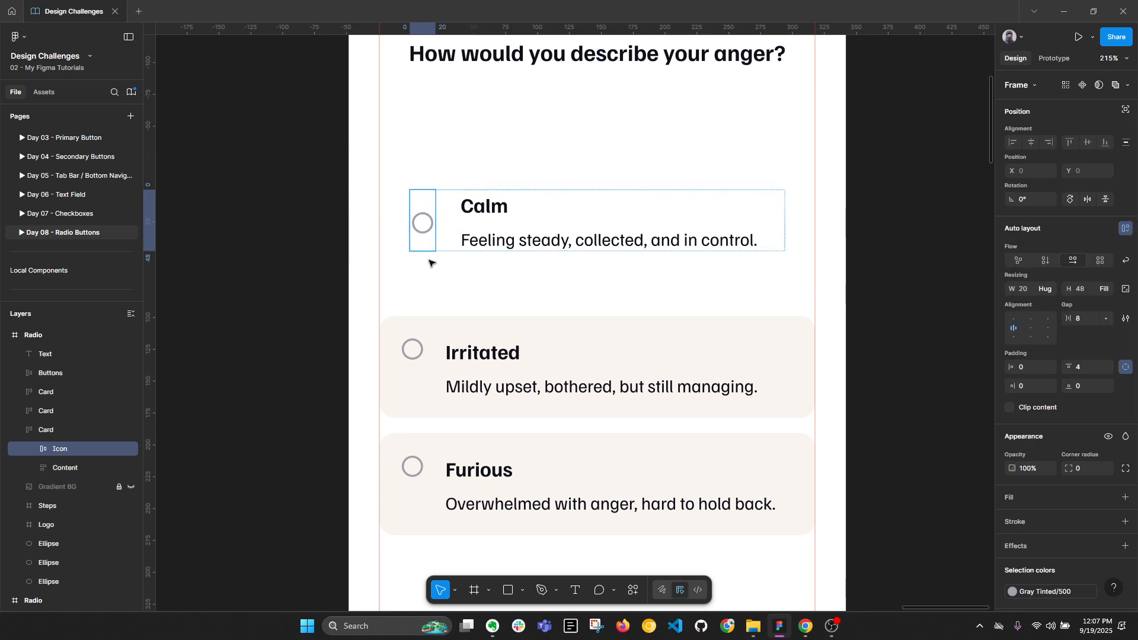
pyautogui.hotkey('ctrl', 'z')
pyautogui.click(1104, 289)
pyautogui.click(1092, 303)
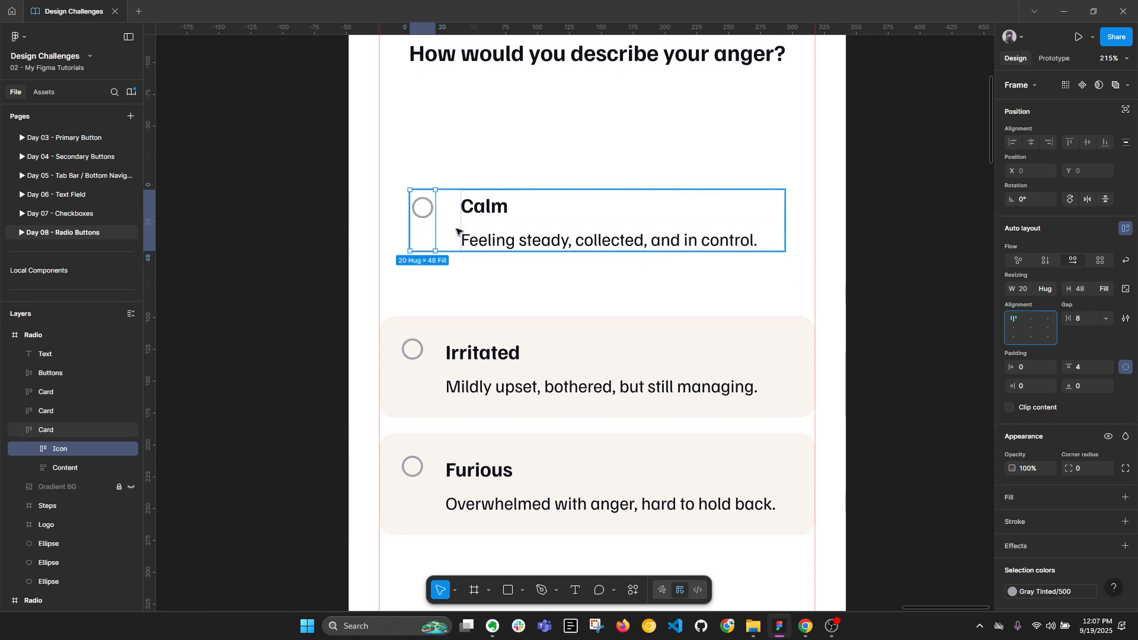
pyautogui.scroll(3, 424, 204)
pyautogui.doubleClick(425, 204)
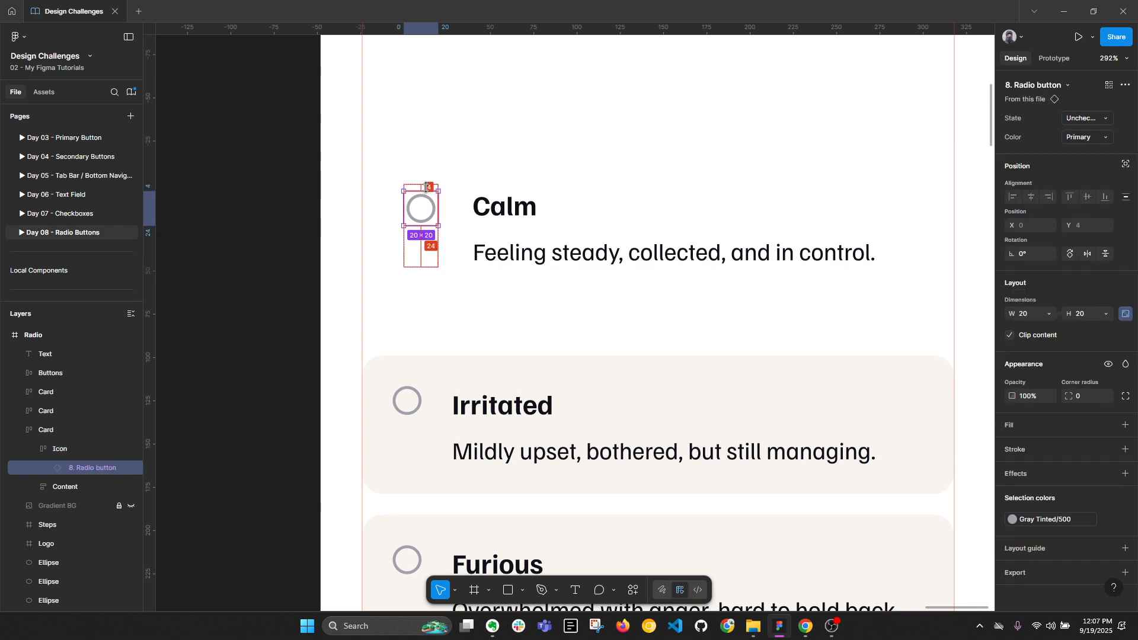
pyautogui.click(330, 254)
# Duplicate the Calm card directly above the original and ungroup the Icon frame around the copy's radio button.
pyautogui.scroll(-2, 457, 220)
pyautogui.click(499, 213)
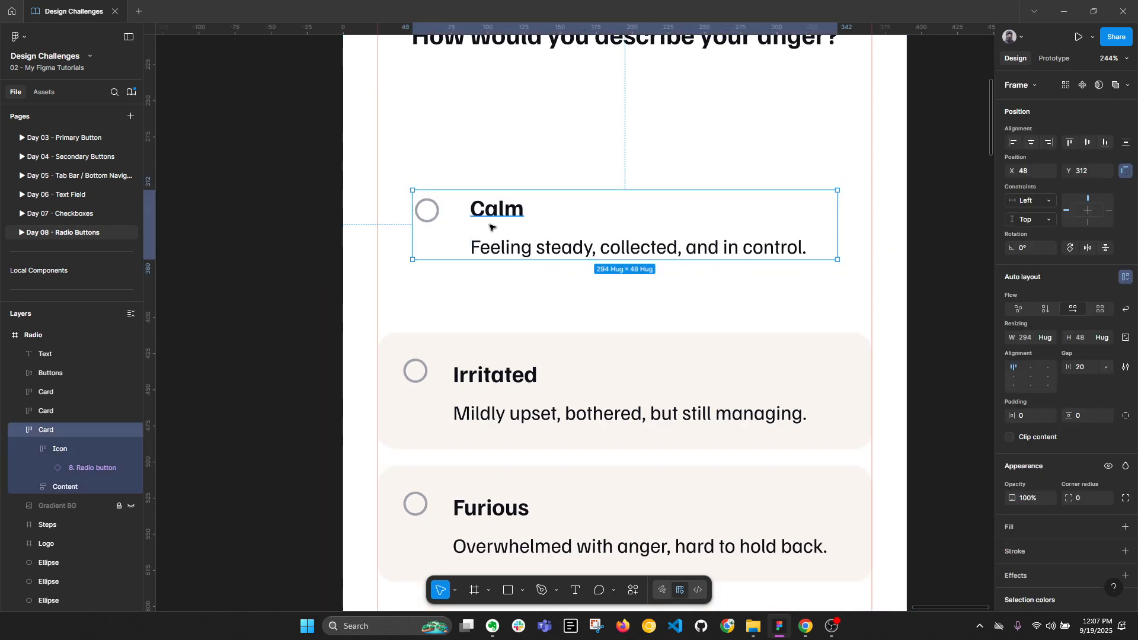
pyautogui.scroll(-1, 492, 231)
pyautogui.moveTo(492, 231); pyautogui.dragTo(440, 139)
pyautogui.click(435, 140)
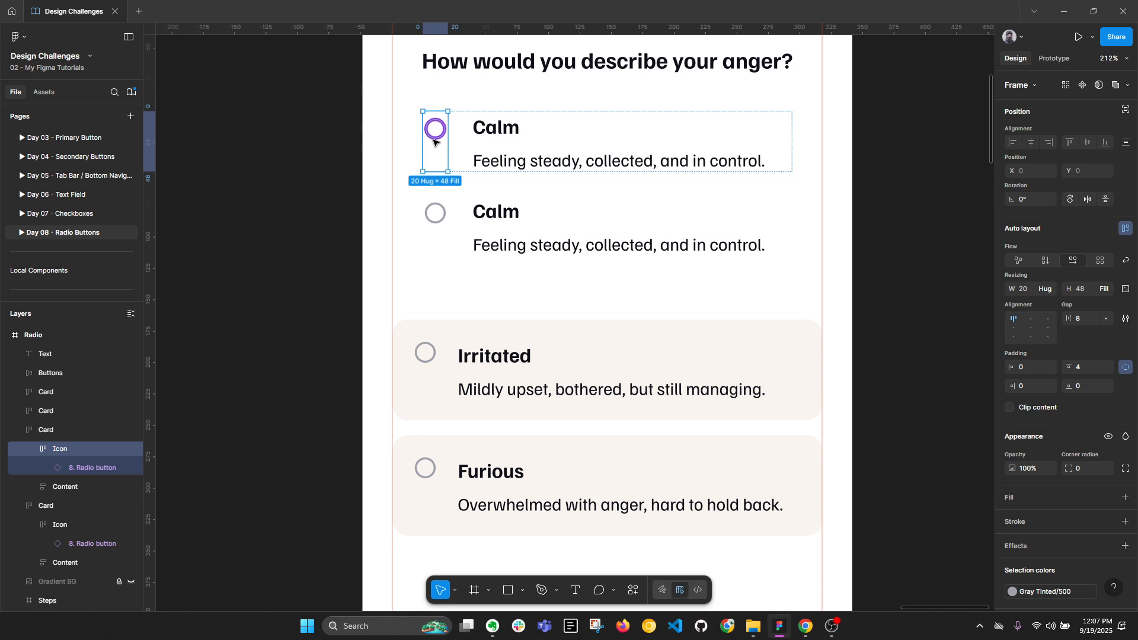
pyautogui.hotkey('ctrl', 'shift', 'g')
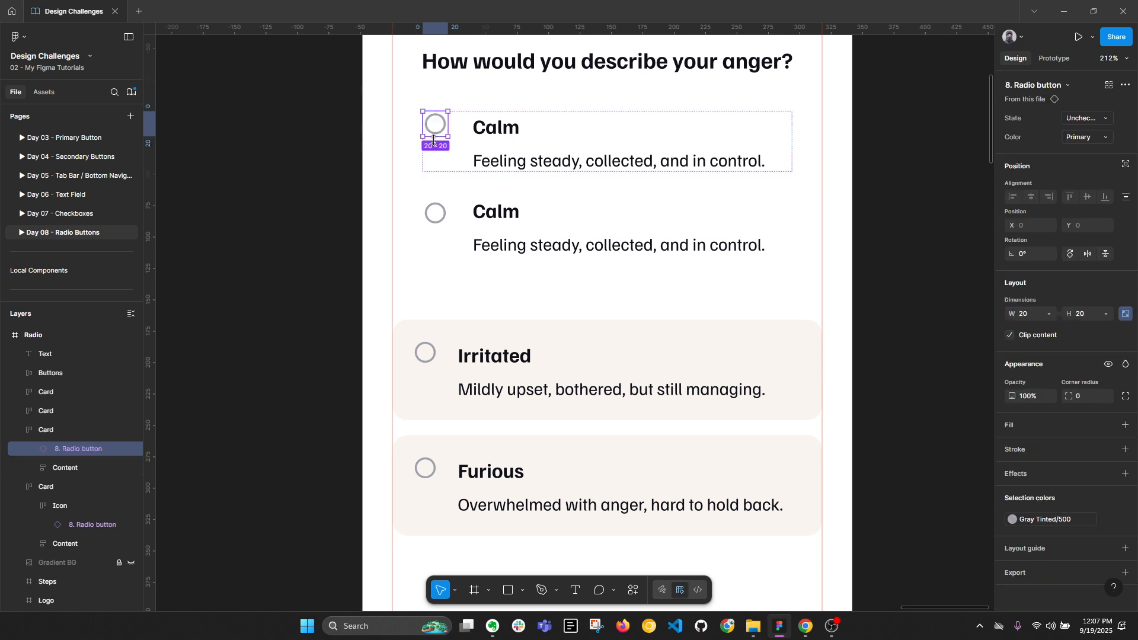
# Set the upper Calm card's auto layout alignment to left and vertically centred.
pyautogui.click(320, 176)
pyautogui.click(515, 156)
pyautogui.click(1013, 377)
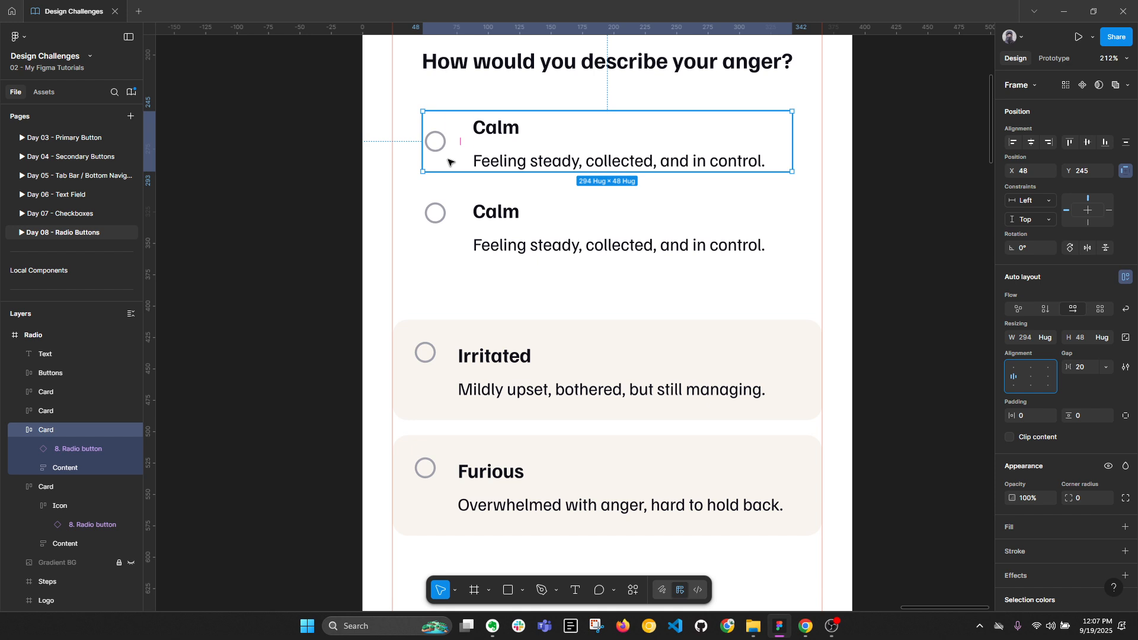
# Repeat "Feeling steady, collected, and in control." as a second description line in the upper Calm card and move the card up to Y 232.
pyautogui.doubleClick(511, 161)
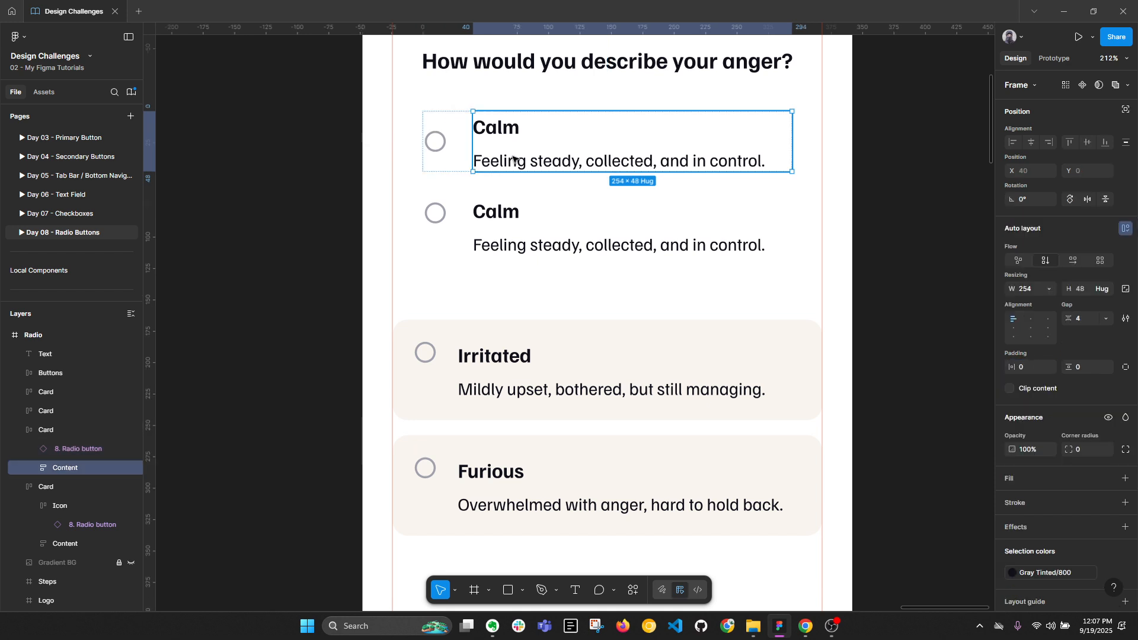
pyautogui.doubleClick(523, 168)
pyautogui.doubleClick(532, 171)
pyautogui.hotkey('ctrl', 'c')
pyautogui.click(773, 166)
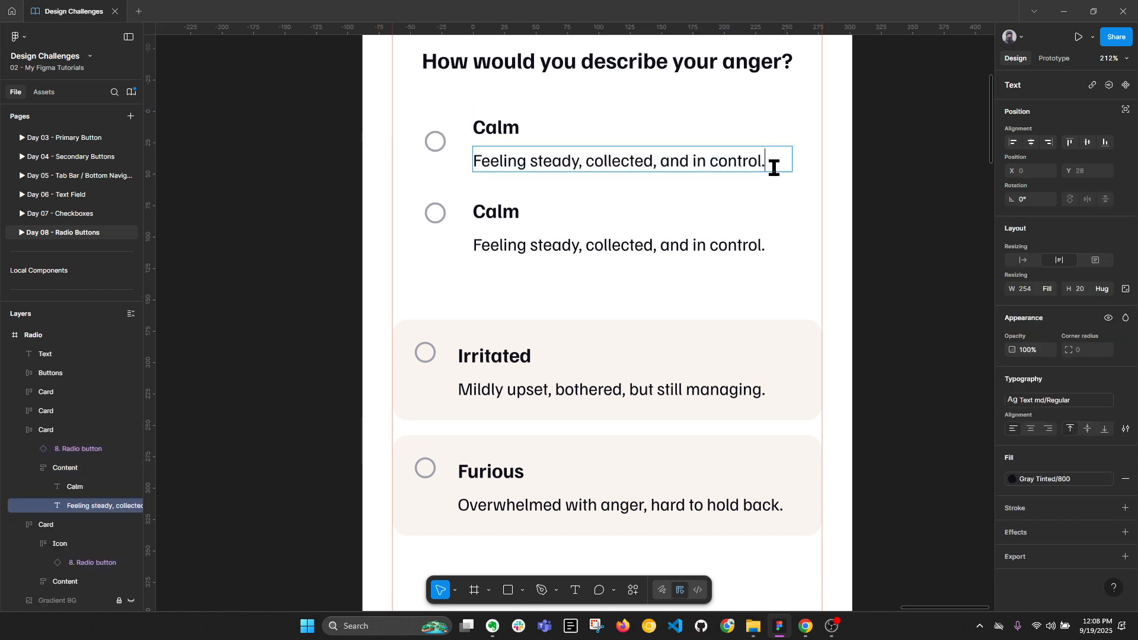
pyautogui.press('Return')
pyautogui.hotkey('ctrl', 'v')
pyautogui.hotkey('ctrl', 'z')
pyautogui.hotkey('ctrl', 'z')
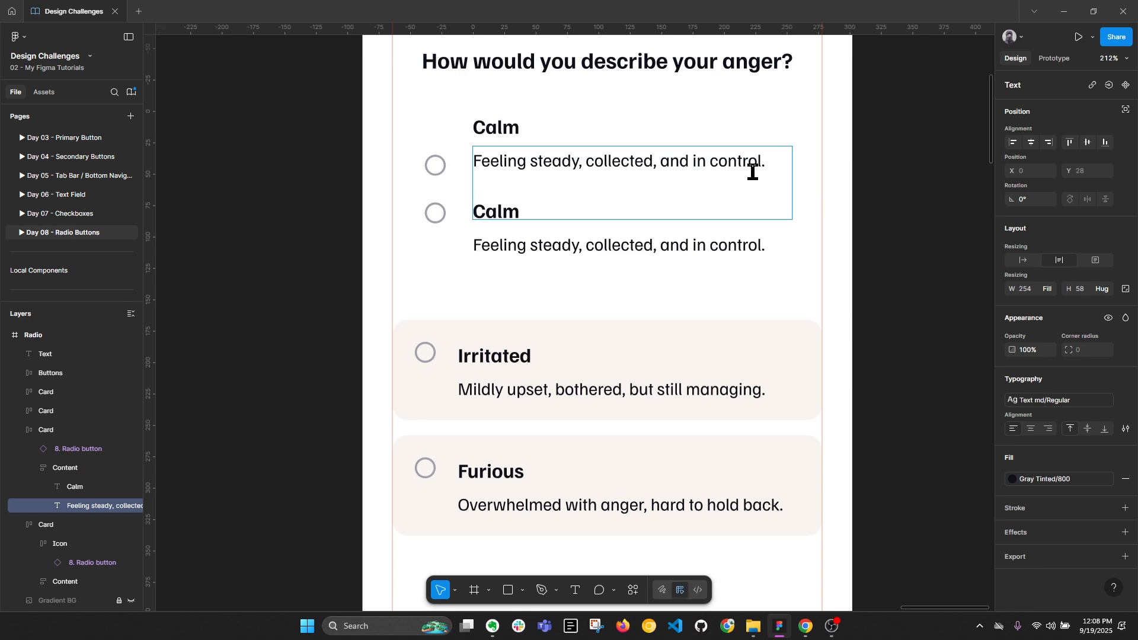
pyautogui.press('Return')
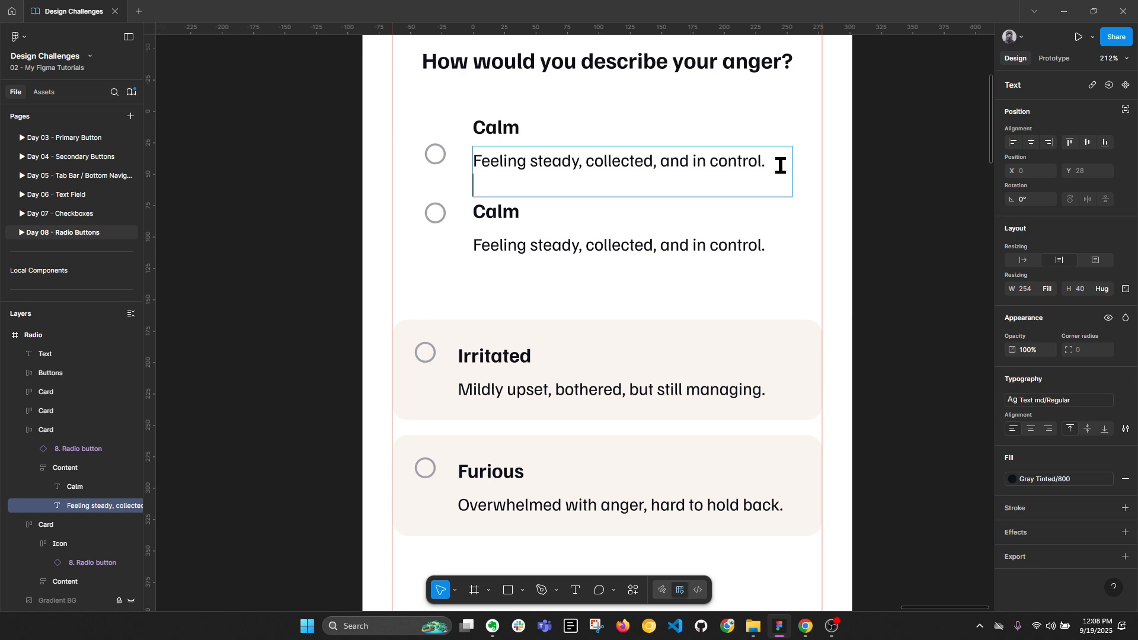
pyautogui.hotkey('ctrl', 'v')
pyautogui.press('Escape')
pyautogui.click(611, 153)
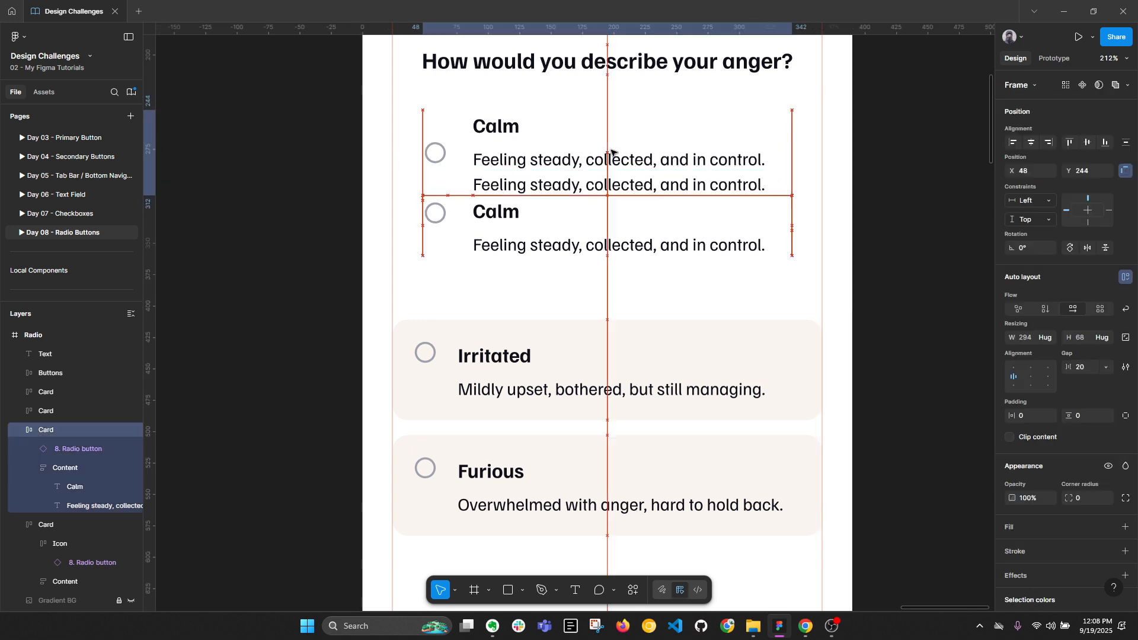
pyautogui.moveTo(610, 153); pyautogui.dragTo(611, 142)
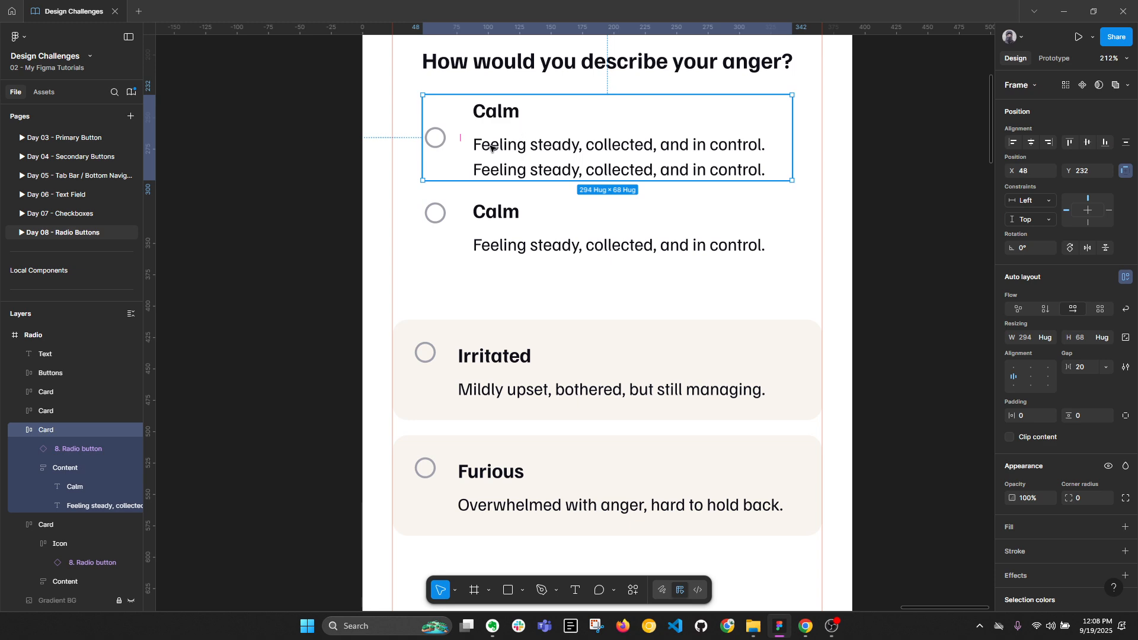
# Repeat "Feeling steady, collected, and in control." as a second description line in the lower Calm card.
pyautogui.doubleClick(560, 243)
pyautogui.hotkey('ctrl', 'c')
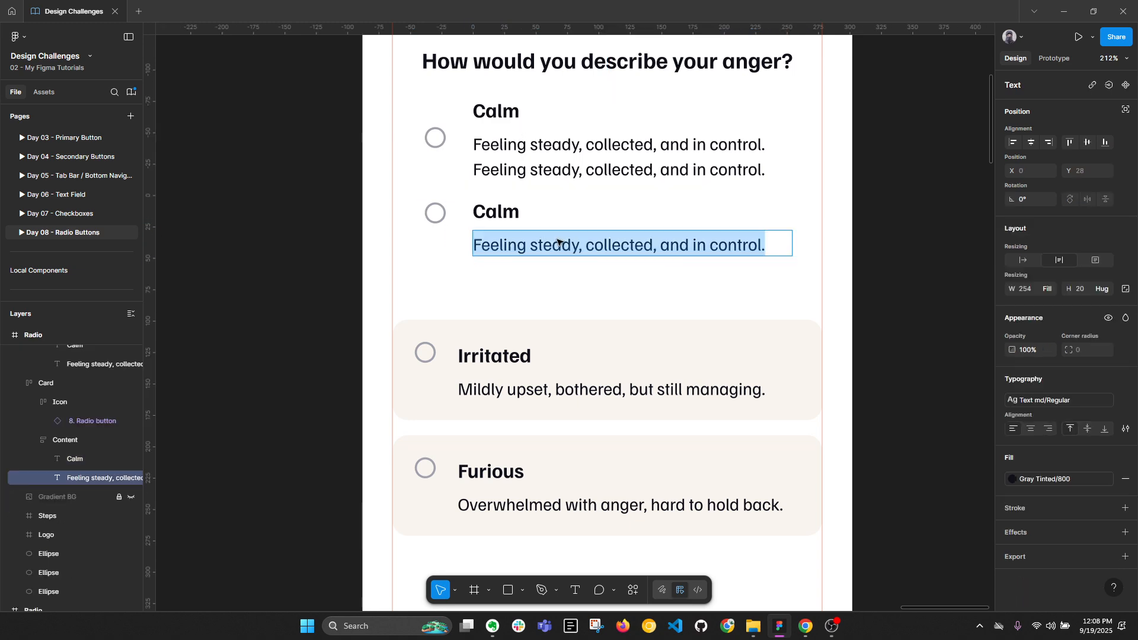
pyautogui.click(777, 248)
pyautogui.press('Return')
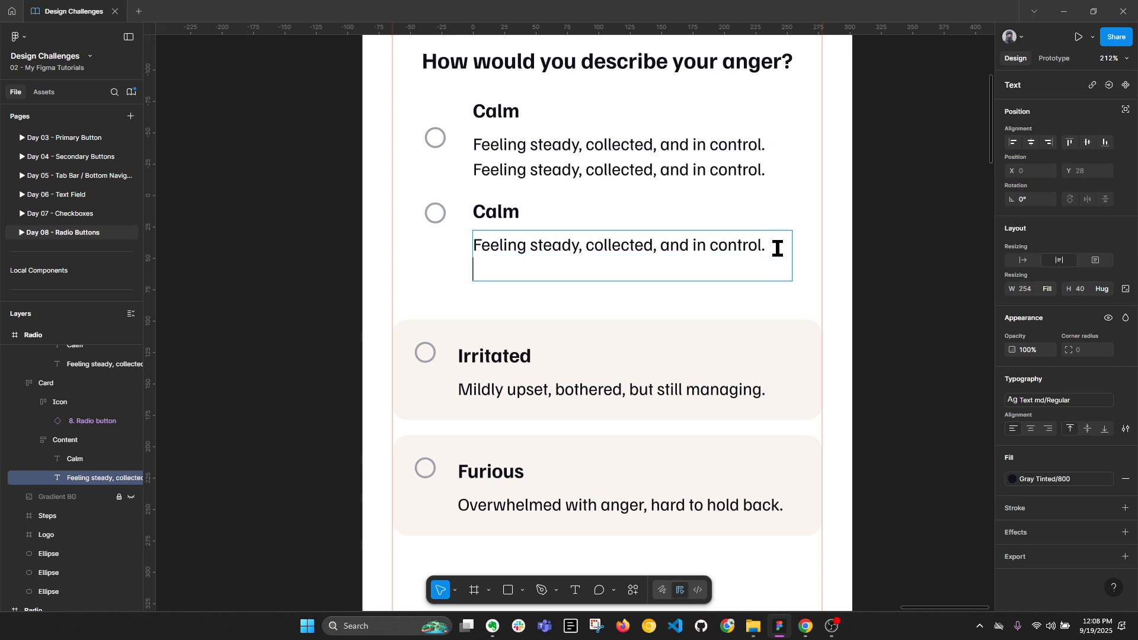
pyautogui.hotkey('ctrl', 'v')
pyautogui.click(928, 261)
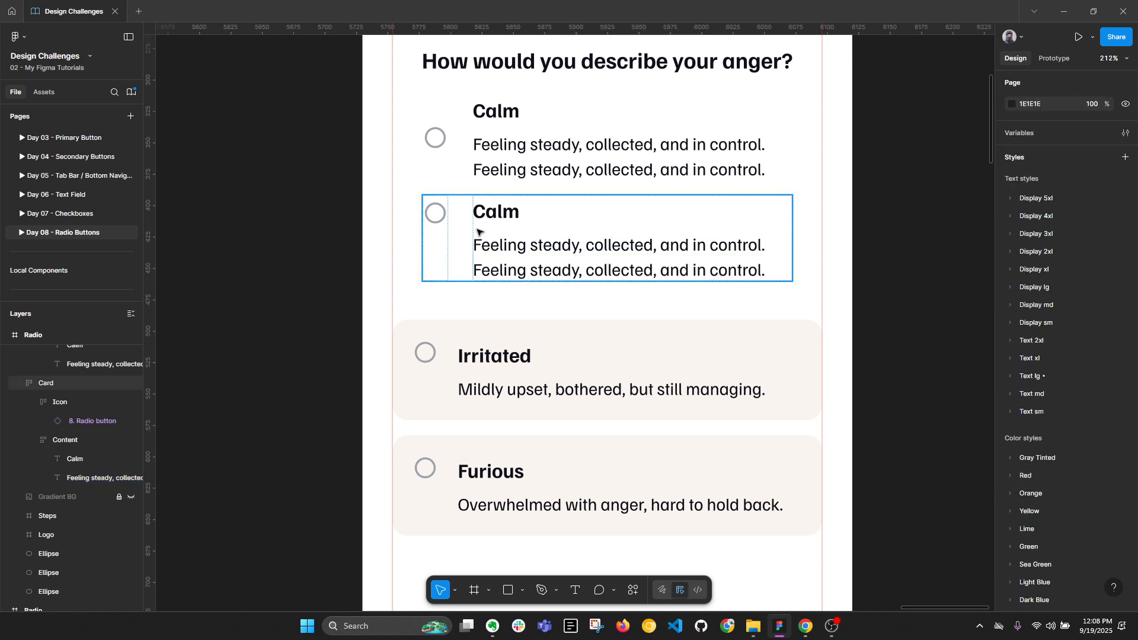
# Undo the second description line added to the lower Calm card.
pyautogui.click(566, 127)
pyautogui.hotkey('ctrl', 'z')
pyautogui.hotkey('ctrl', 'z')
pyautogui.hotkey('ctrl', 'z')
pyautogui.hotkey('ctrl', 'z')
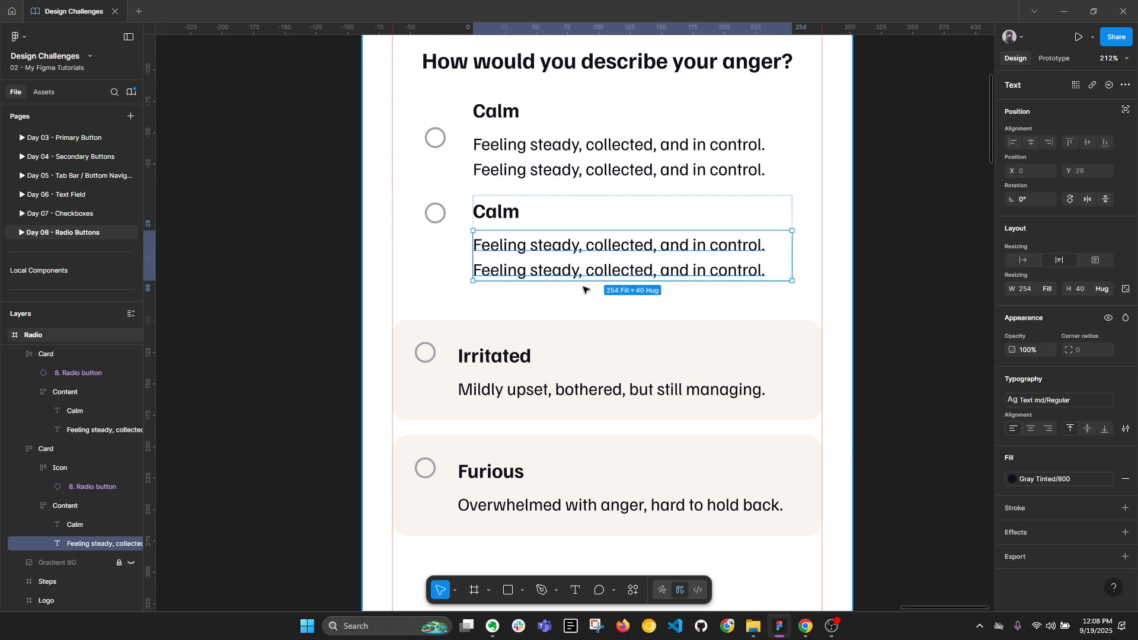
pyautogui.hotkey('ctrl', 'z')
pyautogui.hotkey('ctrl', 'z')
pyautogui.hotkey('ctrl', 'z')
pyautogui.hotkey('ctrl', 'z')
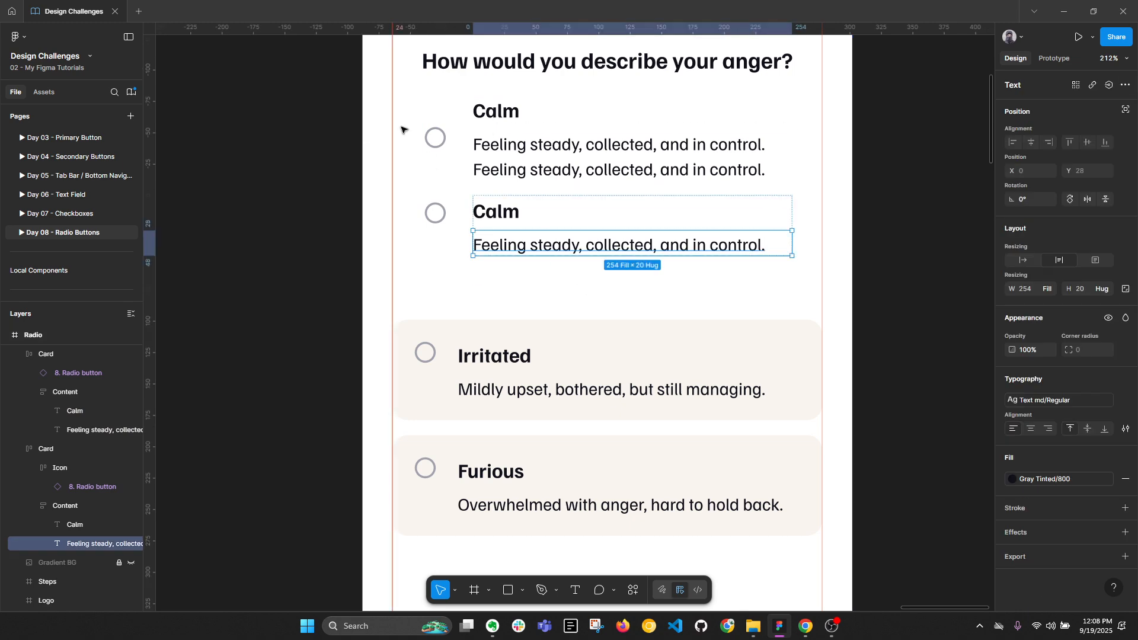
# Remove the repeated second description line from the upper Calm card.
pyautogui.moveTo(767, 170); pyautogui.dragTo(482, 170)
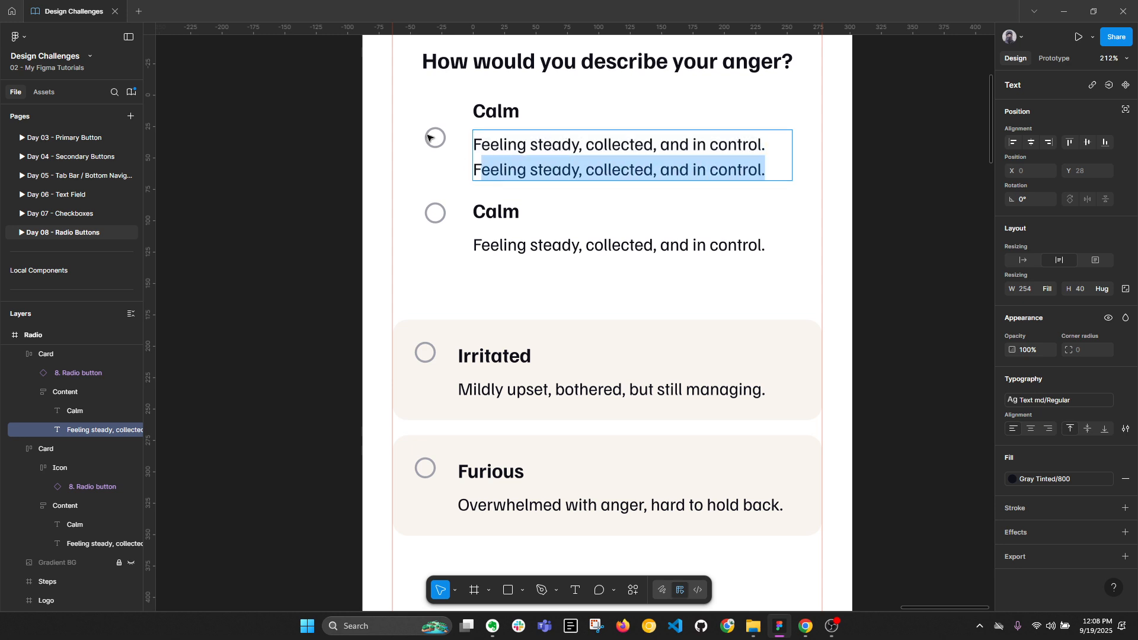
pyautogui.press('BackSpace')
pyautogui.press('BackSpace')
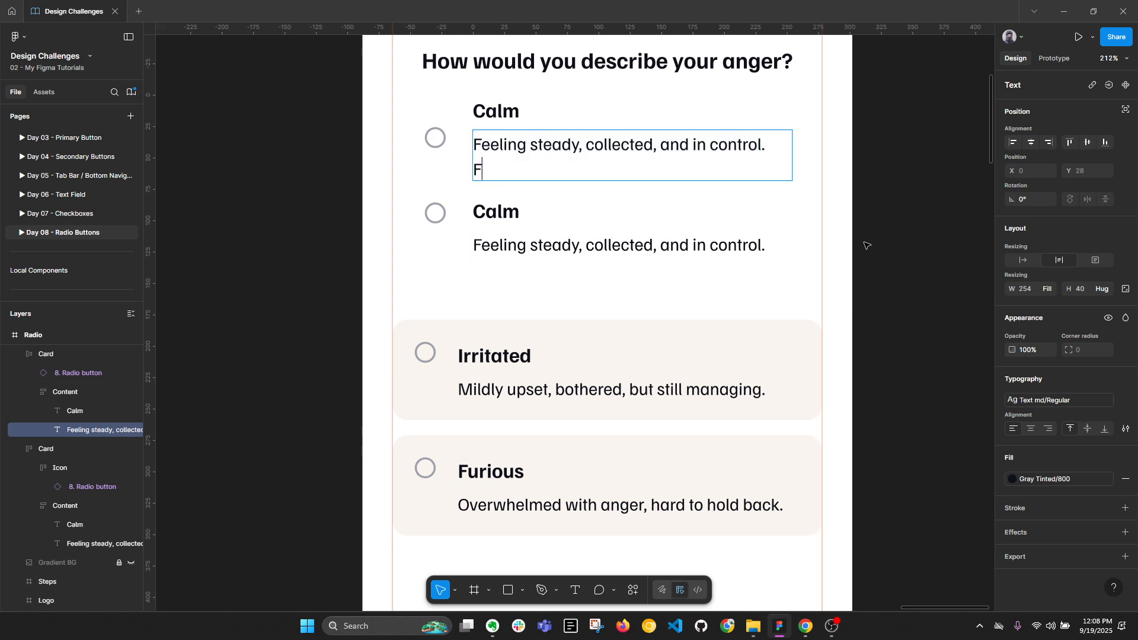
pyautogui.press('BackSpace')
pyautogui.click(872, 225)
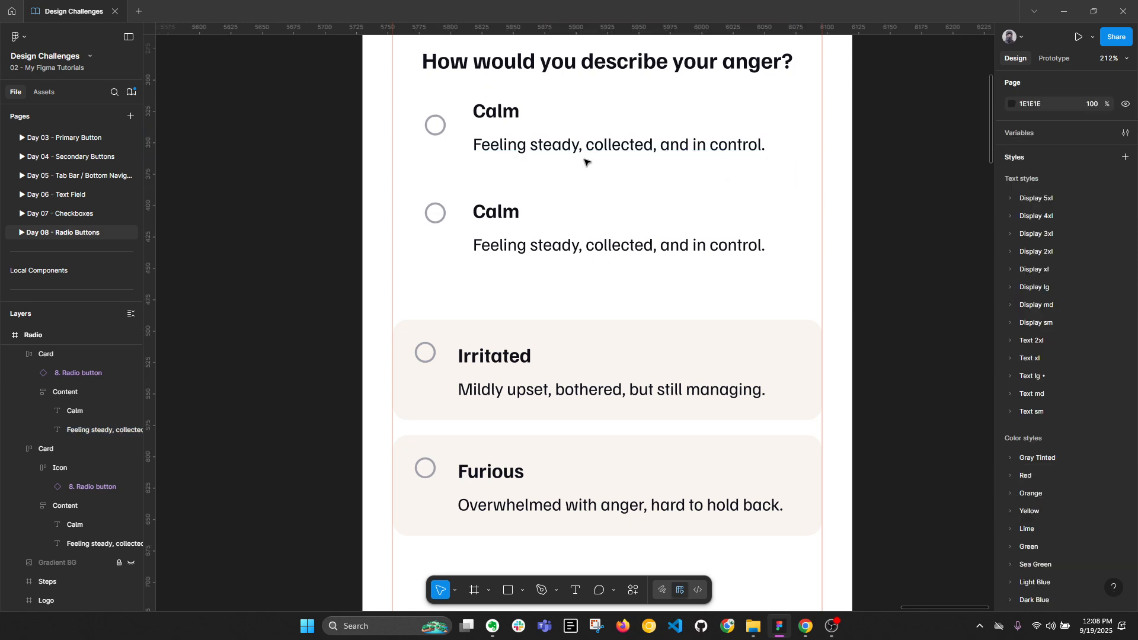
# Delete the upper Calm card, keeping the version with the Icon wrapper frame.
pyautogui.click(507, 124)
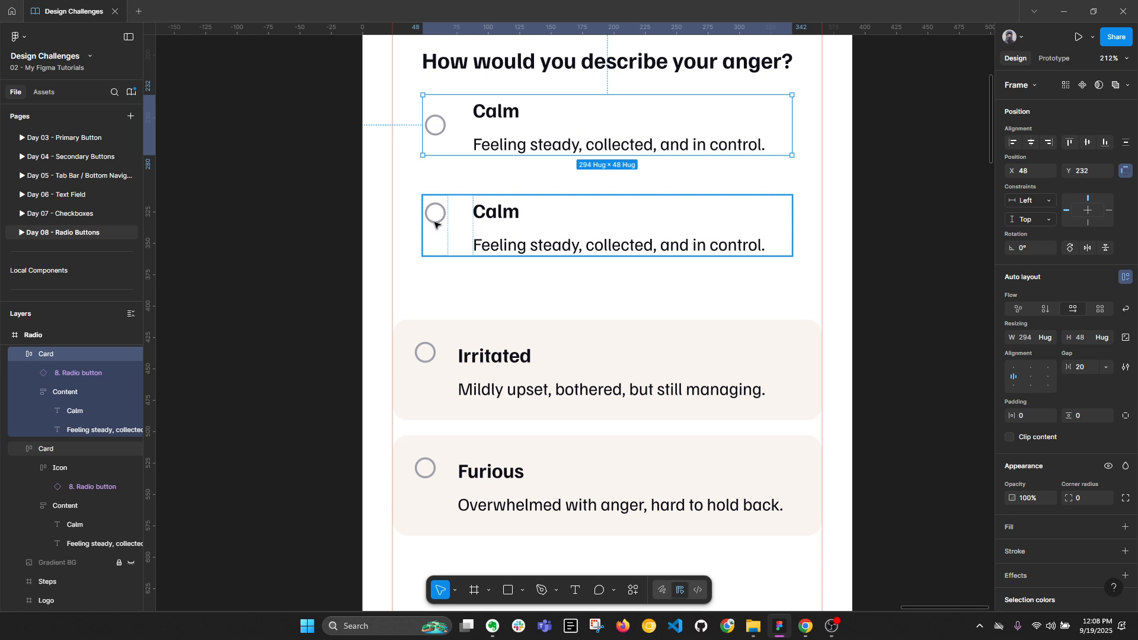
pyautogui.moveTo(500, 120); pyautogui.dragTo(877, 165)
pyautogui.press('Delete')
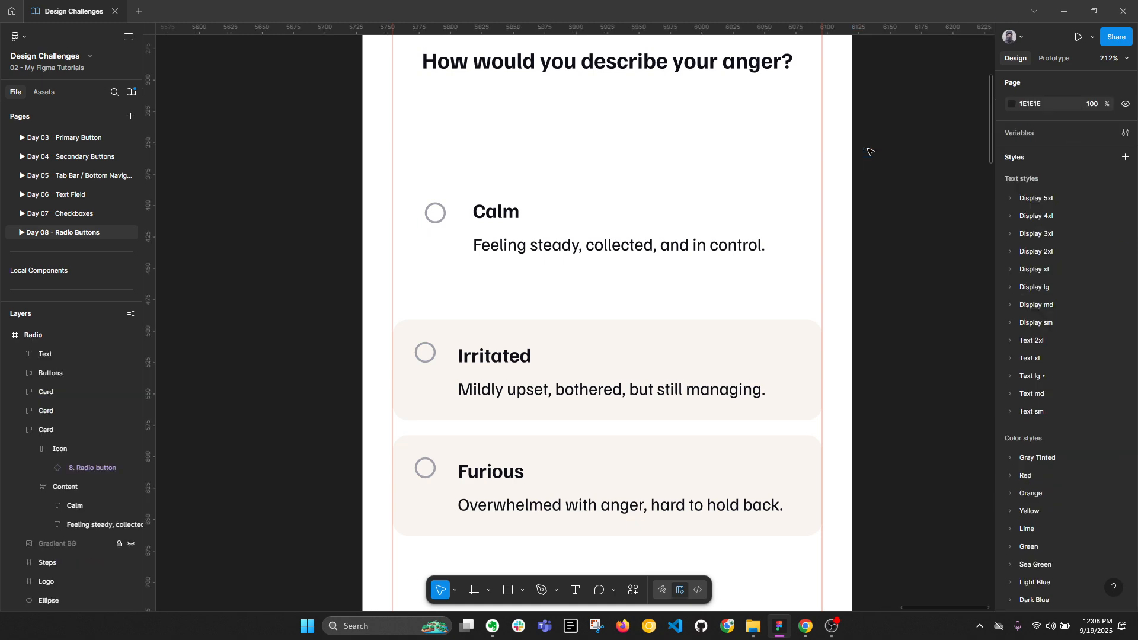
# Set the Calm card's horizontal padding to 24 and fit it between the layout margins at X 24 with width 342.
pyautogui.click(505, 253)
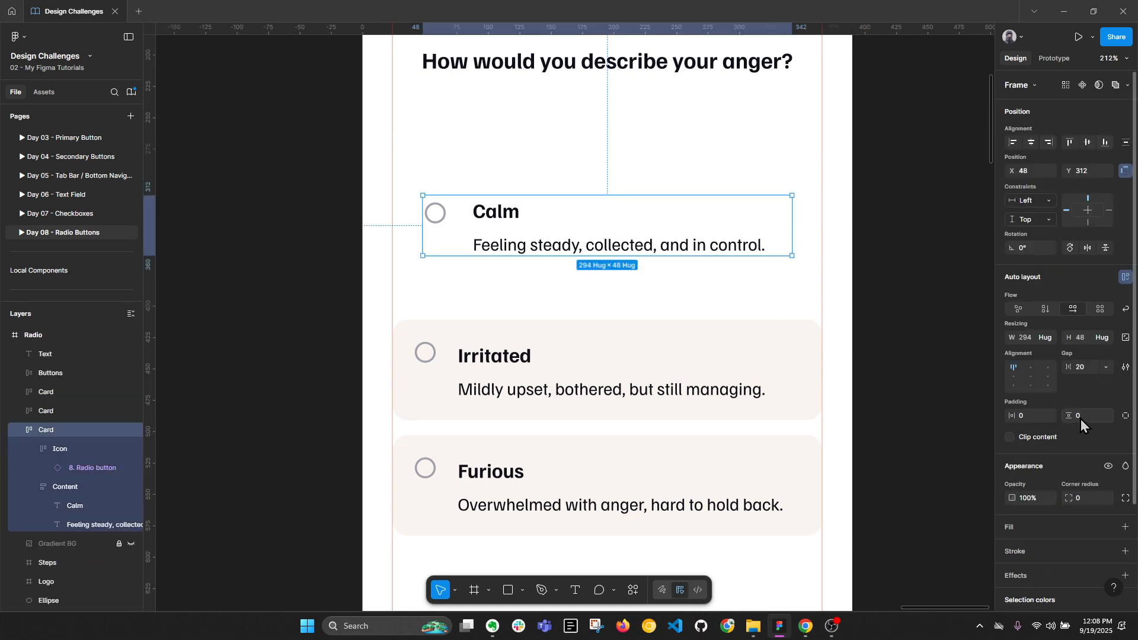
pyautogui.click(1034, 417)
pyautogui.write('24')
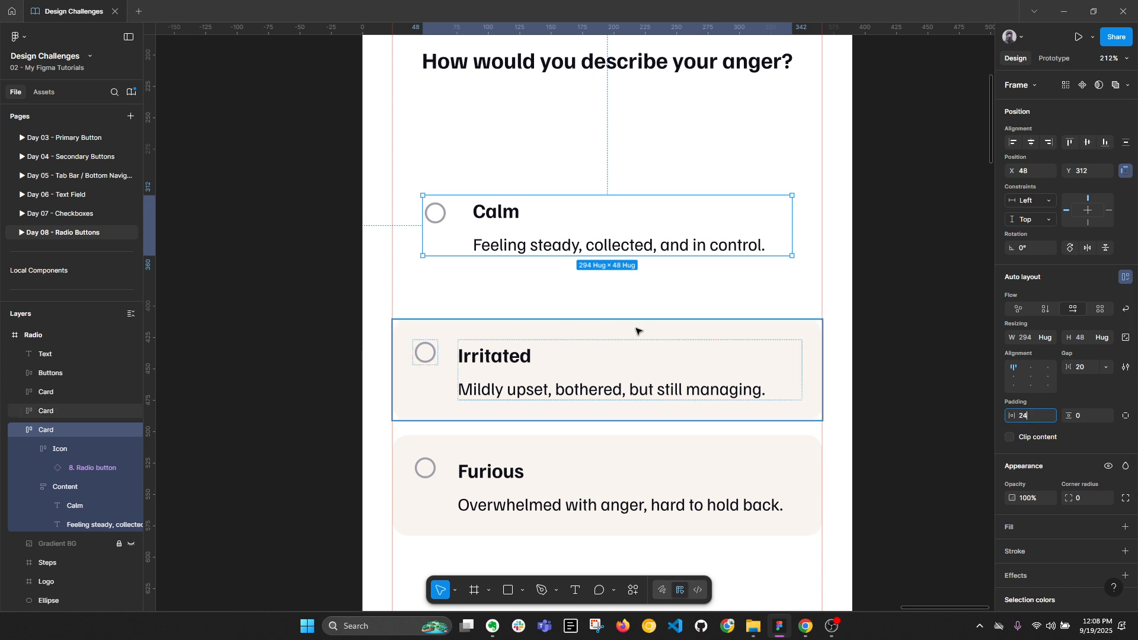
pyautogui.press('Return')
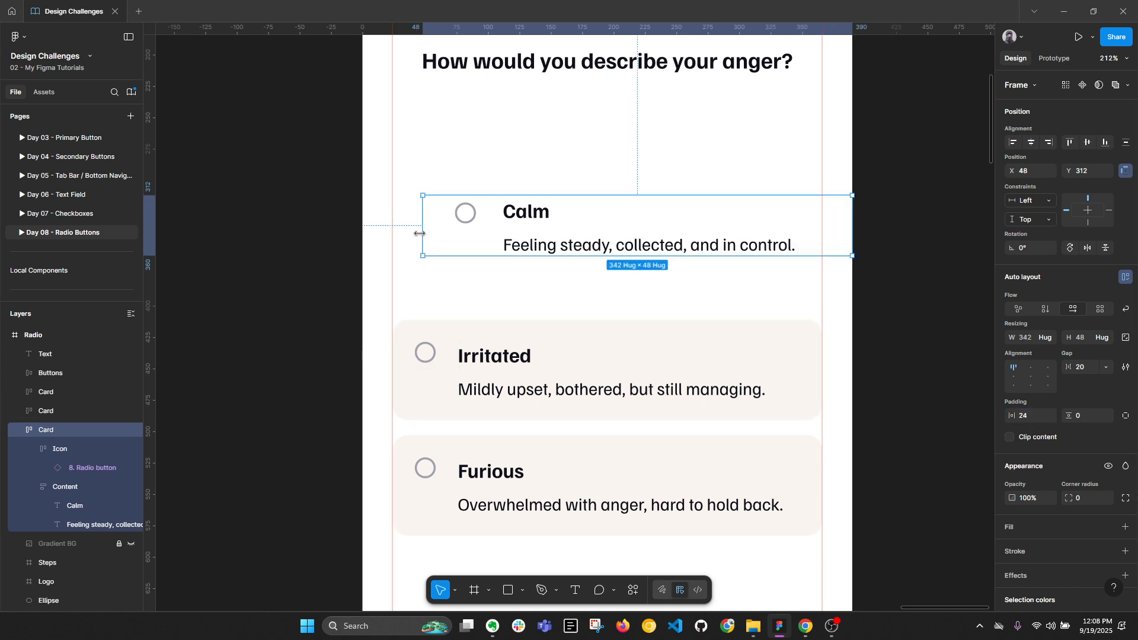
pyautogui.moveTo(422, 231); pyautogui.dragTo(392, 231)
pyautogui.moveTo(852, 225); pyautogui.dragTo(821, 224)
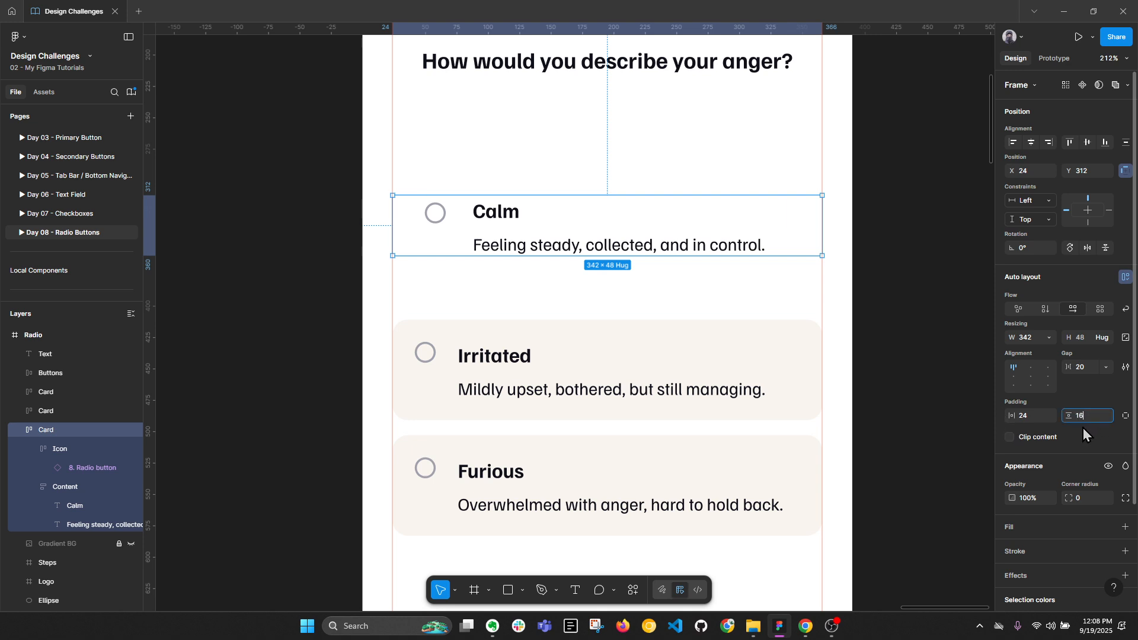
# Set the Calm card's vertical padding to 16 and collapse the layers.
pyautogui.press('Return')
pyautogui.hotkey('alt', 'l')
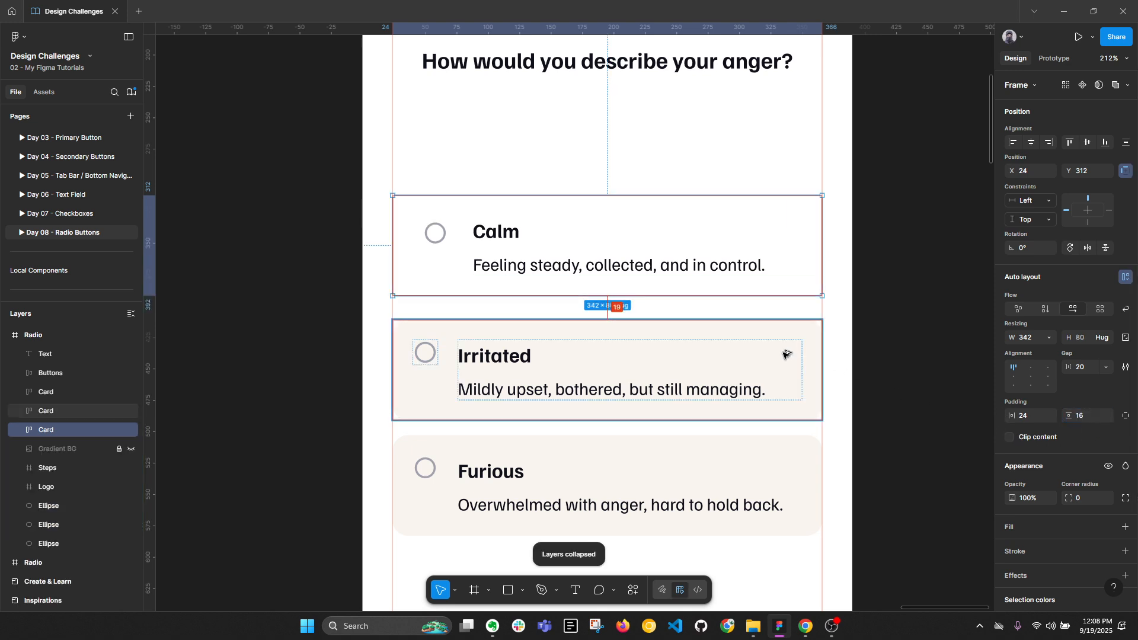
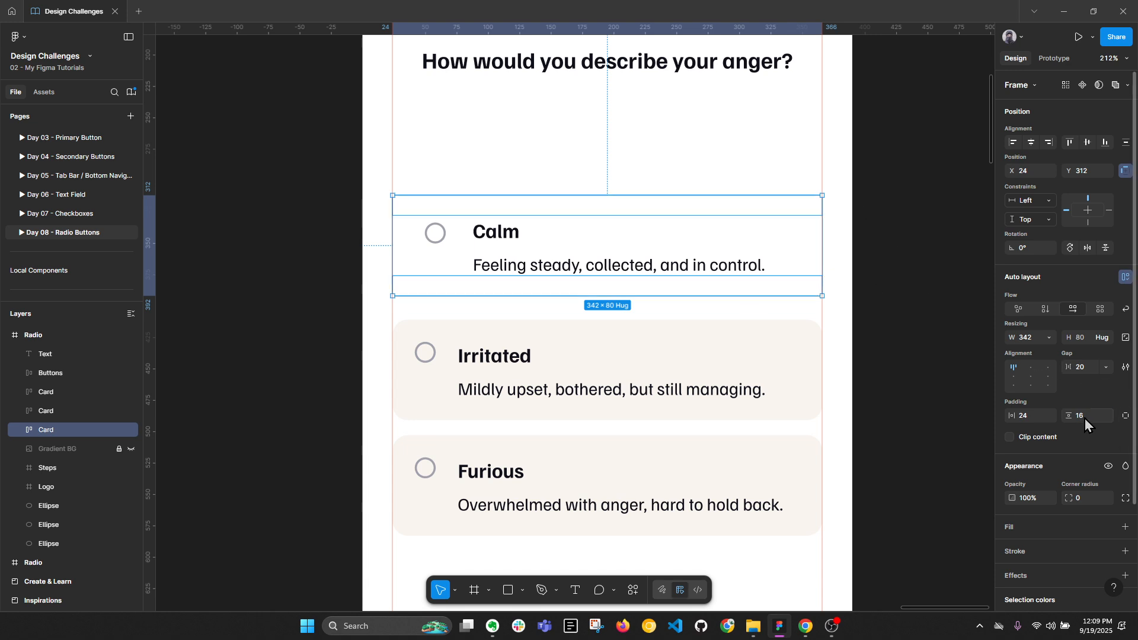
pyautogui.click(881, 315)
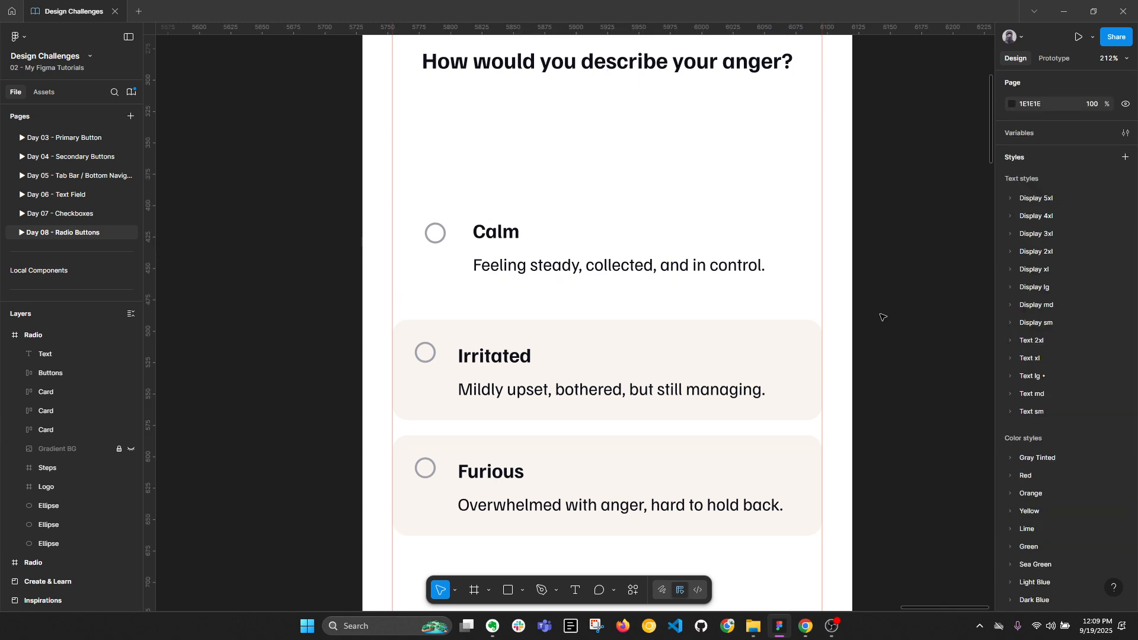
pyautogui.moveTo(923, 266); pyautogui.dragTo(644, 261)
pyautogui.scroll(-5, 644, 262)
pyautogui.press('r')
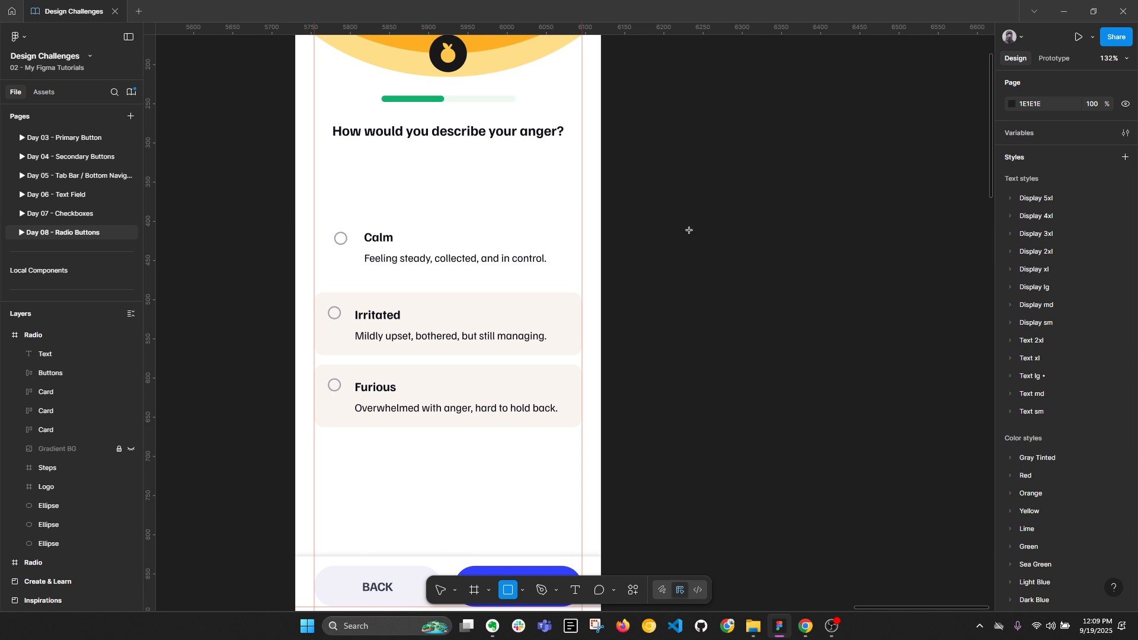
pyautogui.moveTo(667, 186); pyautogui.dragTo(781, 315)
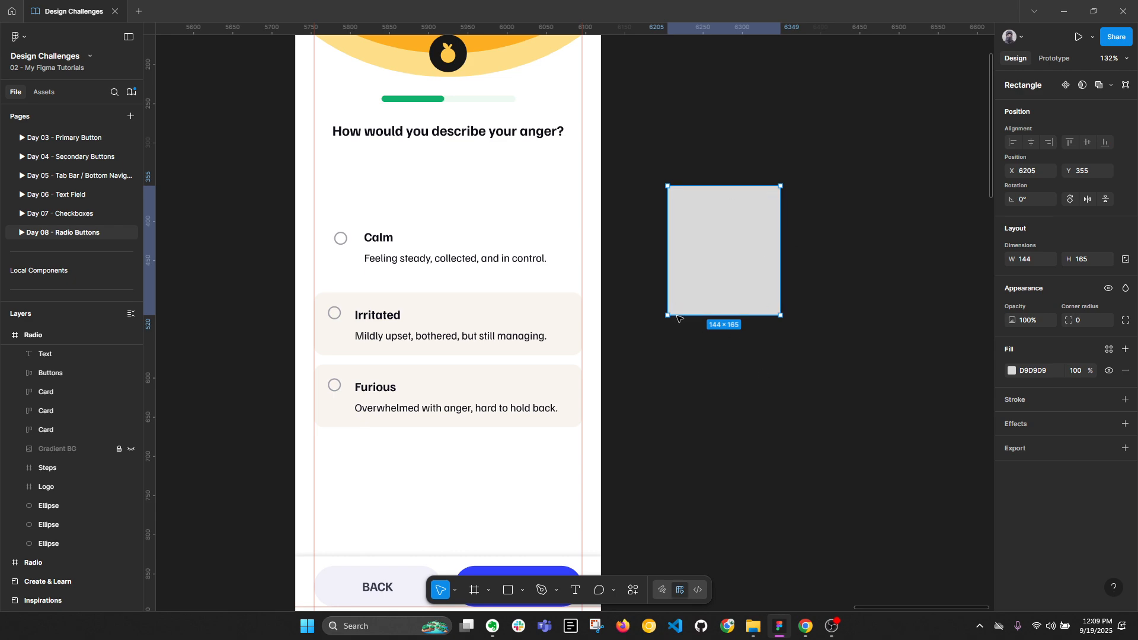
pyautogui.hscroll(-3, 681, 308)
pyautogui.press('Delete')
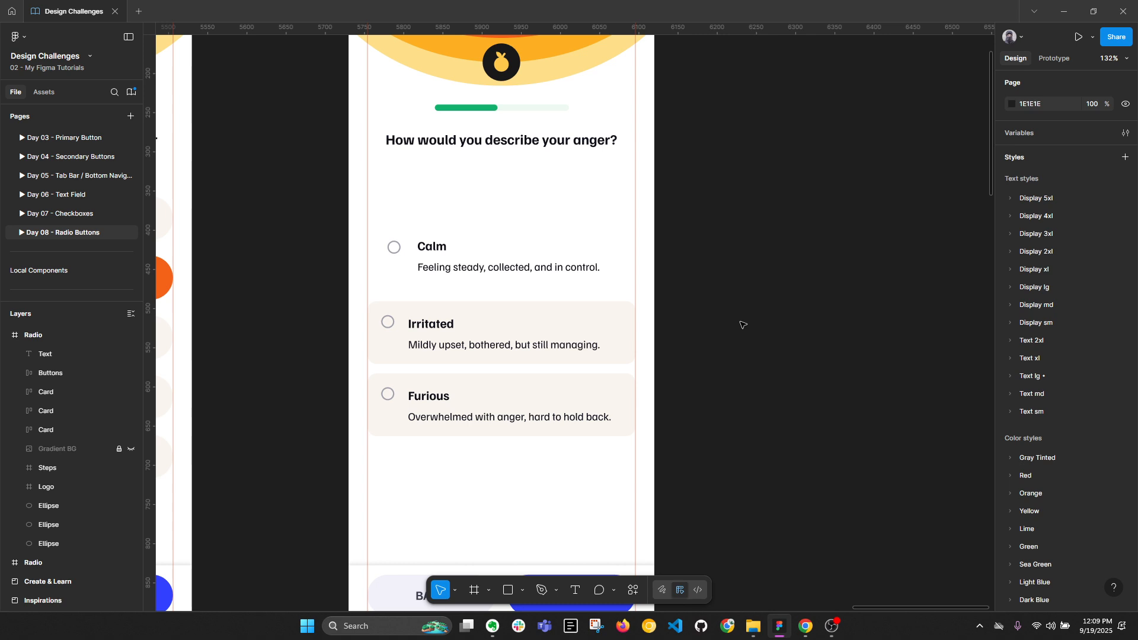
# Set the Calm card's vertical padding to 12.
pyautogui.click(430, 246)
pyautogui.scroll(5, 431, 247)
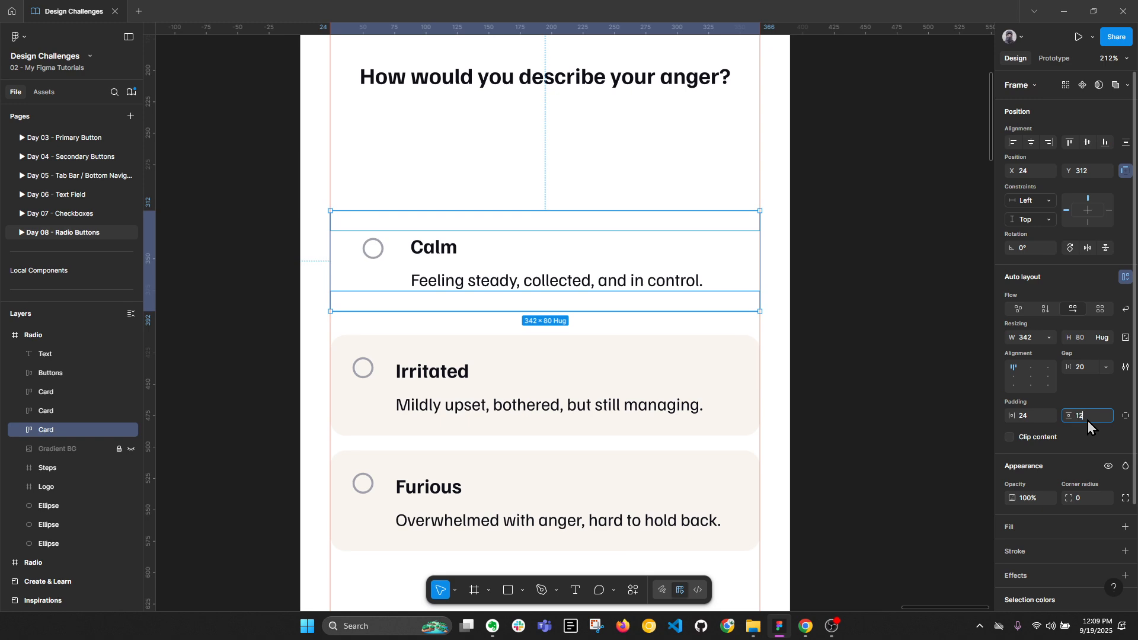
pyautogui.press('Return')
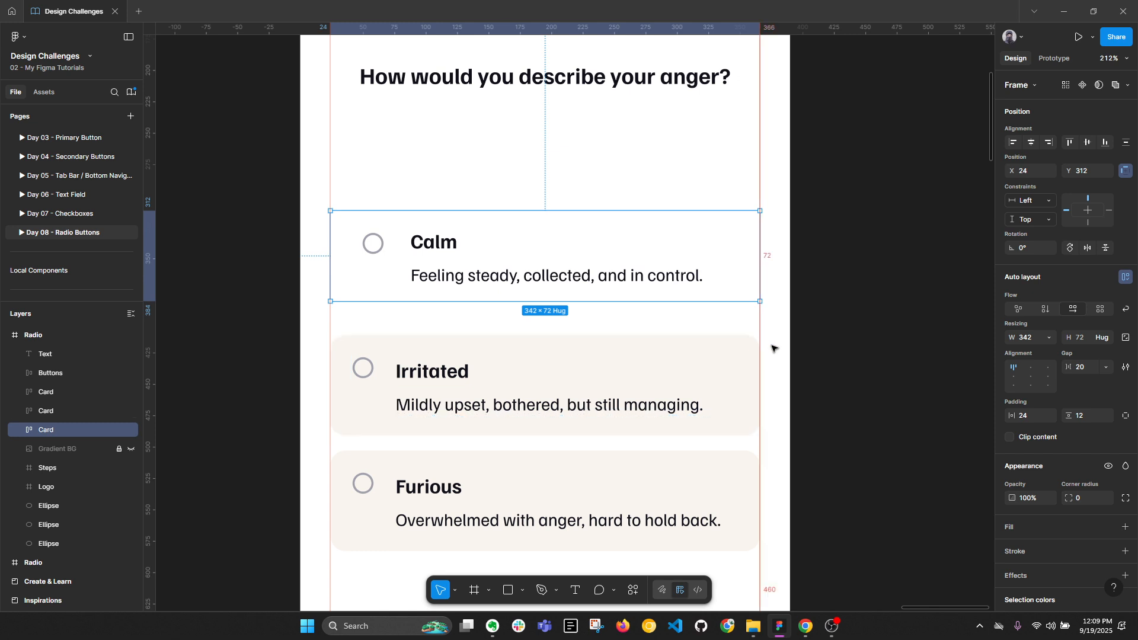
# Give the Calm card the Irritated card's FAF5F0 fill and a corner radius of 12.
pyautogui.press('i')
pyautogui.click(735, 356)
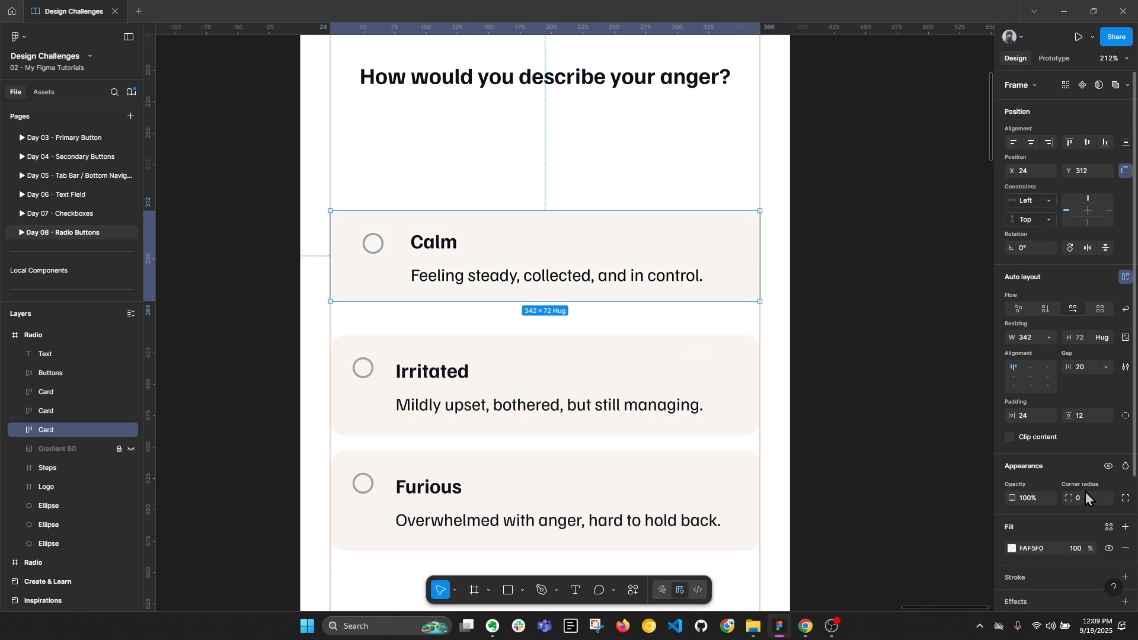
pyautogui.click(739, 363)
pyautogui.click(652, 259)
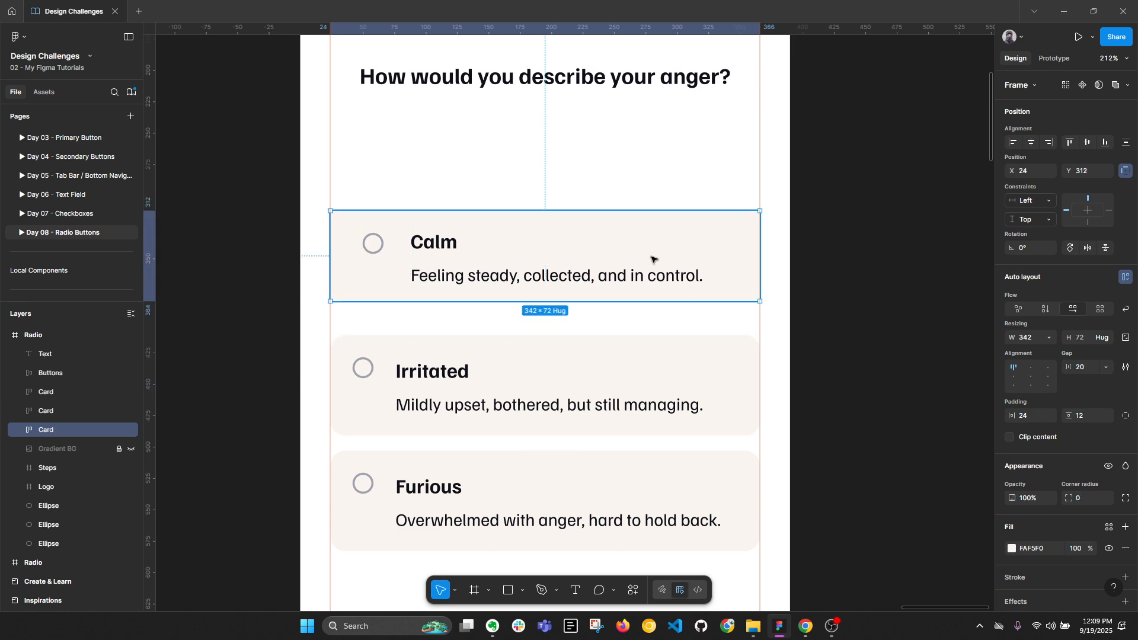
pyautogui.click(1087, 503)
pyautogui.write('12')
pyautogui.press('Return')
pyautogui.click(833, 407)
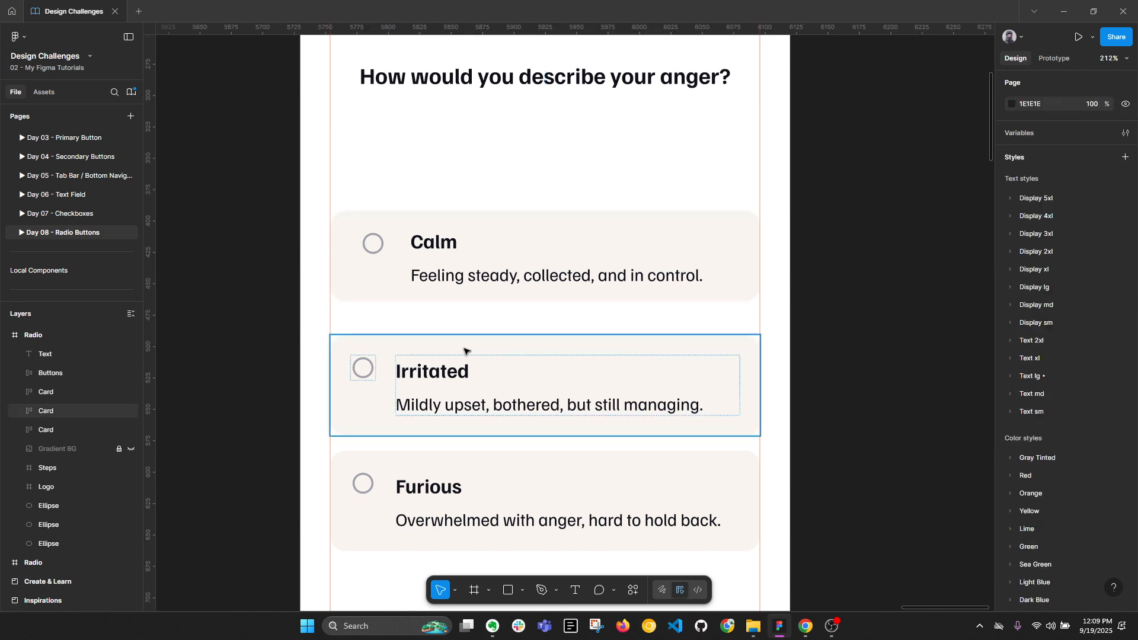
# Space the Calm, Irritated and Furious cards evenly with a spacing of 16.
pyautogui.click(467, 351)
pyautogui.scroll(-3, 571, 269)
pyautogui.moveTo(411, 294); pyautogui.dragTo(637, 286)
pyautogui.moveTo(612, 208); pyautogui.dragTo(967, 435)
pyautogui.click(885, 400)
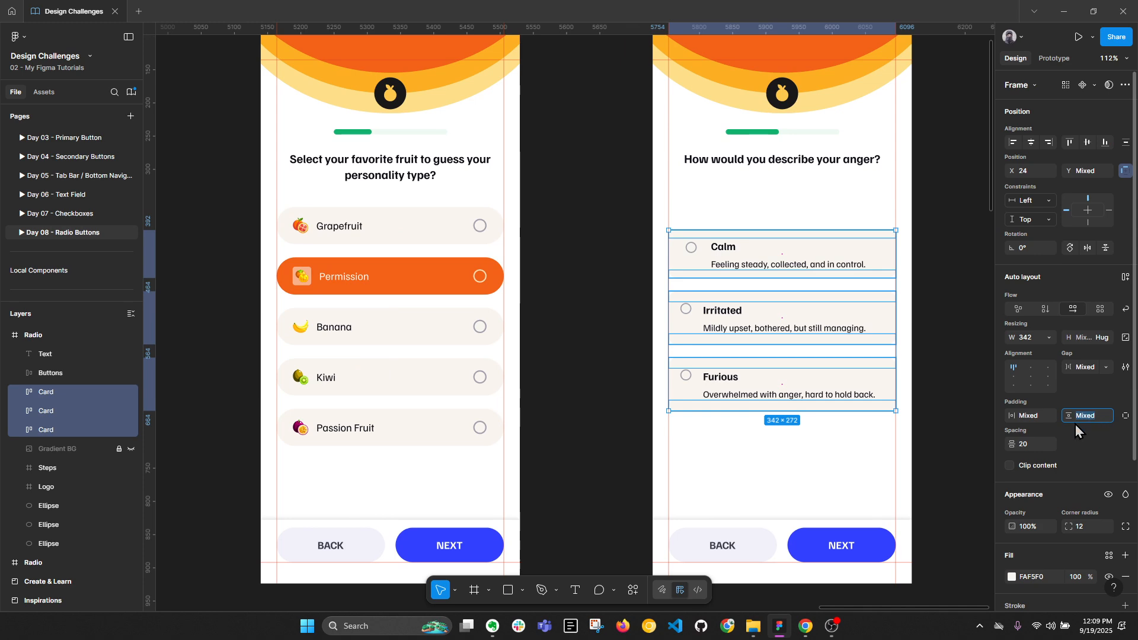
pyautogui.click(1033, 446)
pyautogui.write('16')
pyautogui.press('Return')
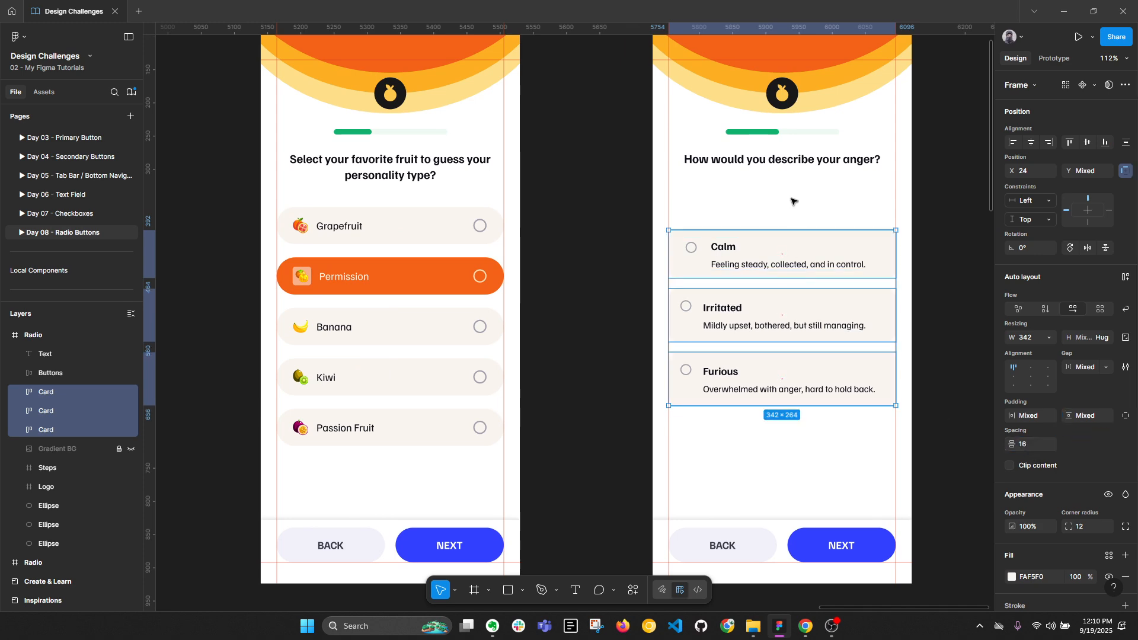
# Move the three anger cards up together, closer to the "How would you describe your anger?" heading.
pyautogui.hotkey('shift', 'Up')
pyautogui.hotkey('shift', 'Up')
pyautogui.hotkey('shift', 'Up')
pyautogui.hotkey('shift', 'Up')
pyautogui.hotkey('shift', 'Up')
pyautogui.hotkey('shift', 'Up')
pyautogui.hotkey('shift', 'Up')
pyautogui.hotkey('shift', 'Up')
pyautogui.hotkey('shift', 'Up')
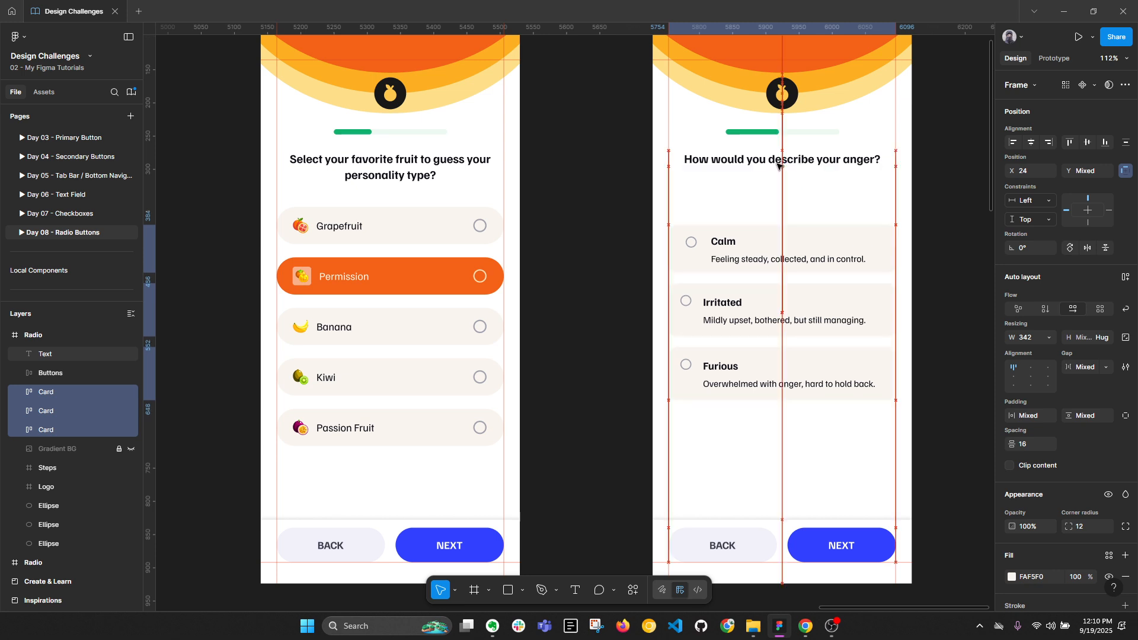
pyautogui.press('alt')
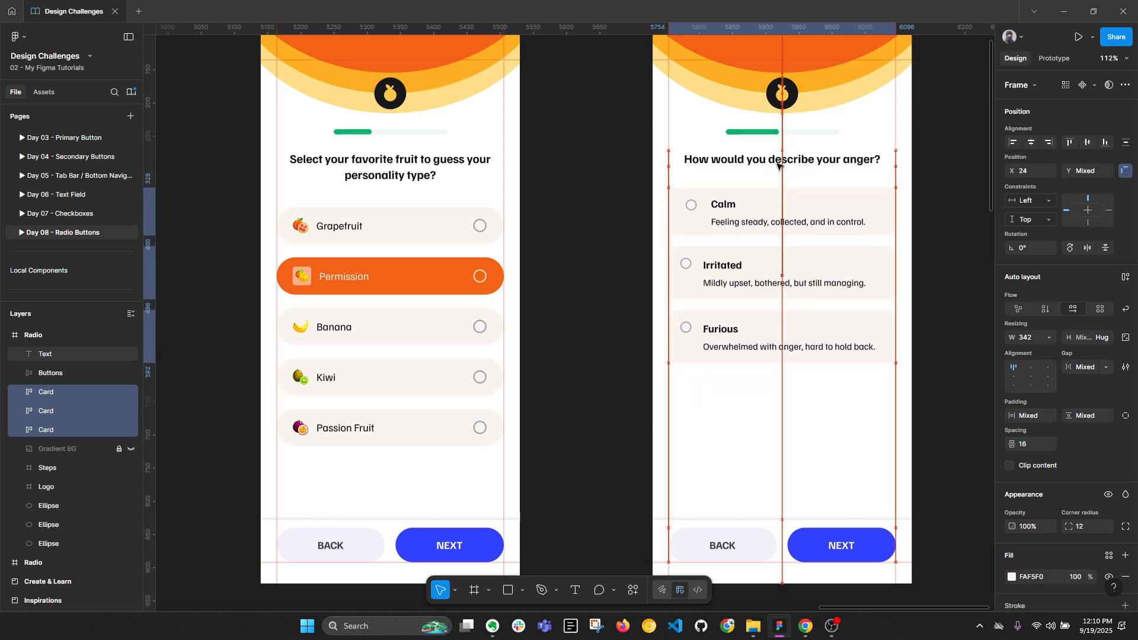
pyautogui.hotkey('shift', 'Down')
pyautogui.hotkey('shift', 'Down')
pyautogui.hotkey('shift', 'Down')
# Move the five fruit list items down together to about 40 px below the heading.
pyautogui.click(437, 224)
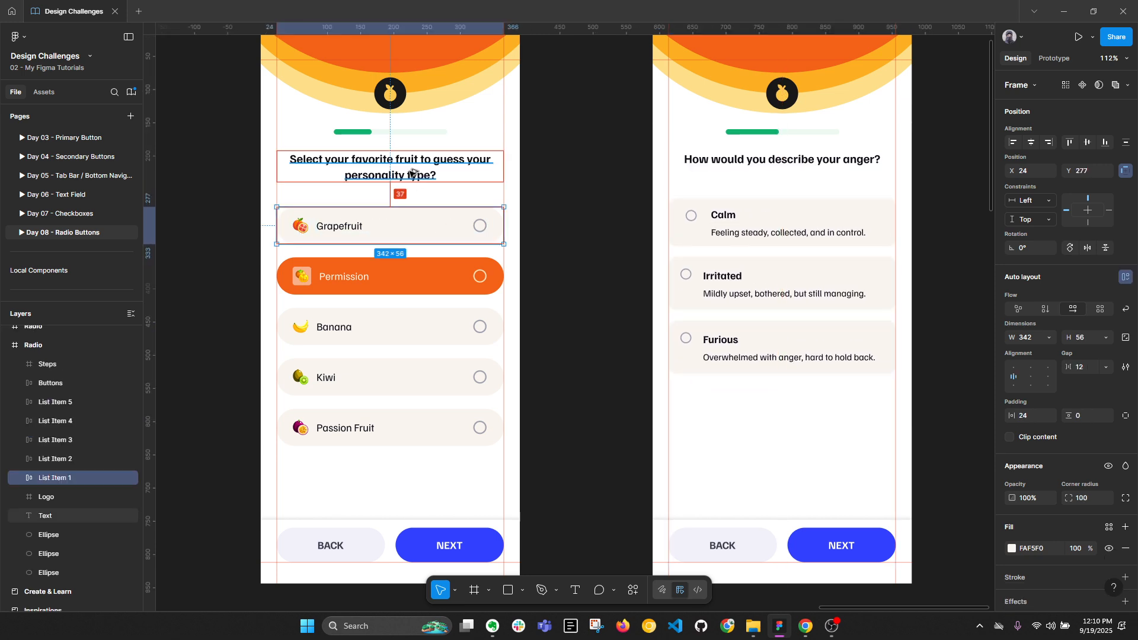
pyautogui.moveTo(226, 217); pyautogui.dragTo(515, 462)
pyautogui.press('Down')
pyautogui.press('Down')
pyautogui.press('Down')
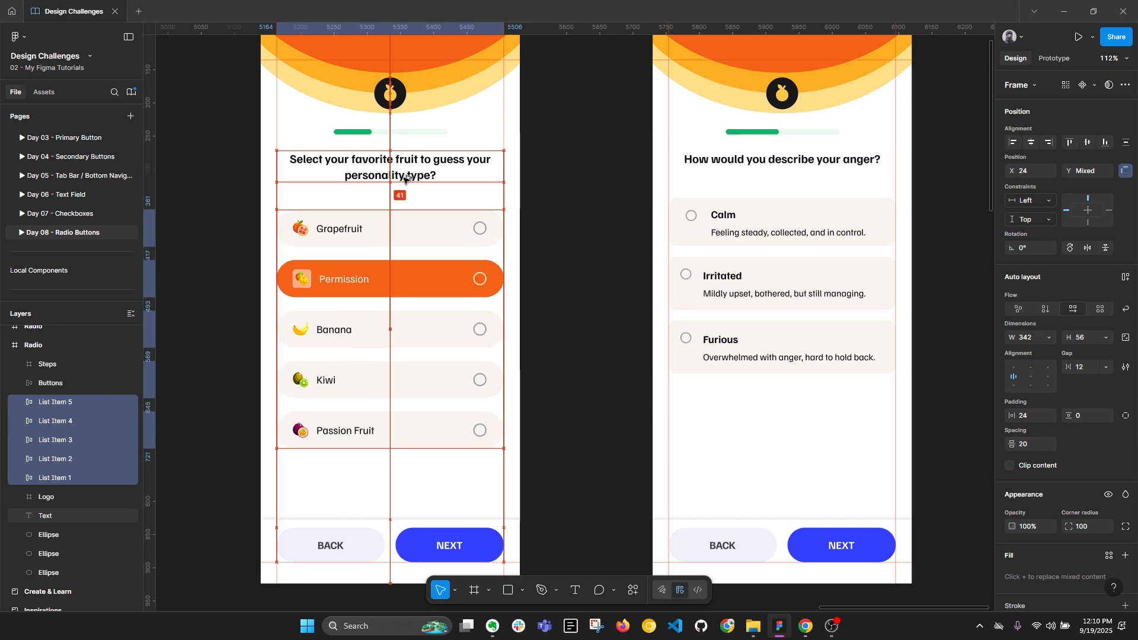
# Move the three anger cards up together to 40 px below the heading.
pyautogui.moveTo(617, 186); pyautogui.dragTo(966, 398)
pyautogui.press('alt')
pyautogui.press('Up')
pyautogui.press('Up')
pyautogui.press('Up')
pyautogui.press('Up')
pyautogui.press('Up')
pyautogui.press('Up')
pyautogui.press('Up')
pyautogui.press('Up')
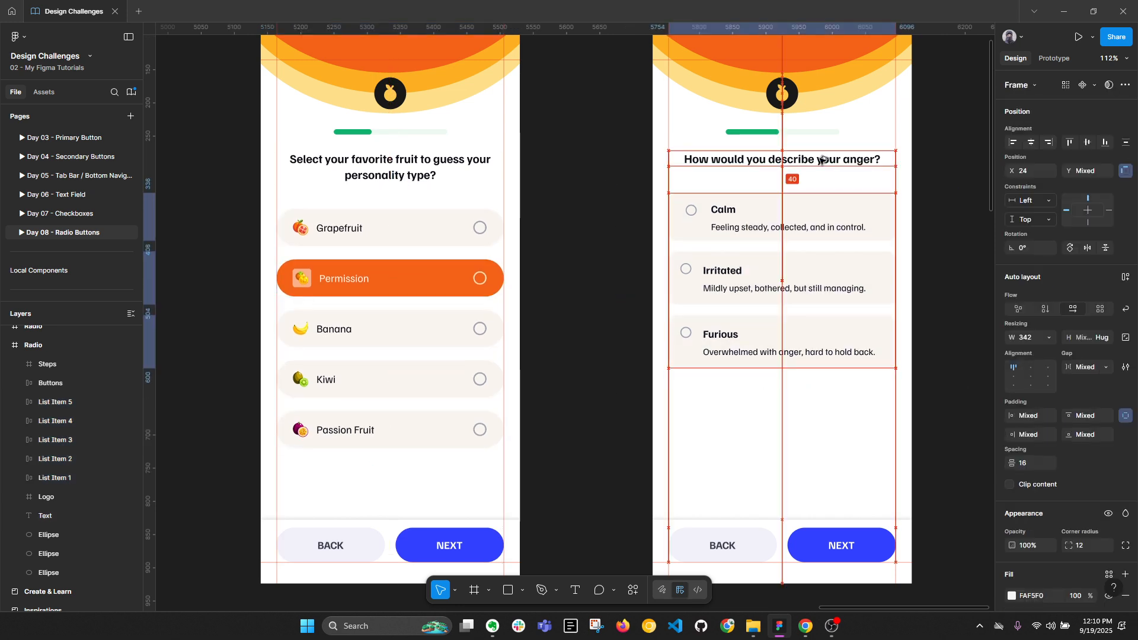
pyautogui.click(564, 261)
# Review the fruit and anger quiz screens side by side, along with the radio button components on the Create & Learn board.
pyautogui.scroll(-3, 566, 267)
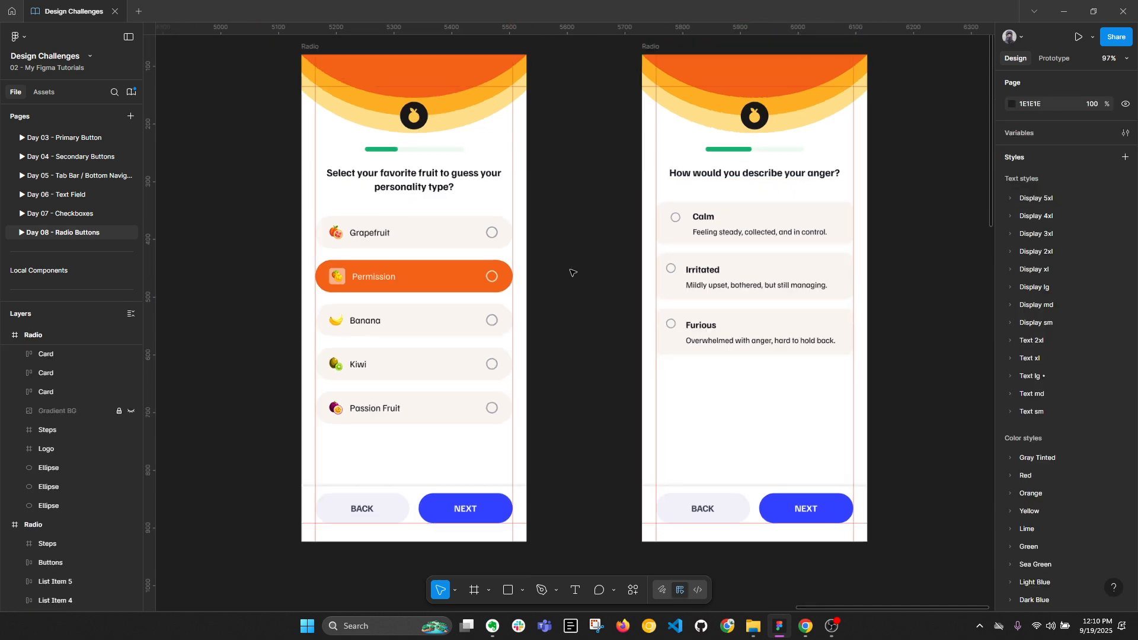
pyautogui.moveTo(581, 284); pyautogui.dragTo(507, 298)
pyautogui.scroll(3, 557, 264)
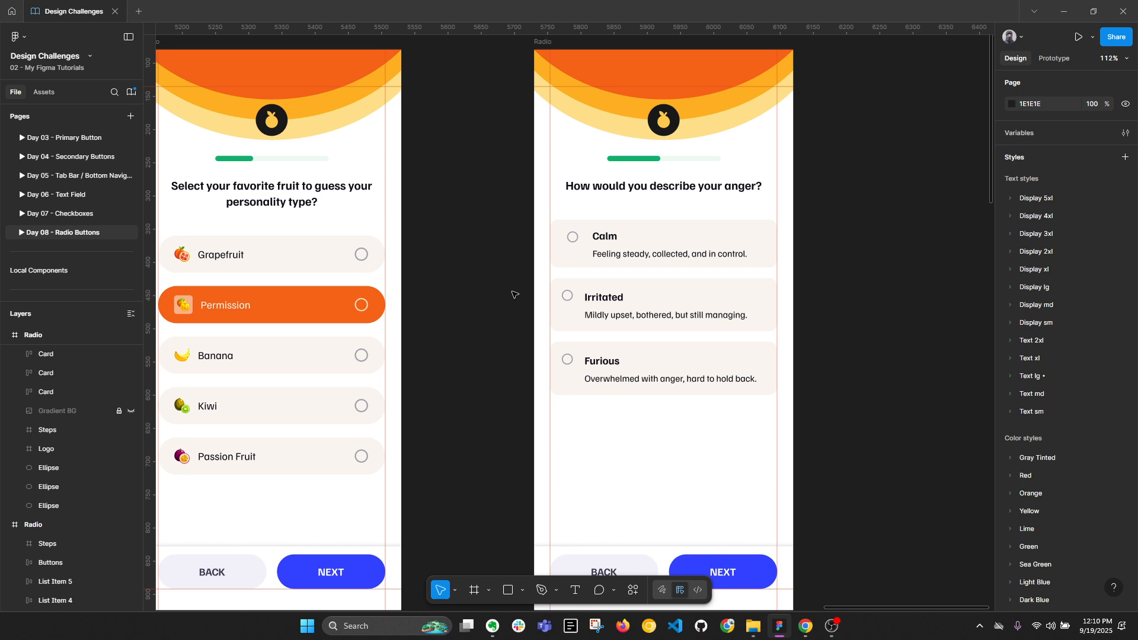
pyautogui.scroll(-3, 515, 294)
pyautogui.hscroll(-10, 488, 287)
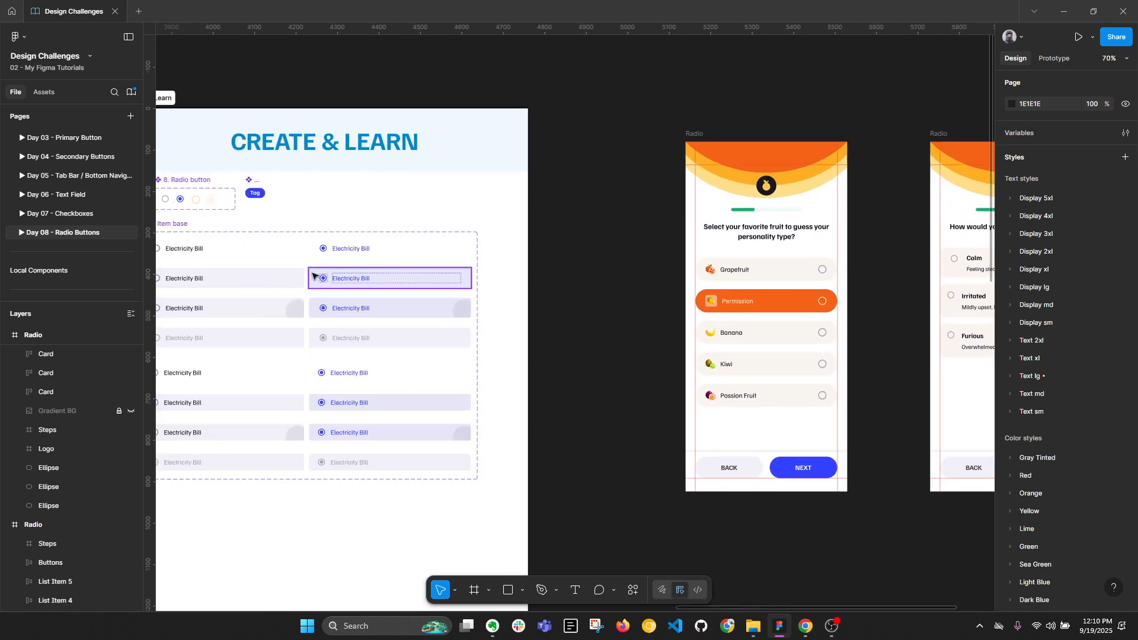
pyautogui.moveTo(856, 265); pyautogui.dragTo(652, 259)
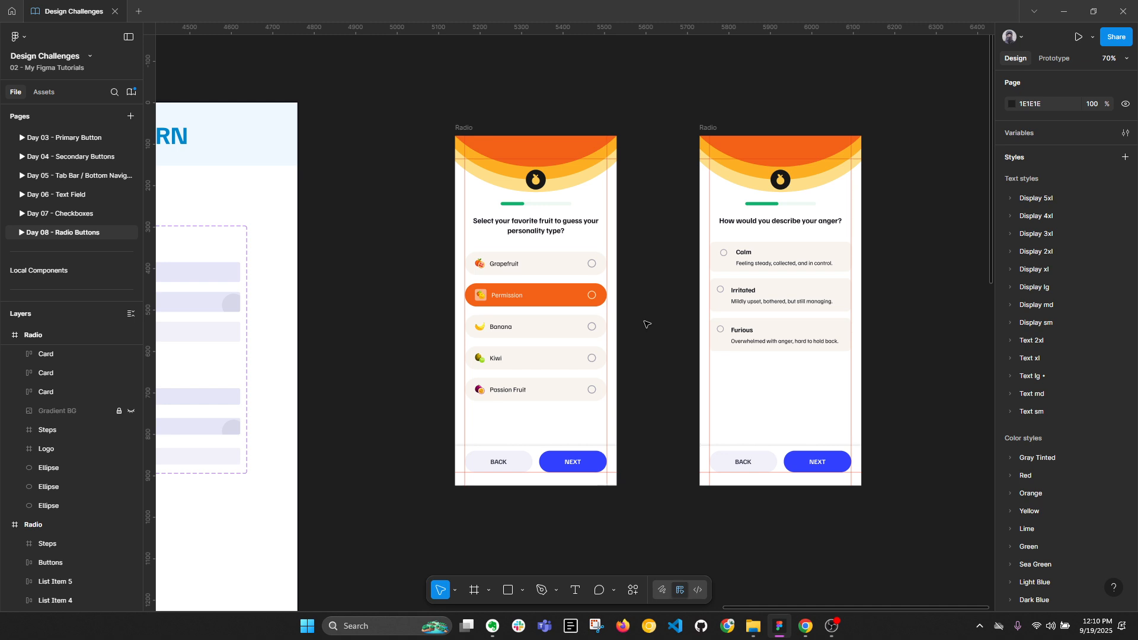
pyautogui.scroll(-1, 639, 314)
pyautogui.moveTo(650, 304); pyautogui.dragTo(600, 296)
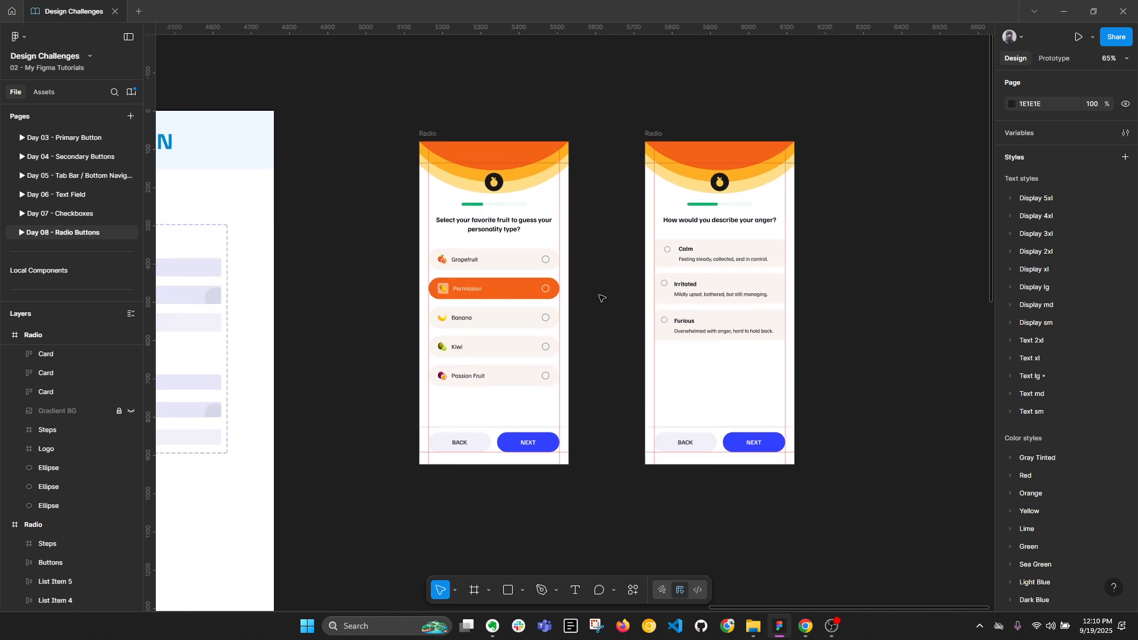
pyautogui.scroll(2, 601, 298)
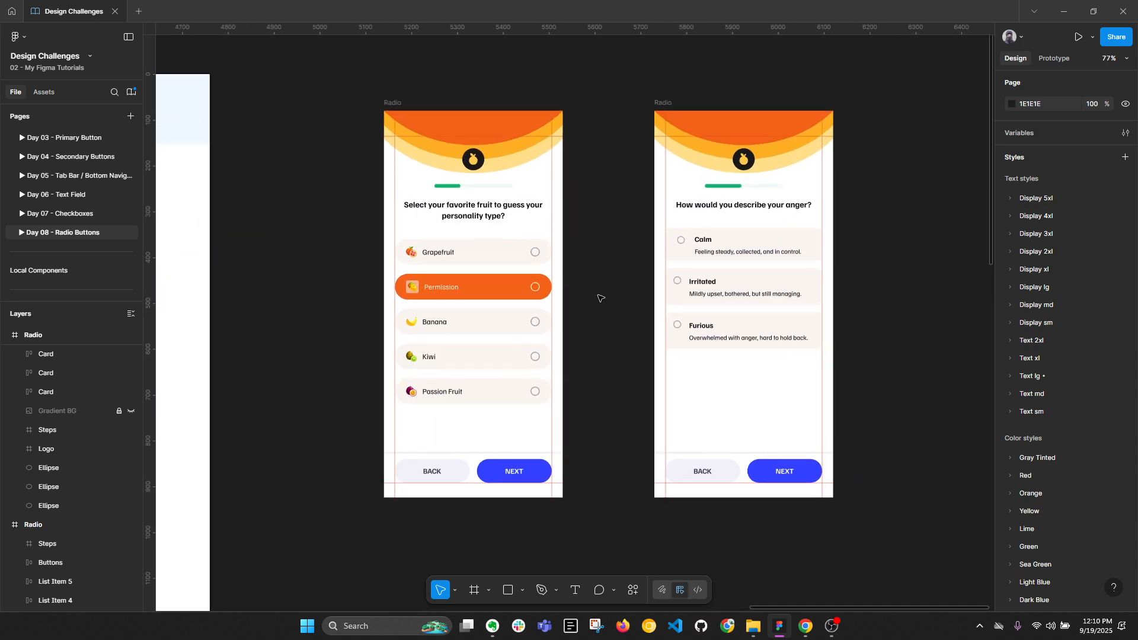